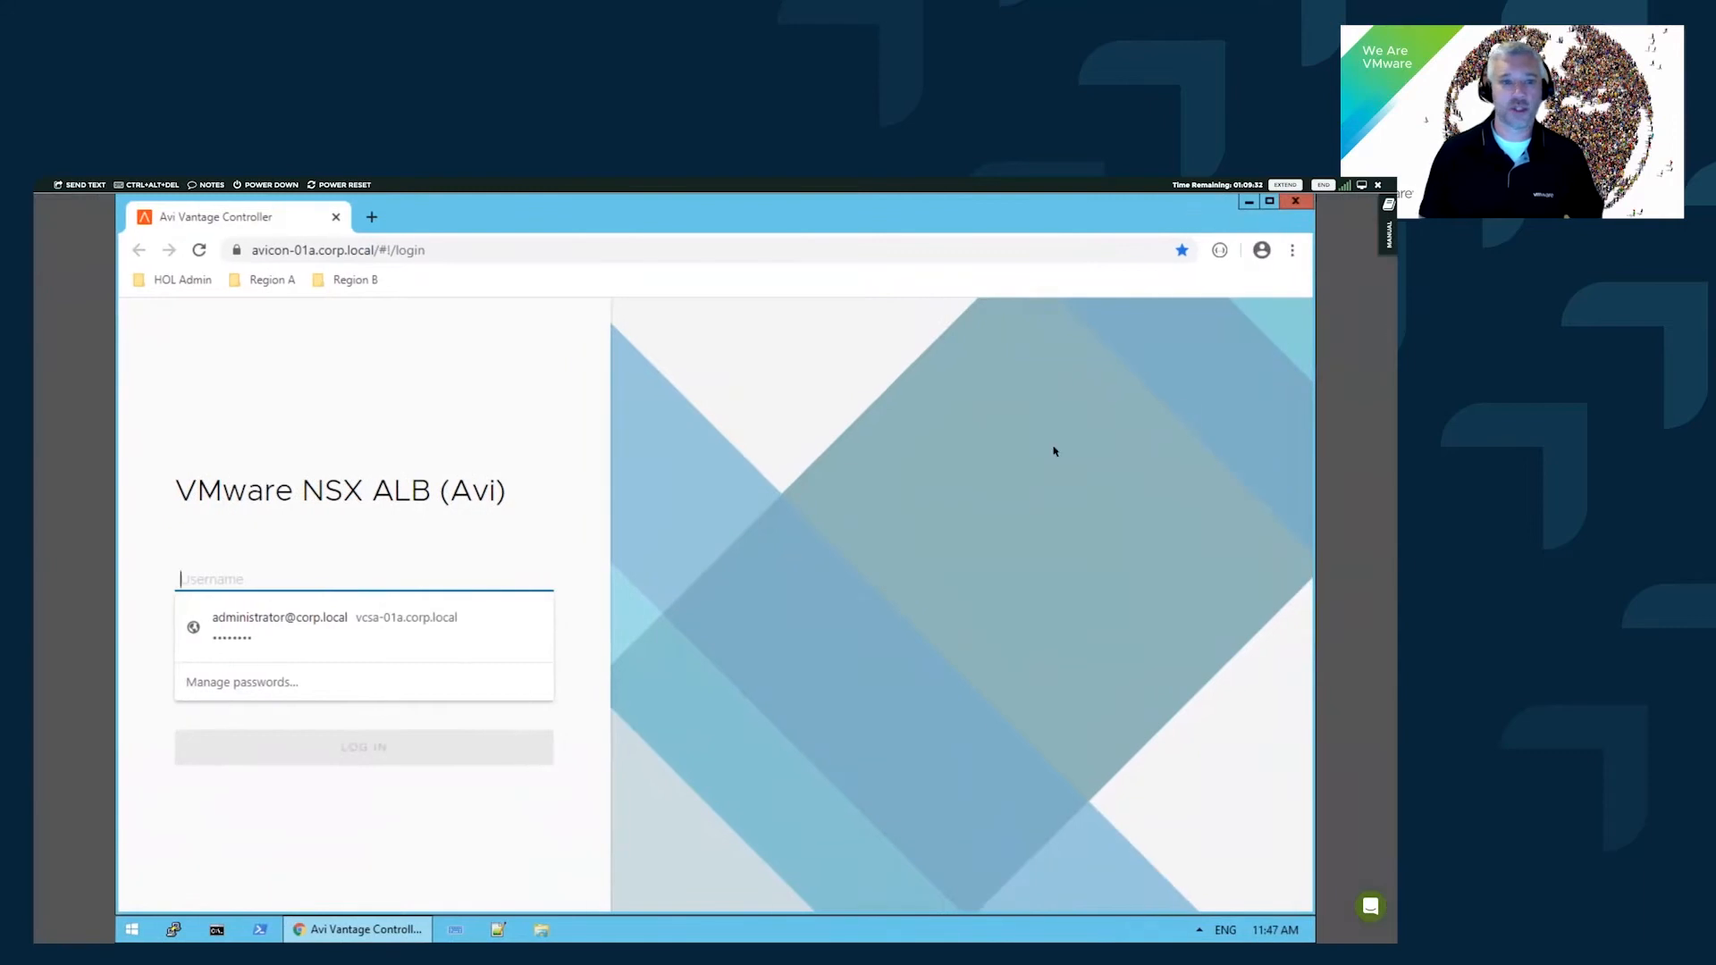
- Sign in with username admin and the administrator password, correcting the mistyped password
type("admin")
key("Tab")
type("••")
key("BackSpace")
key("BackSpace")
type("•••••••••")
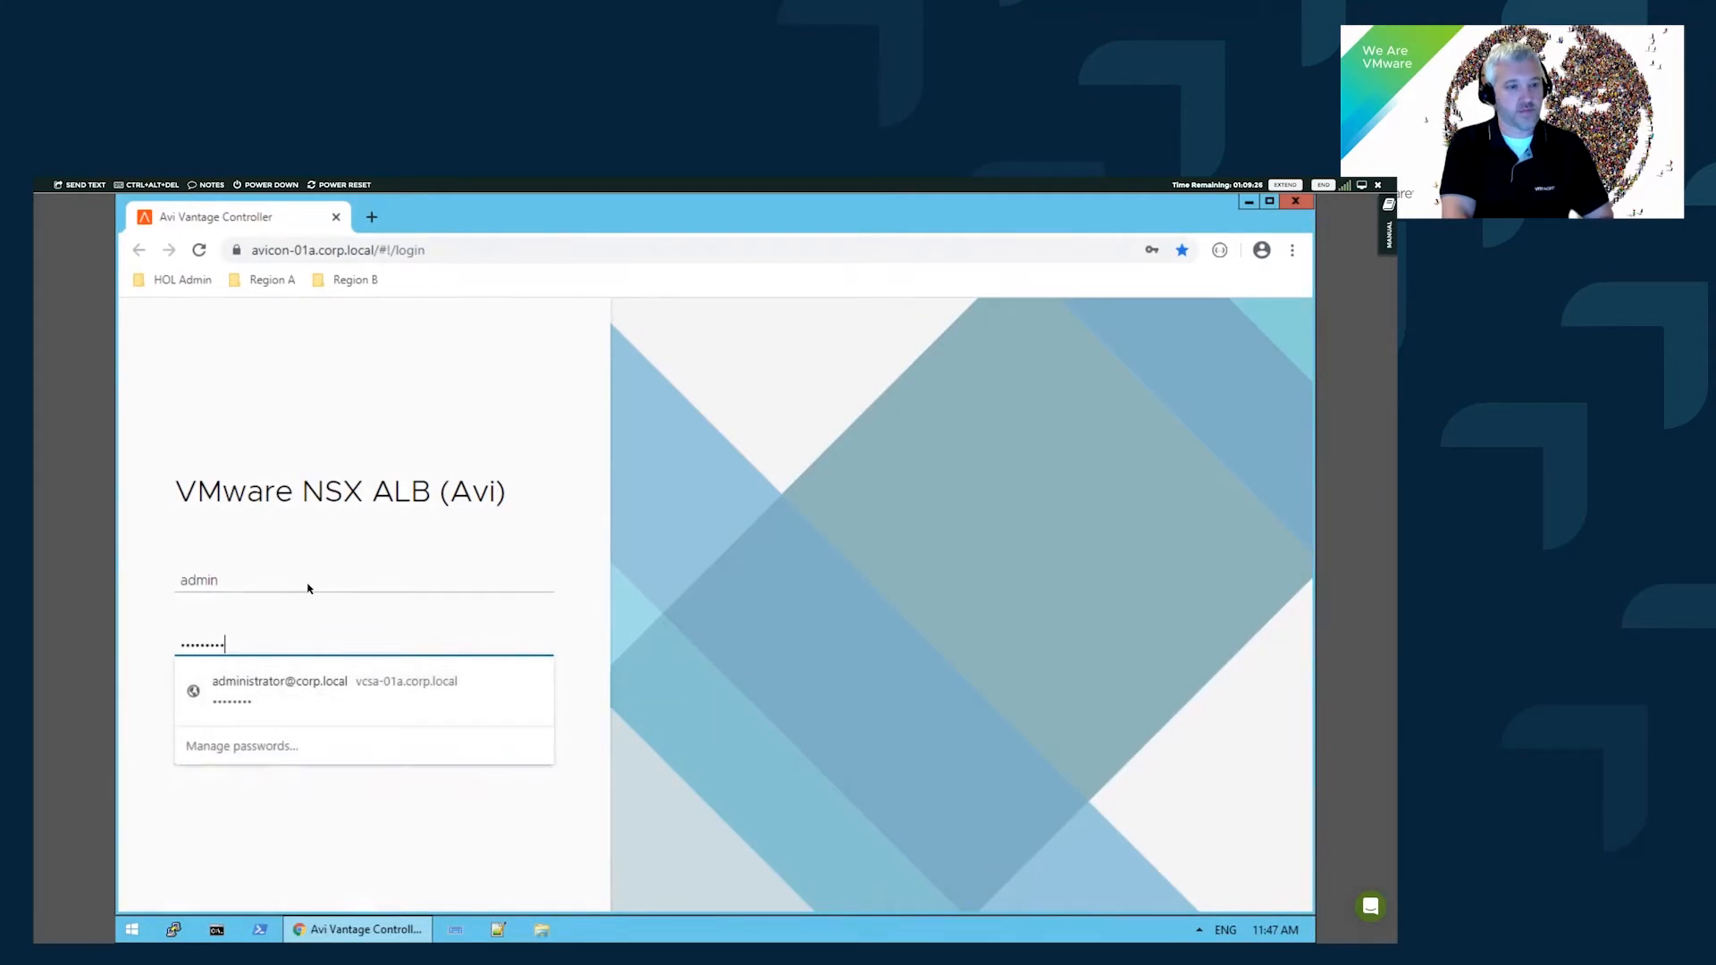
key("BackSpace")
key("BackSpace")
key("BackSpace")
key("BackSpace")
key("BackSpace")
key("BackSpace")
type("••••••••")
key("Return")
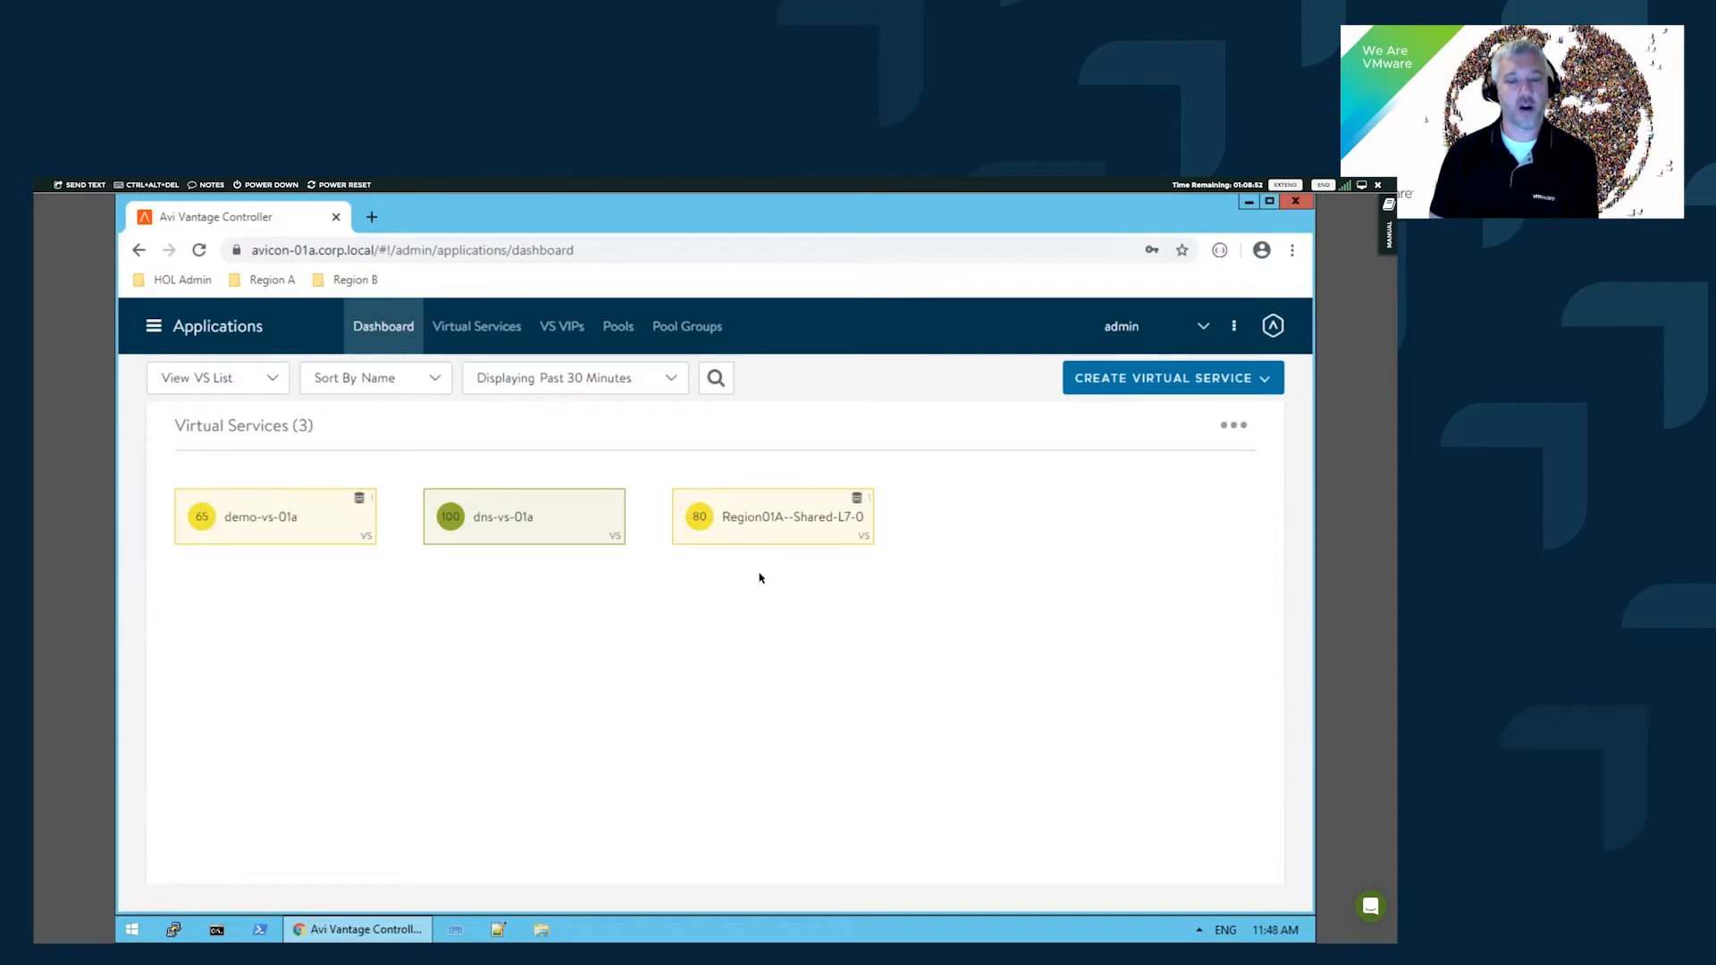
- Open the Region01A--Shared-L7-0 virtual service details, then return to the Applications dashboard
left_click(801, 538)
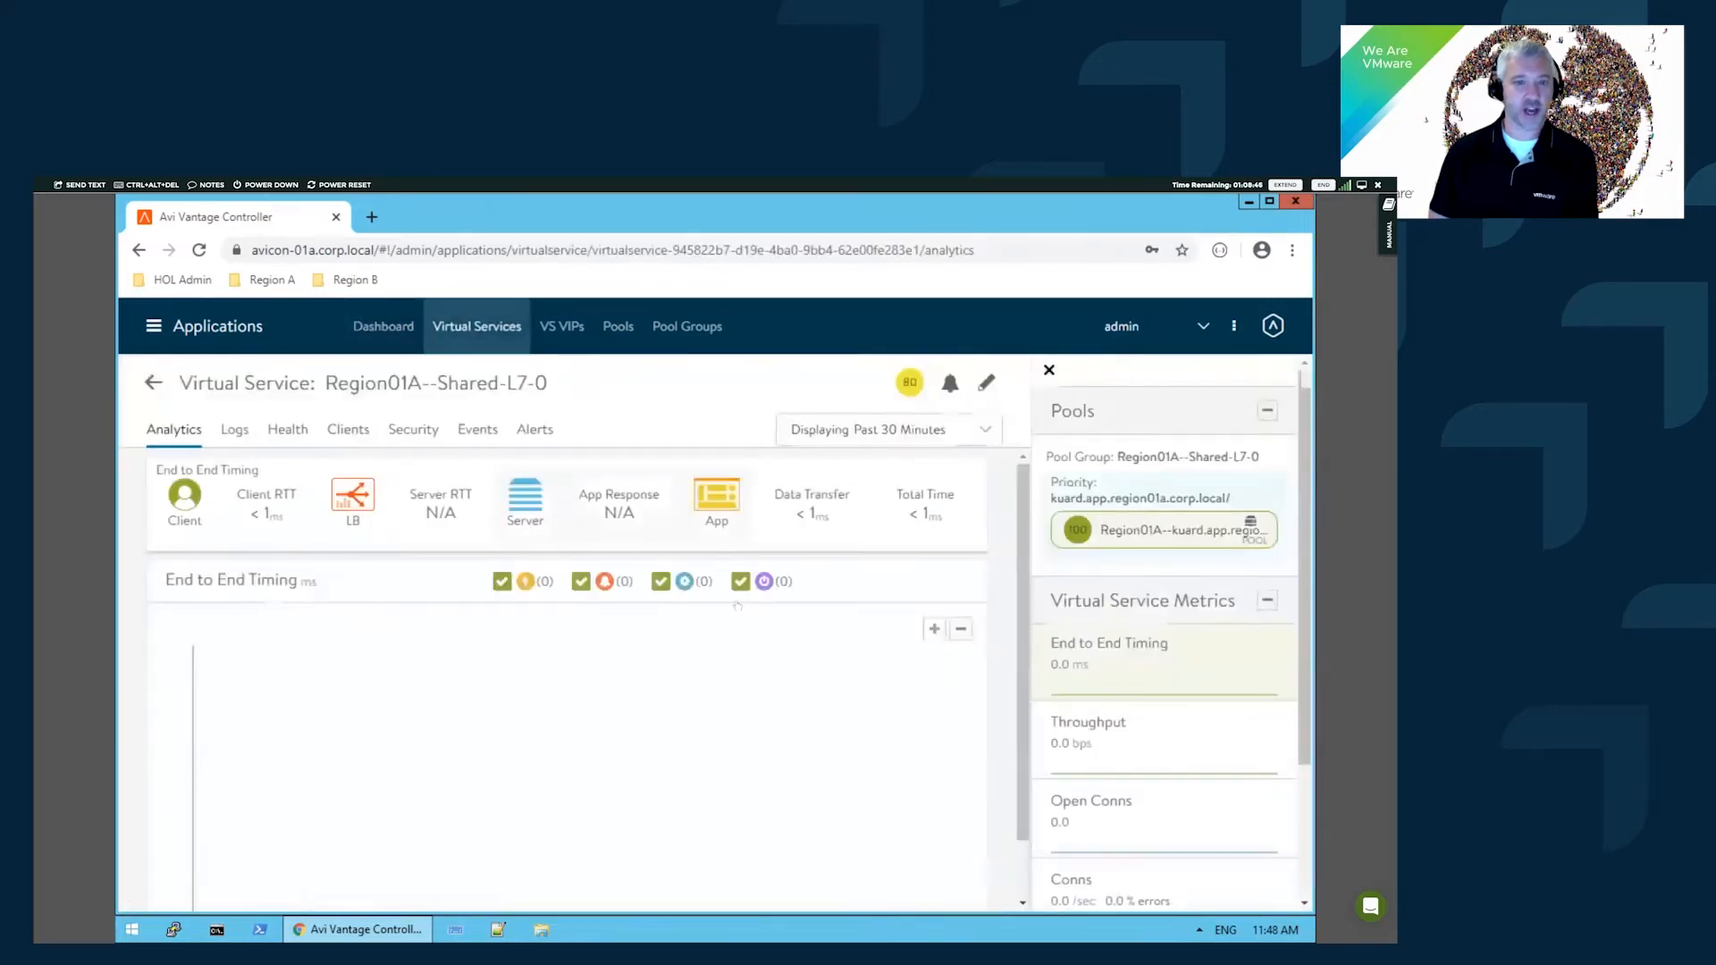
left_click(153, 382)
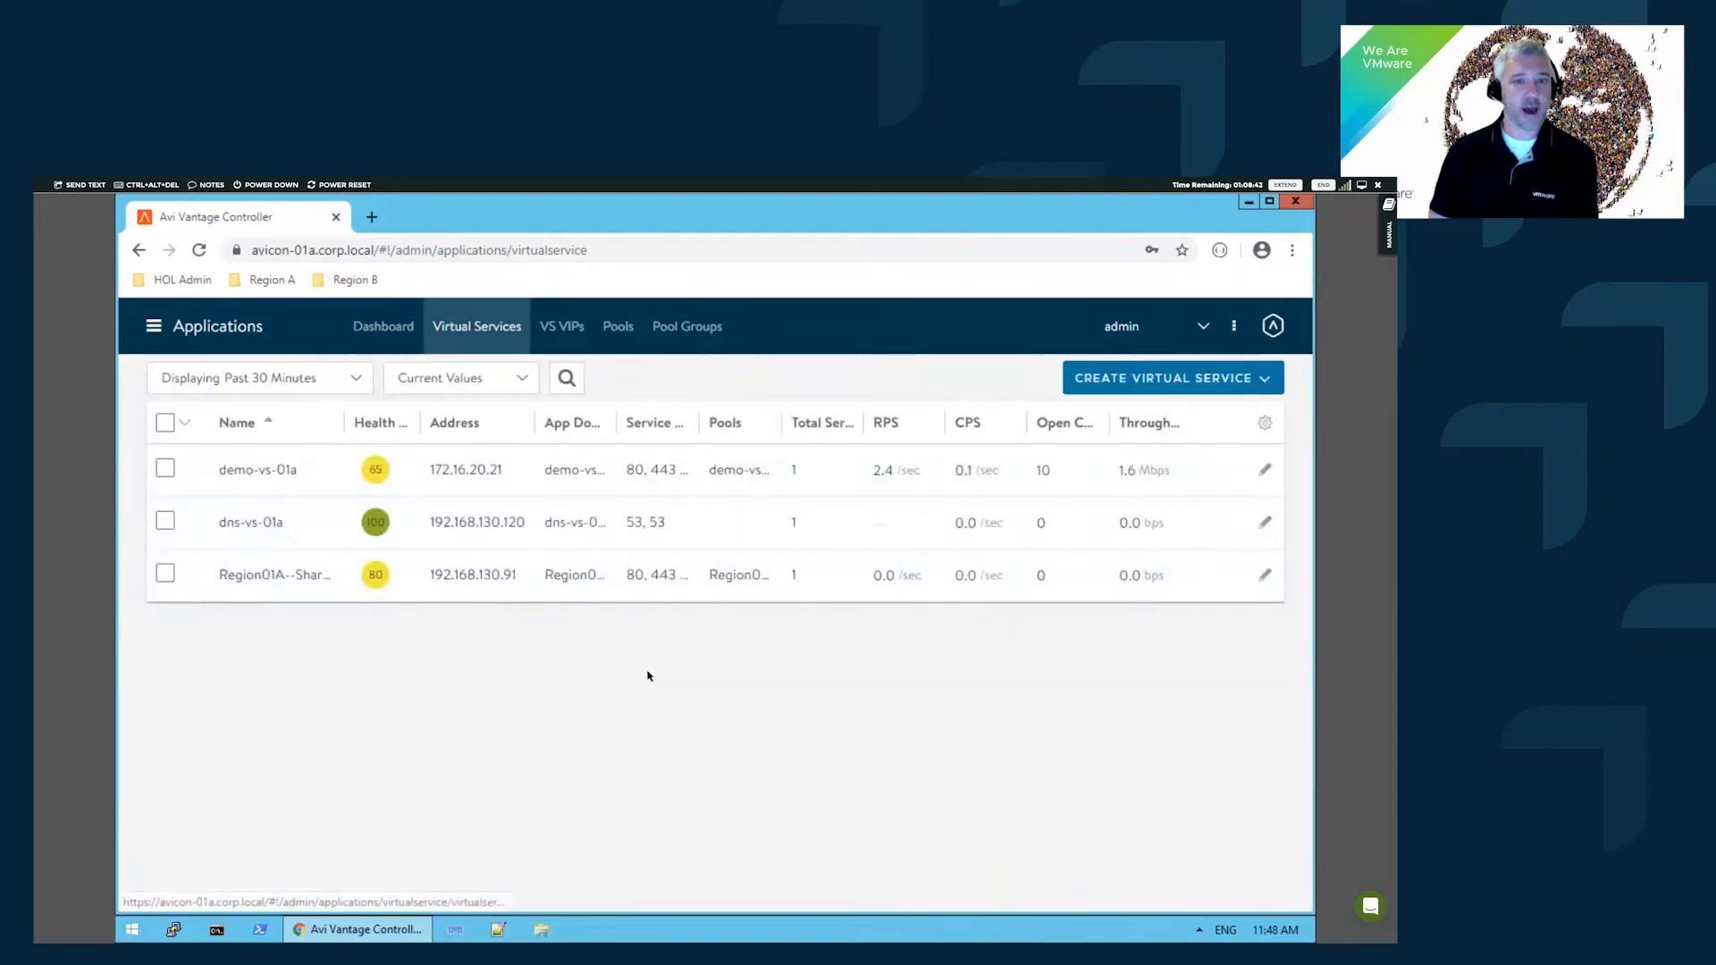
left_click(367, 328)
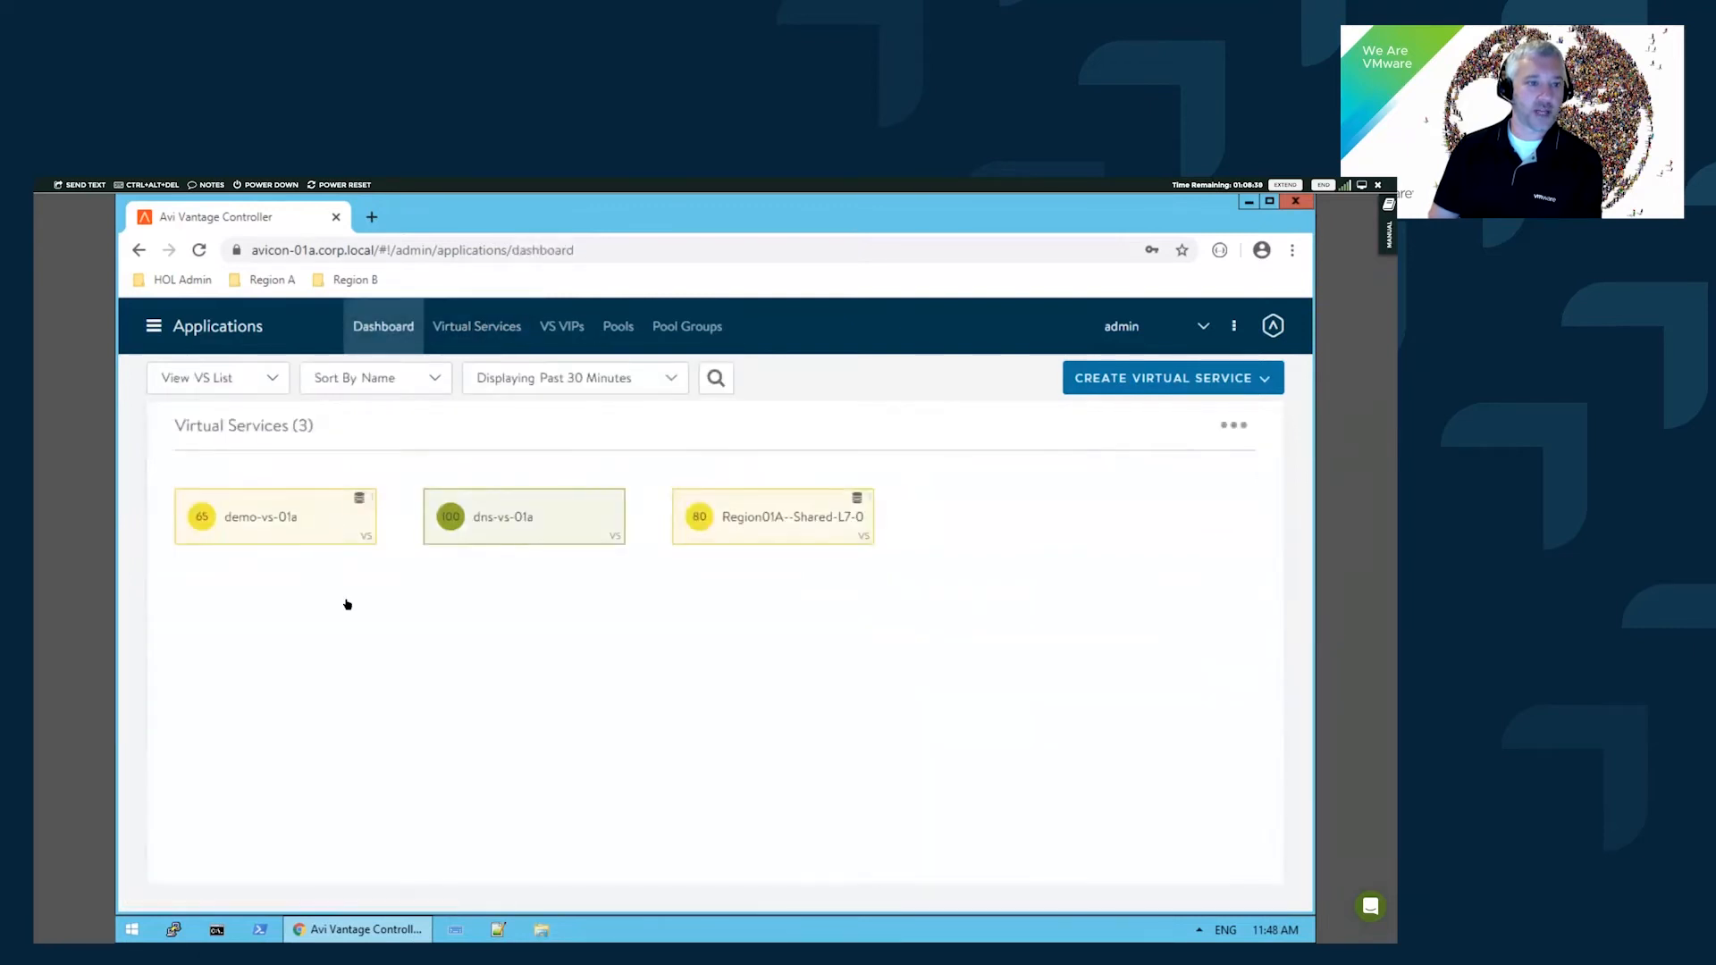
- Switch the dashboard to VS Tree view, then show the Virtual Services table
left_click(243, 380)
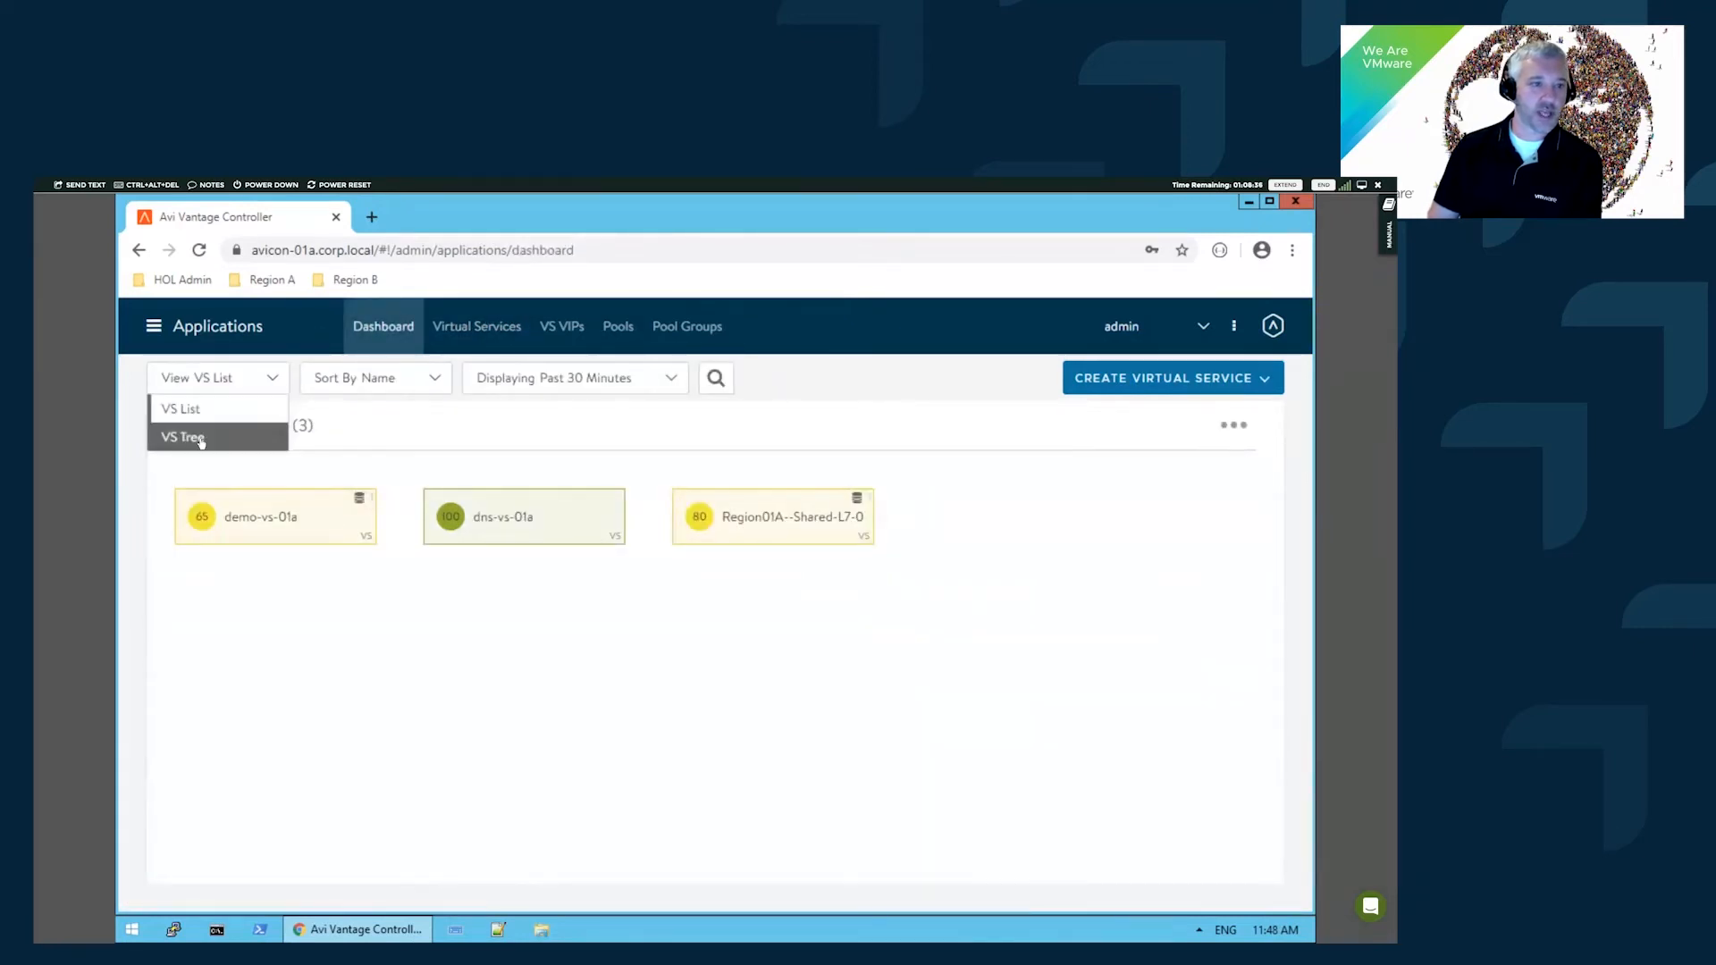
left_click(201, 437)
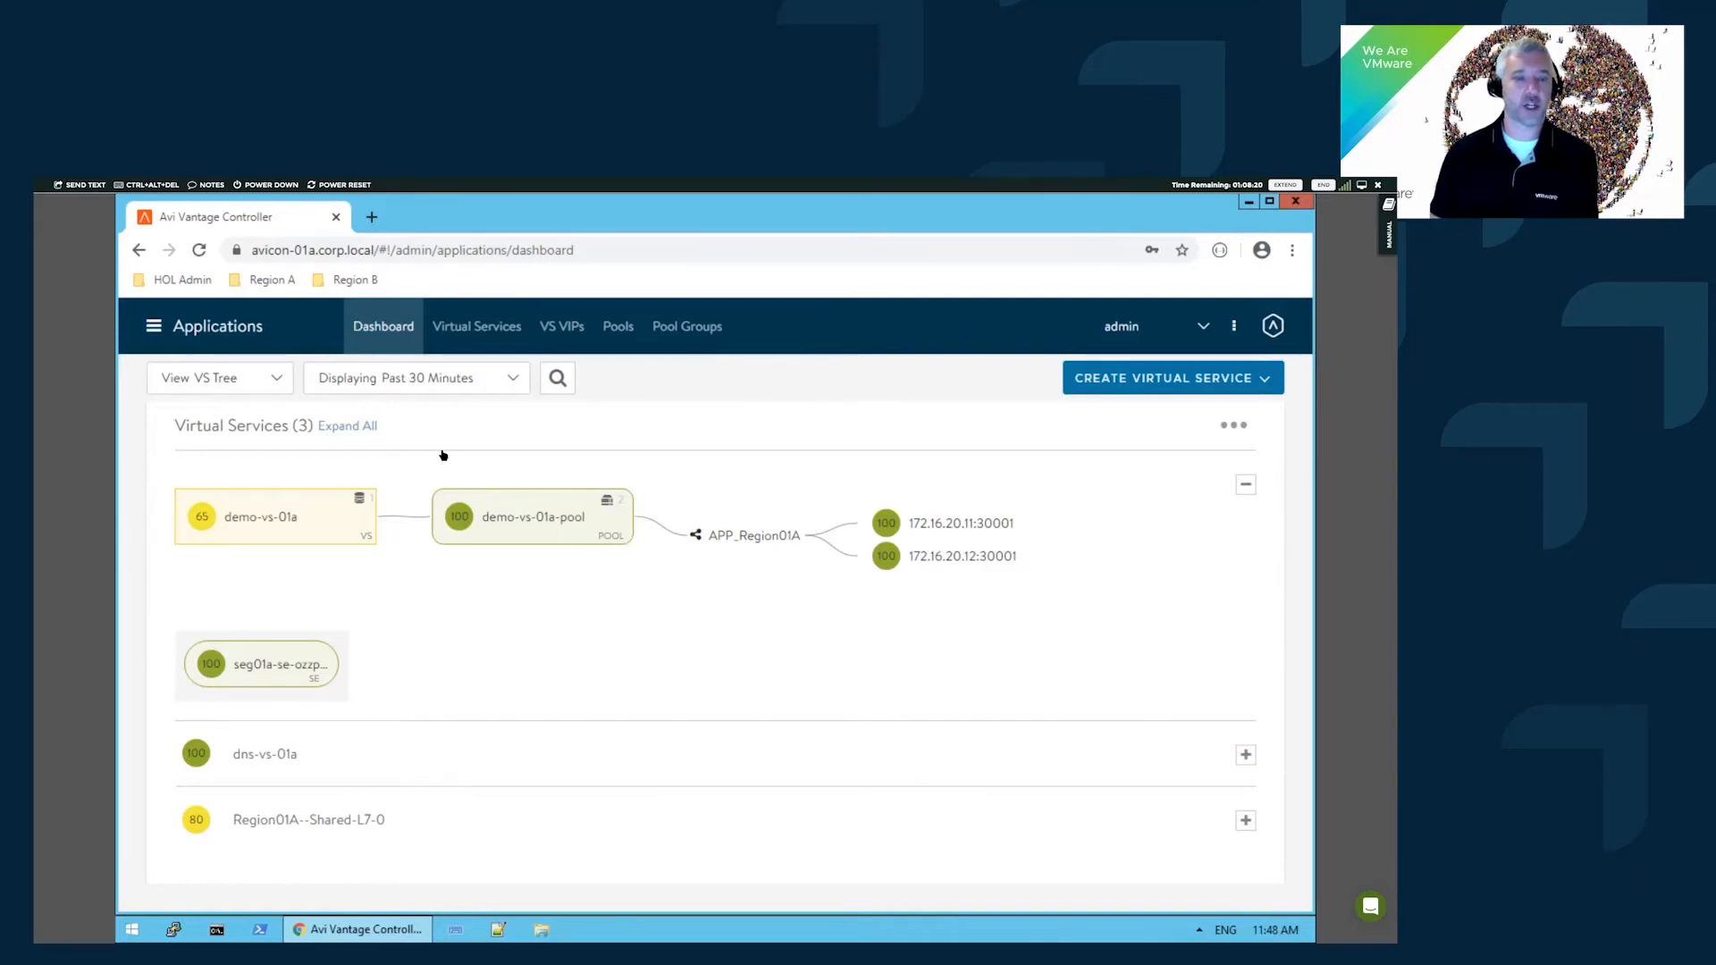
left_click(450, 339)
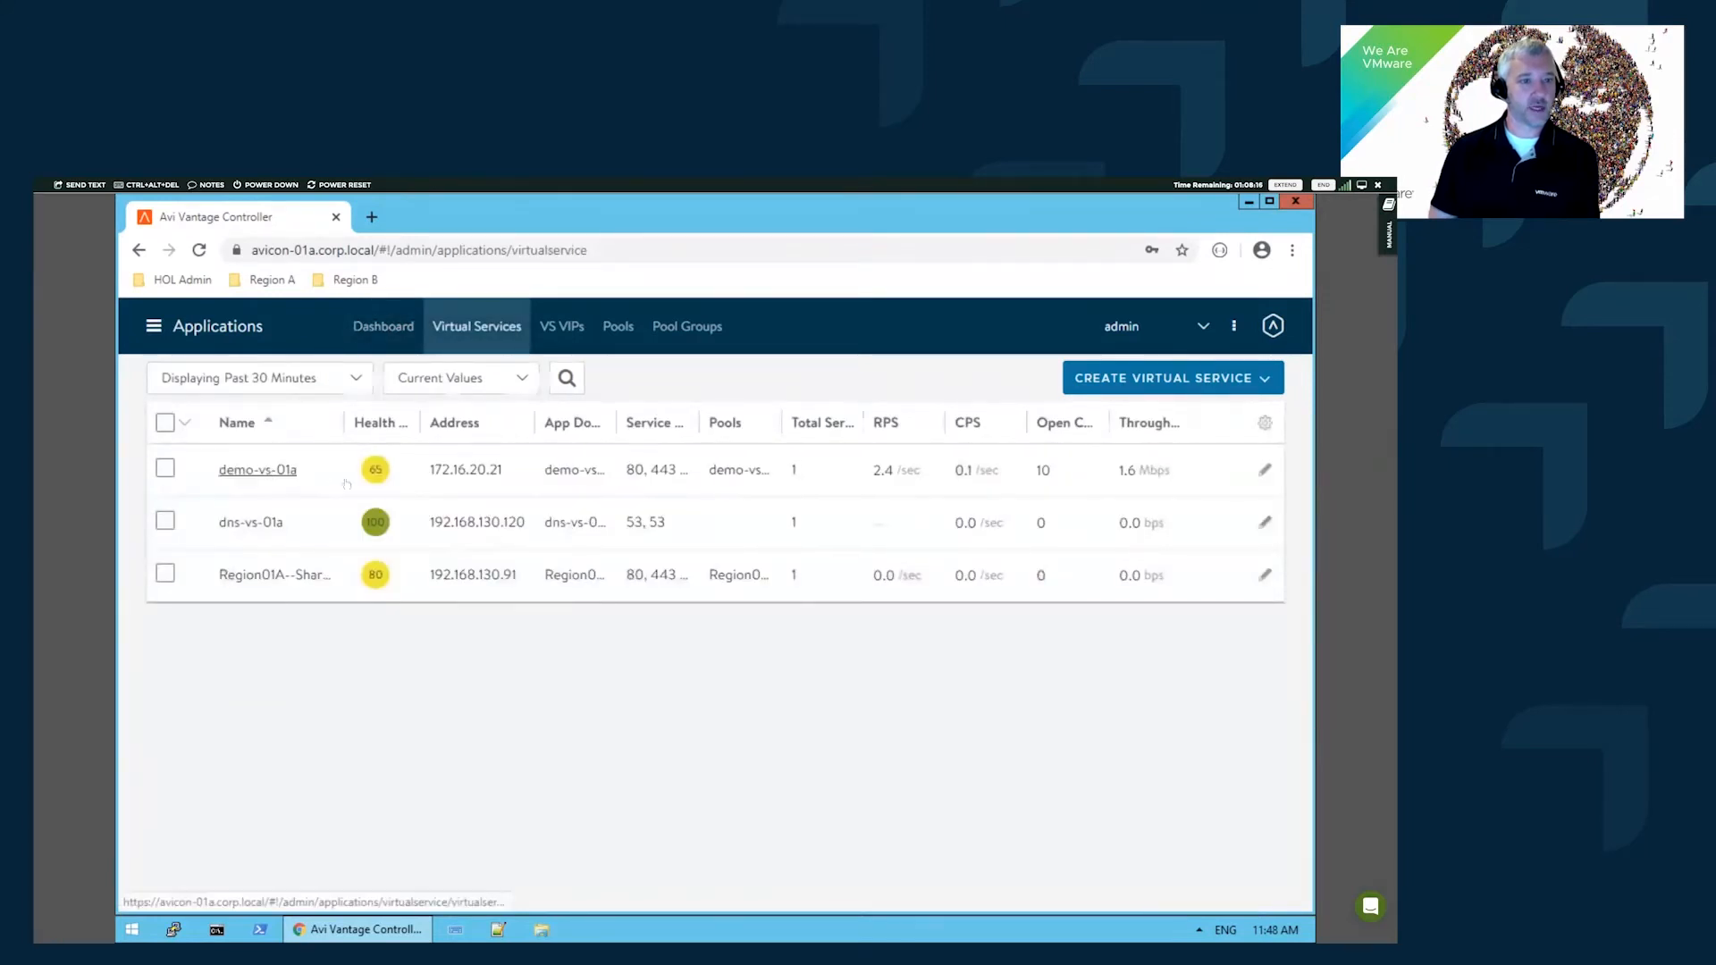
- Open demo-vs-01a's analytics and review its 15.5 ms end-to-end timing and throughput metrics
left_click(267, 470)
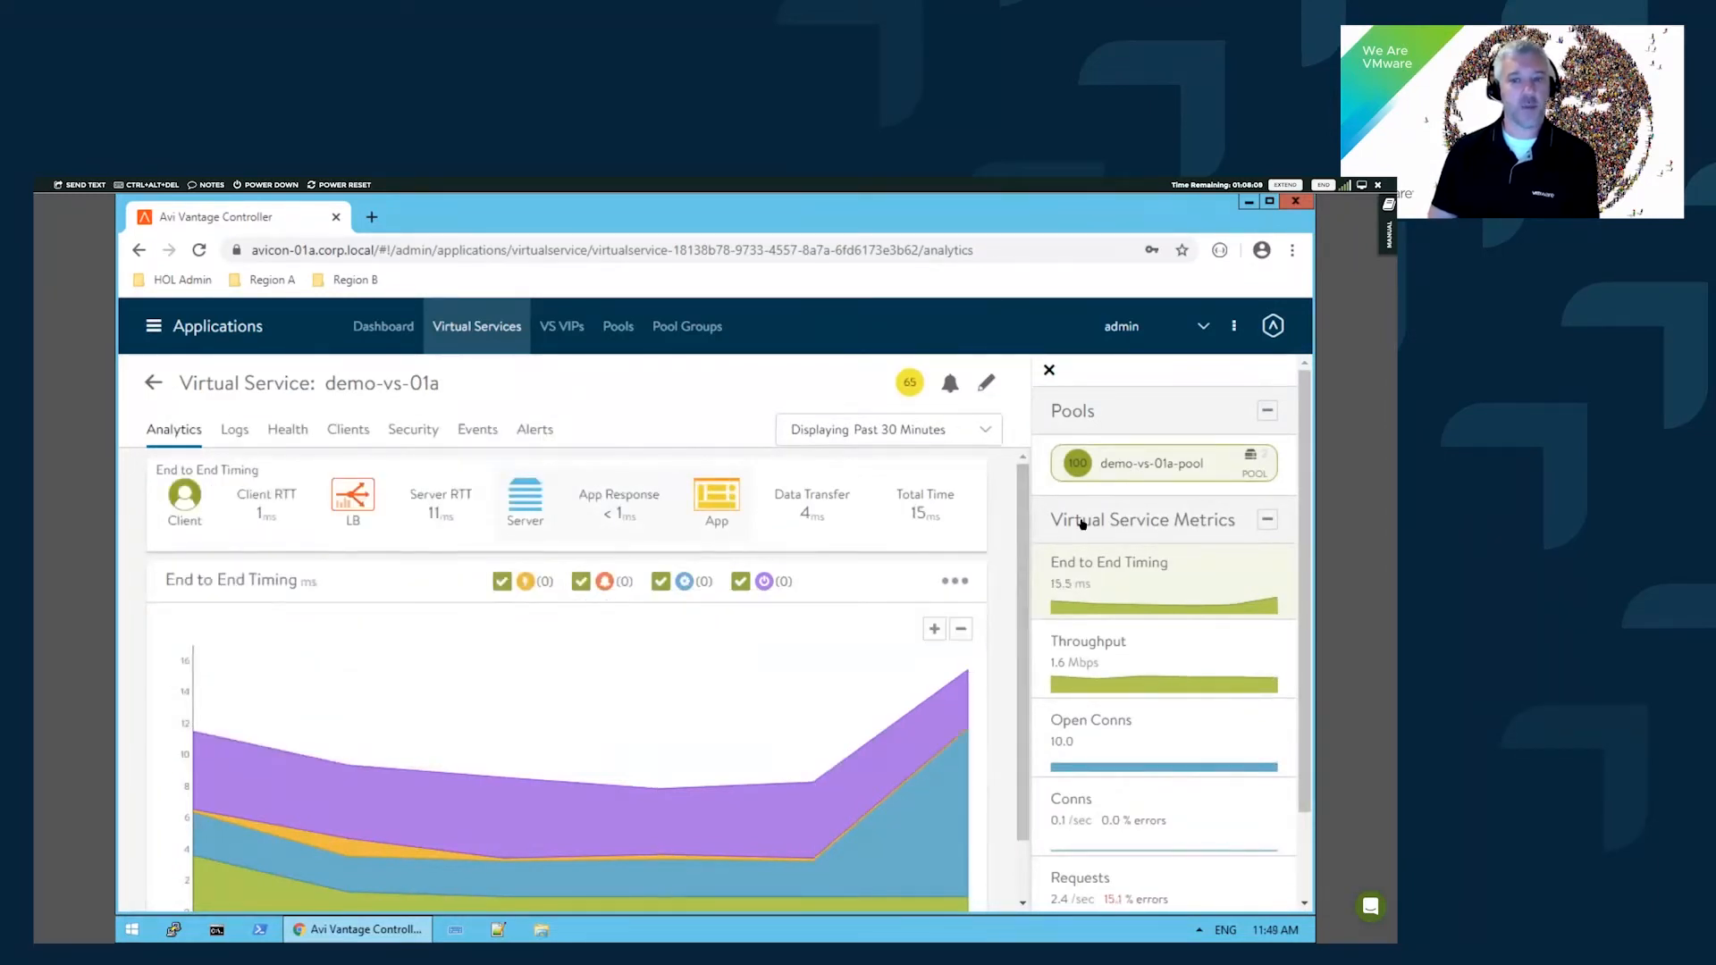
scroll(943, 580, "down", 2)
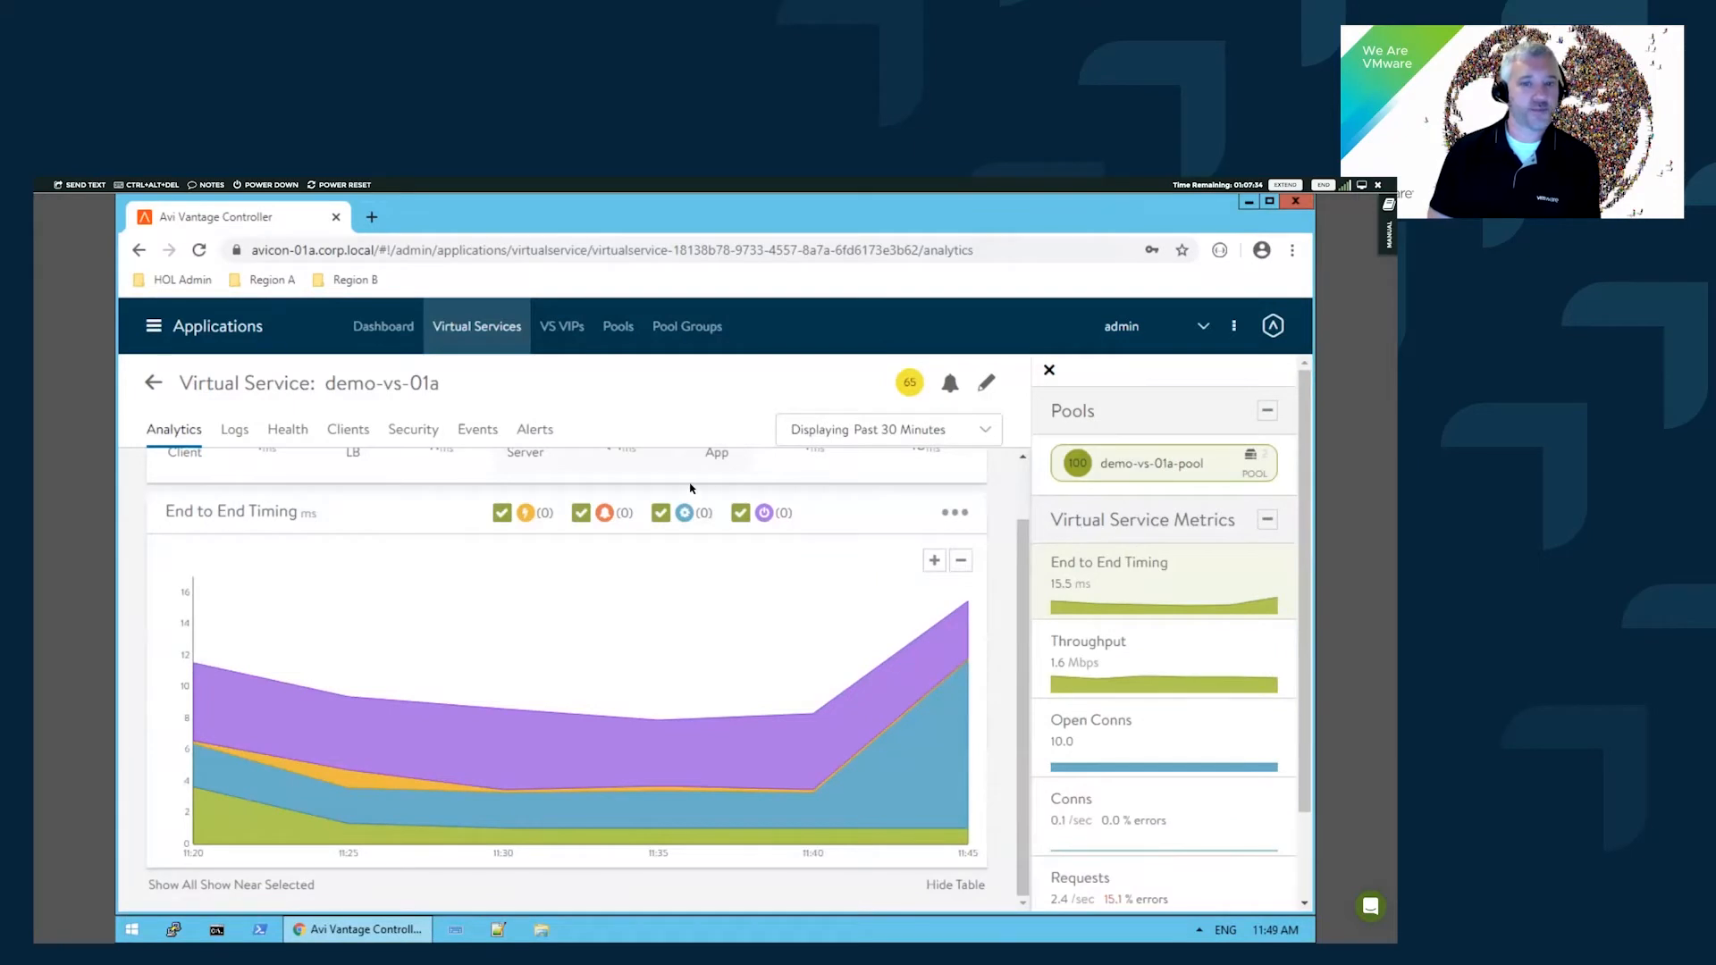
scroll(691, 488, "up", 2)
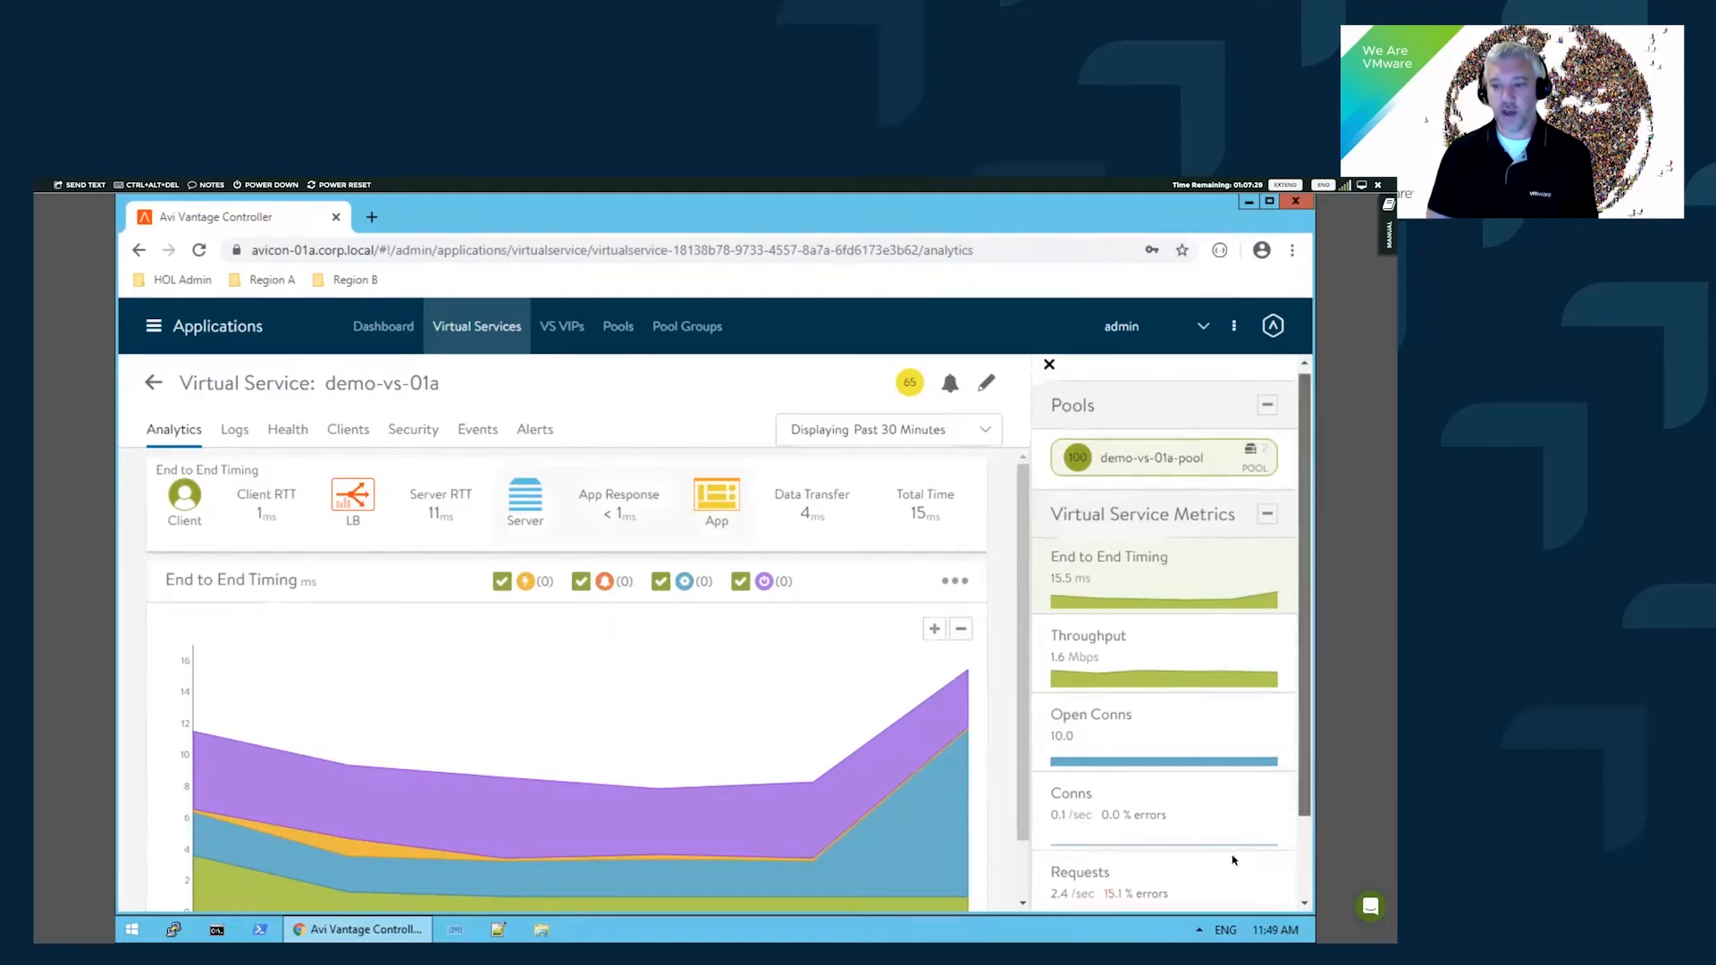
scroll(1162, 787, "down", 1)
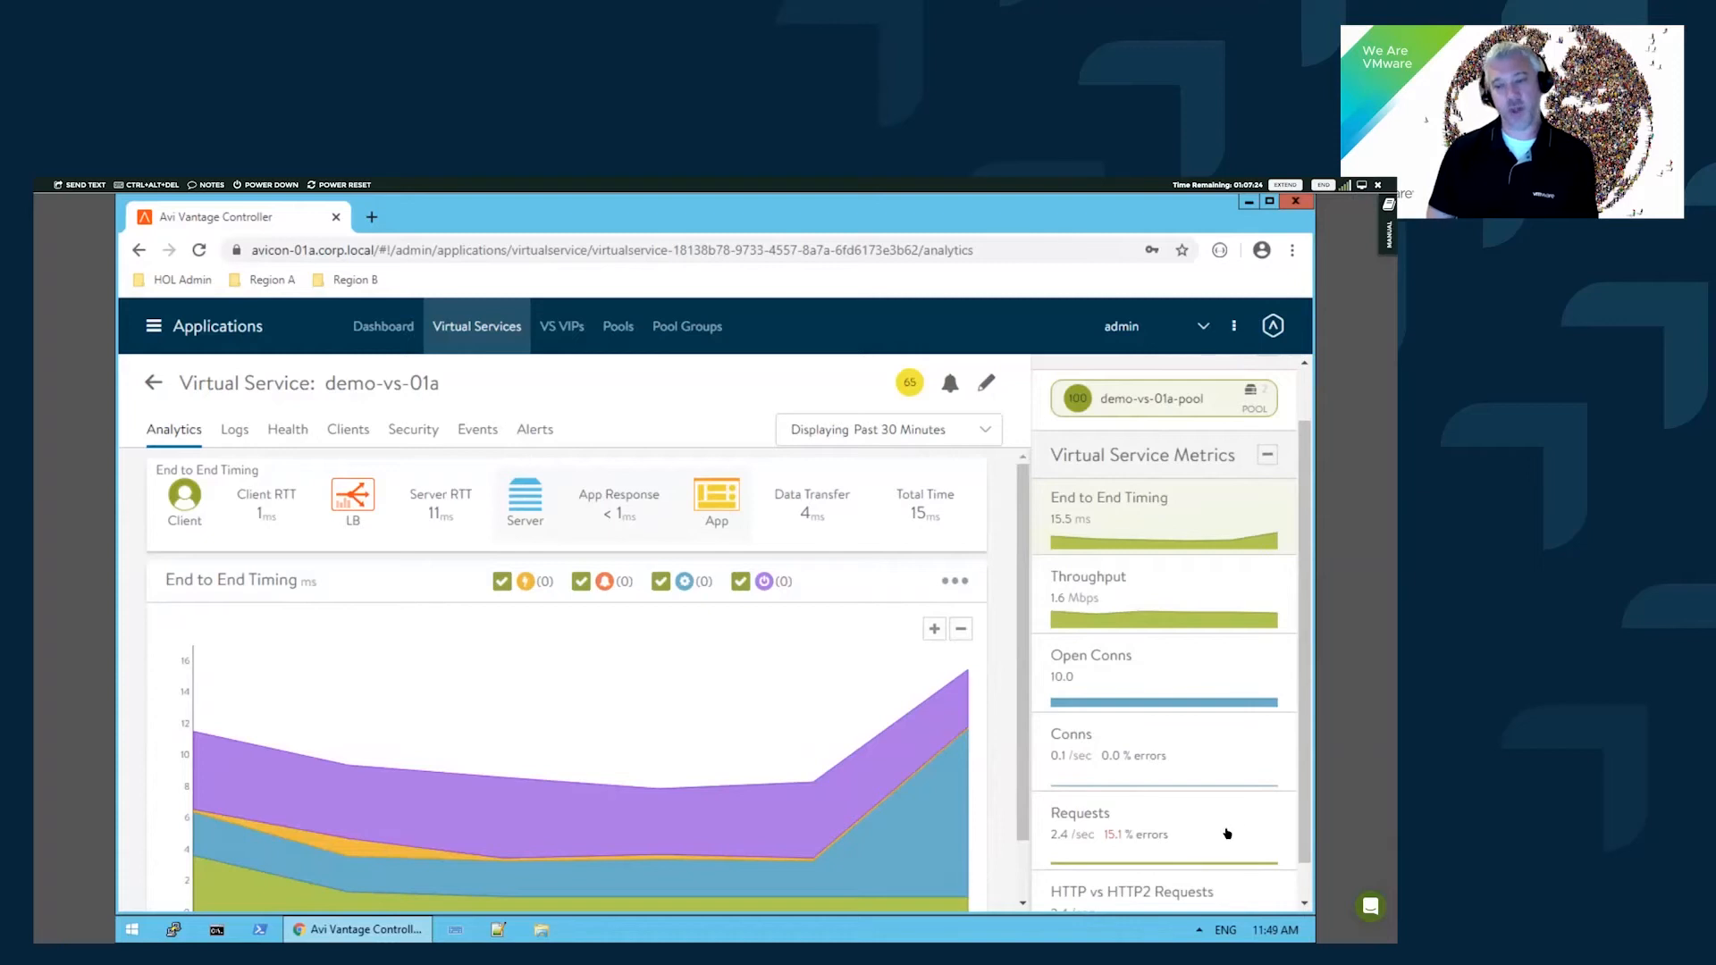
- Show demo-vs-01a's logs with non-significant entries included, 319 logs in total
left_click(231, 434)
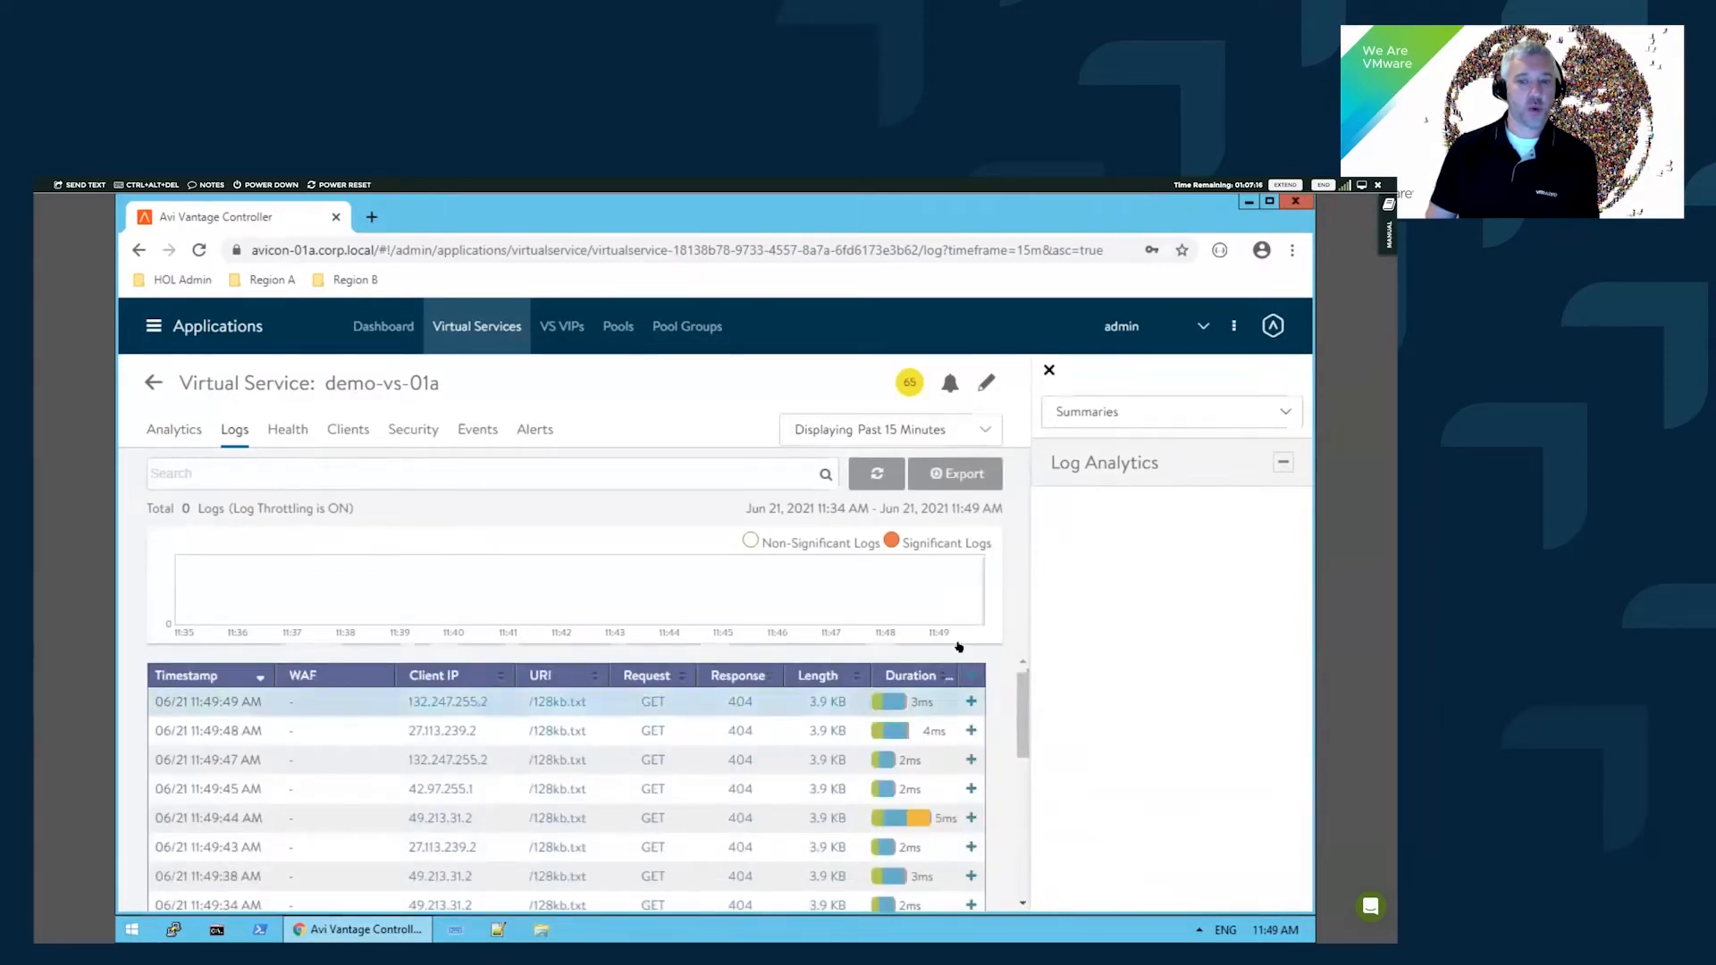
scroll(741, 689, "down", 1)
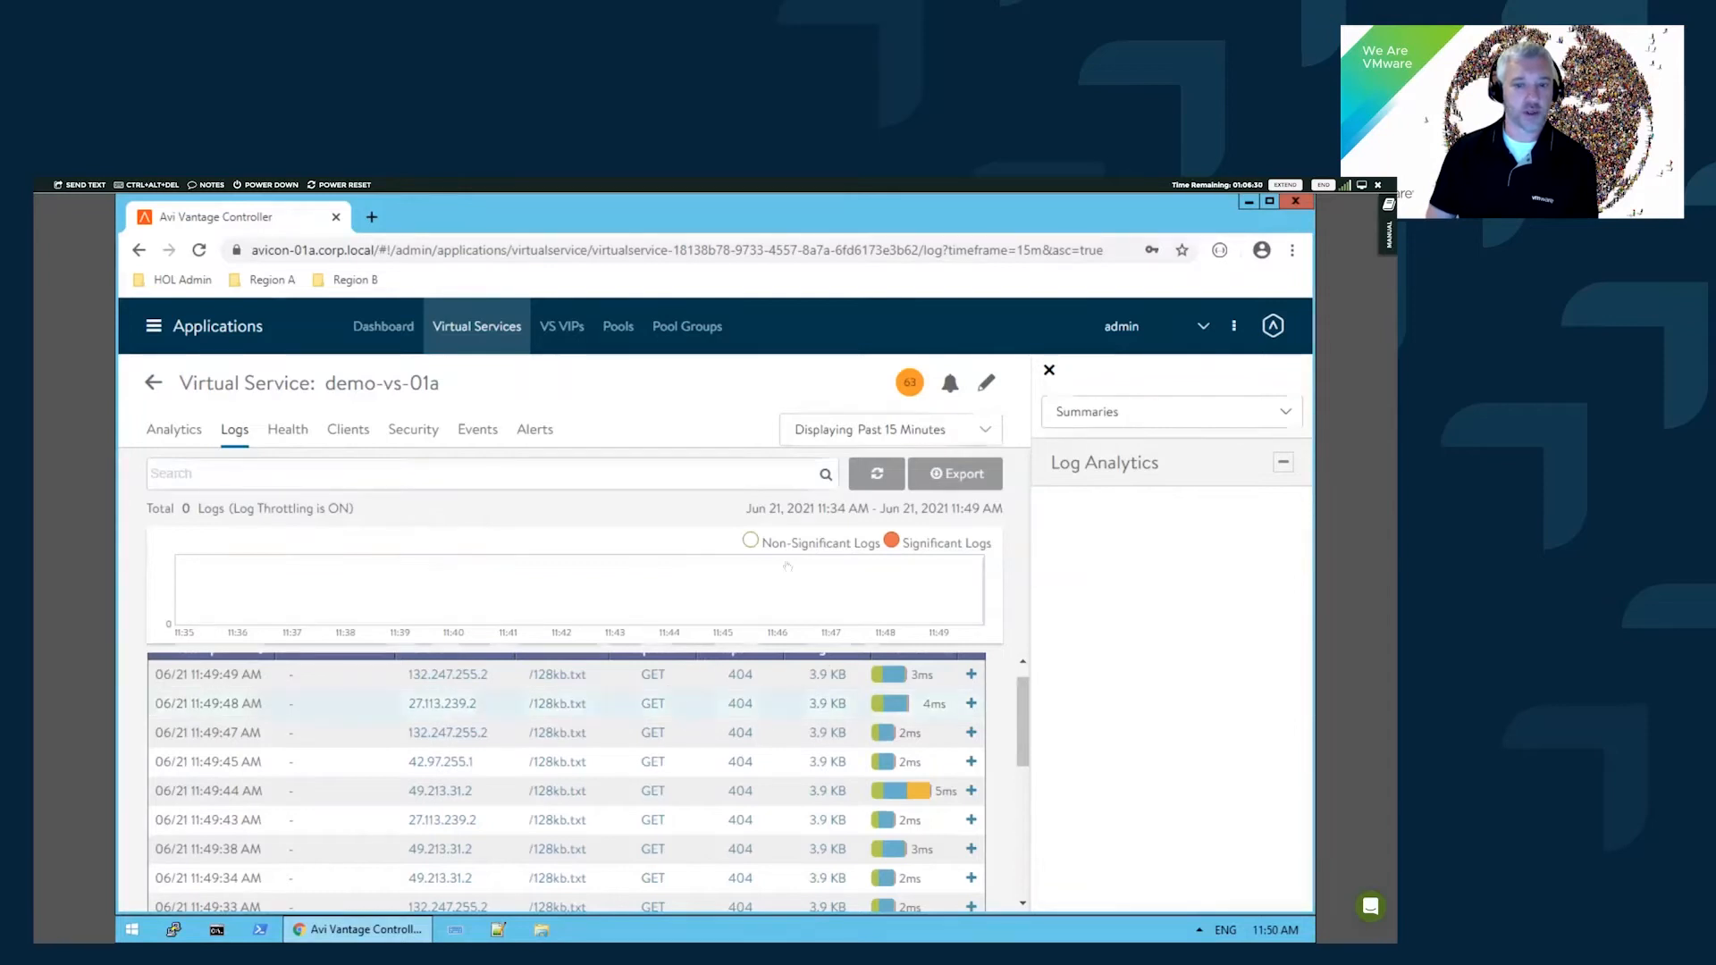
left_click(758, 542)
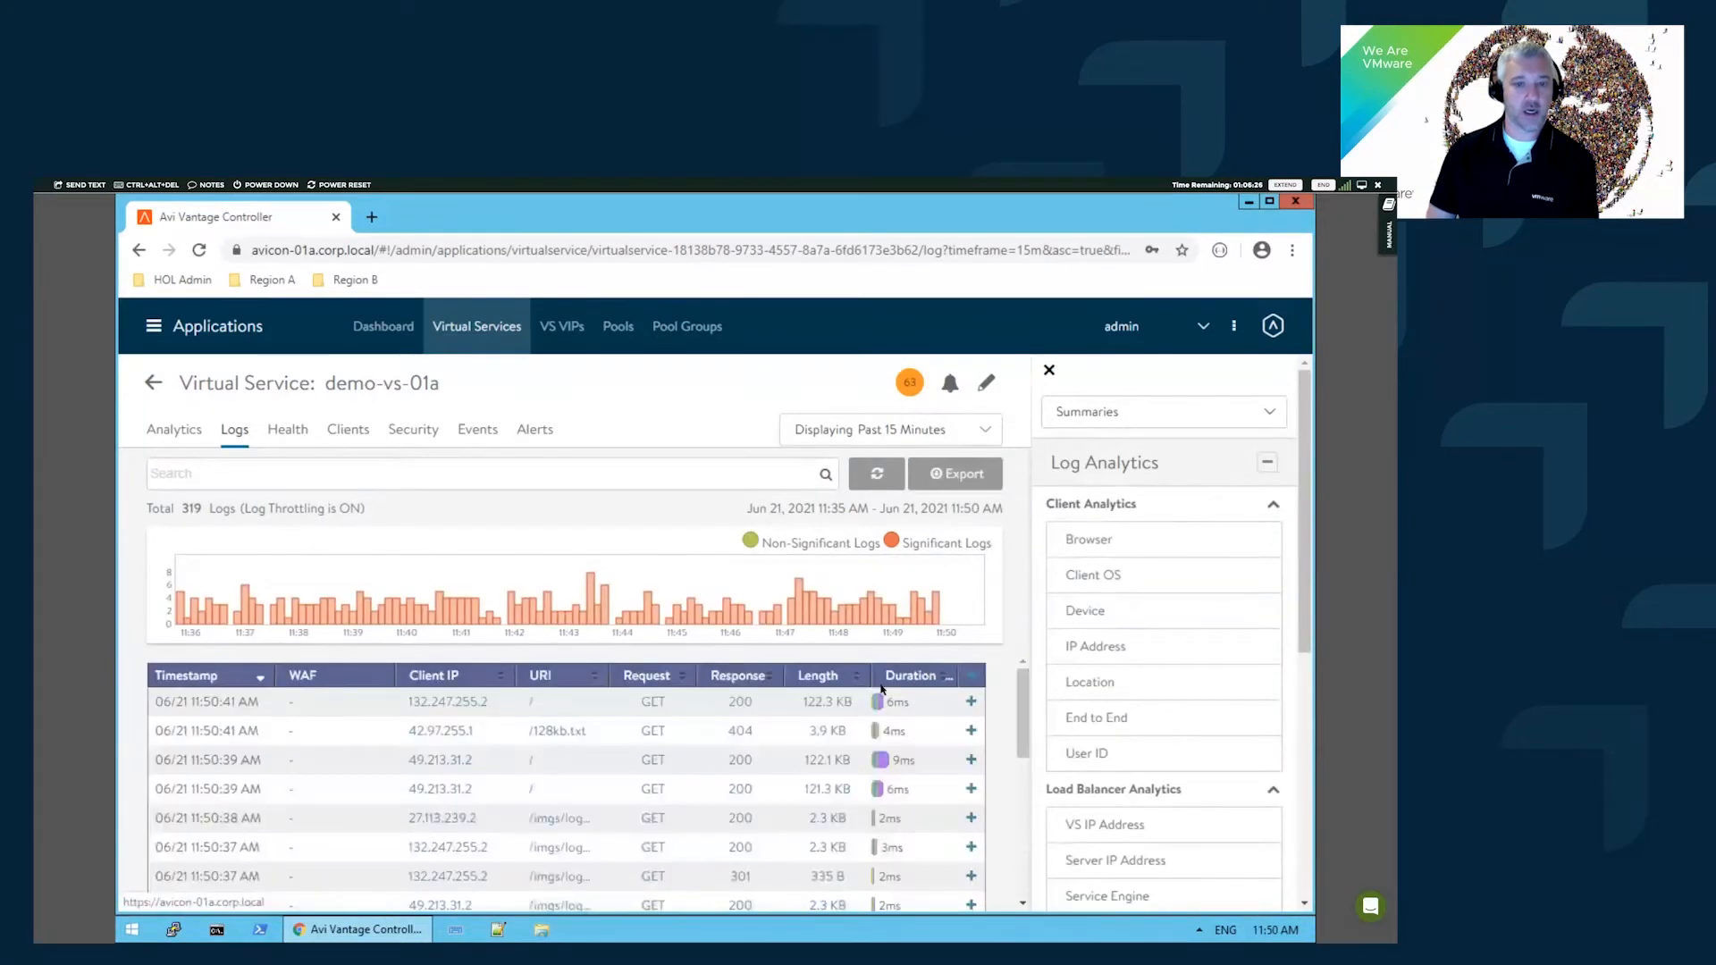
scroll(598, 660, "down", 2)
left_click(661, 668)
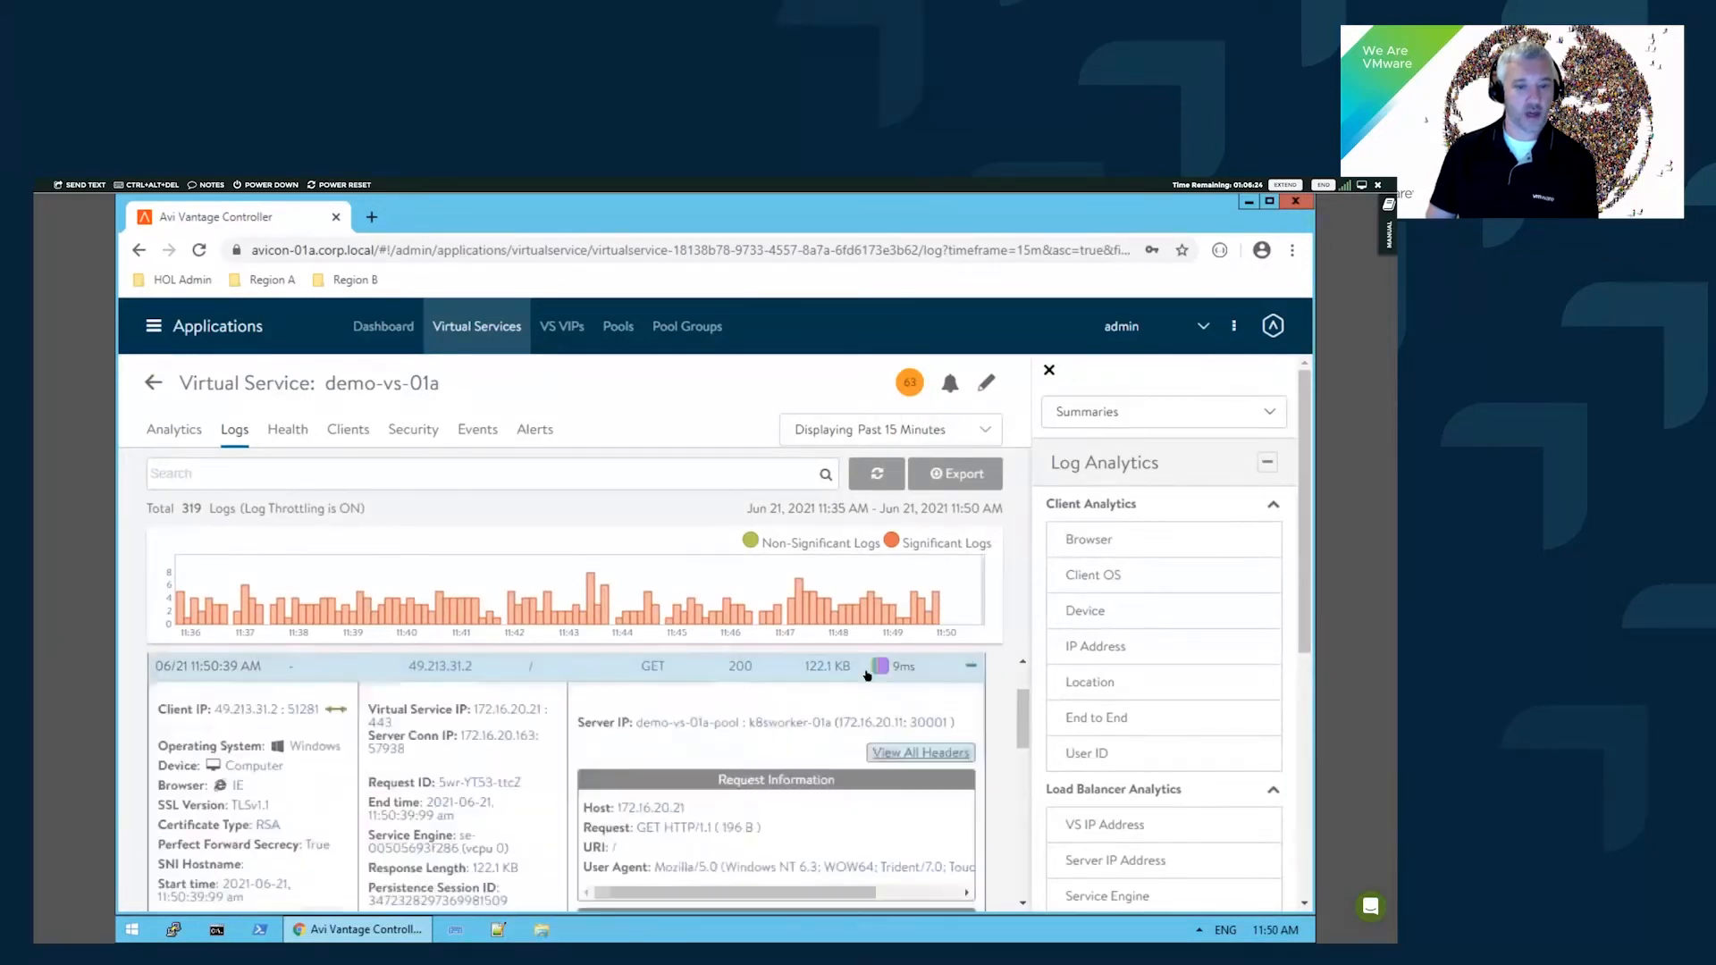
scroll(1304, 482, "down", 2)
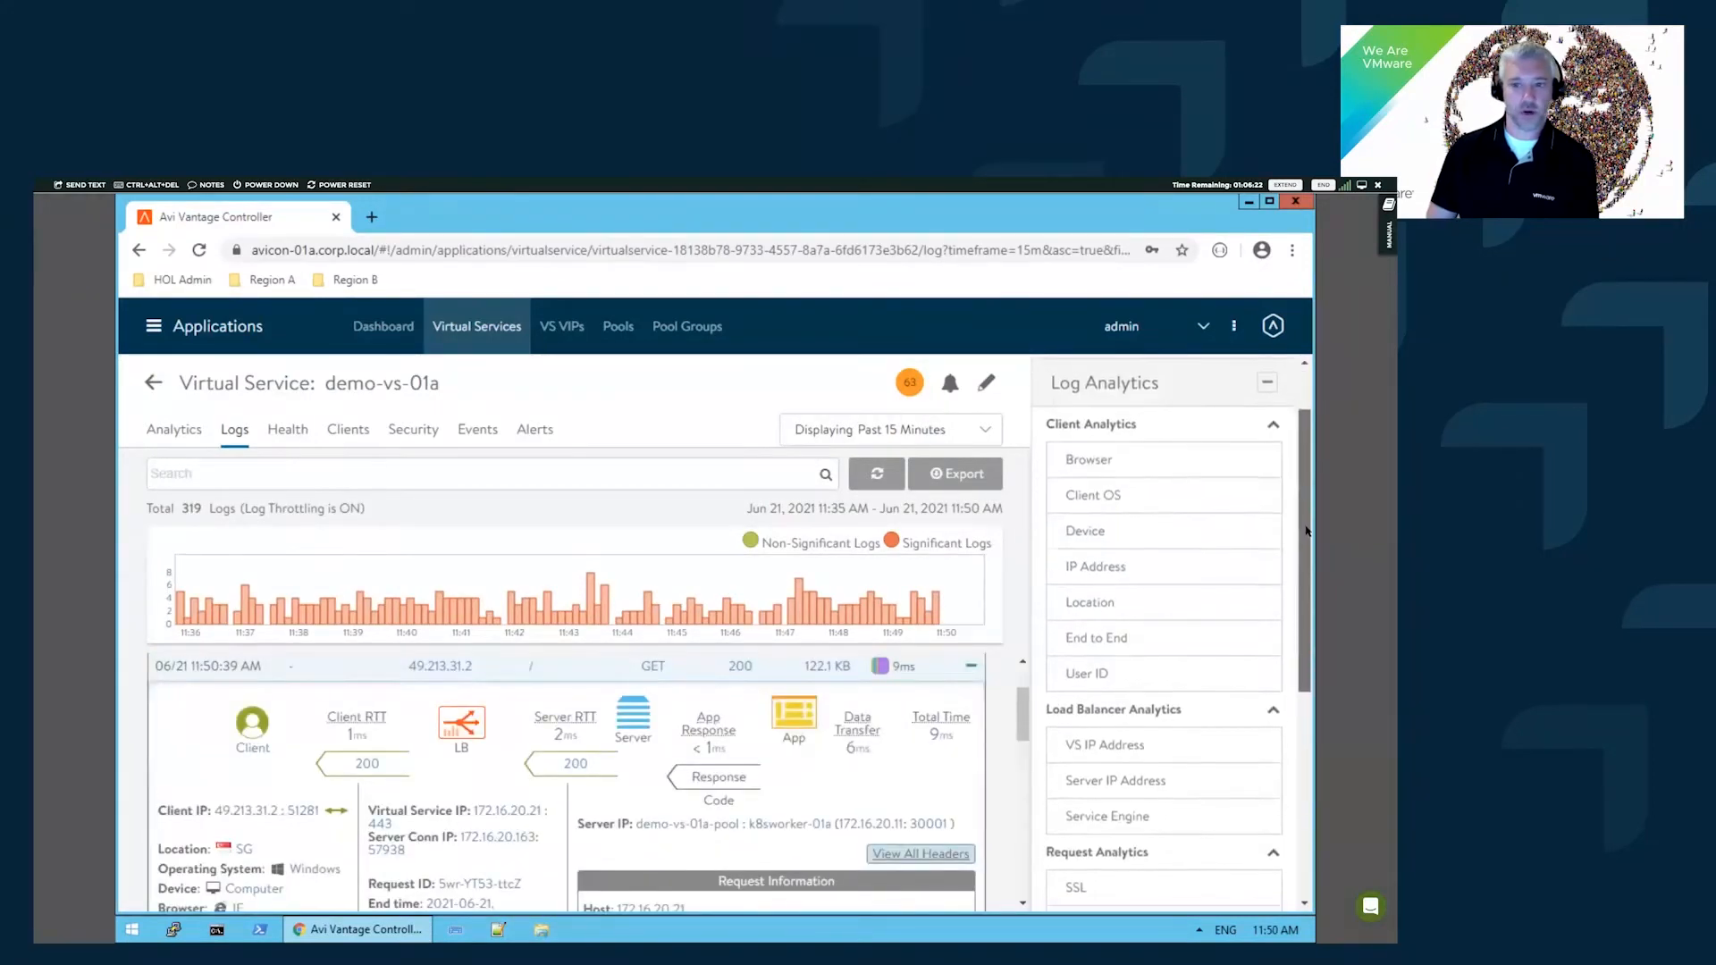
mouse_move(1022, 719)
left_mouse_down()
mouse_move(1022, 755)
mouse_move(1022, 730)
left_mouse_up()
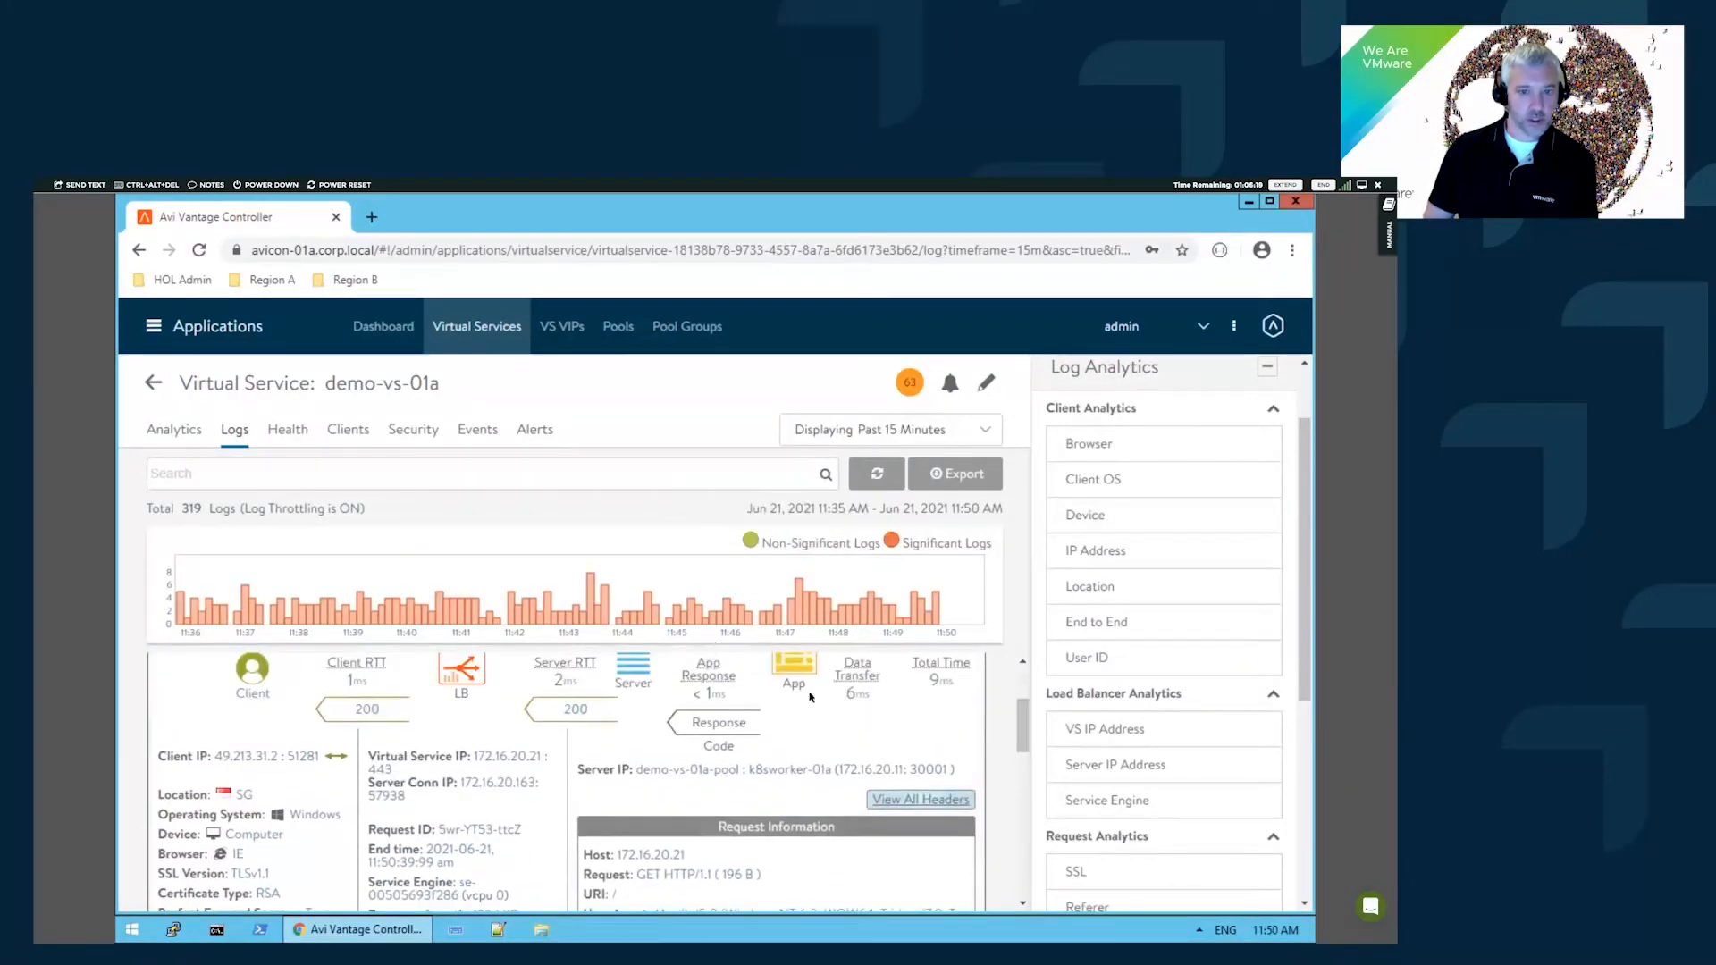
scroll(791, 755, "up", 2)
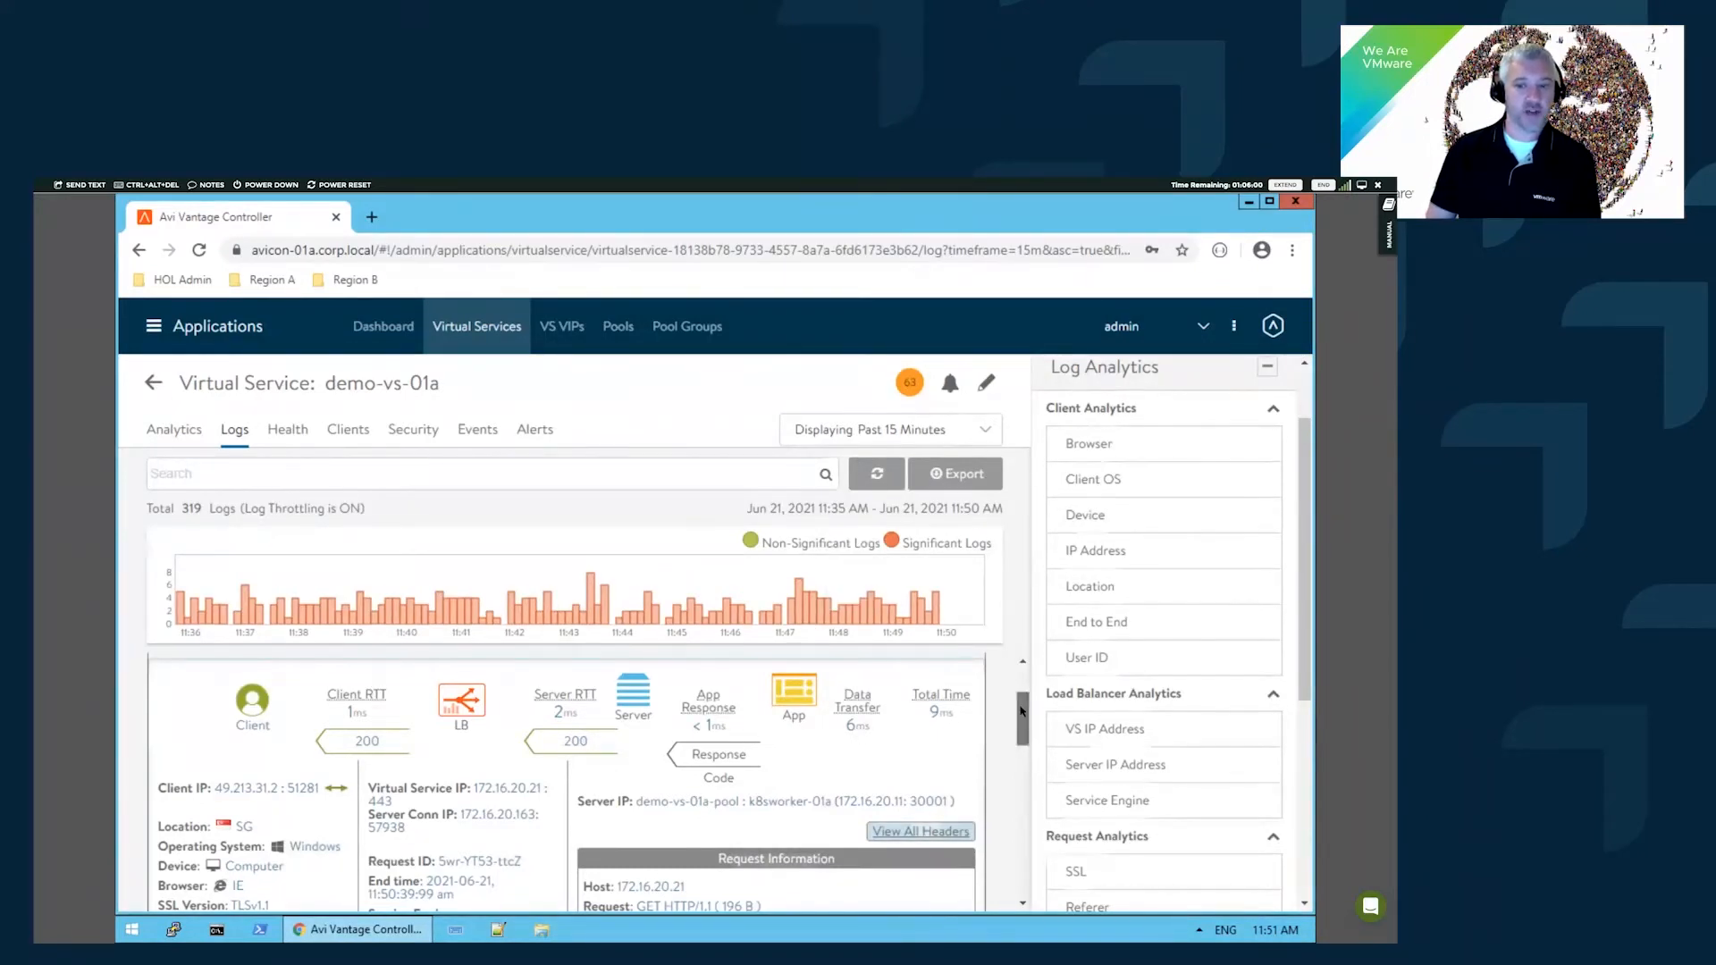
left_click_drag(1022, 711, 1023, 728)
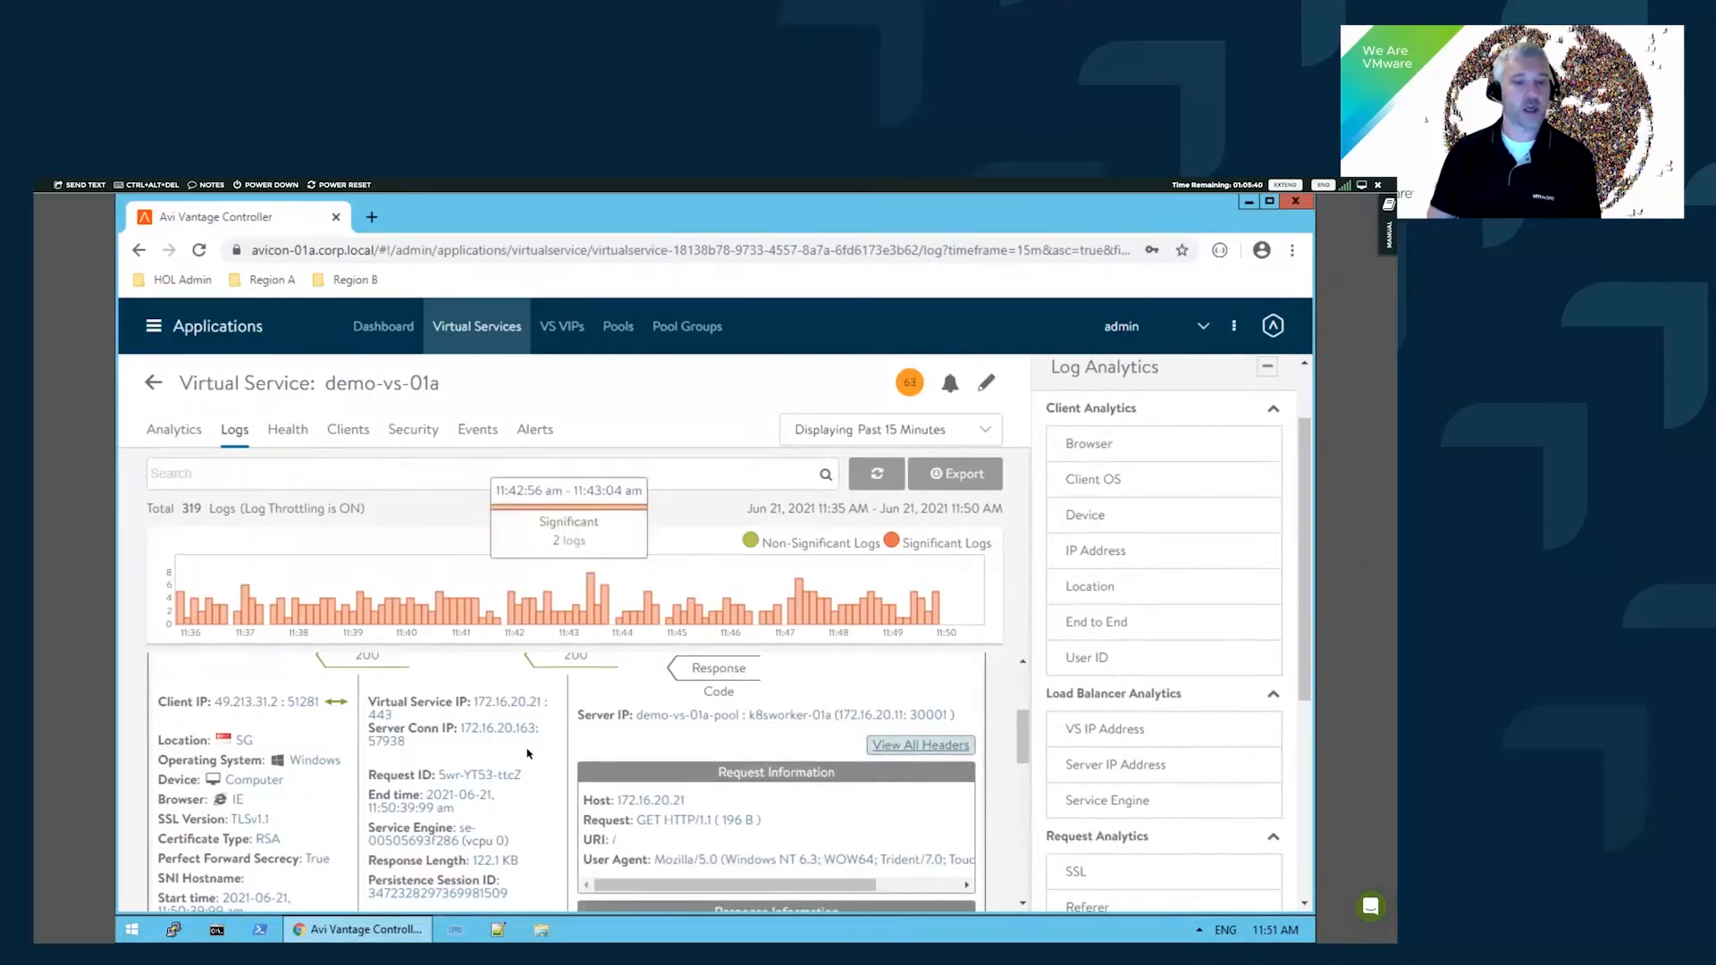
left_click_drag(1025, 741, 1027, 761)
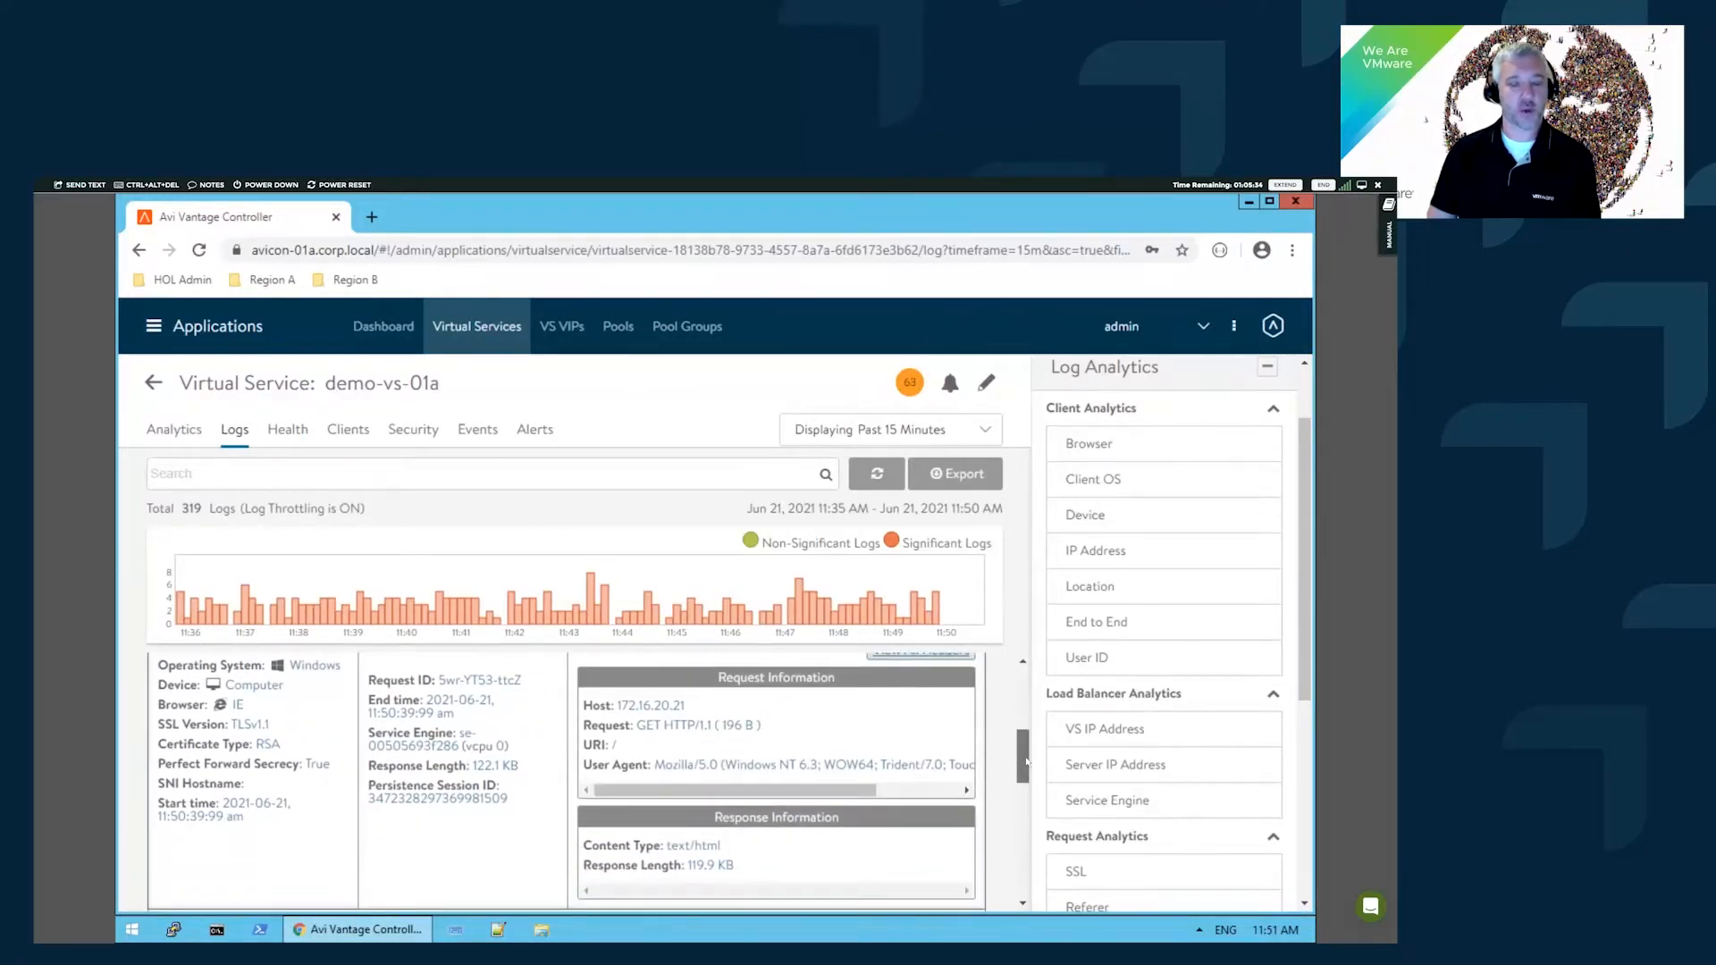
left_click_drag(1025, 761, 1021, 756)
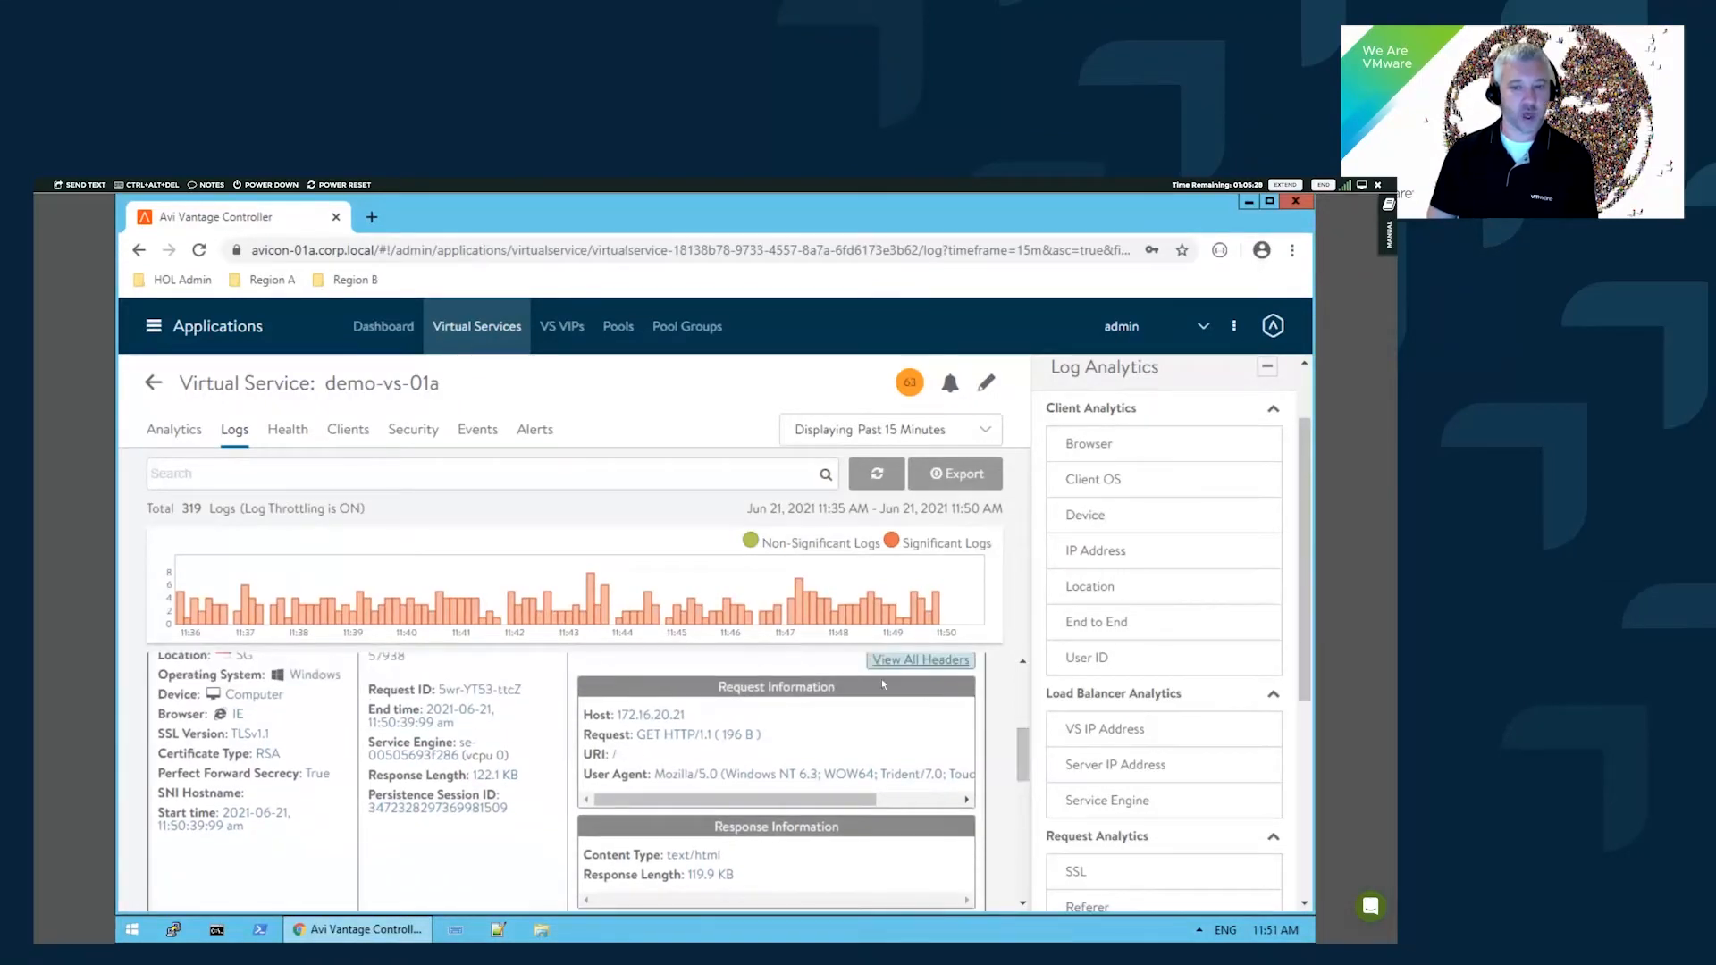
left_click(888, 667)
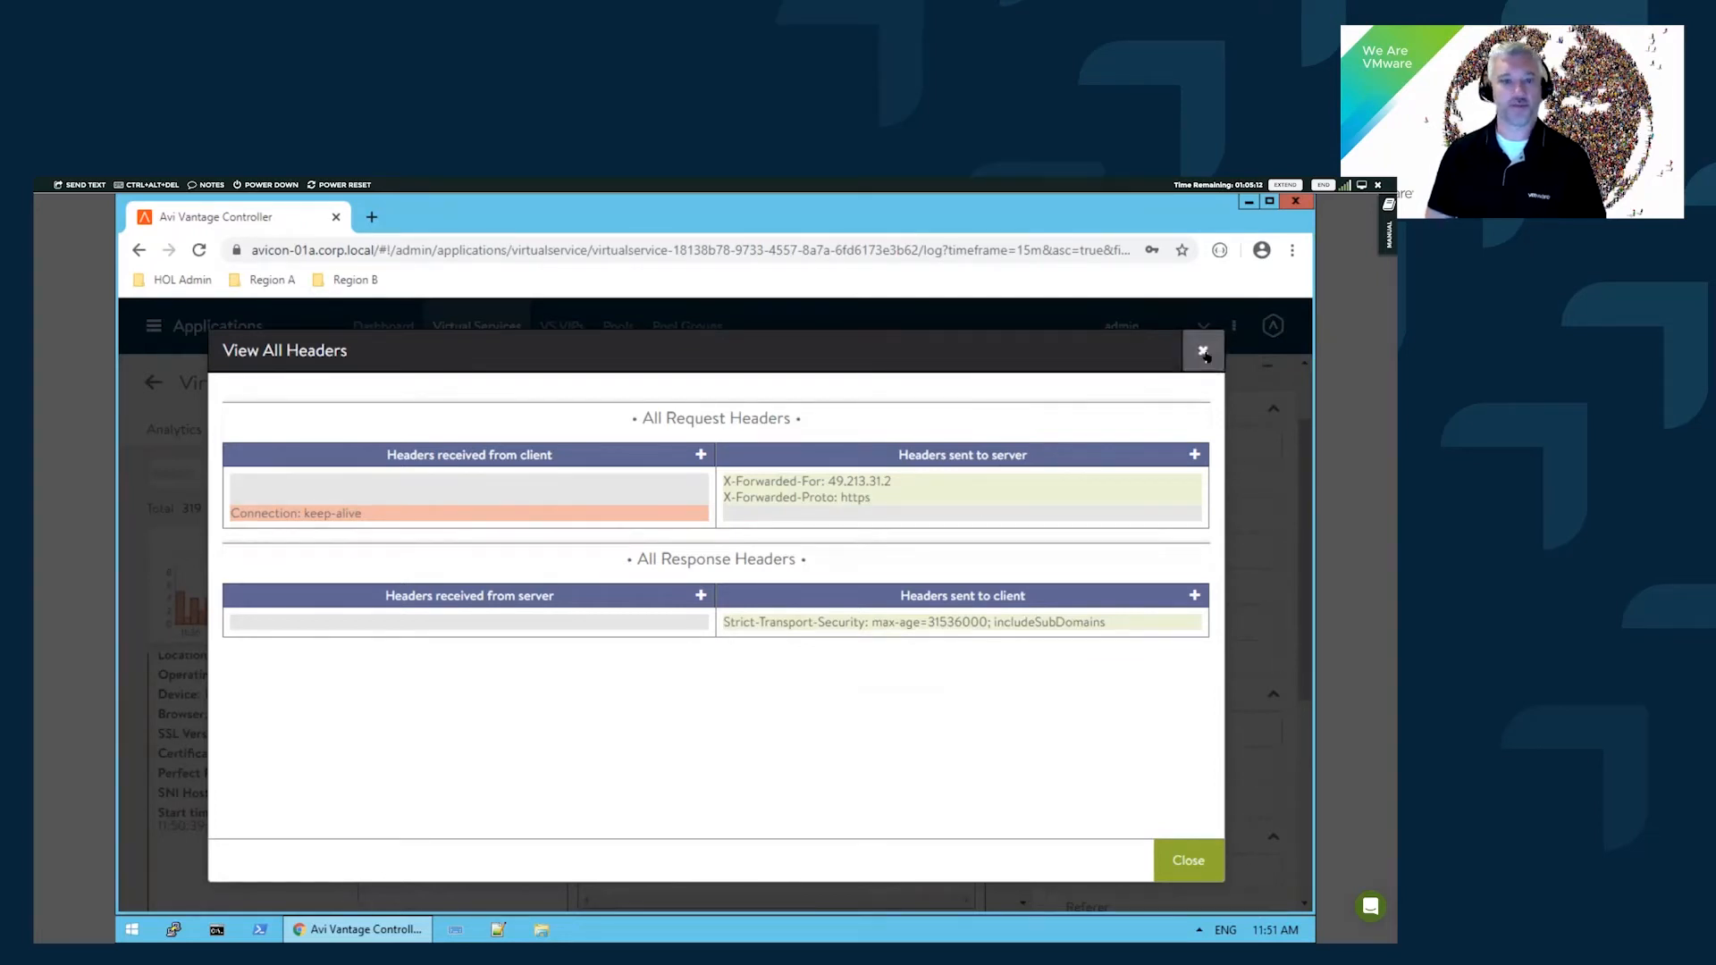
key("Escape")
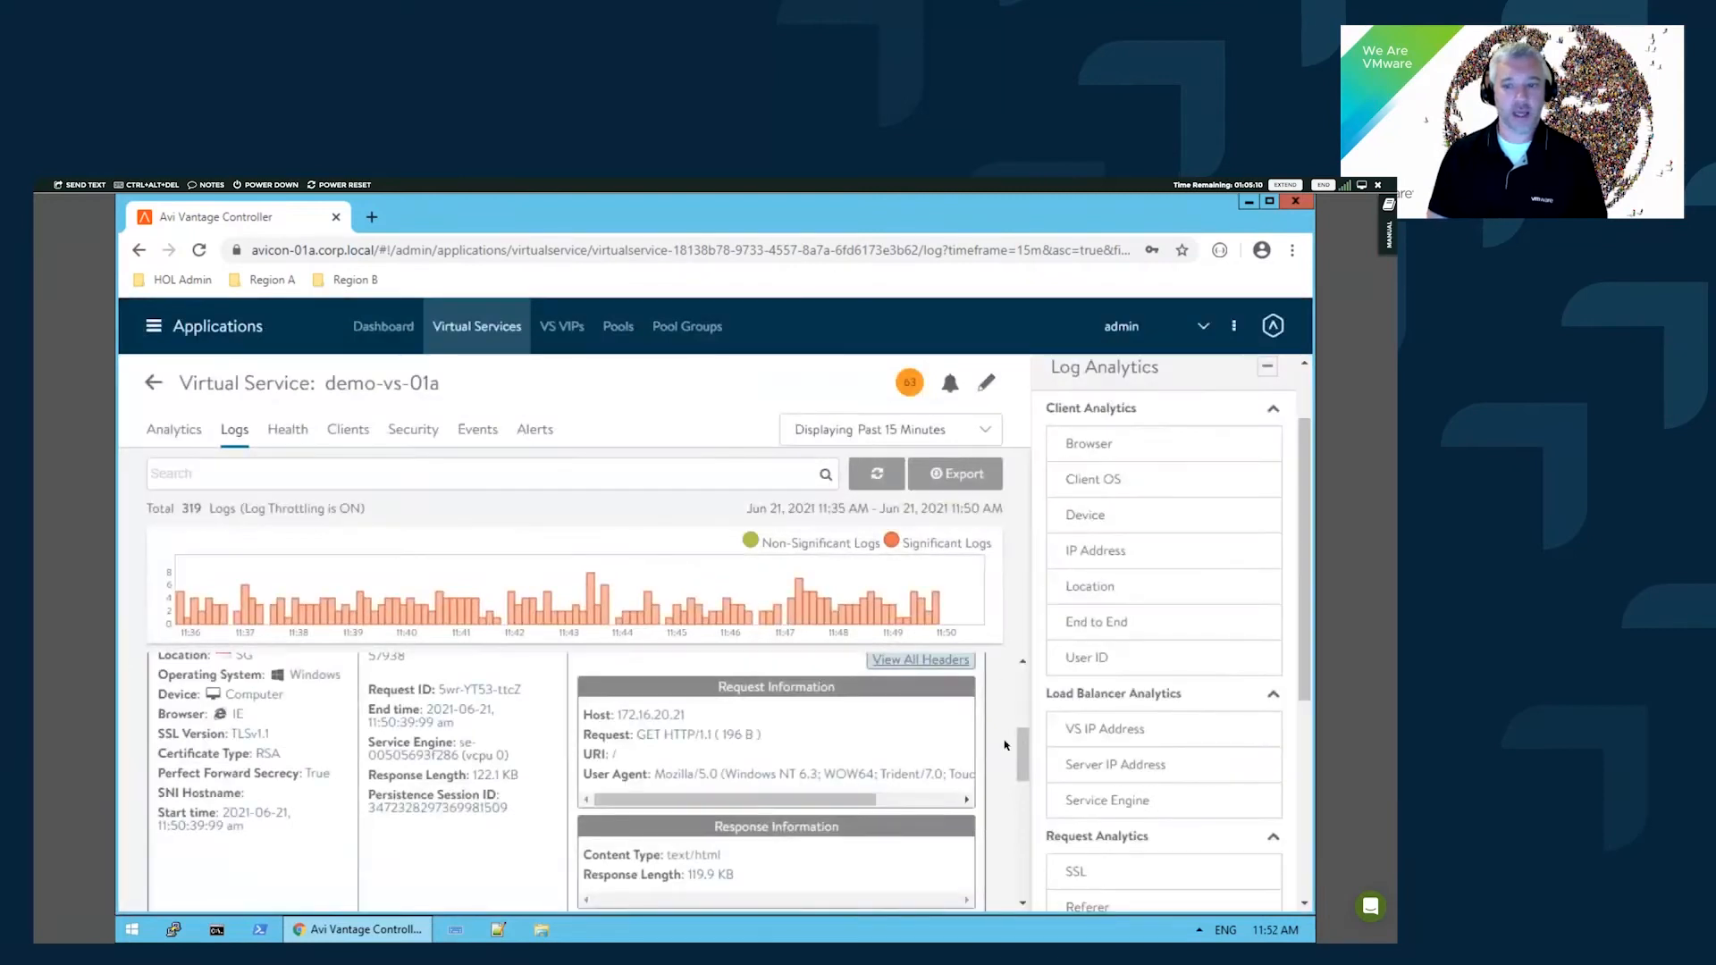
left_click(750, 540)
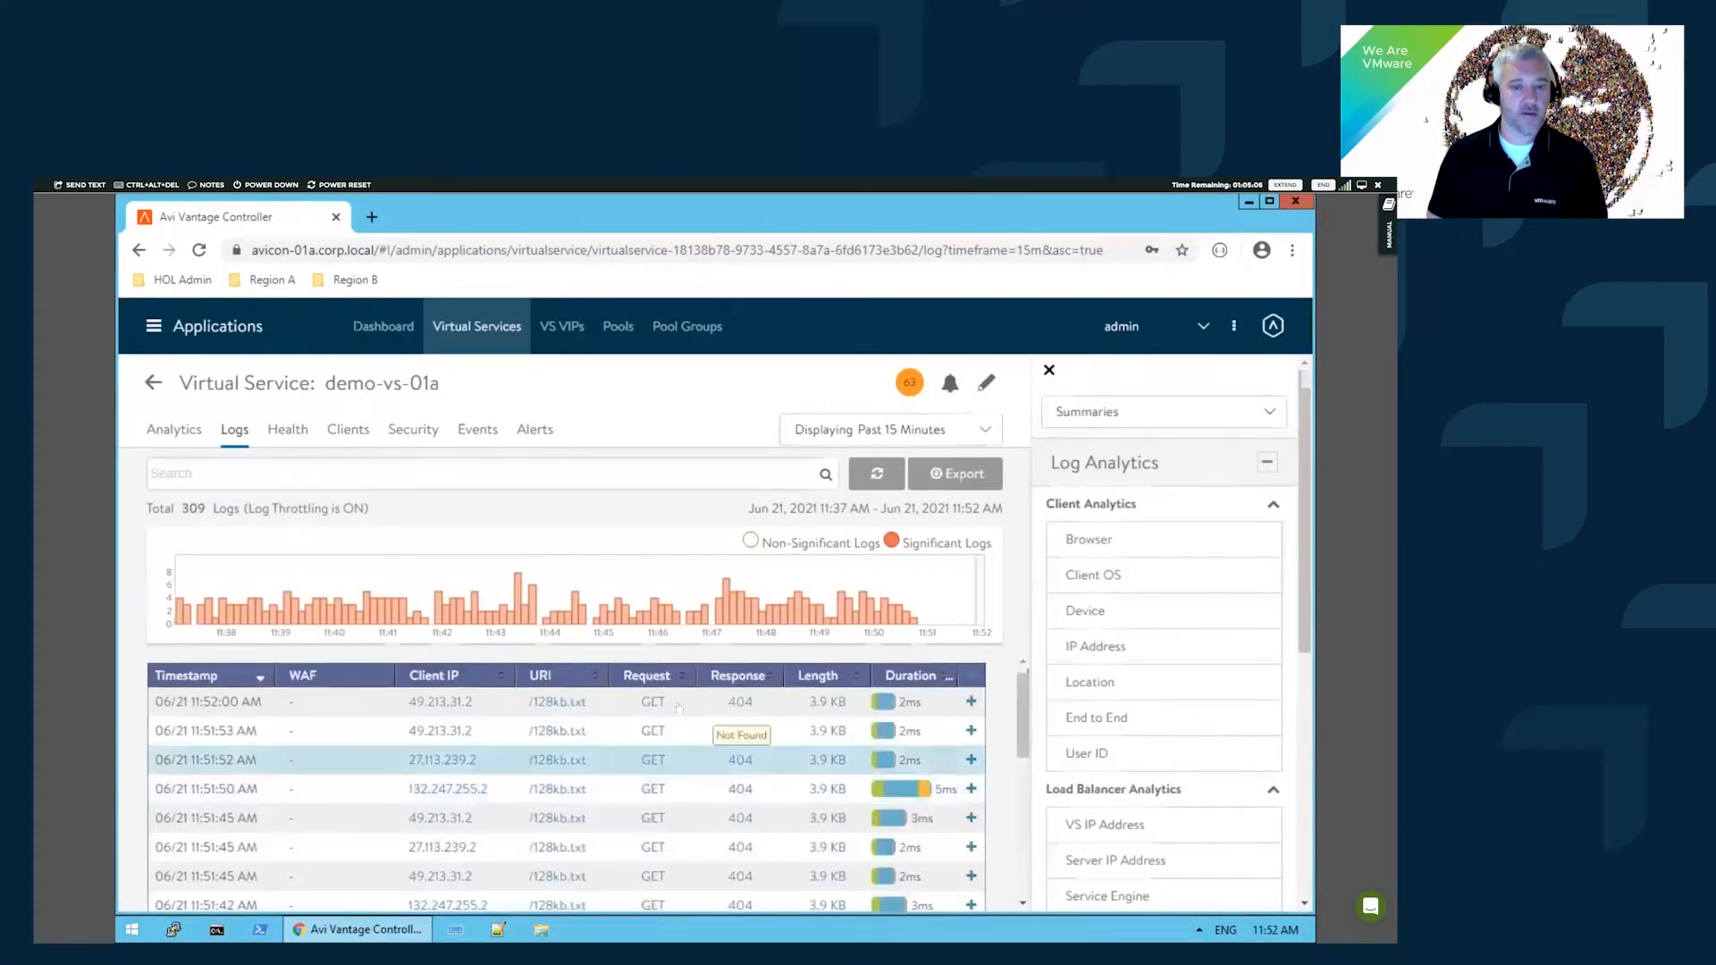
left_click(770, 704)
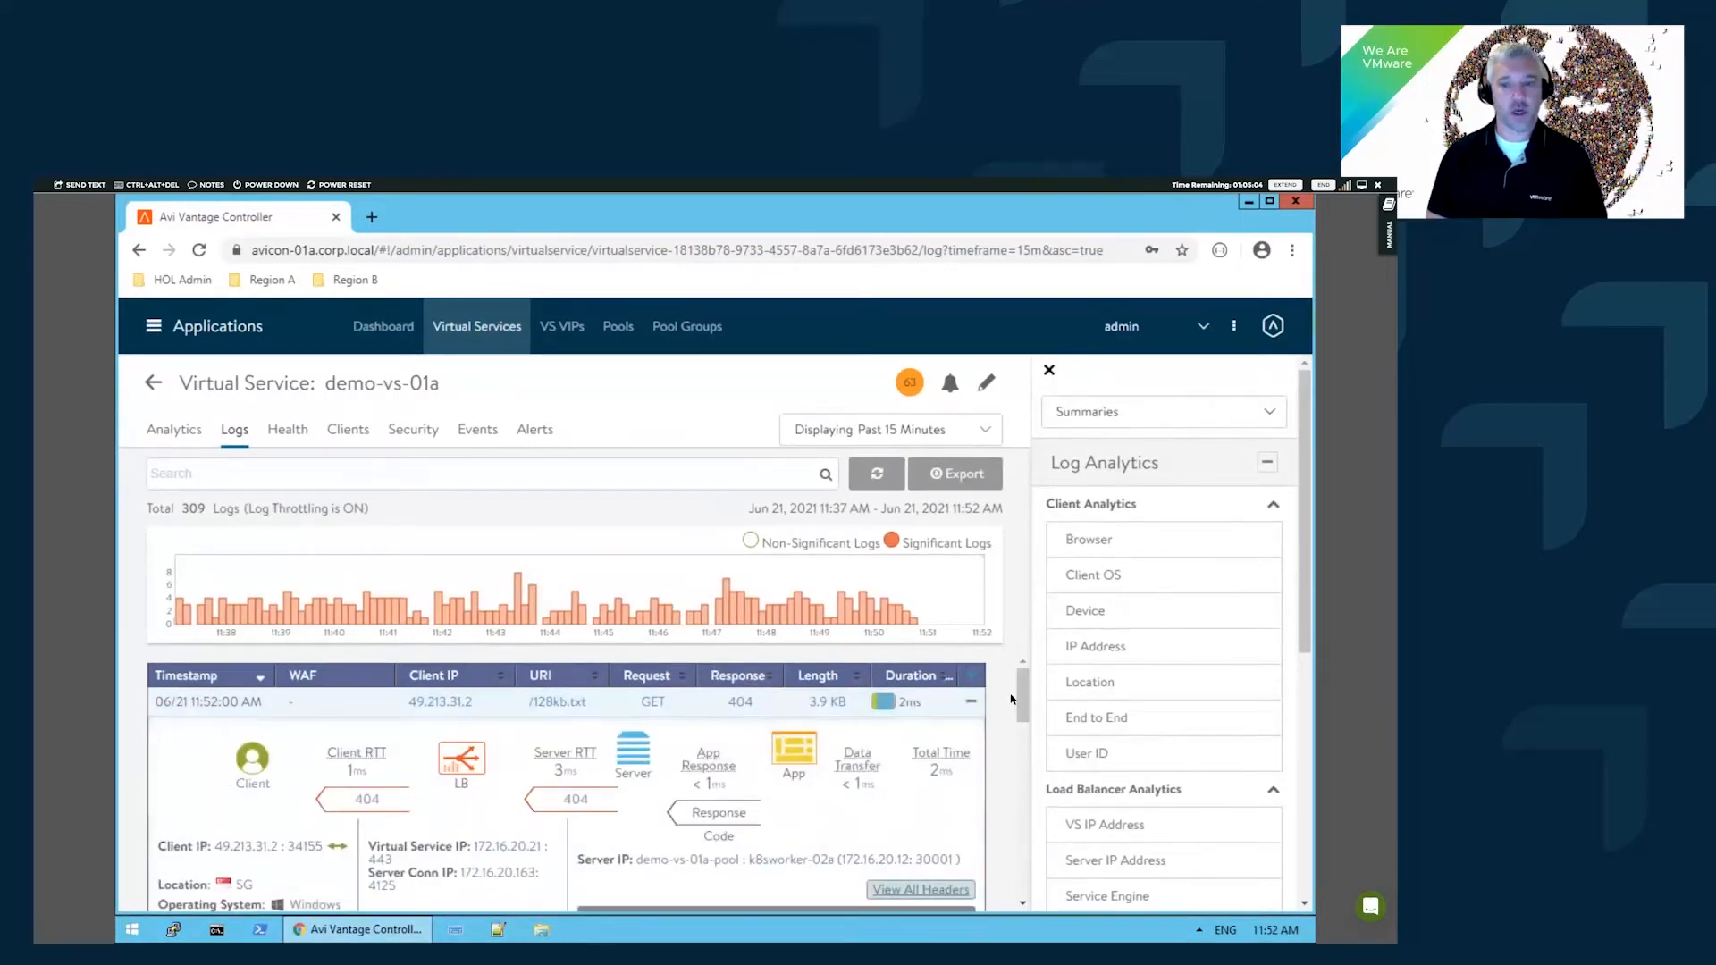
scroll(1017, 701, "down", 1)
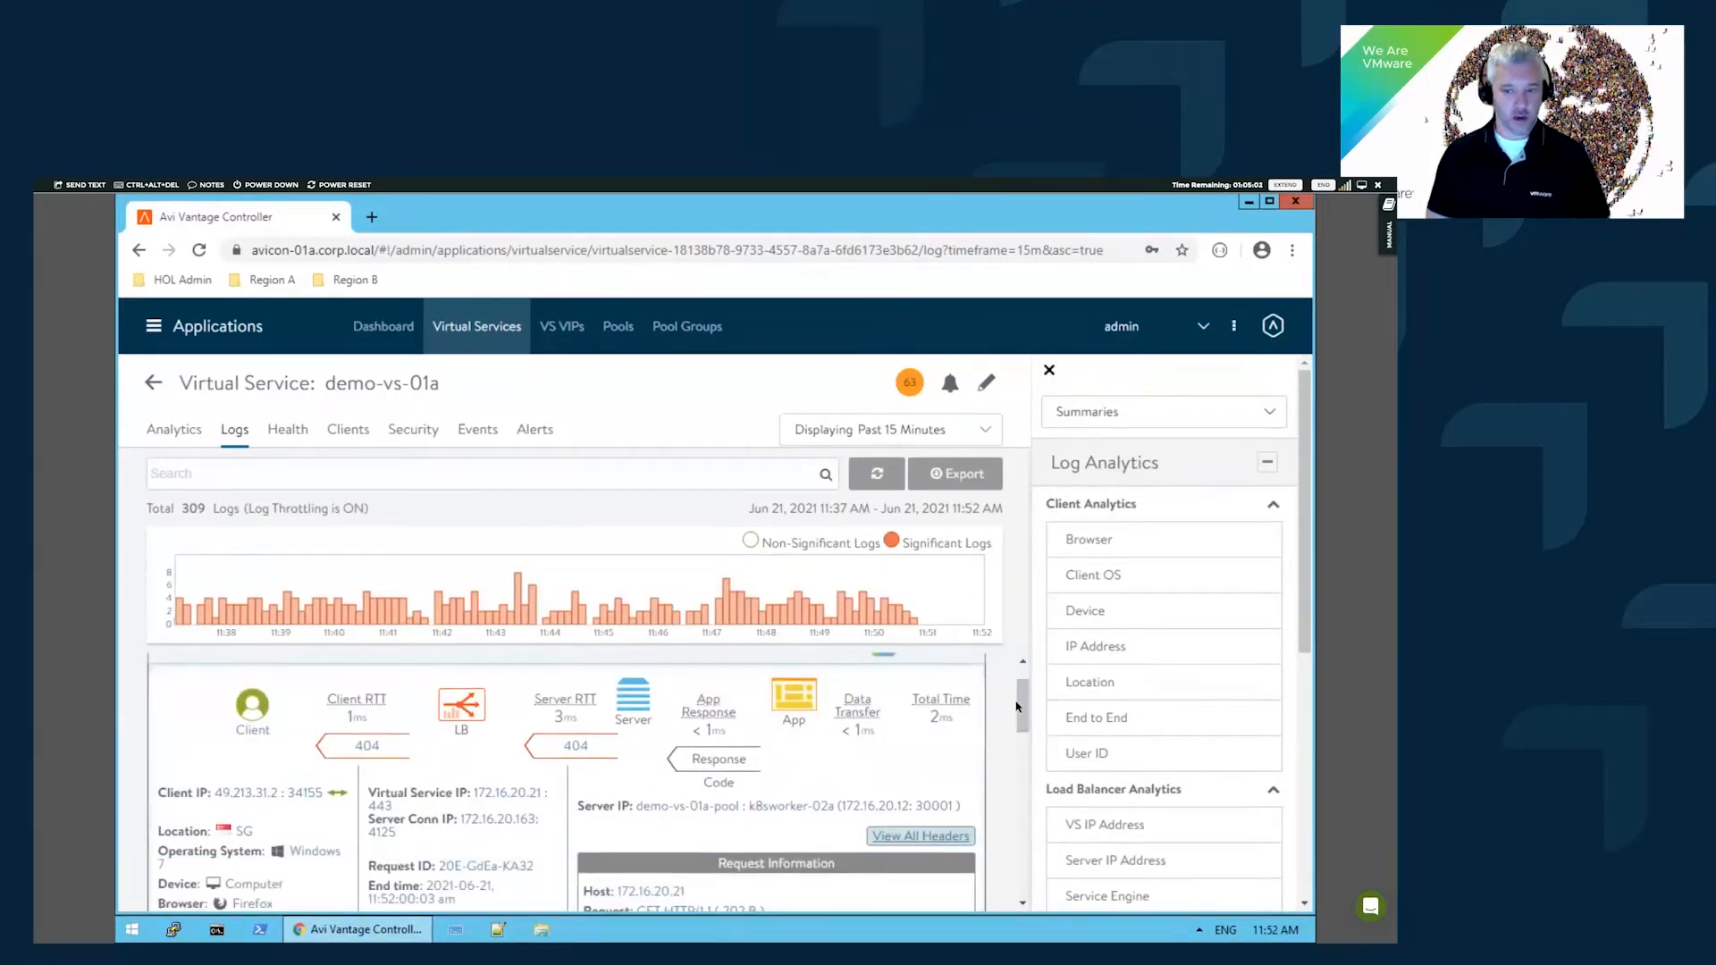
scroll(1013, 691, "up", 1)
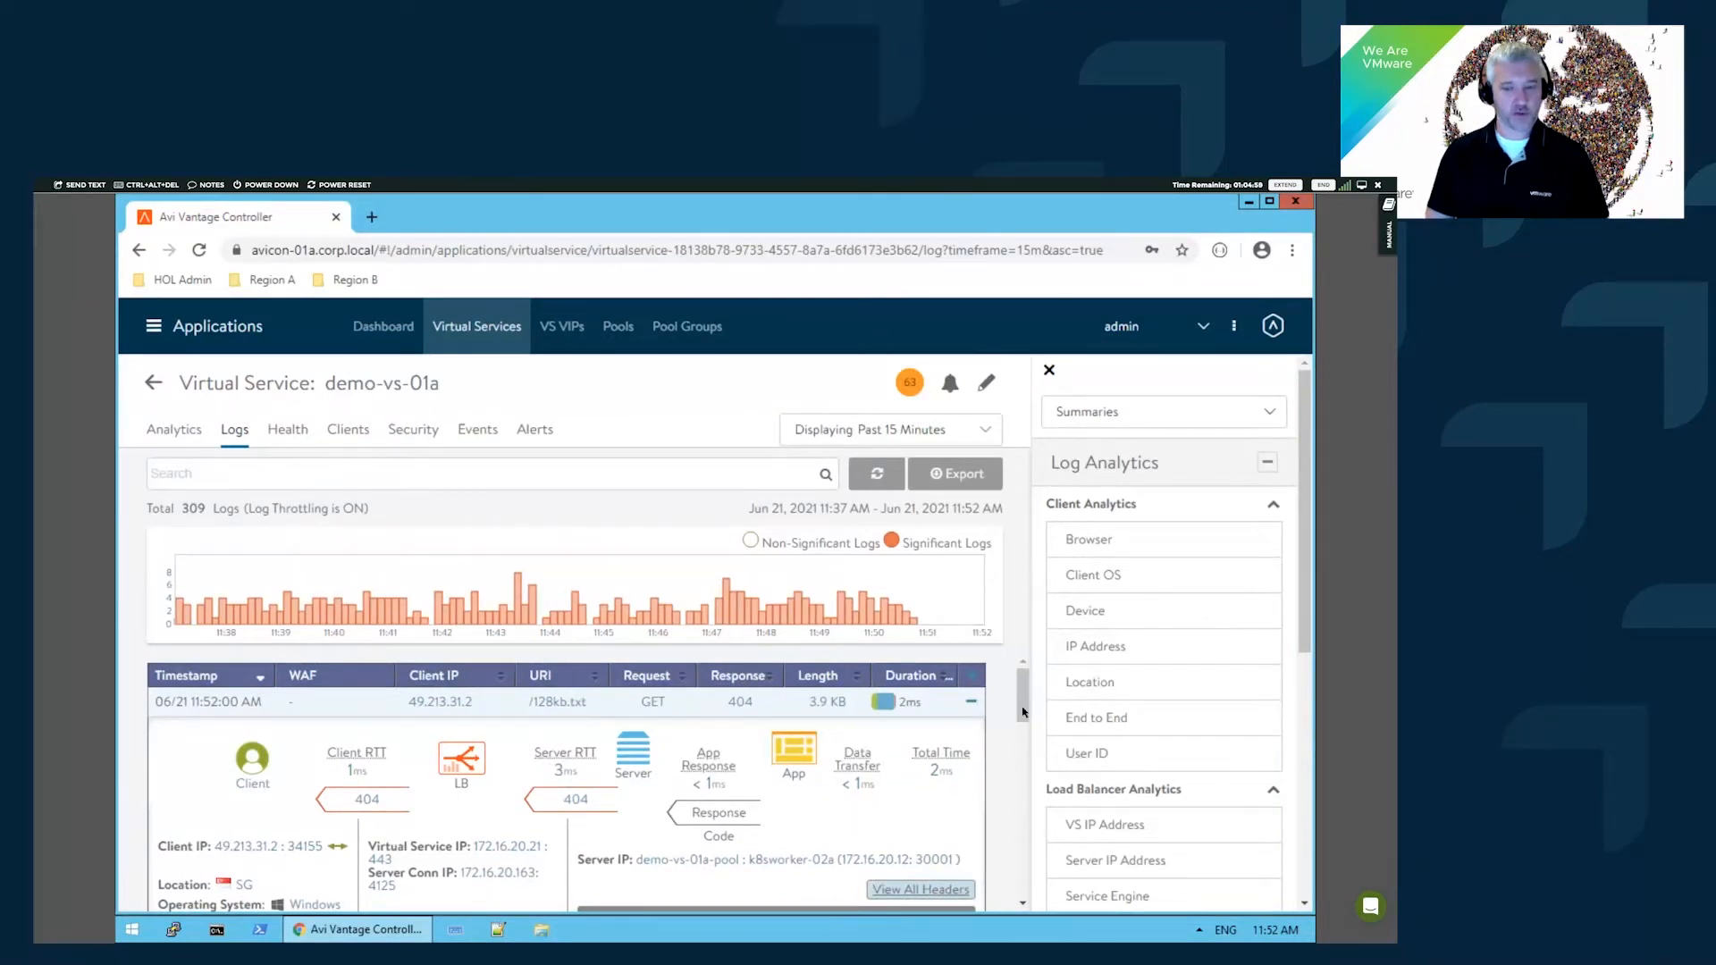
scroll(1026, 706, "down", 1)
scroll(1028, 704, "down", 2)
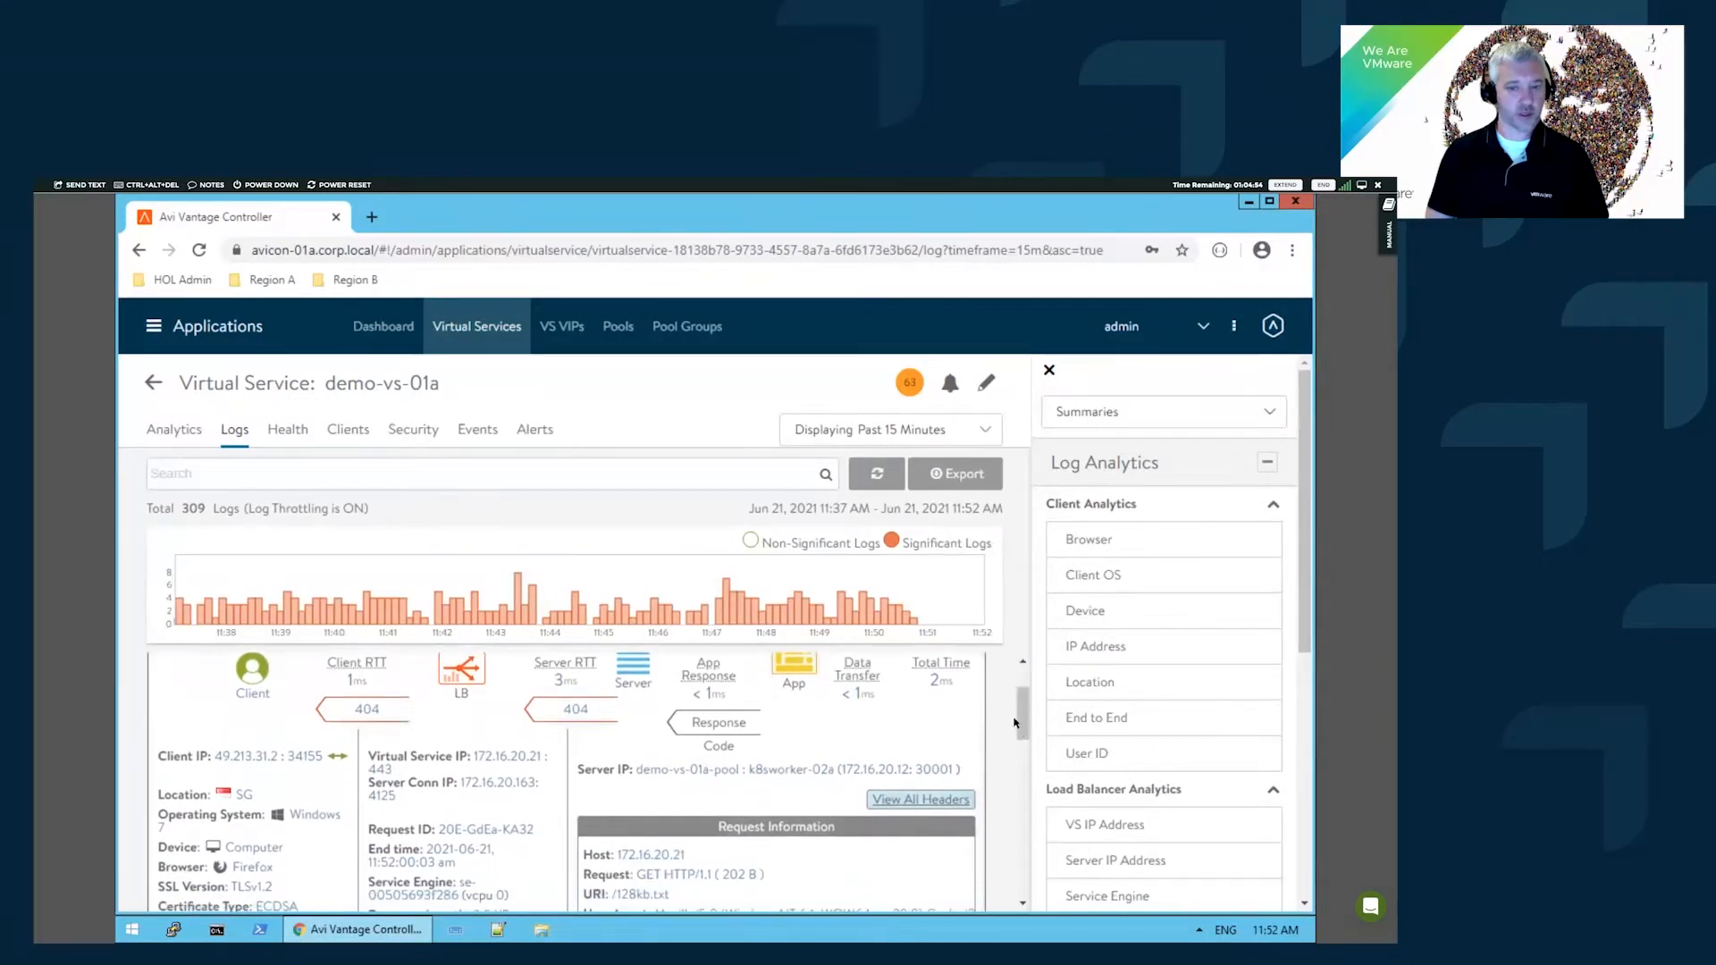
scroll(1027, 729, "down", 2)
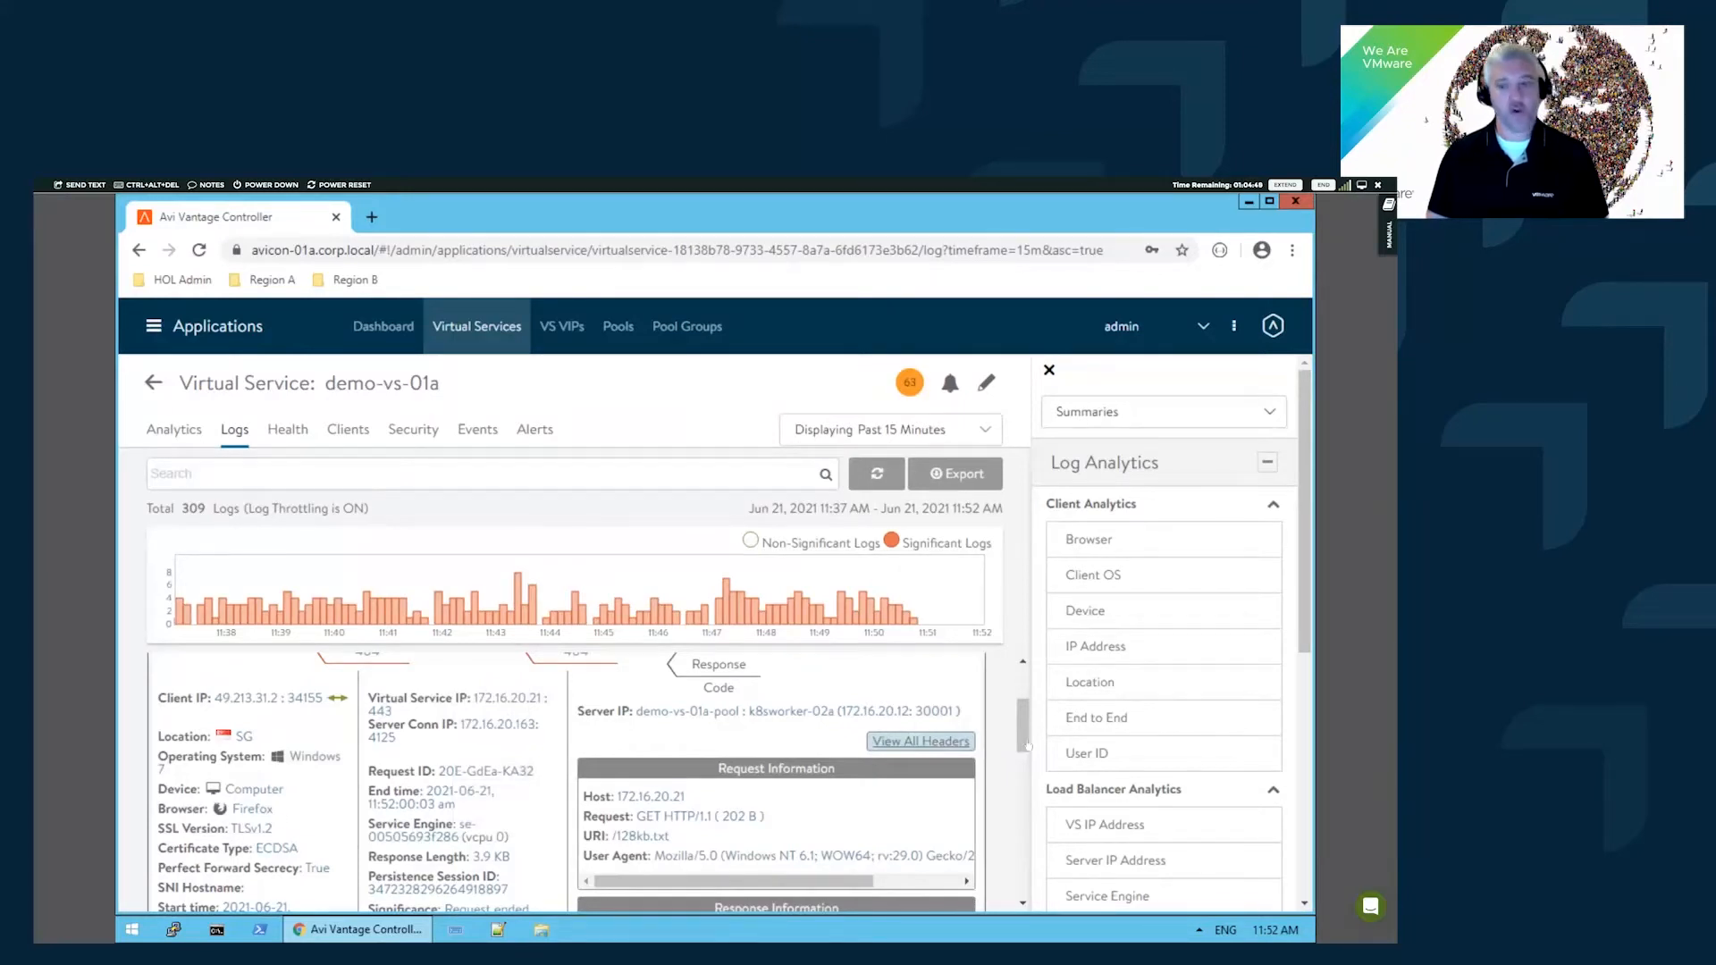
left_click_drag(1025, 740, 1025, 728)
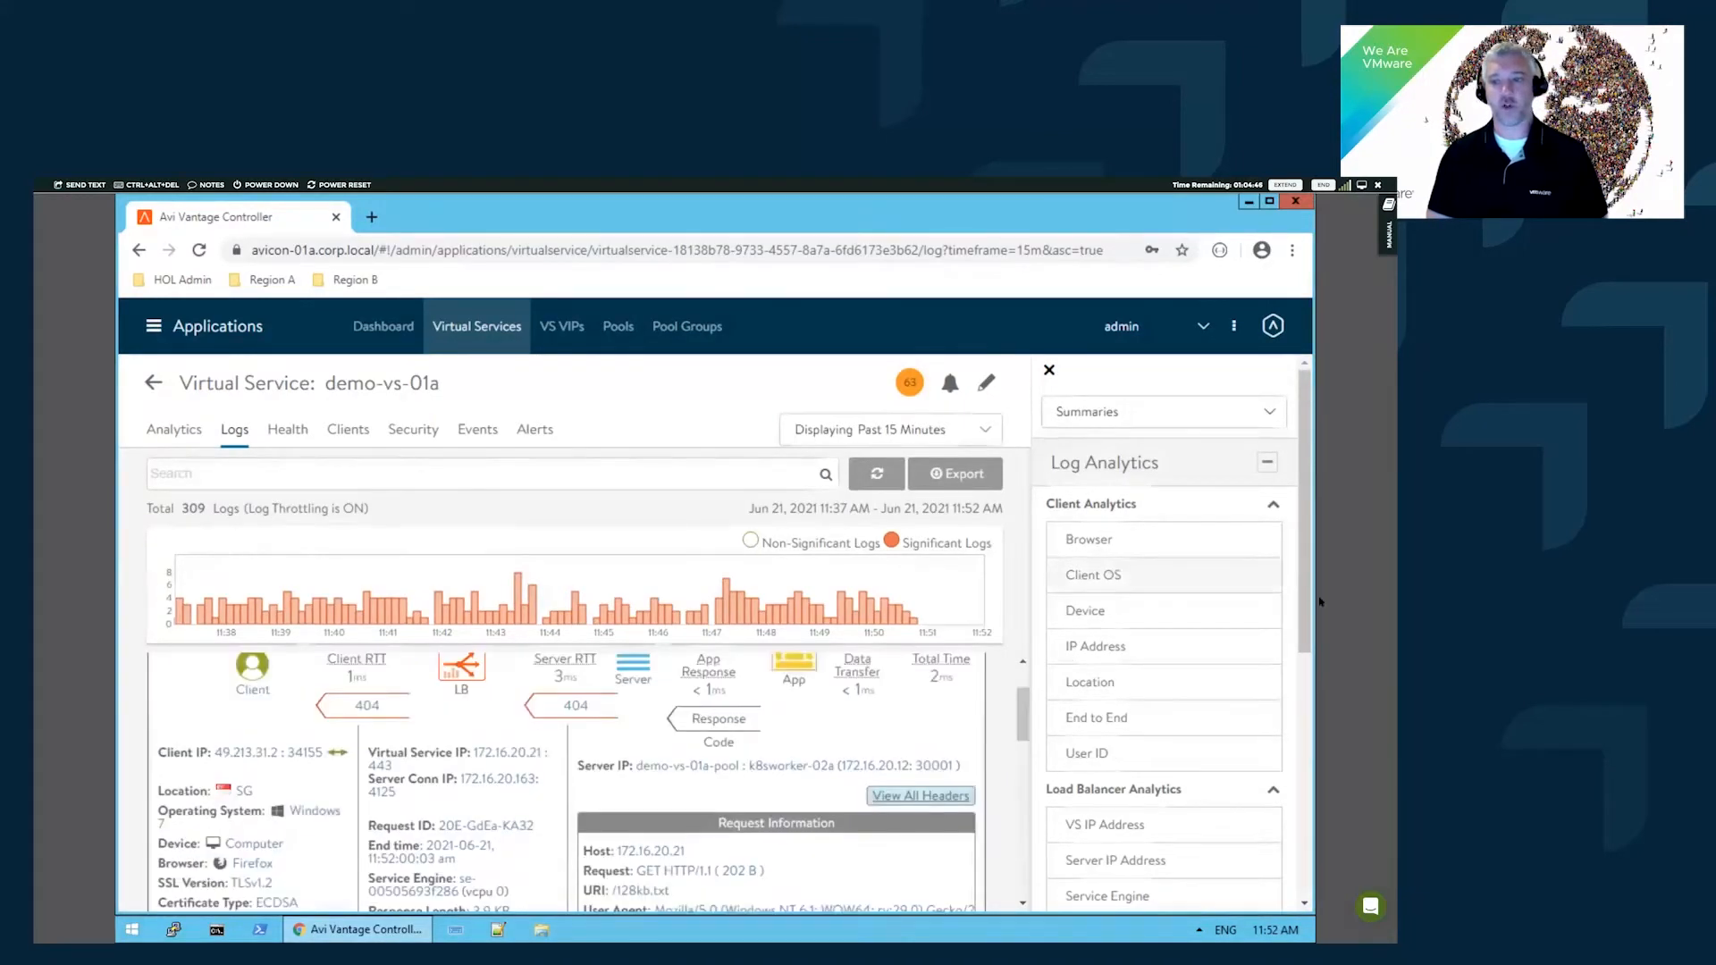
left_click_drag(1305, 560, 1314, 690)
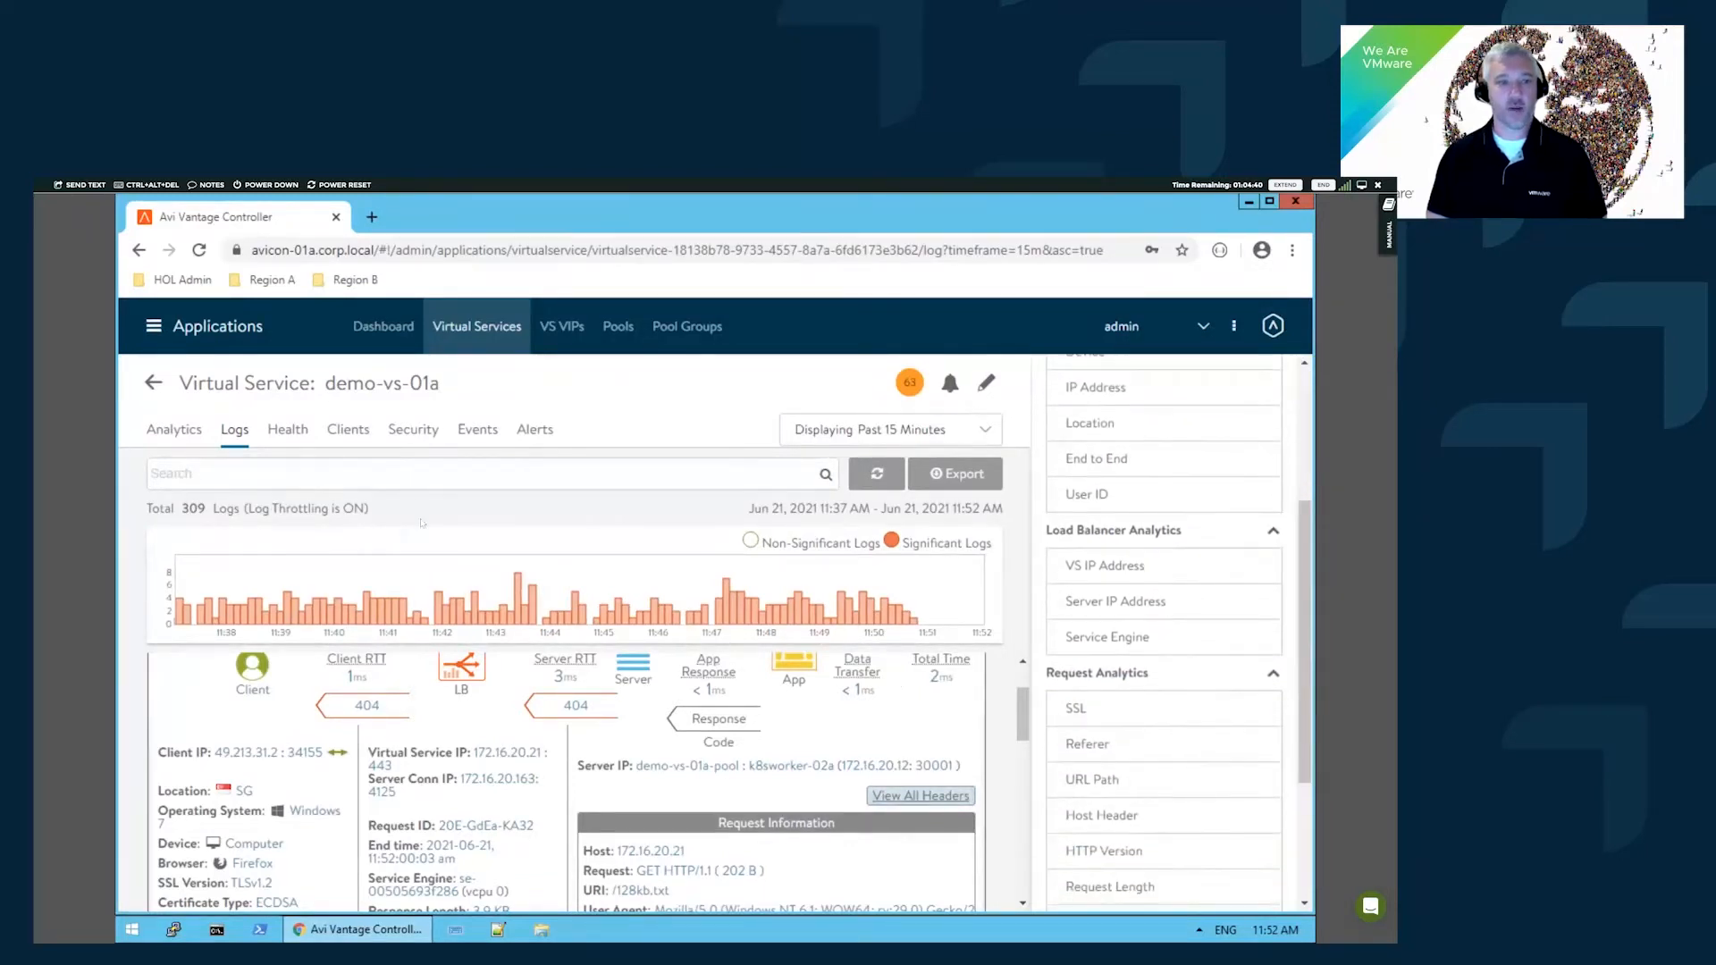
- Filter the logs to 404 and break them down by server IP address
left_click(423, 480)
type("404")
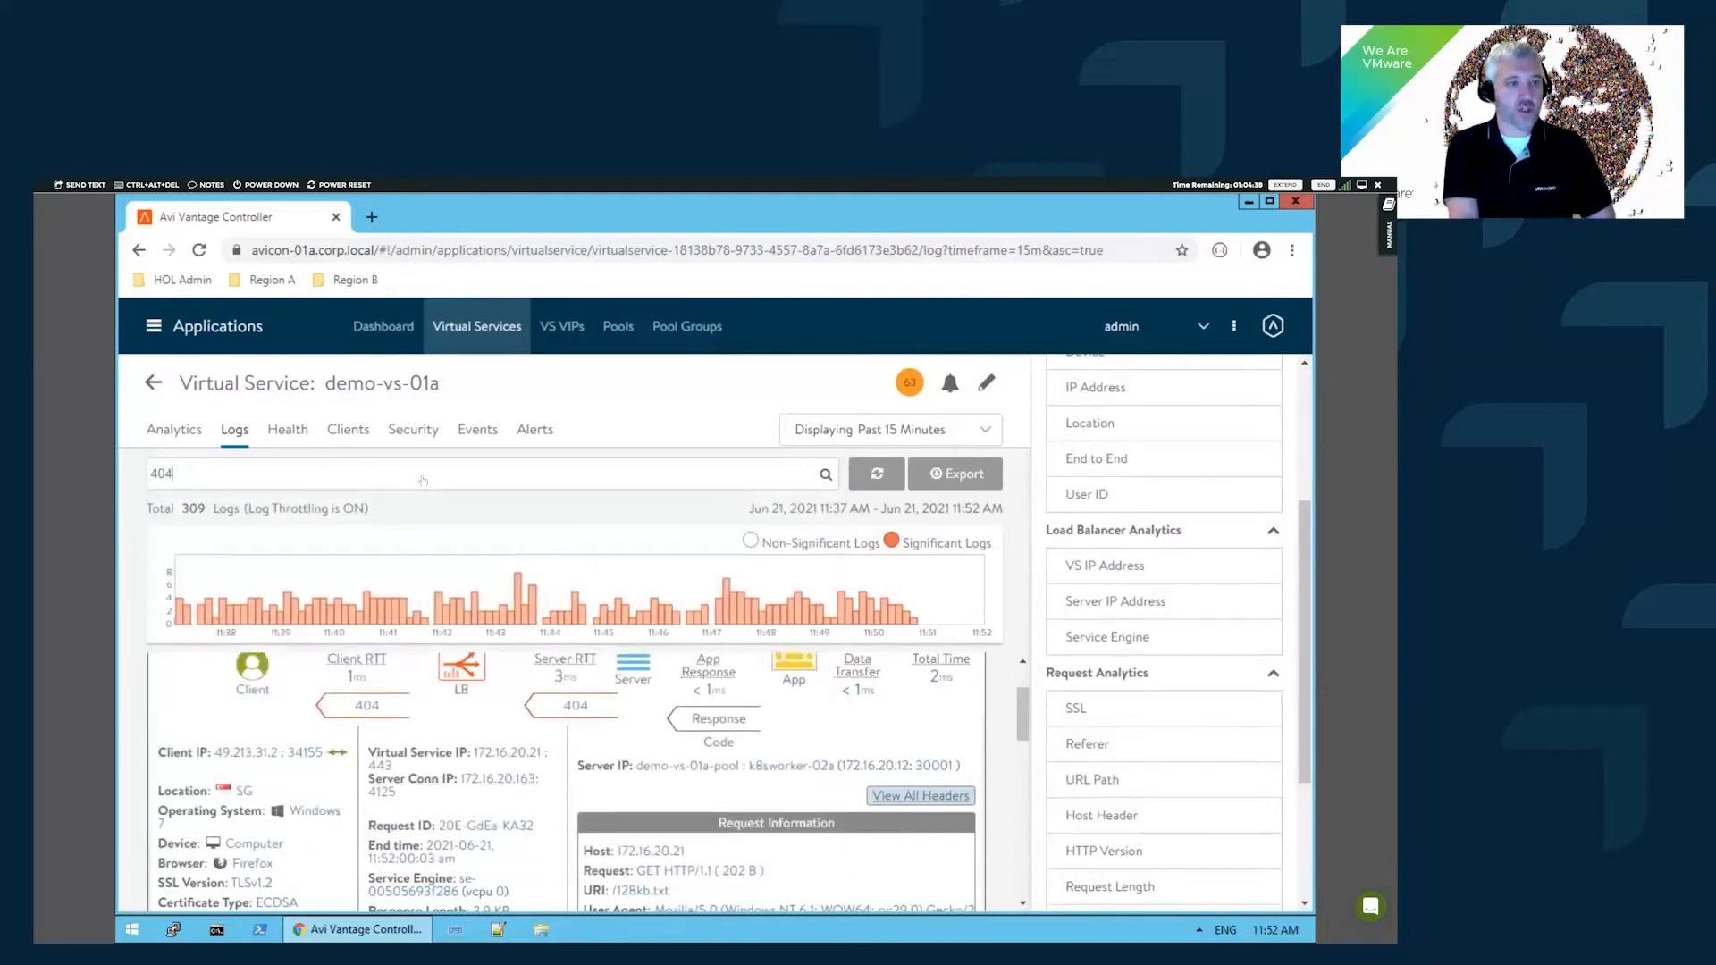
key("Return")
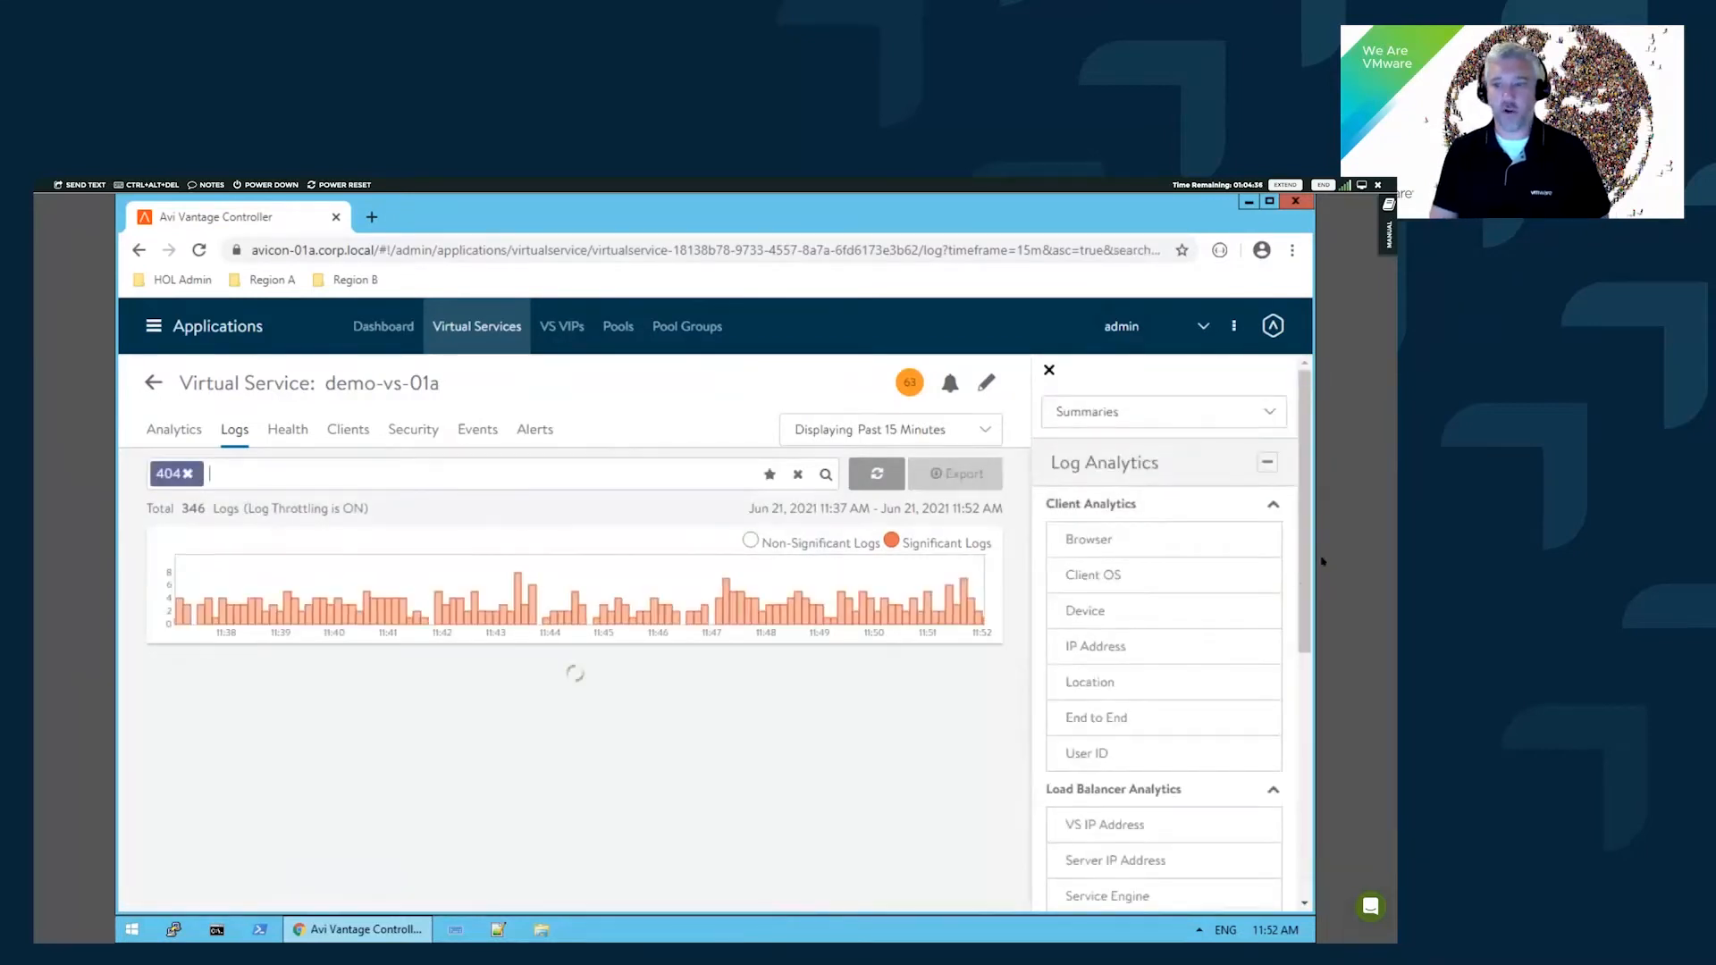
scroll(1308, 596, "down", 2)
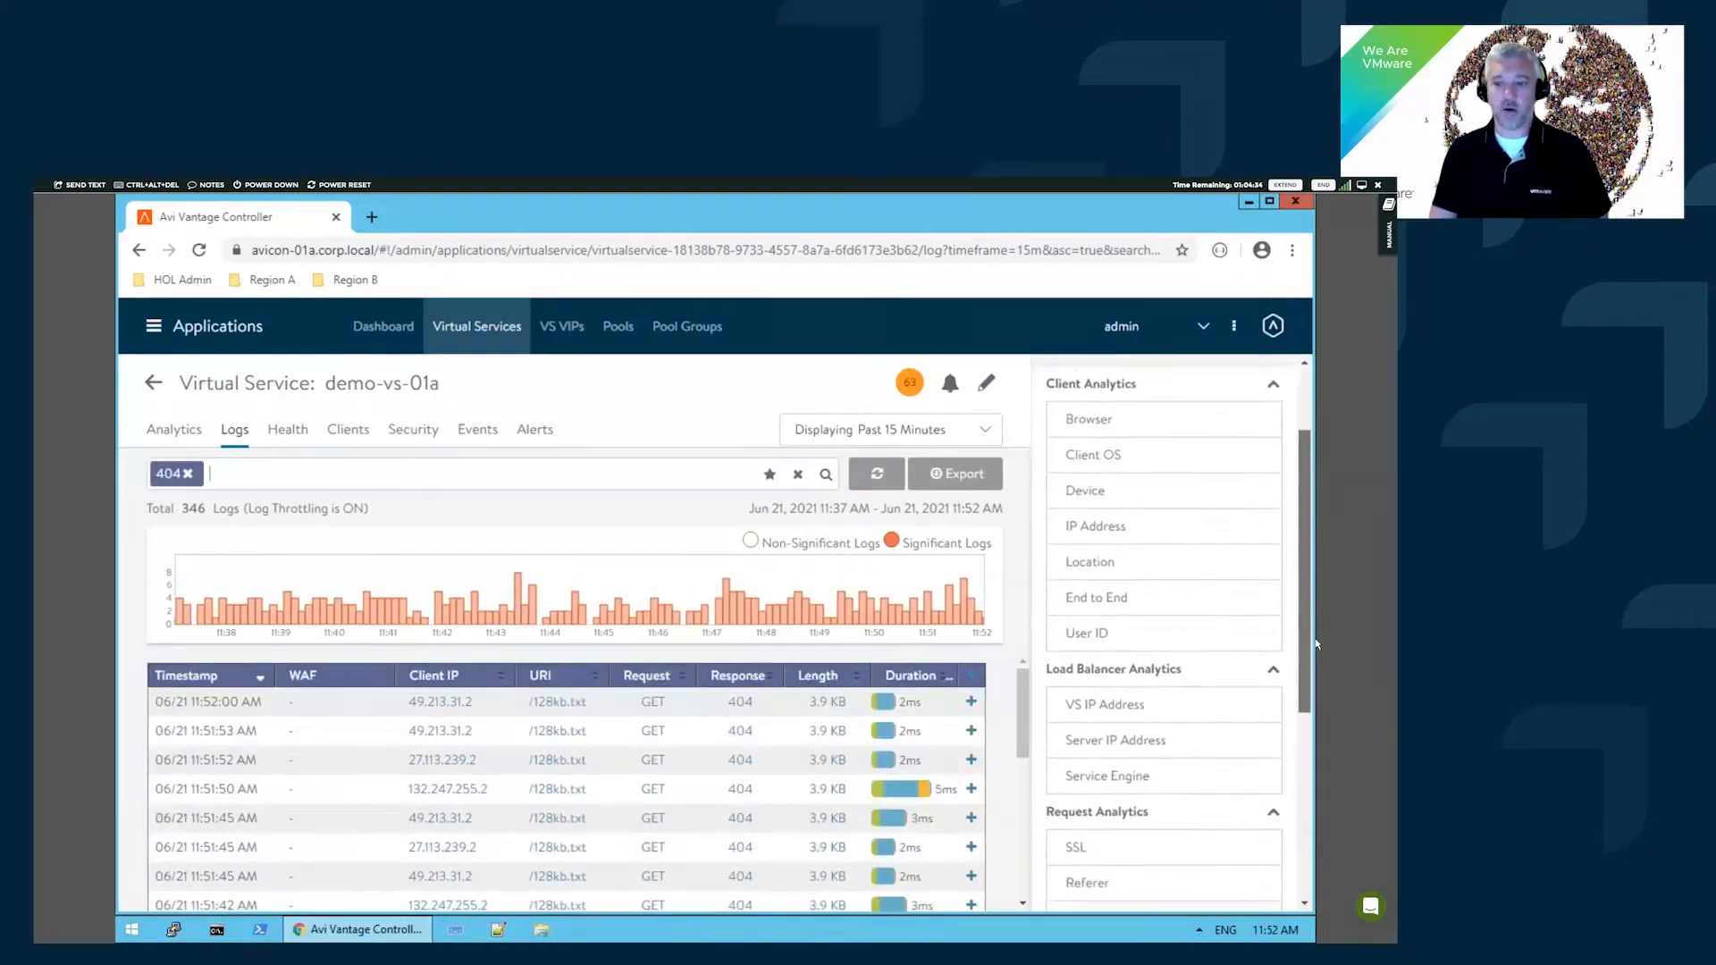
left_click(1185, 729)
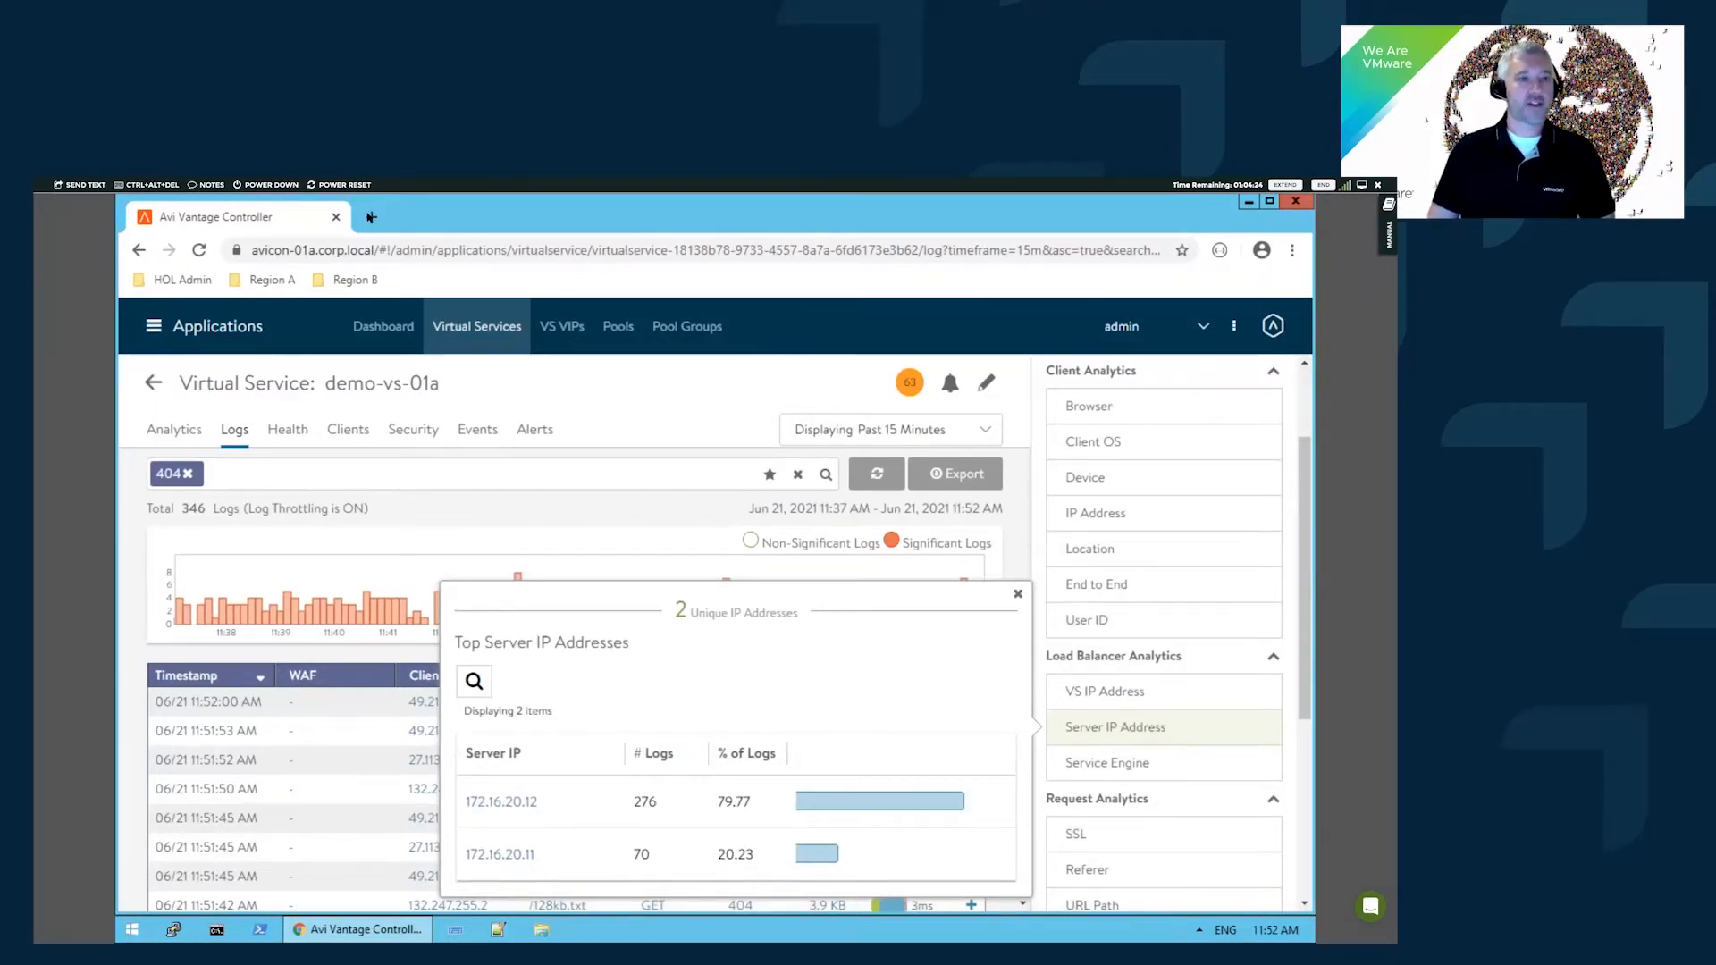
- Close a stray browser tab, then dismiss the Top Server IP Addresses popup
left_click(371, 217)
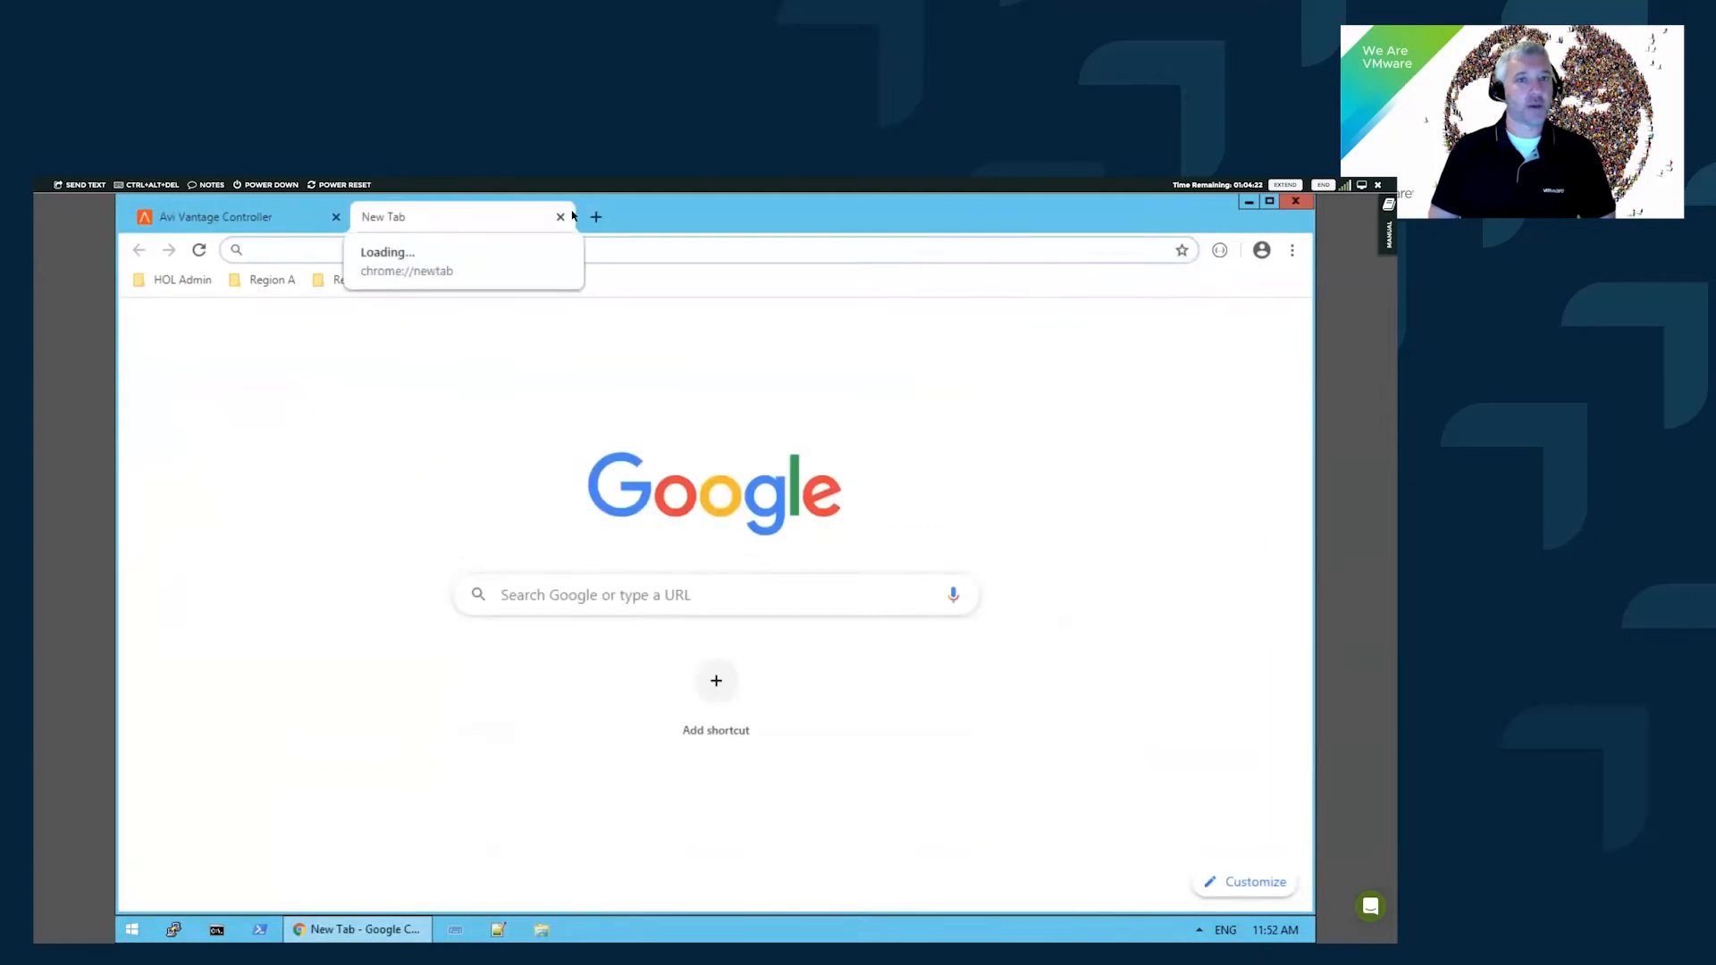
left_click(560, 216)
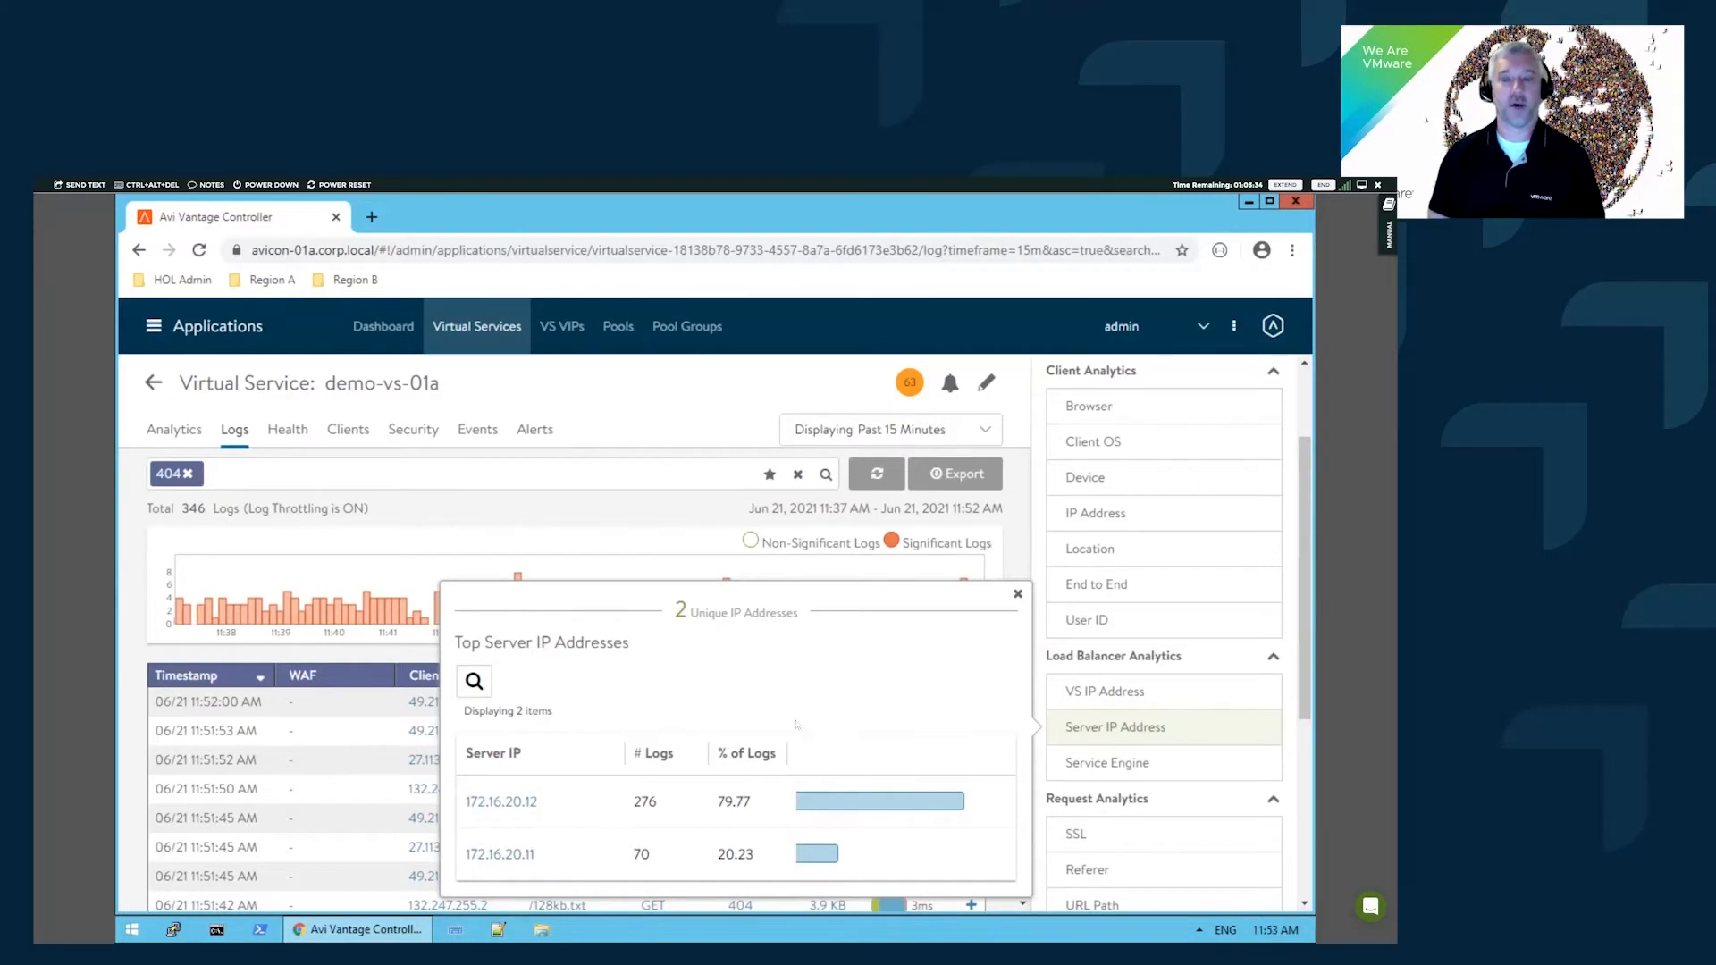
left_click(1016, 596)
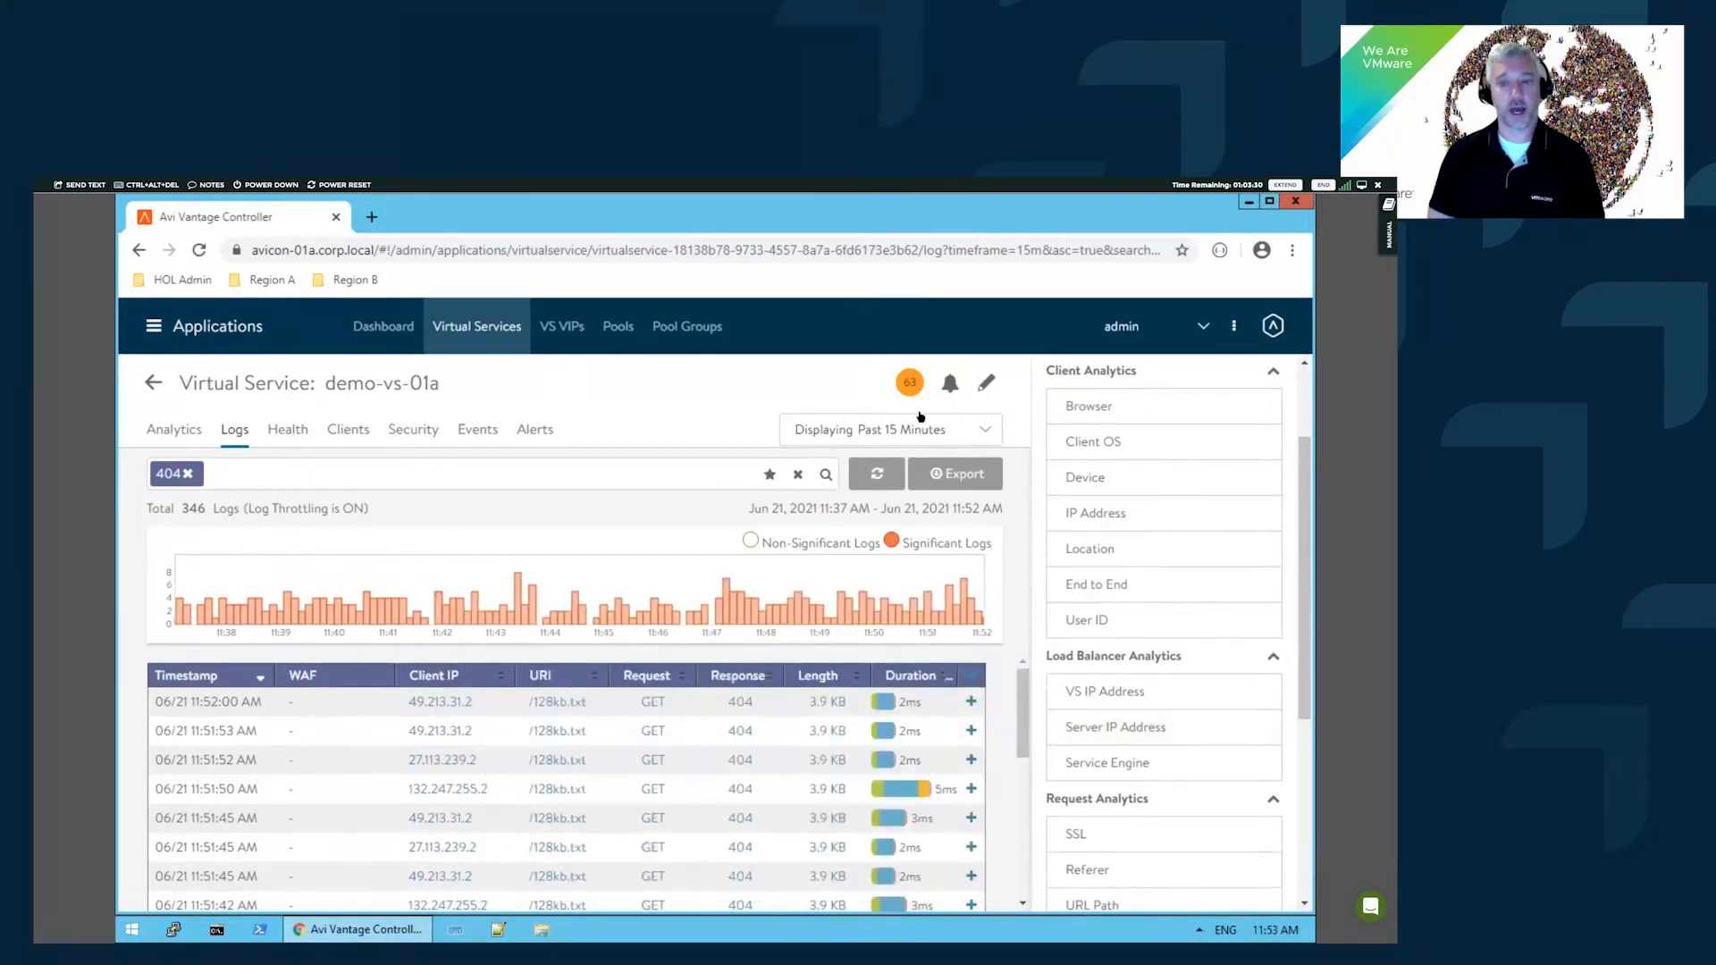
- Show demo-vs-01a's health breakdown: performance 83, security penalty -20, score 63
mouse_move(910, 386)
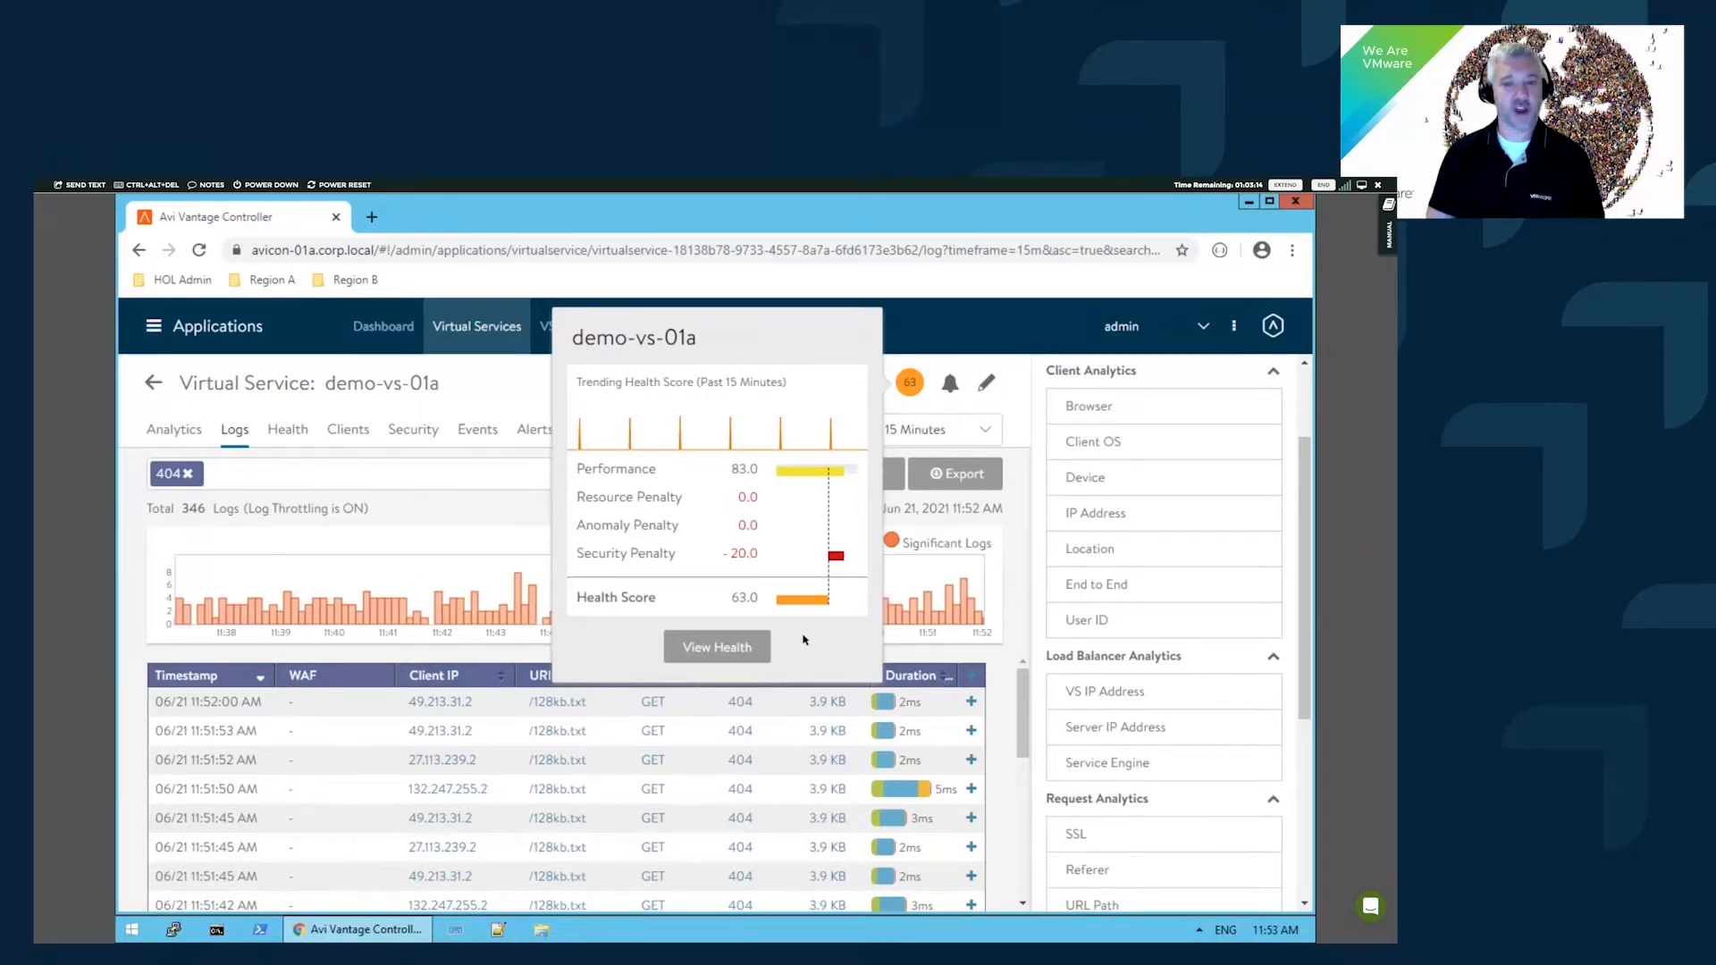
- Open the full Health view for demo-vs-01a from the health score popup
left_click(747, 647)
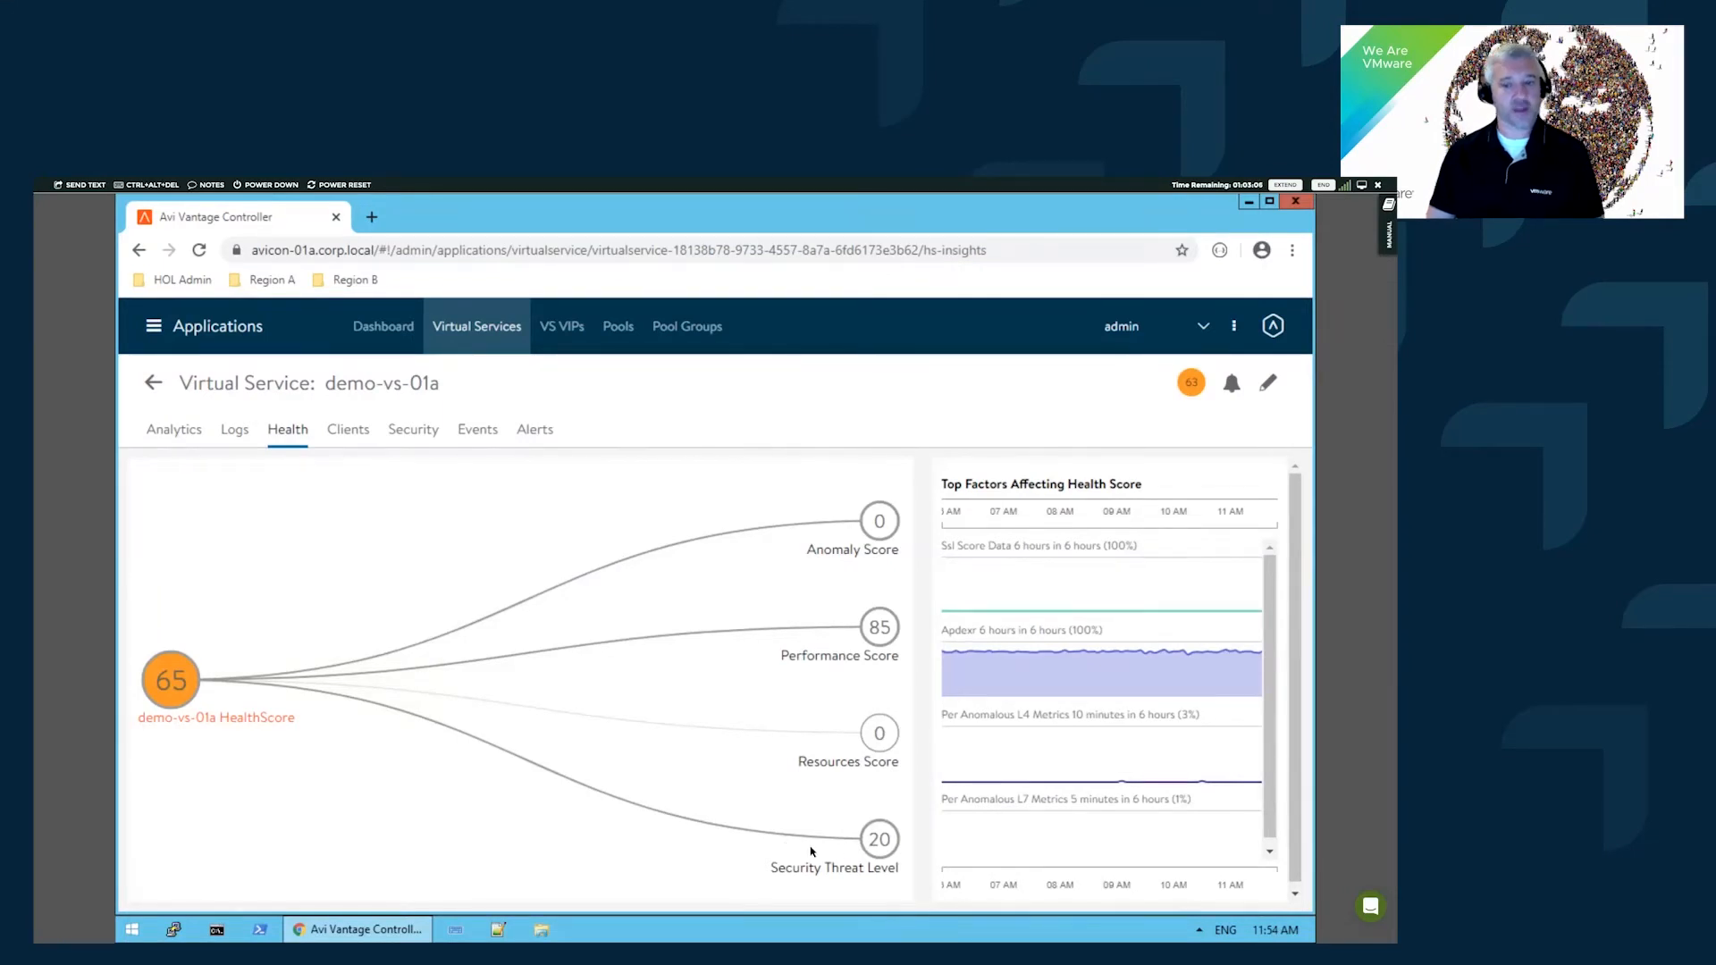
- Inspect Security Threat Level, Ssl Score Data, Cert Chain Verified and Performance Score, then return to Dashboard
left_click(868, 851)
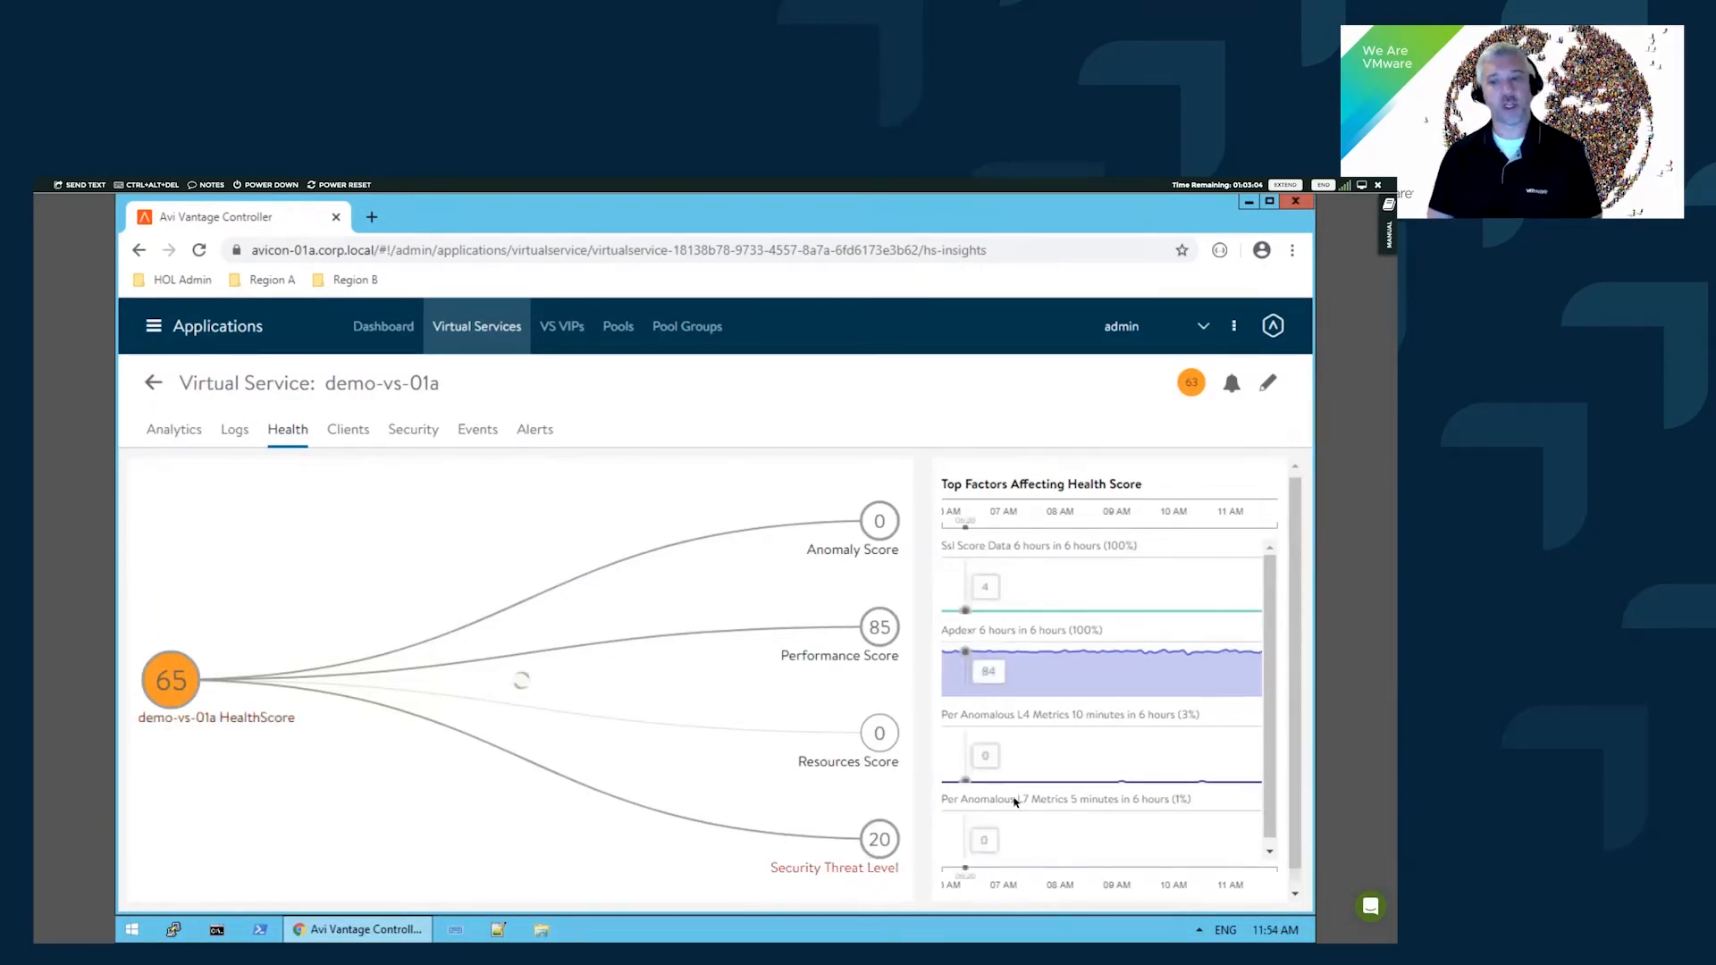
left_click(885, 845)
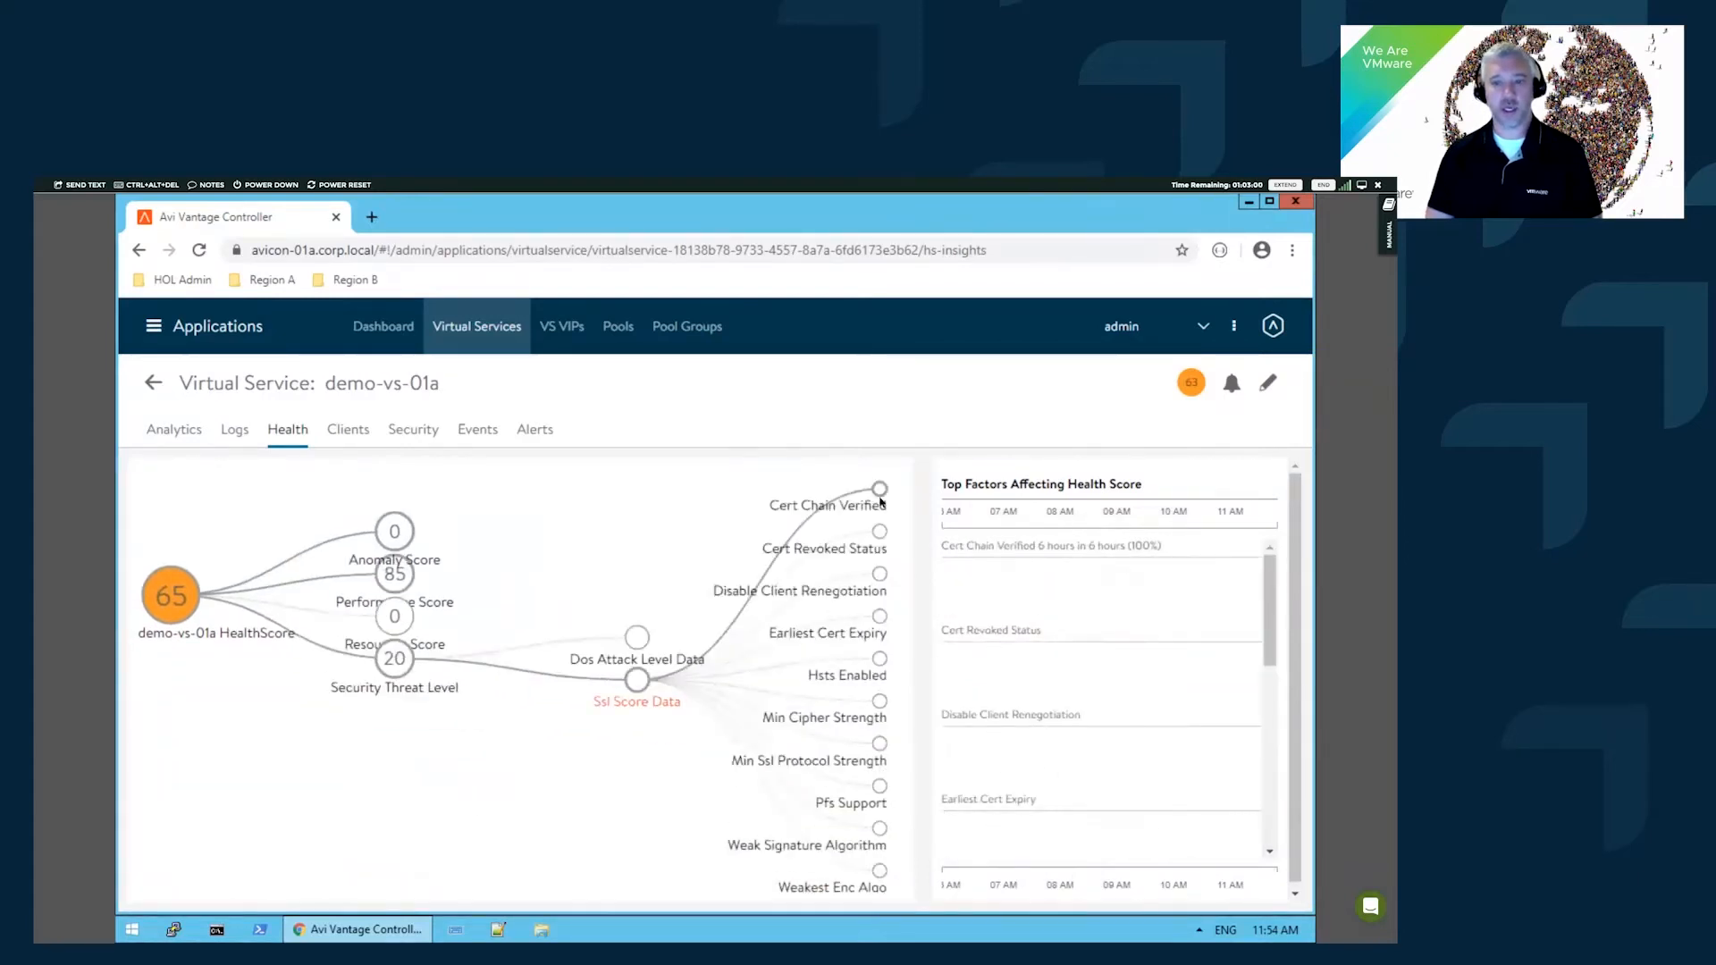
left_click(880, 489)
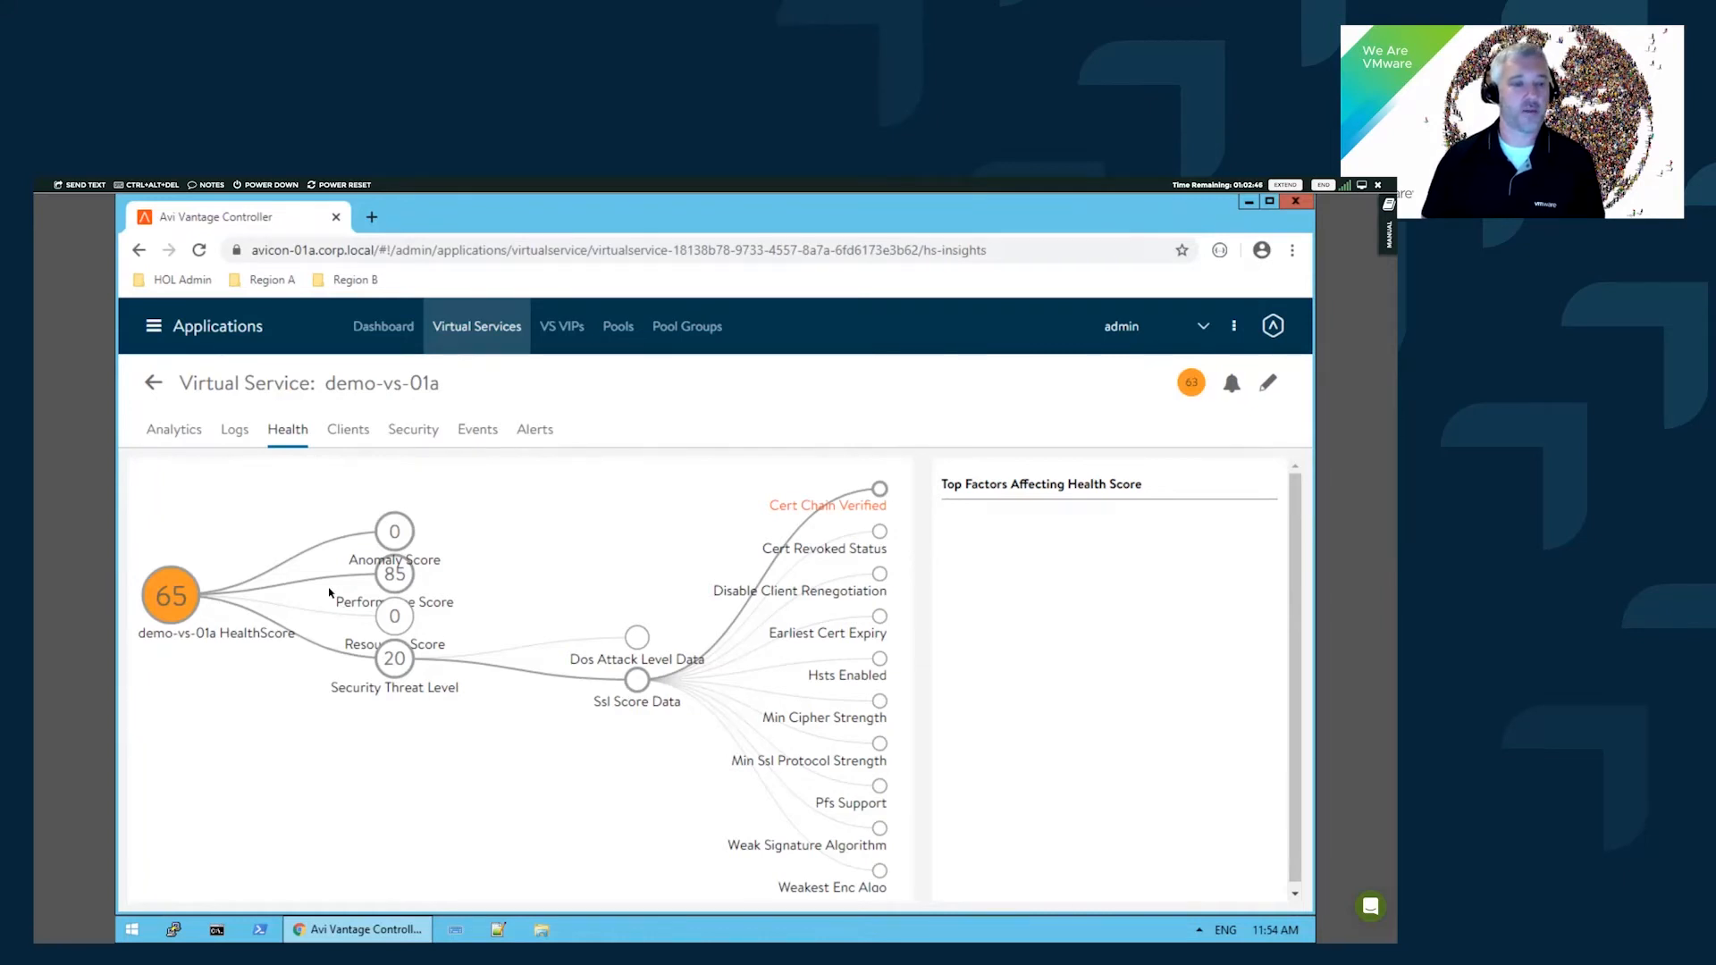
left_click(389, 583)
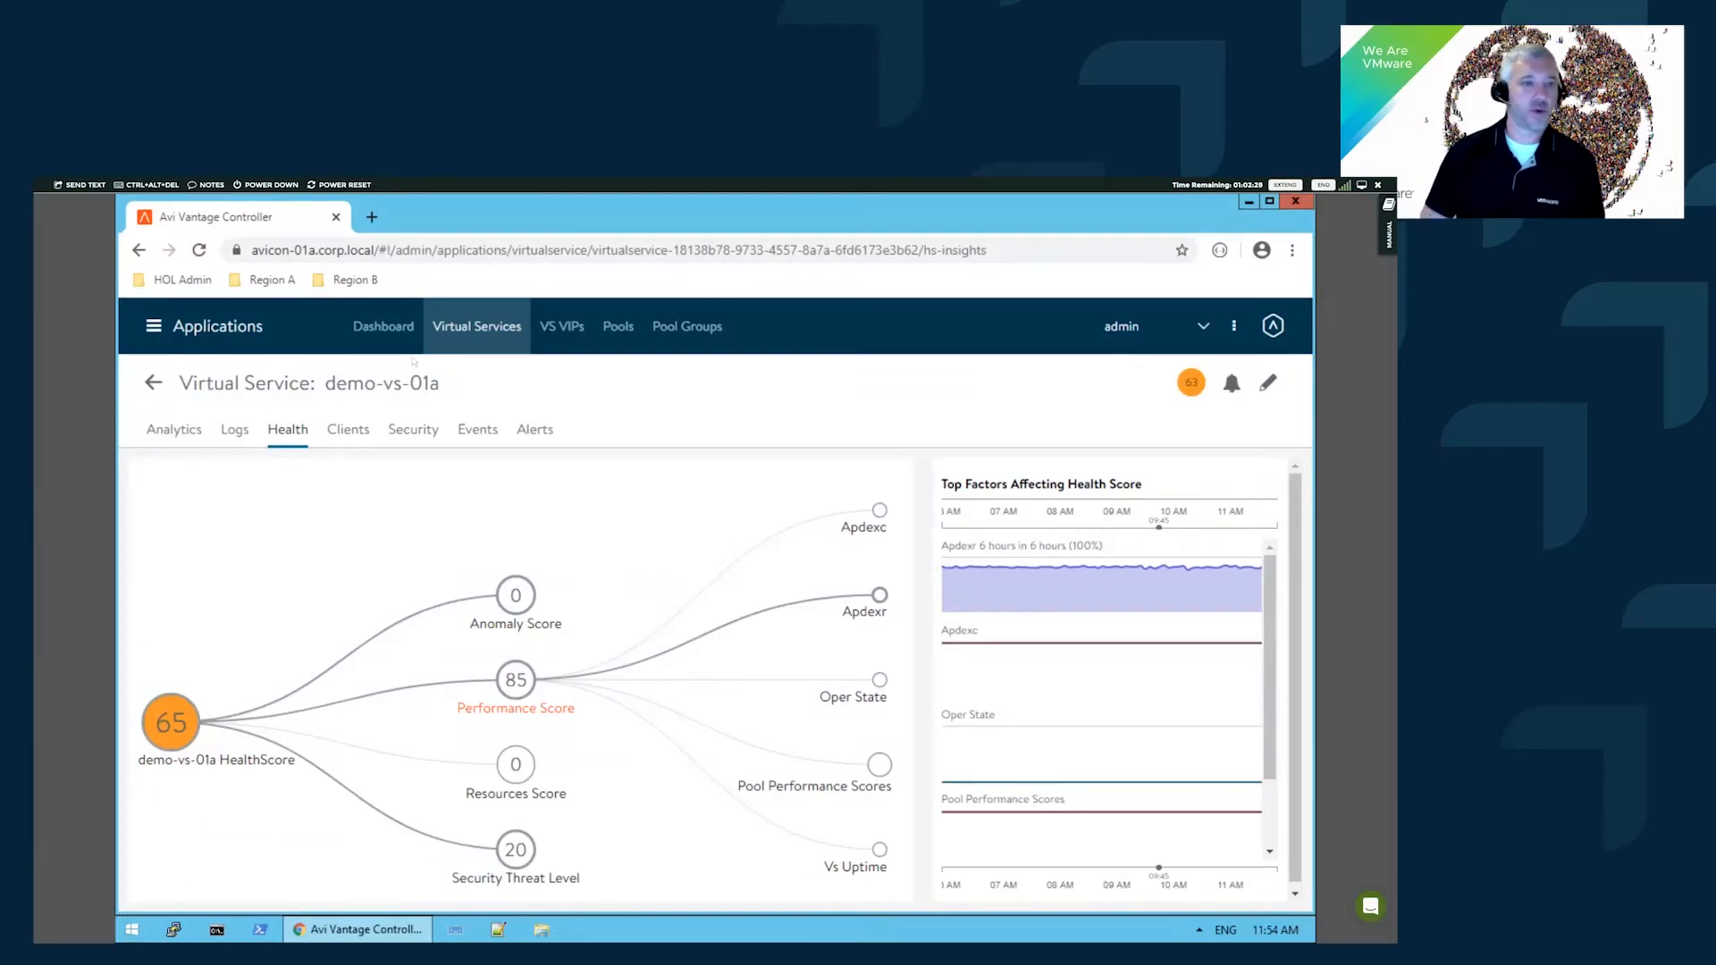
left_click(393, 327)
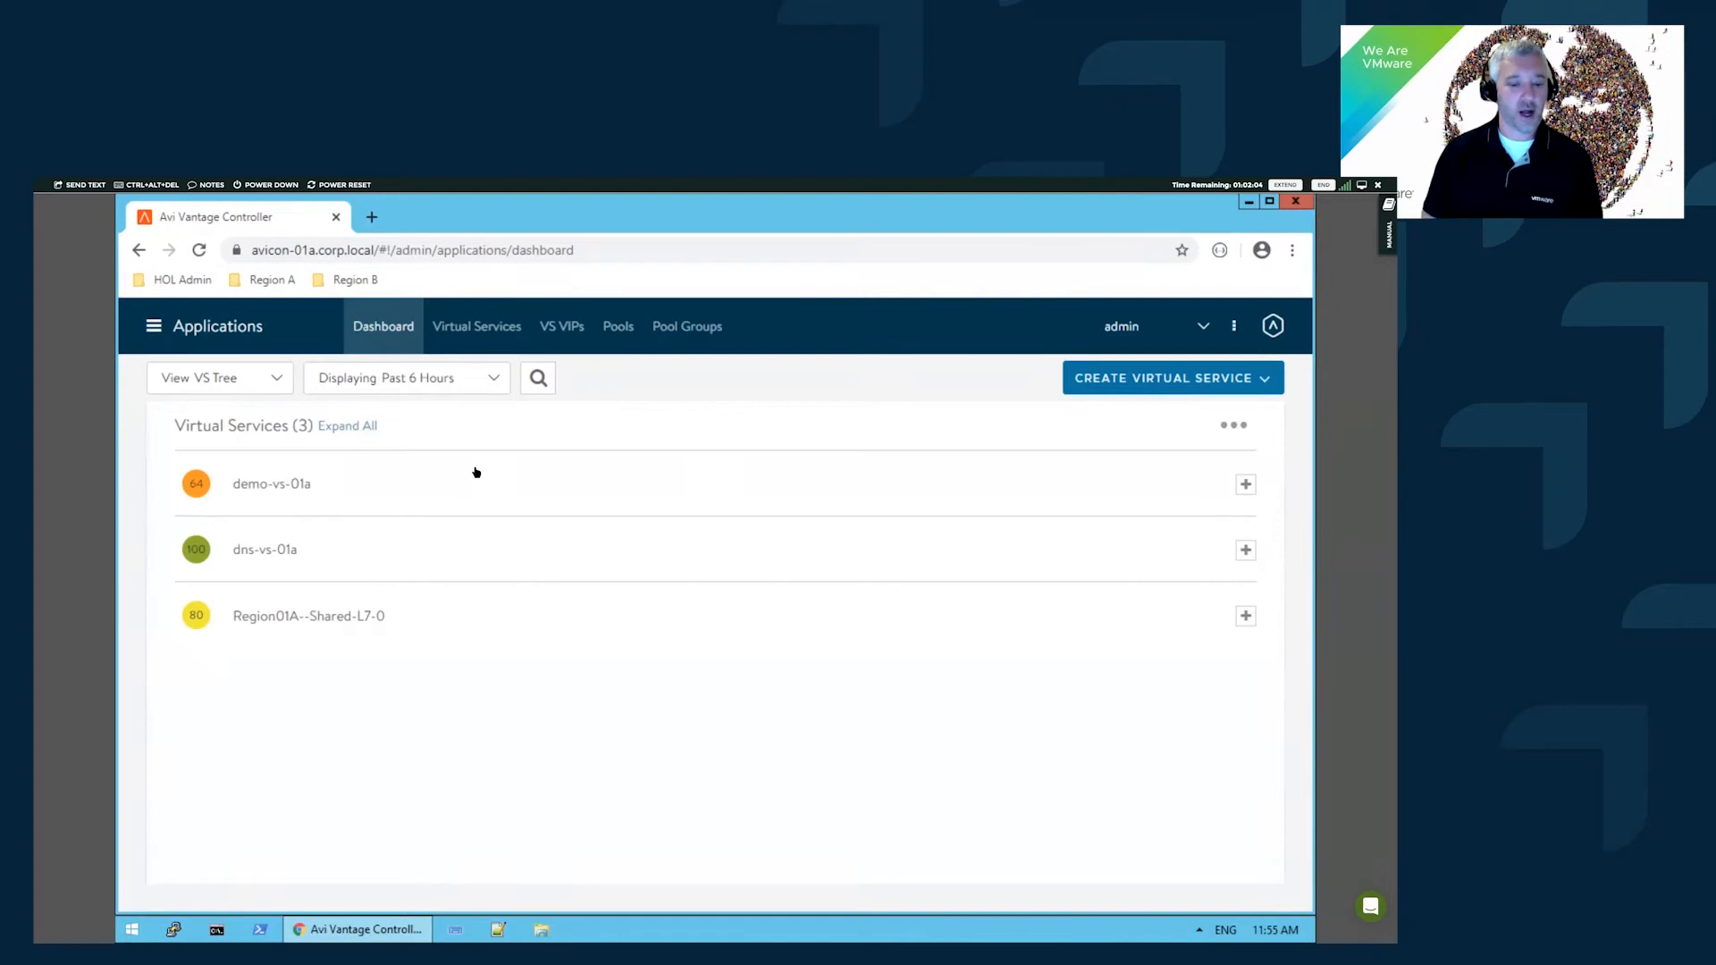
- Start a new virtual service using the Advanced Setup option
left_click(1170, 384)
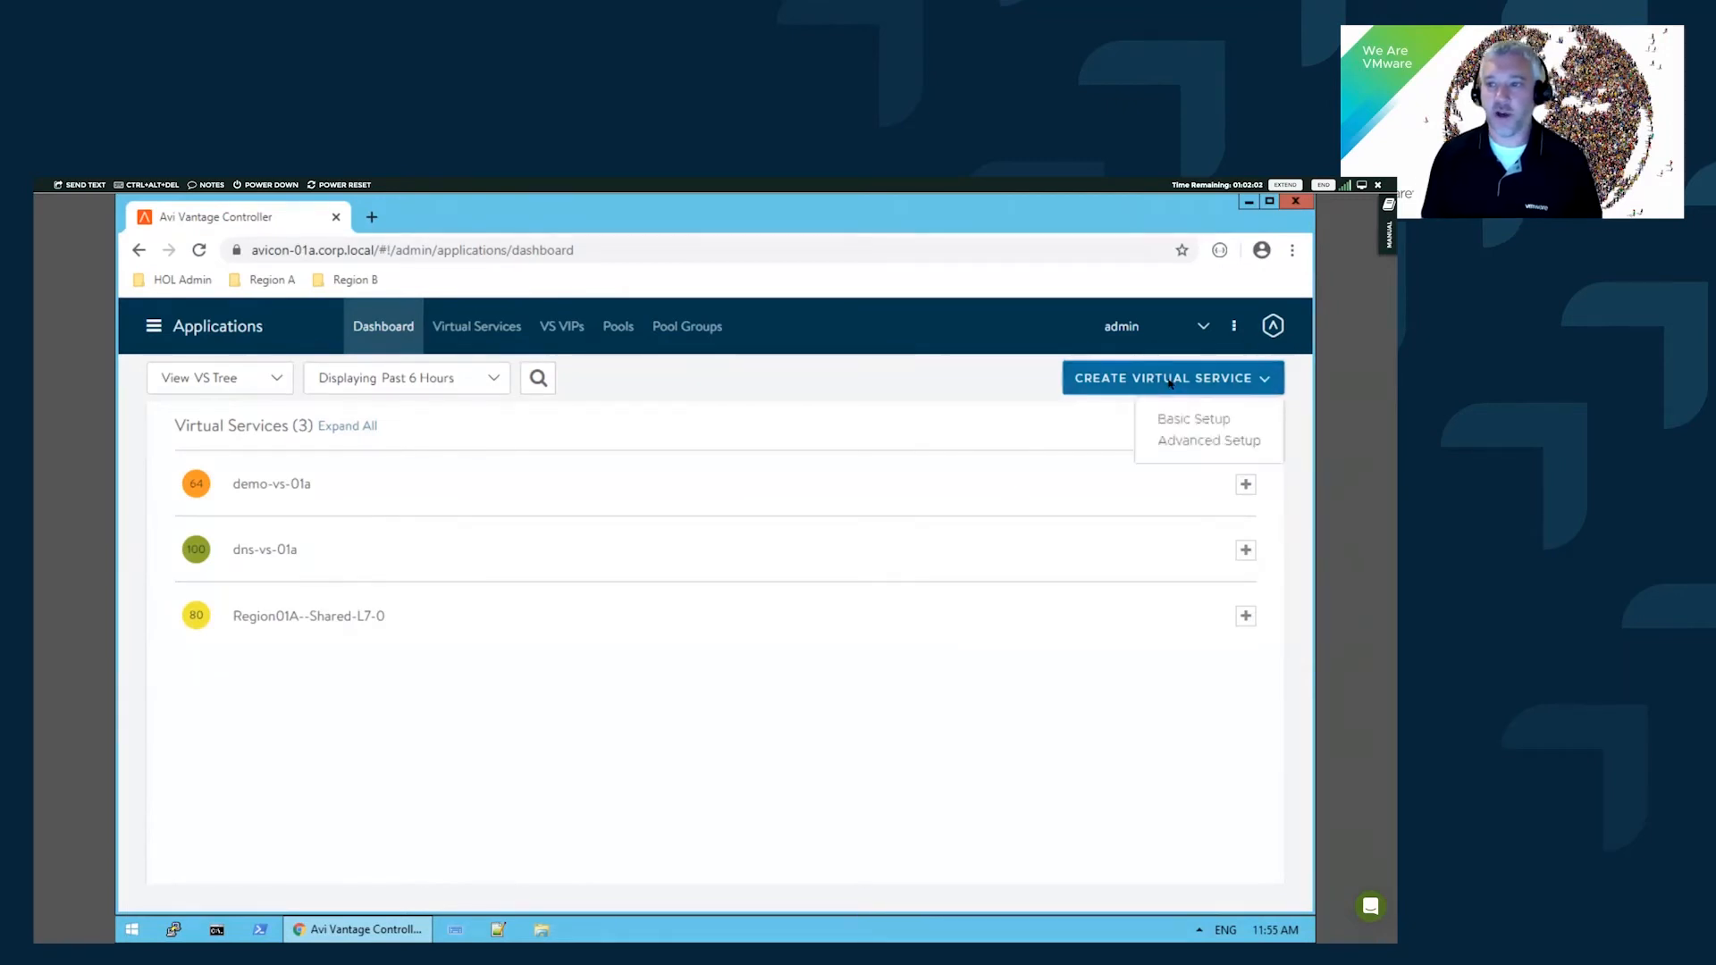
left_click(1211, 441)
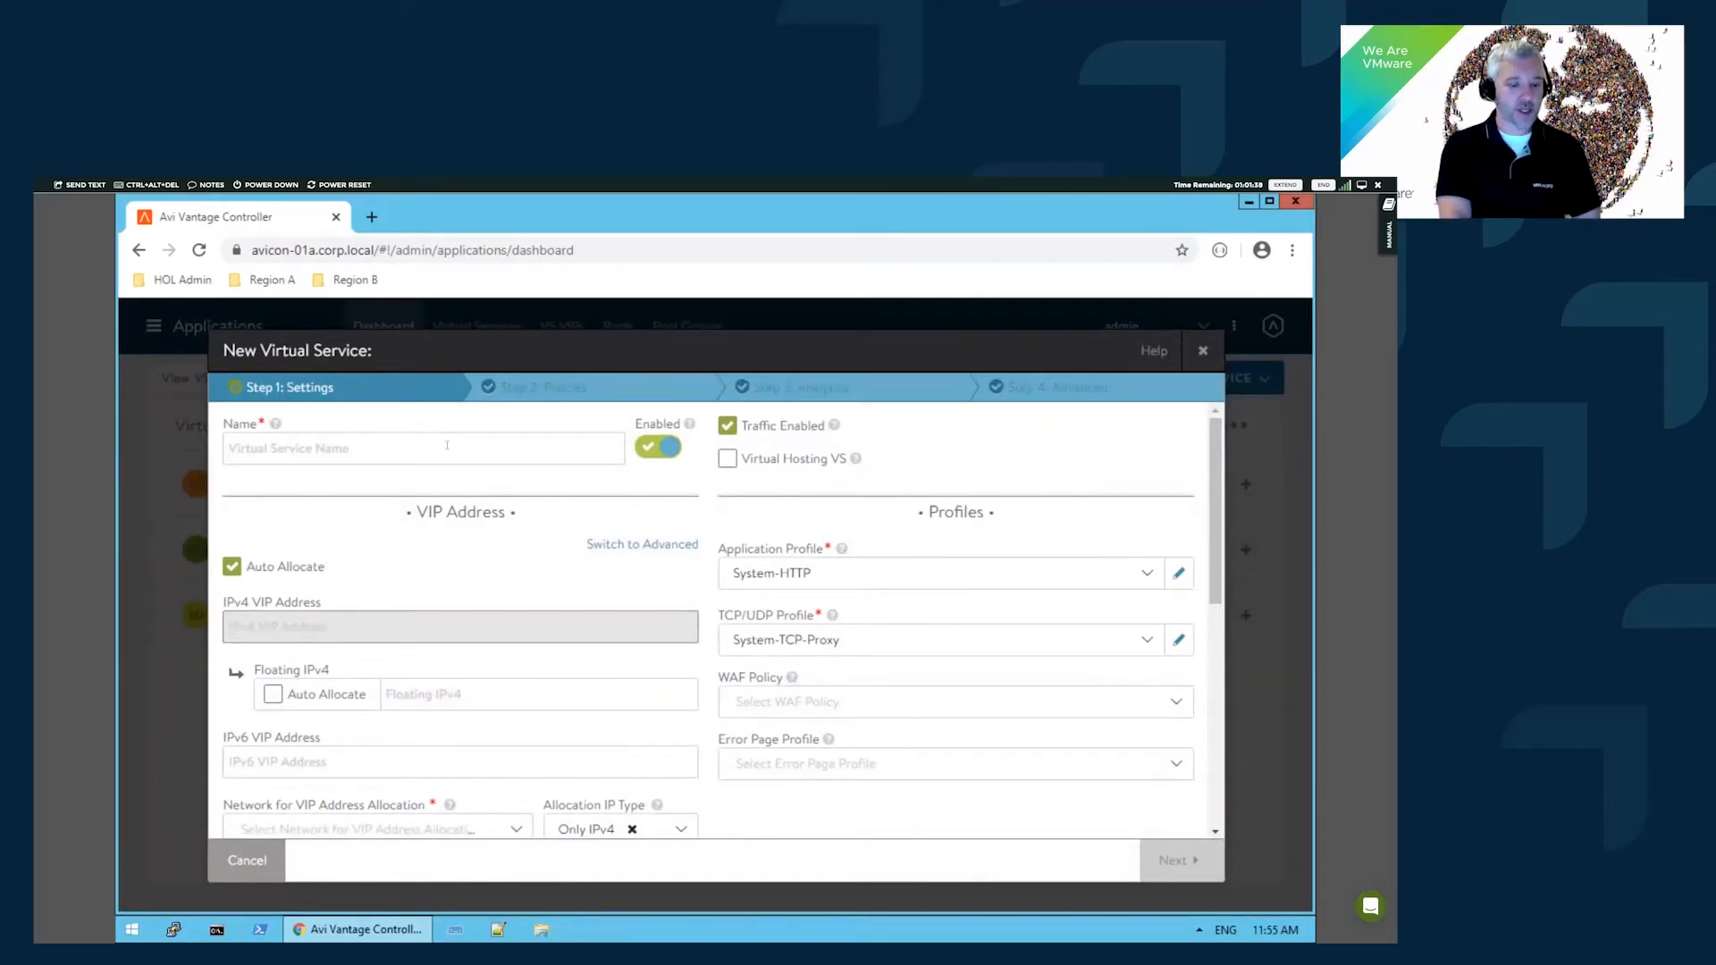
- Name the new virtual service testapp and browse the application profile choices
type("testapp")
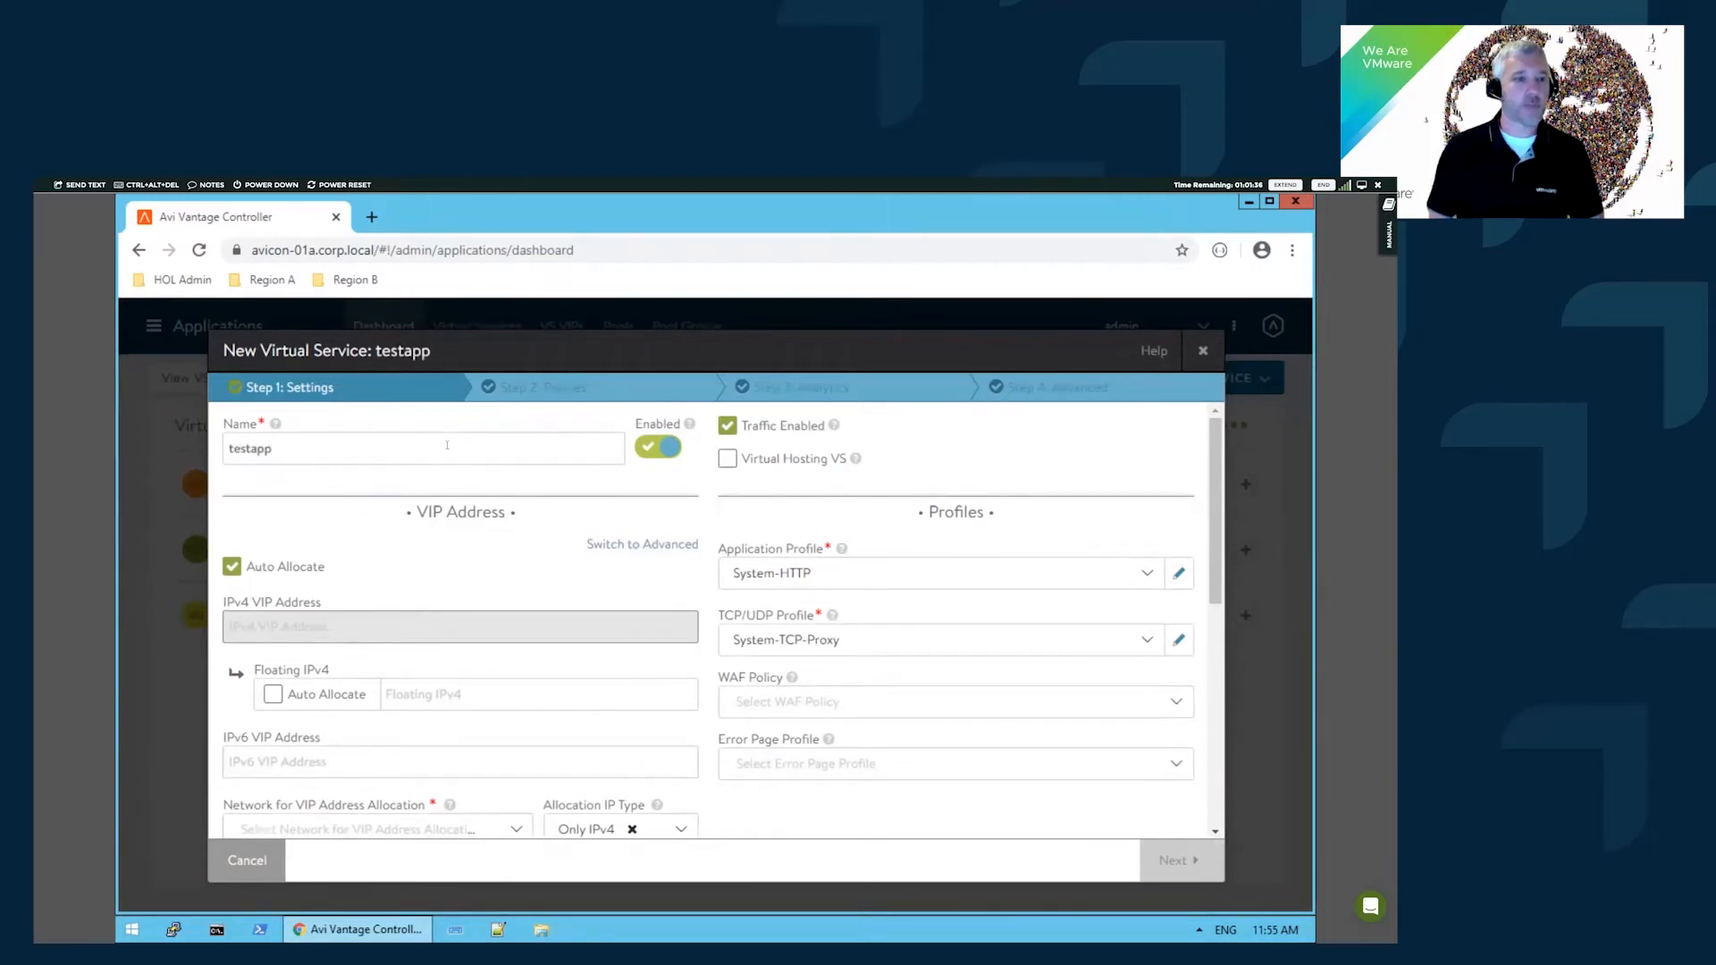
scroll(991, 522, "down", 1)
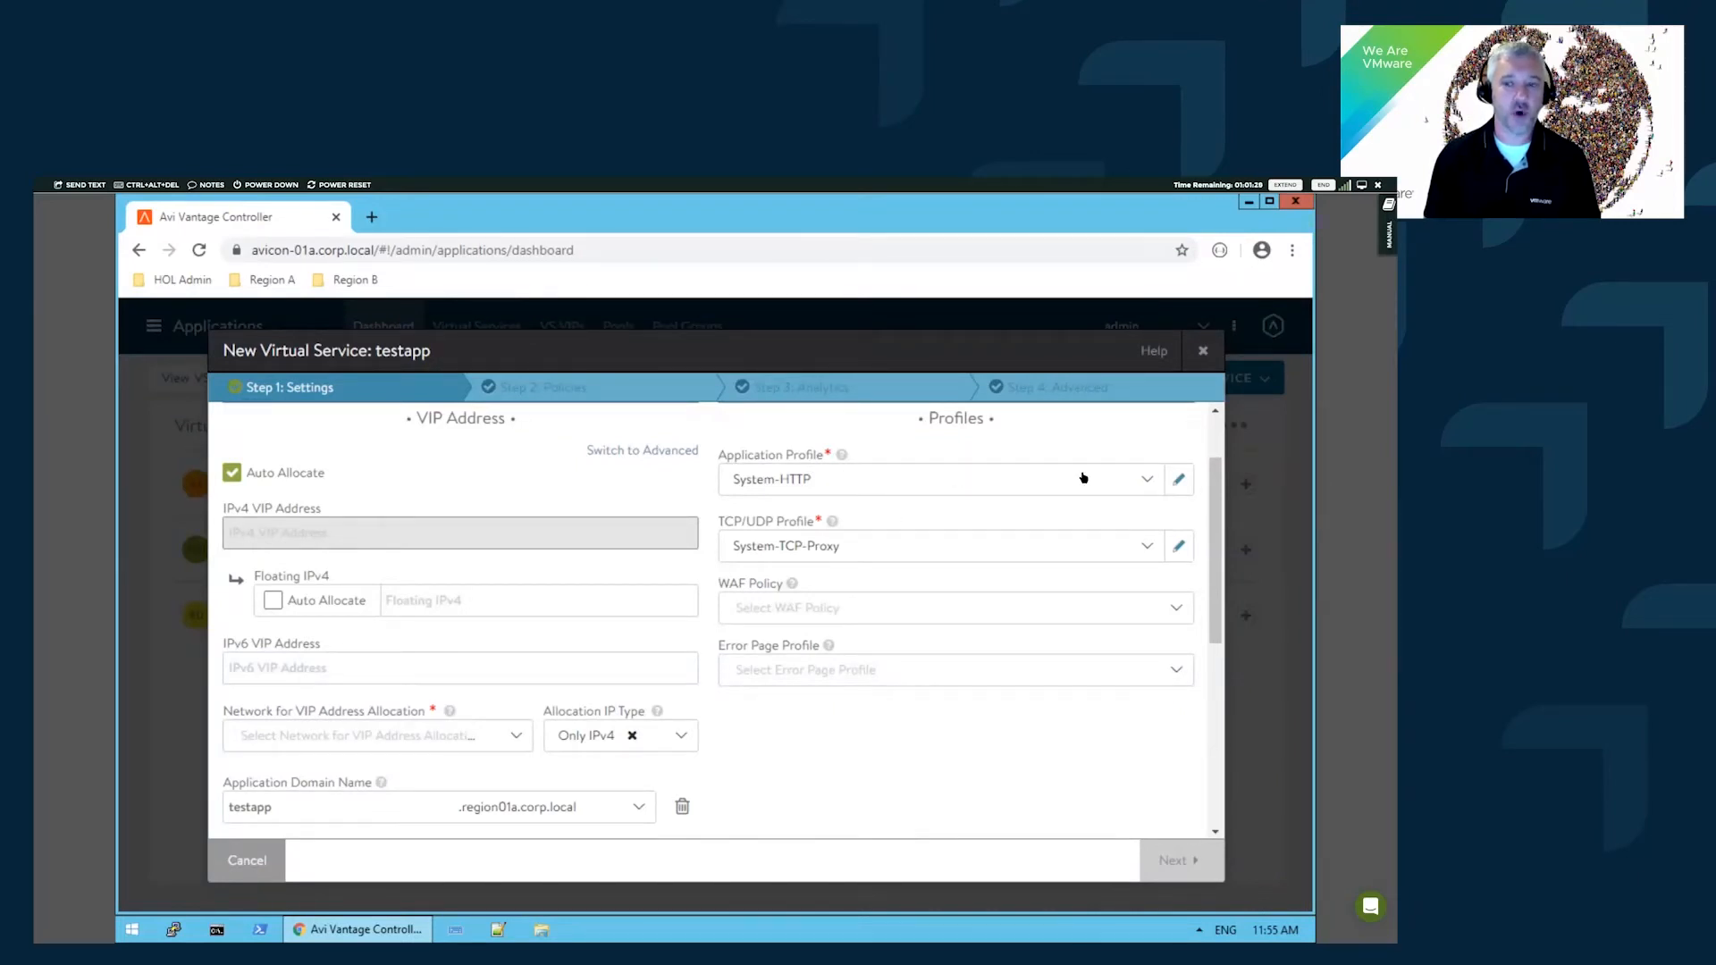
left_click(1147, 483)
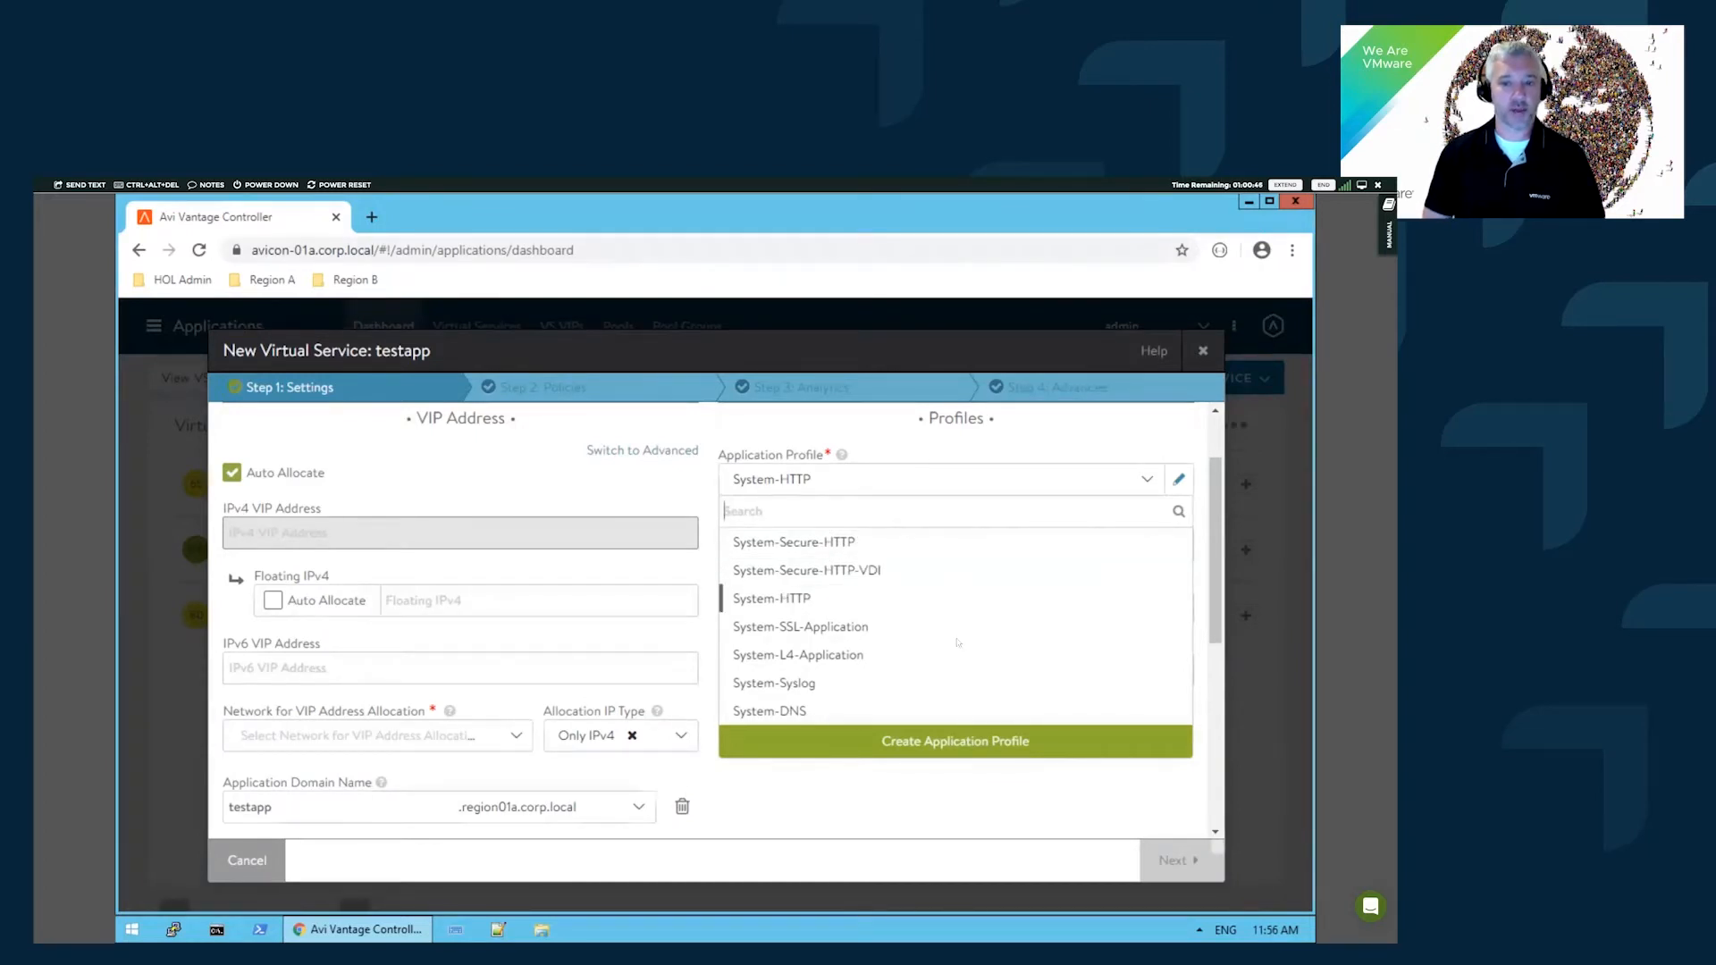
- Leave testapp on the System-HTTP application profile and System-TCP-Proxy TCP/UDP profile
left_click(881, 433)
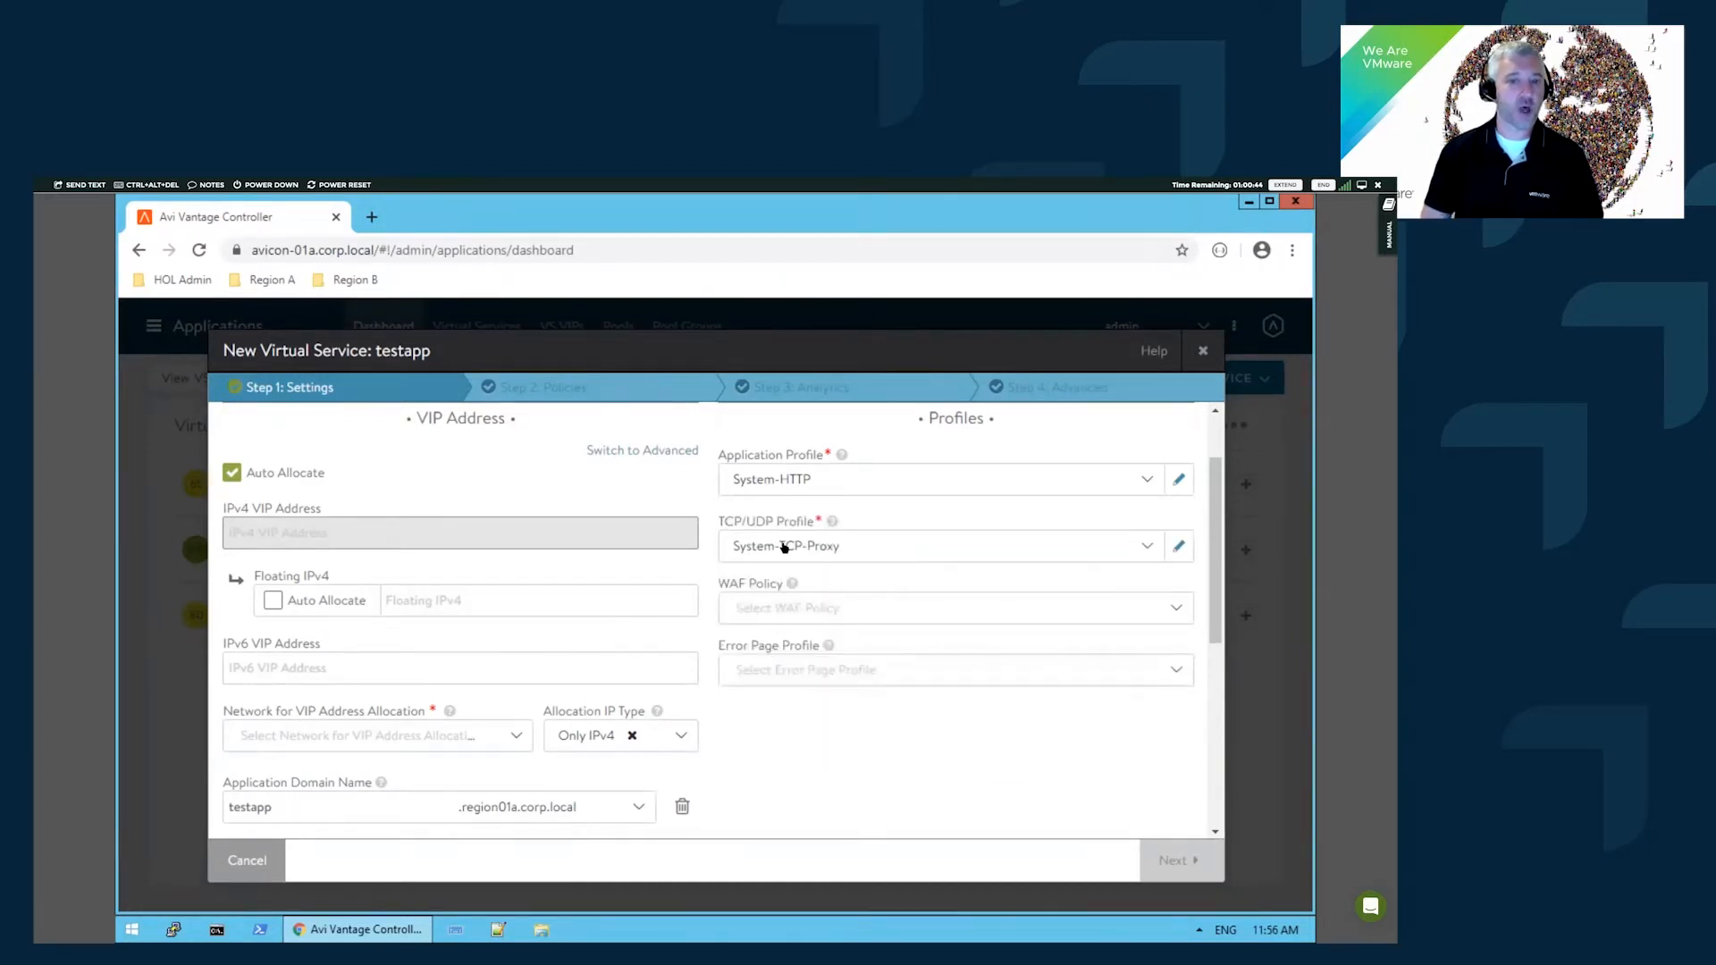
left_click(827, 547)
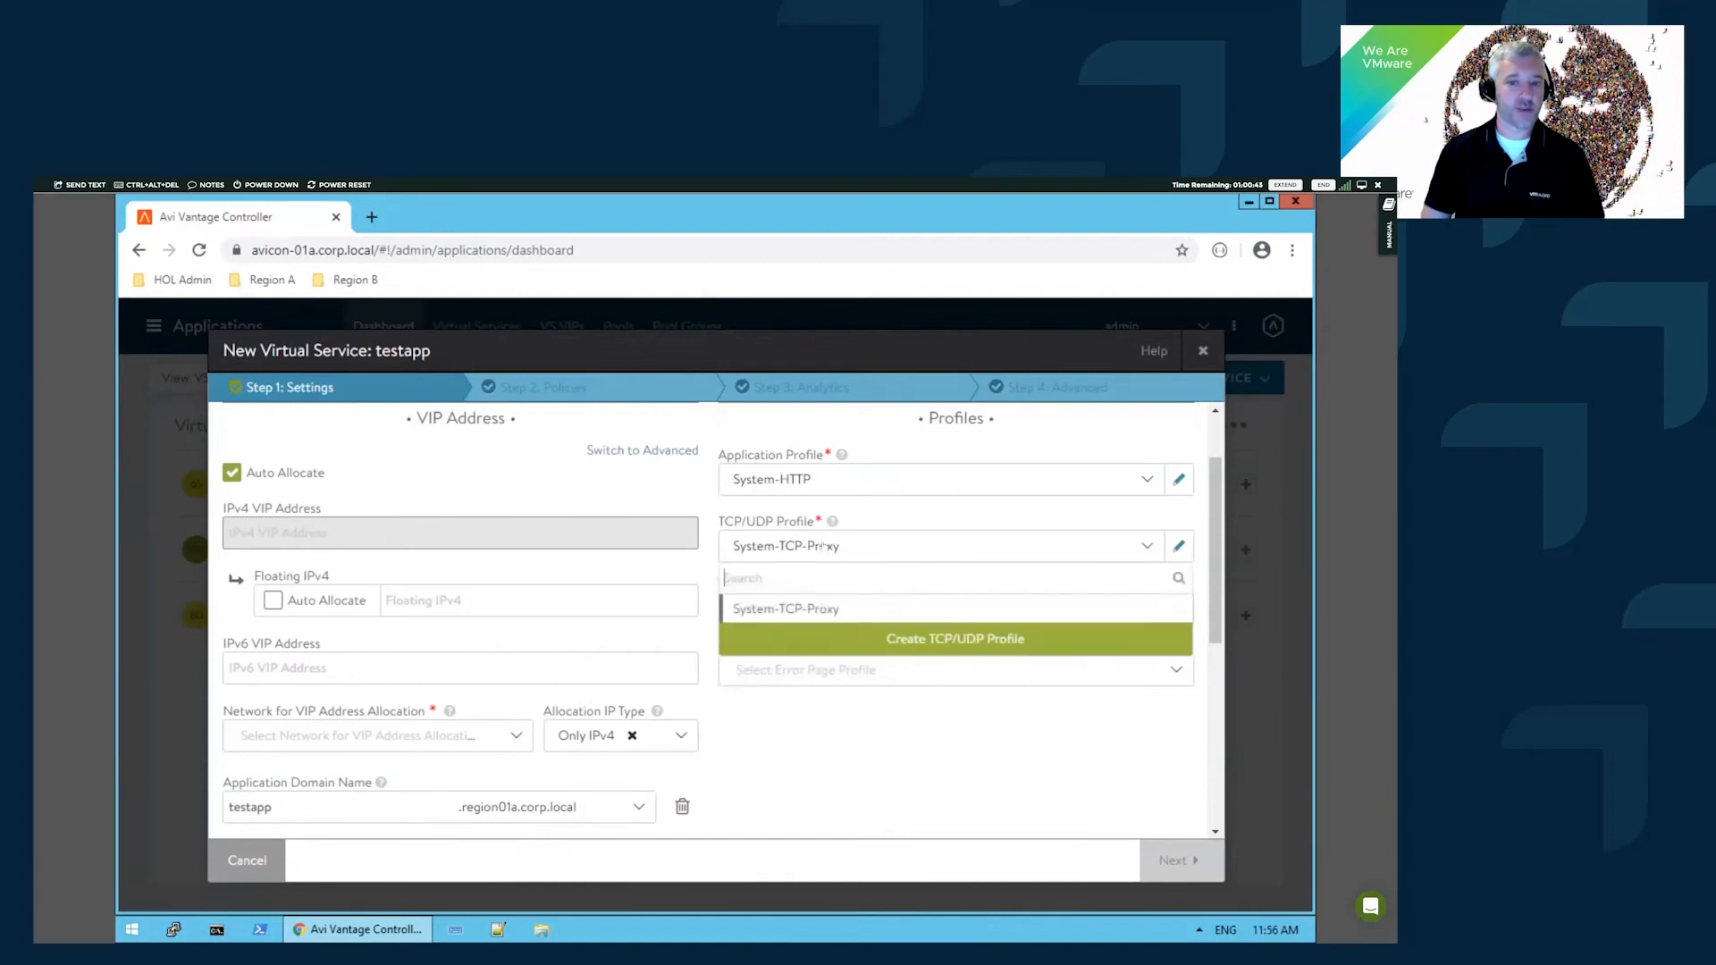
left_click(668, 496)
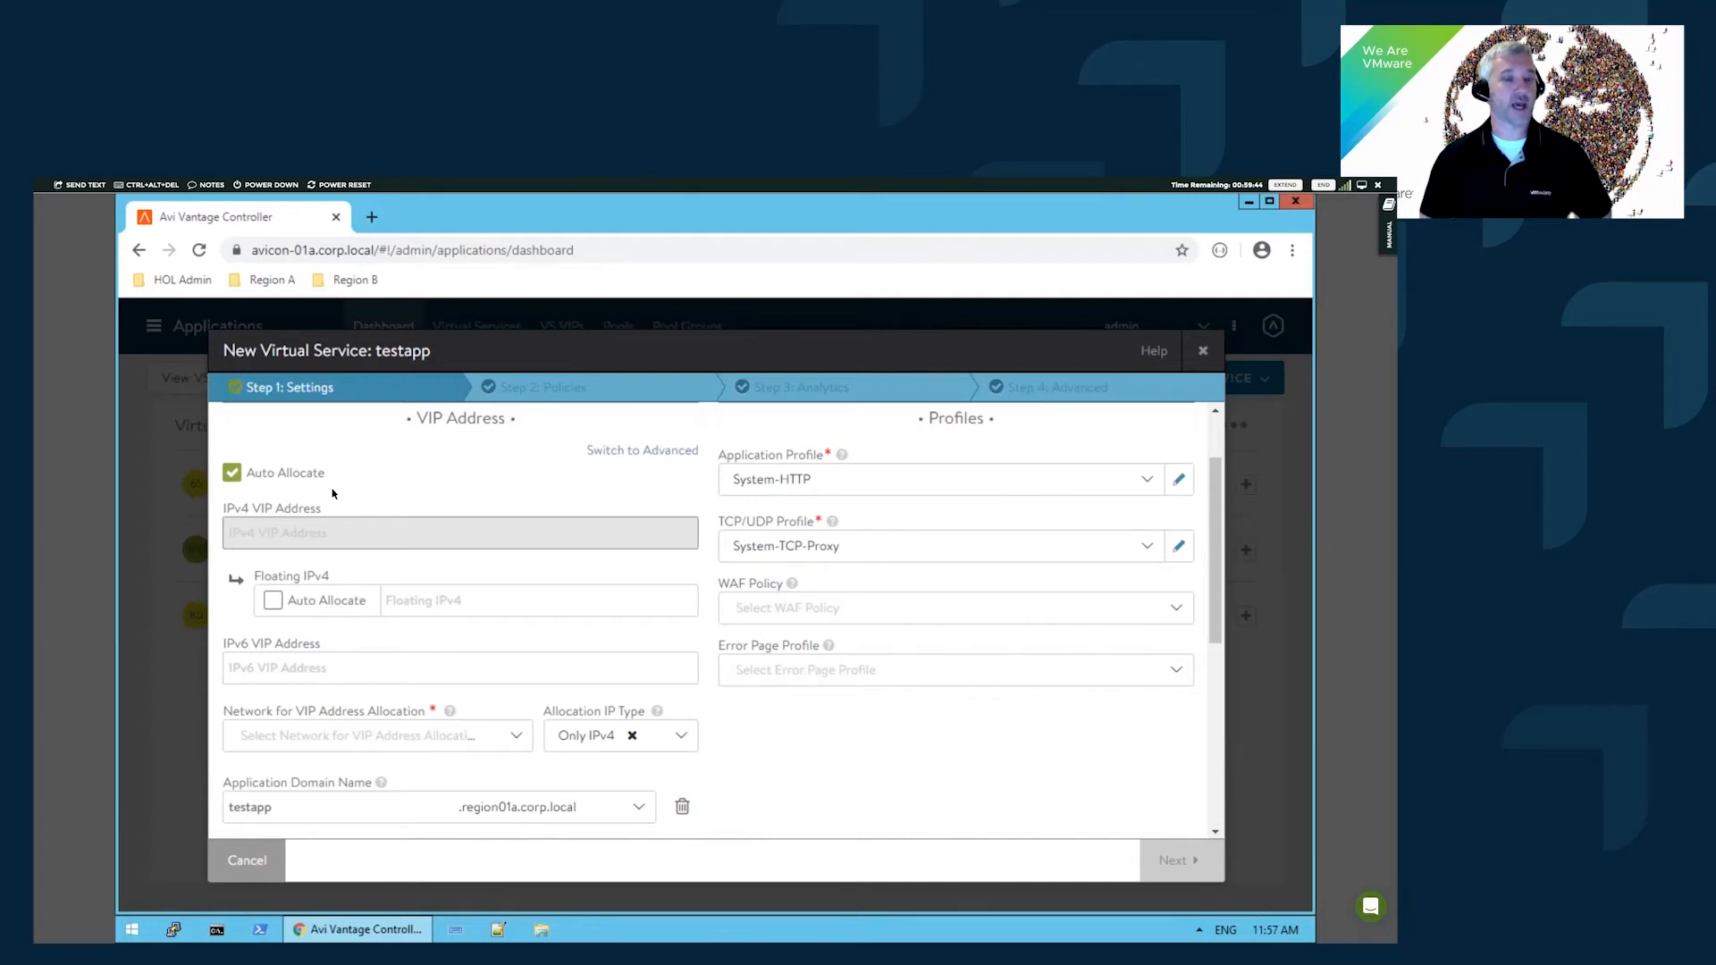
- Auto-allocate the VIP from VIP-RegionA01-vDS-COMP using subnet 192.168.130.0/24
left_click(234, 473)
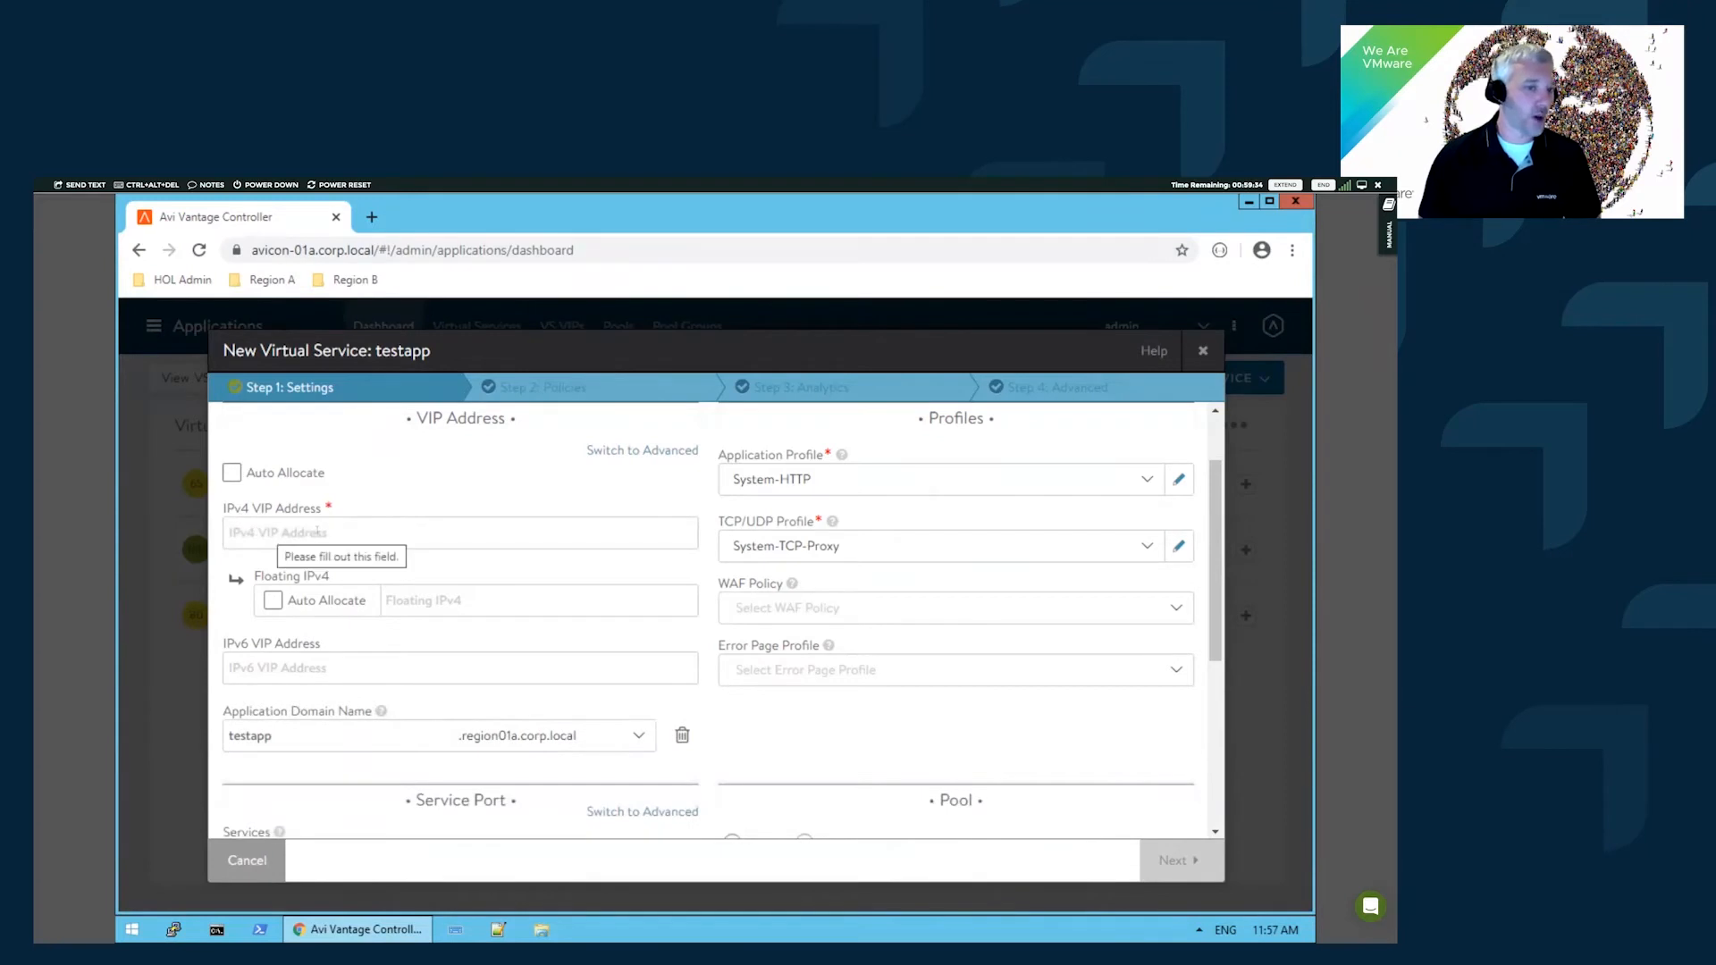
left_click(232, 473)
scroll(356, 715, "down", 1)
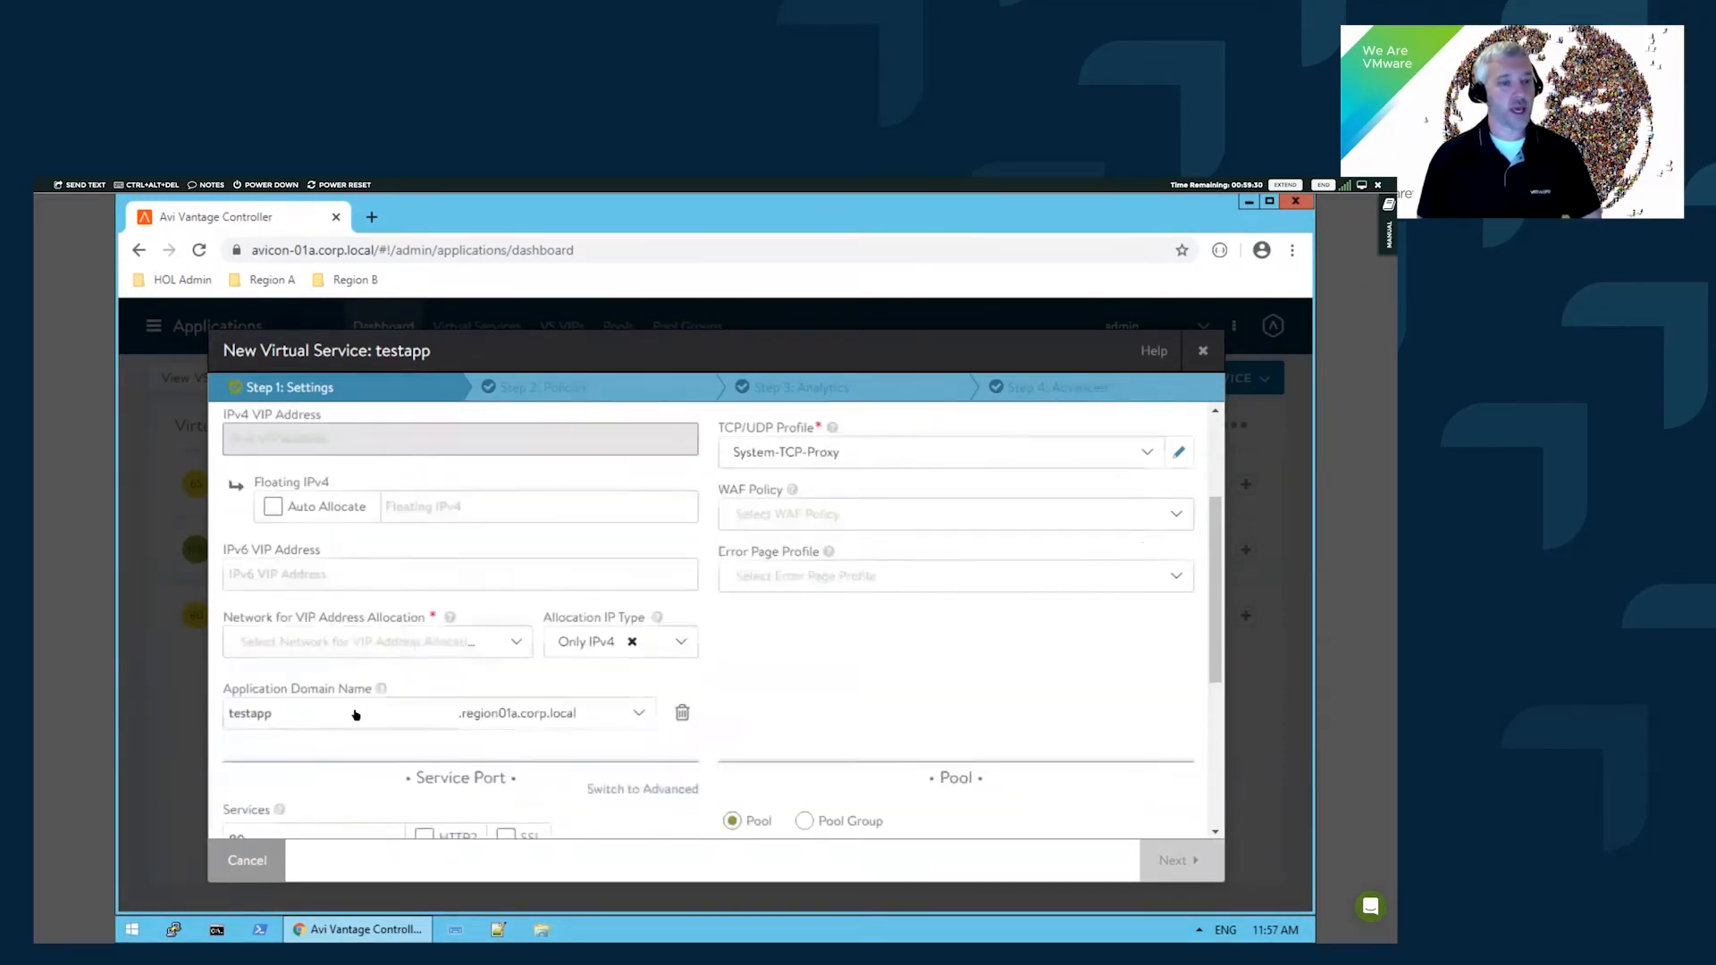
left_click(419, 645)
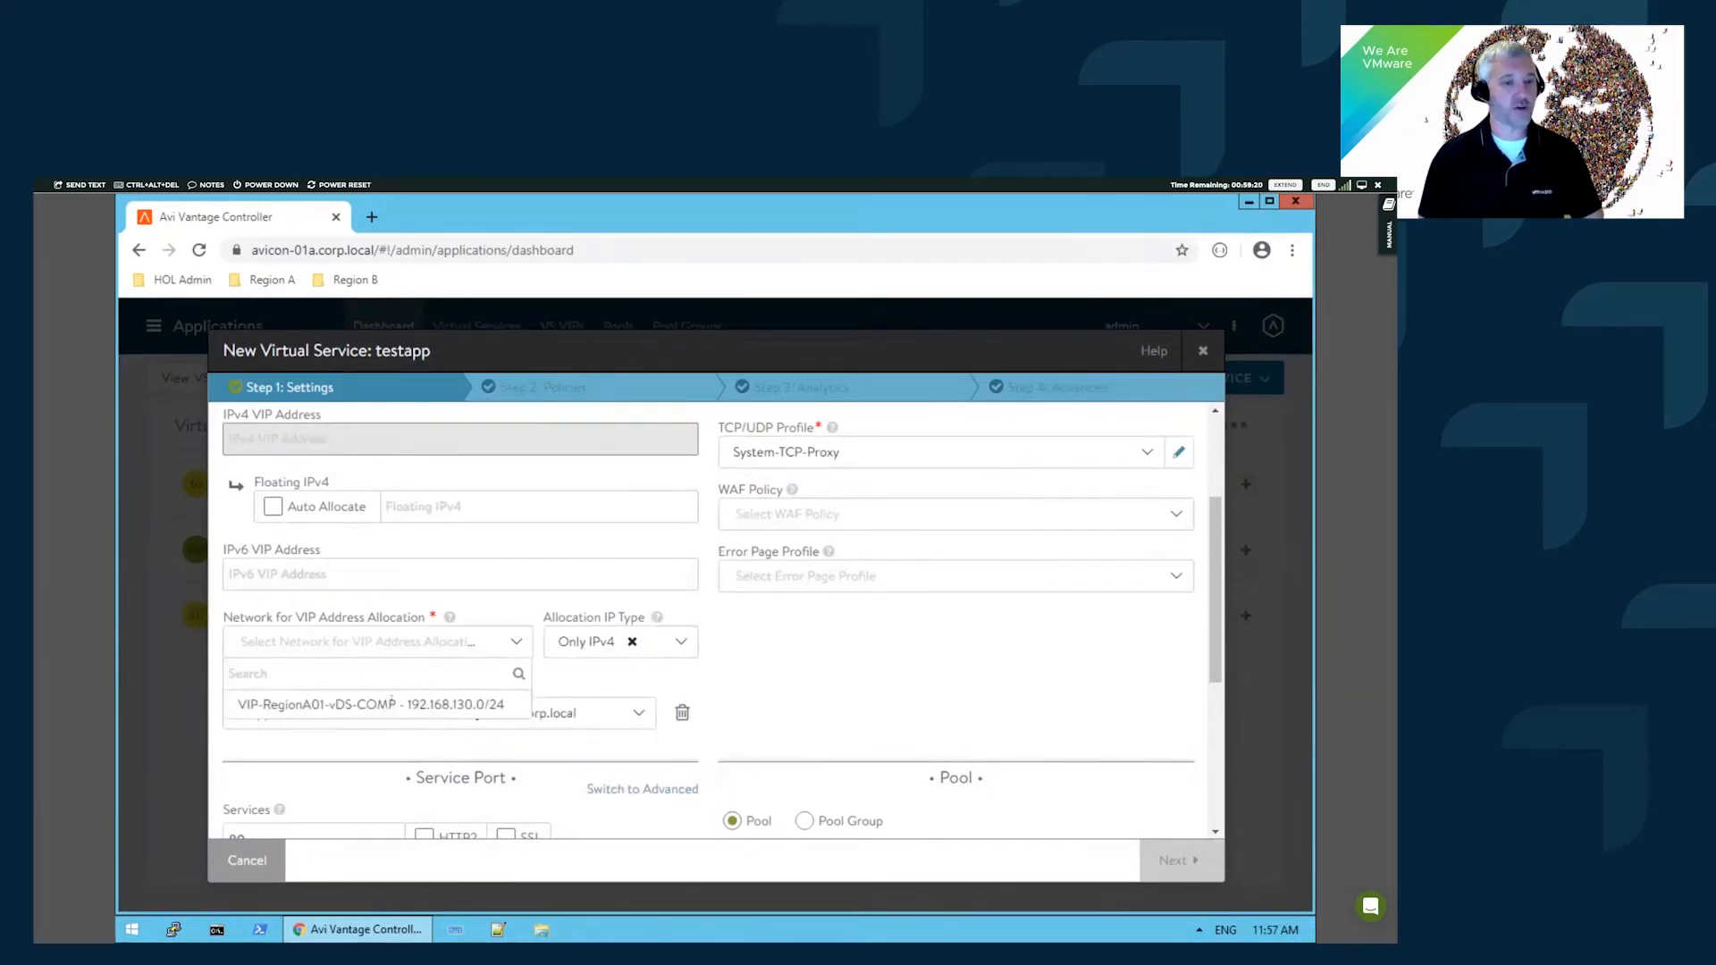
left_click(390, 705)
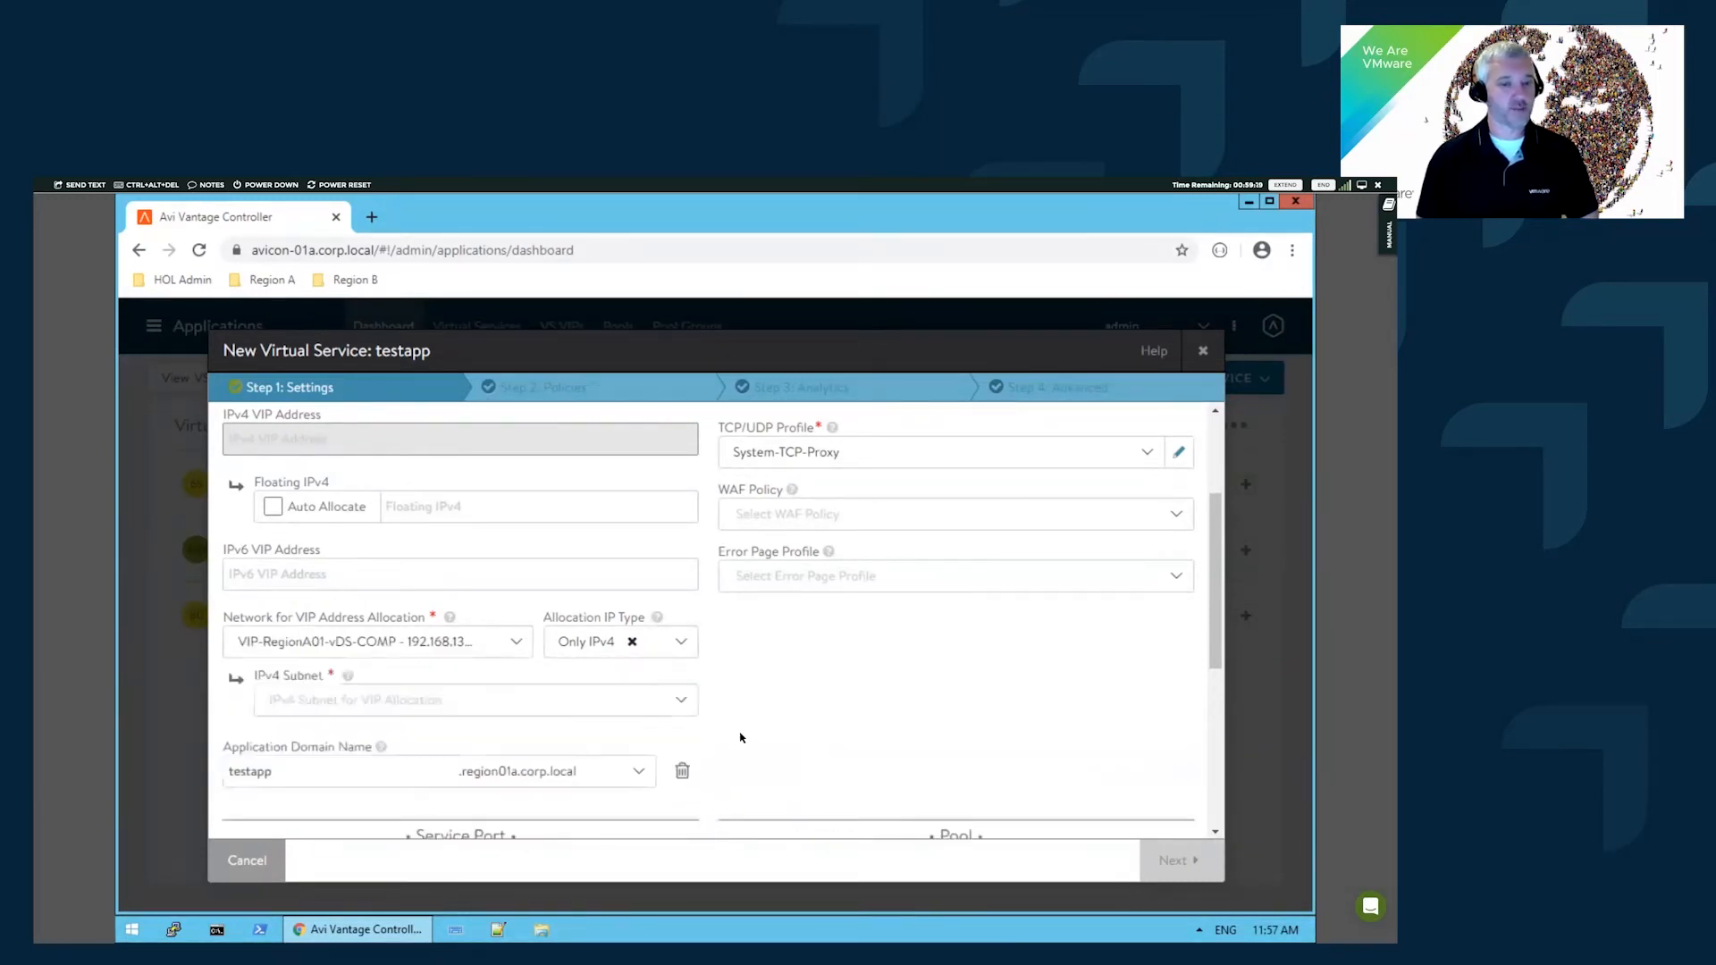
left_click(426, 712)
left_click(308, 731)
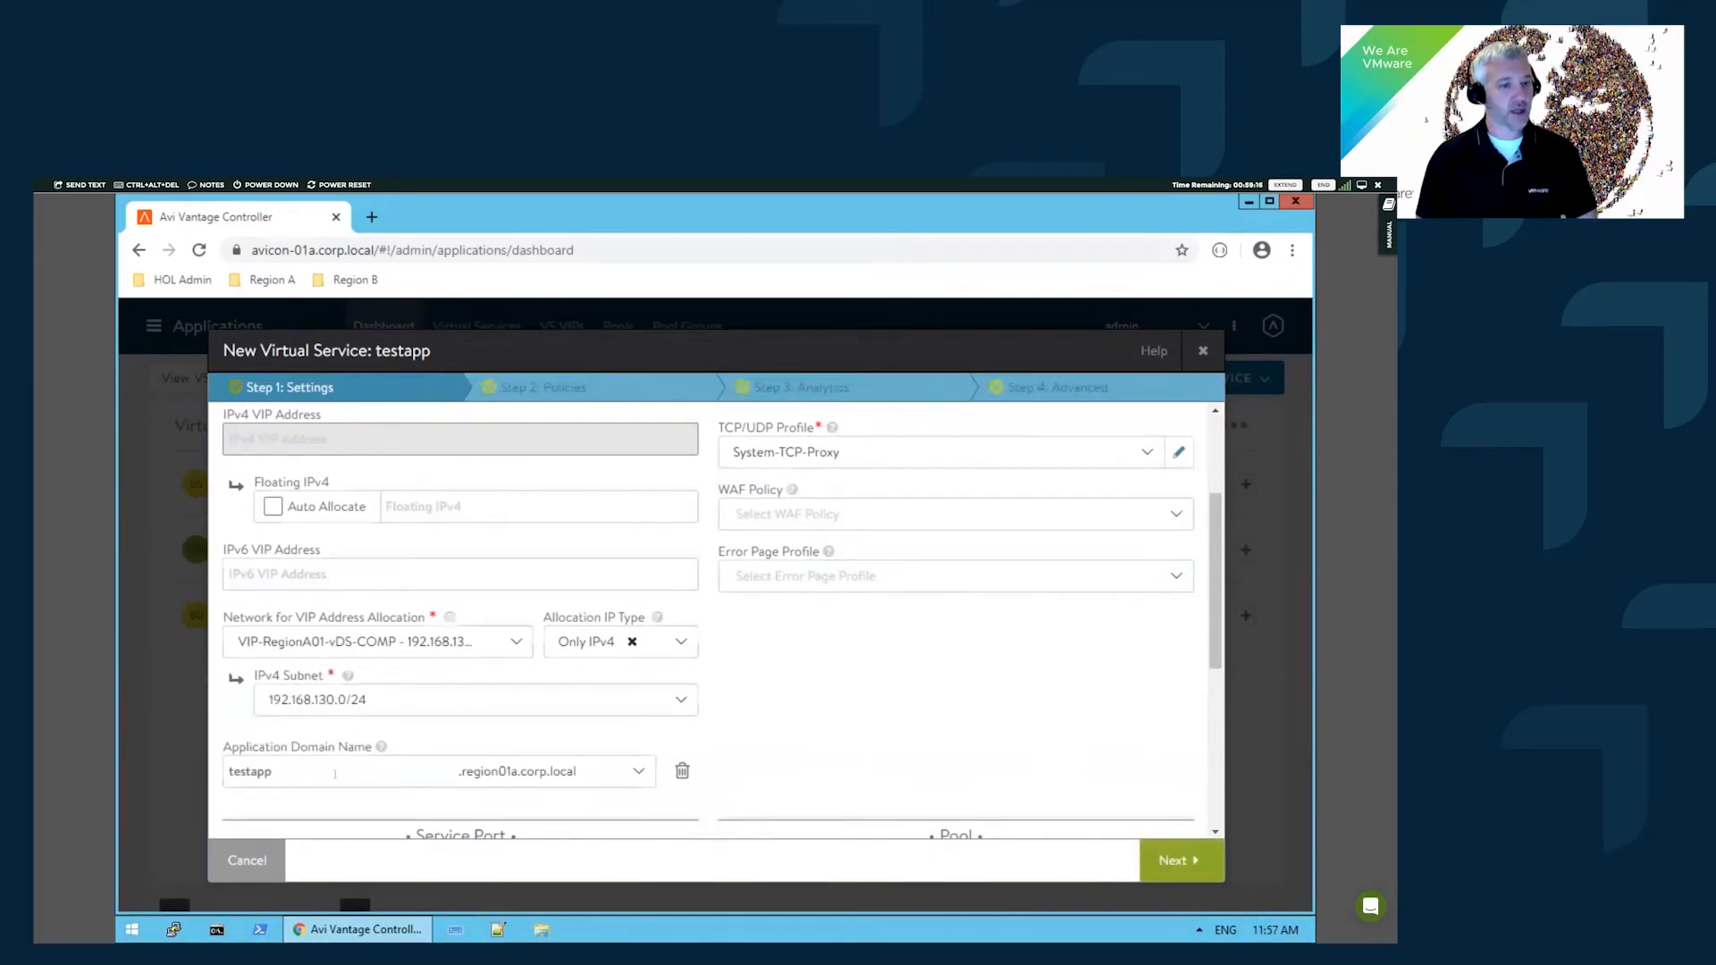
scroll(482, 697, "down", 1)
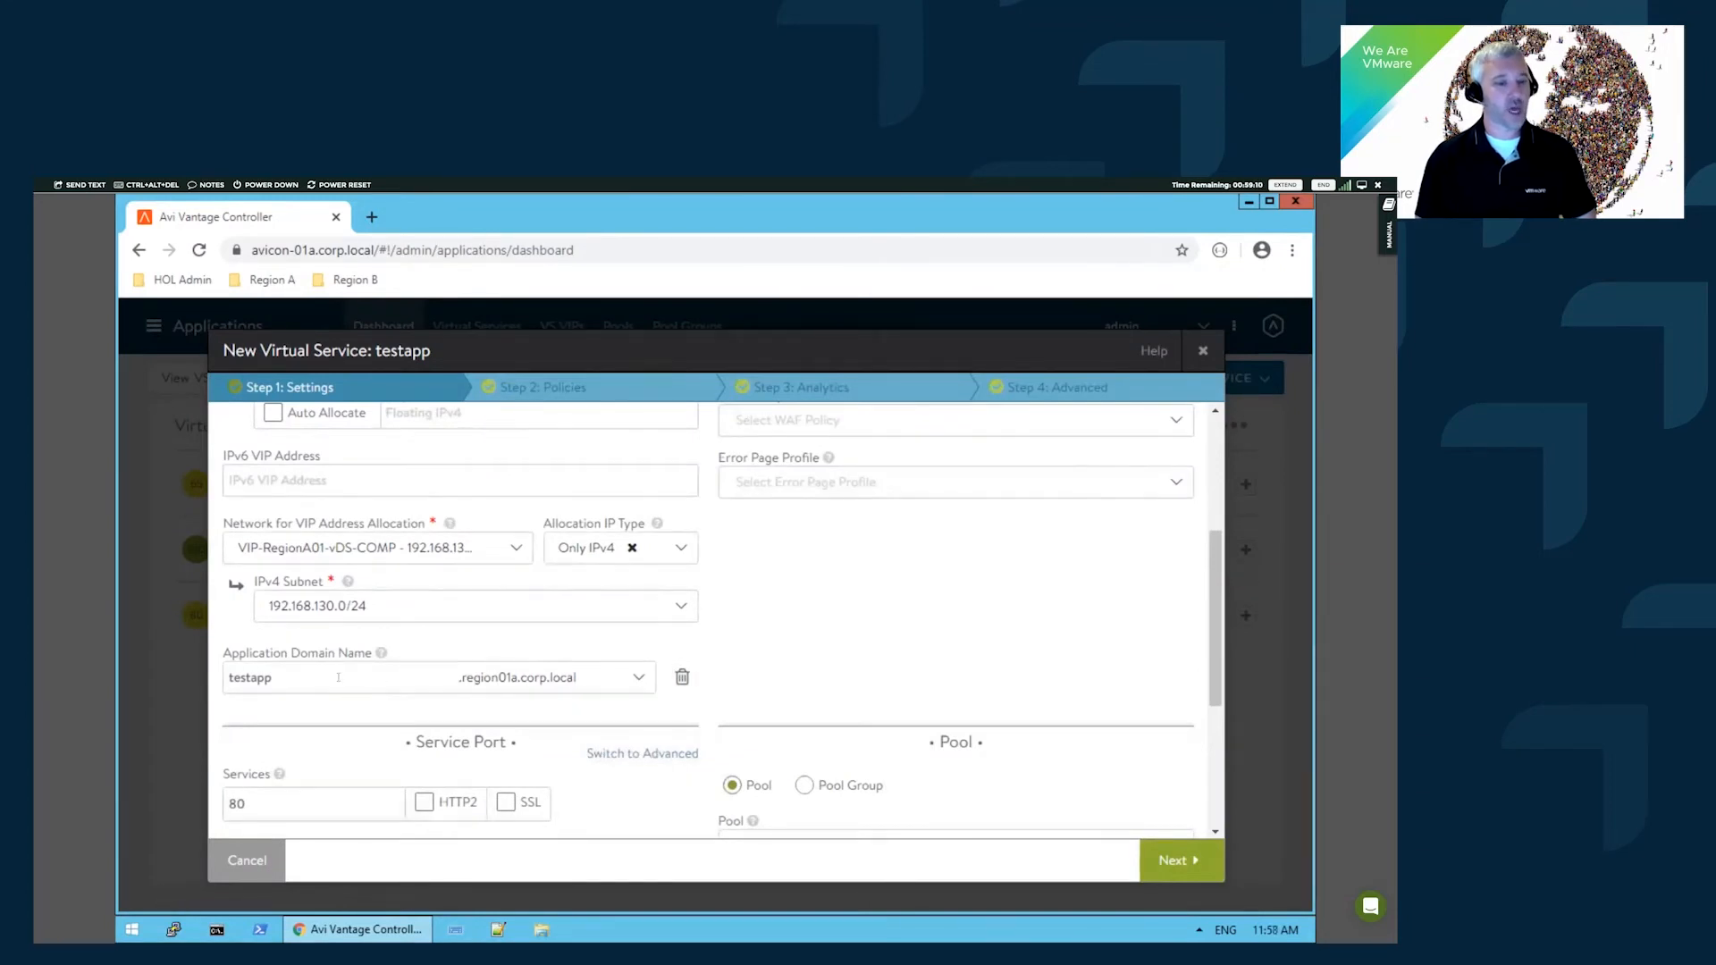
scroll(486, 686, "down", 1)
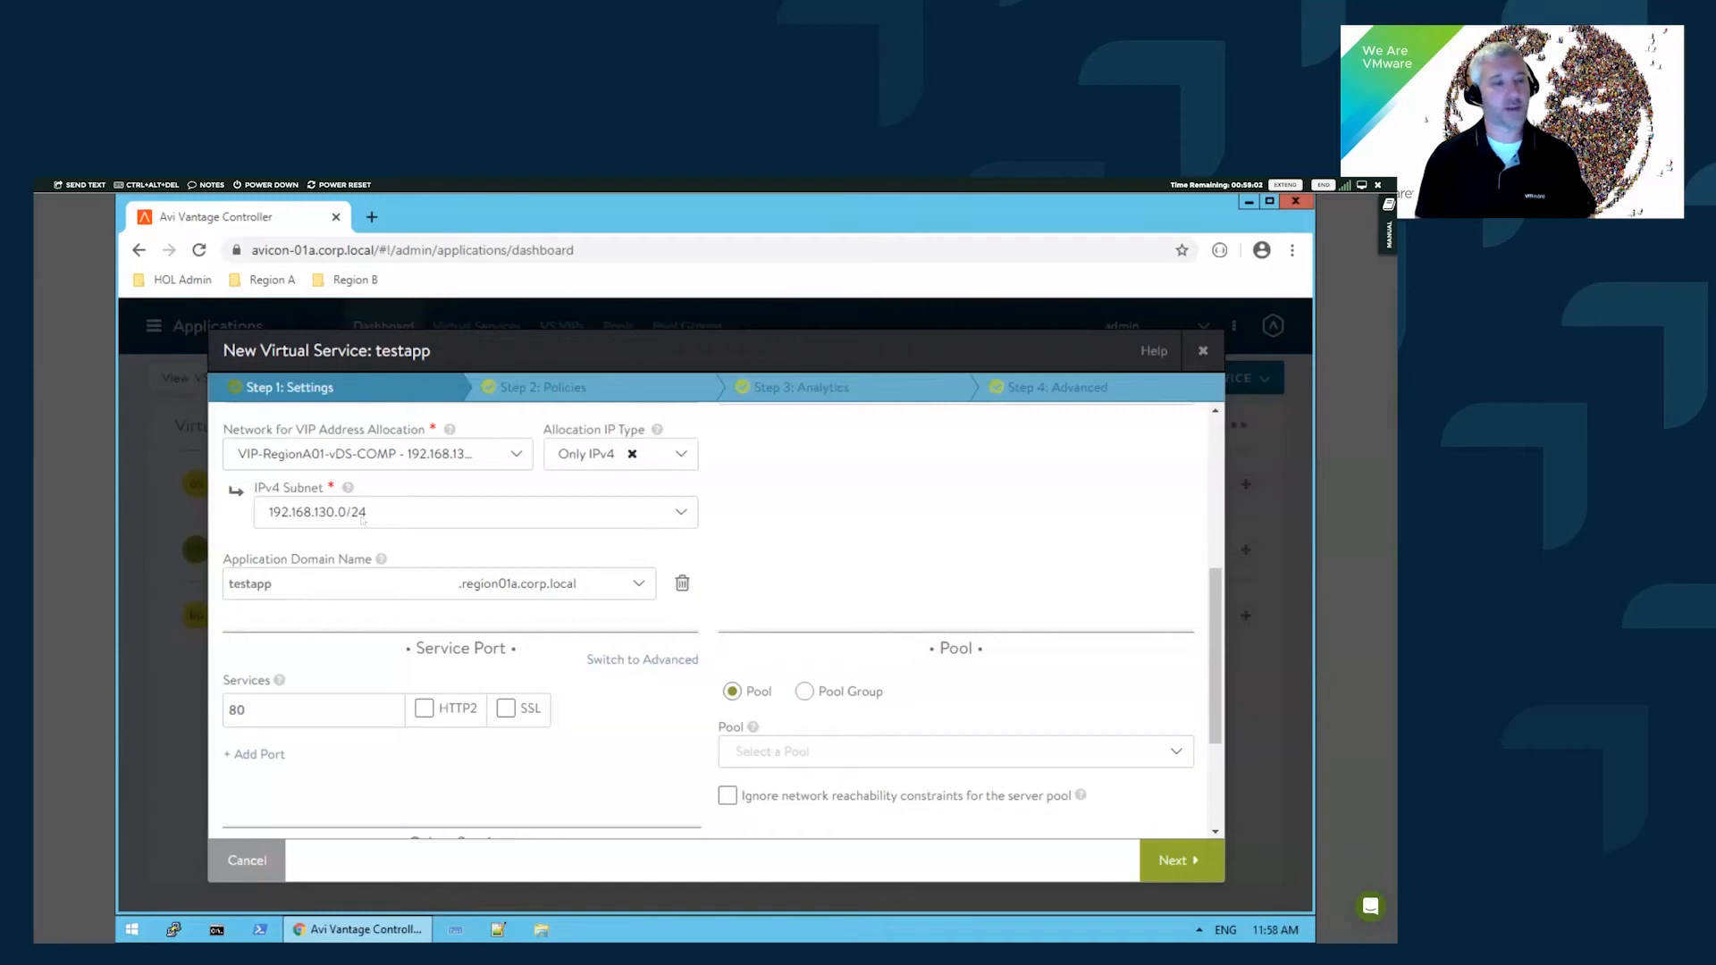
scroll(594, 677, "down", 1)
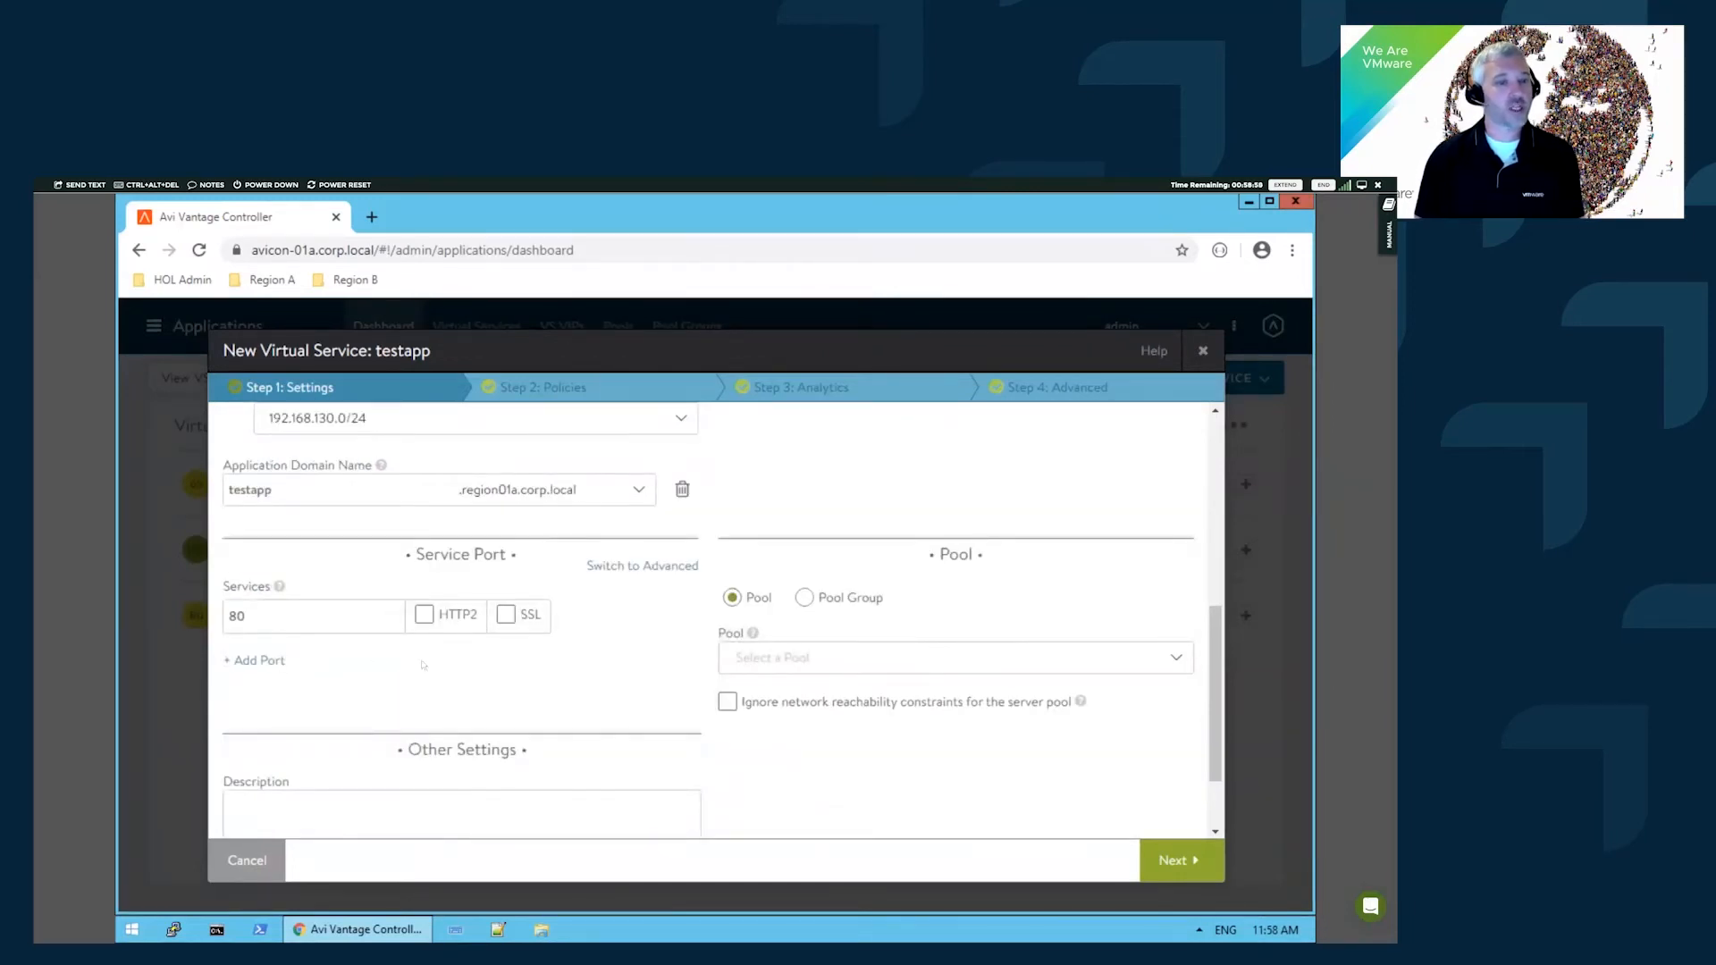
- Add service port 443 with SSL enabled, keeping the System-Standard-PFS SSL profile
left_click(259, 660)
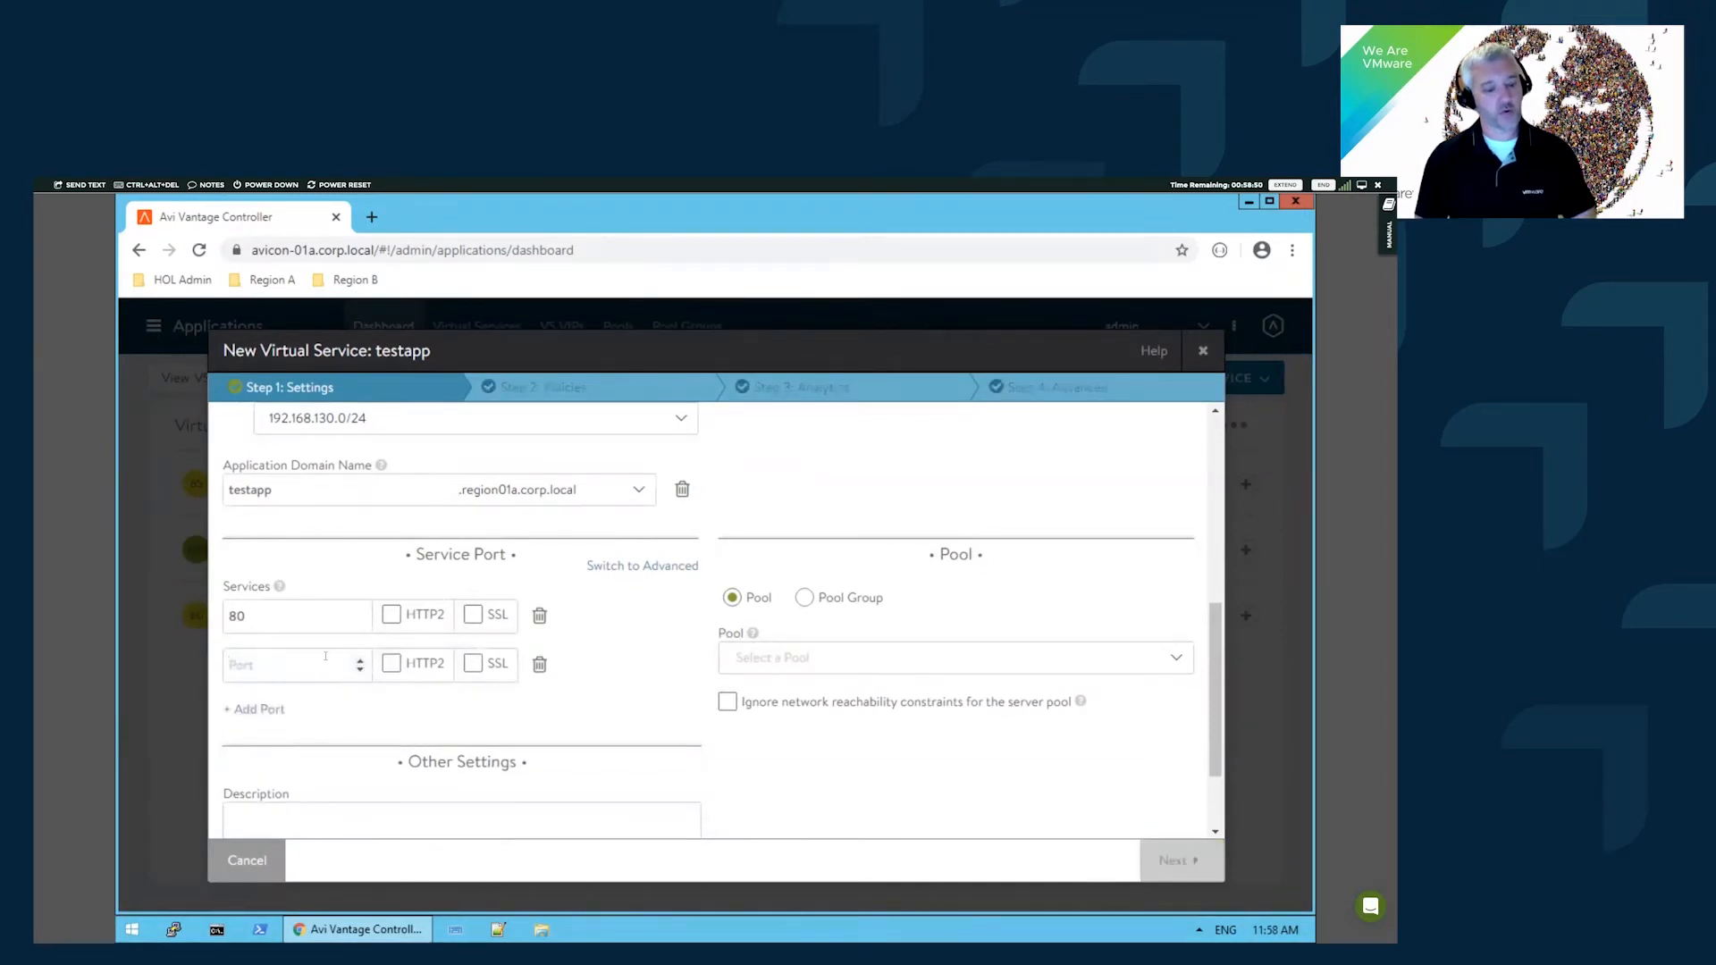
type("443")
left_click(474, 664)
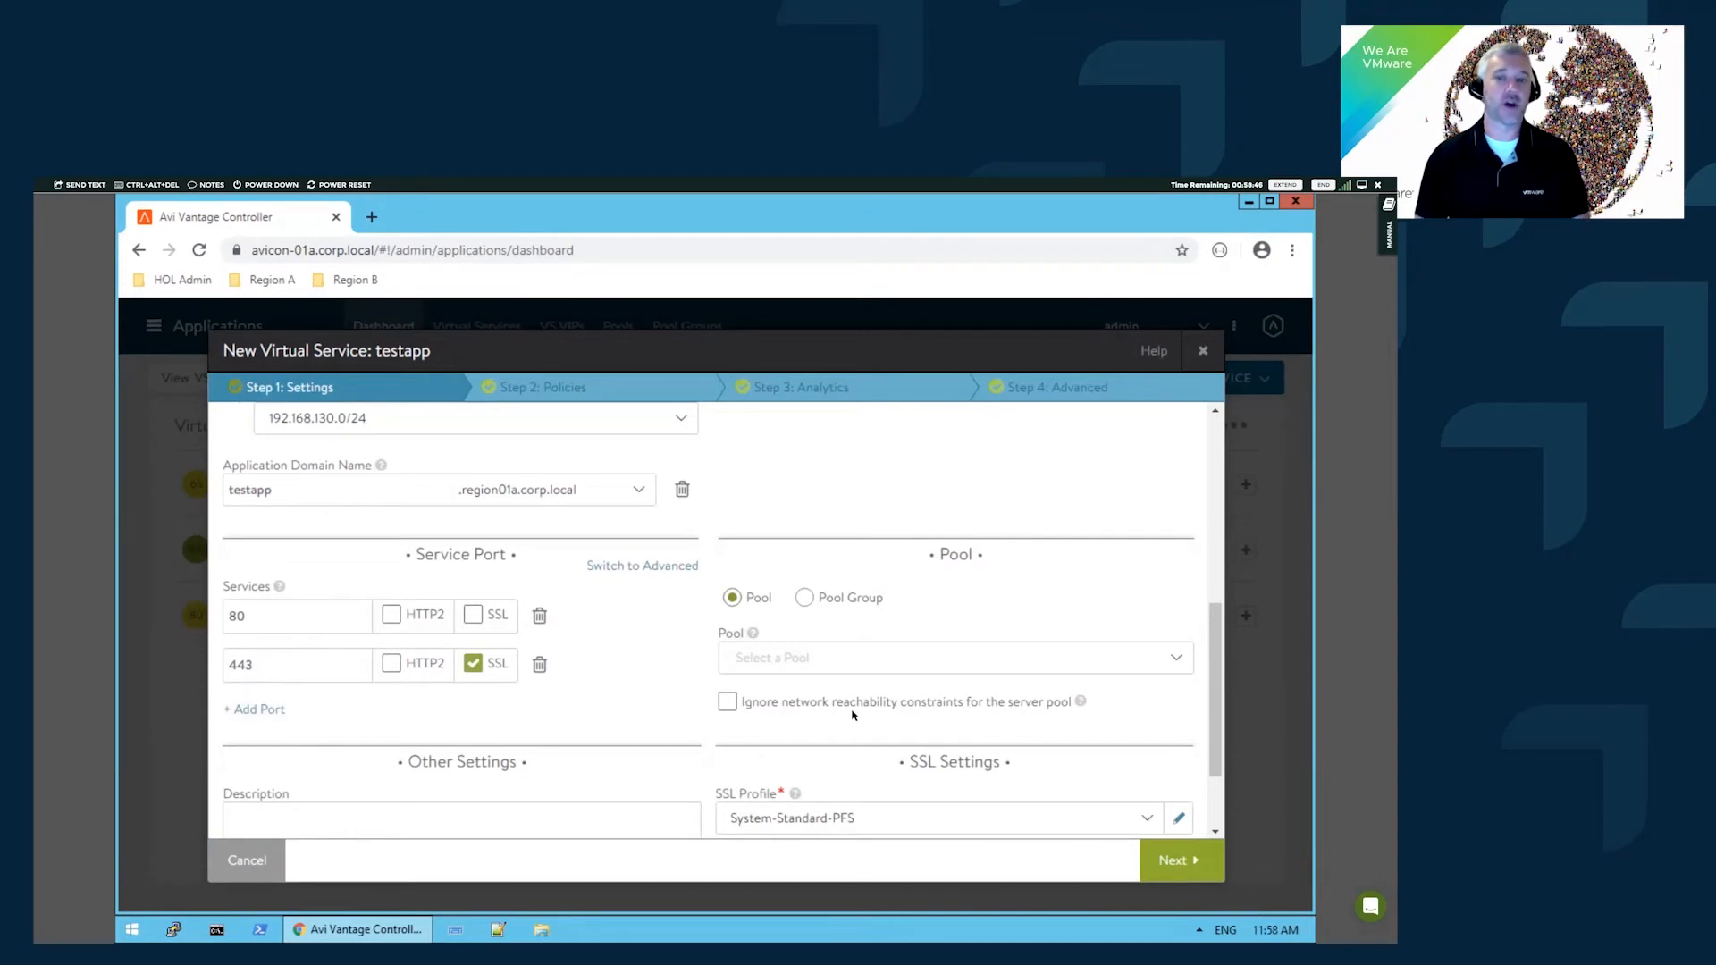
scroll(852, 714, "down", 1)
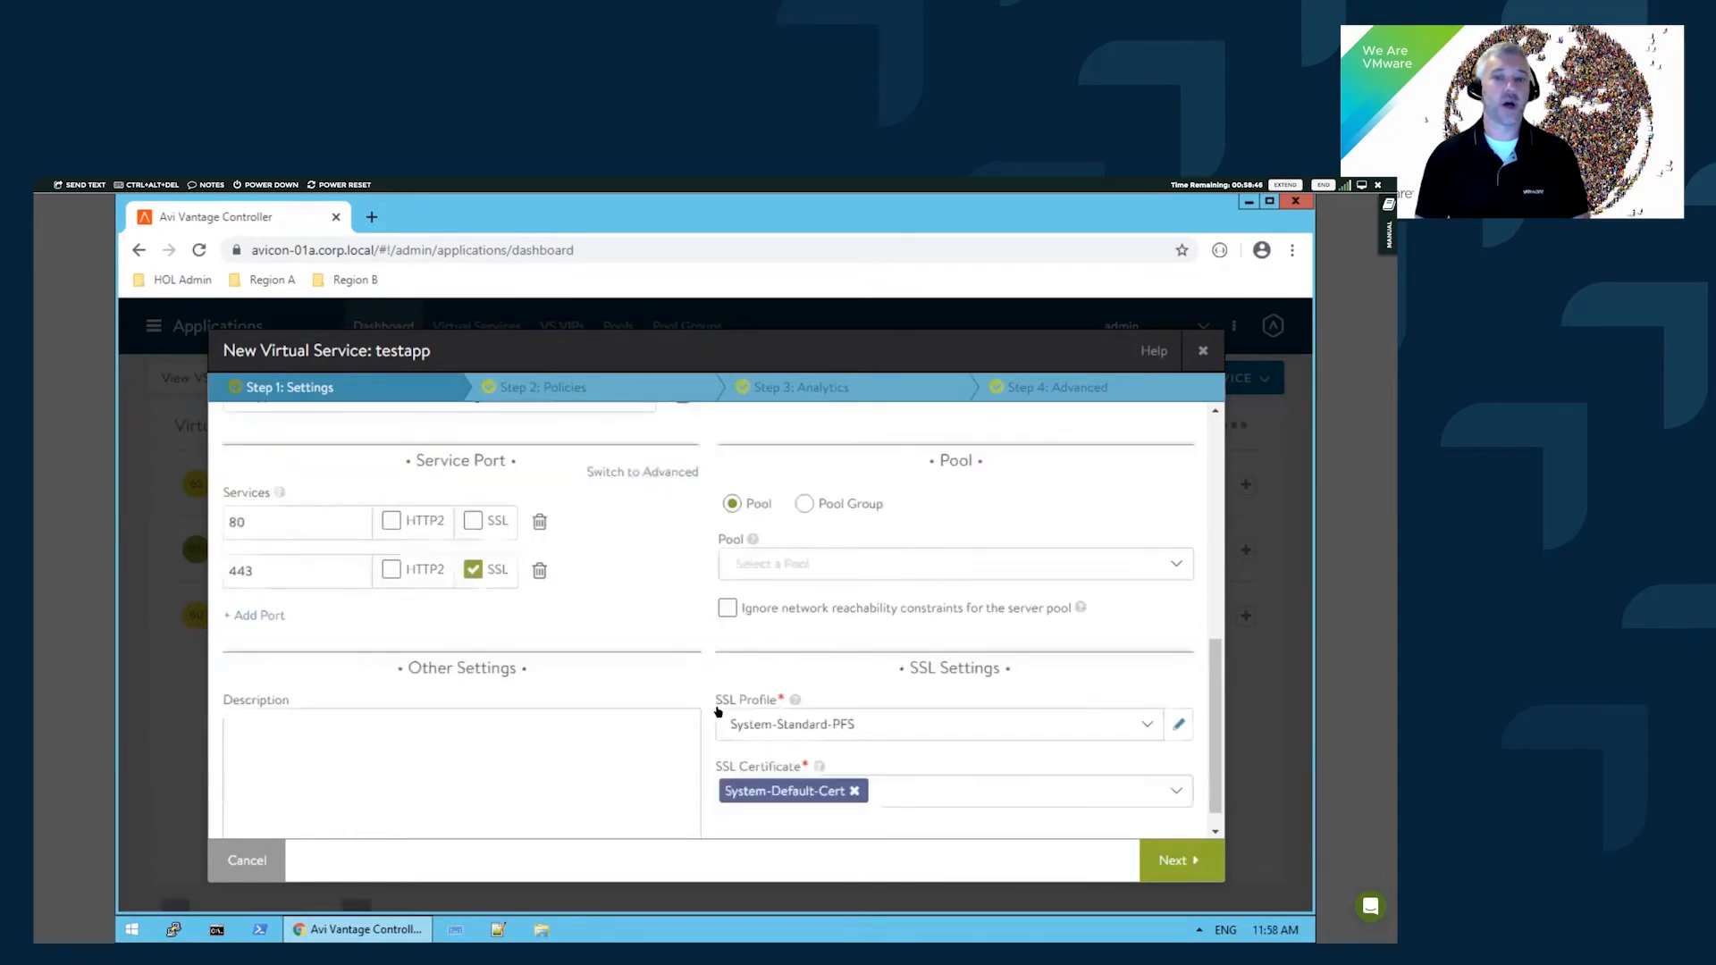
left_click(897, 731)
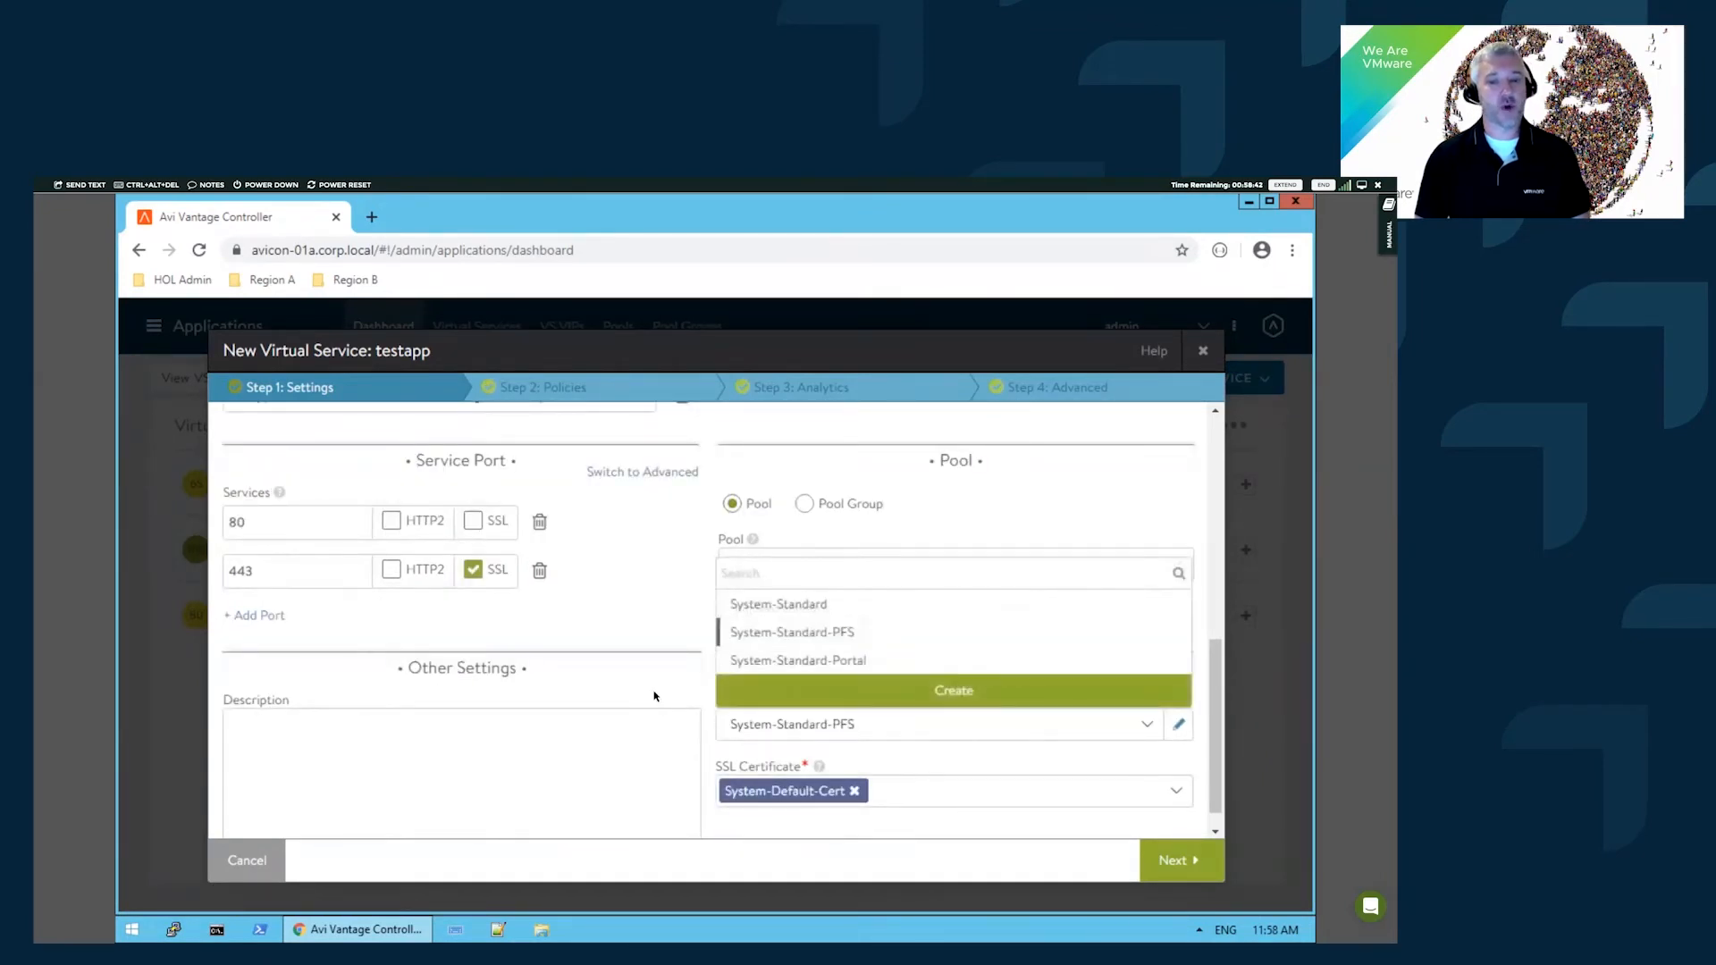
left_click(755, 724)
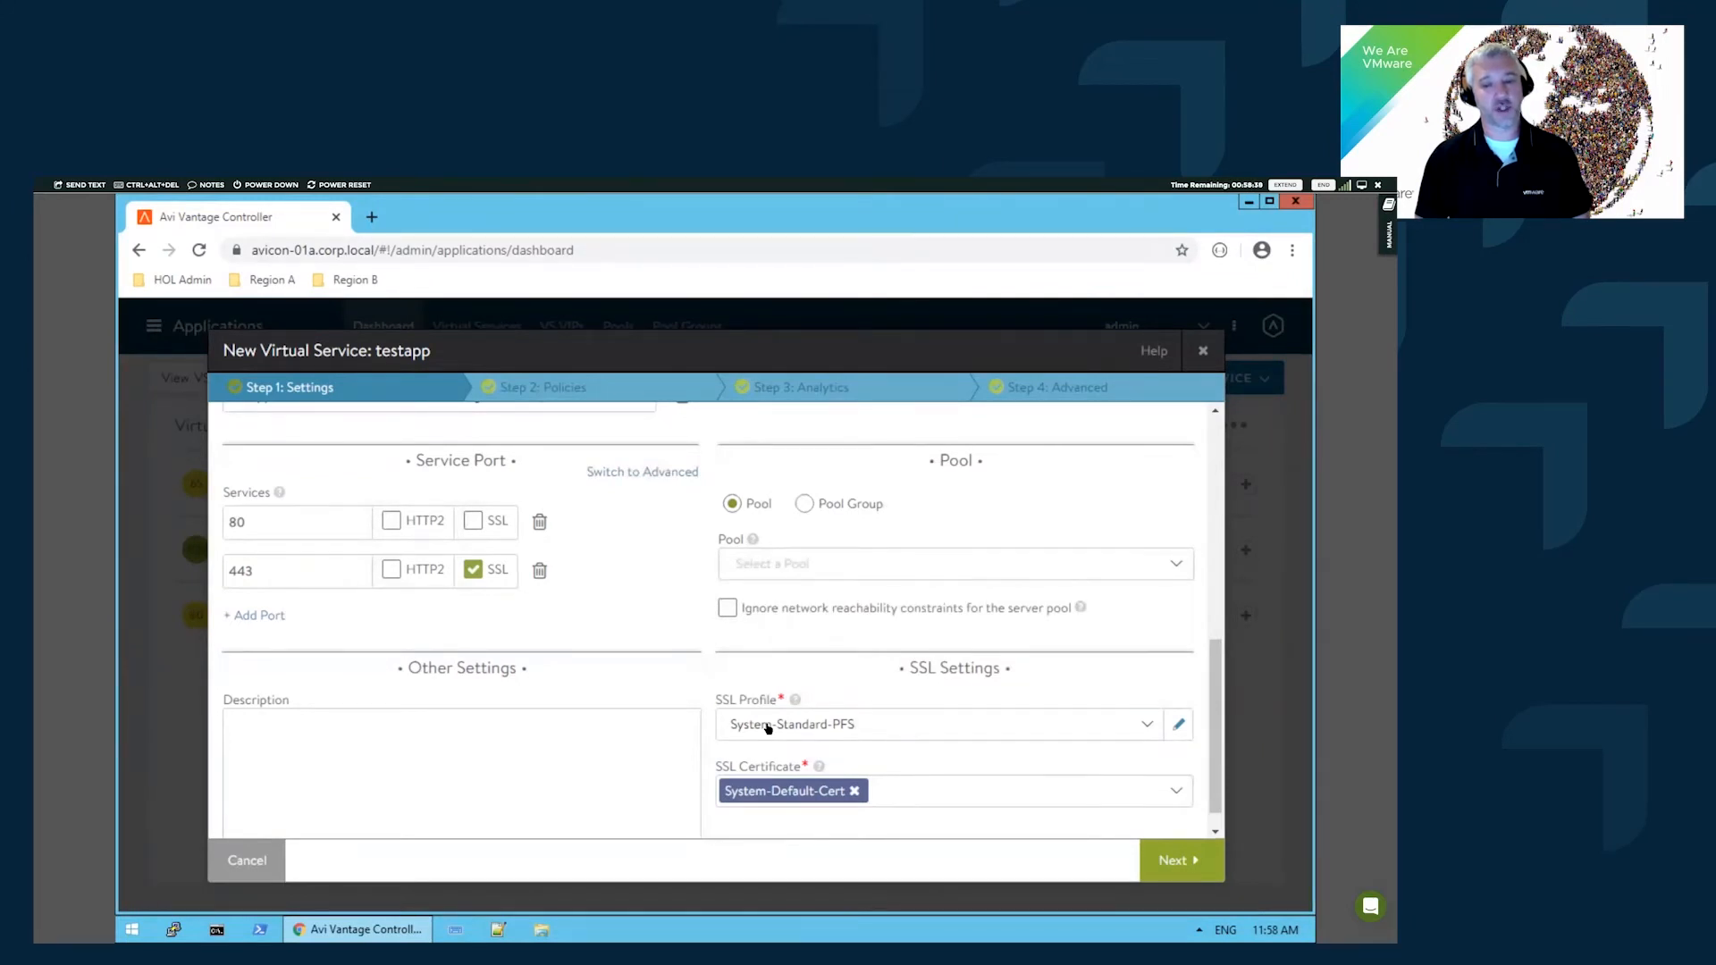
left_click(888, 733)
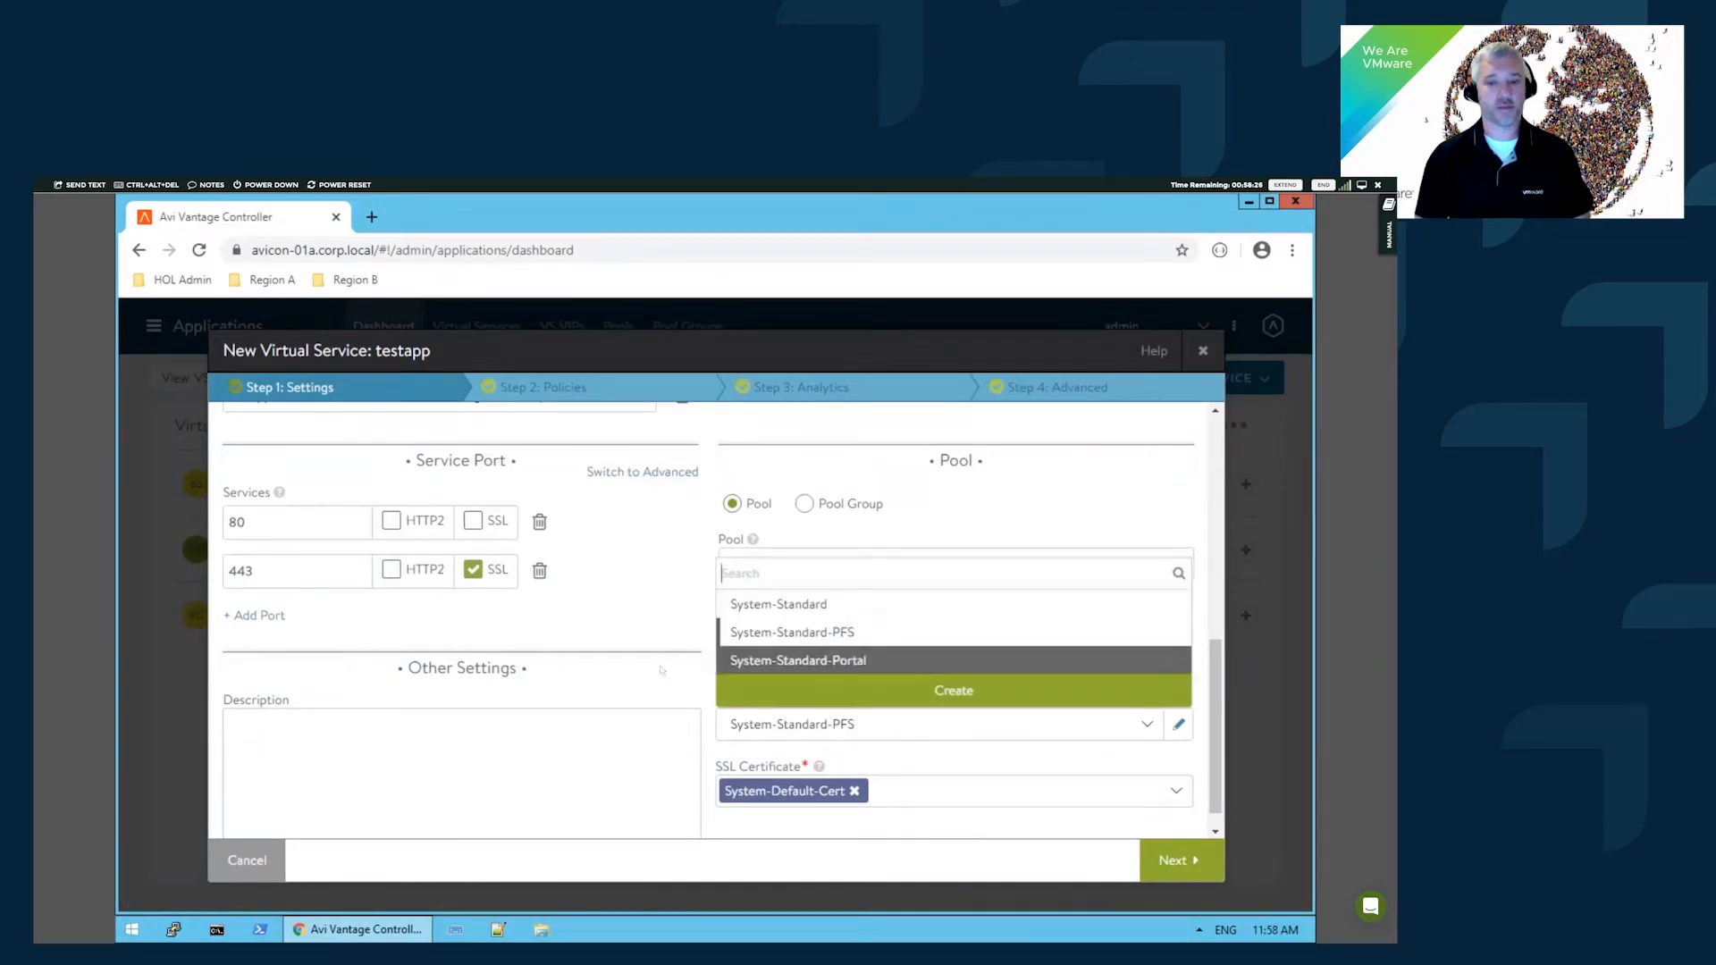
left_click(767, 793)
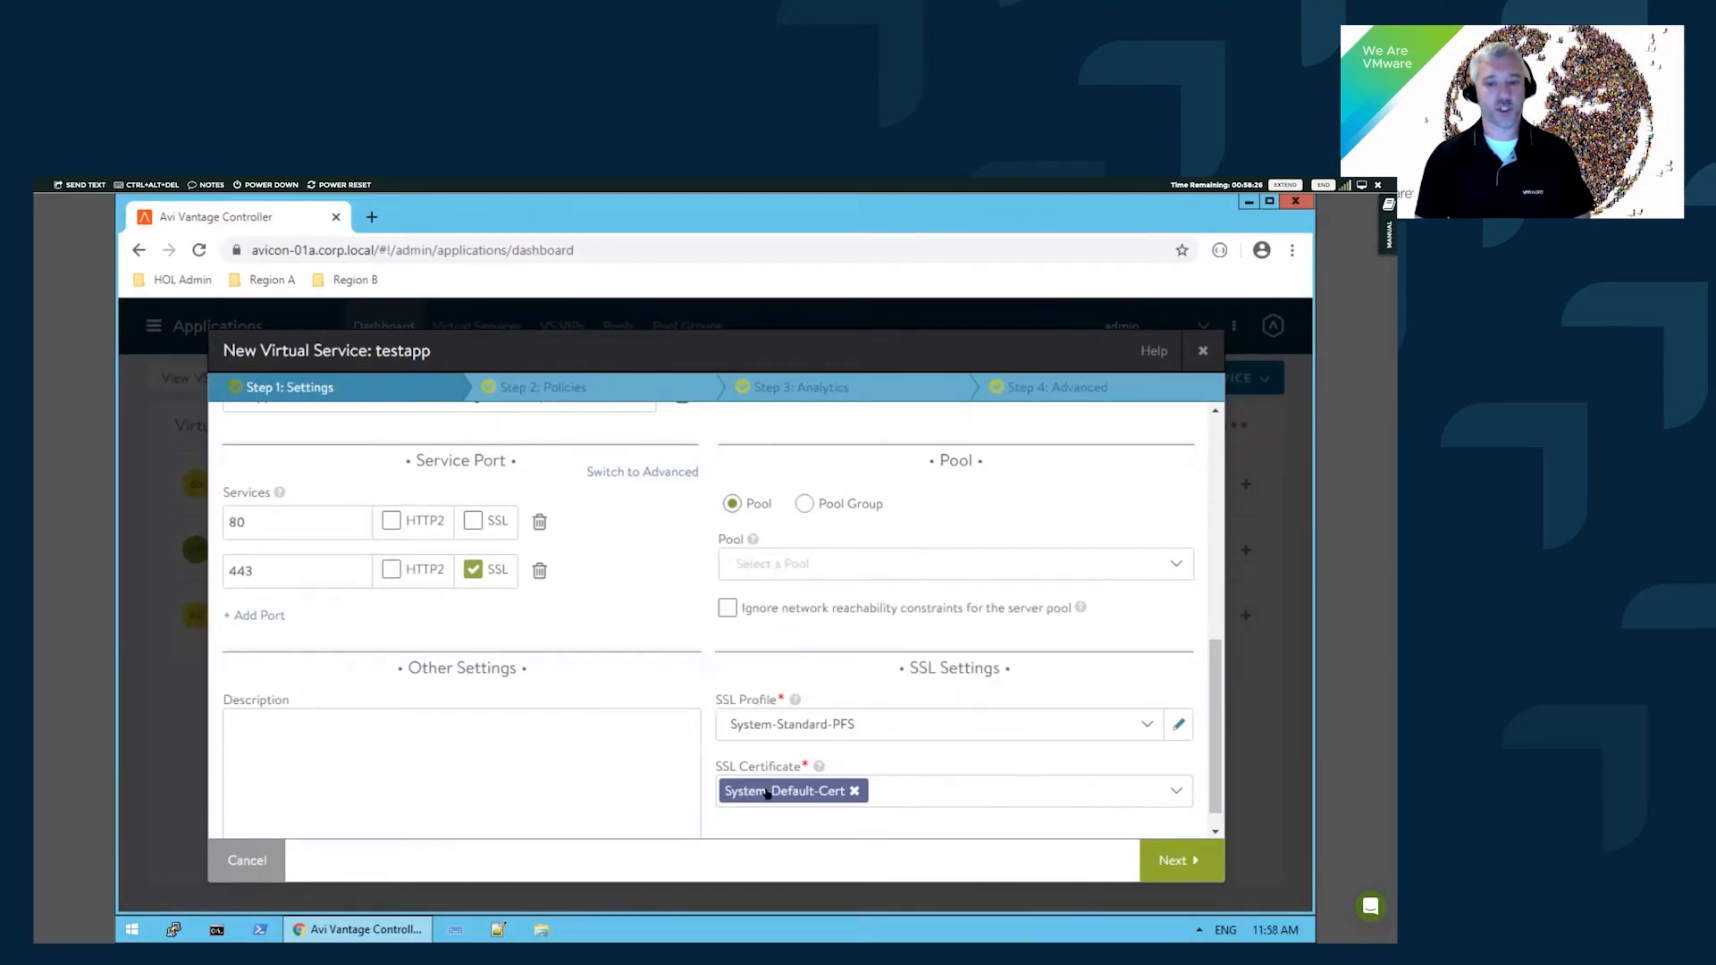
- Replace System-Default-Cert with the *.region01a.corp.local SSL certificate
left_click(855, 792)
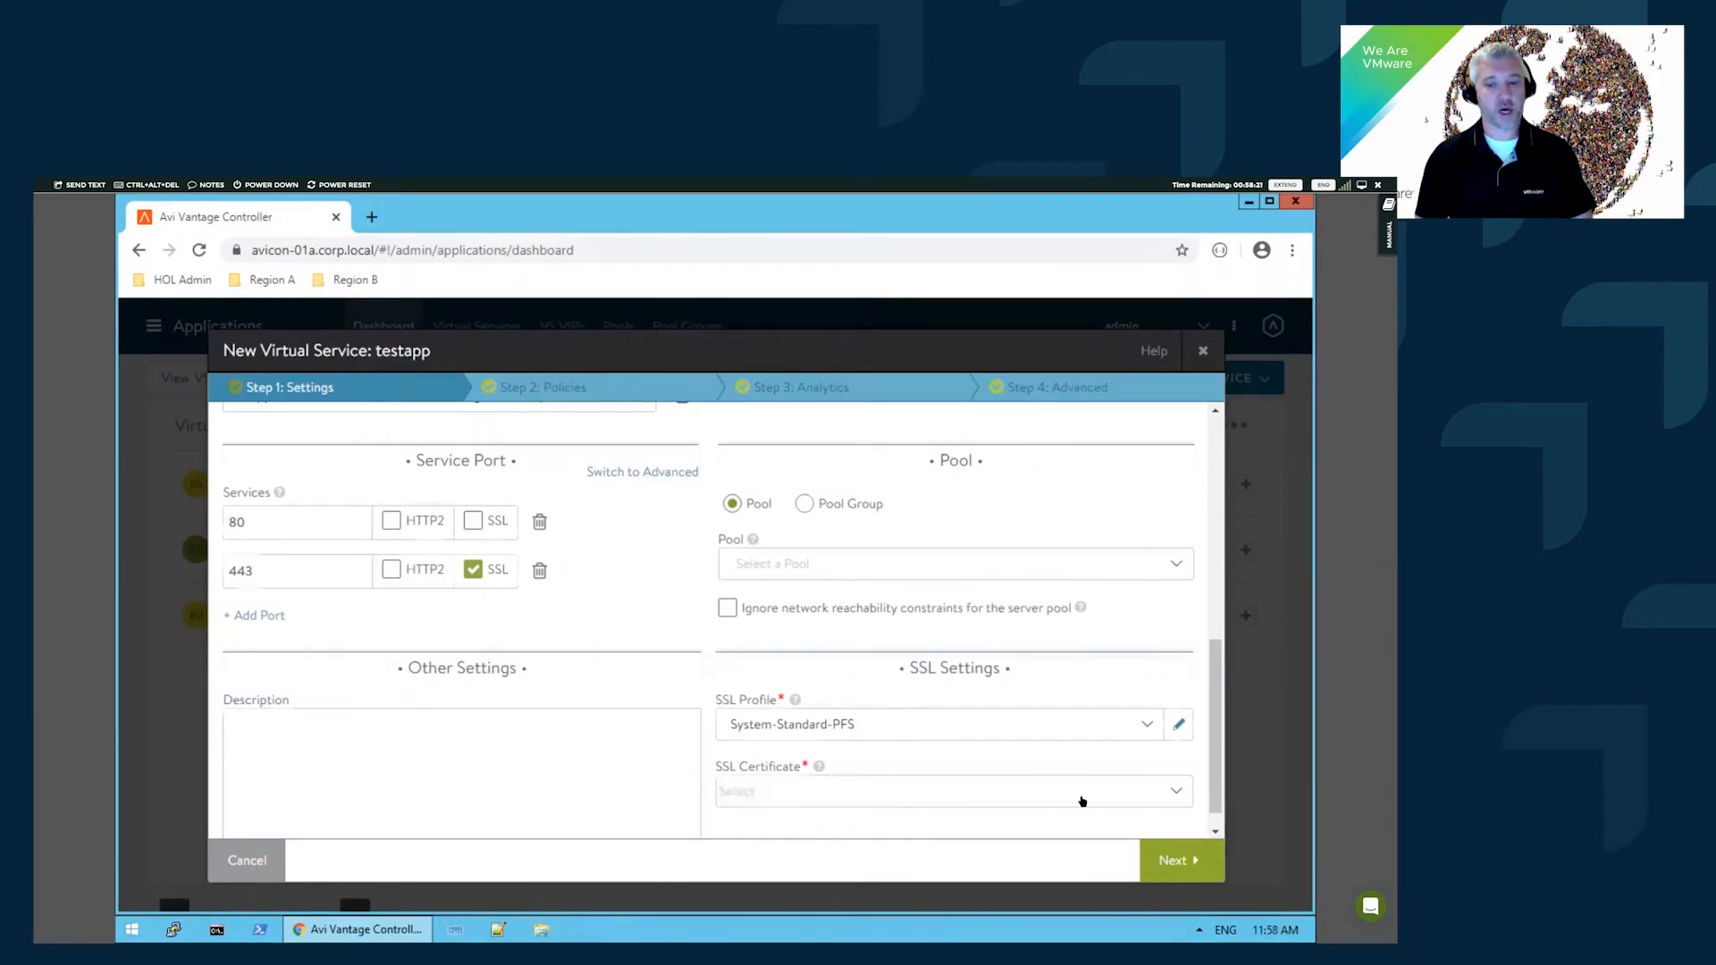
left_click(1176, 792)
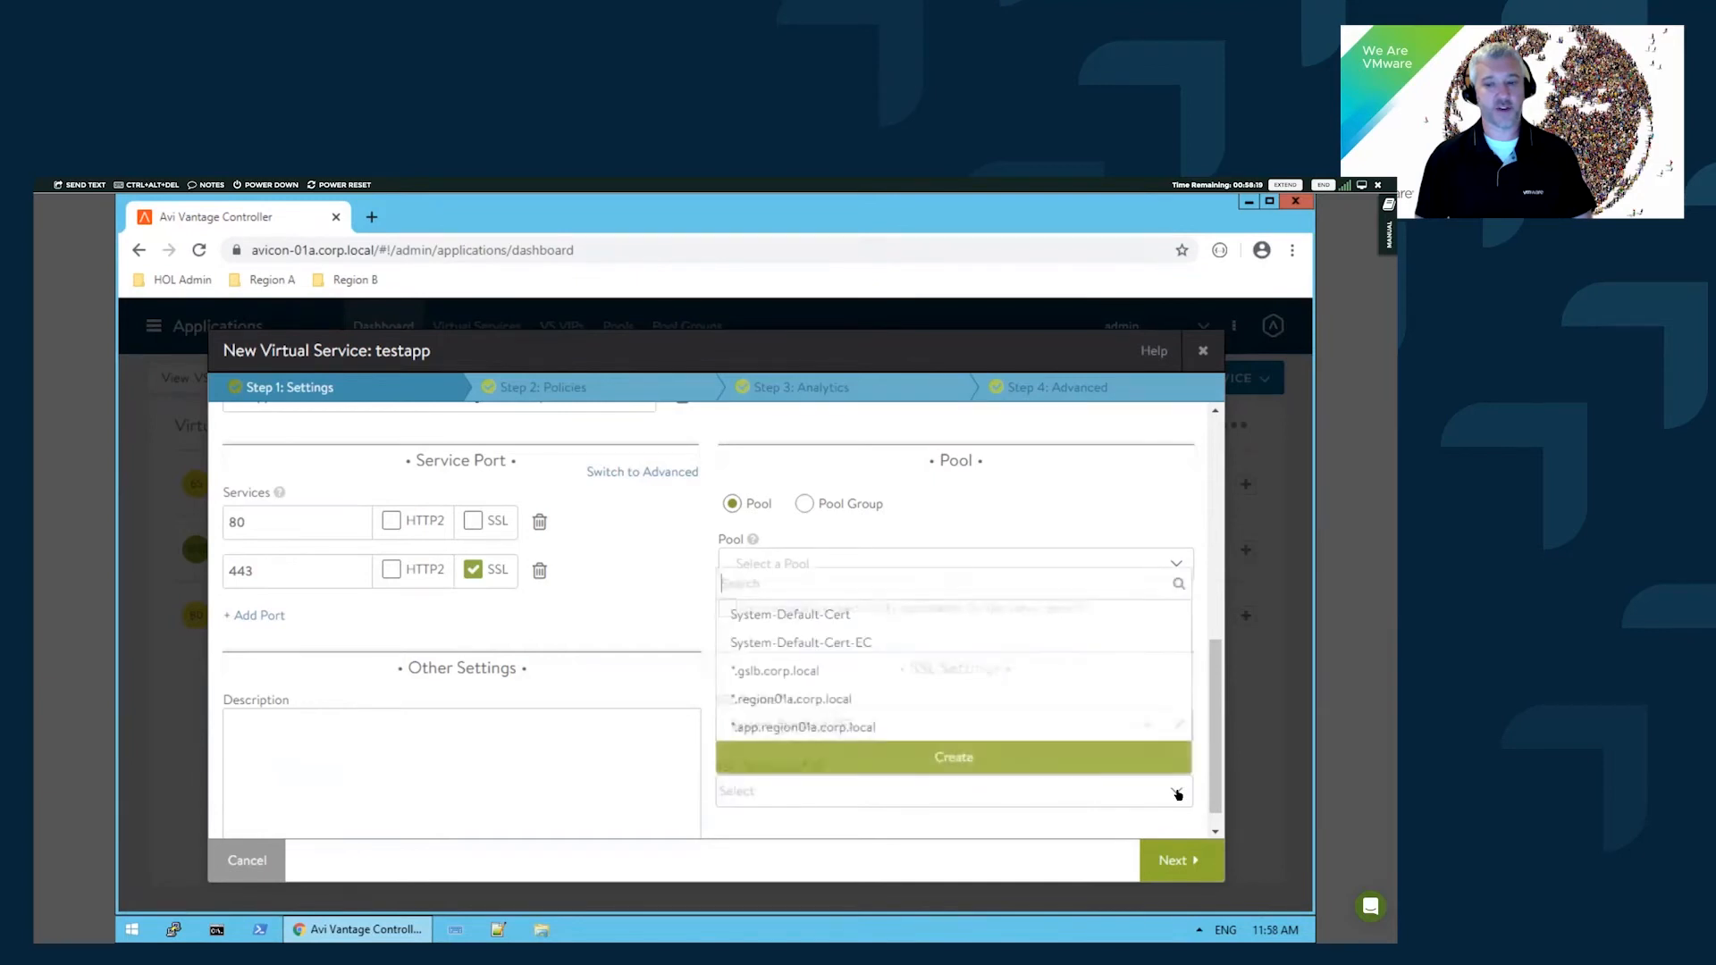
left_click(819, 701)
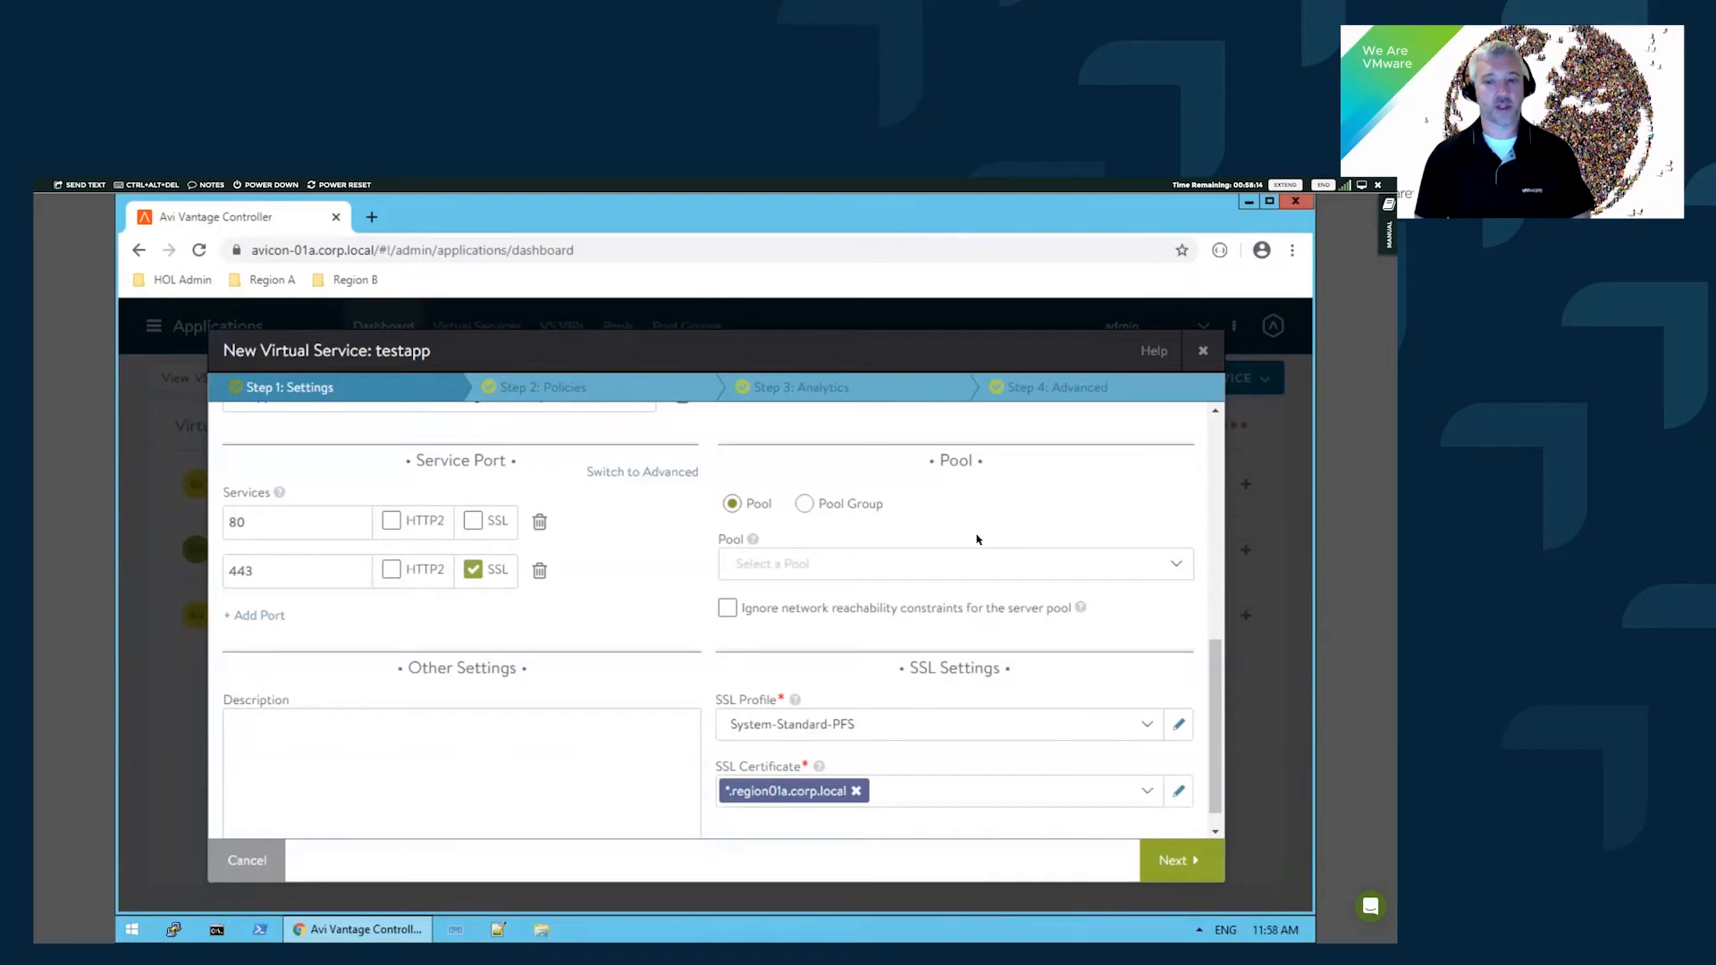
left_click(900, 564)
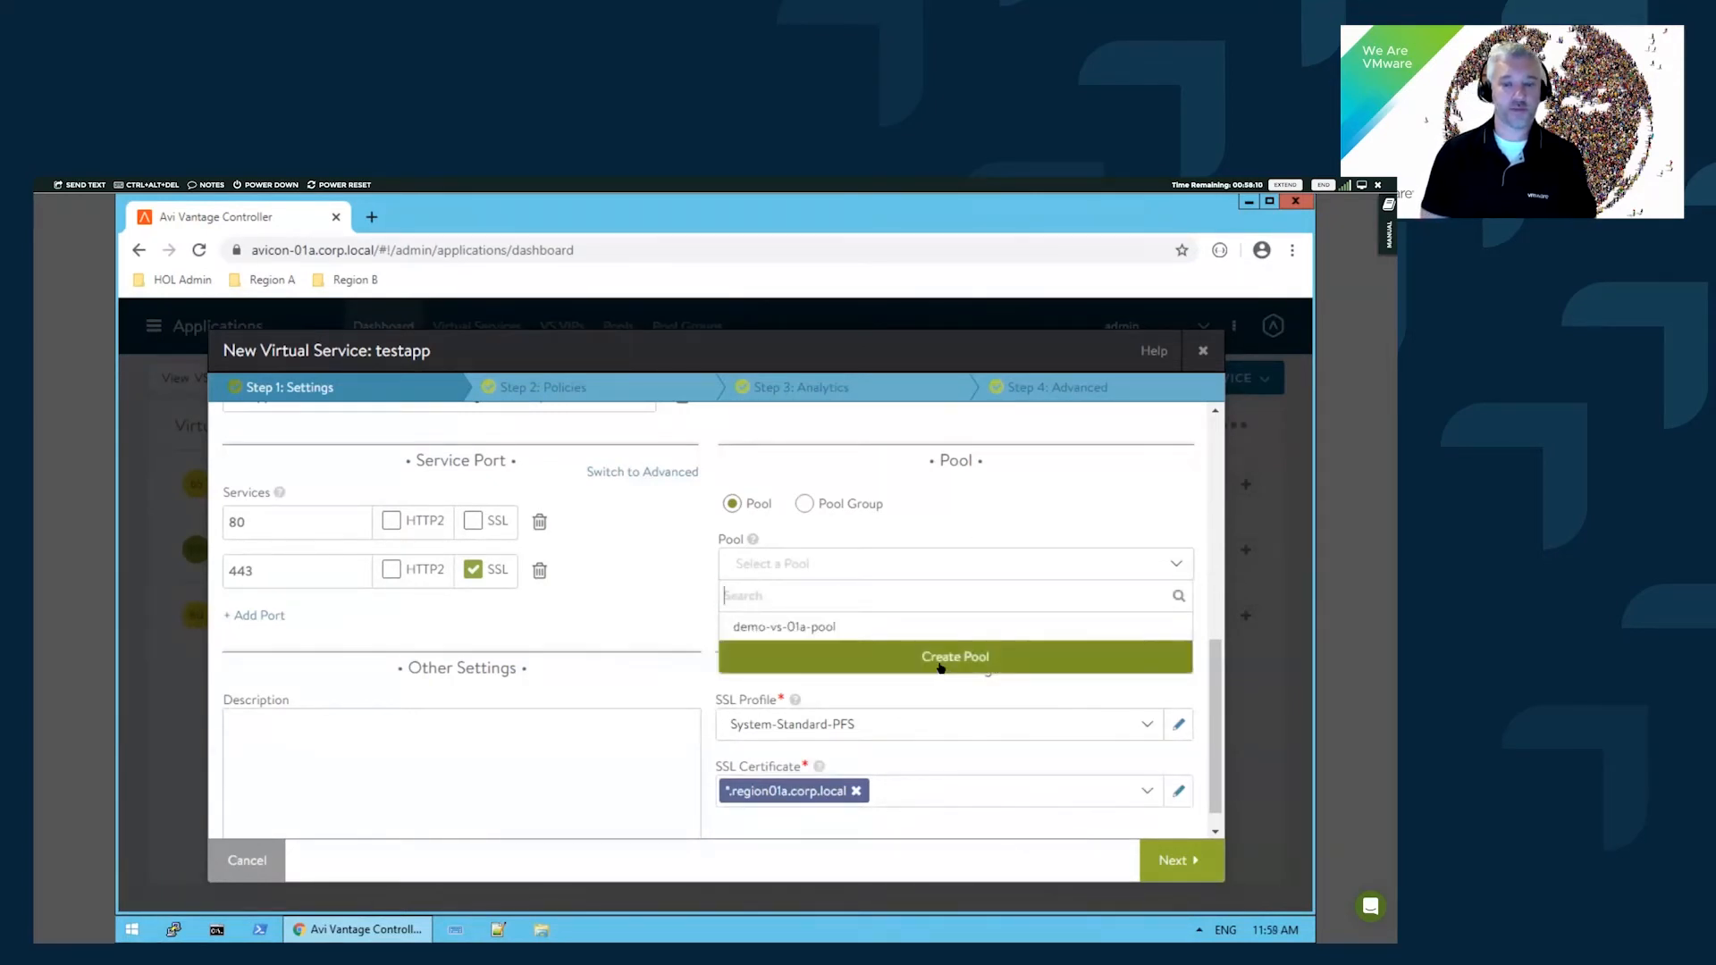
- Create a new pool, reviewing load balancing choices and leaving persistence at None
left_click(1135, 662)
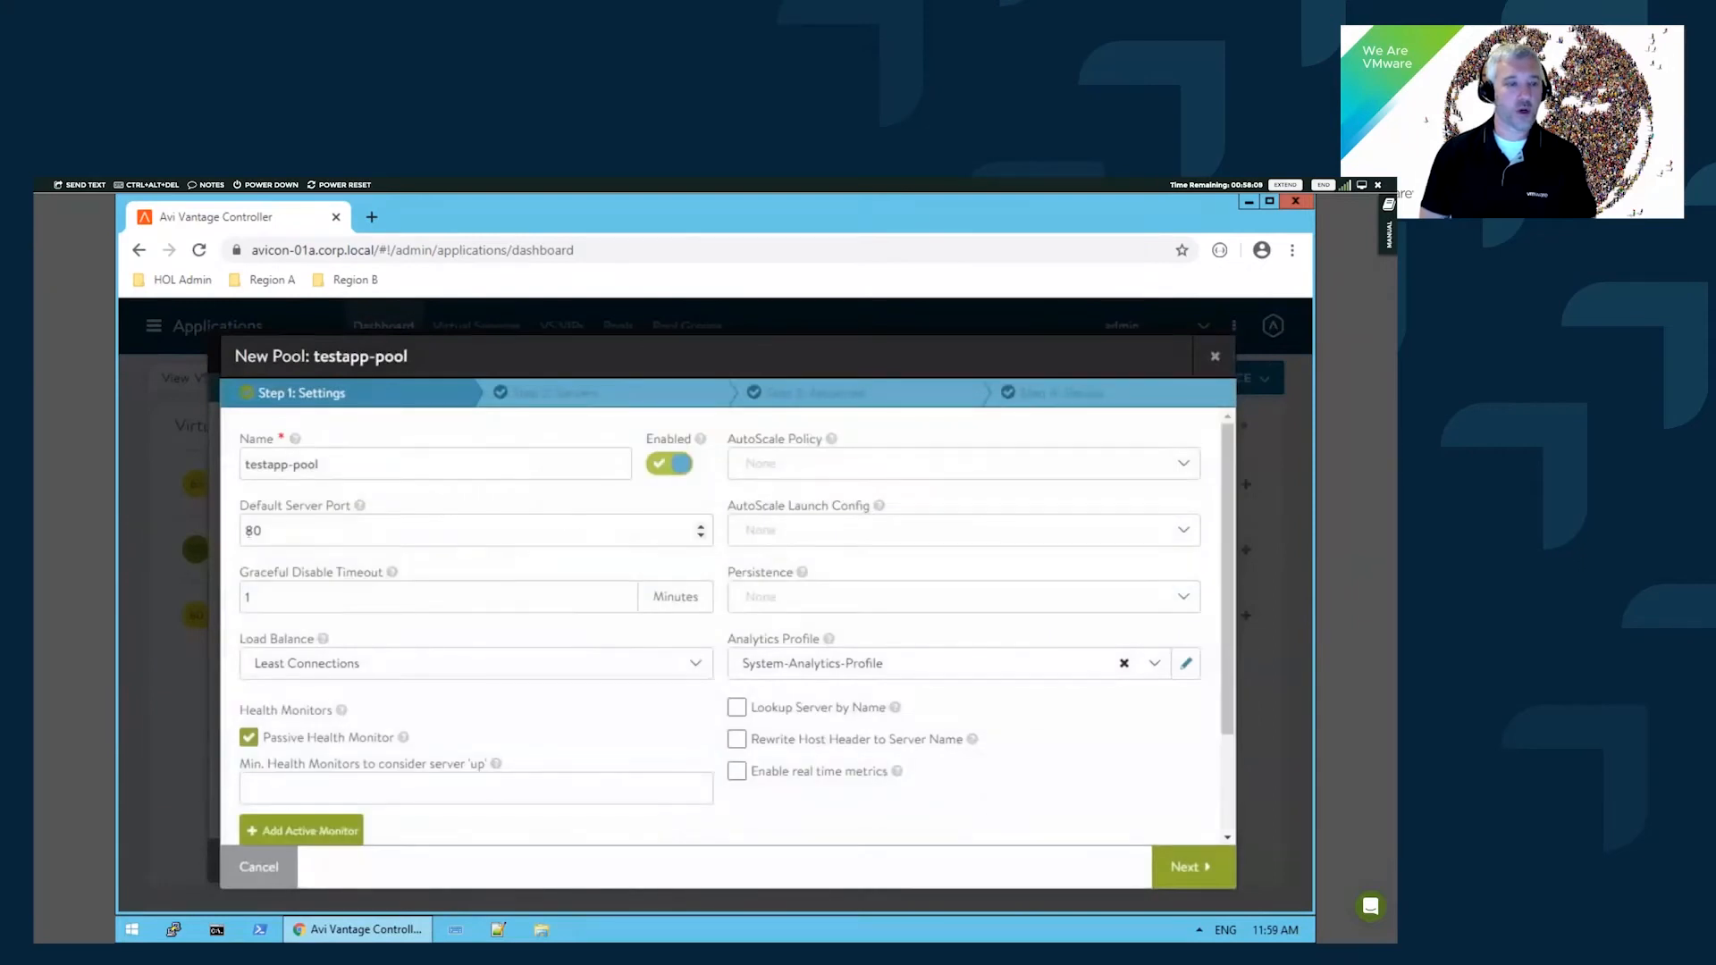
left_click(397, 669)
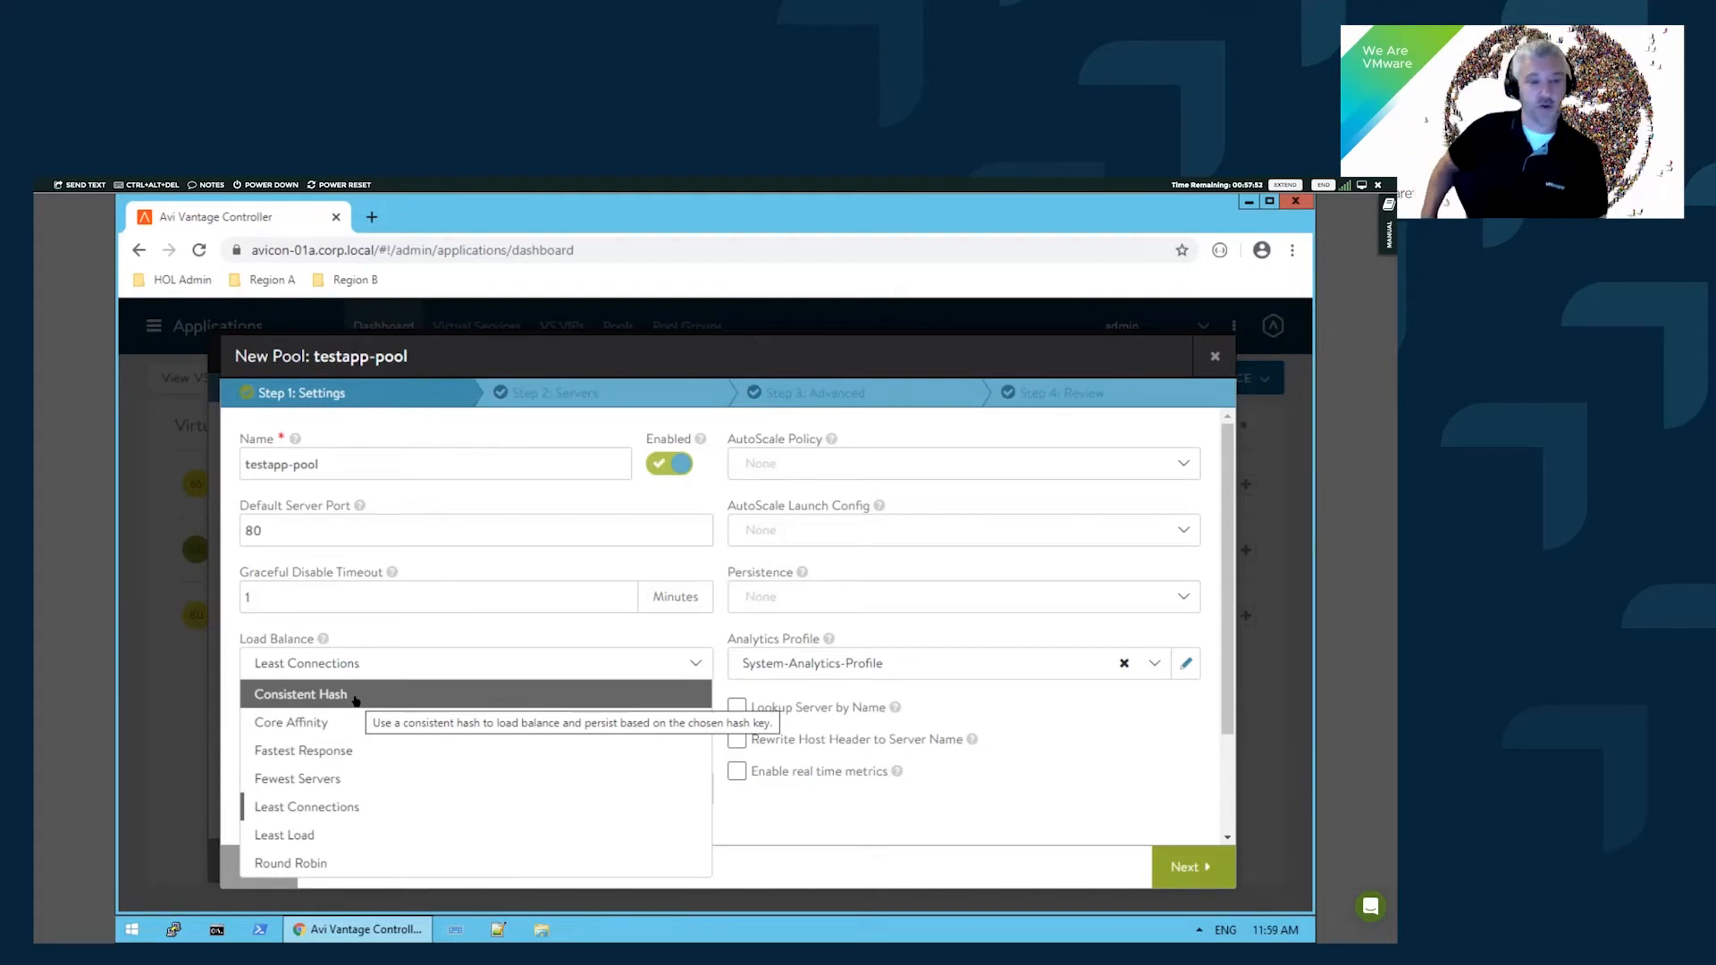
left_click(804, 596)
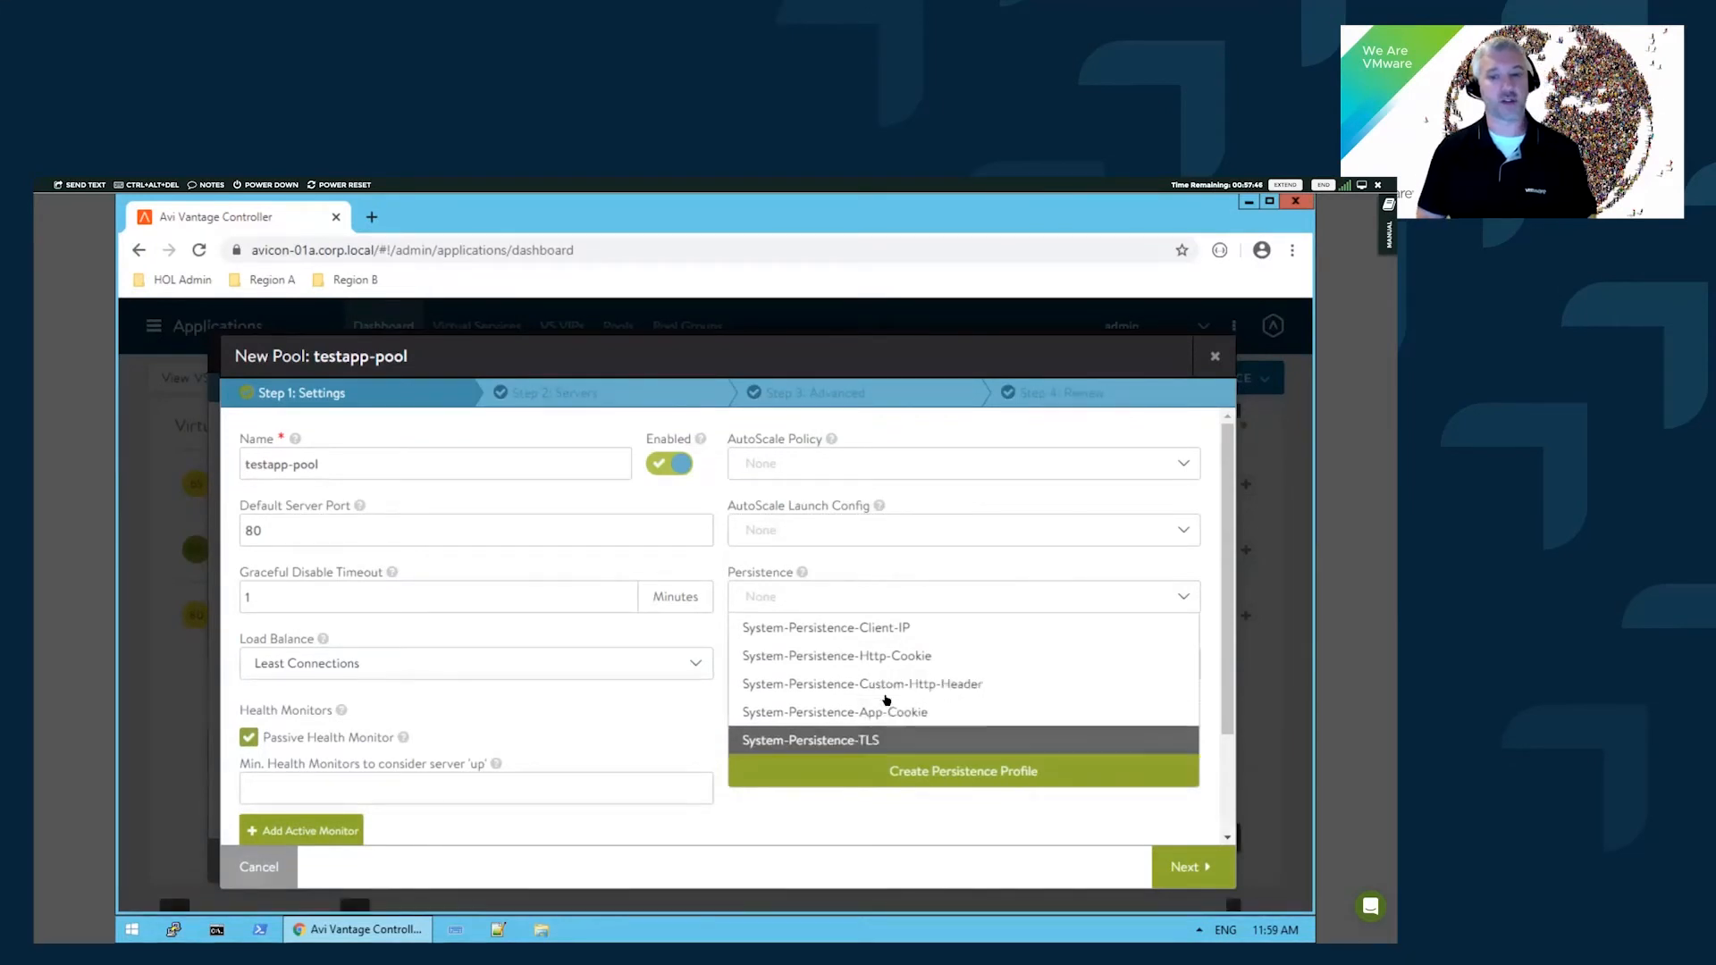
left_click(868, 436)
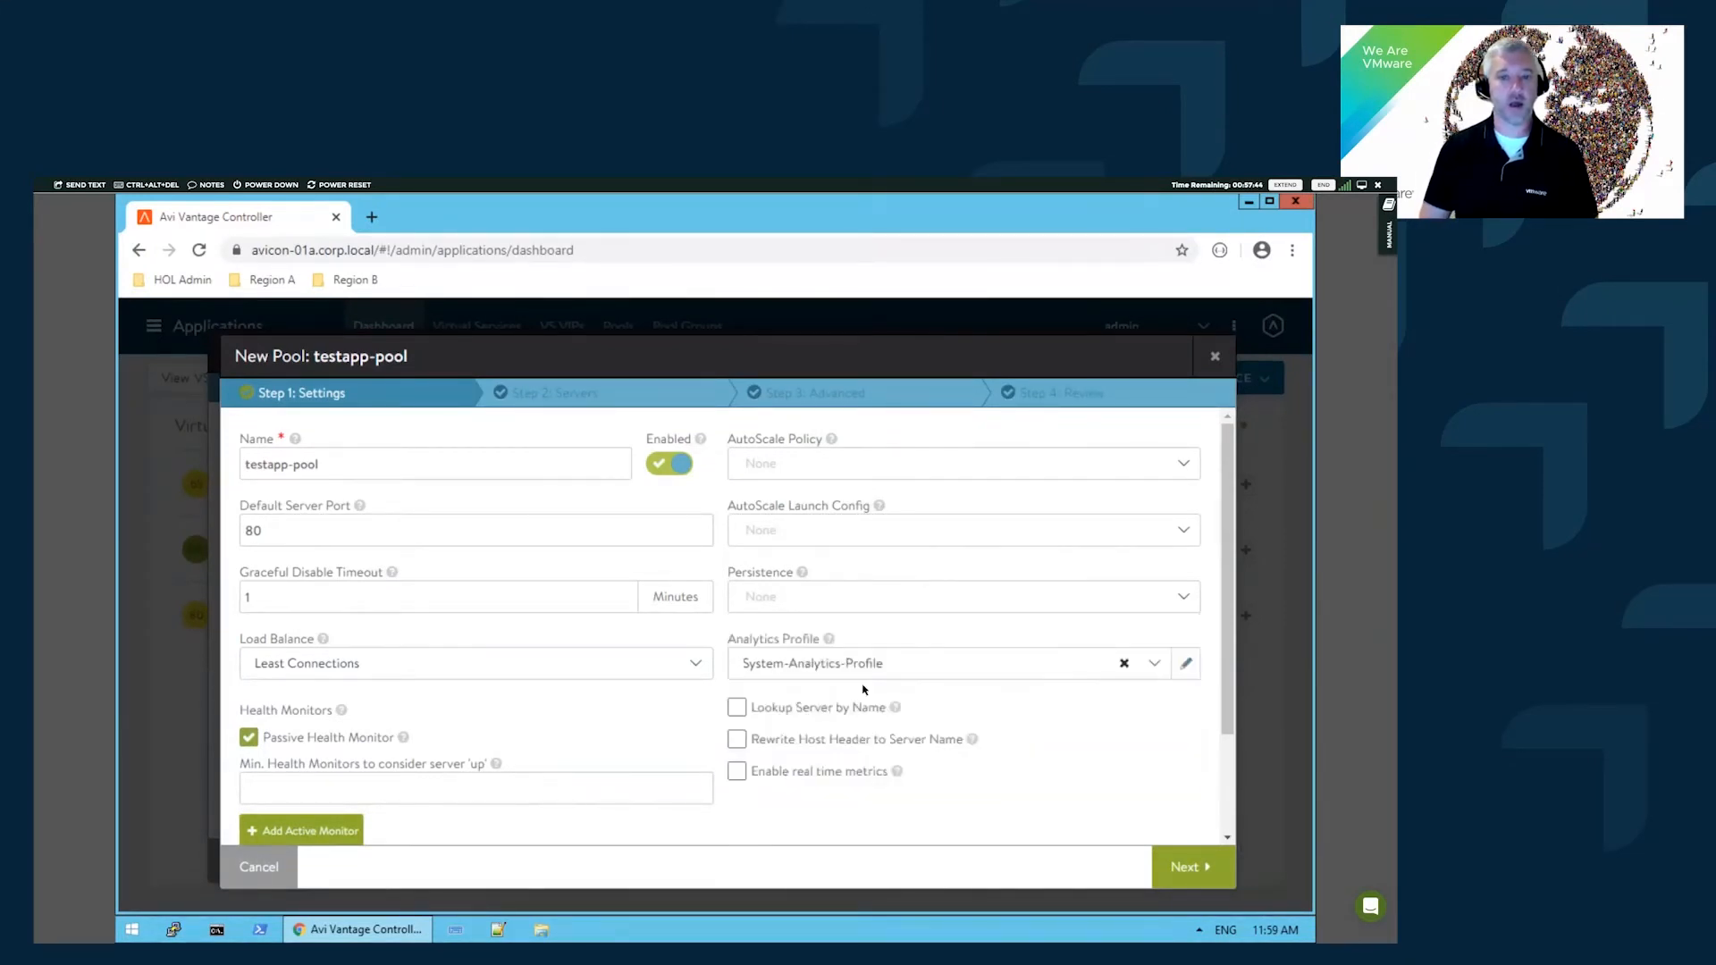
scroll(447, 771, "down", 1)
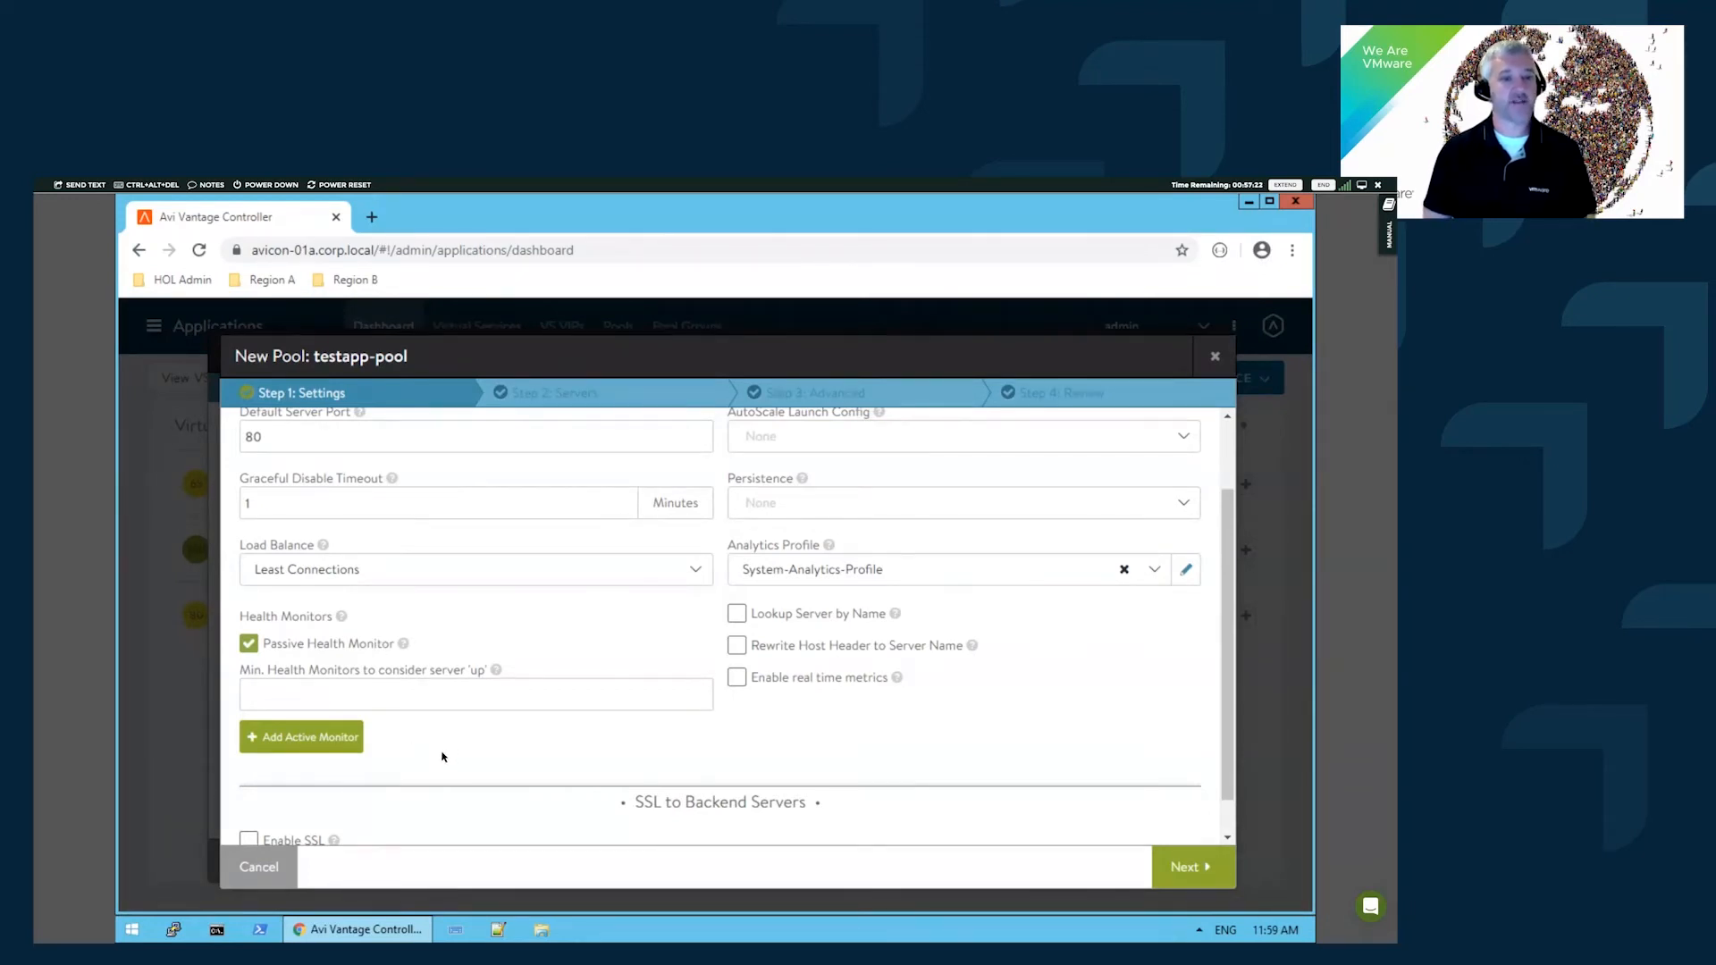
- Add a System-TCP active health monitor to the pool
left_click(353, 742)
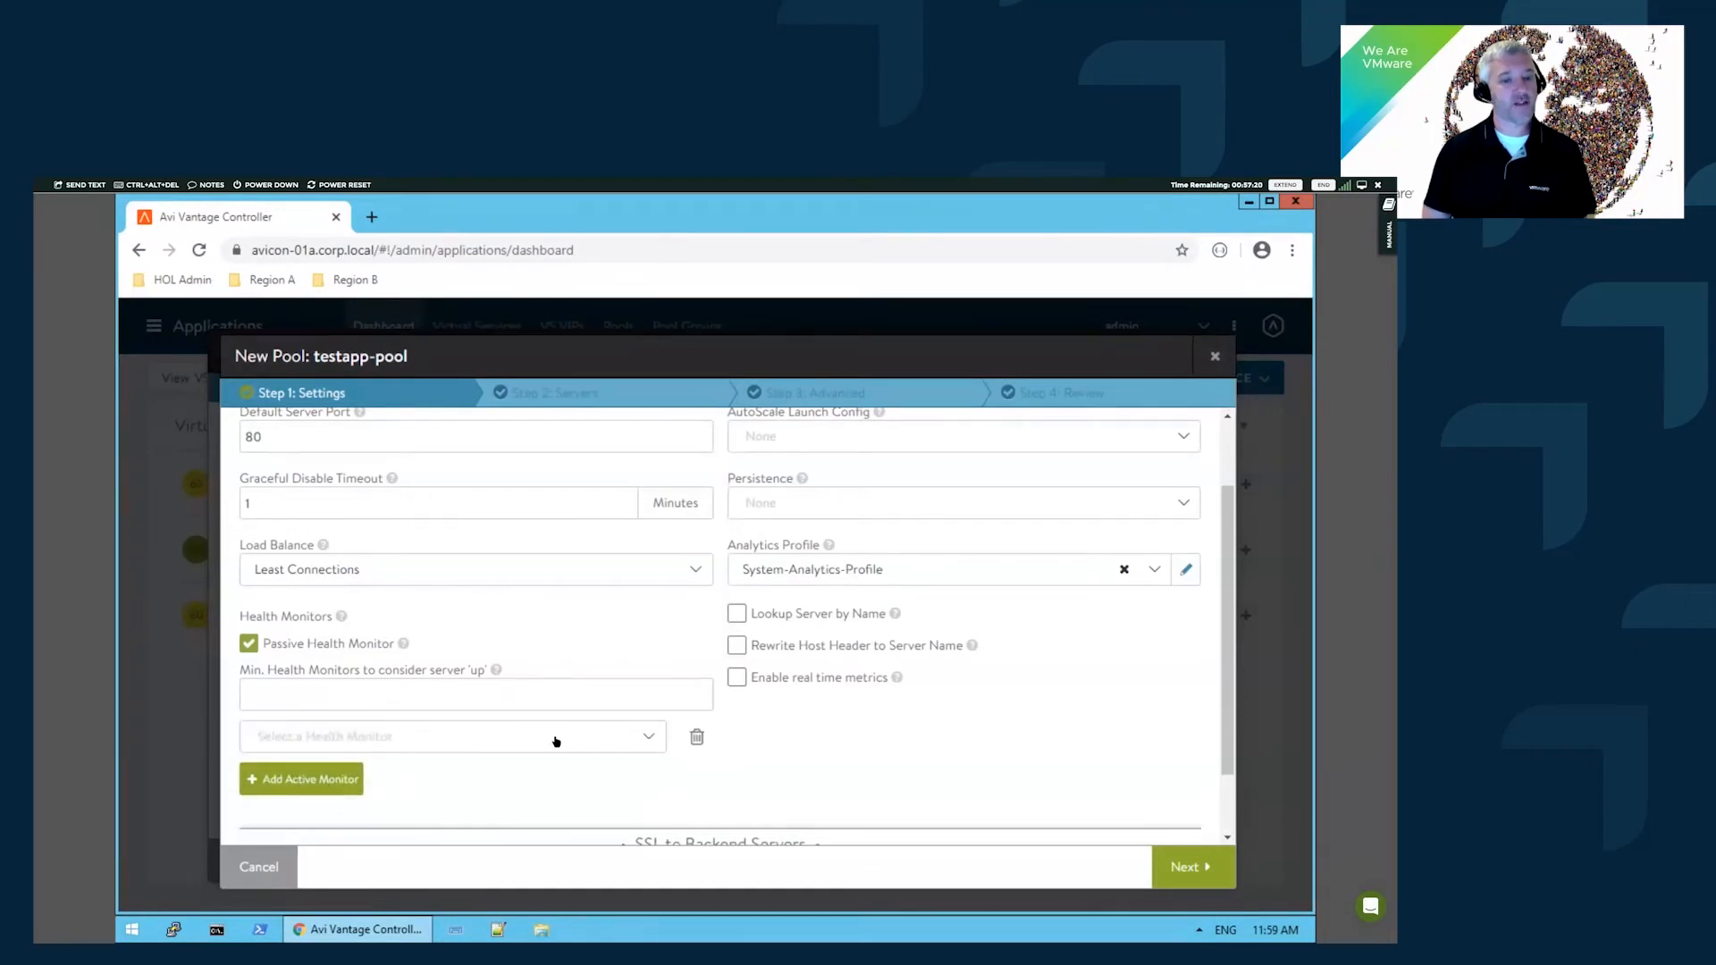
left_click(647, 741)
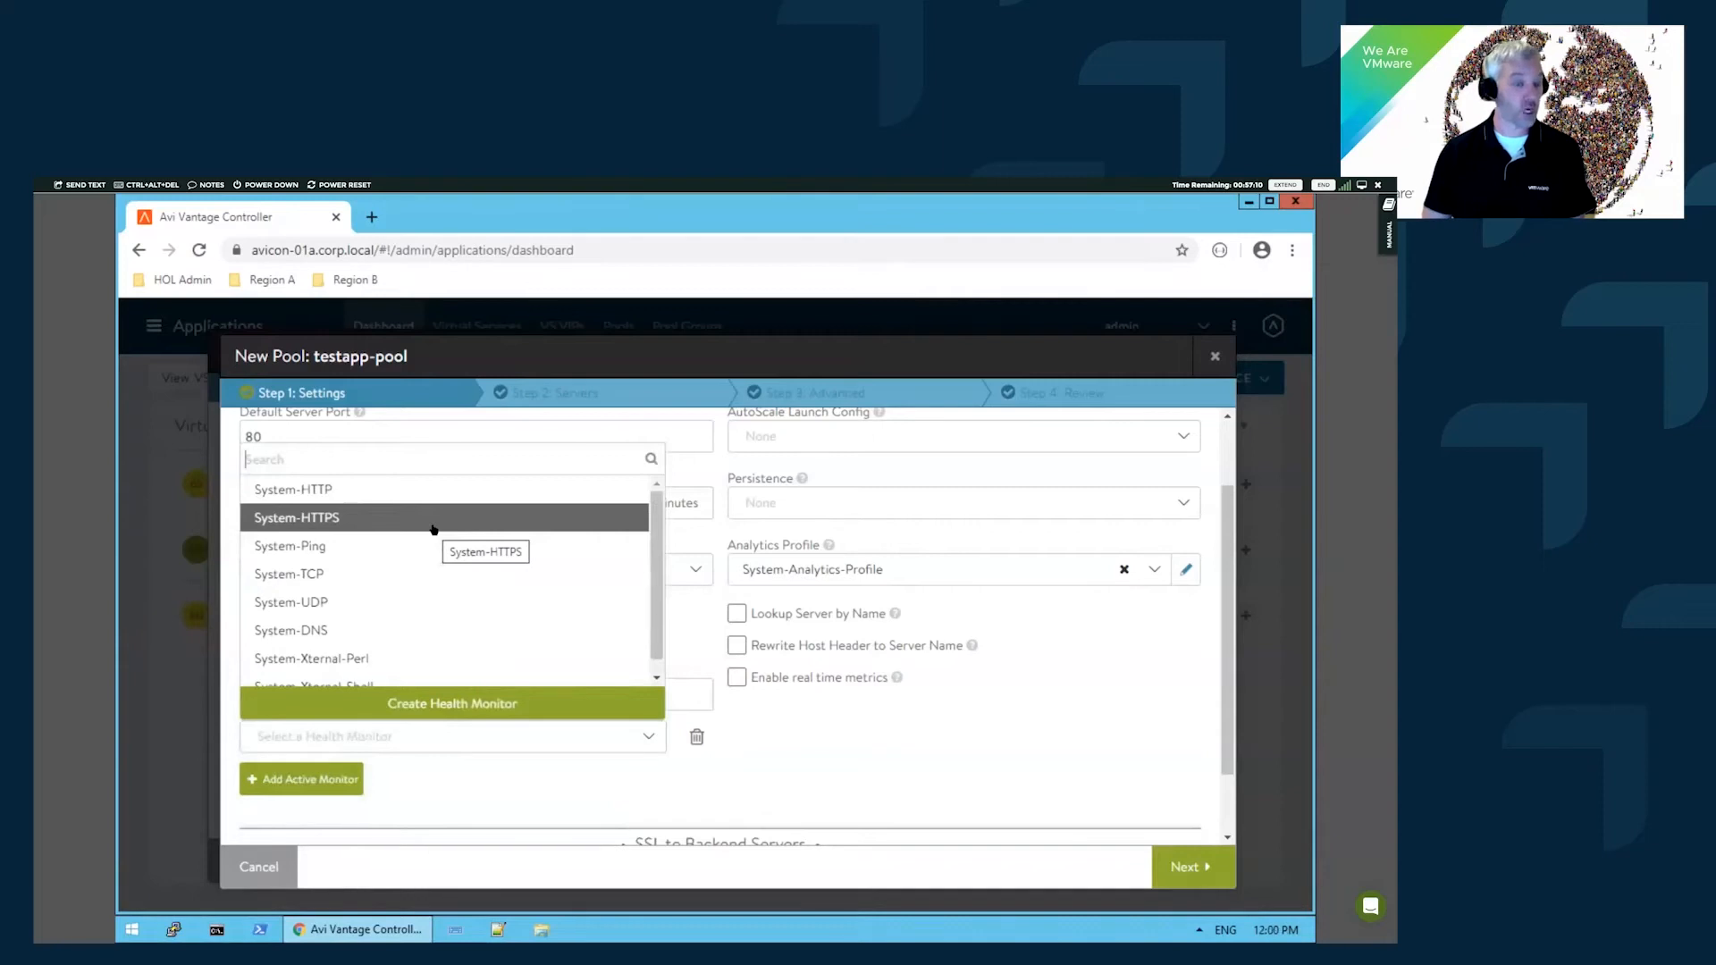
left_click(342, 574)
scroll(929, 722, "up", 1)
scroll(954, 686, "down", 1)
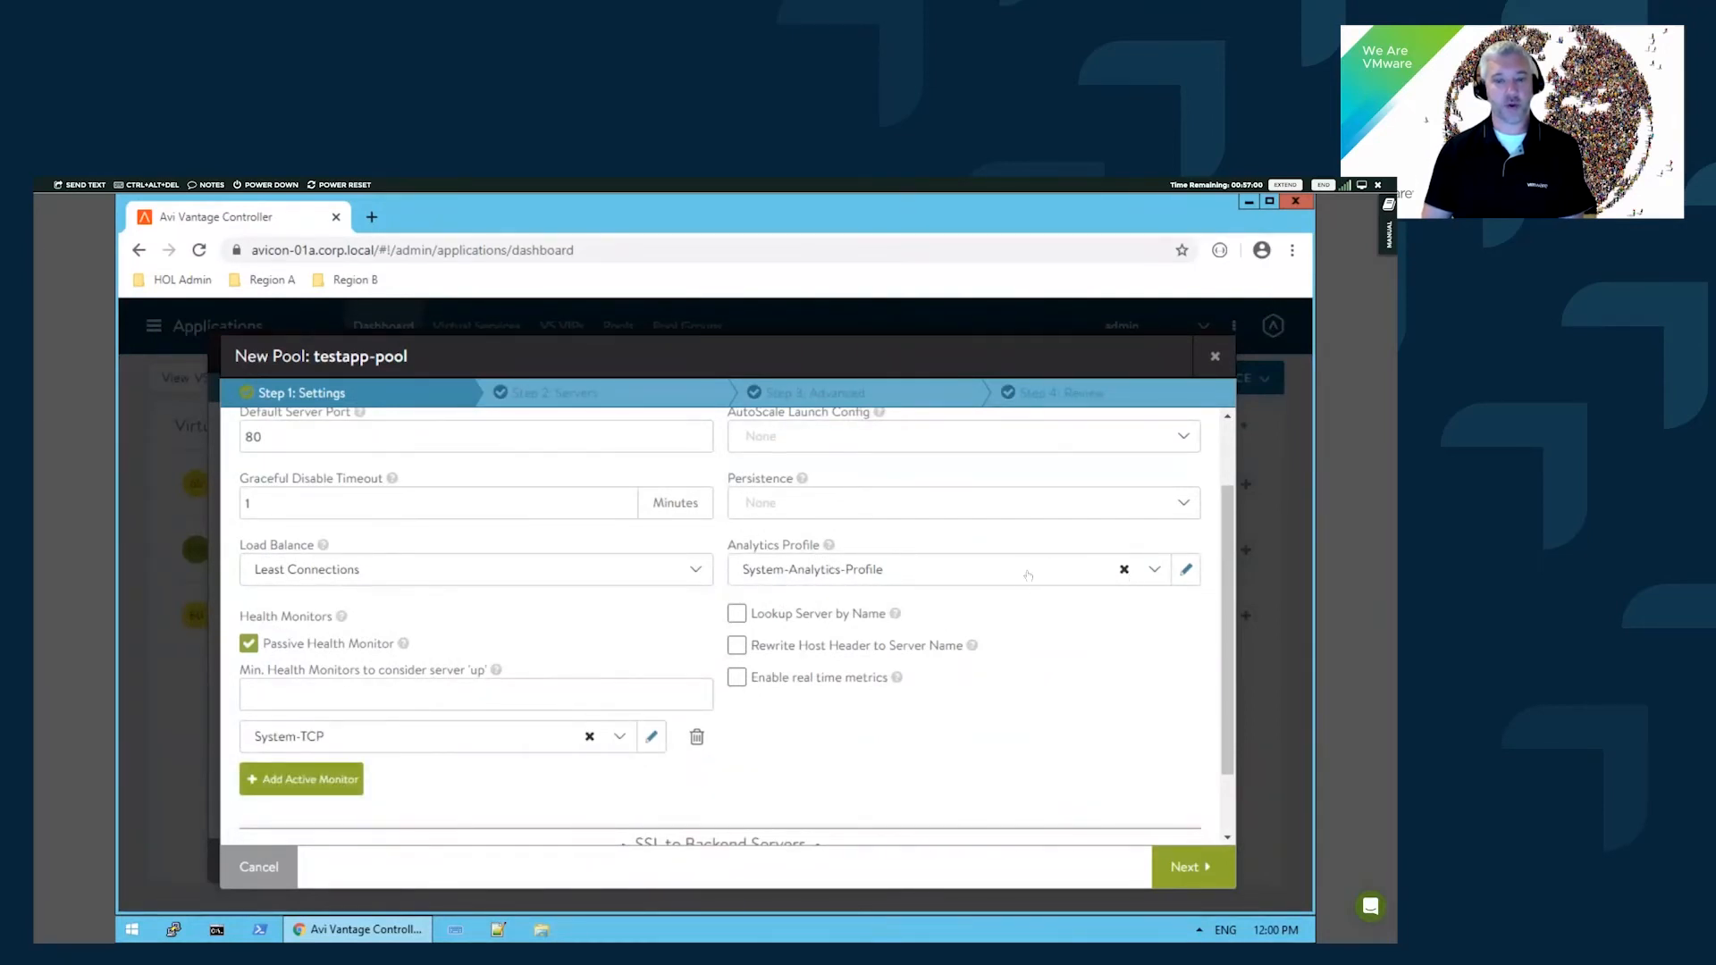
scroll(1025, 654, "down", 1)
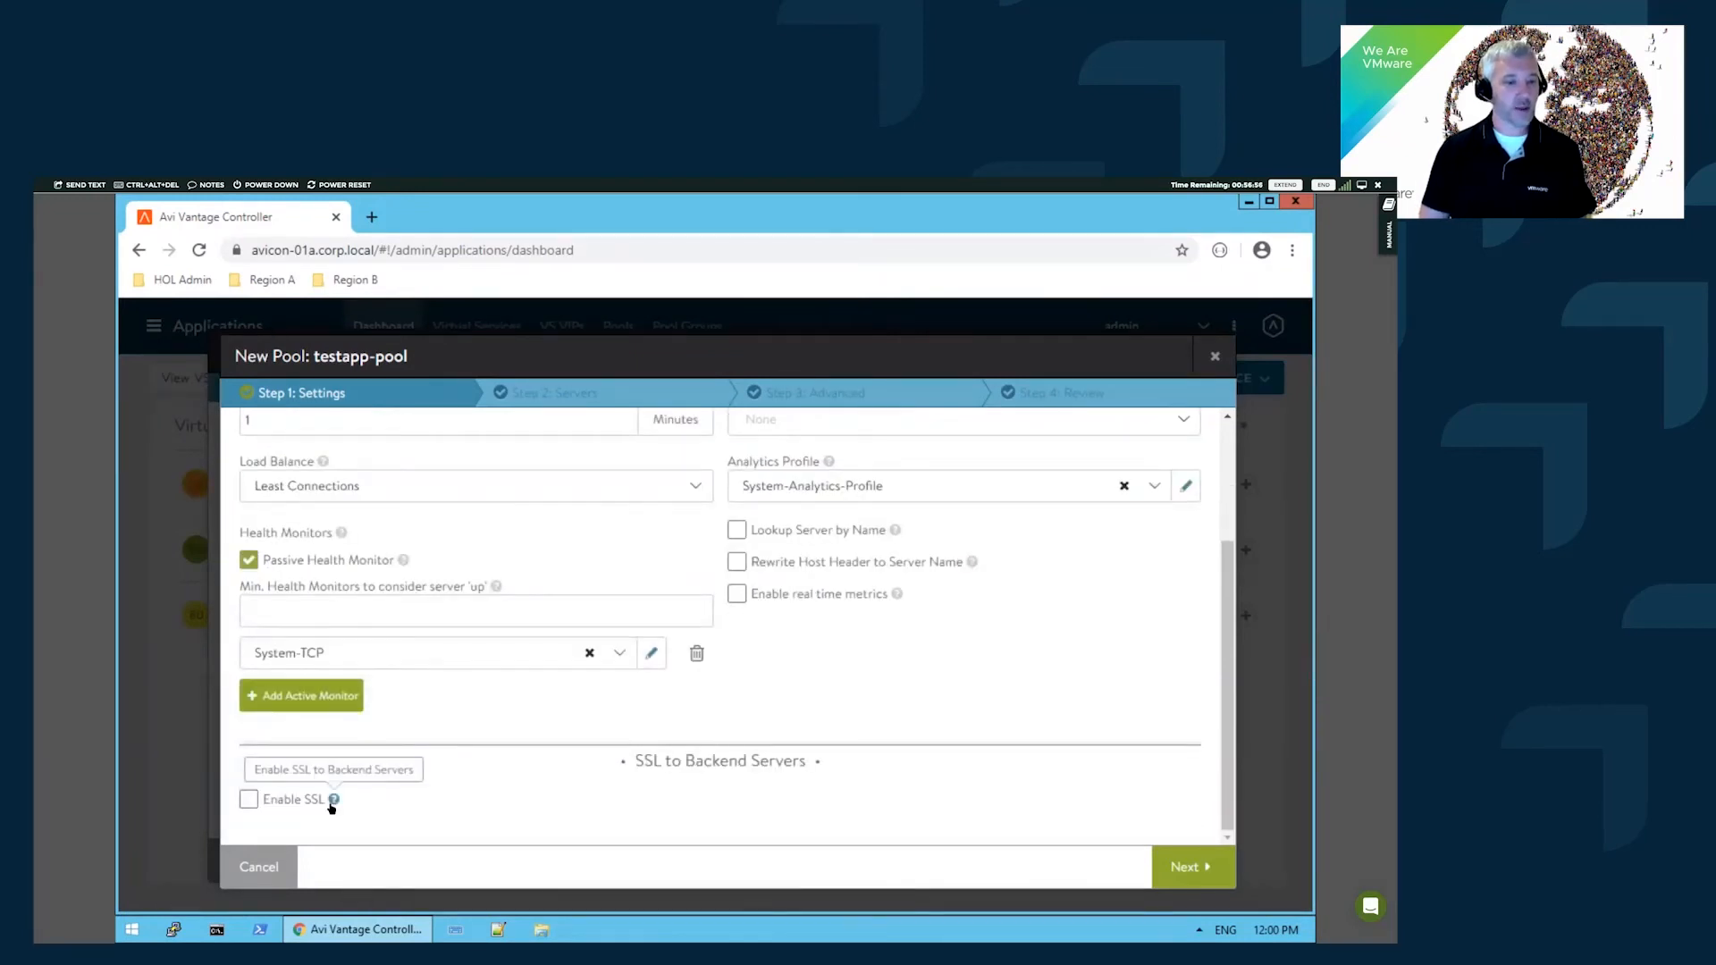
- Try backend SSL and its profile options, then turn backend SSL back off
left_click(249, 799)
scroll(483, 767, "down", 2)
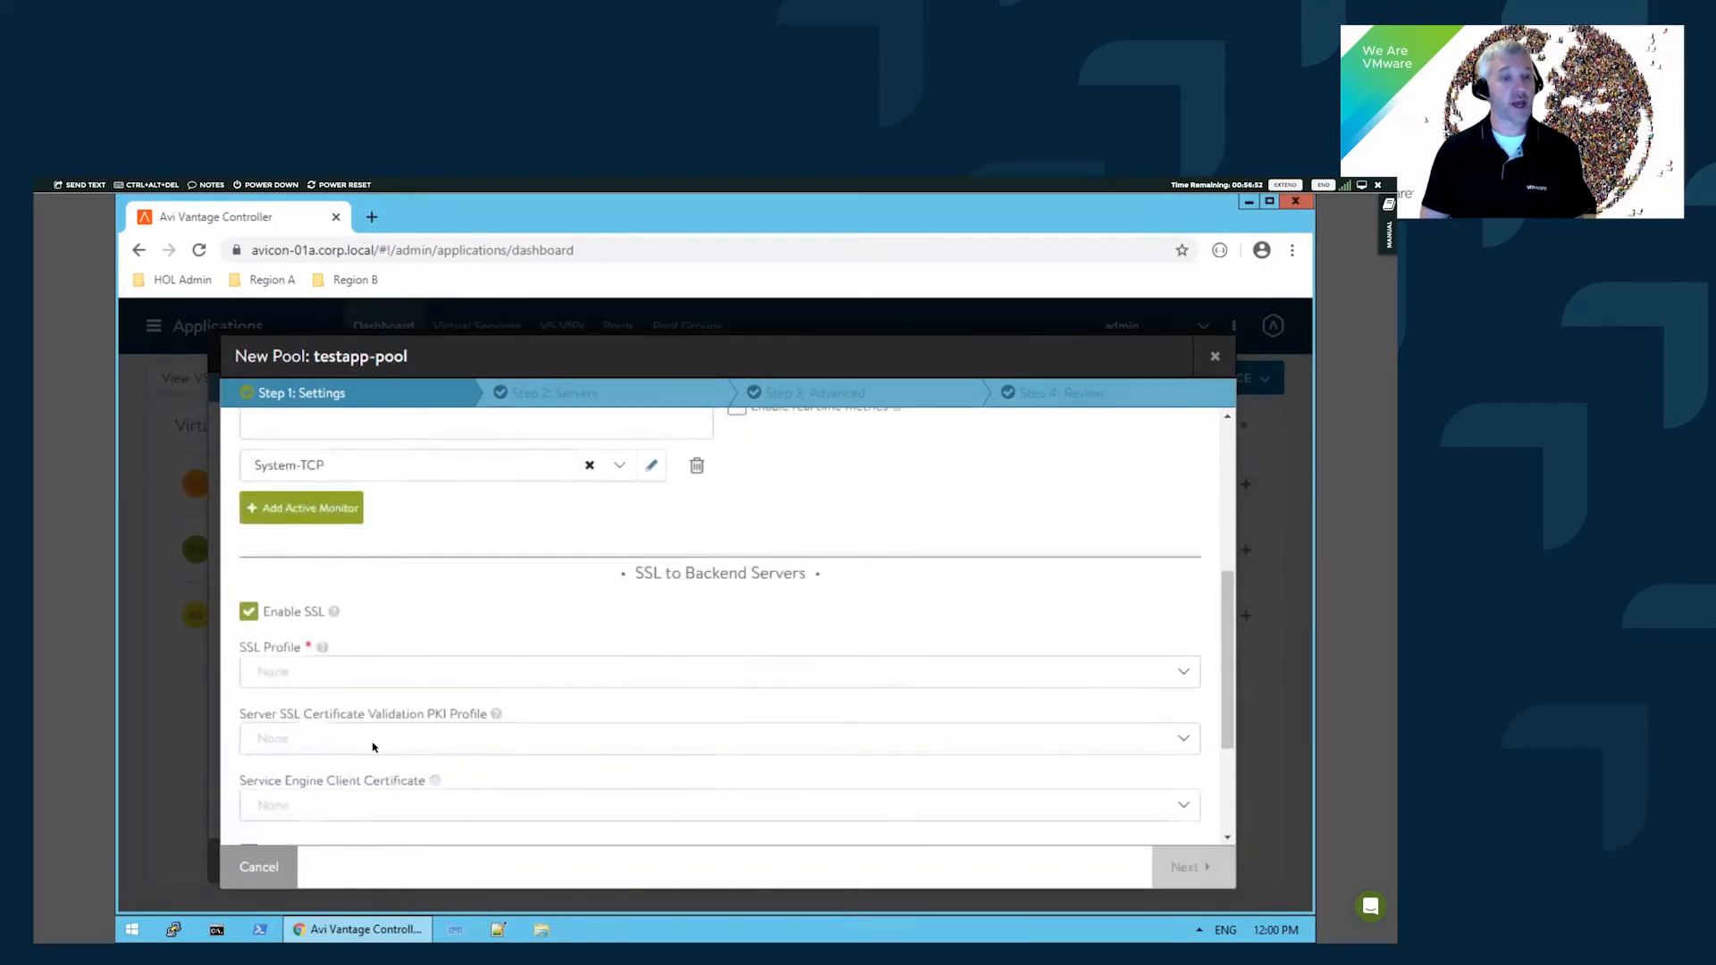
left_click(382, 673)
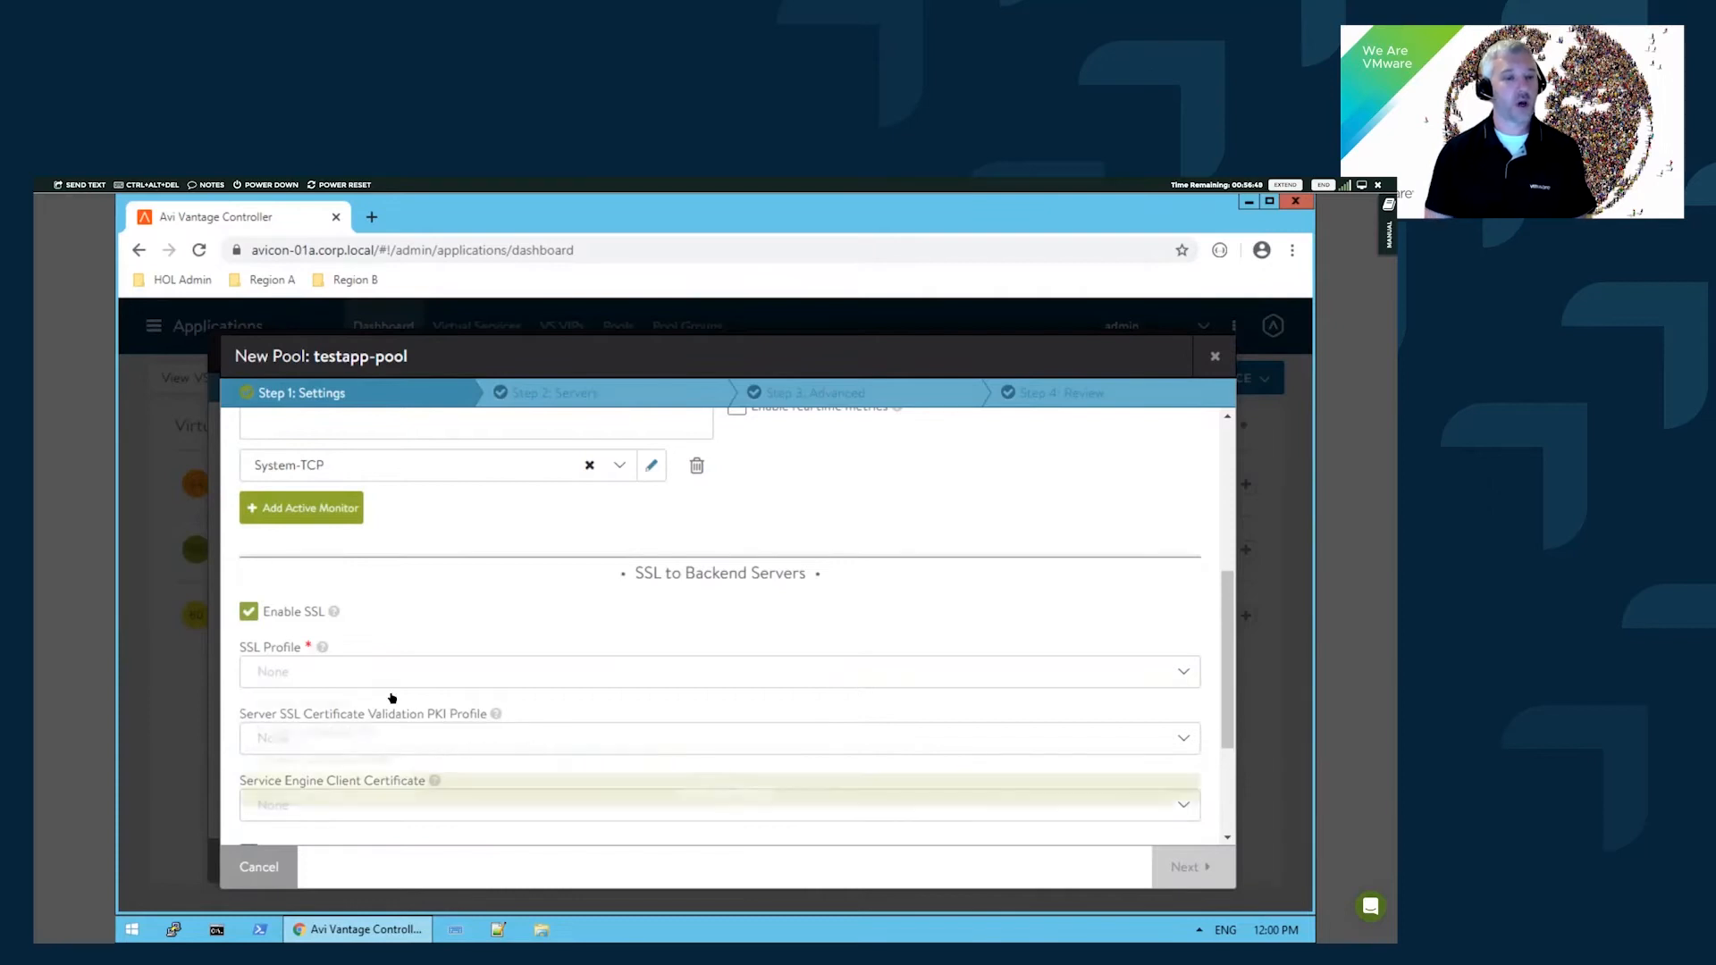
left_click(418, 642)
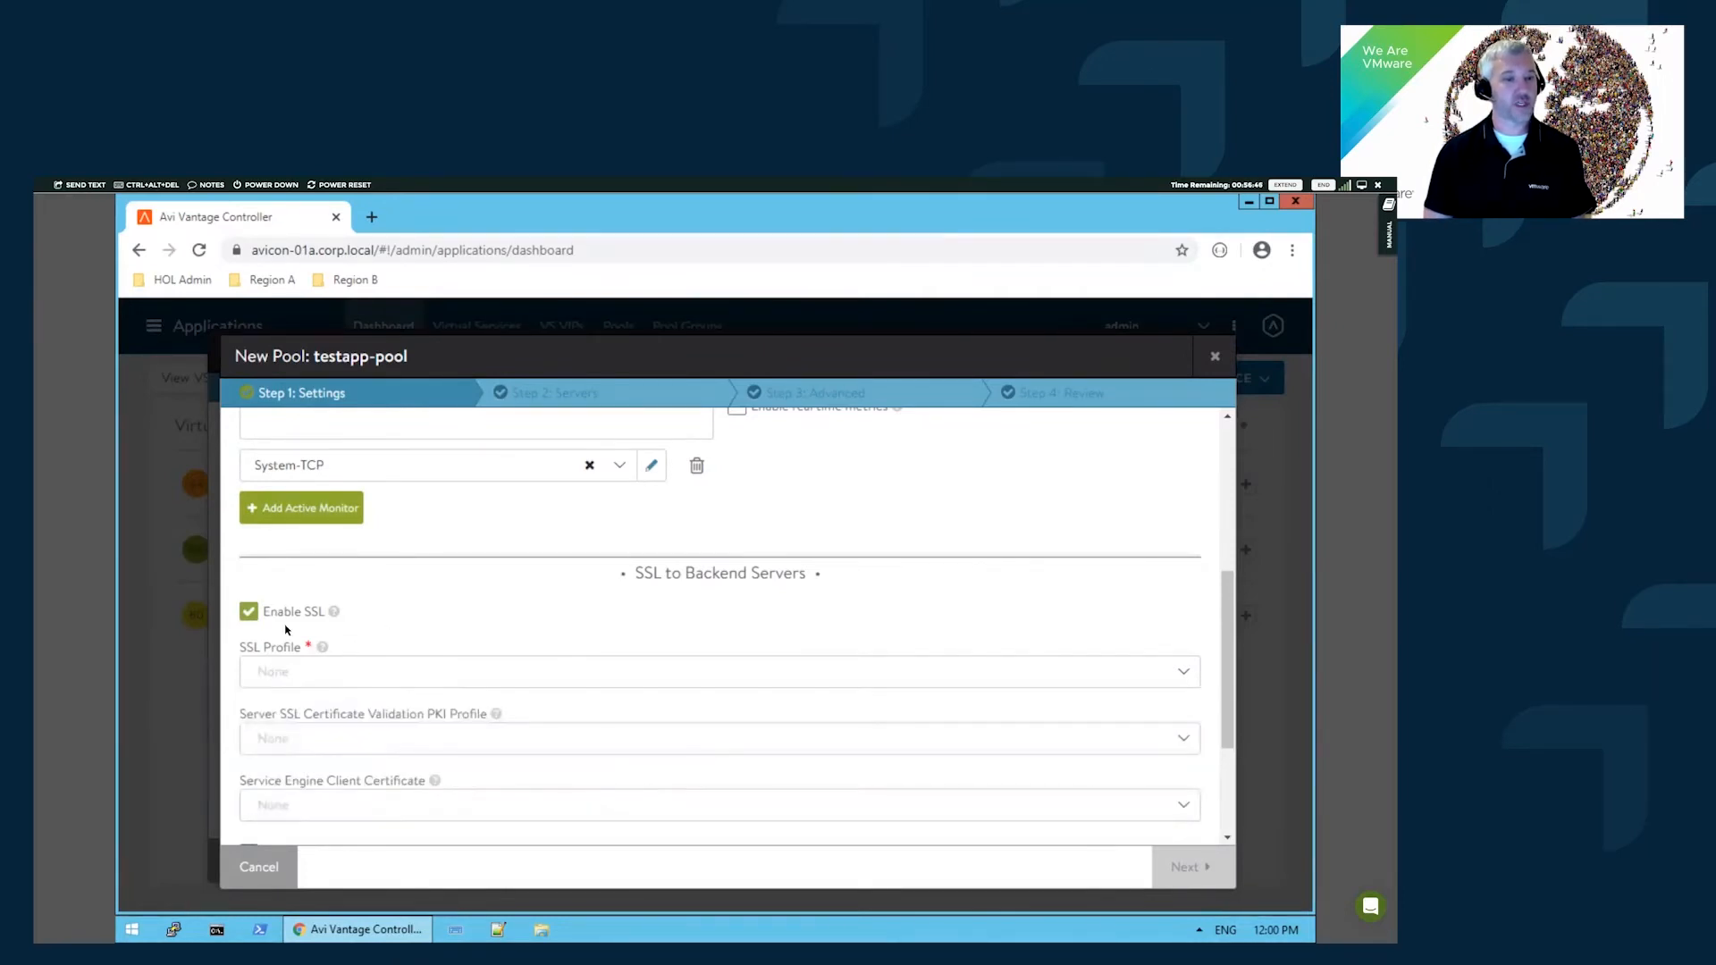
left_click(249, 612)
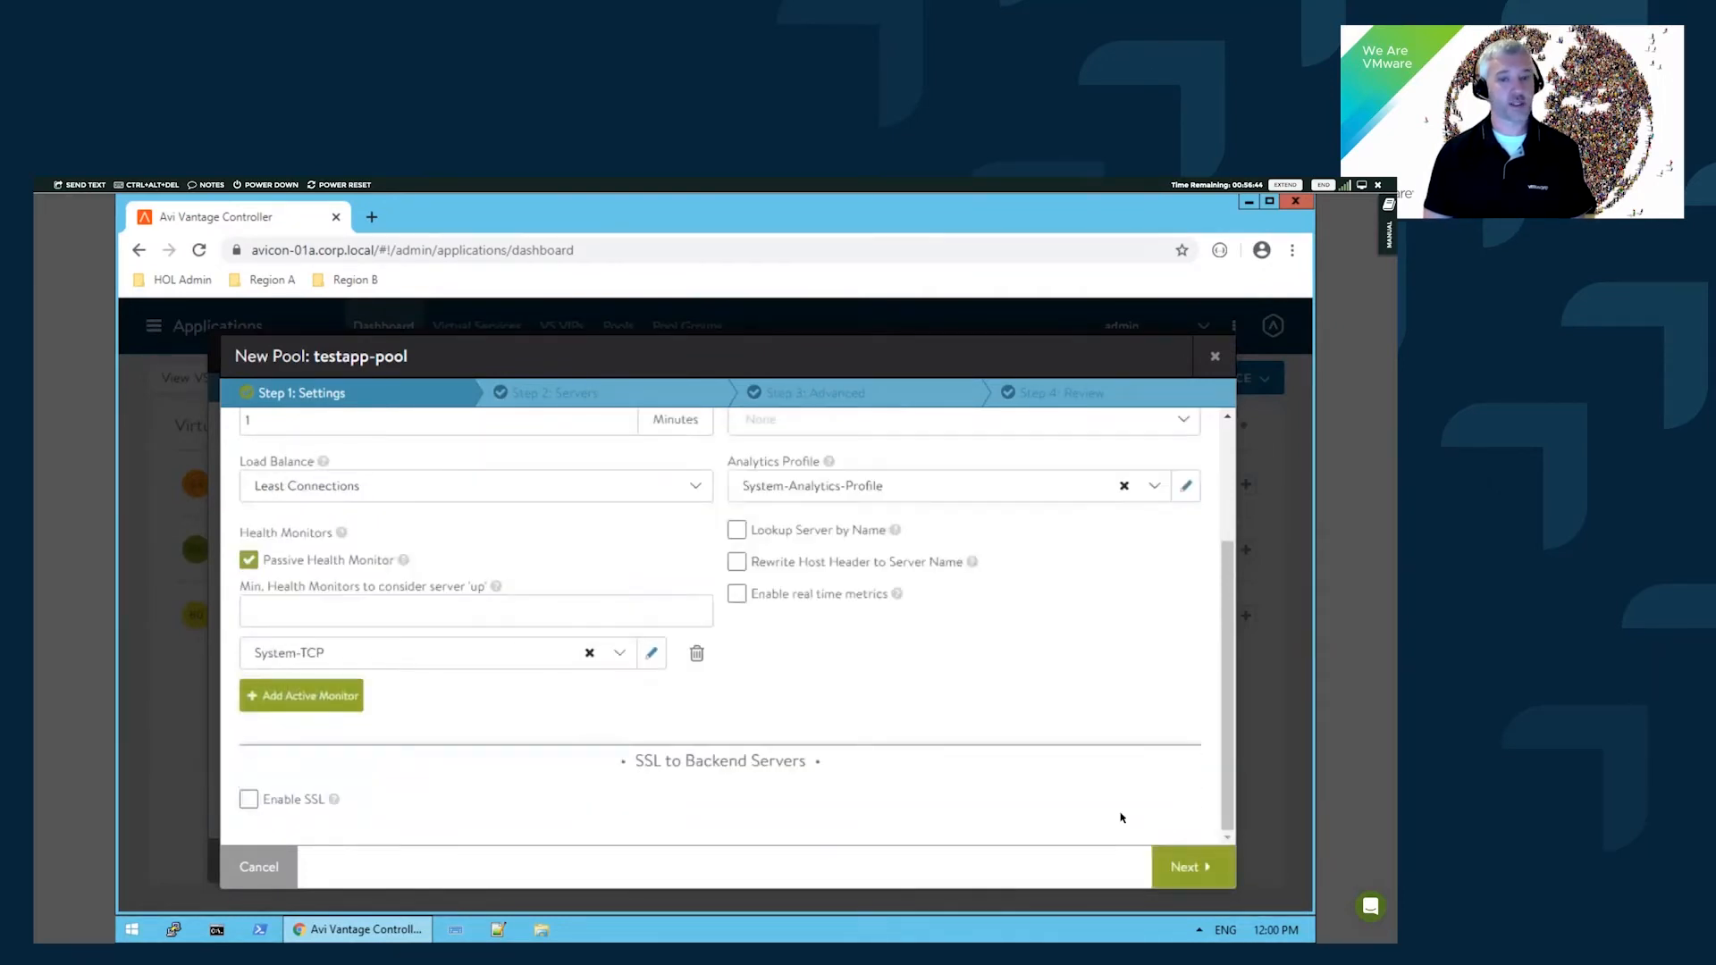
- Add k8sworker-01a and k8sworker-02a from the APP_Region01A network as pool servers
left_click(1202, 872)
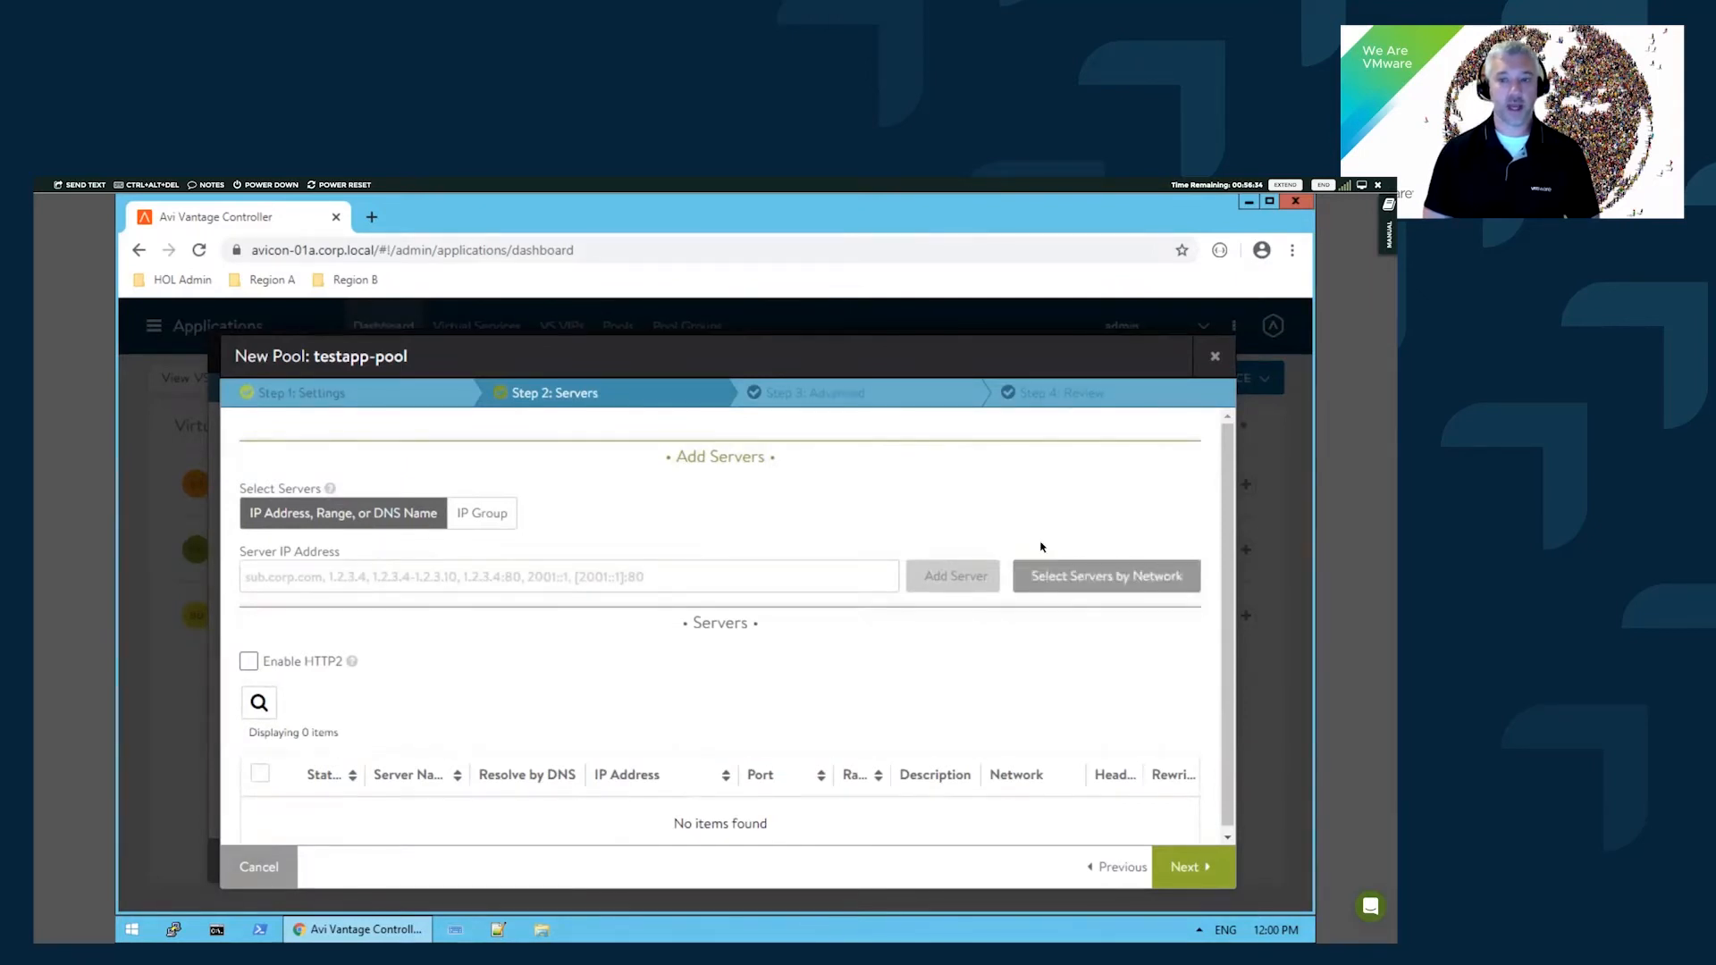
left_click(1134, 578)
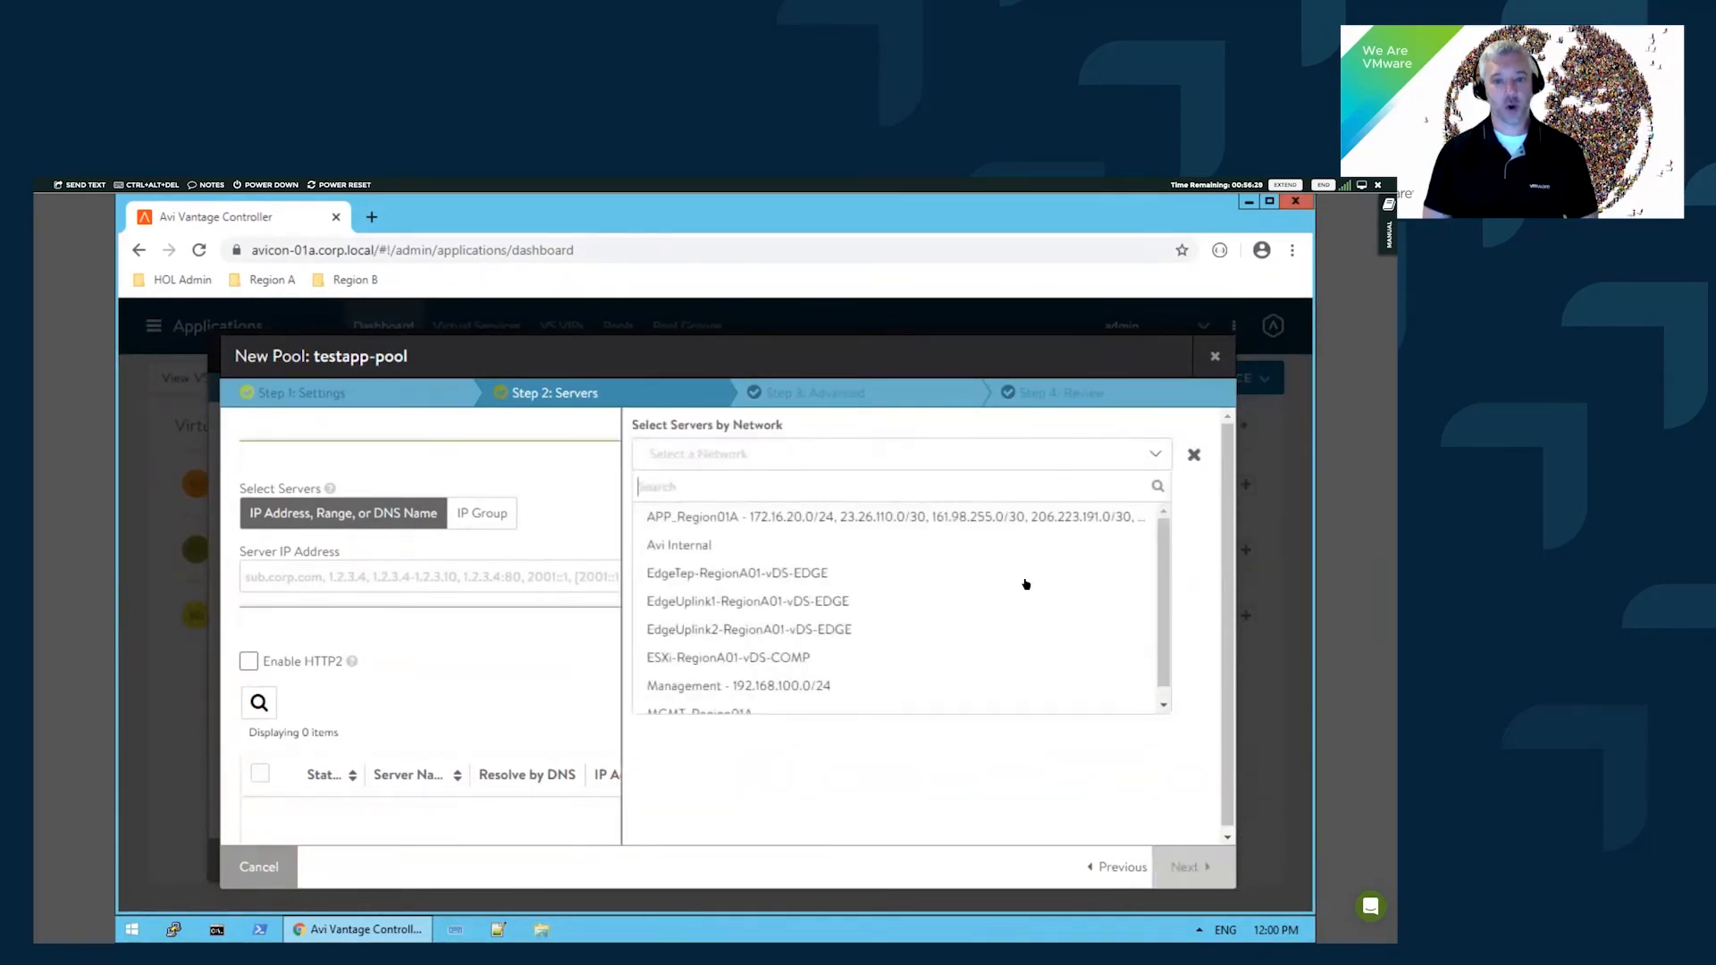
scroll(960, 638, "down", 3)
scroll(961, 638, "down", 1)
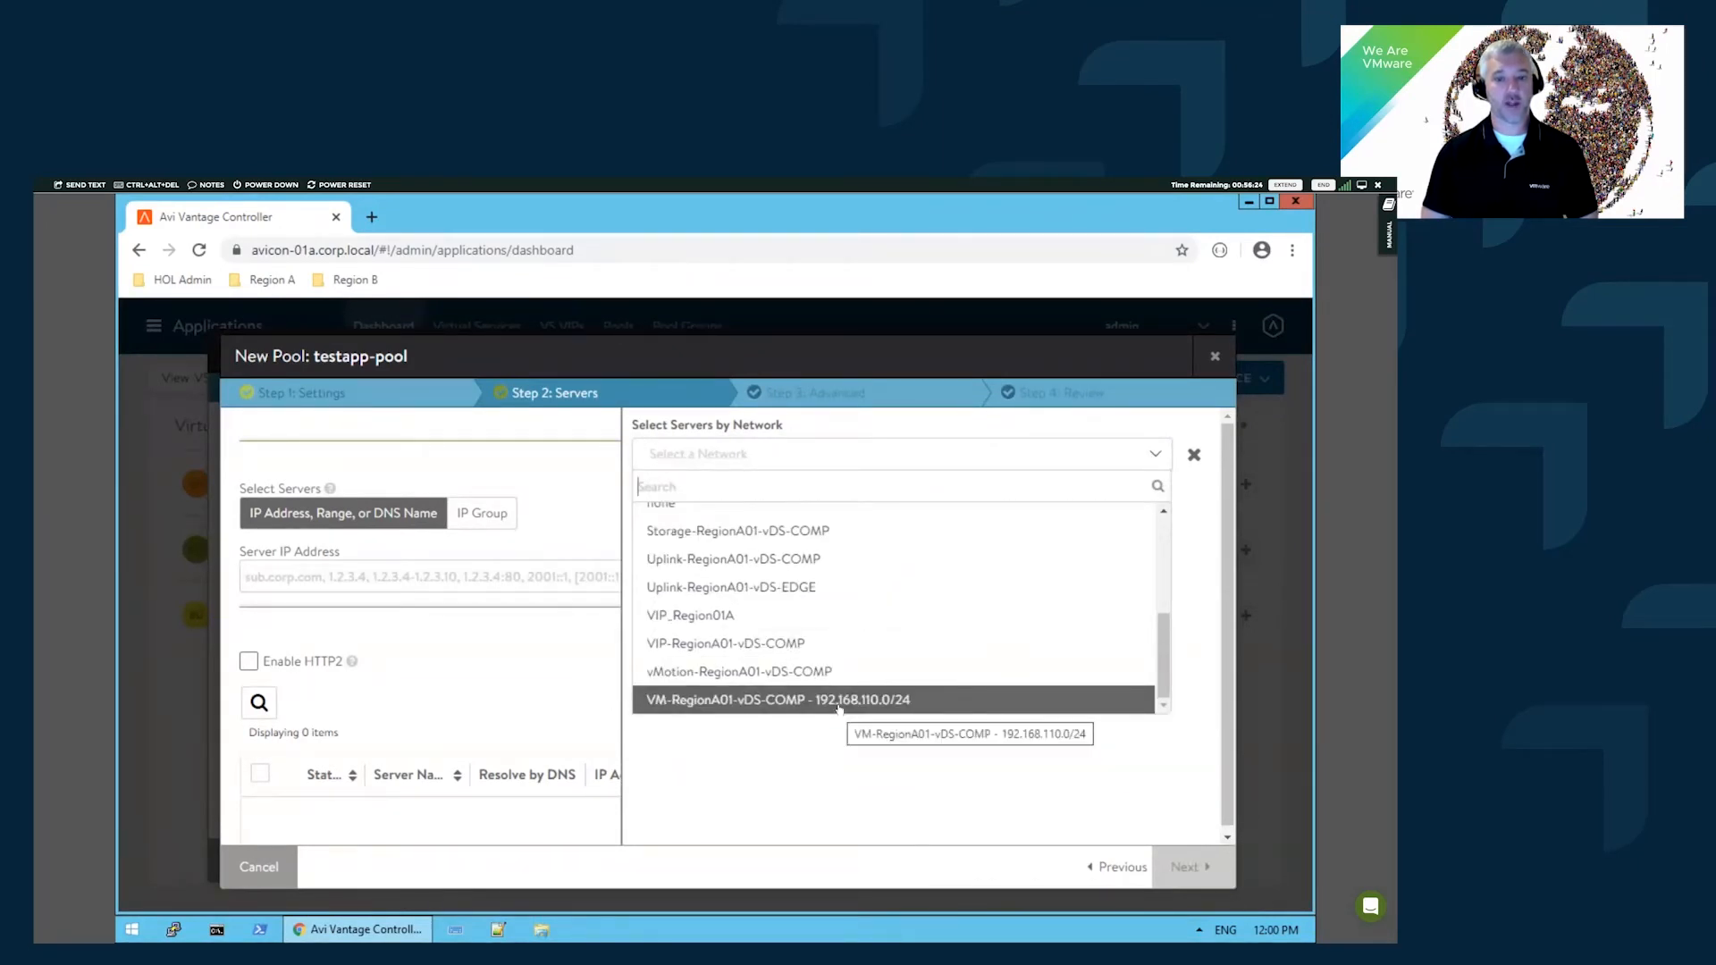
left_click(982, 702)
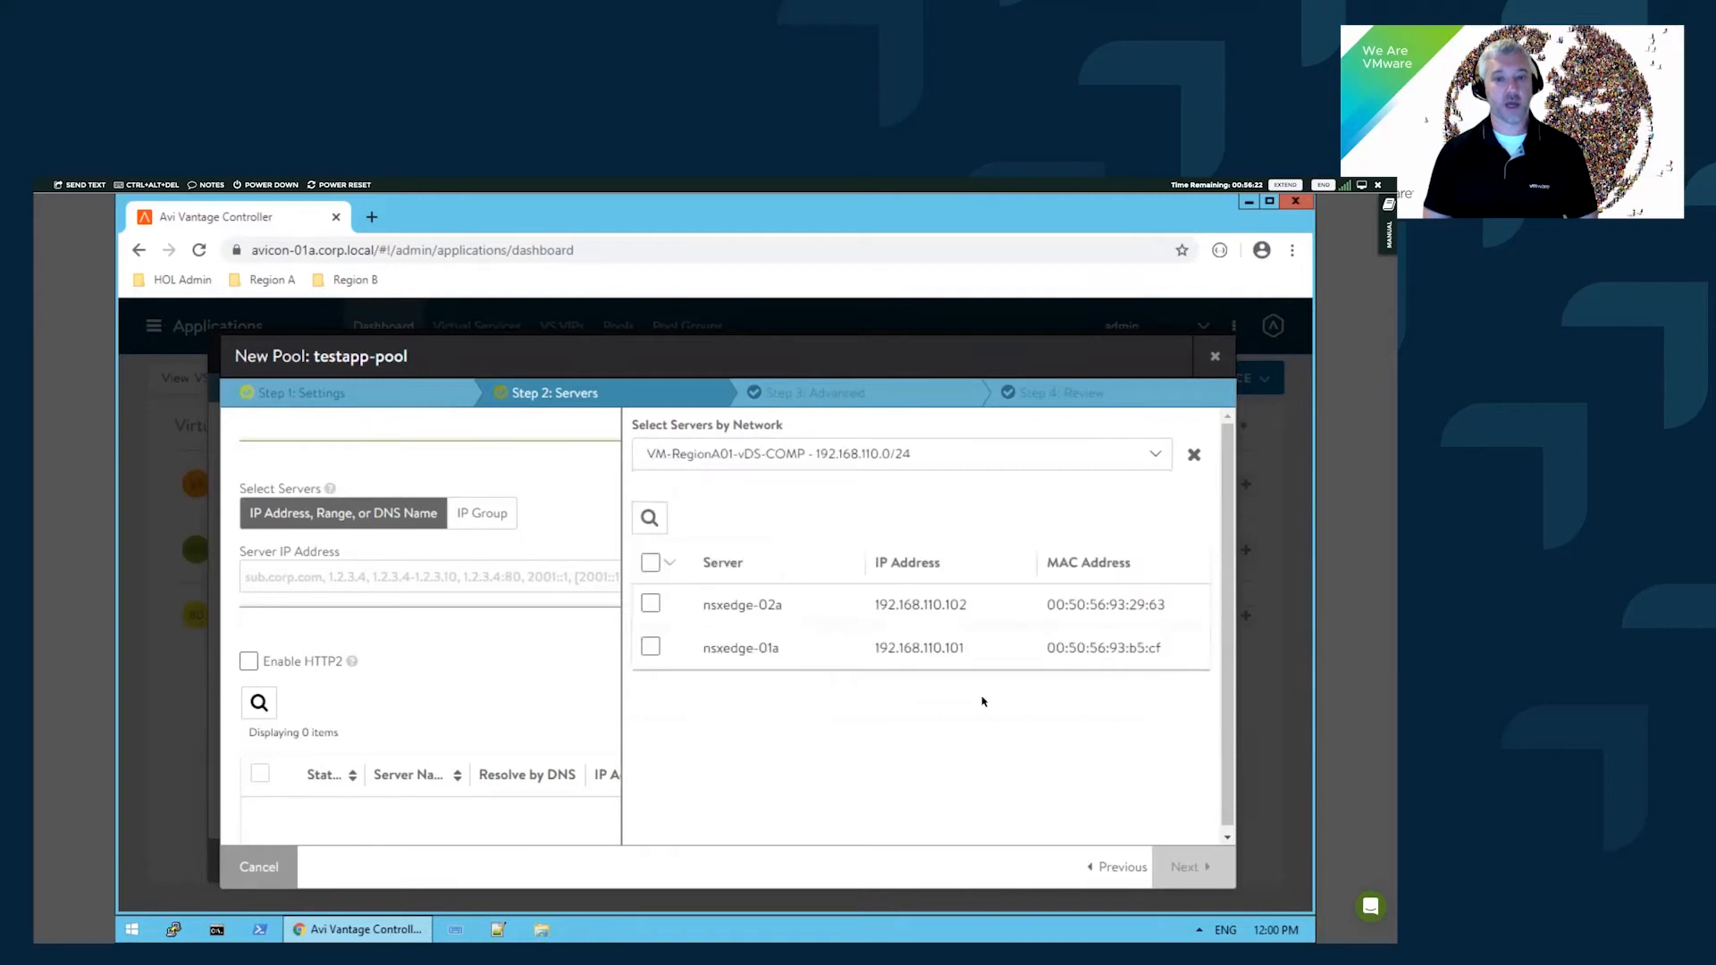
left_click(941, 453)
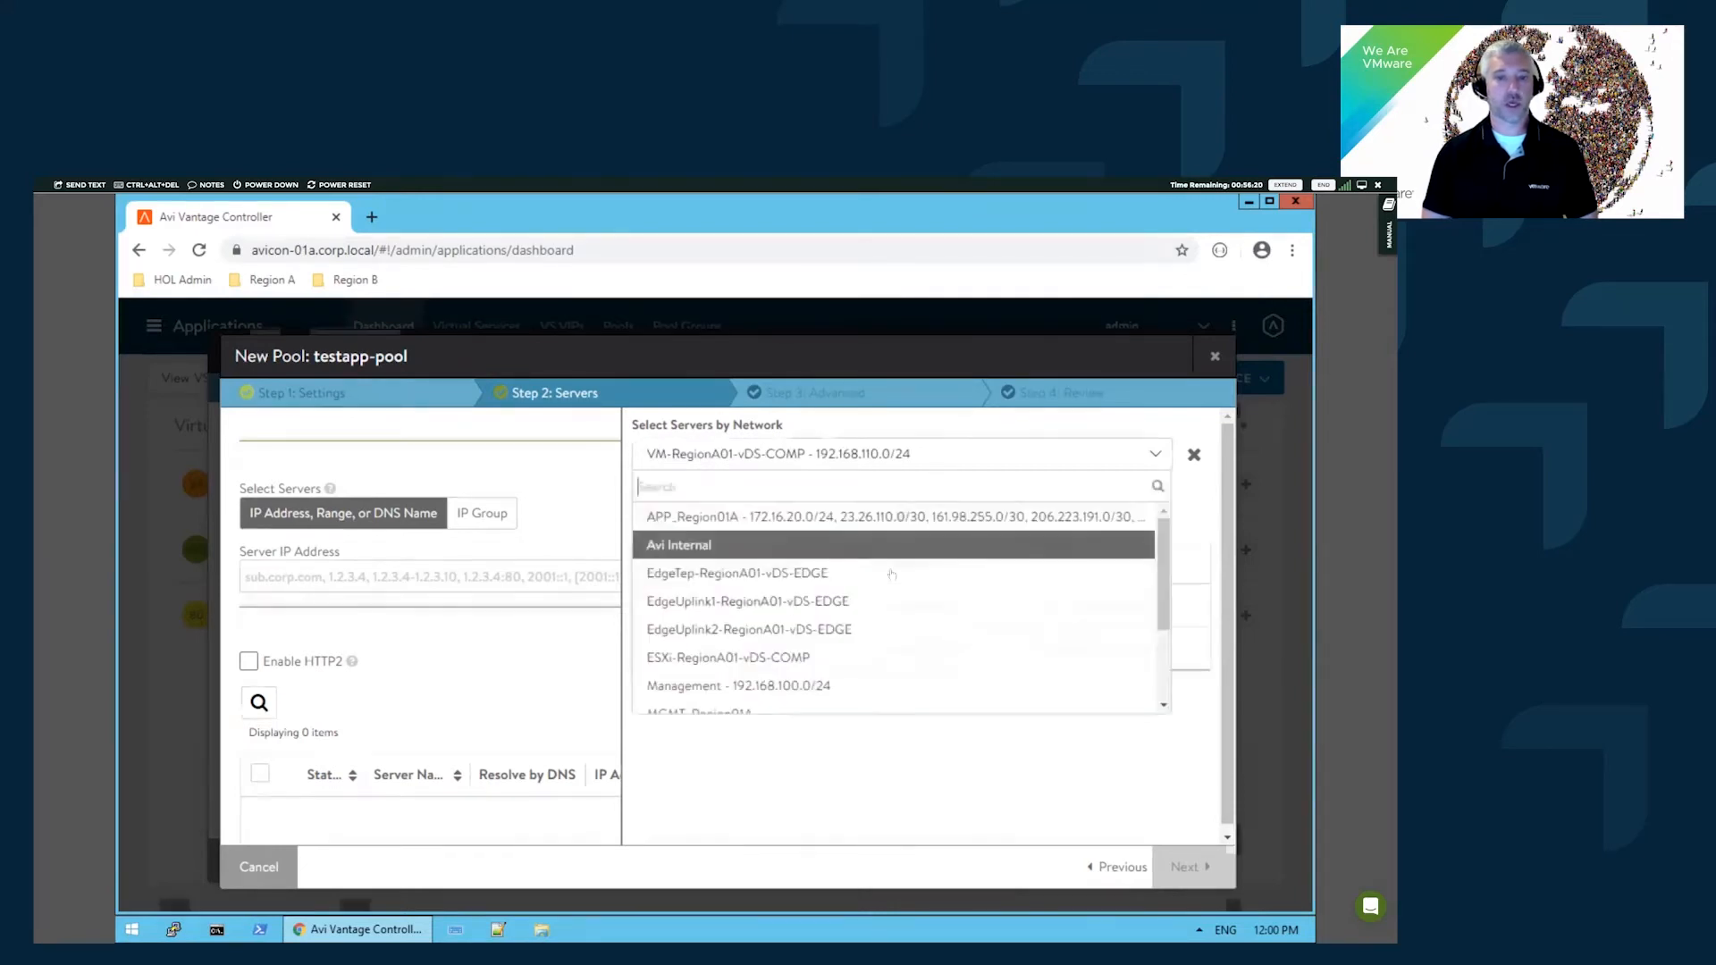
left_click(787, 516)
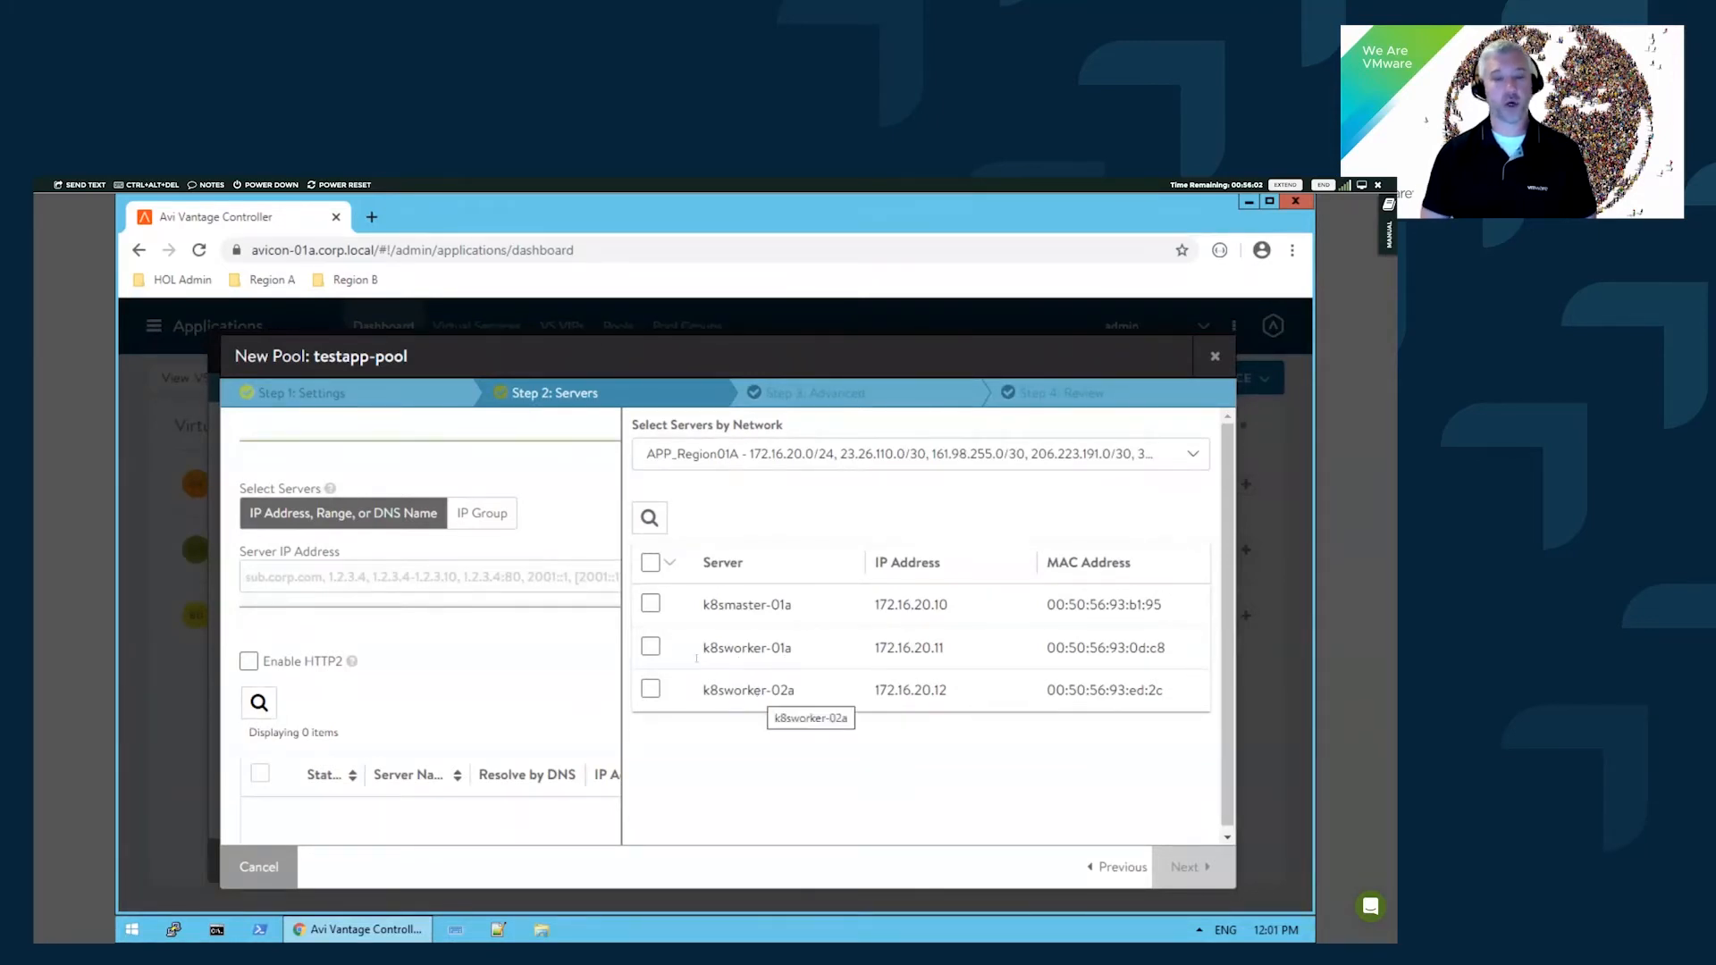
left_click(650, 689)
left_click(651, 647)
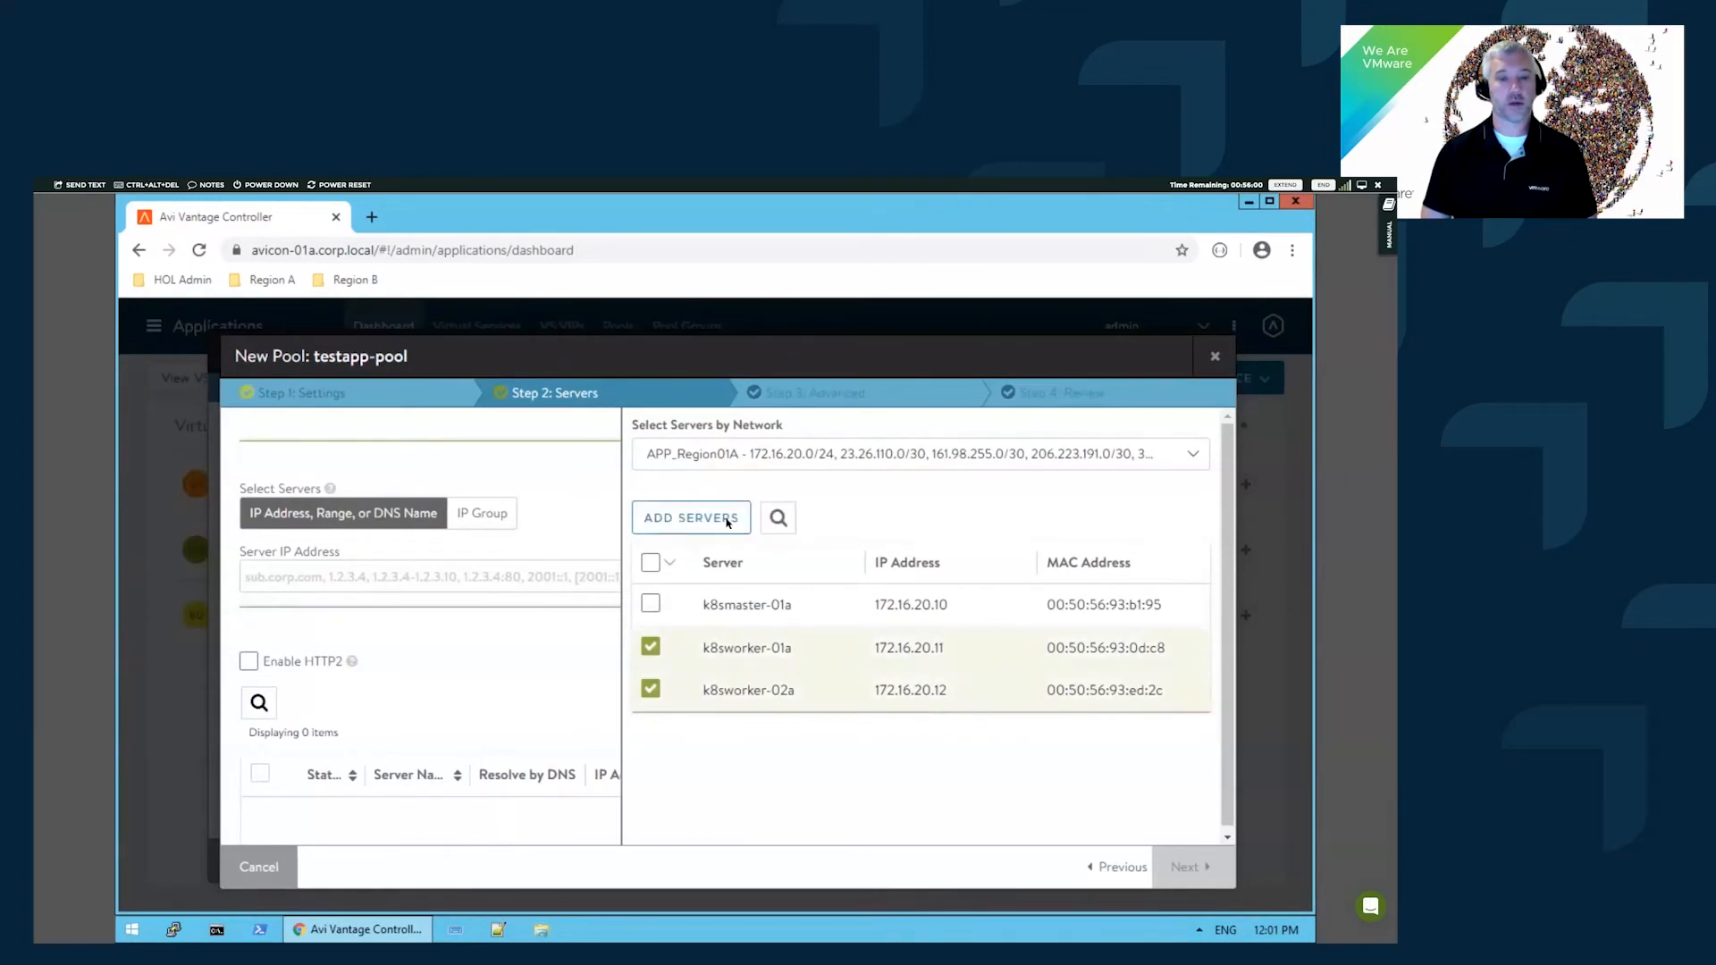
left_click(708, 522)
scroll(585, 785, "down", 1)
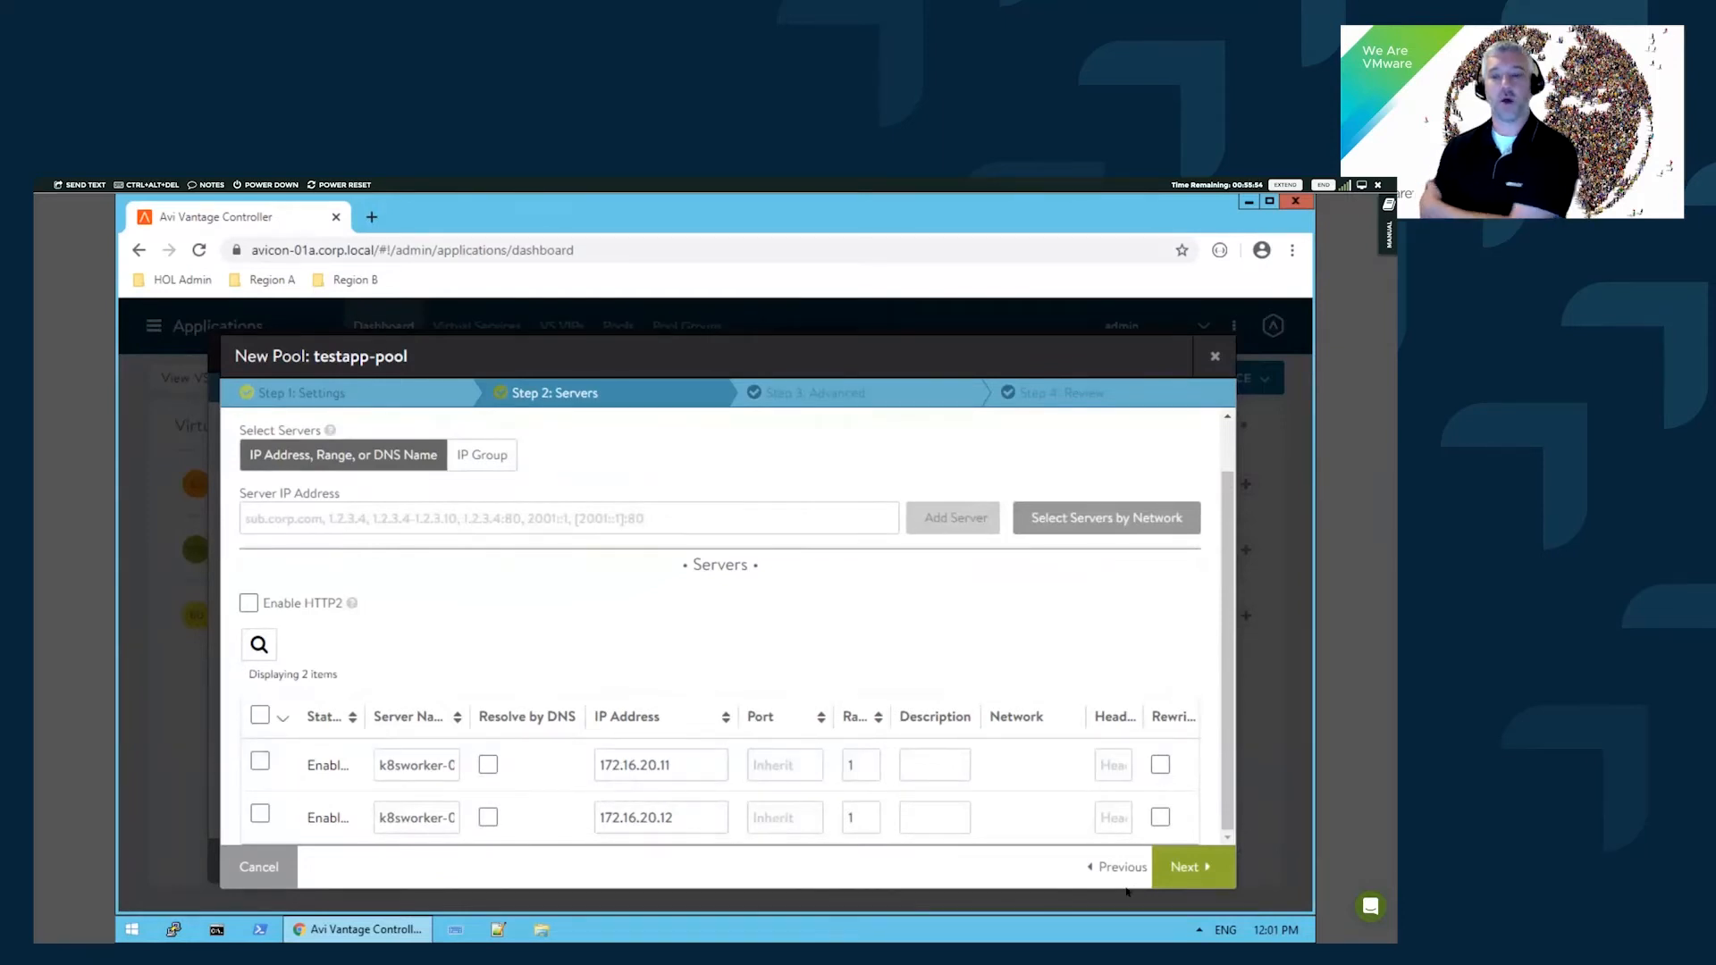
- Pass through the default advanced settings and review, then save testapp-pool
left_click(1178, 867)
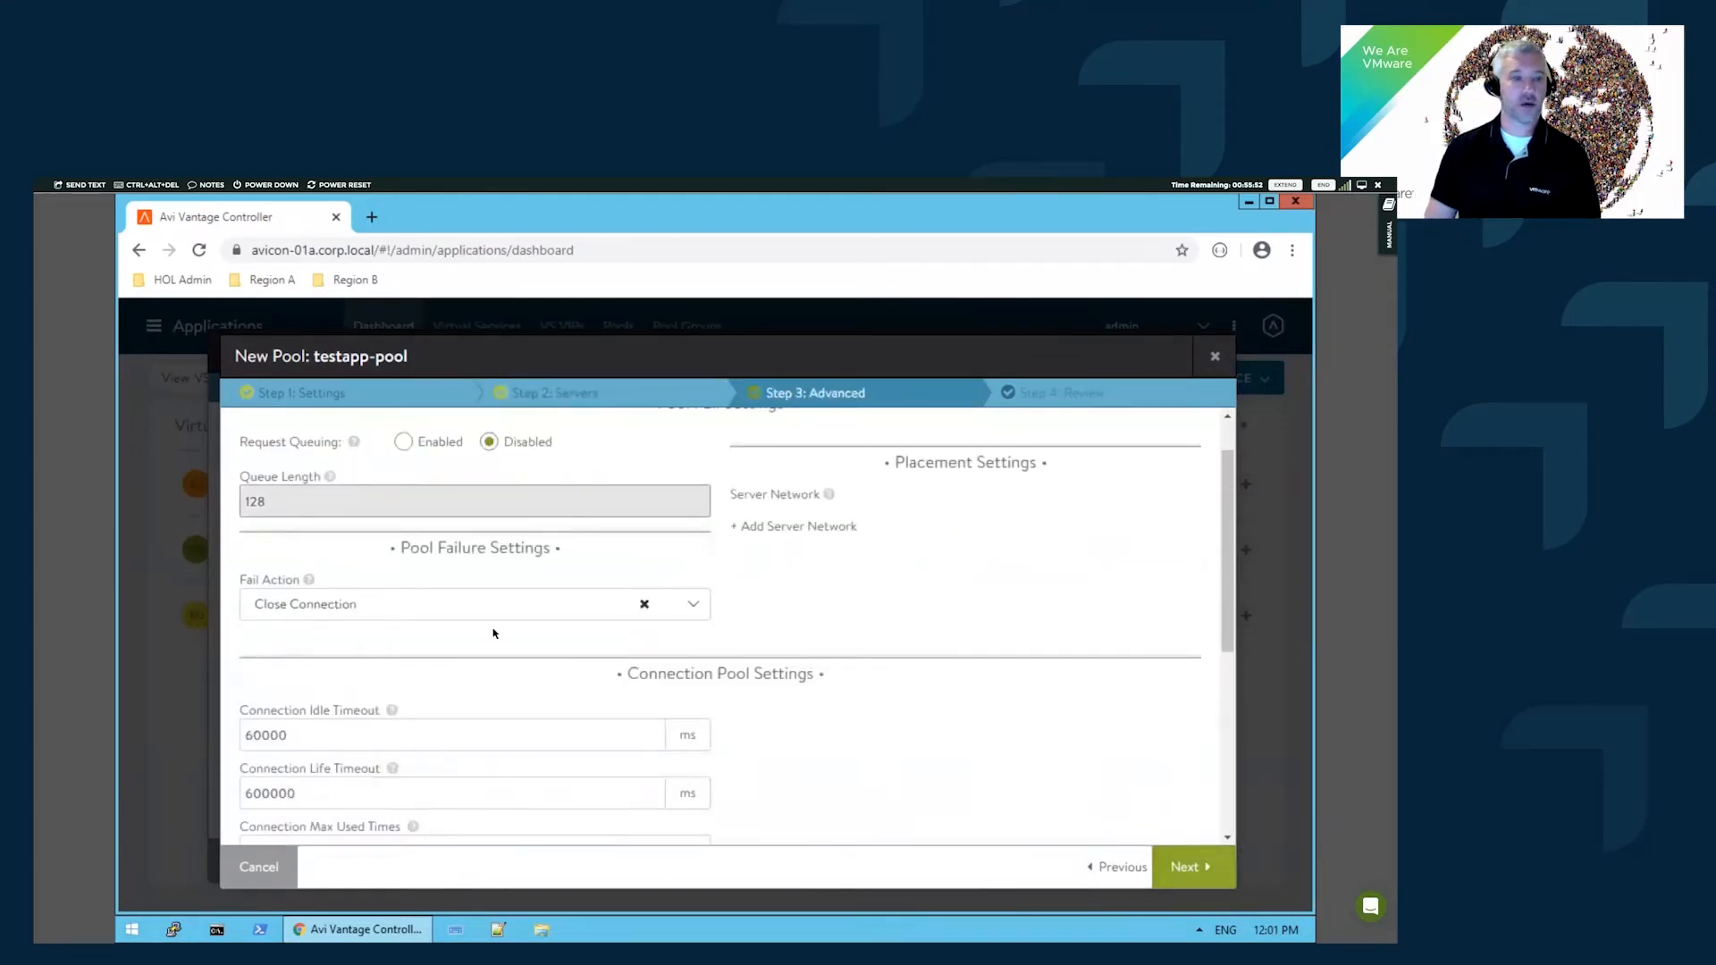
scroll(804, 595, "down", 1)
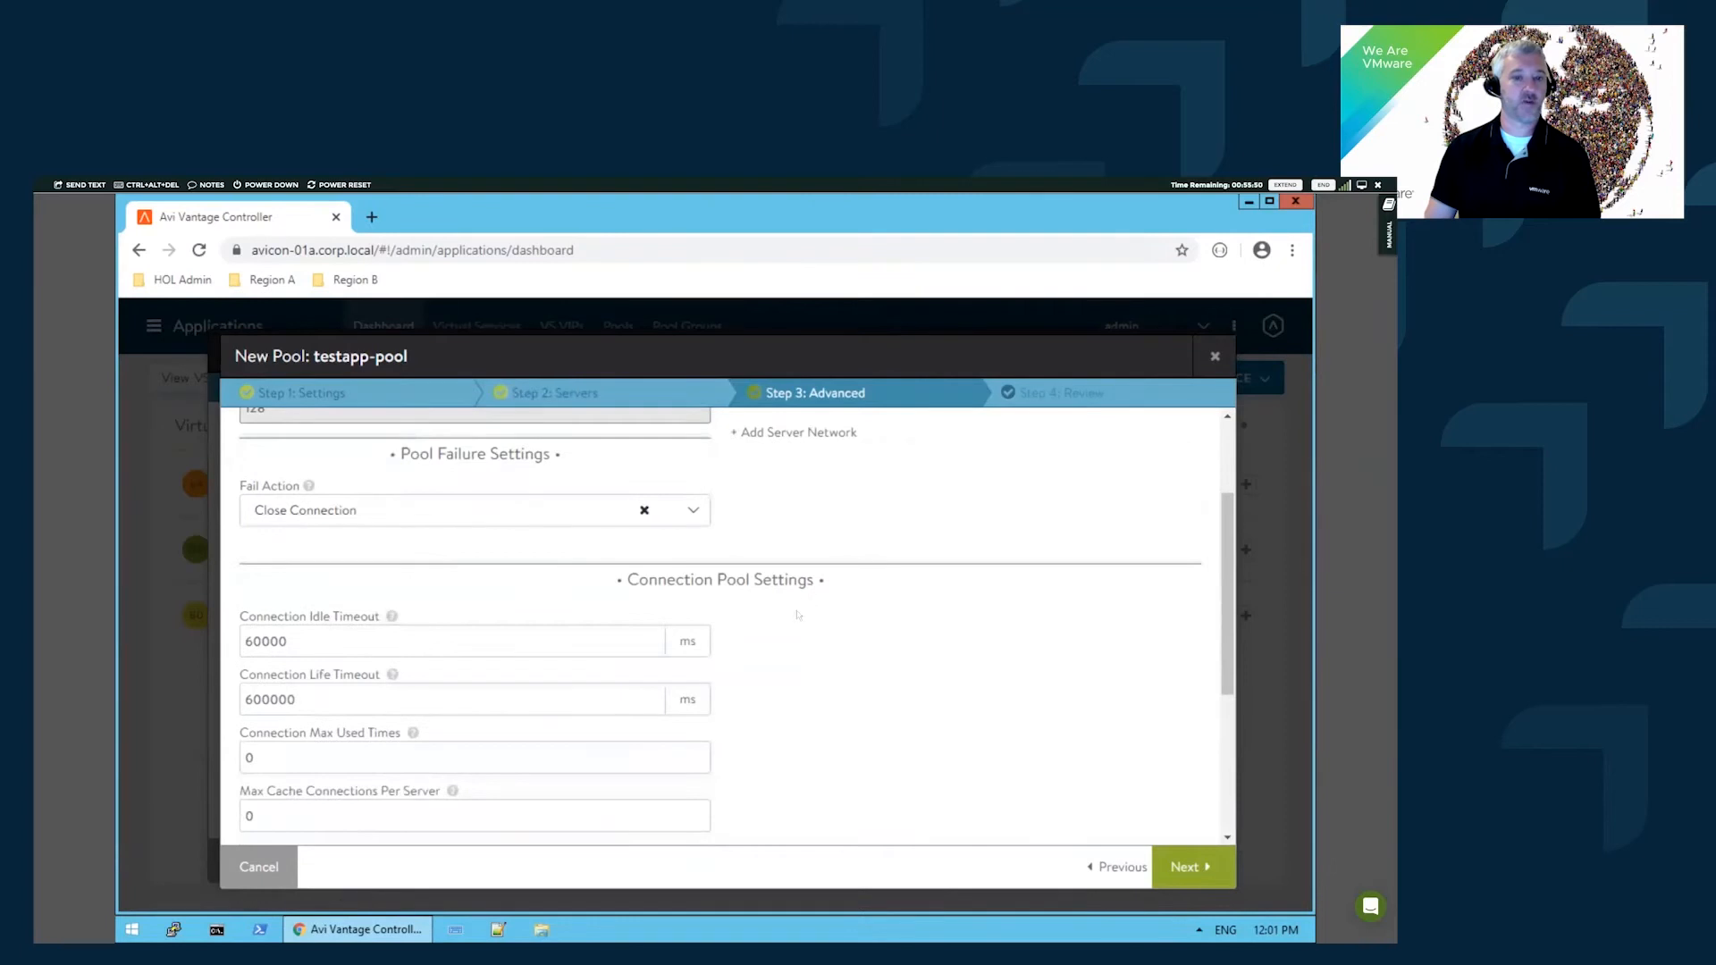
scroll(798, 615, "down", 1)
scroll(652, 617, "down", 1)
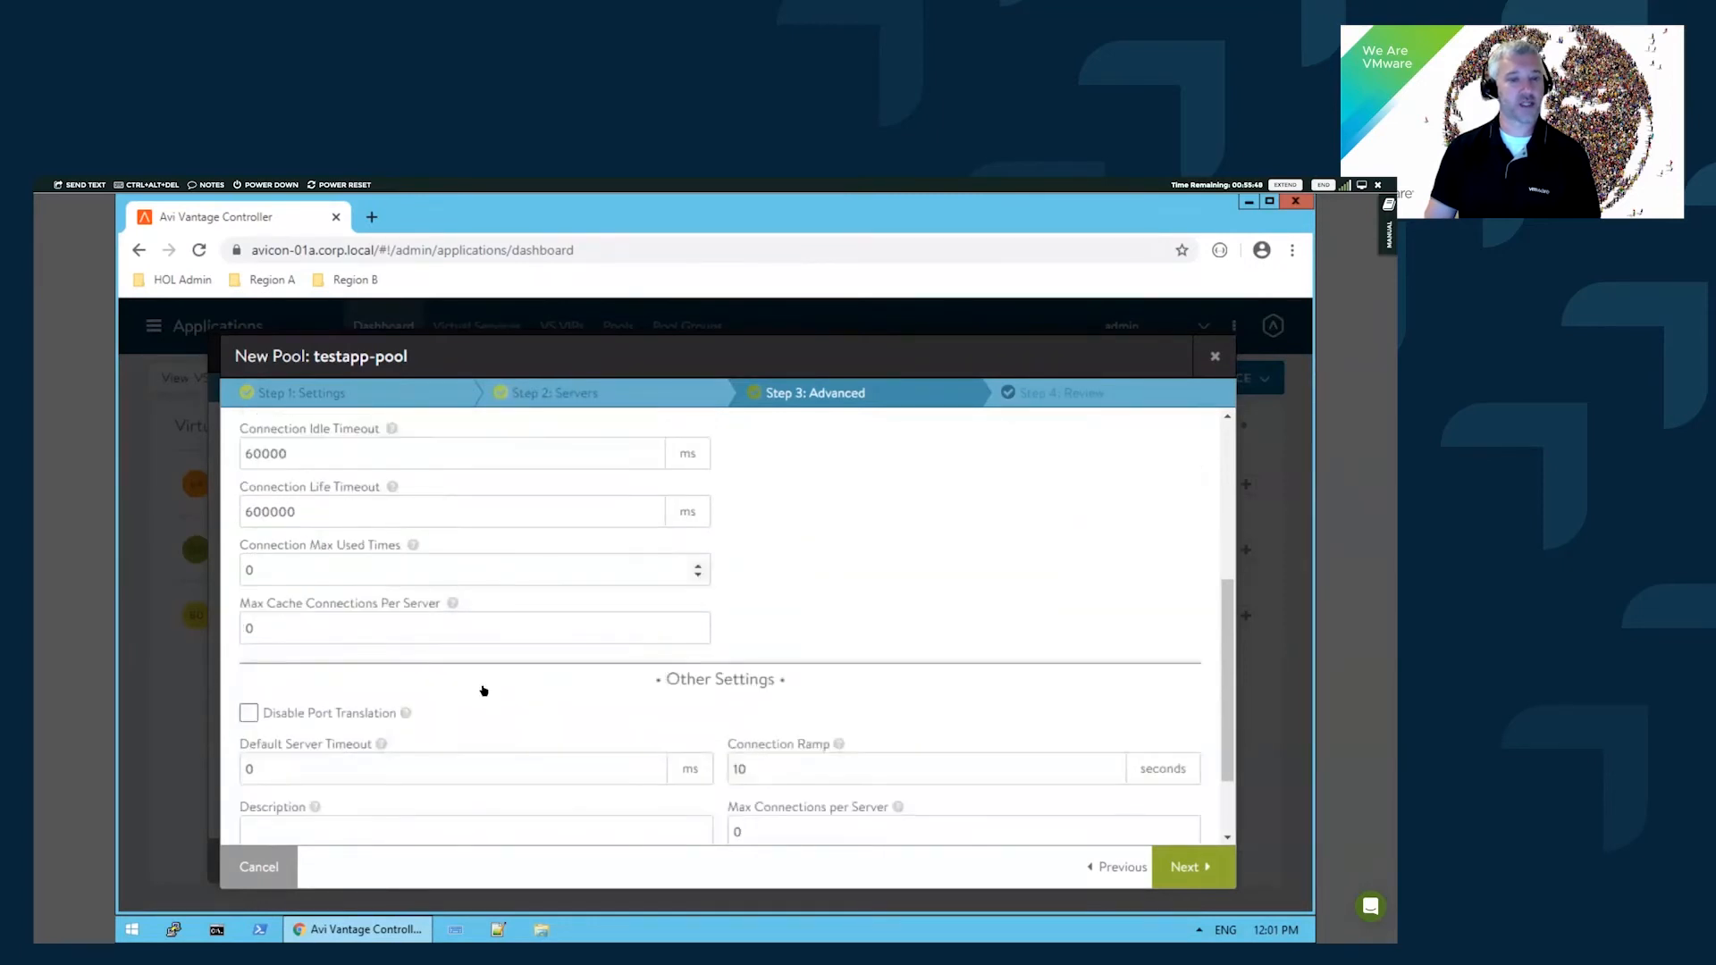
scroll(500, 715, "down", 1)
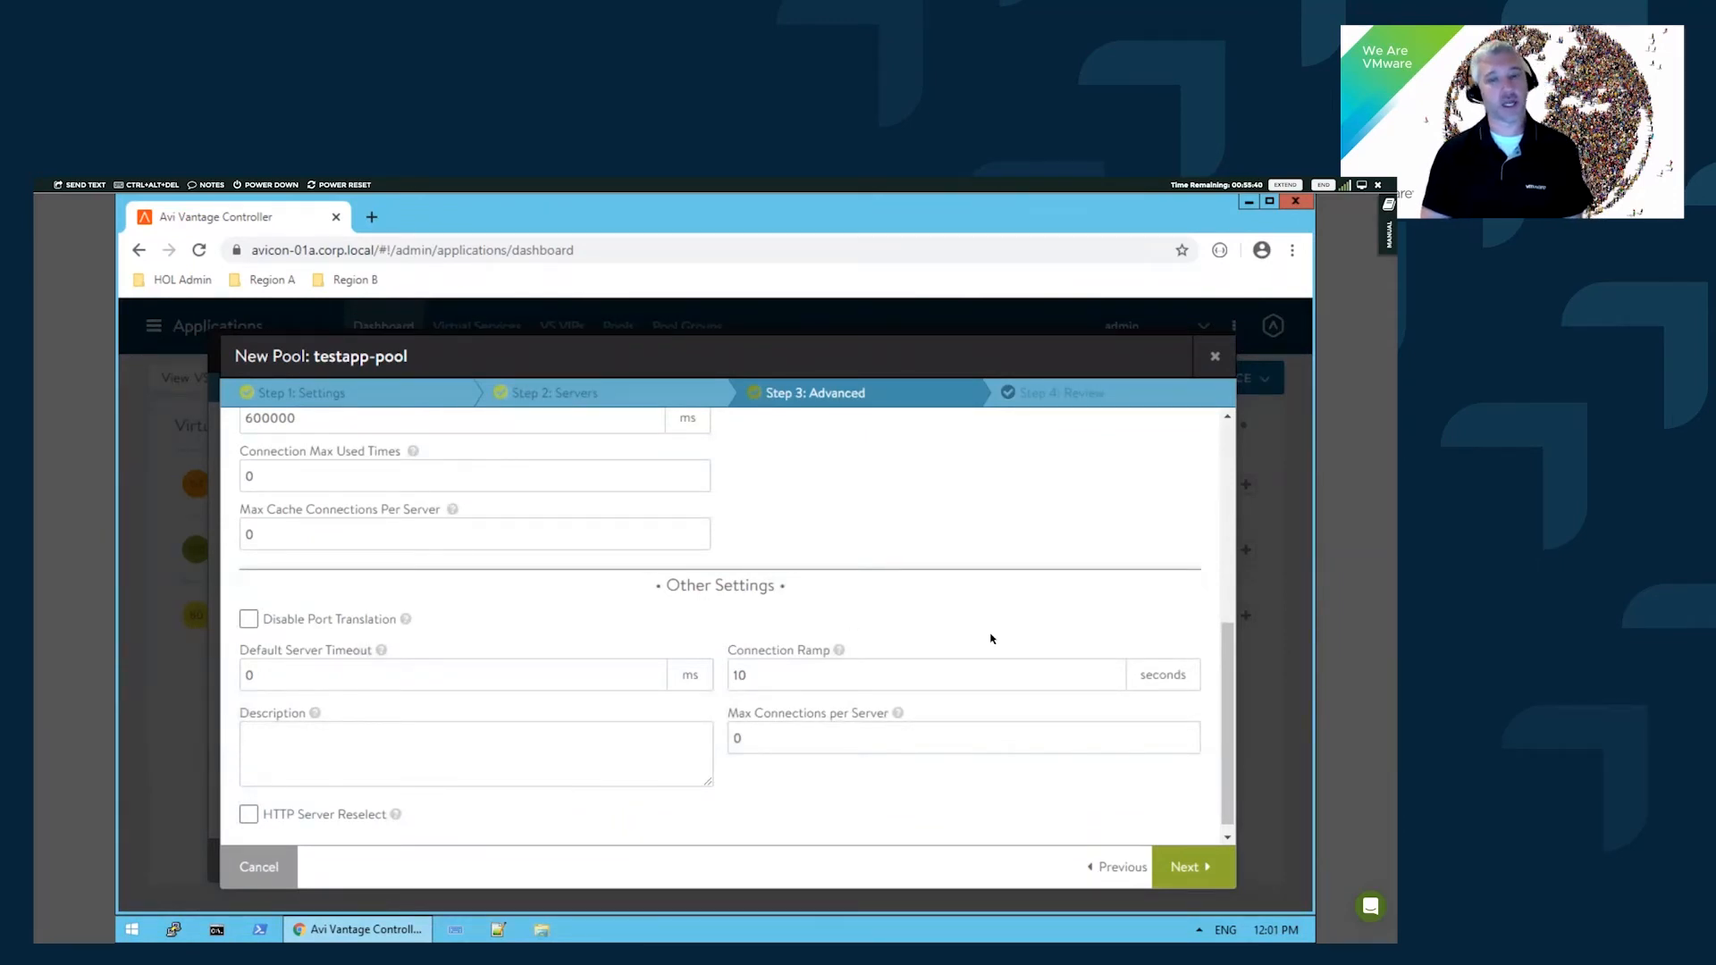
scroll(670, 559, "up", 1)
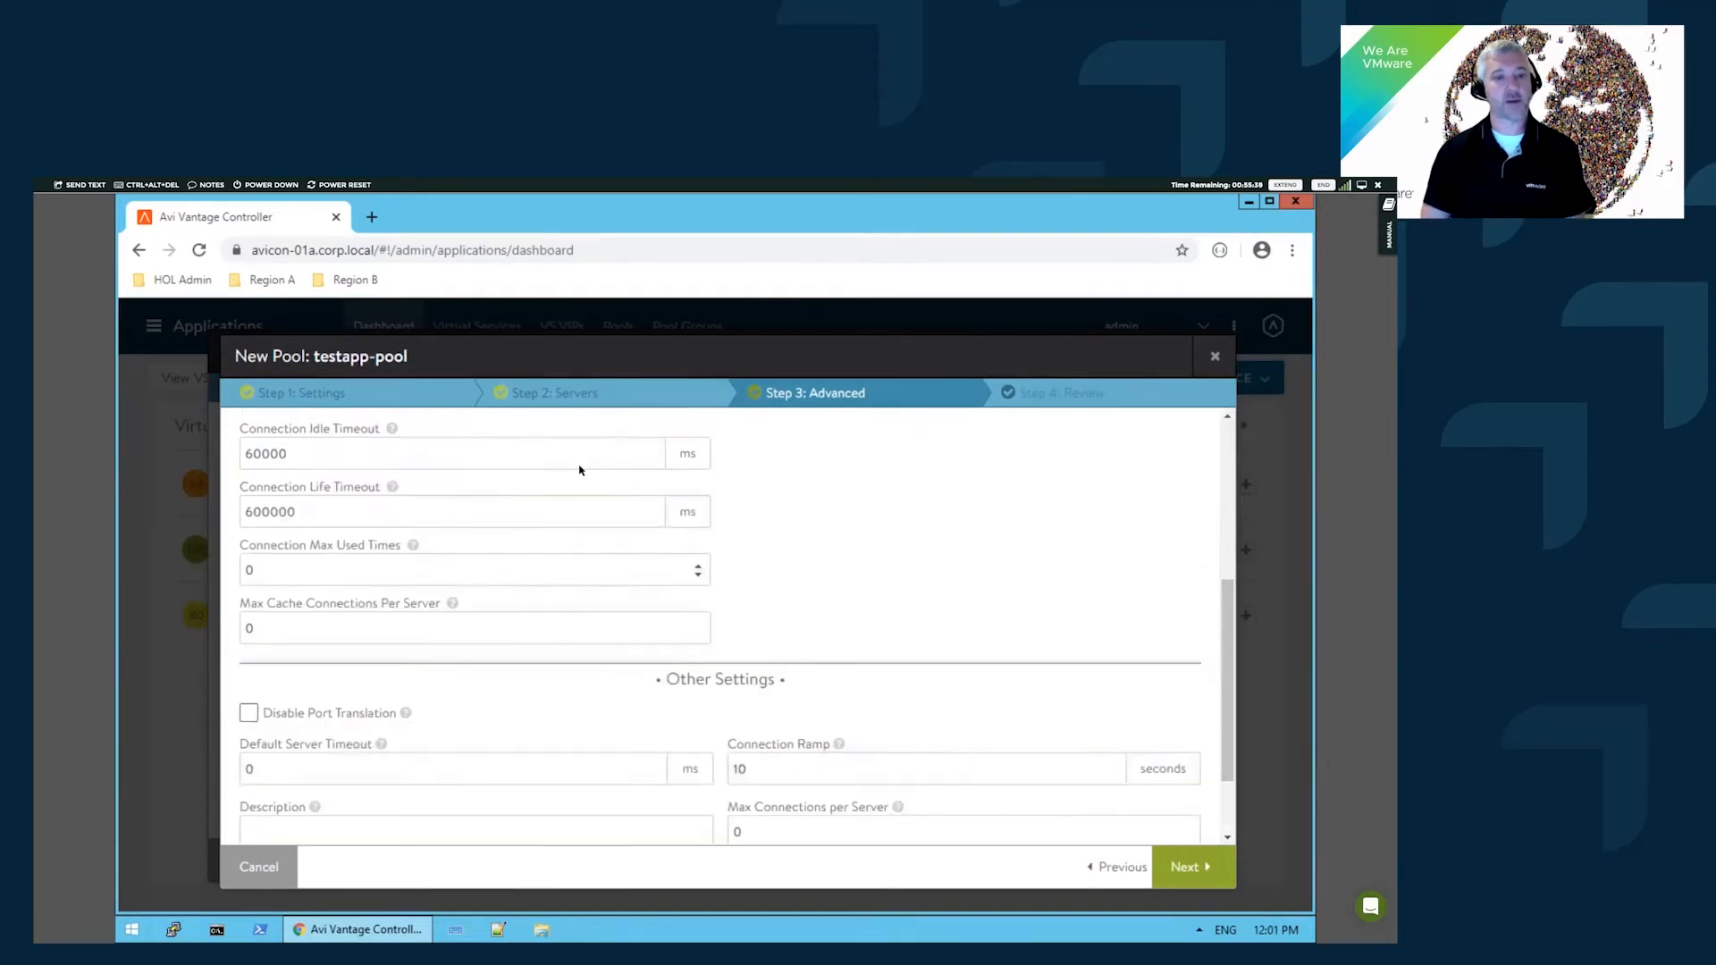
left_click(1213, 867)
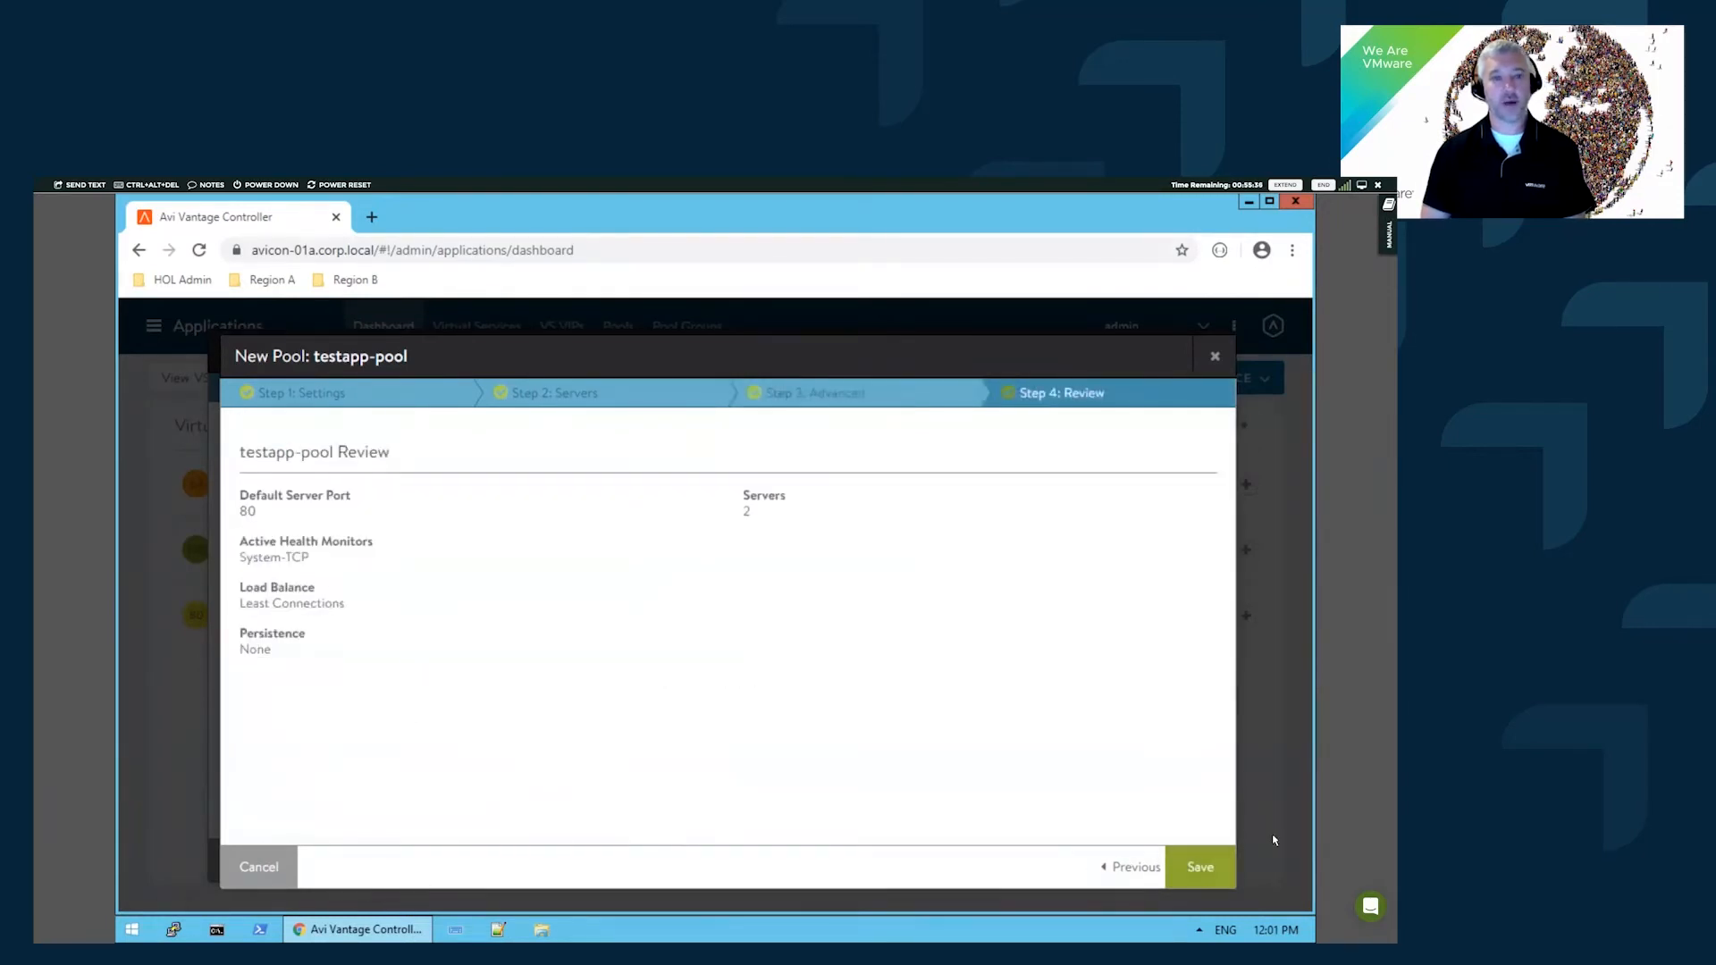
left_click(1198, 867)
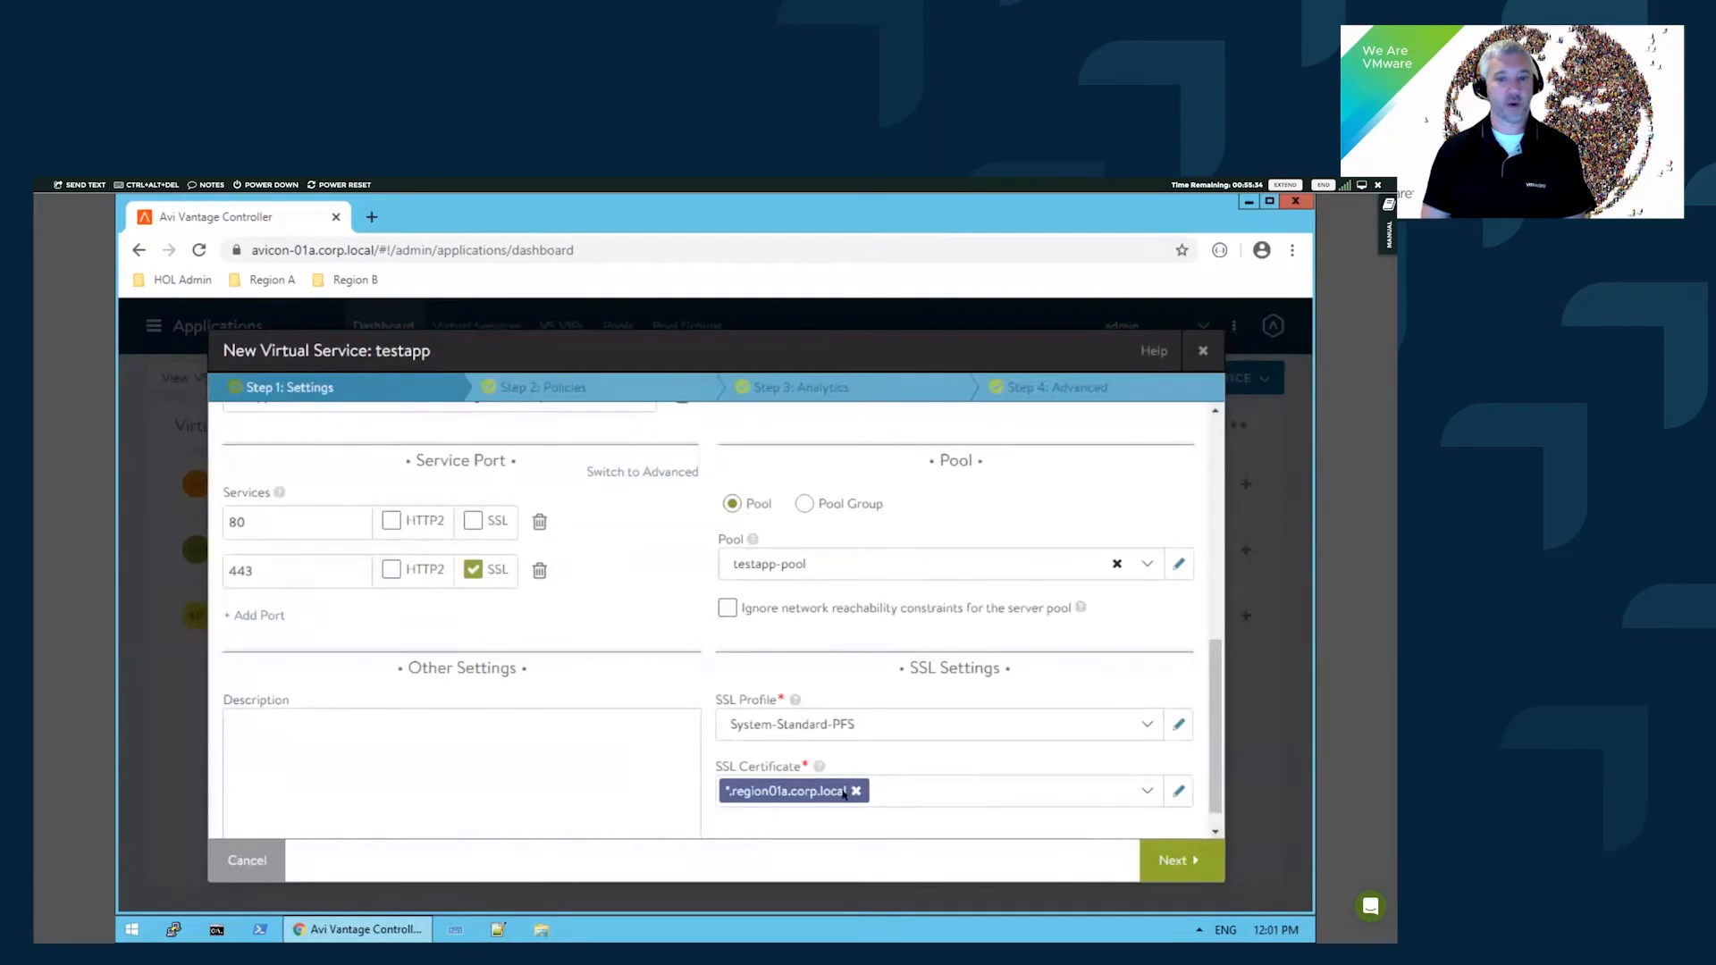
- On the Policies step, set IP Reputation DB to System-IPReputation-Webroot-DB, then view HTTP Security
left_click(1178, 860)
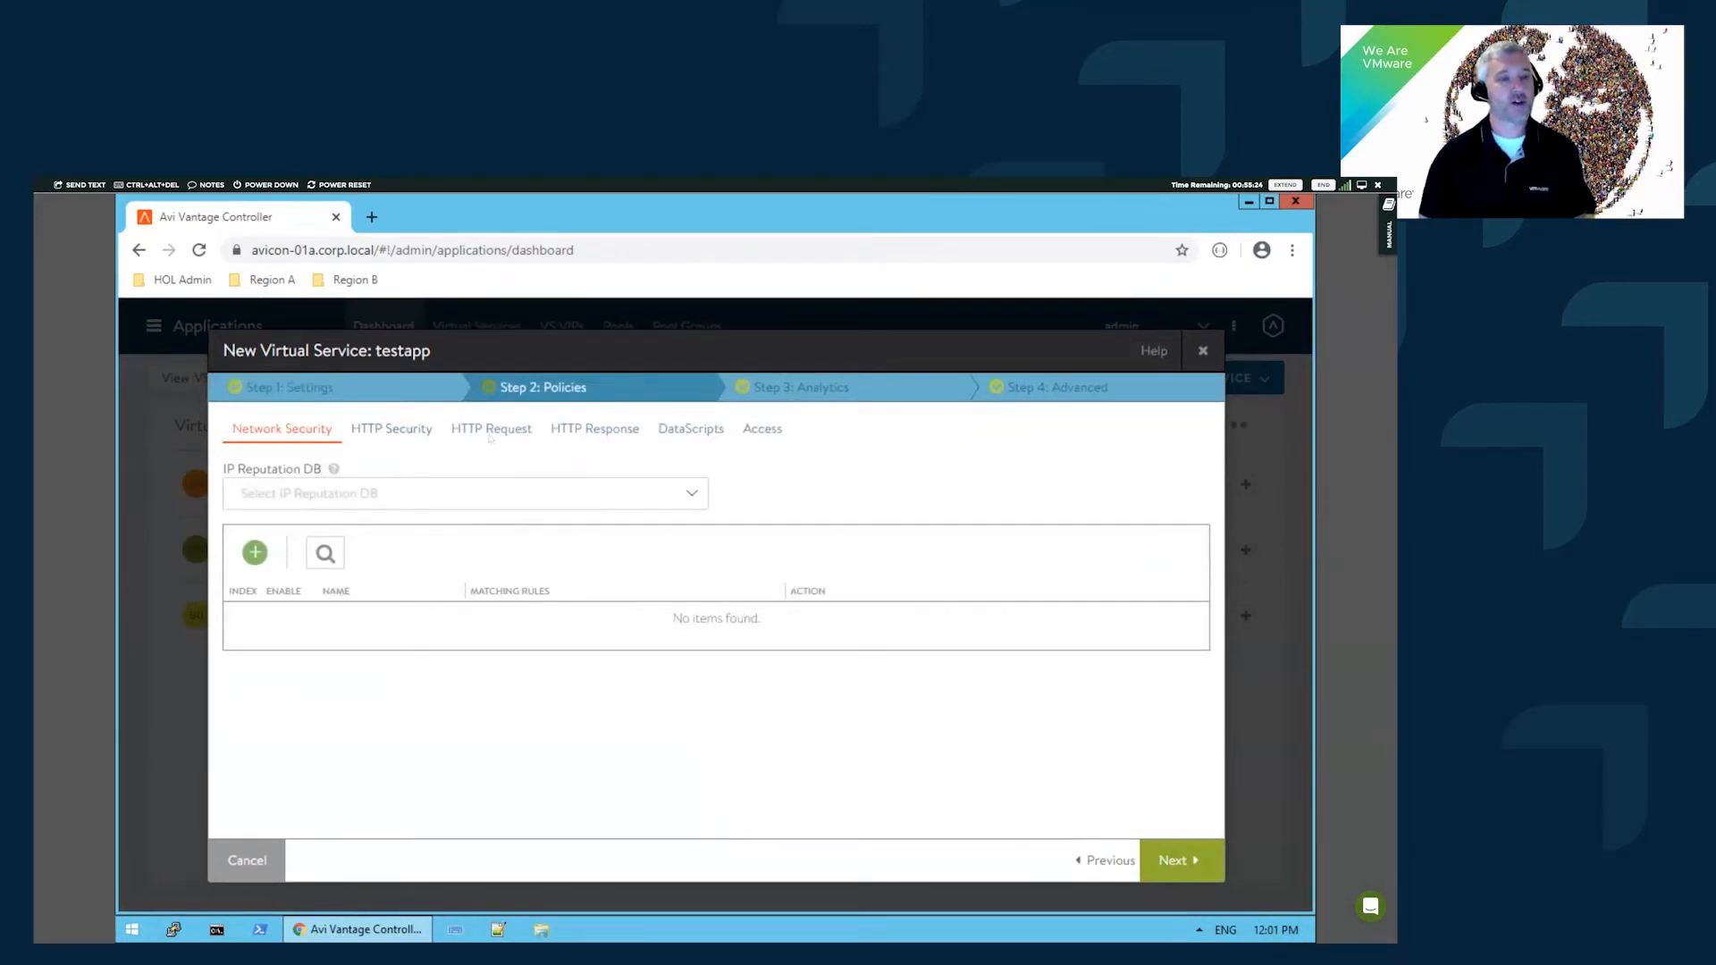
left_click(385, 500)
left_click(389, 556)
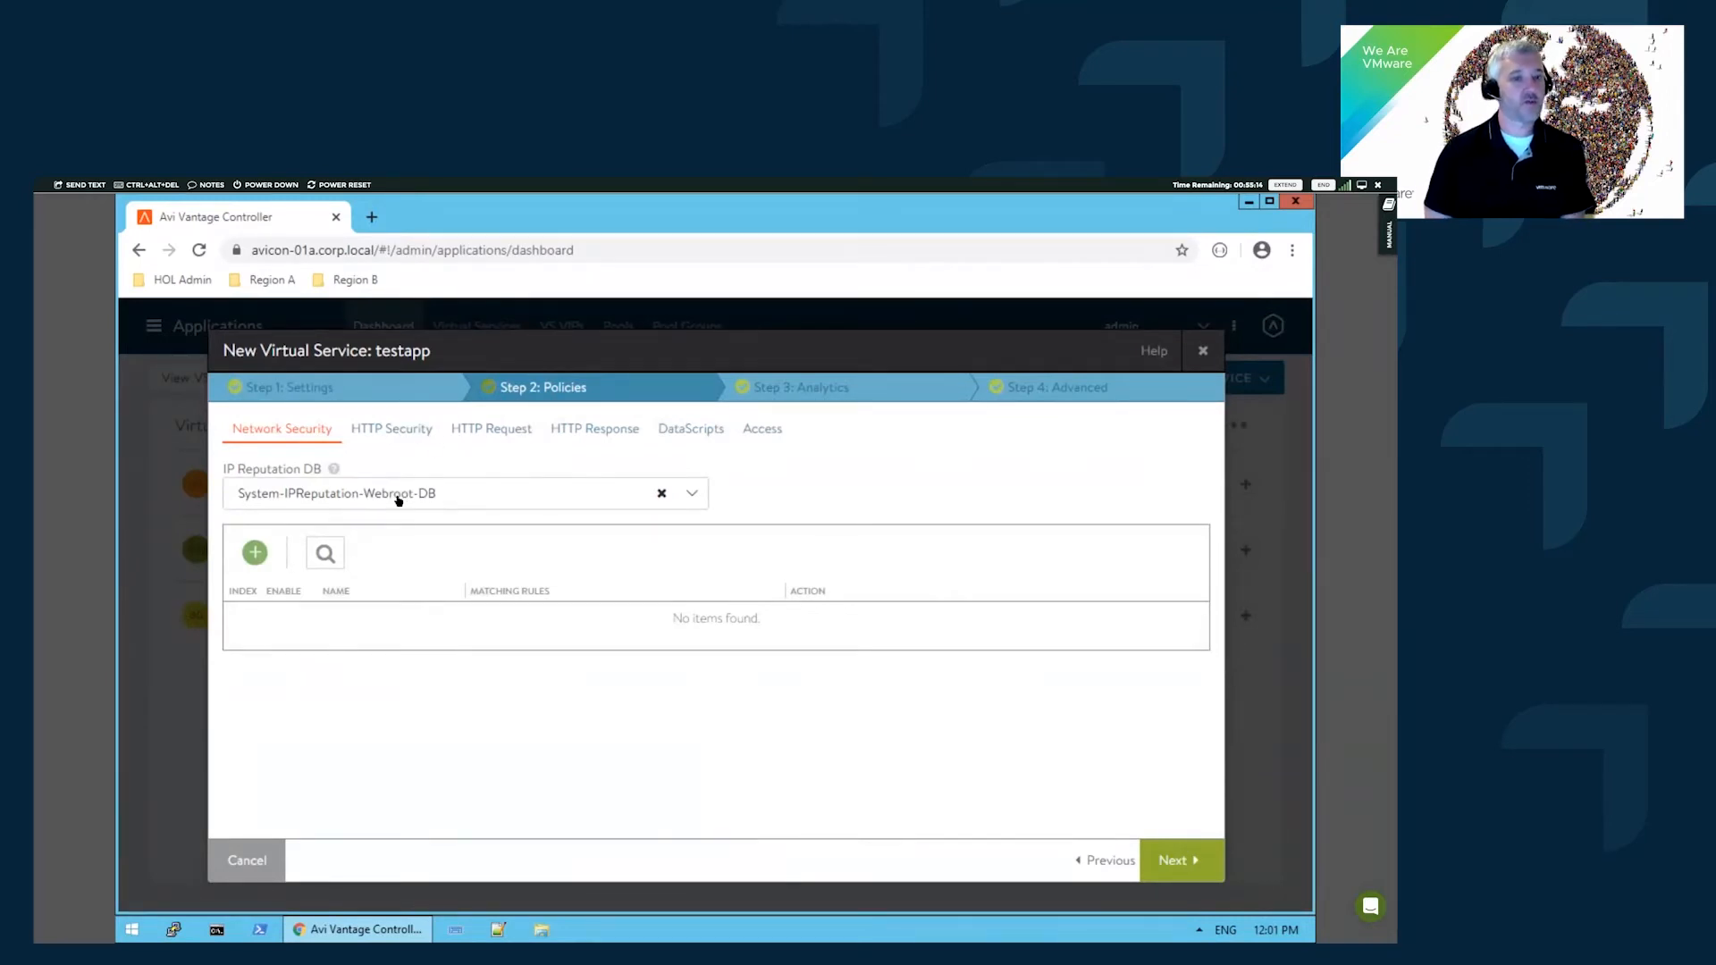
left_click(390, 432)
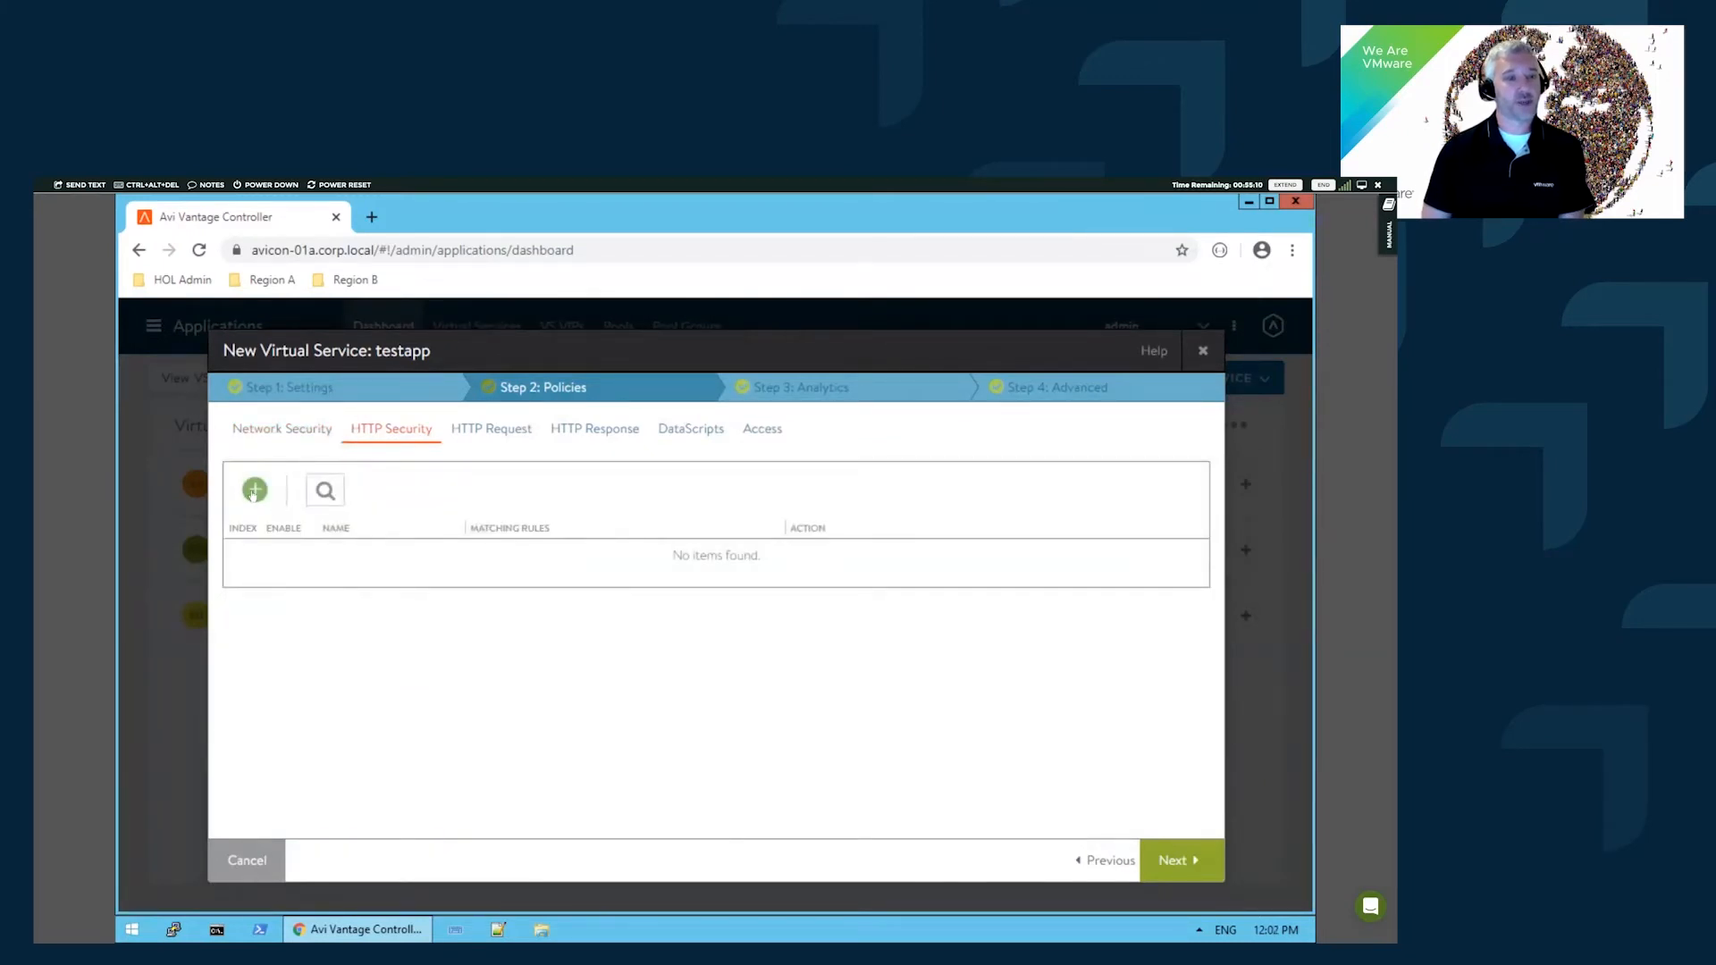
- Draft an HTTP security rule matching Host Header testapp.corp.local
left_click(255, 489)
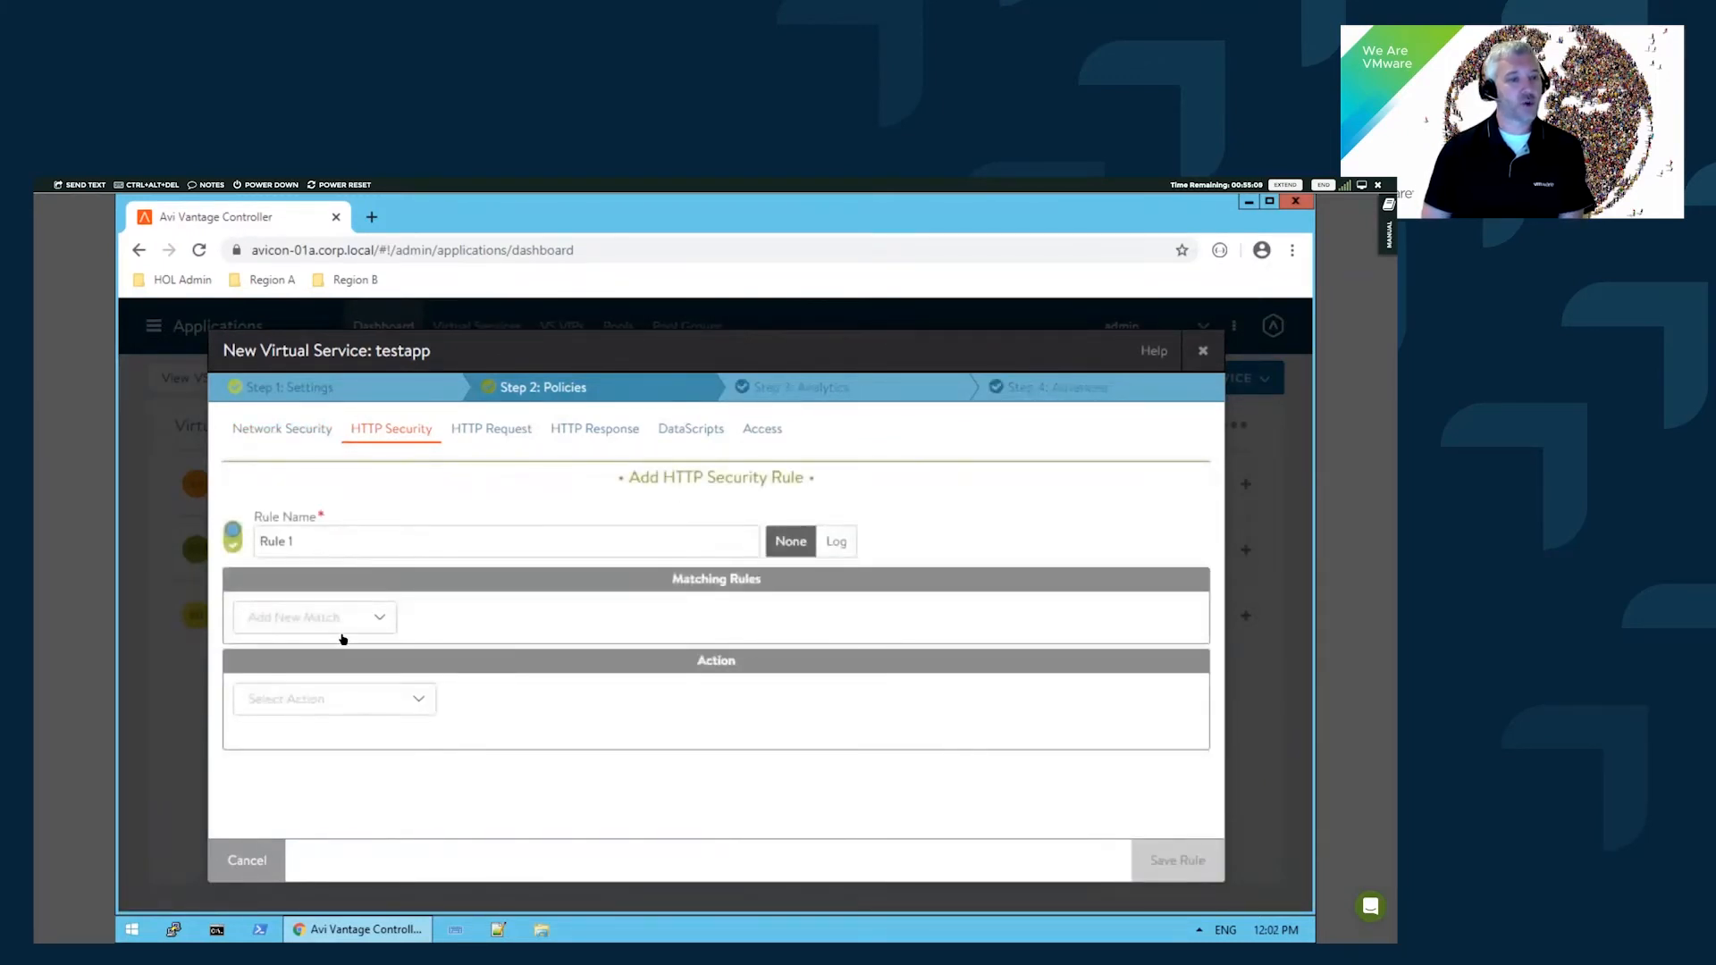
left_click(338, 631)
scroll(348, 729, "down", 2)
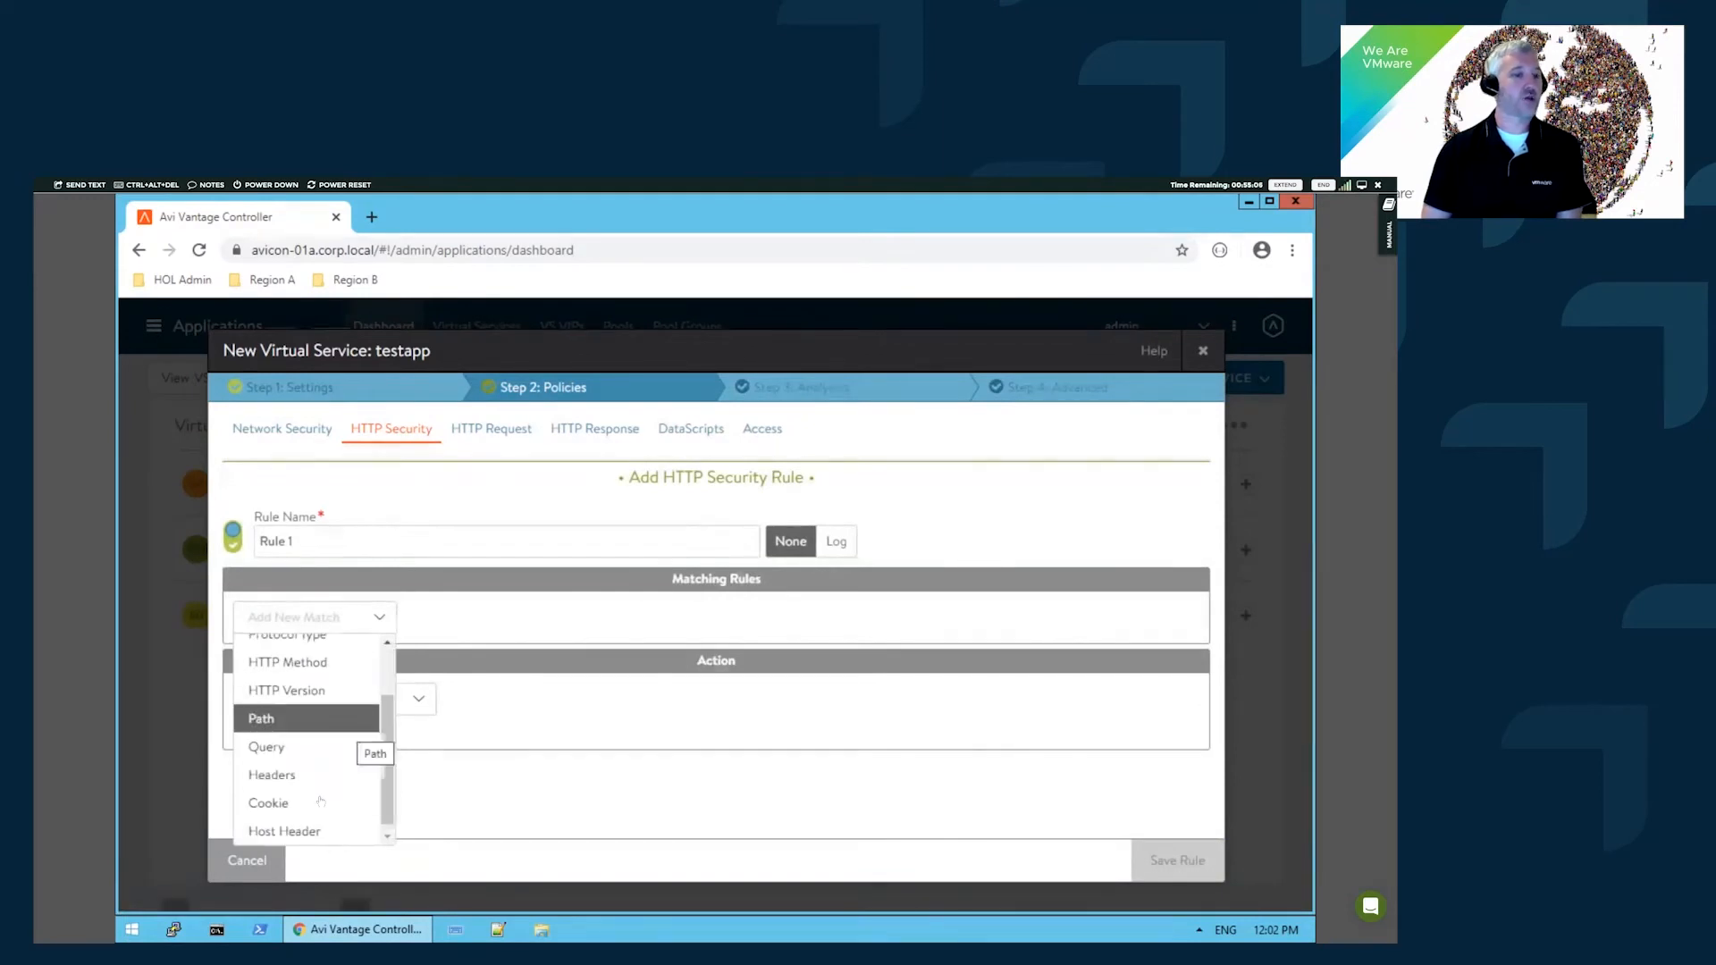
left_click(309, 832)
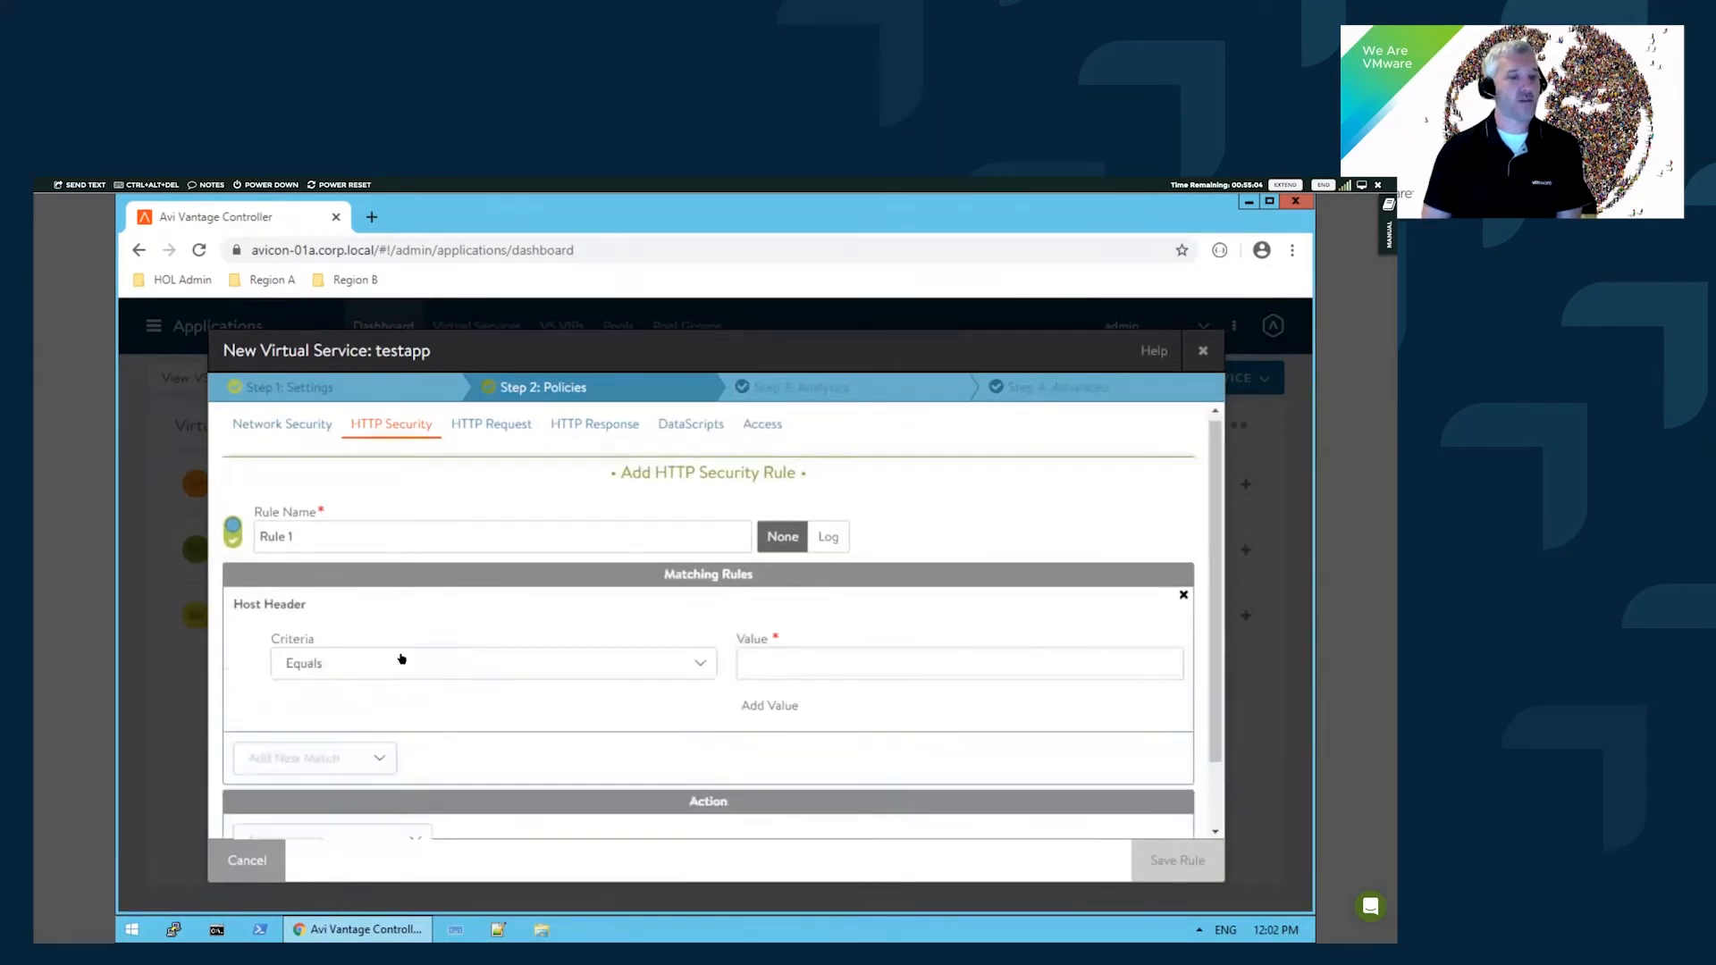
scroll(572, 626, "down", 1)
left_click(863, 587)
type("testapp.corp.local")
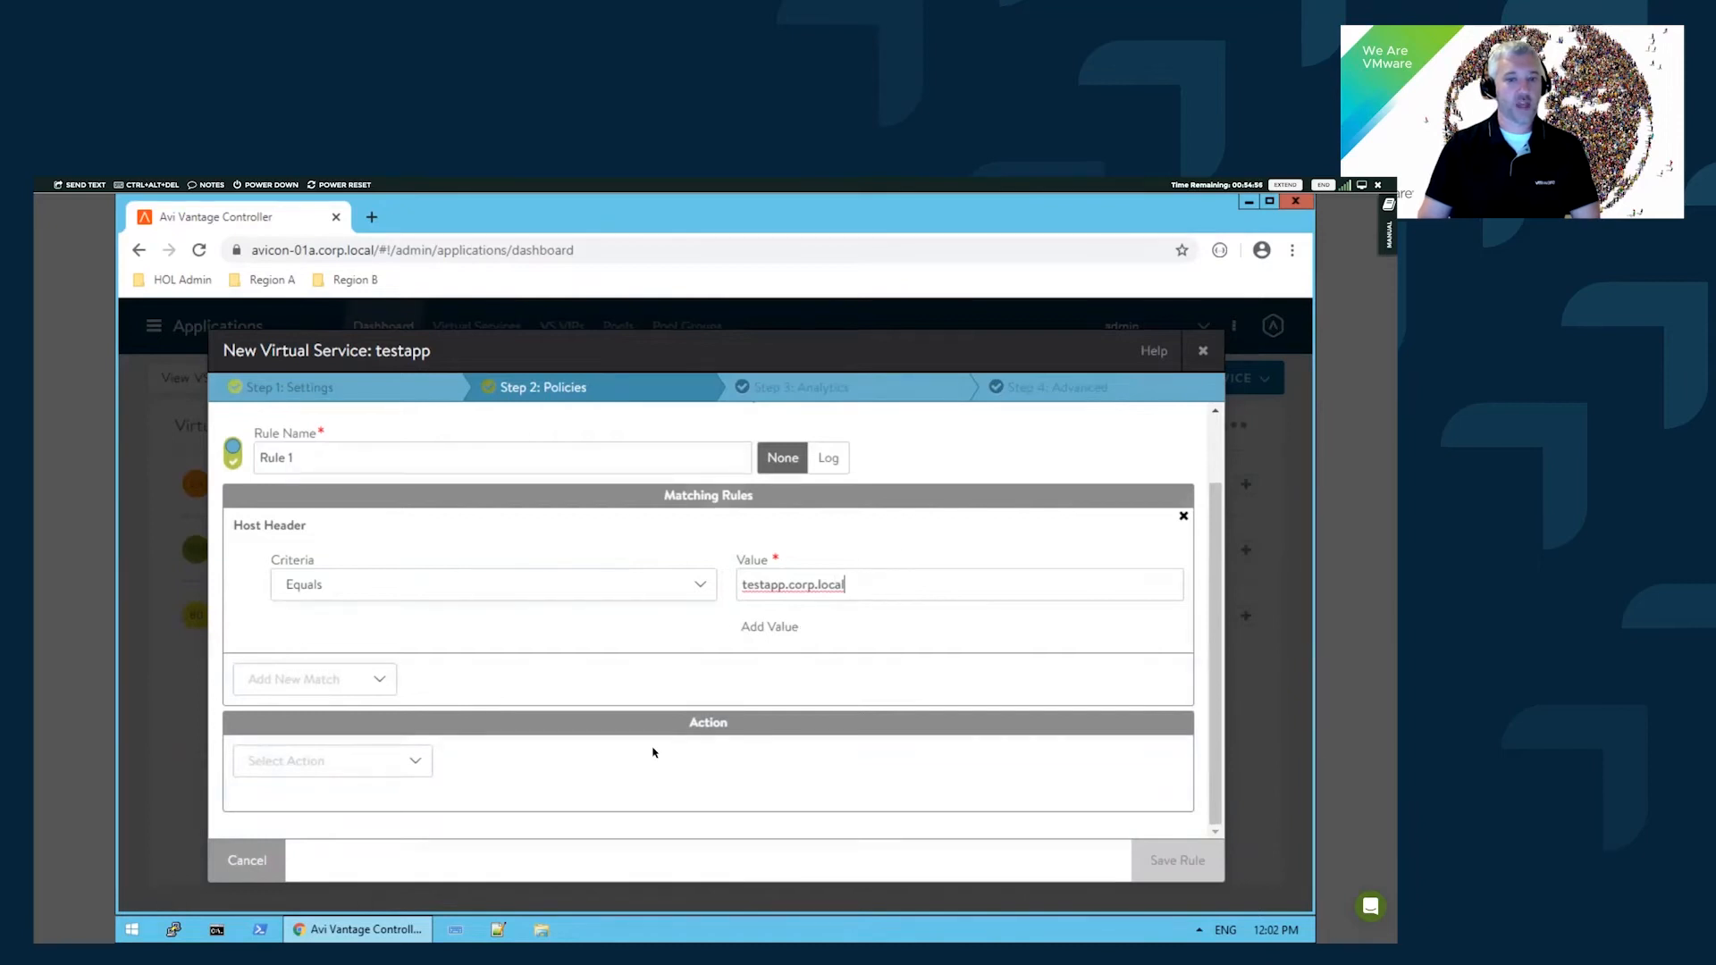
- Set the rule action to Send Response without a file, then discard the rule for HTTP Request
left_click(411, 761)
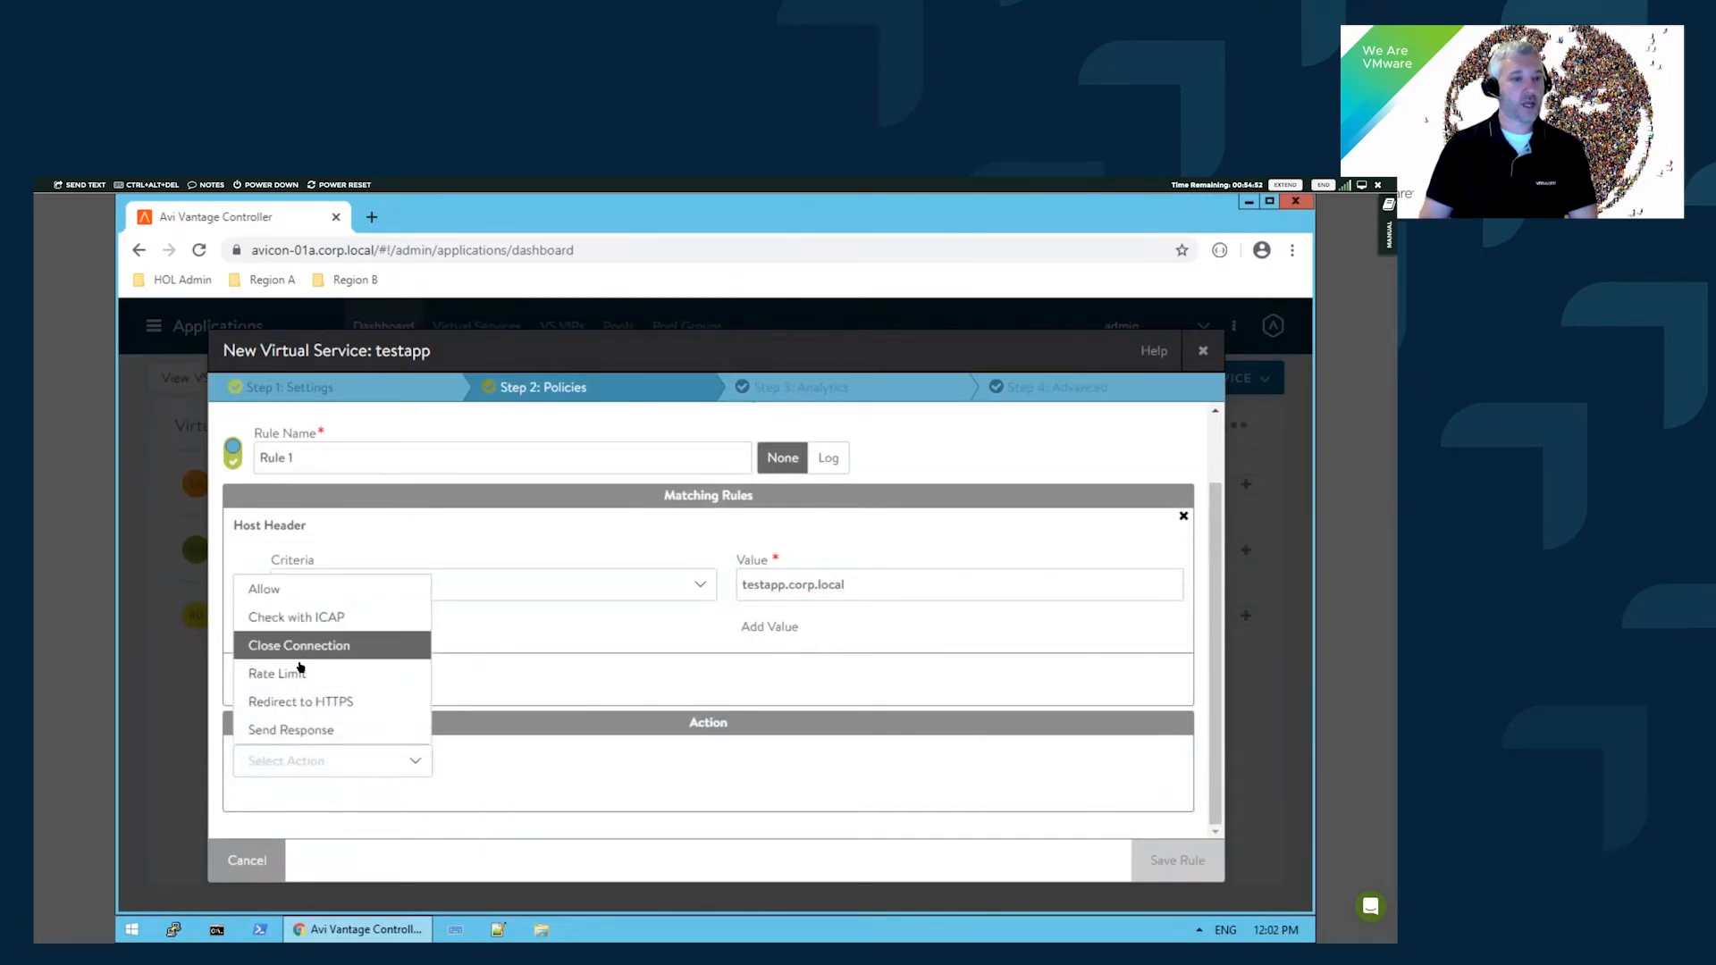
left_click(301, 730)
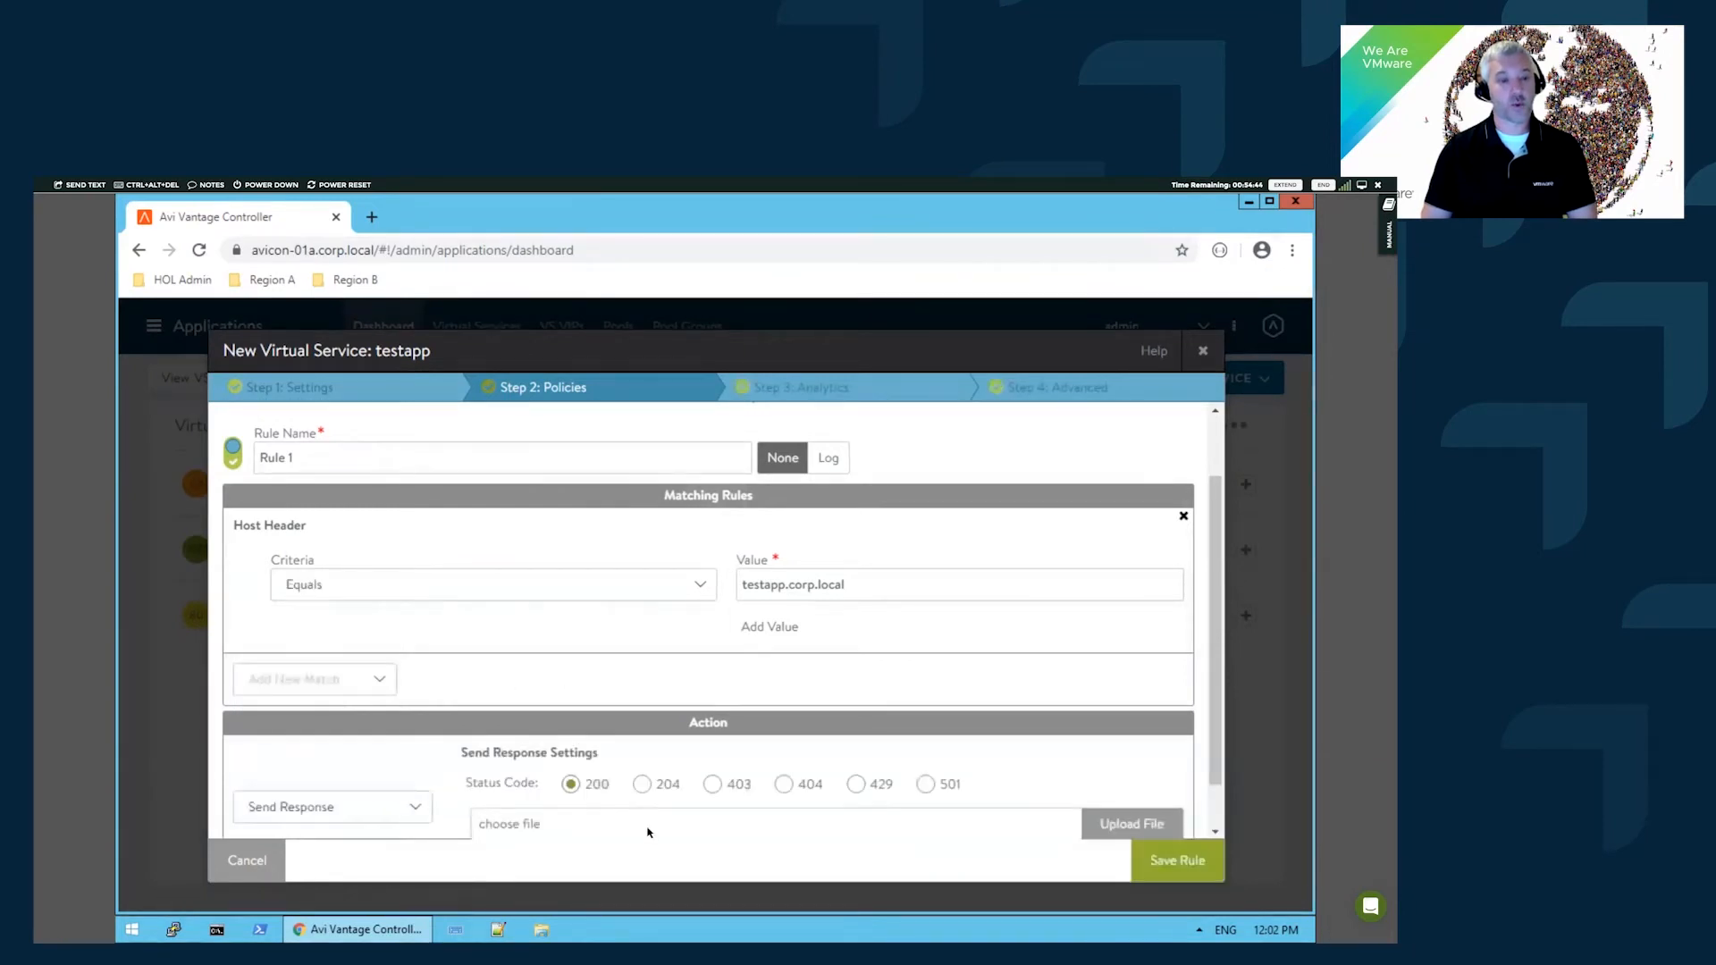
scroll(537, 811, "down", 1)
left_click(587, 770)
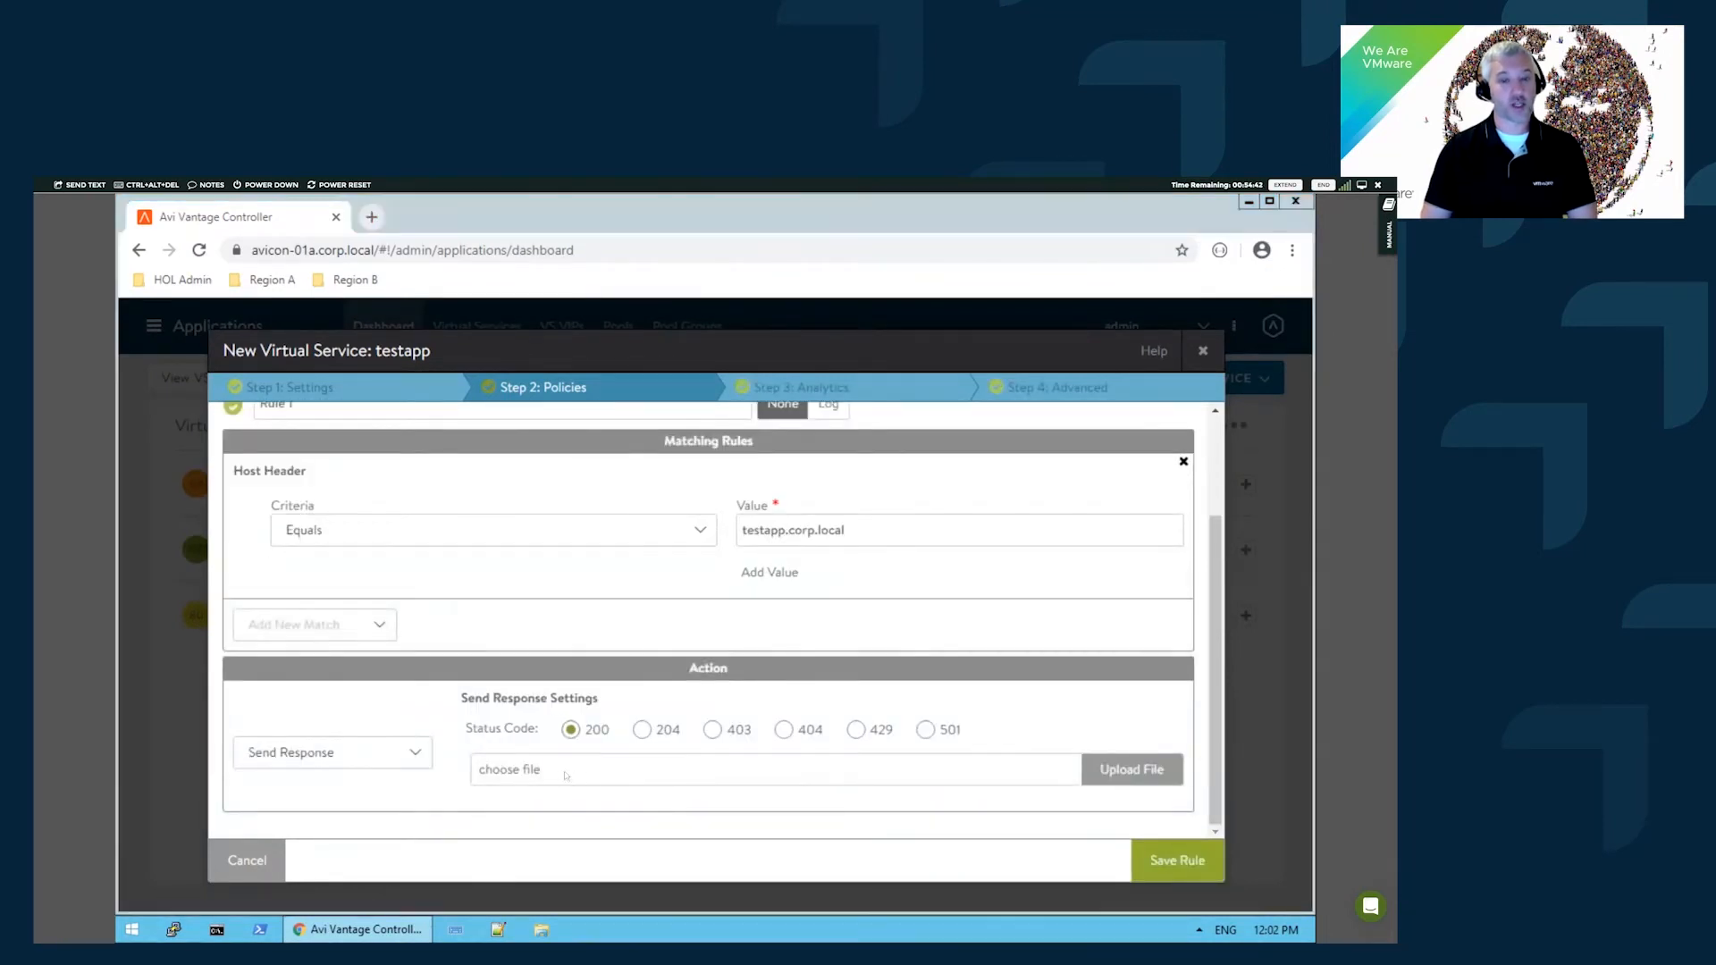
left_click(641, 616)
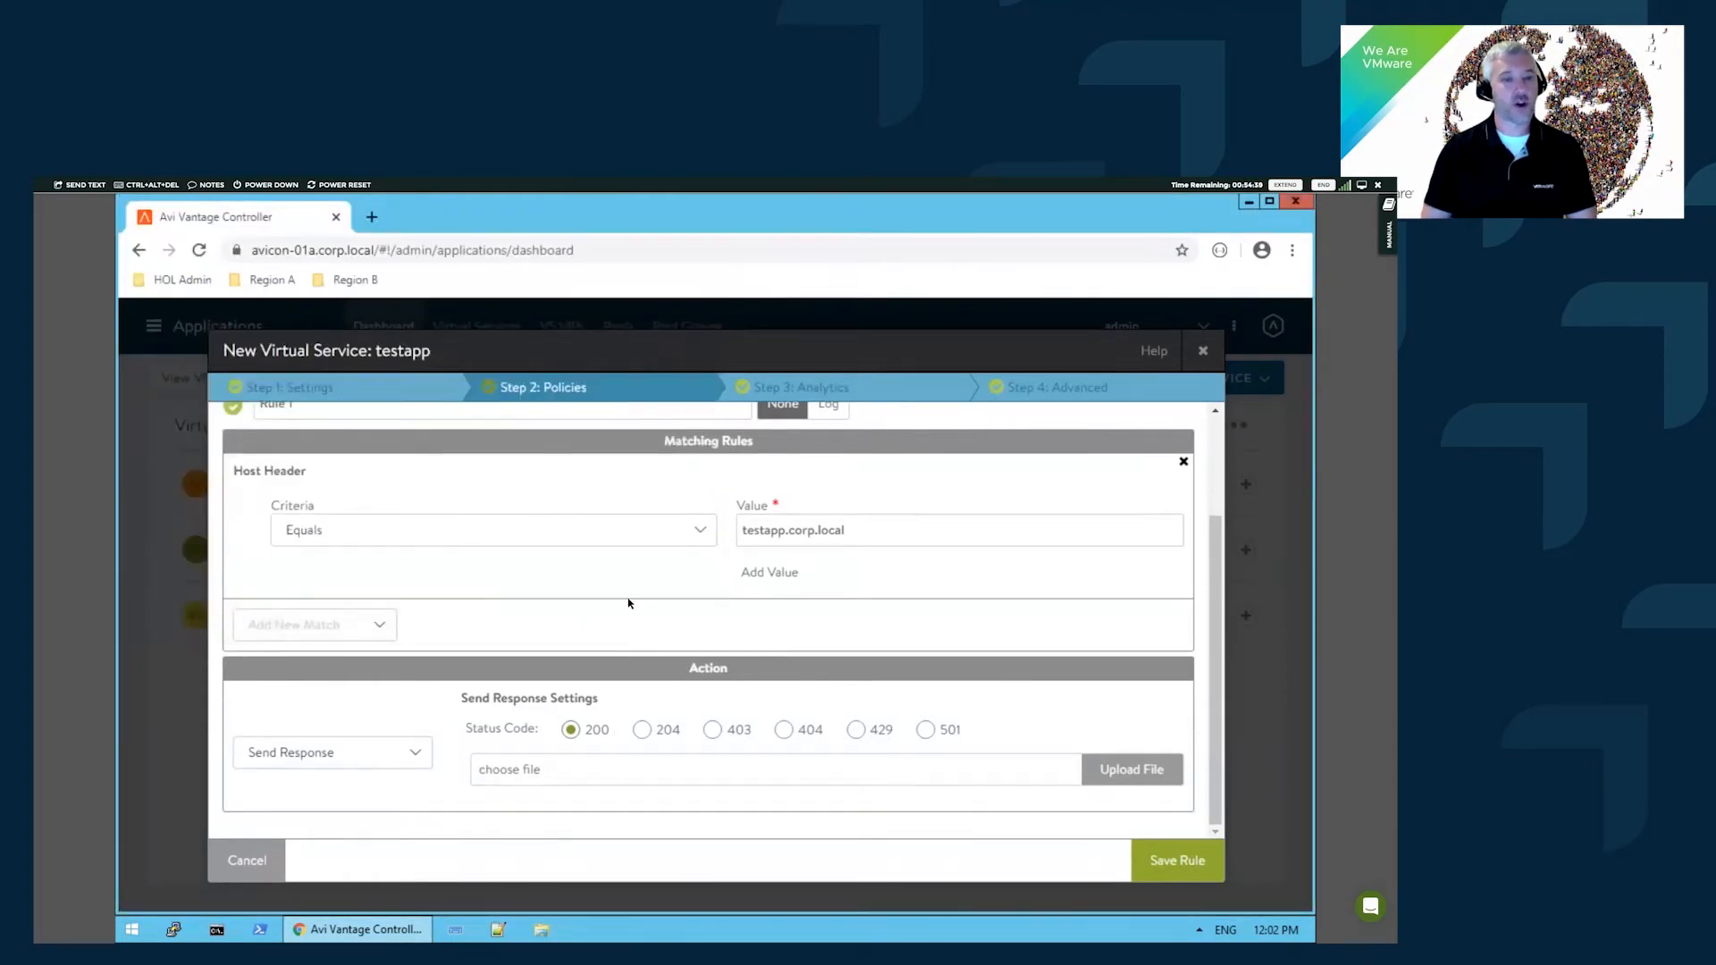
scroll(793, 582, "up", 1)
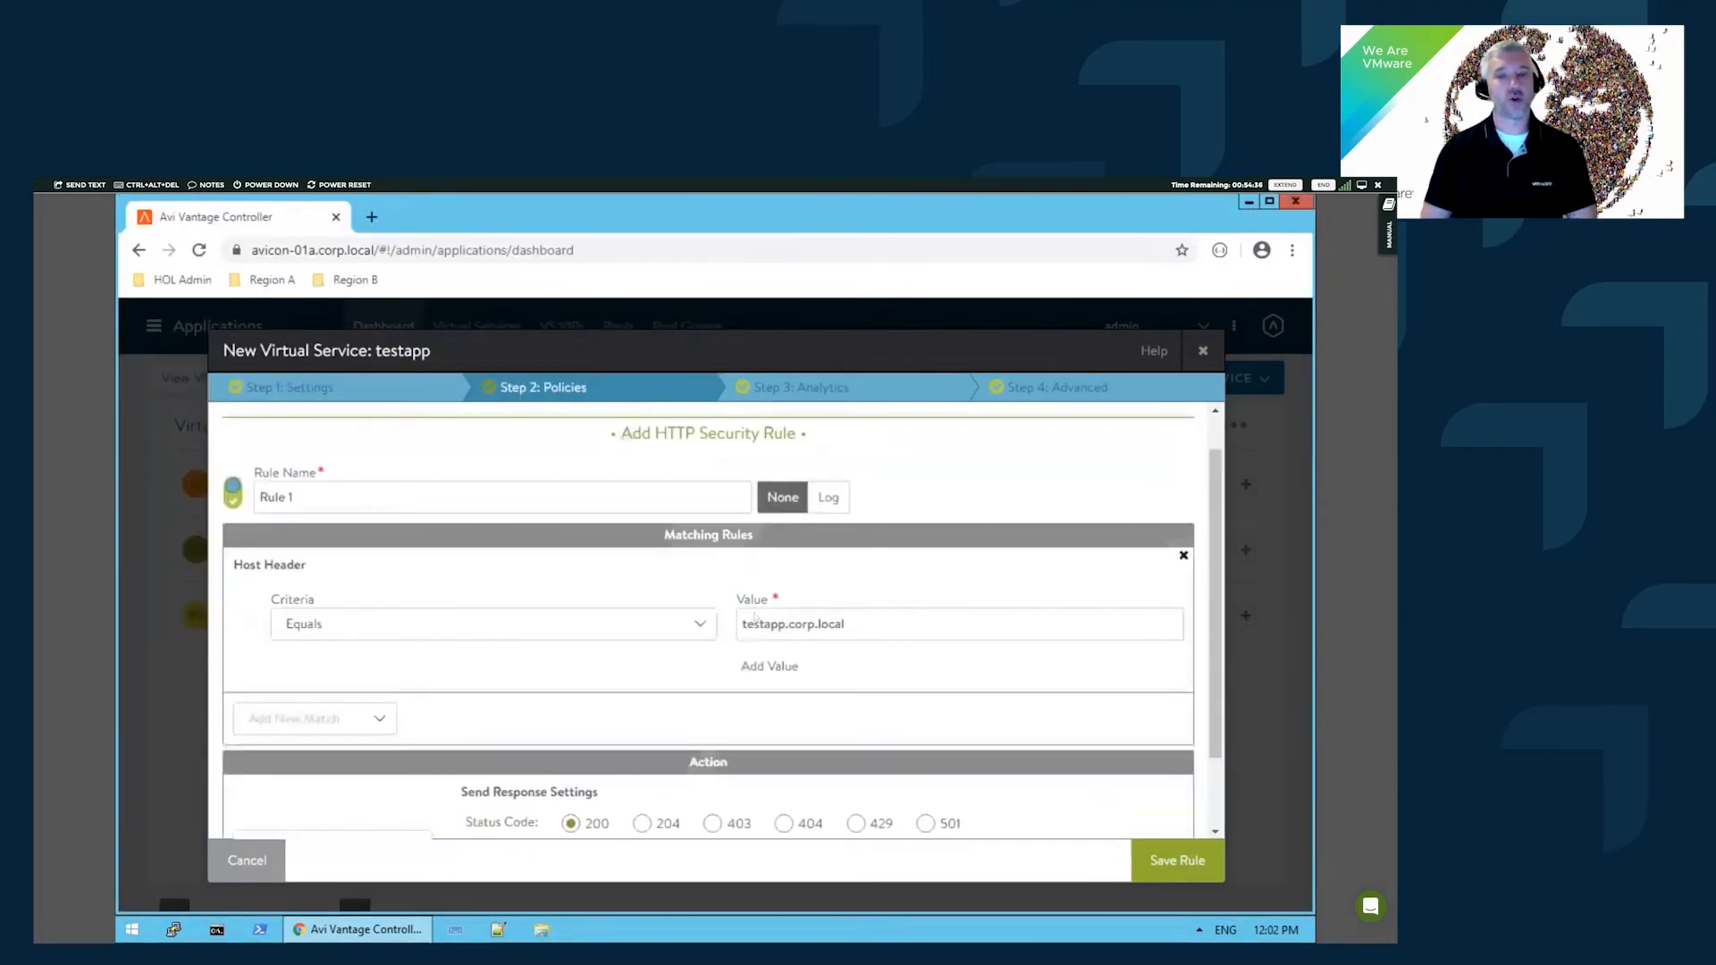
scroll(383, 616, "down", 1)
scroll(638, 686, "up", 1)
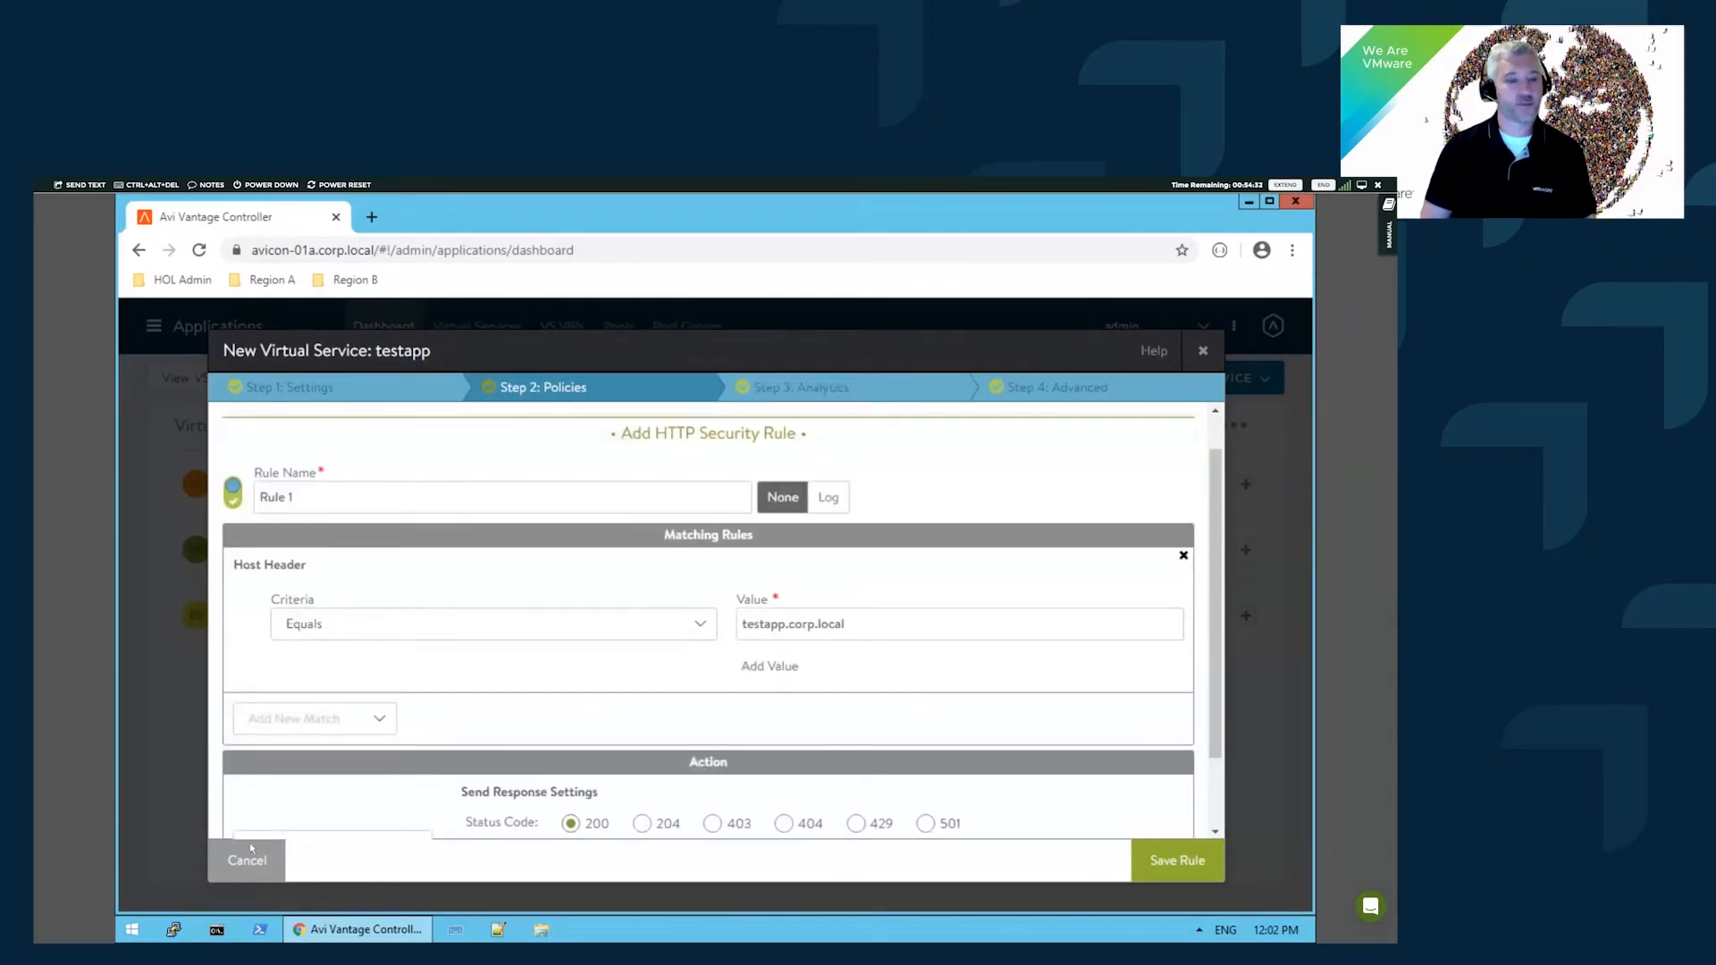
left_click(492, 429)
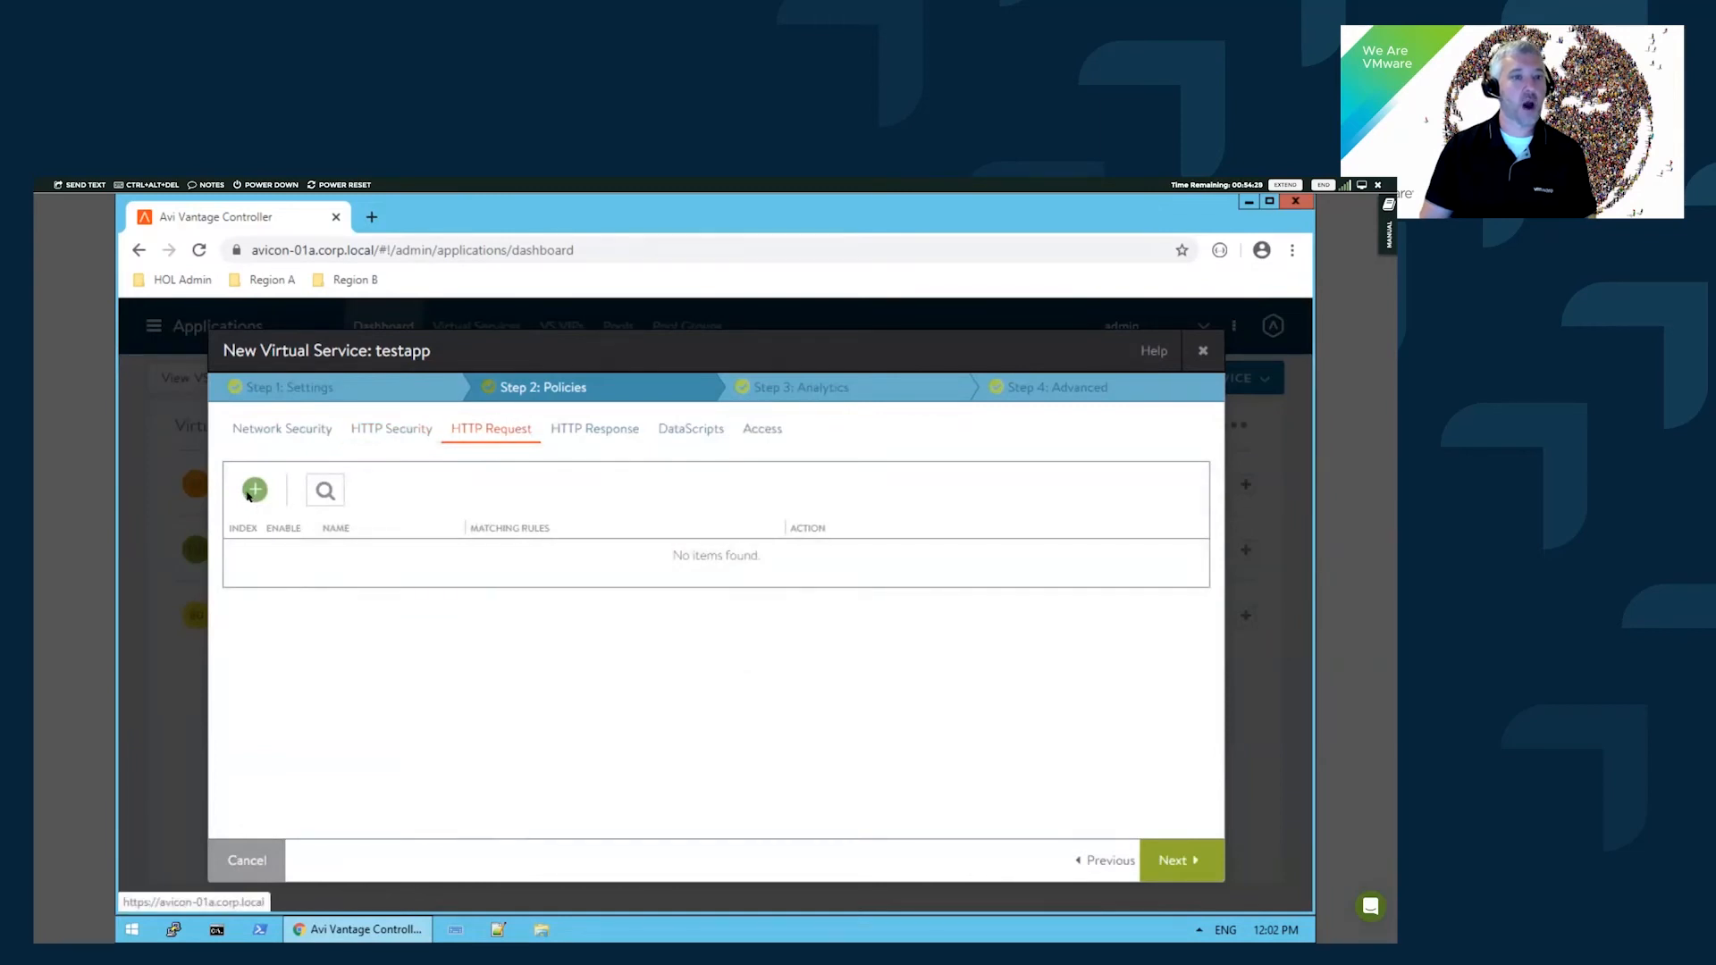
- Start an HTTP request rule, glance at its match types and actions, then cancel it
left_click(254, 490)
left_click(376, 618)
left_click(475, 630)
left_click(380, 699)
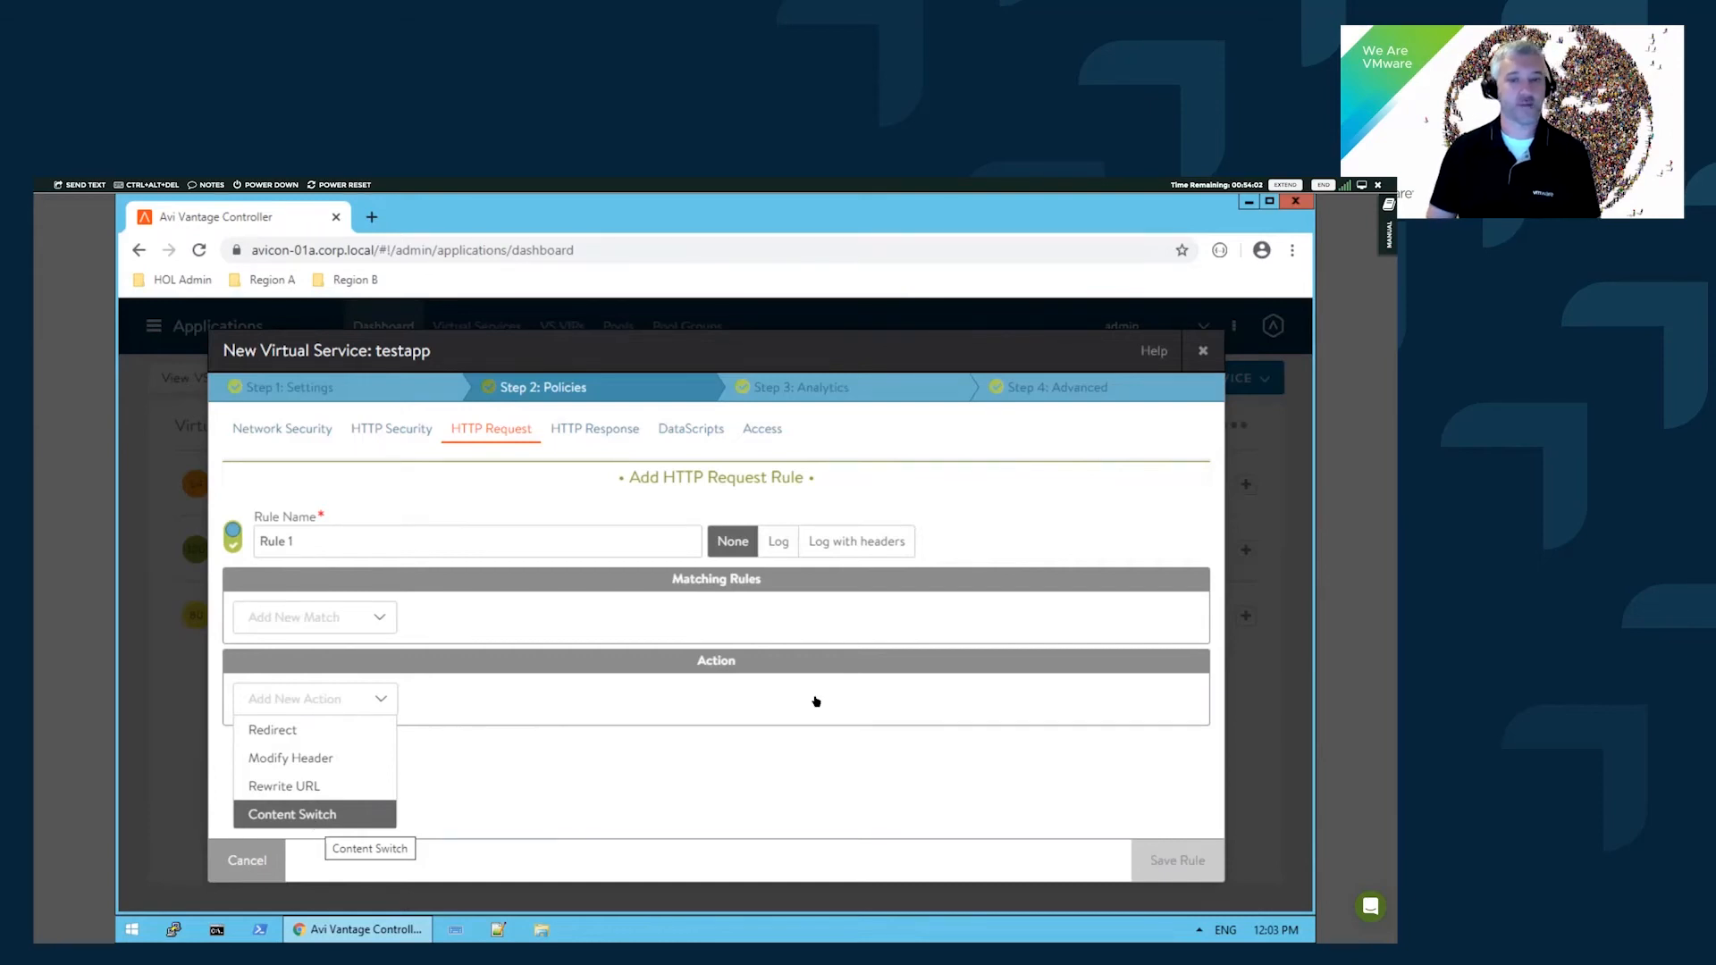
left_click(253, 863)
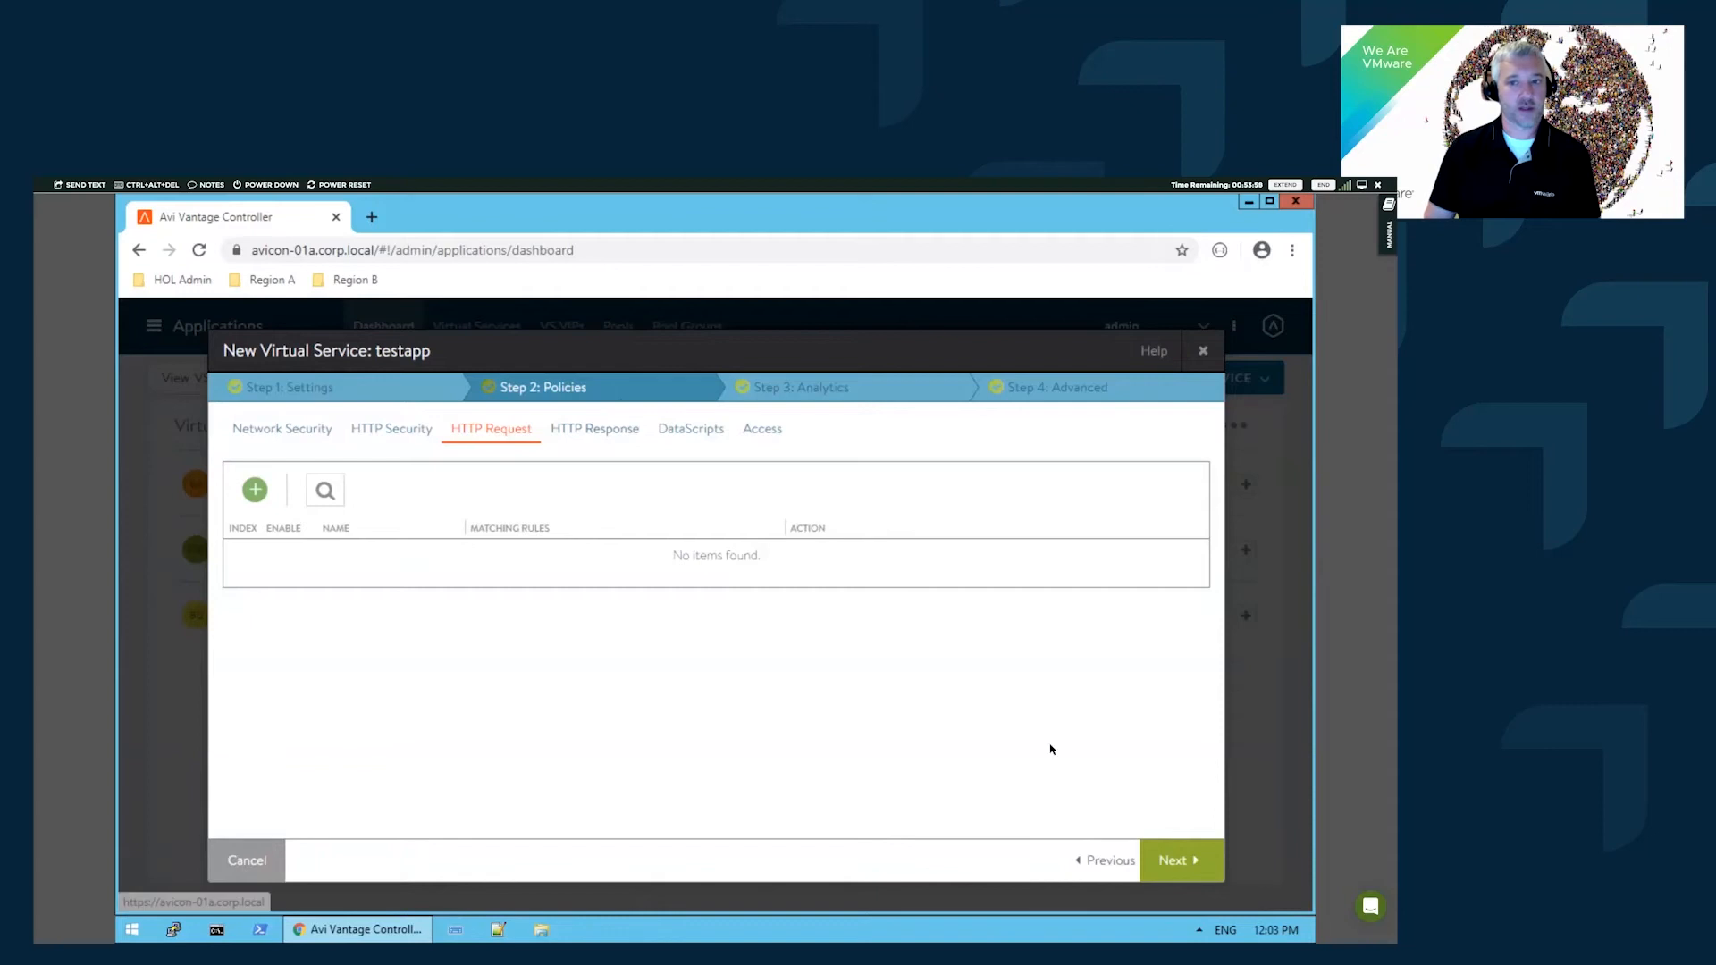
- Advance testapp's wizard to Analytics, enable Log all headers, and review the empty client log filters
left_click(1187, 865)
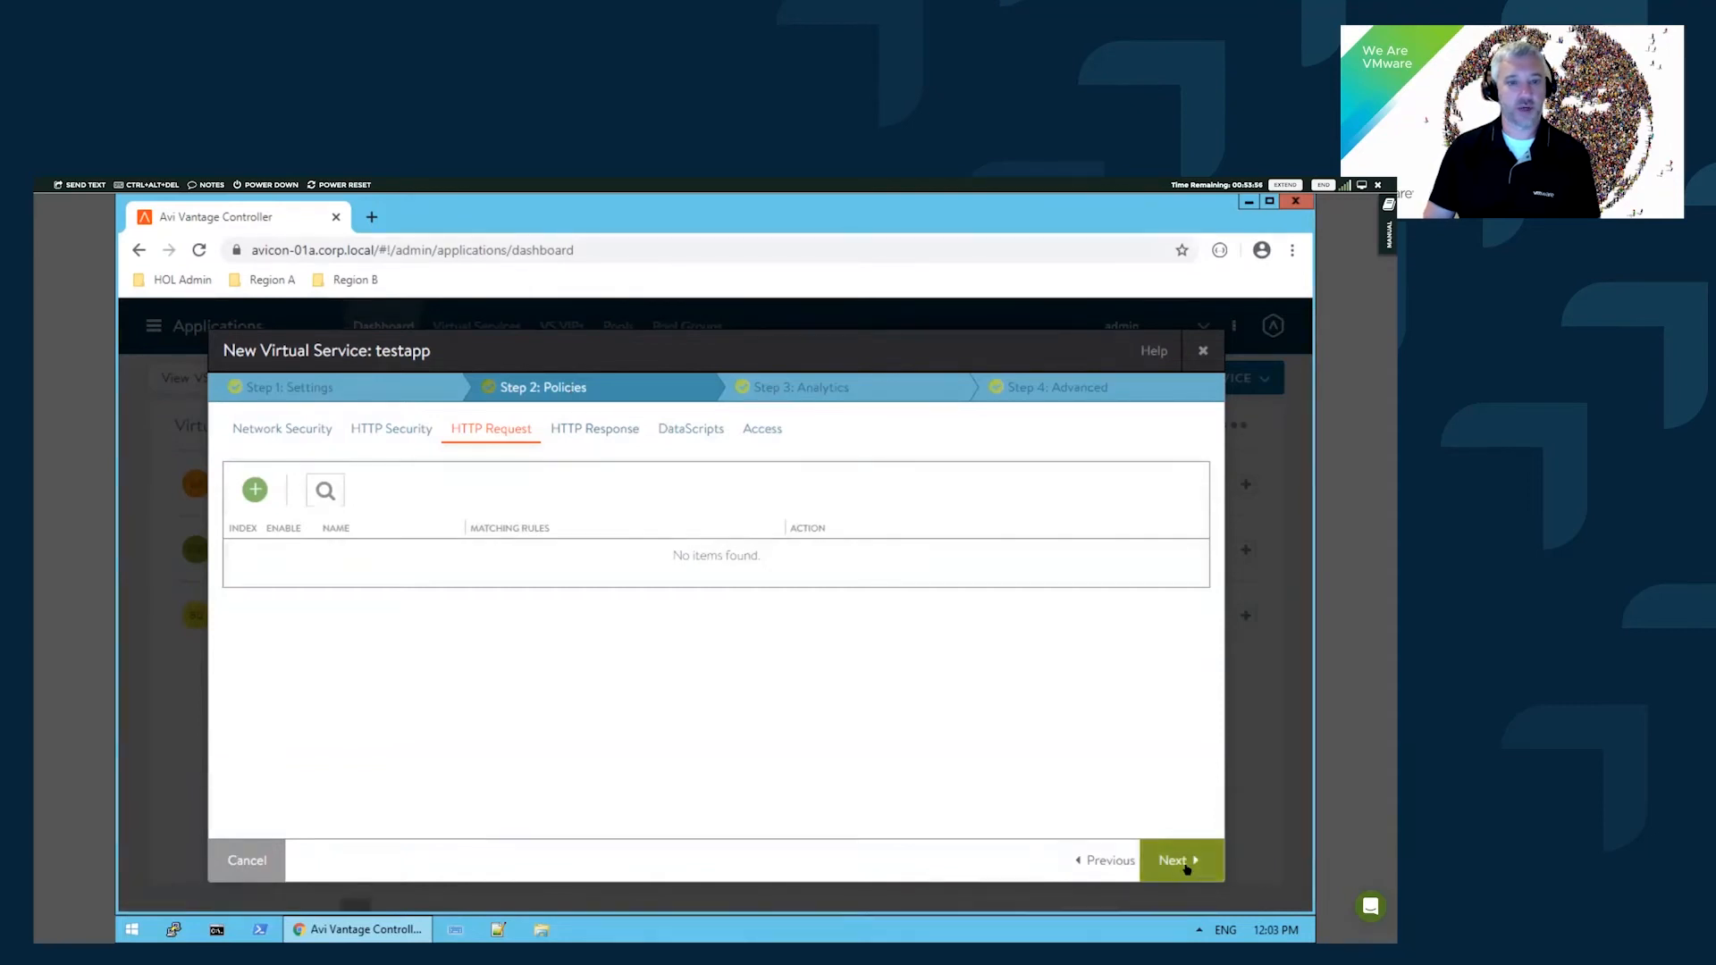
scroll(306, 535, "down", 1)
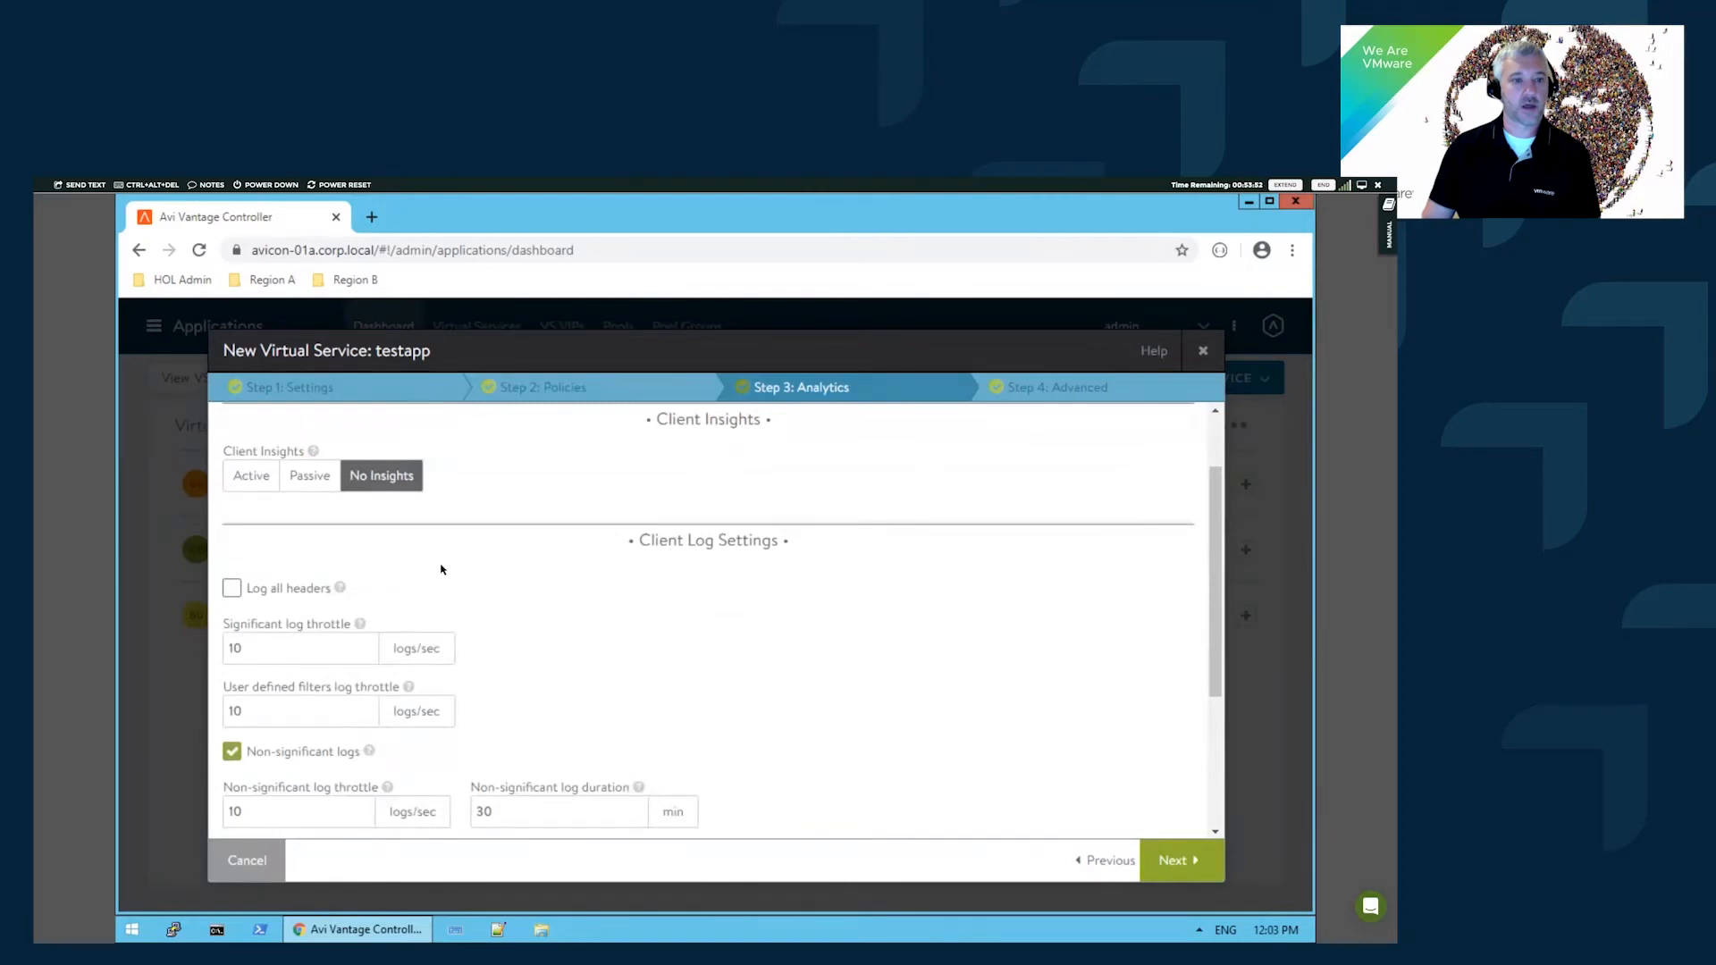
scroll(442, 569, "down", 1)
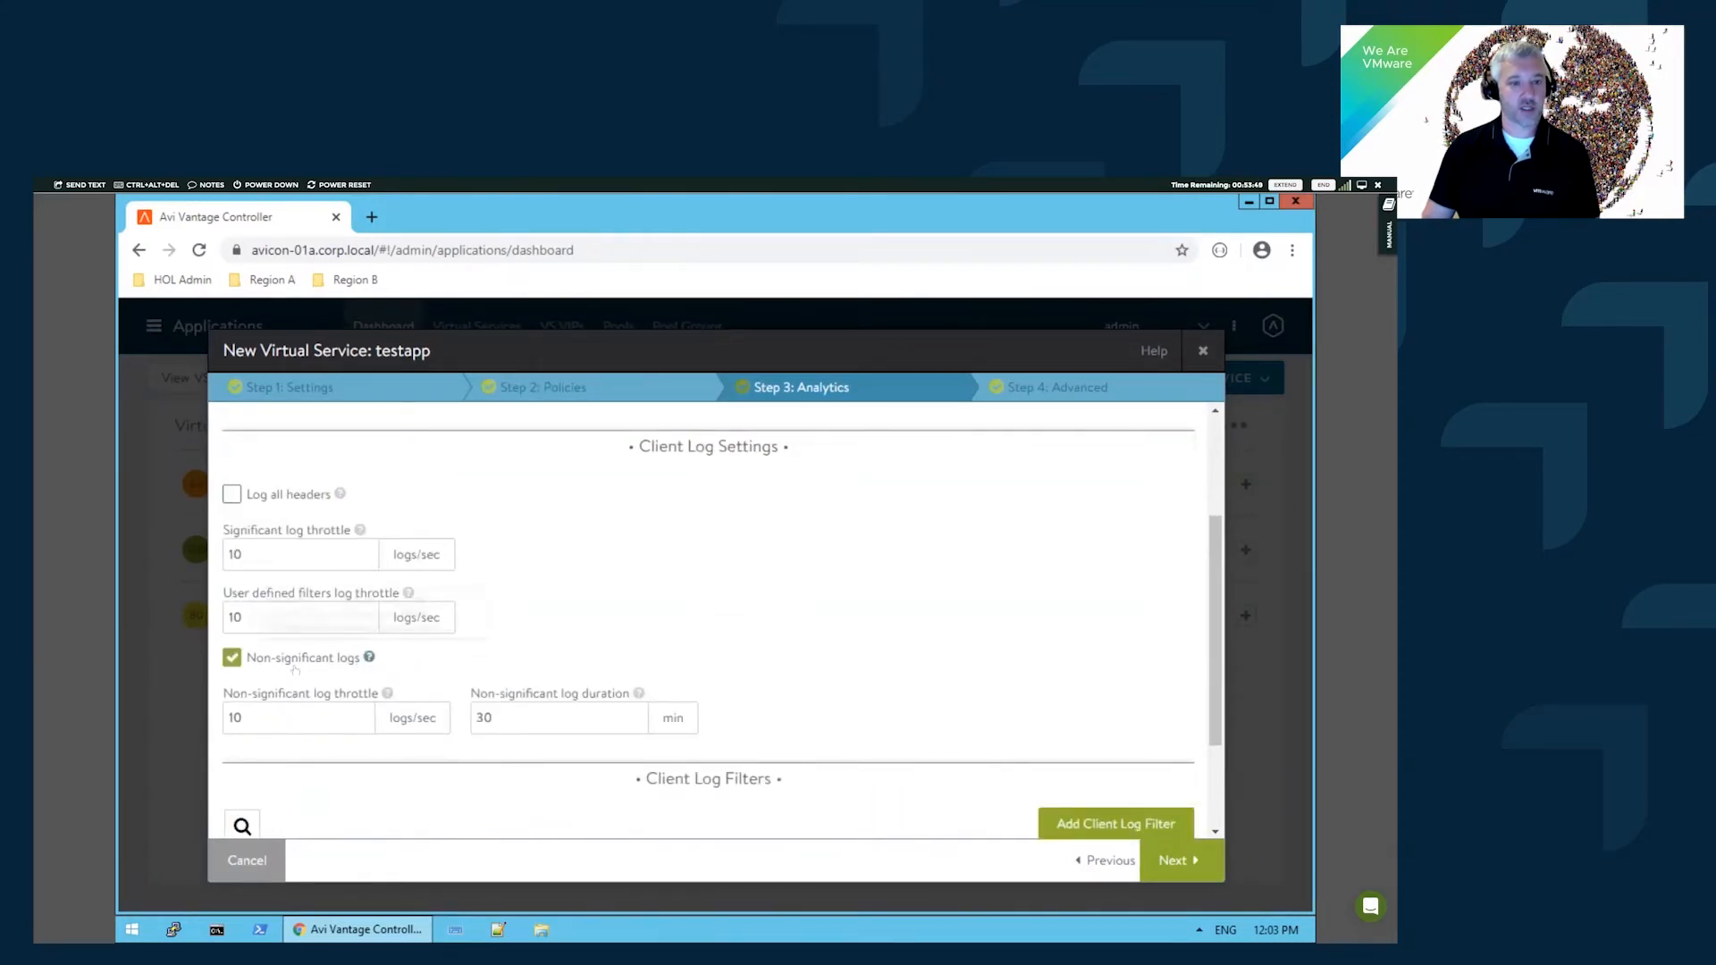
scroll(854, 636, "up", 1)
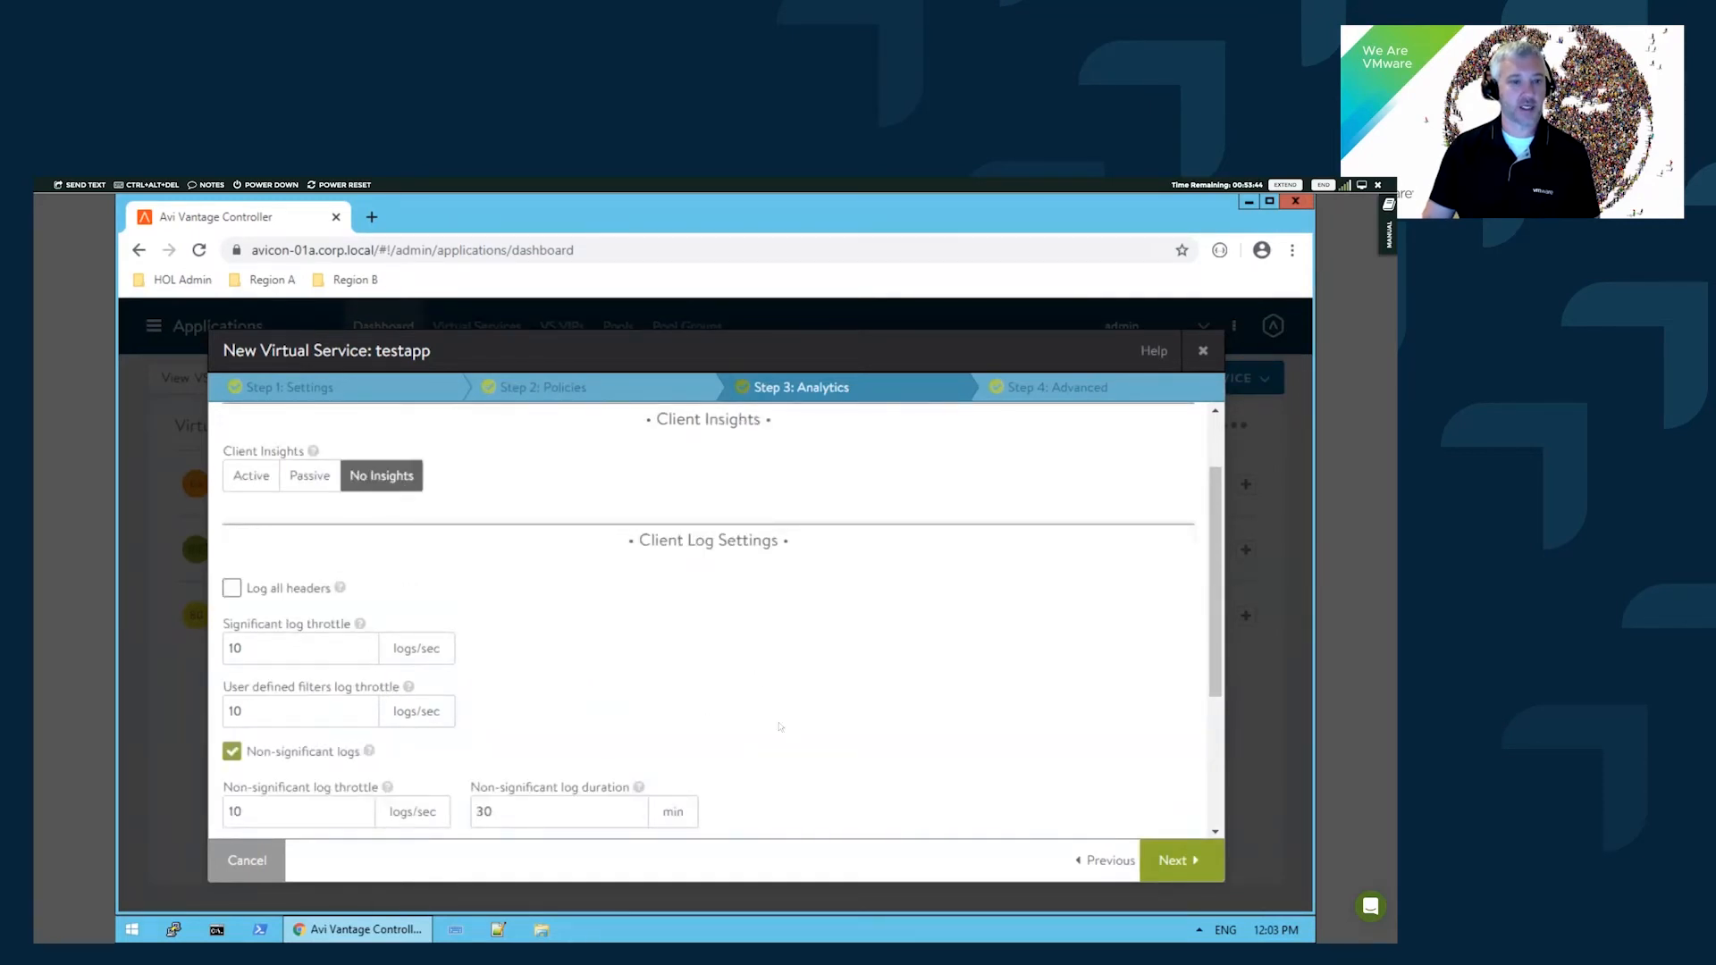
scroll(785, 721, "down", 1)
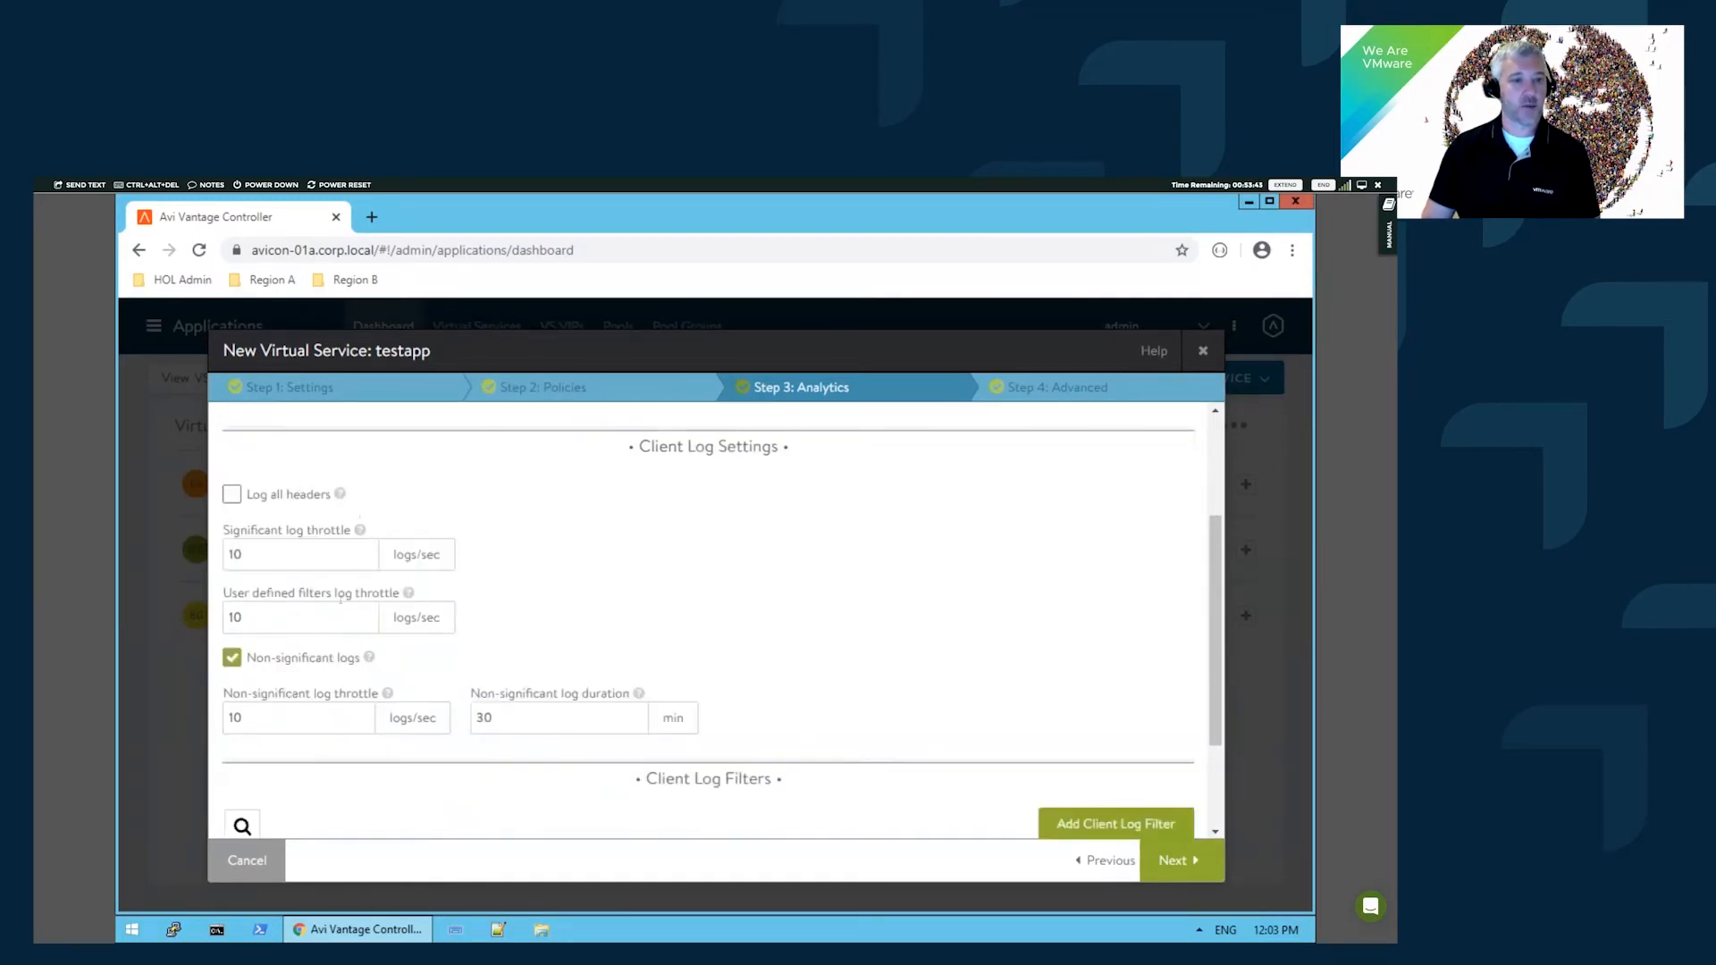
left_click(232, 494)
scroll(785, 617, "down", 2)
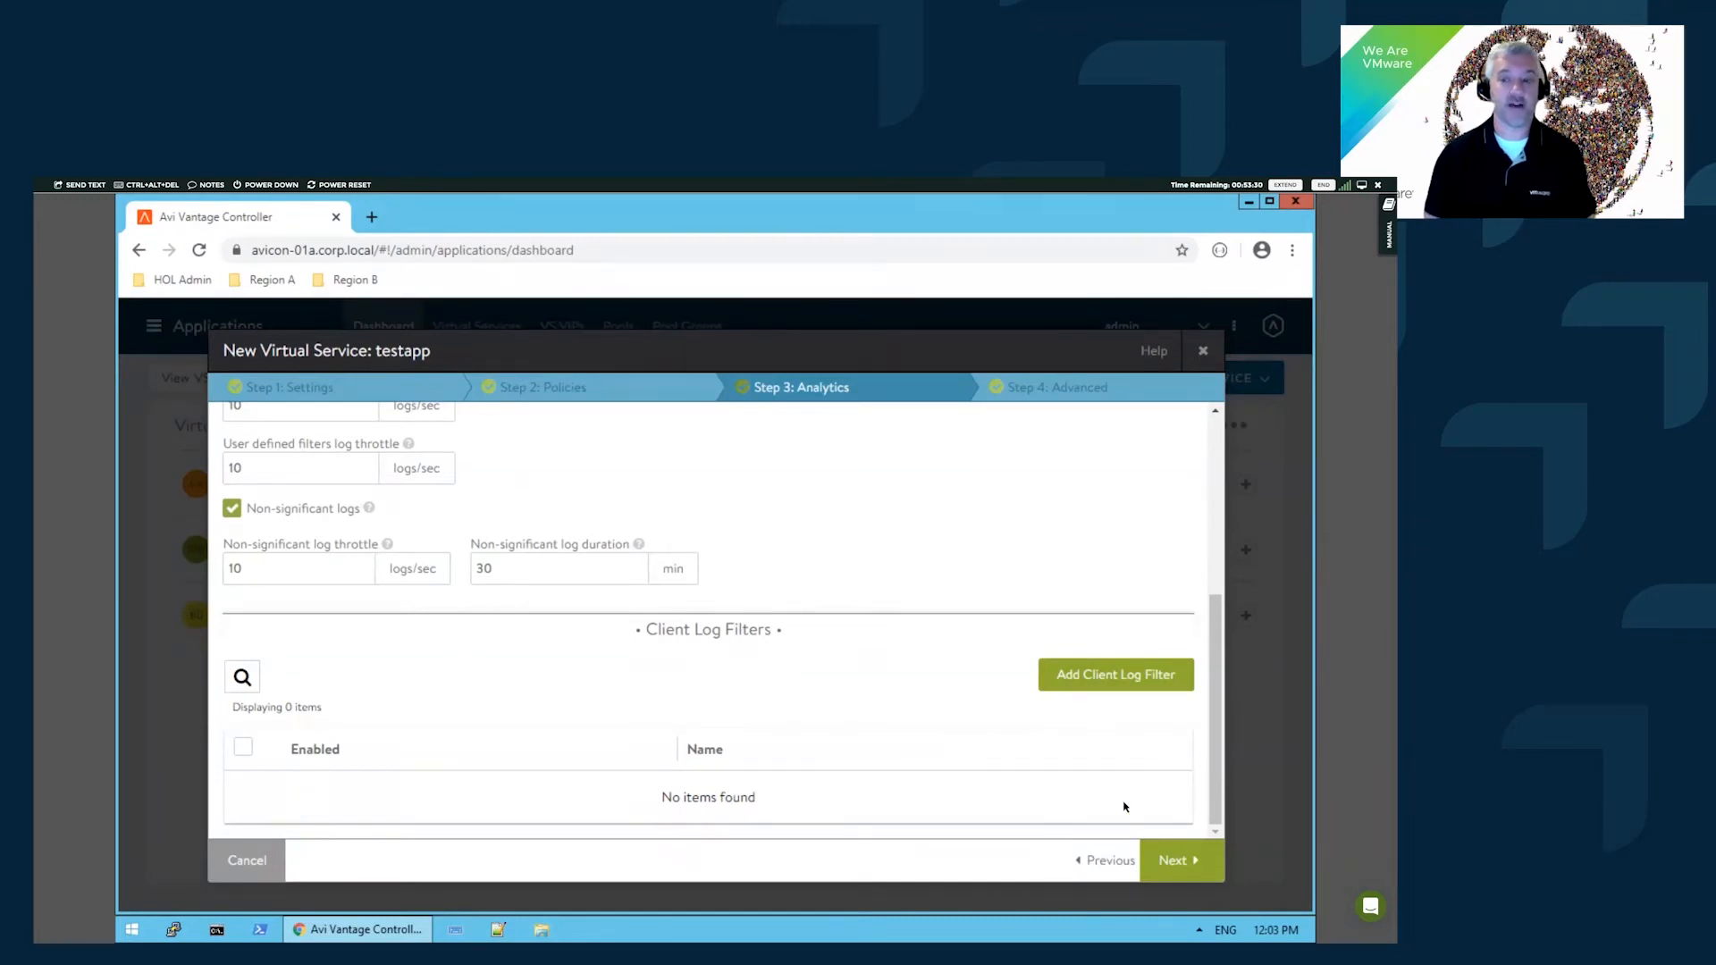
- Advance testapp's wizard to the Advanced step and review HTTP Basic Authentication and Other Settings
left_click(1194, 863)
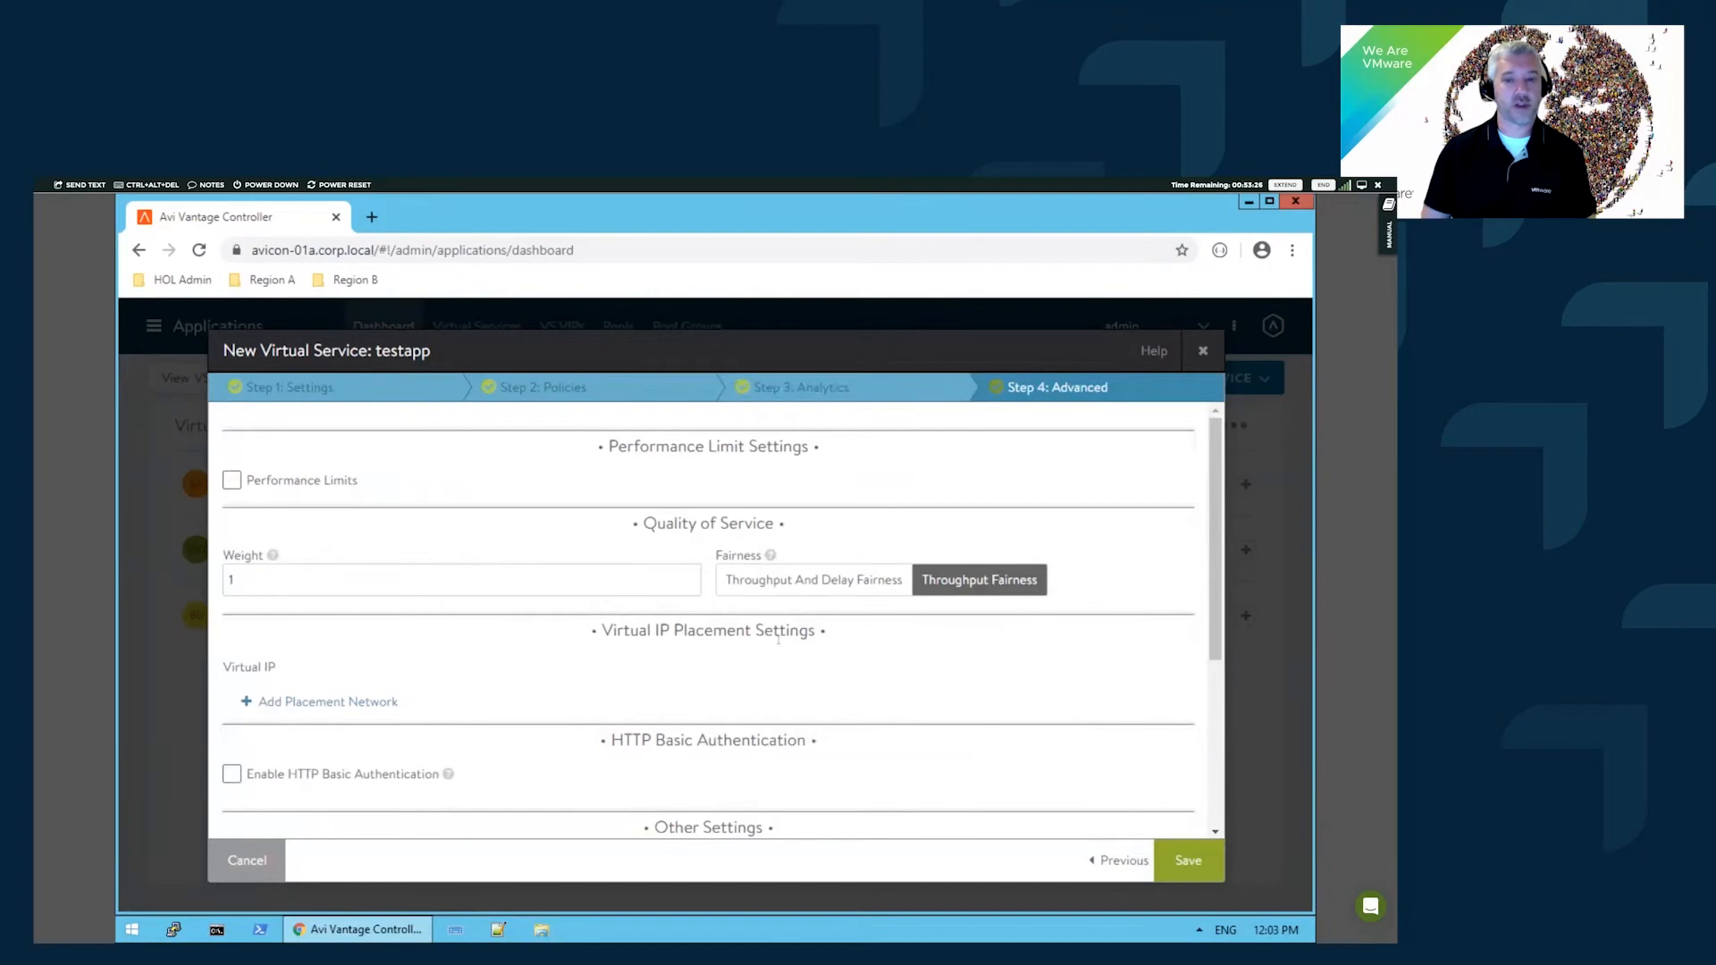
scroll(777, 640, "down", 3)
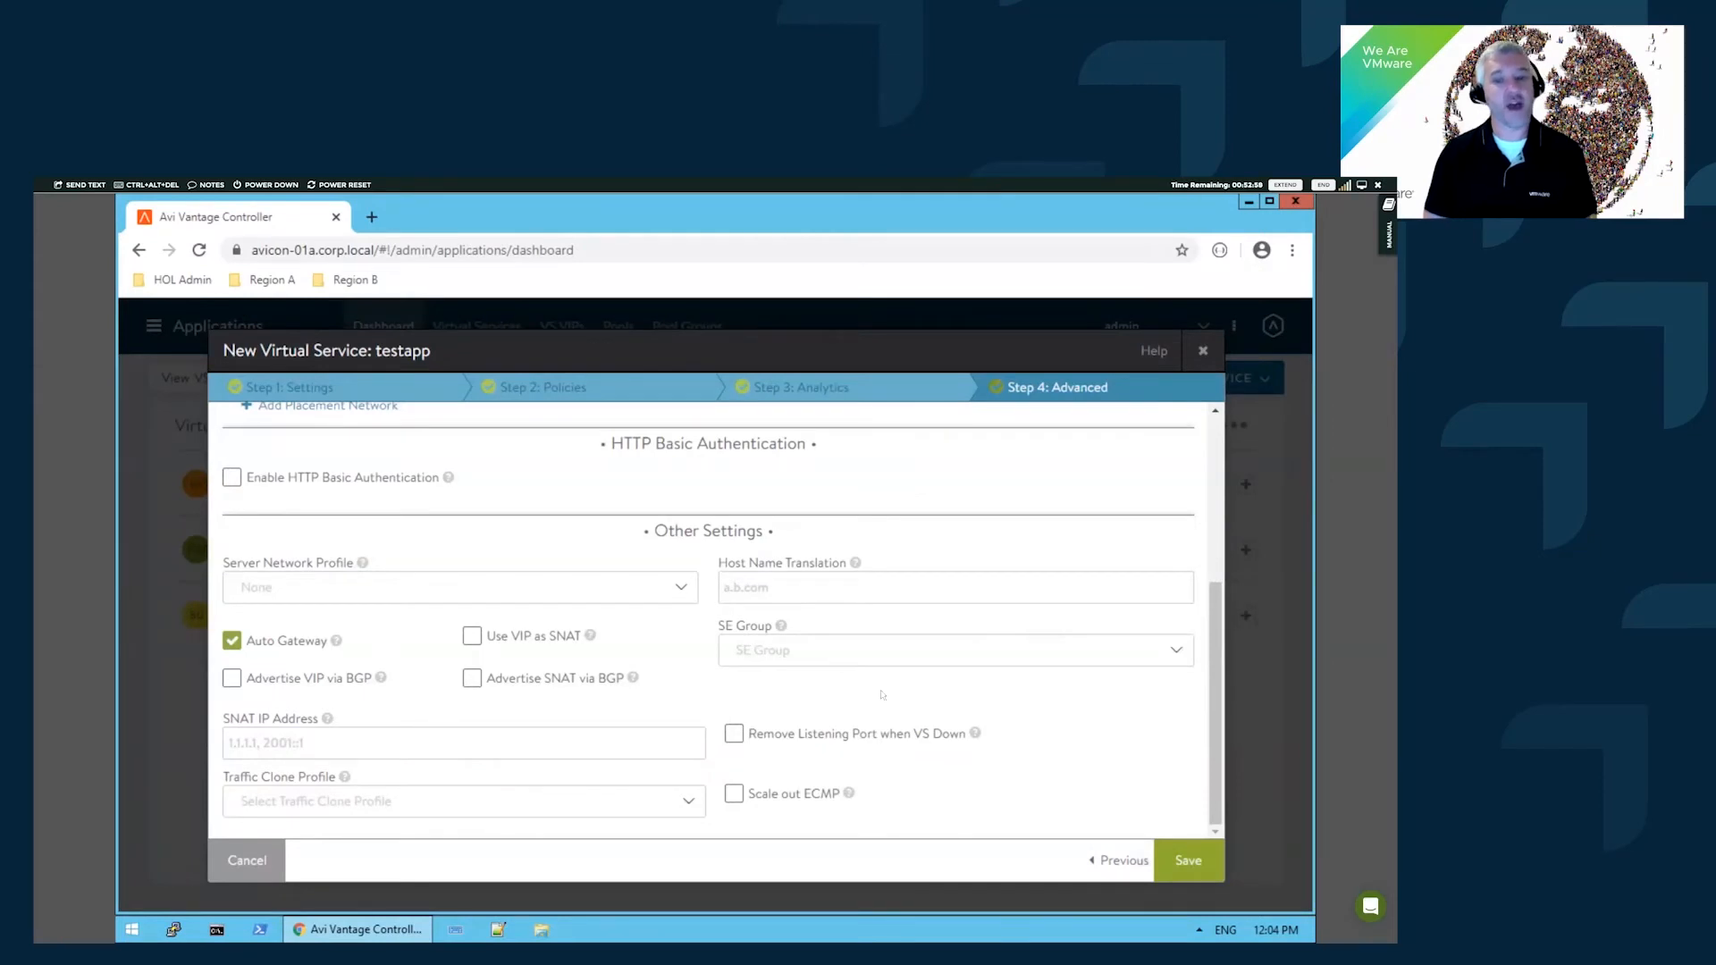
- Save the testapp virtual service, then change testapp-pool's default server port to 30080
left_click(1177, 860)
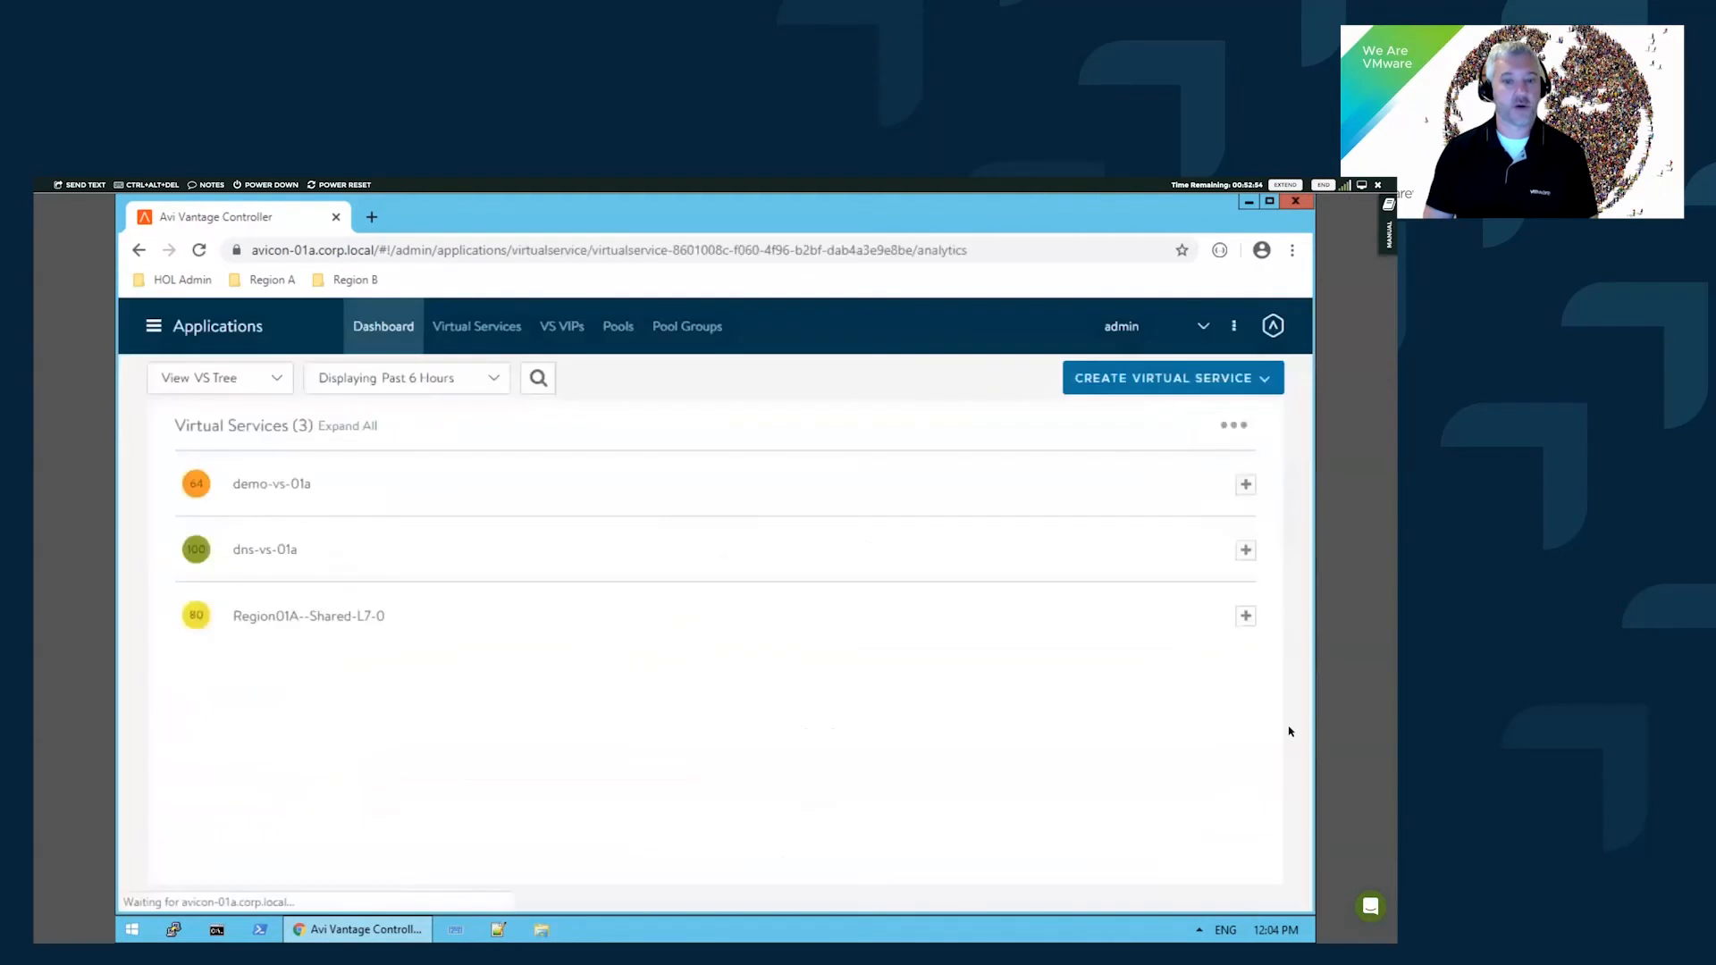
mouse_move(909, 394)
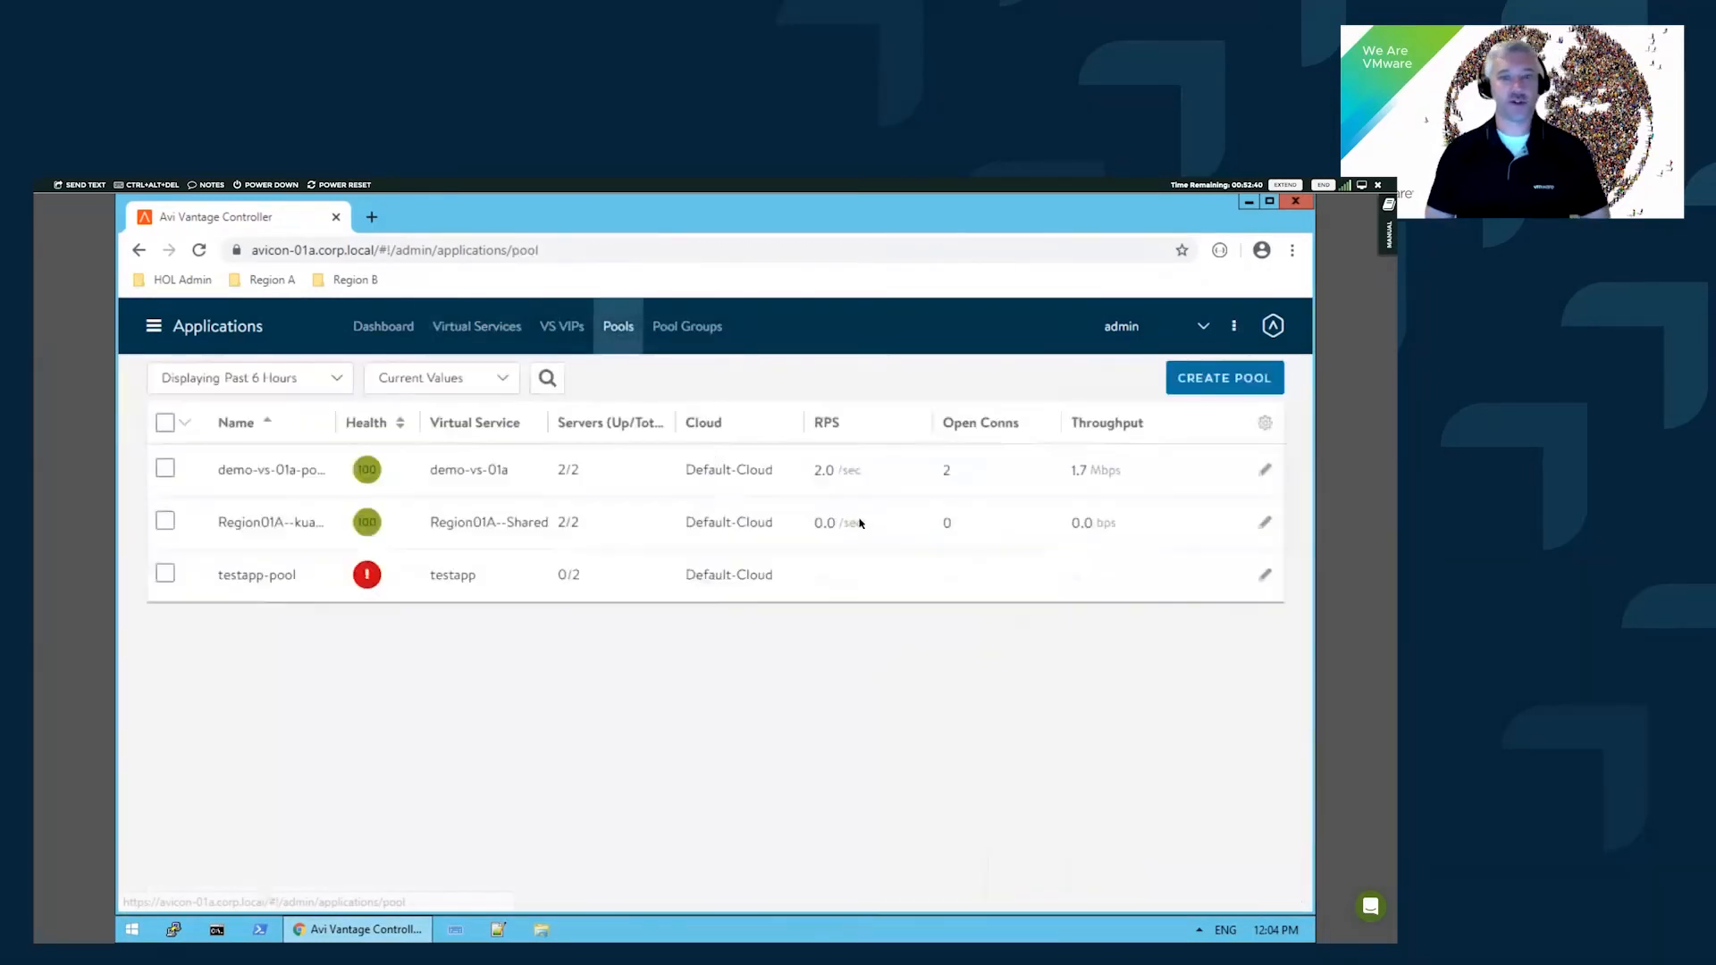
left_click(1264, 576)
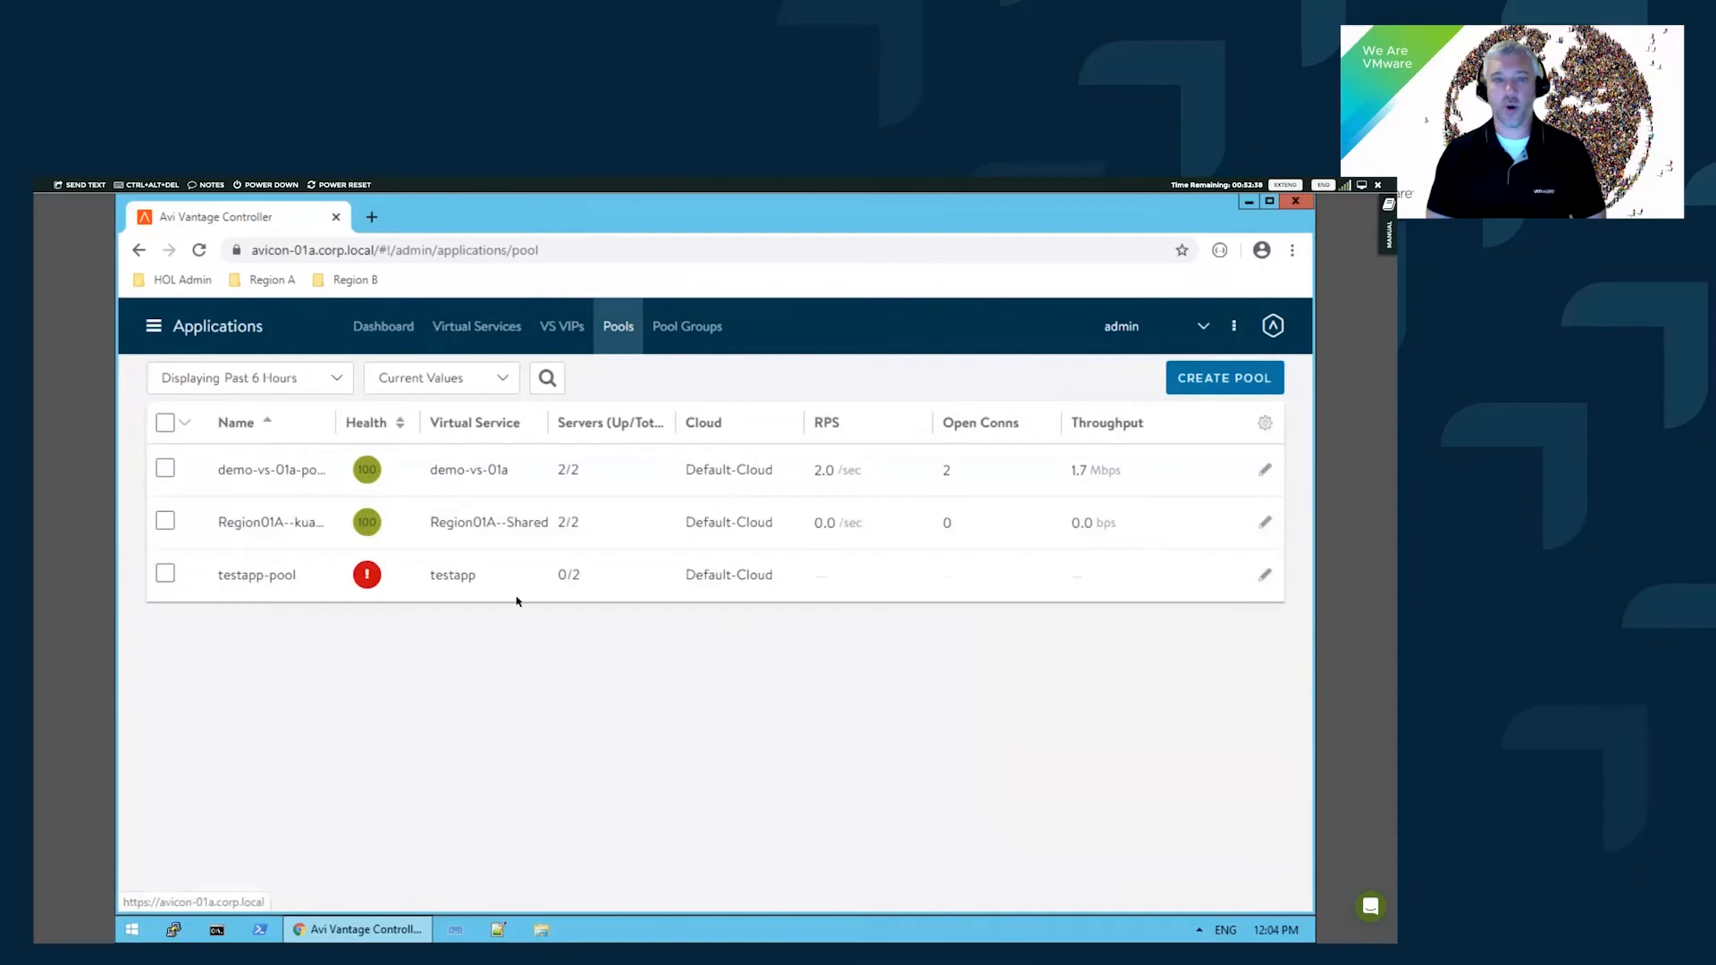
left_click(238, 522)
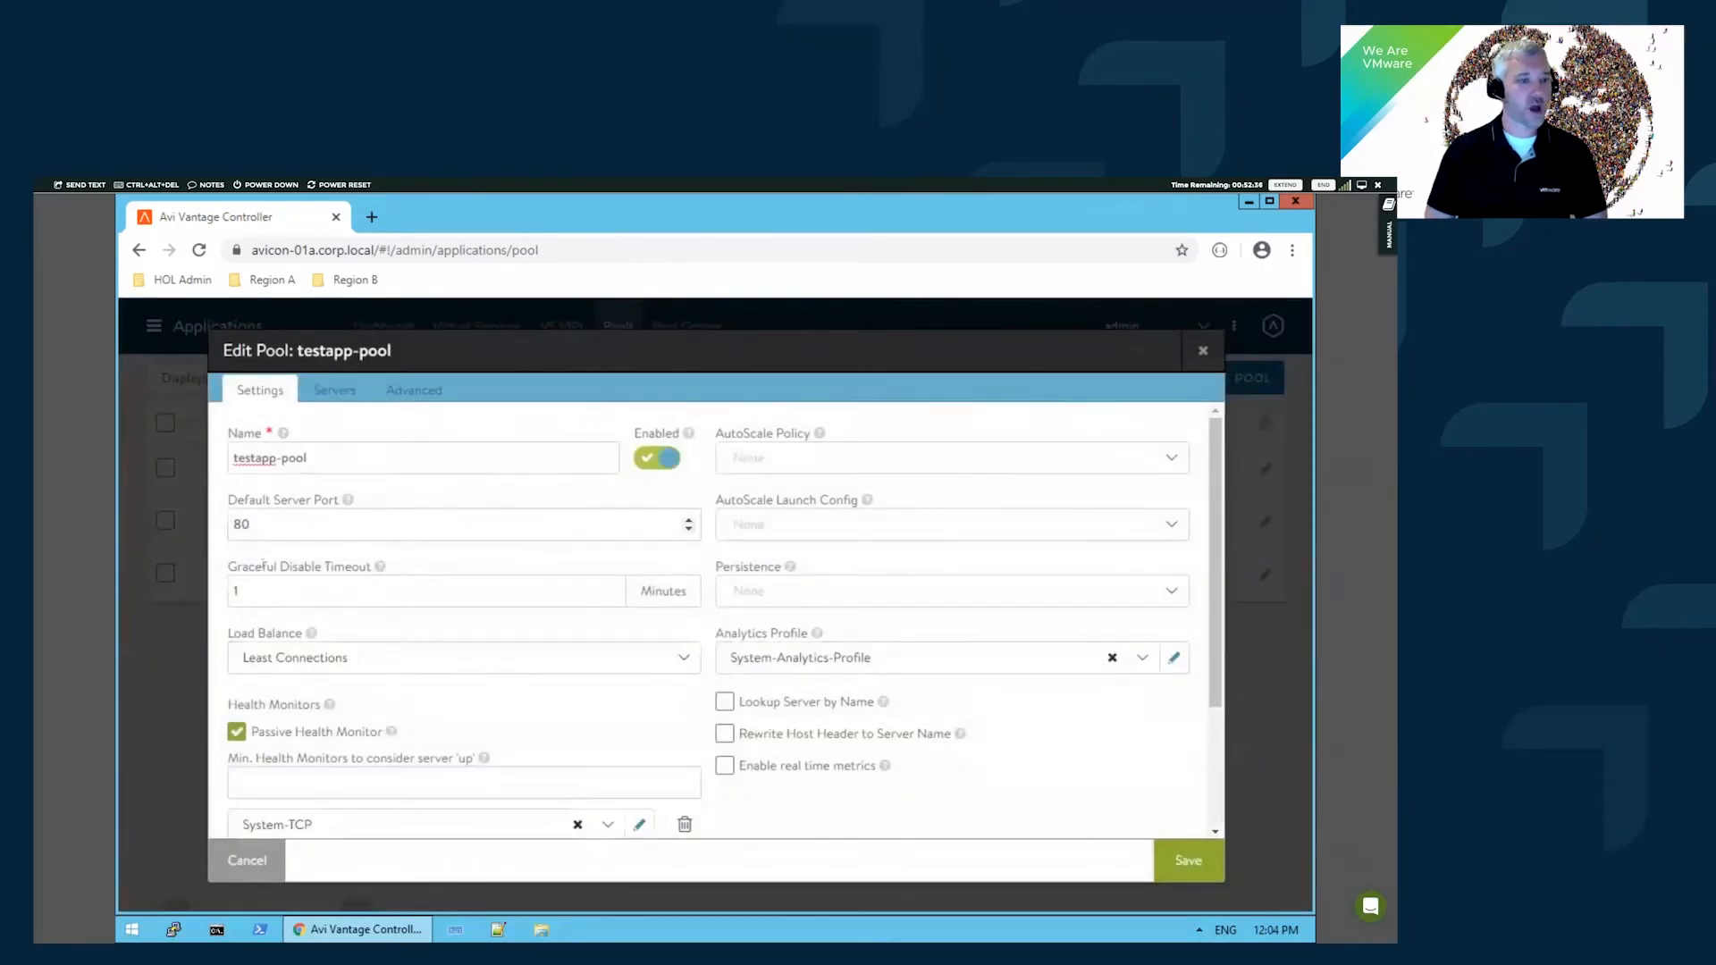
type("300")
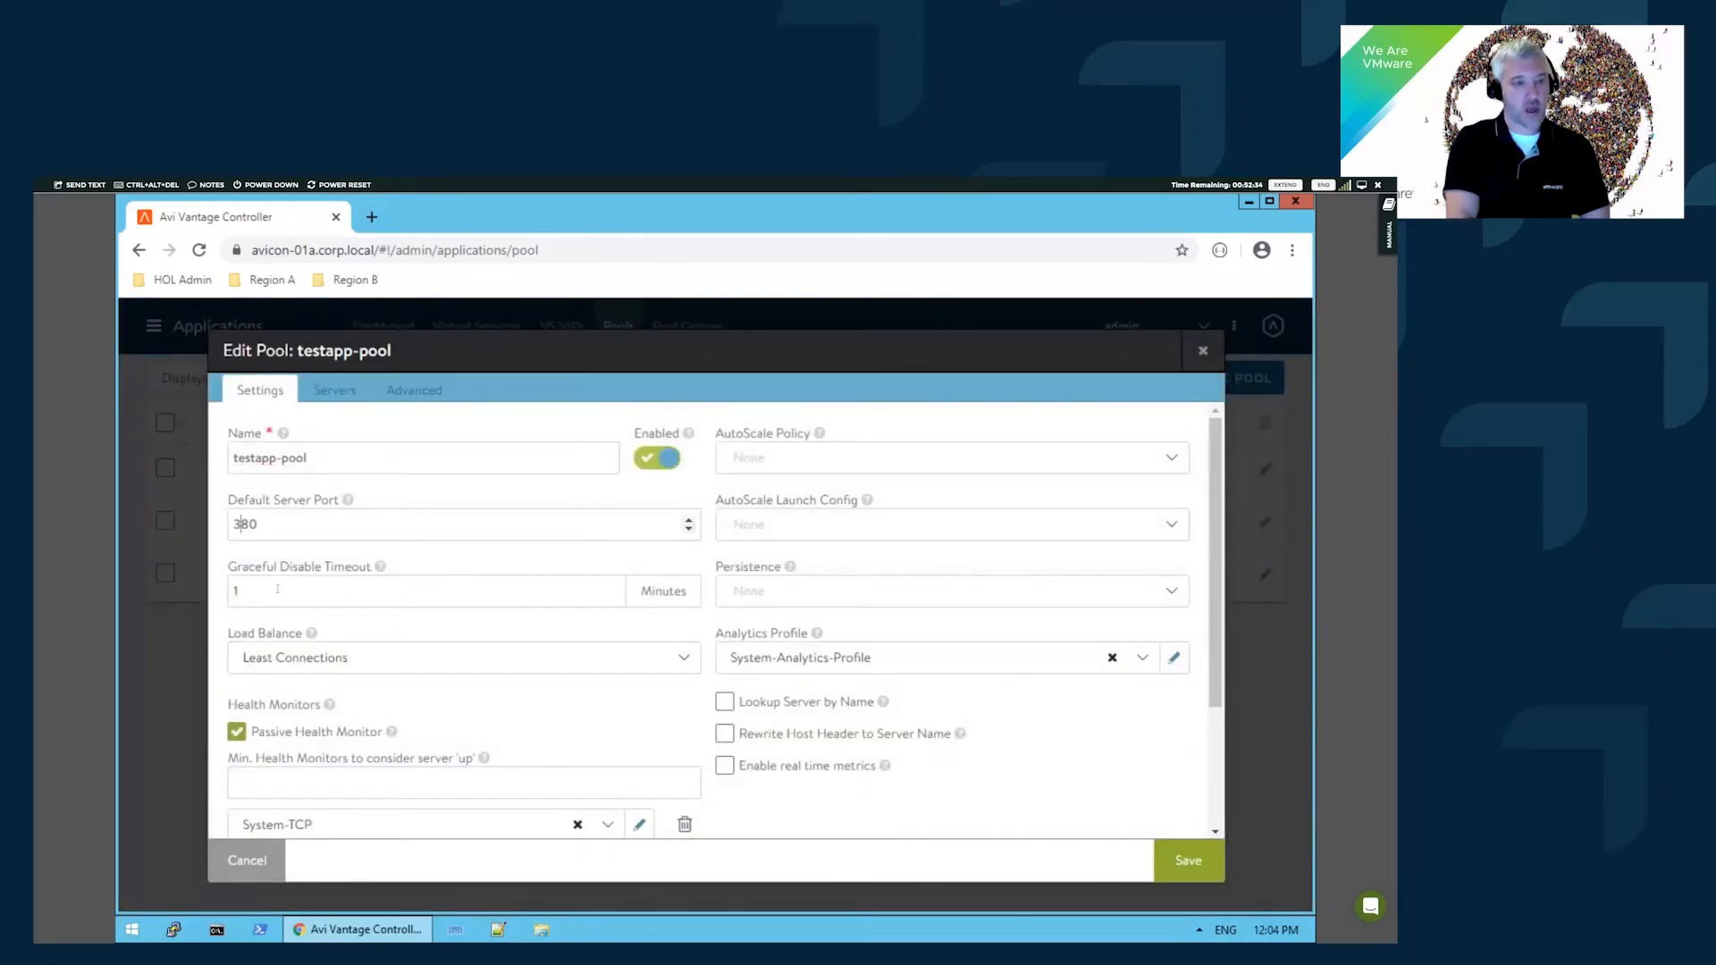
left_click(1189, 859)
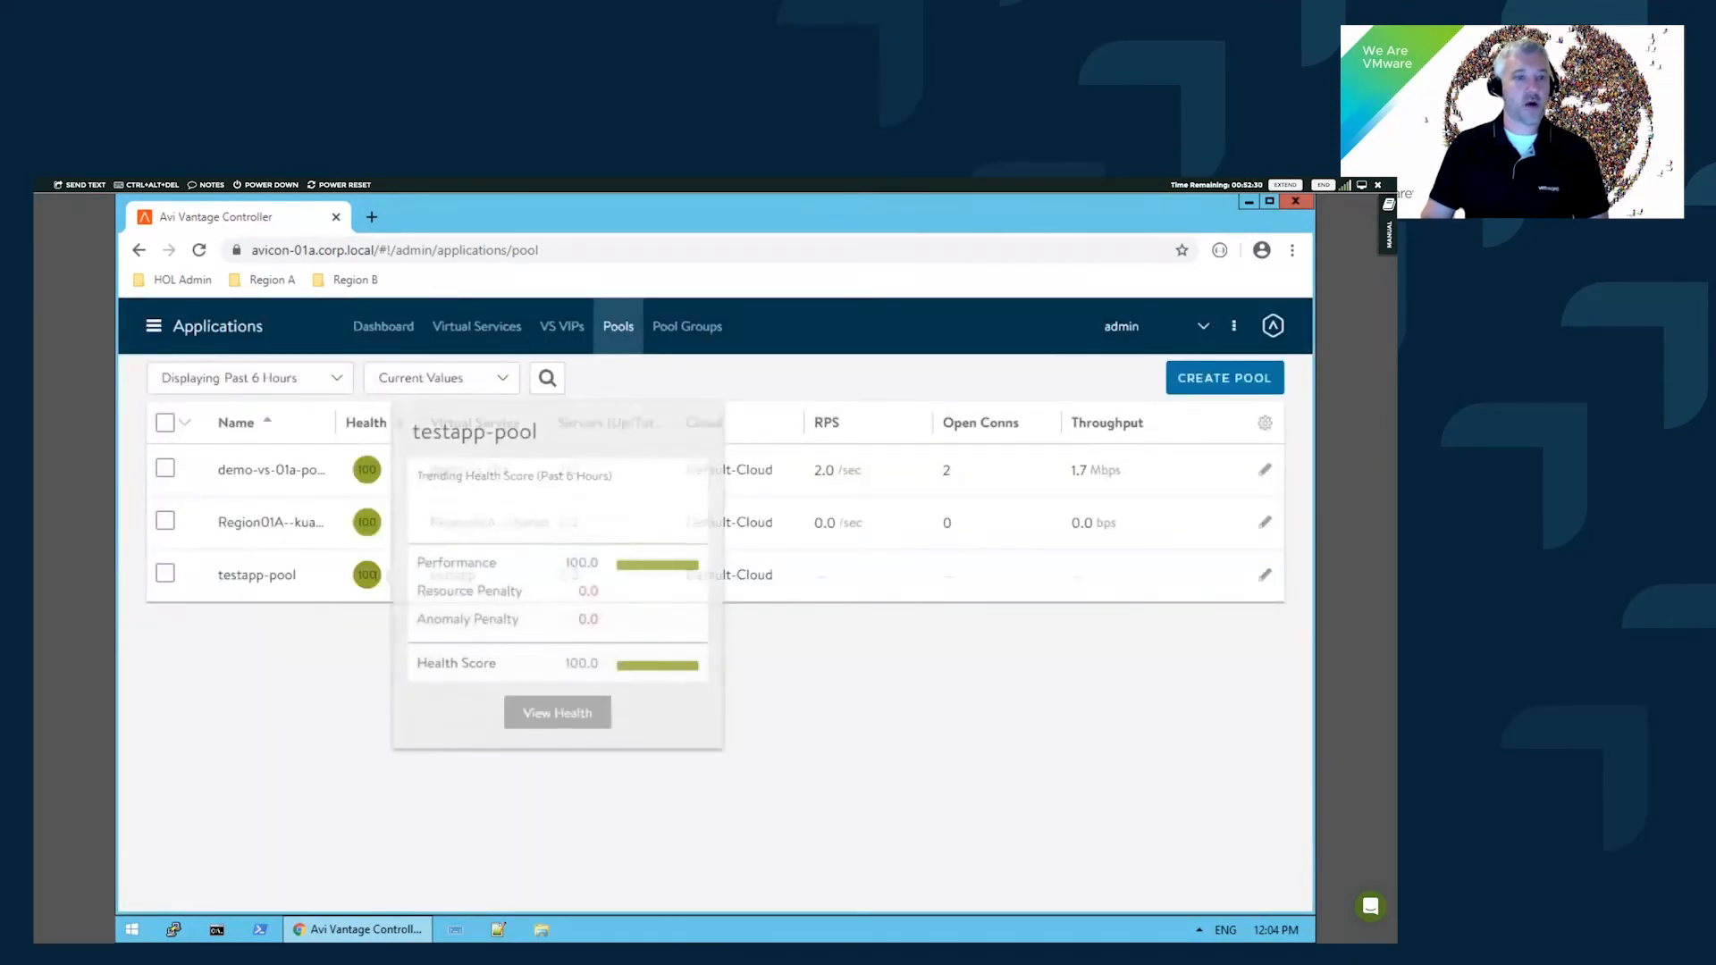
left_click(371, 217)
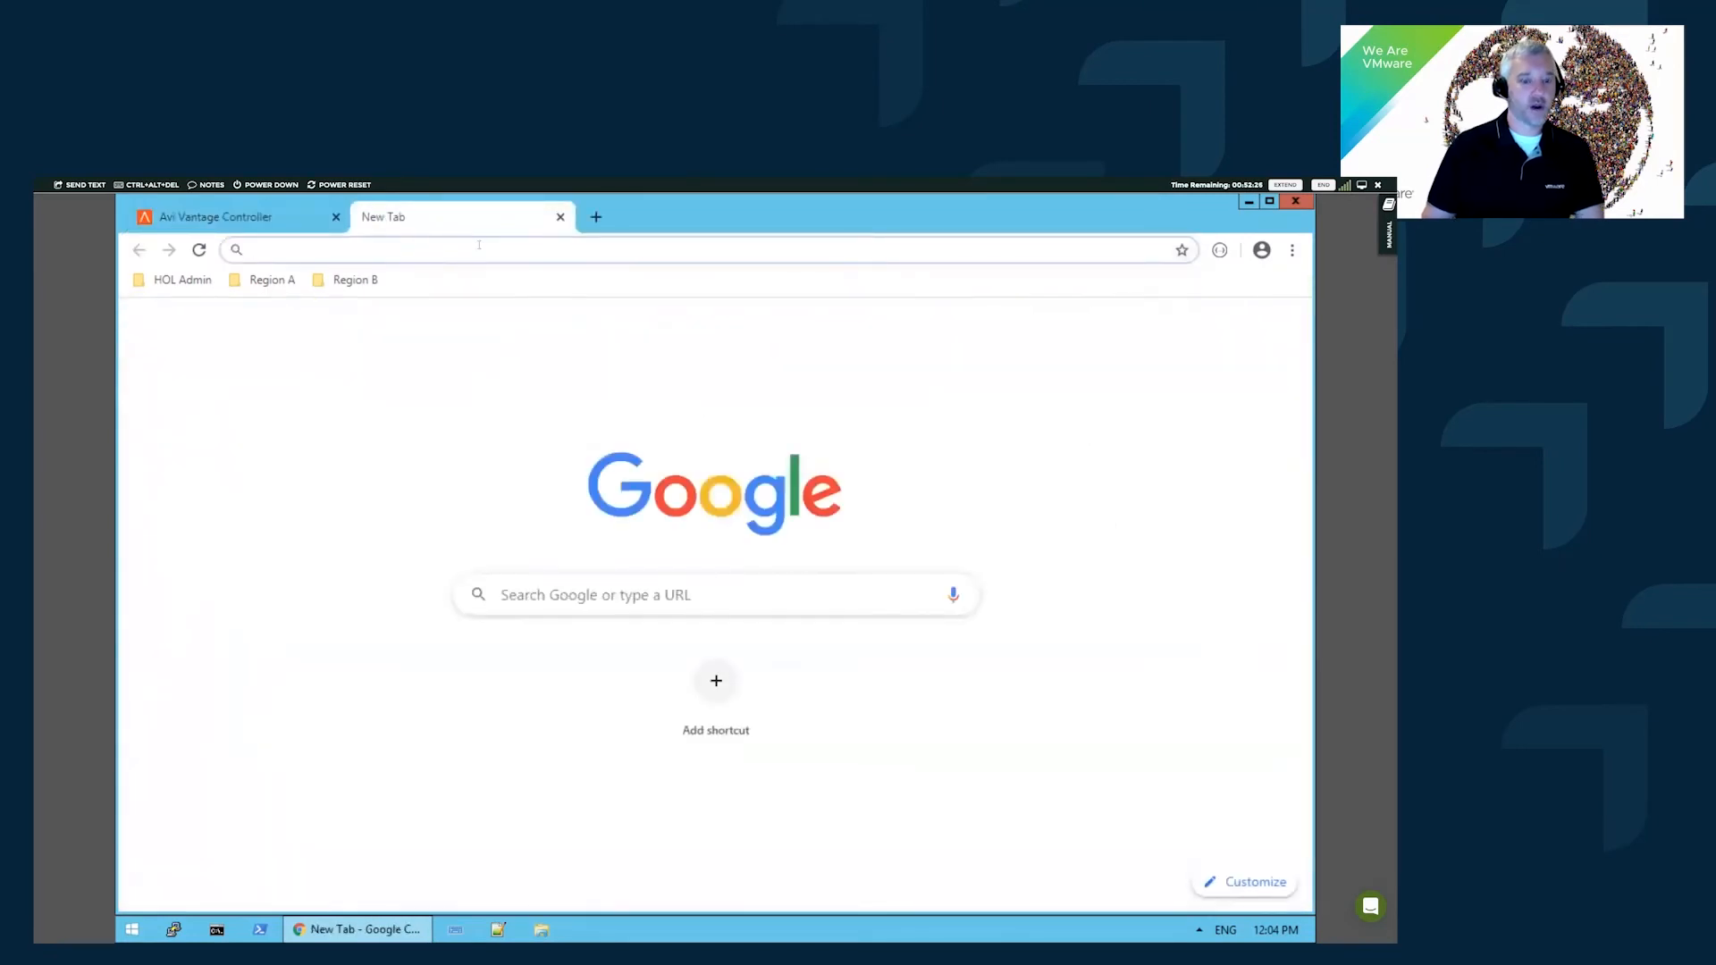
type("testapp.region01a.corp.o")
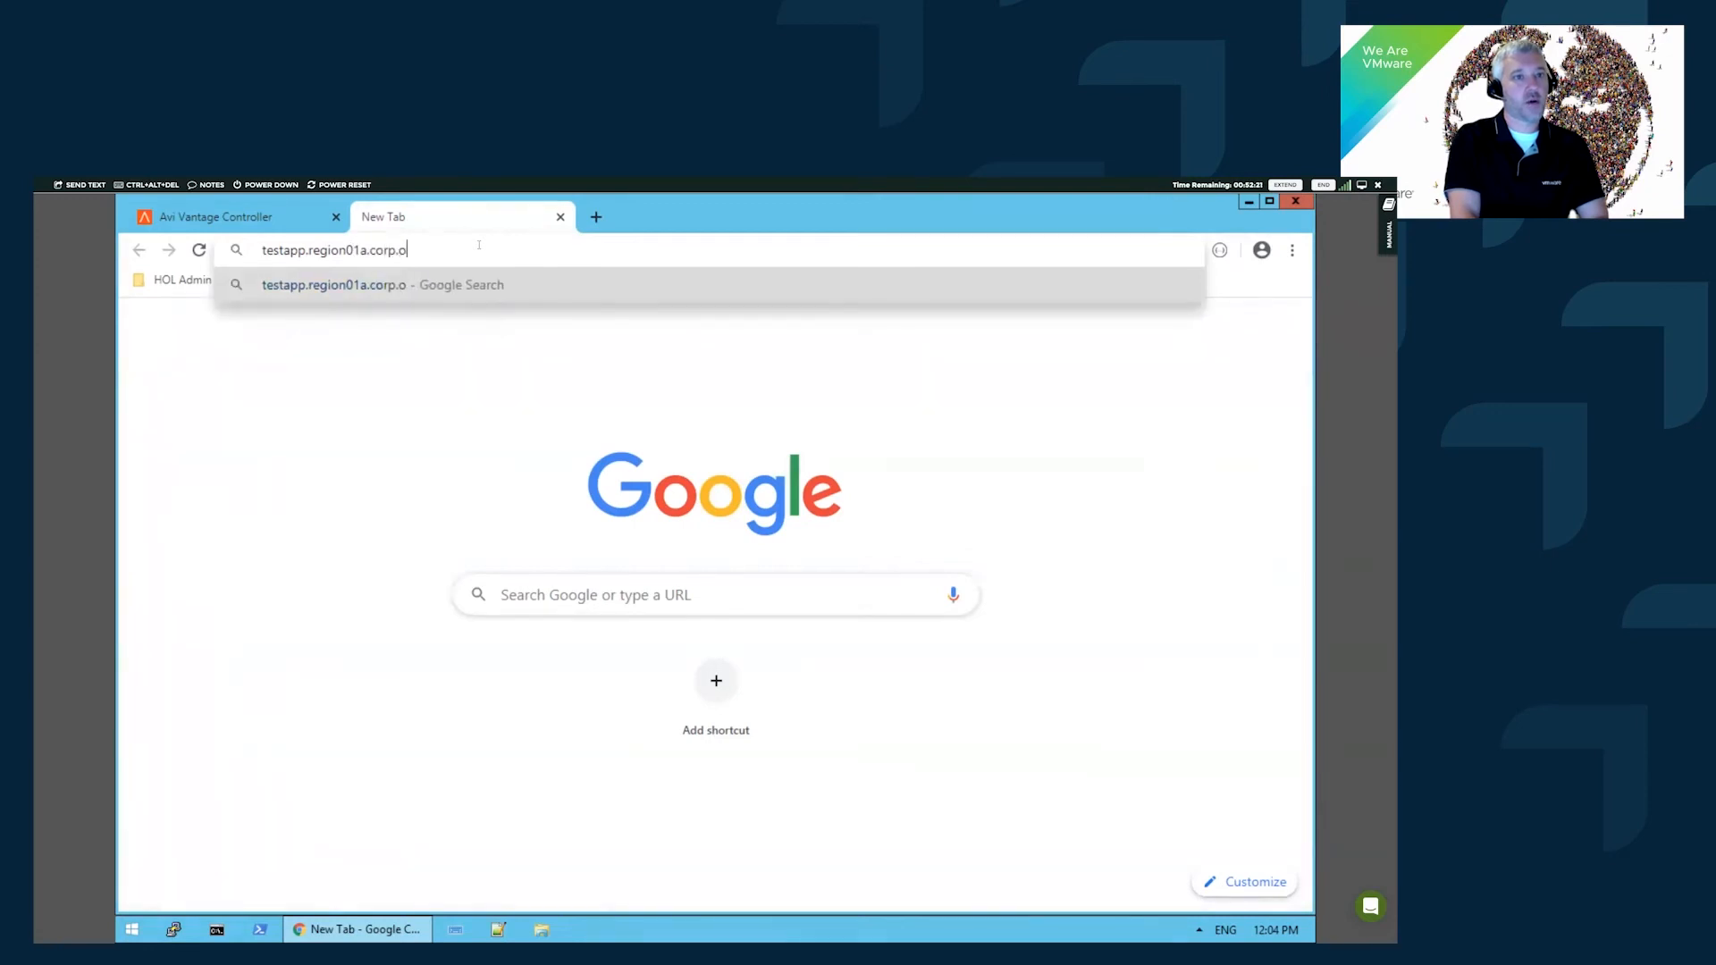
key("BackSpace")
type("local")
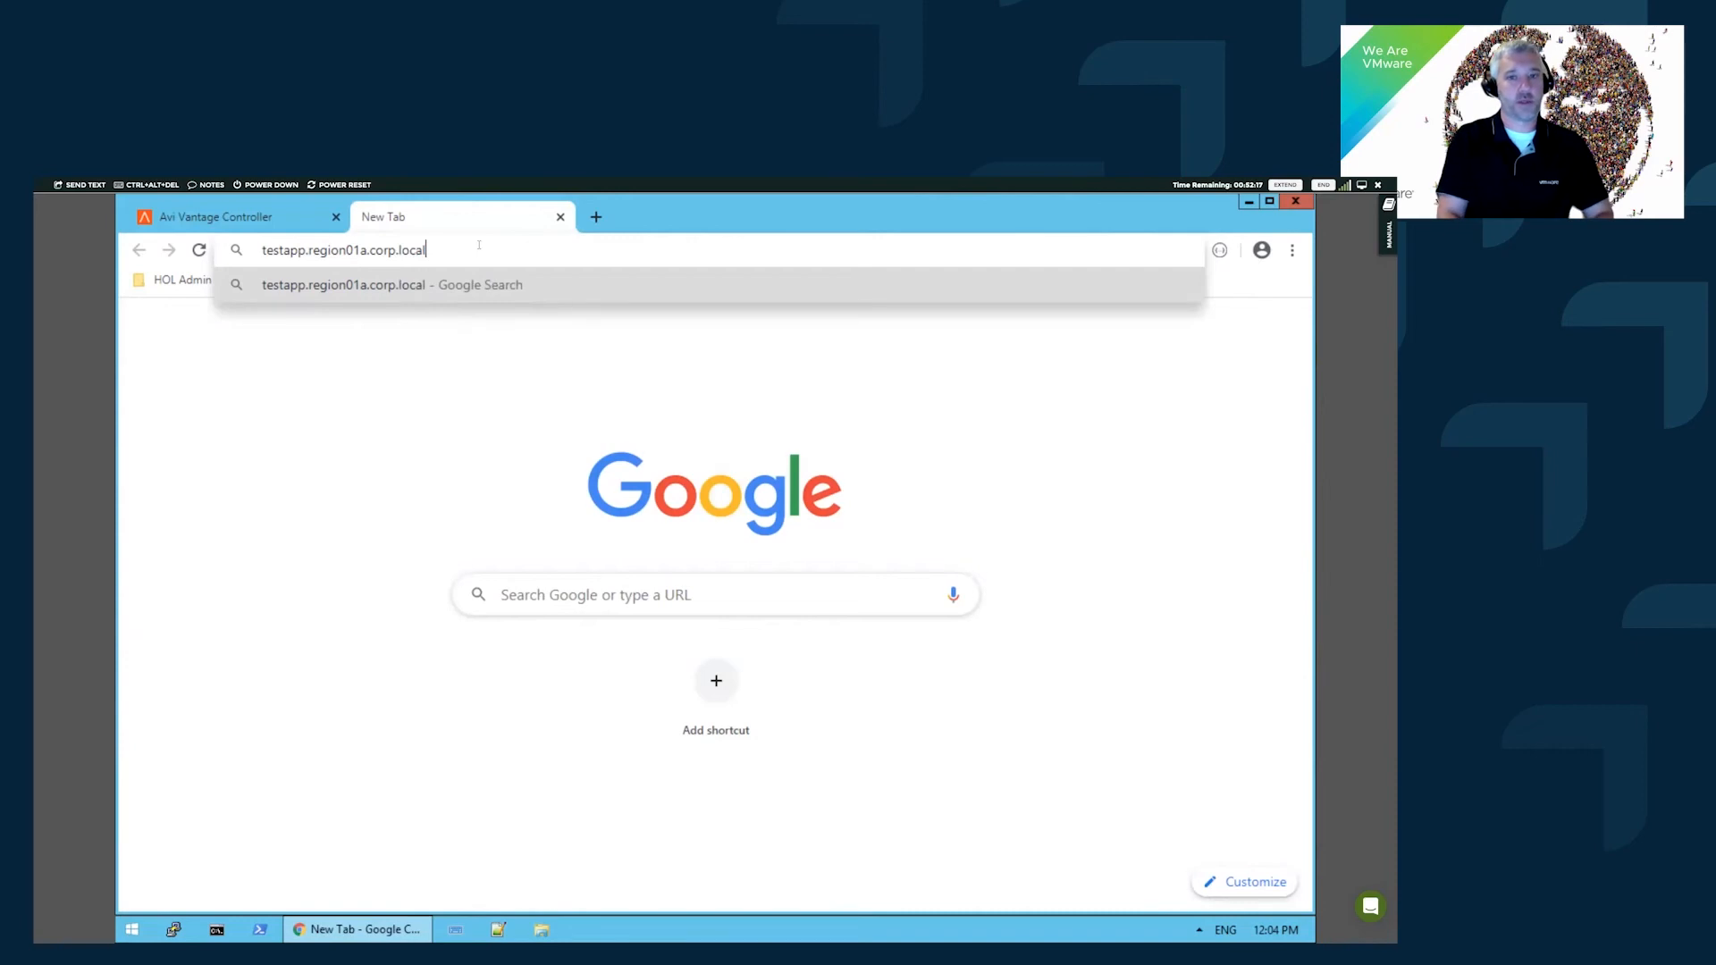
left_click(273, 251)
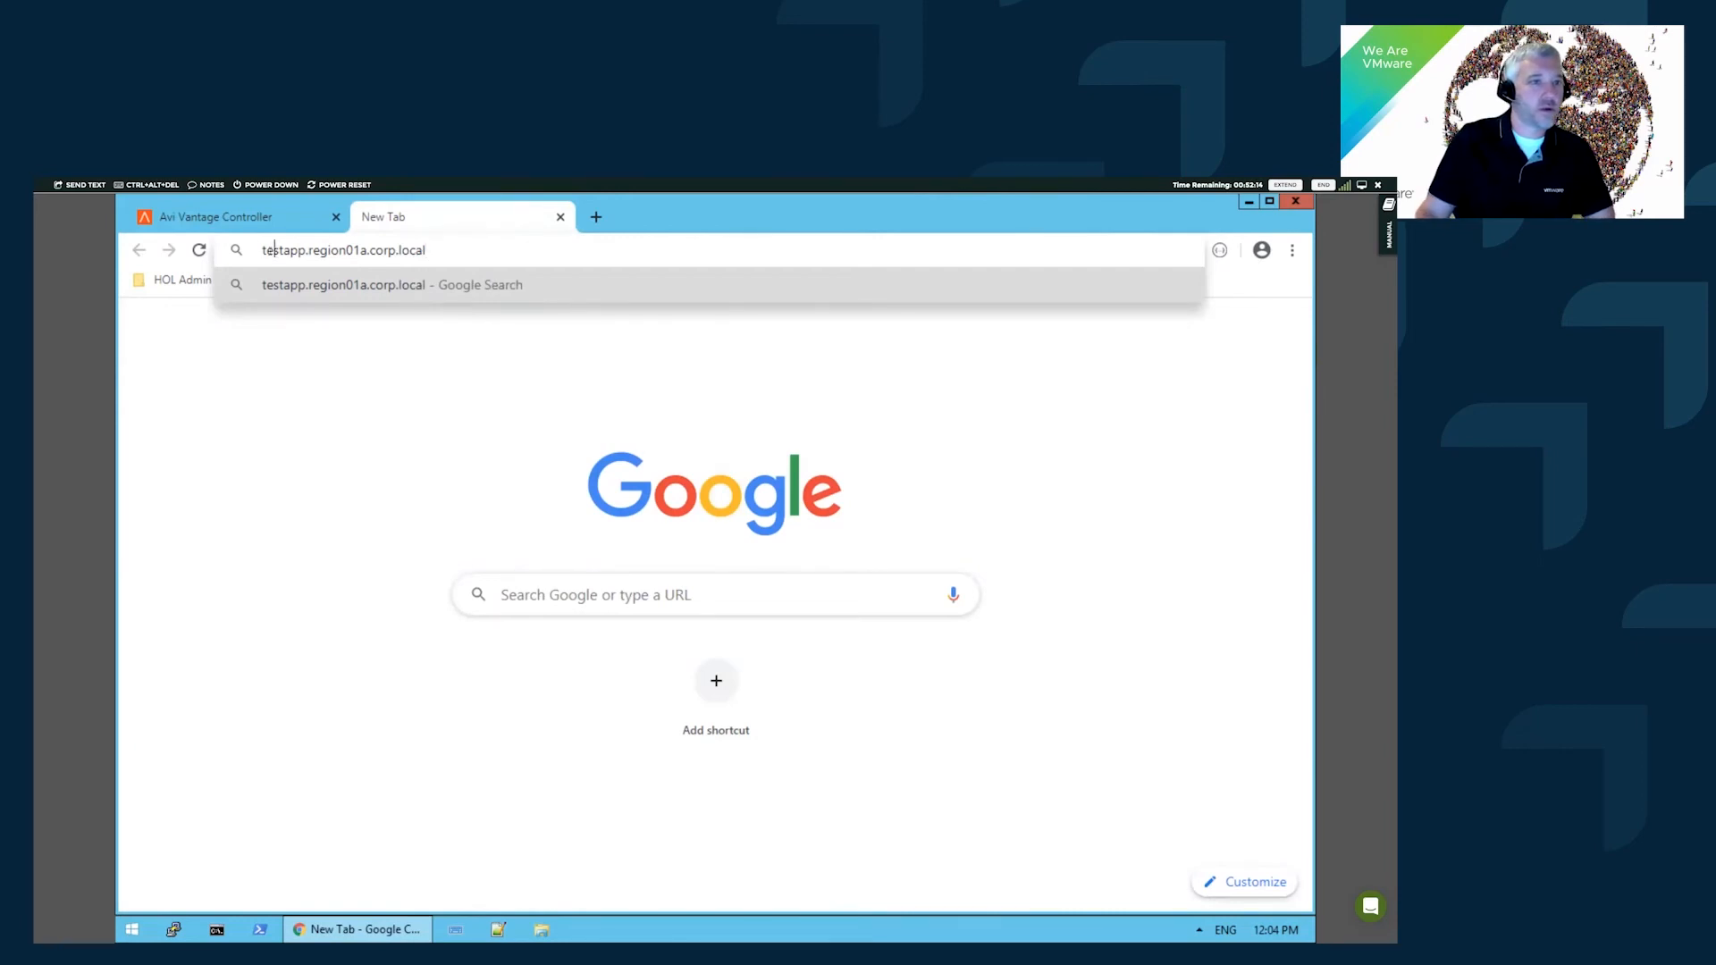
type("https://")
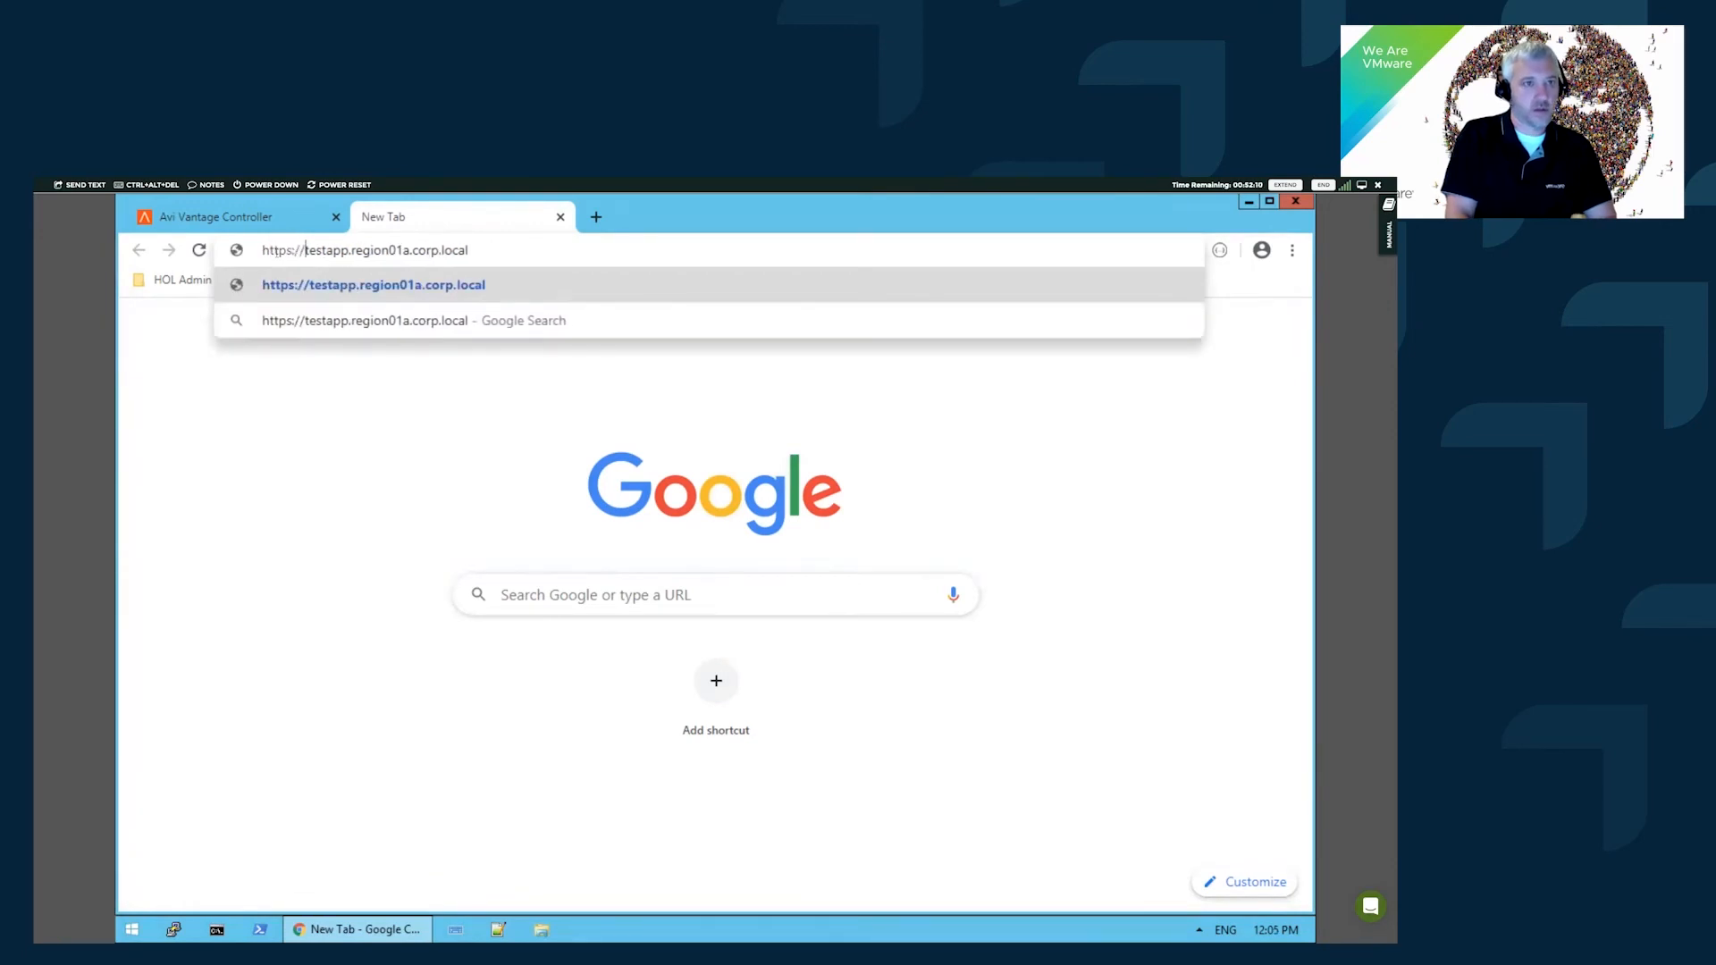
key("Return")
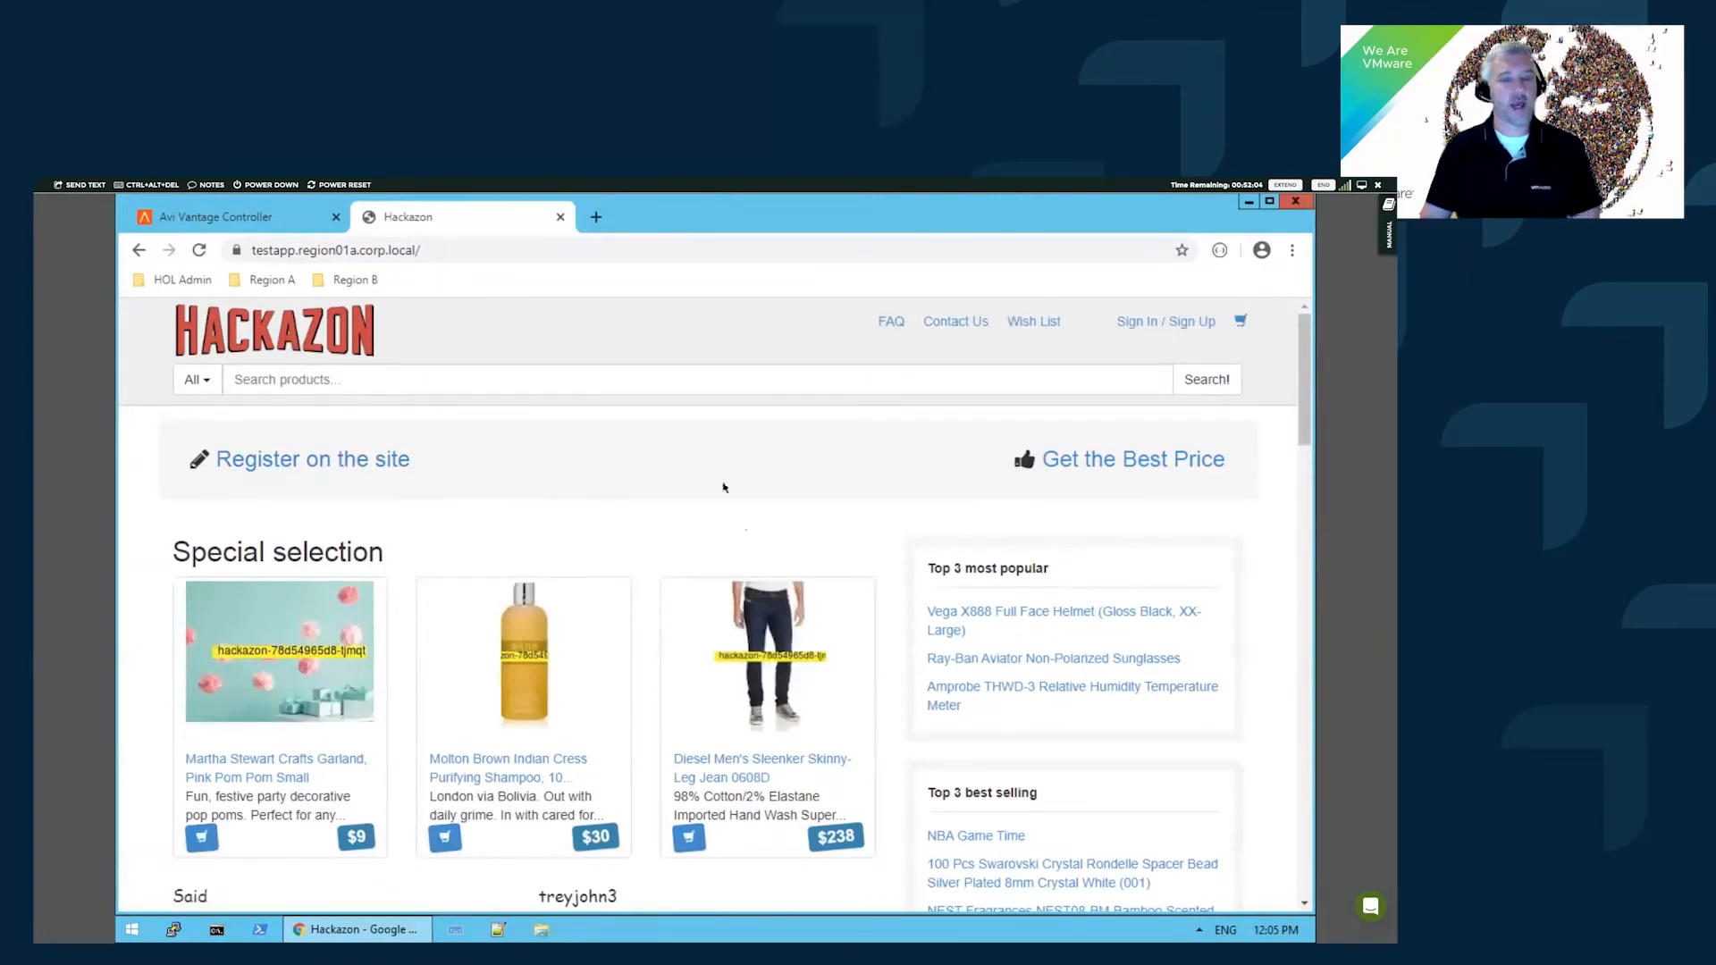
- Back in the Avi controller, browse testapp-pool's logs of seven GET requests returning 200
left_click(261, 223)
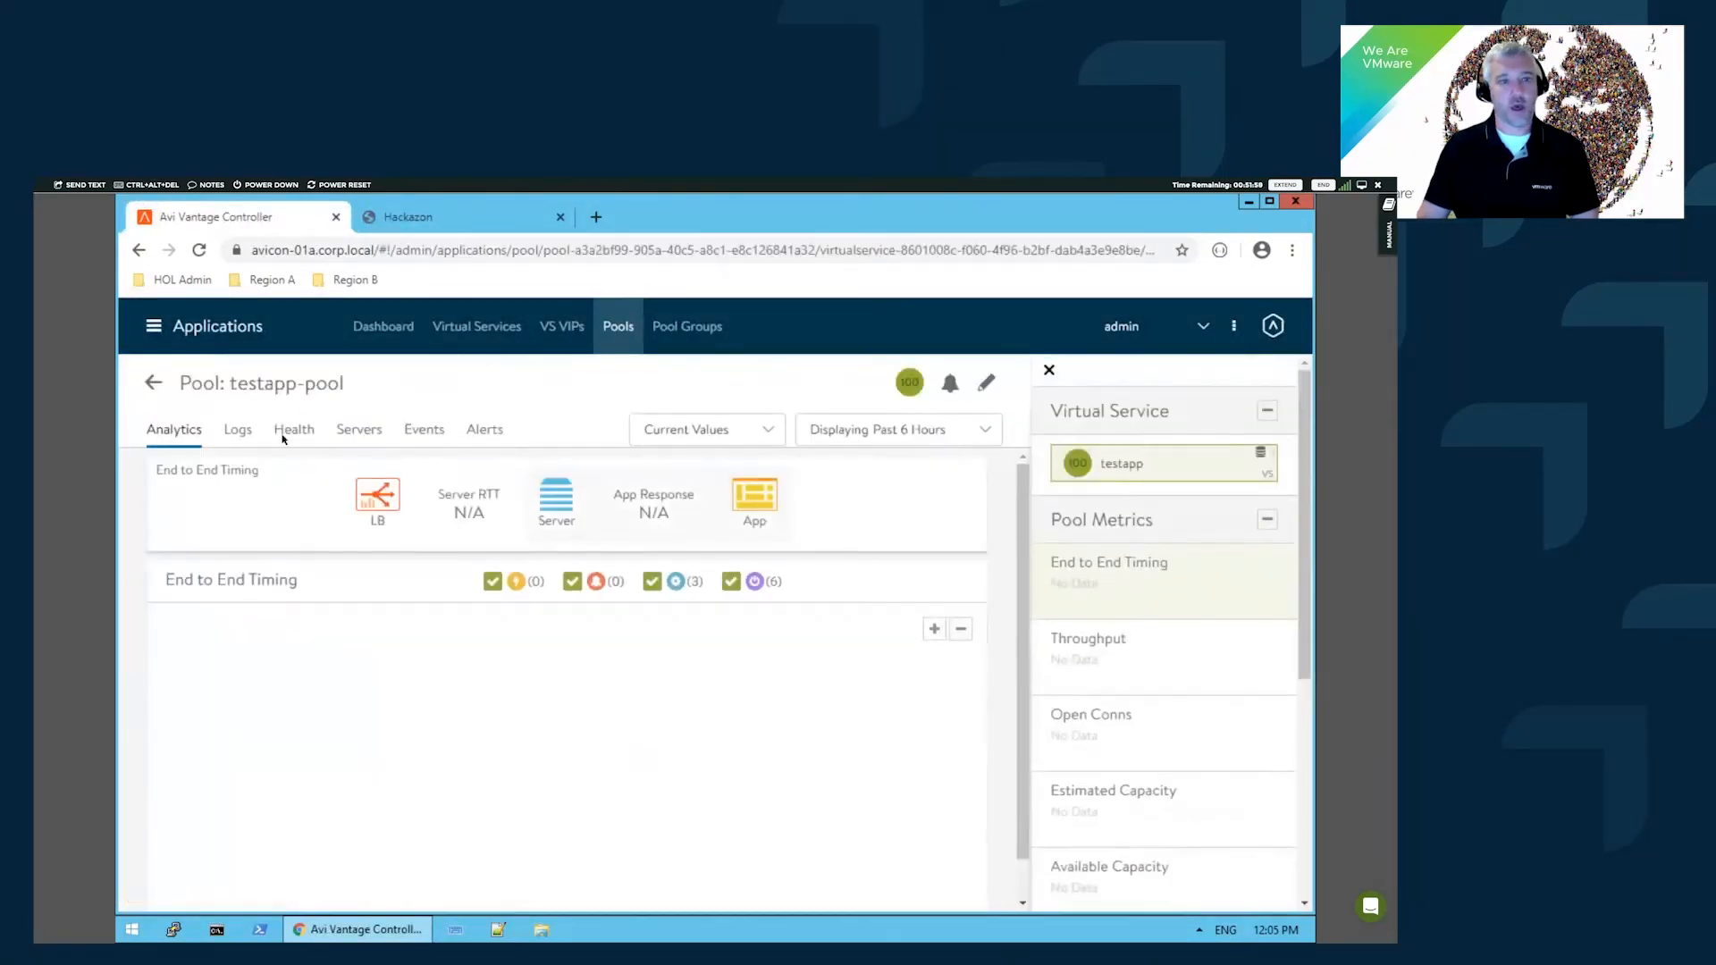
left_click(254, 435)
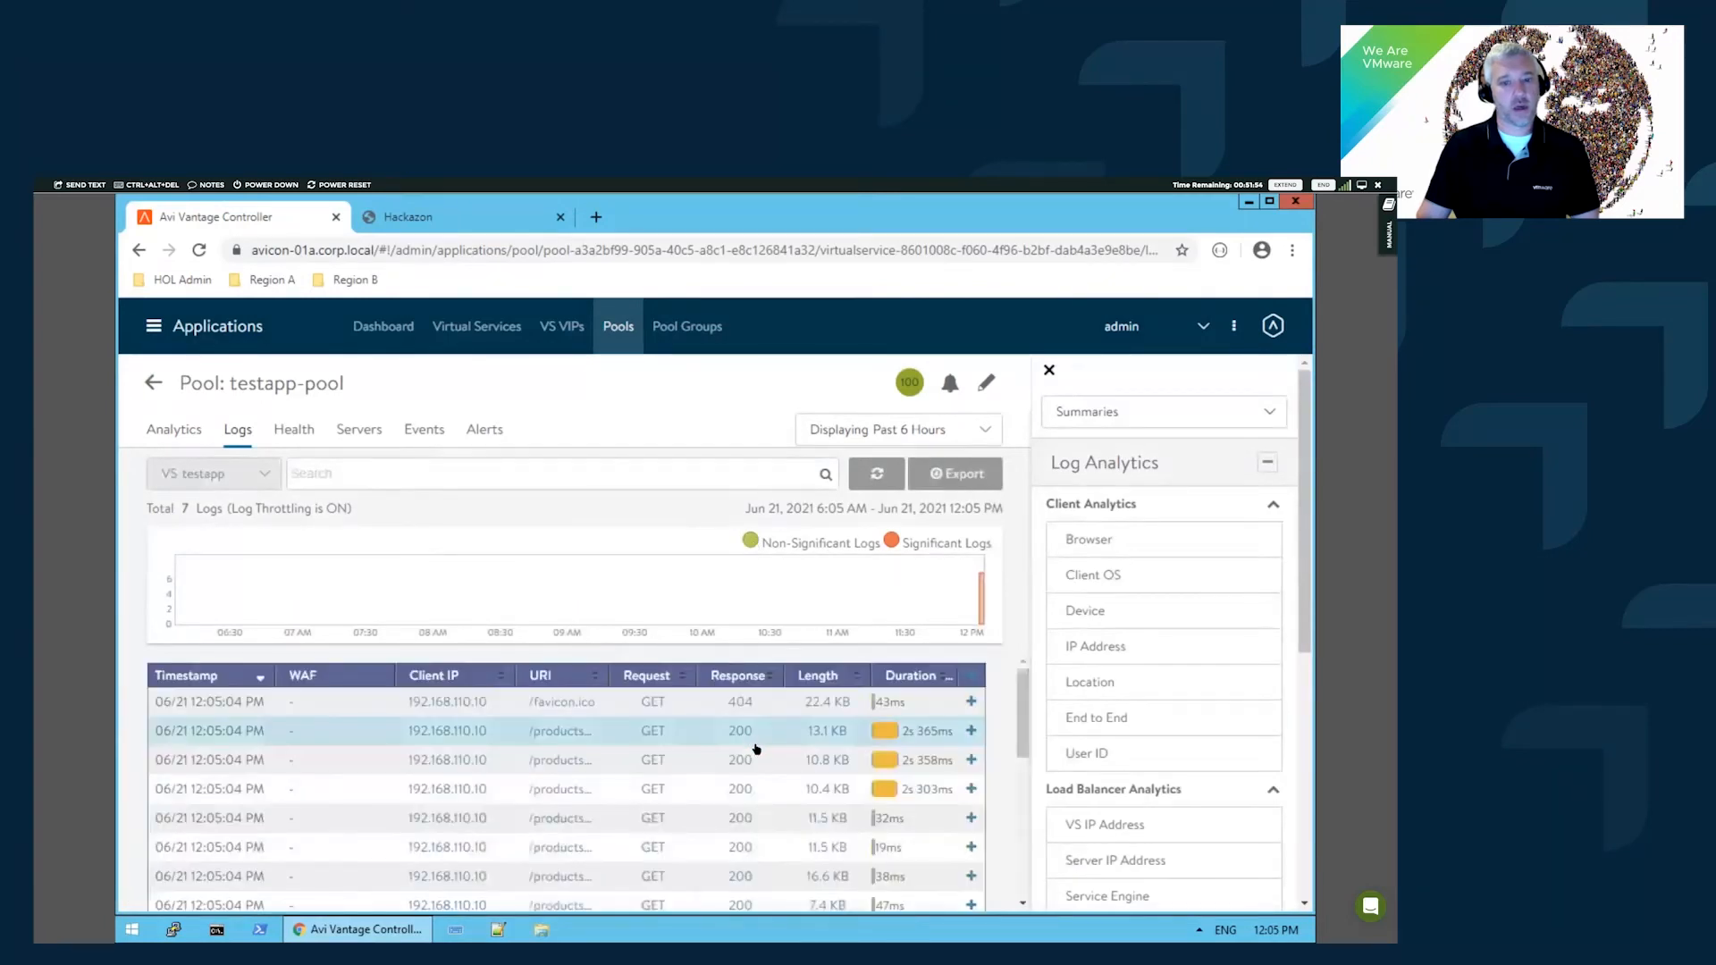
scroll(748, 770, "down", 3)
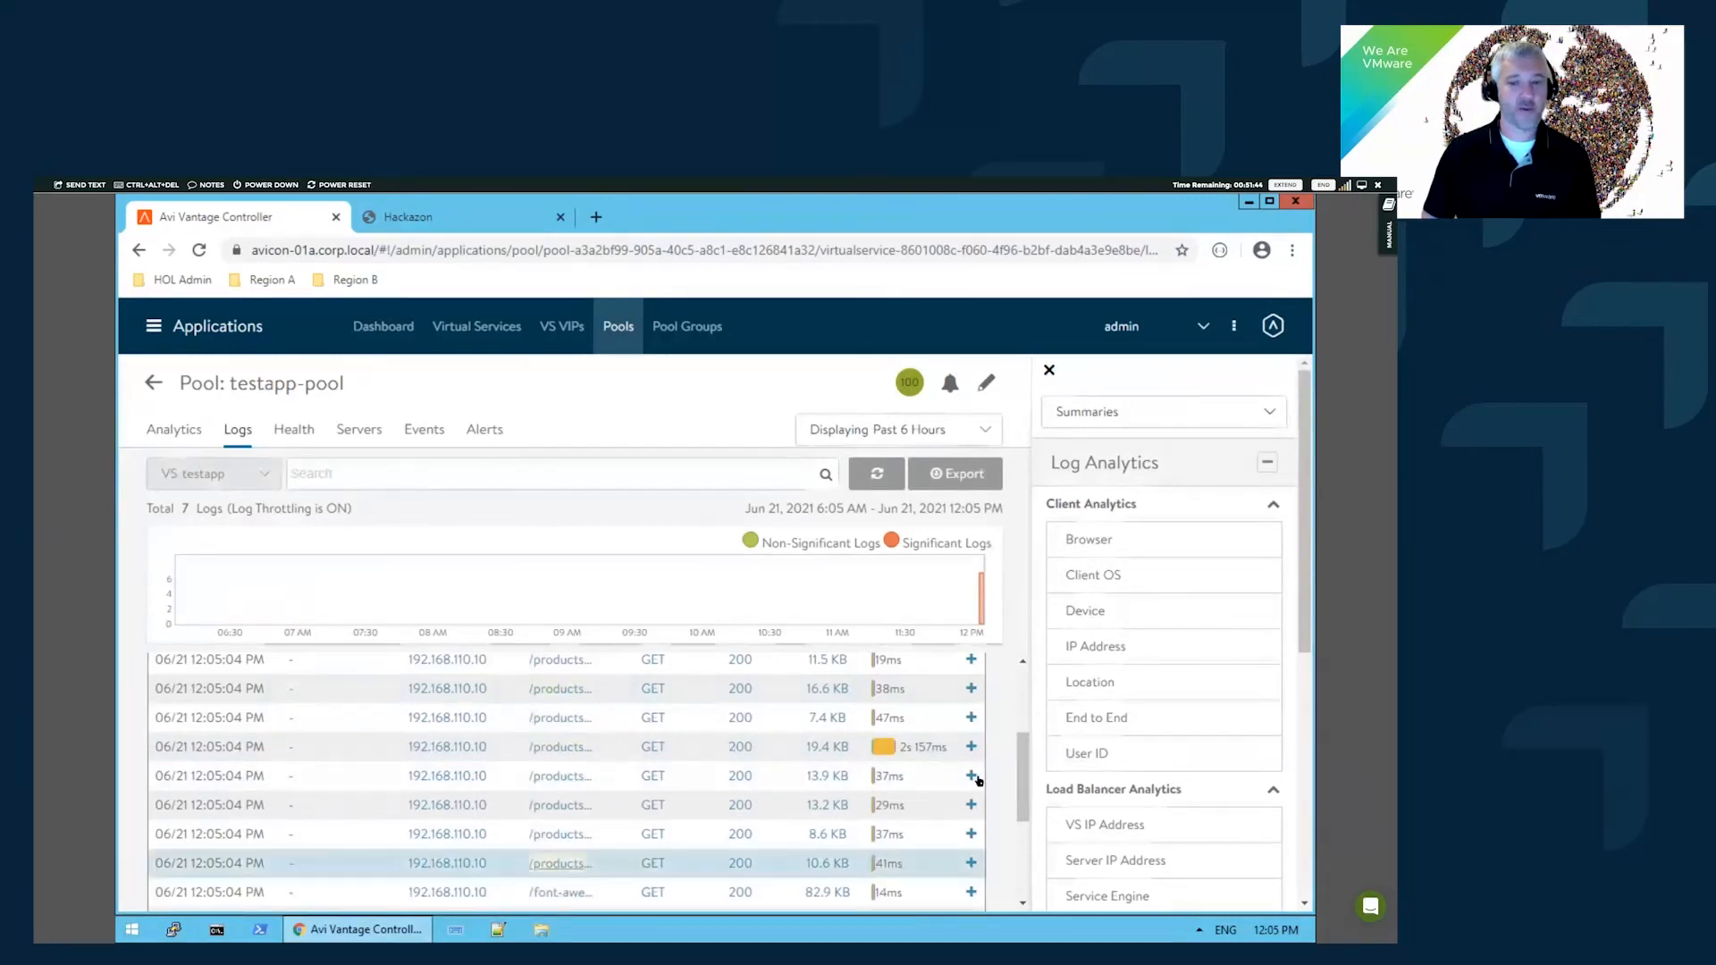
mouse_move(440, 388)
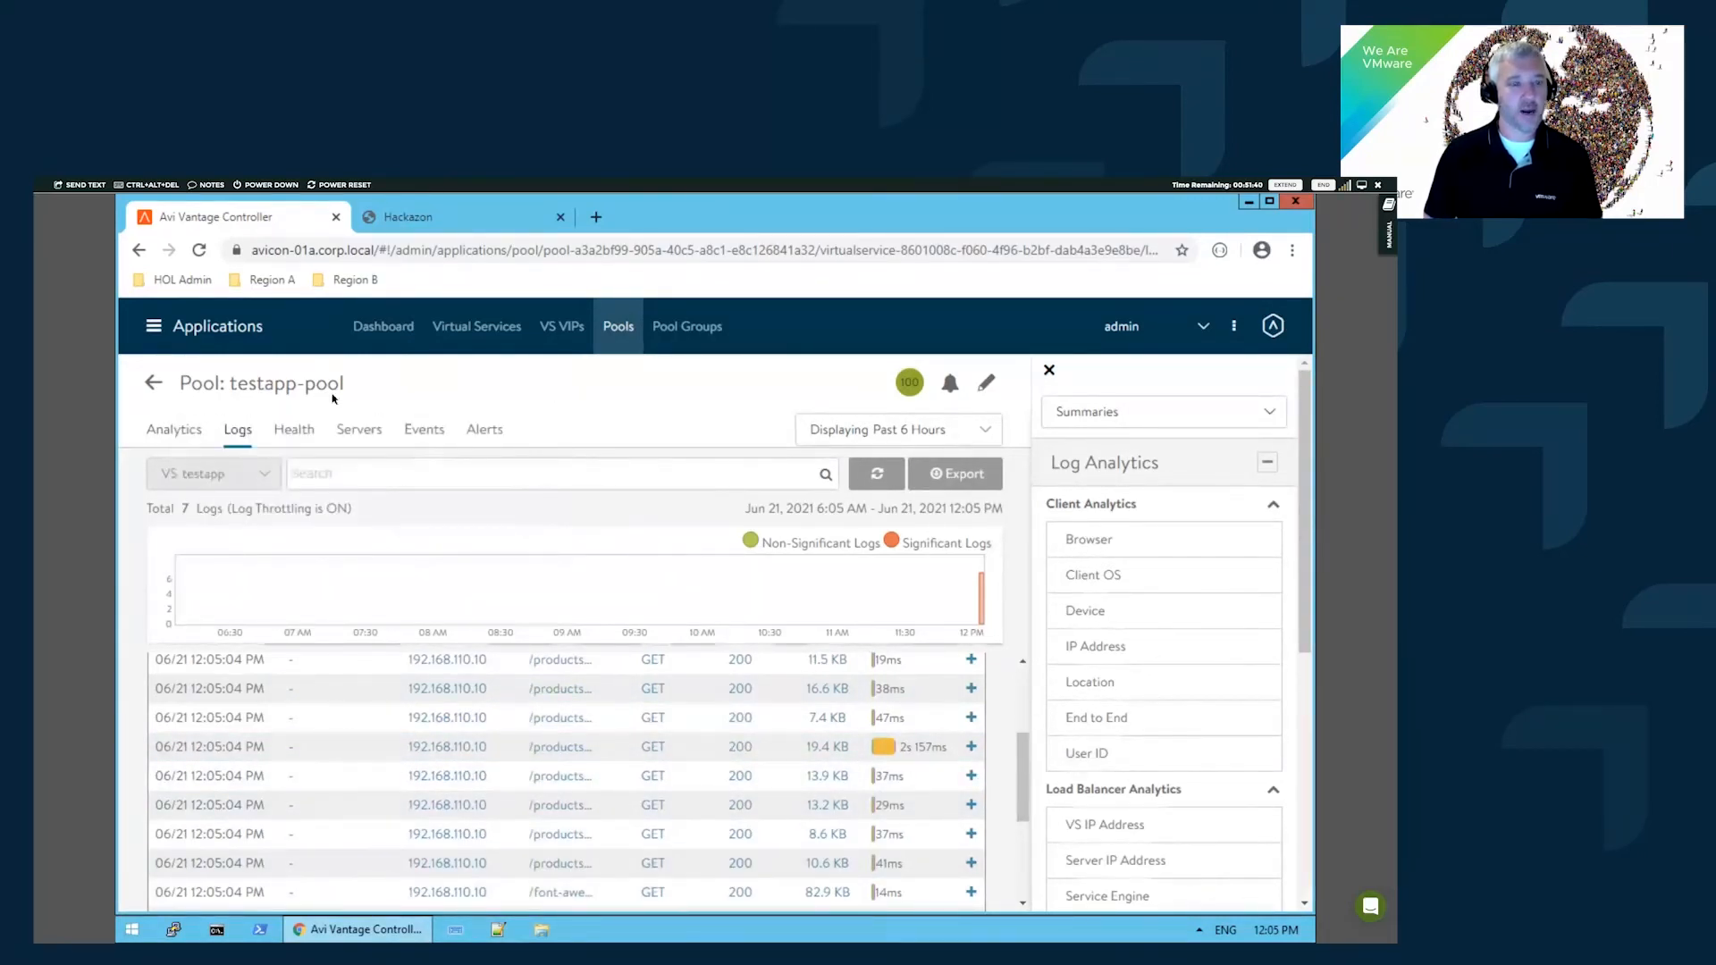
left_click(153, 325)
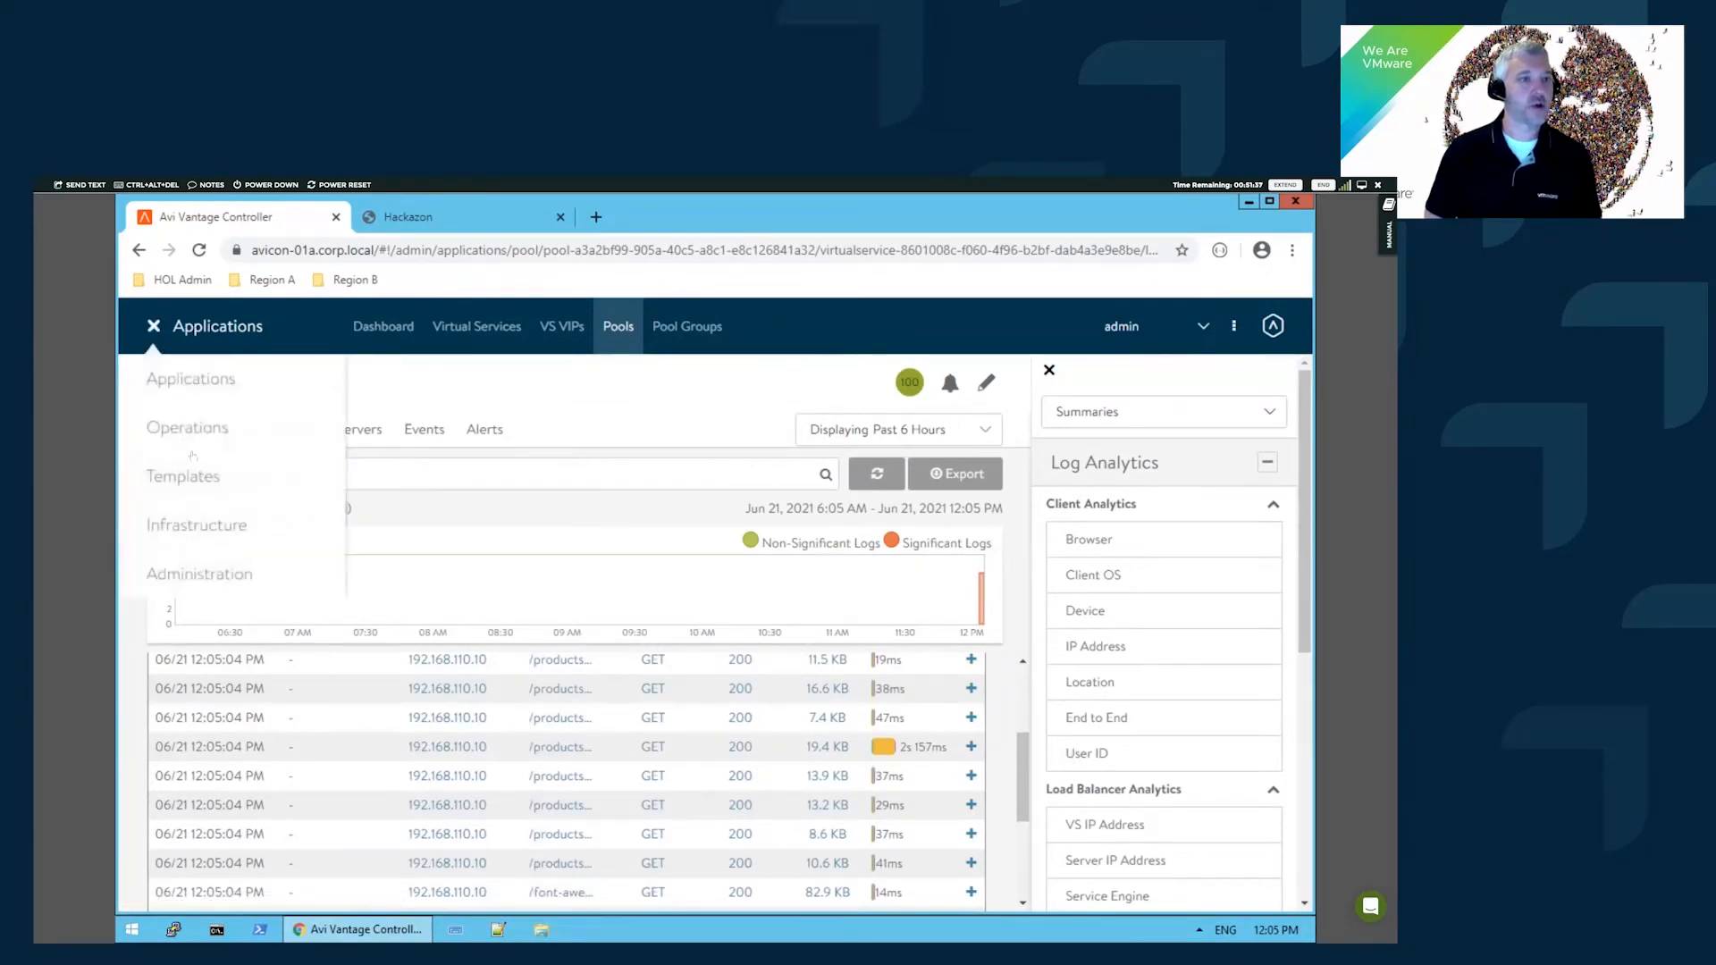
- Go to Infrastructure > Clouds and open the CREATE dropdown listing cloud types
left_click(211, 533)
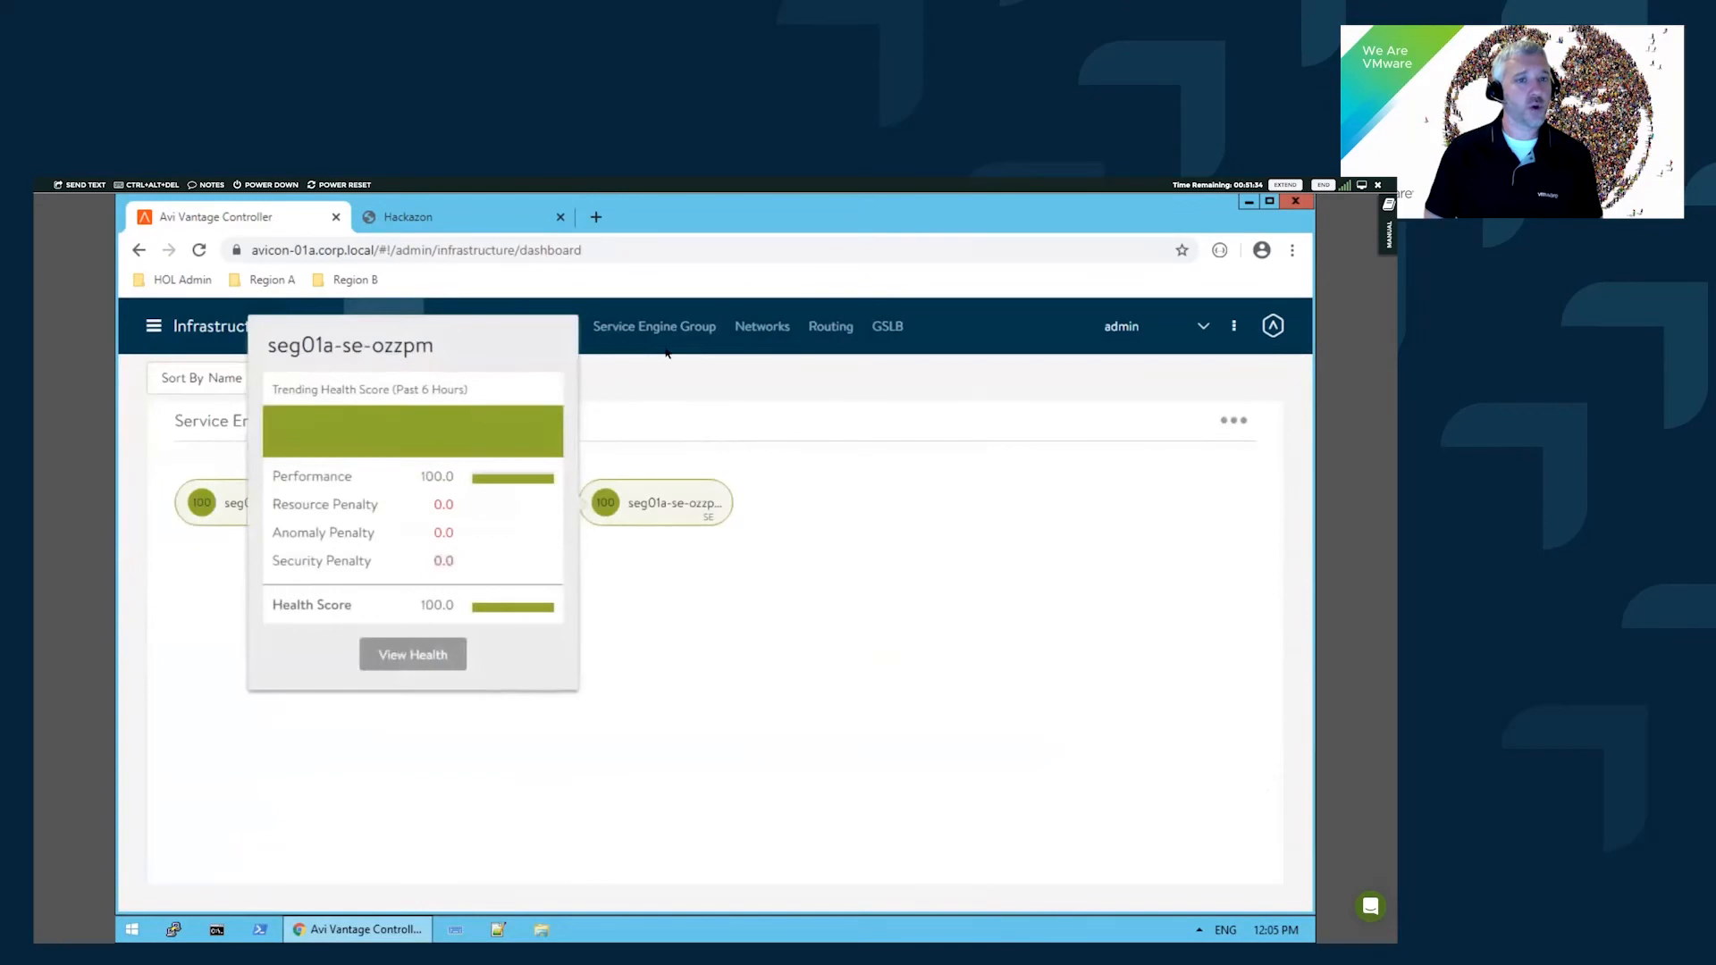
left_click(458, 332)
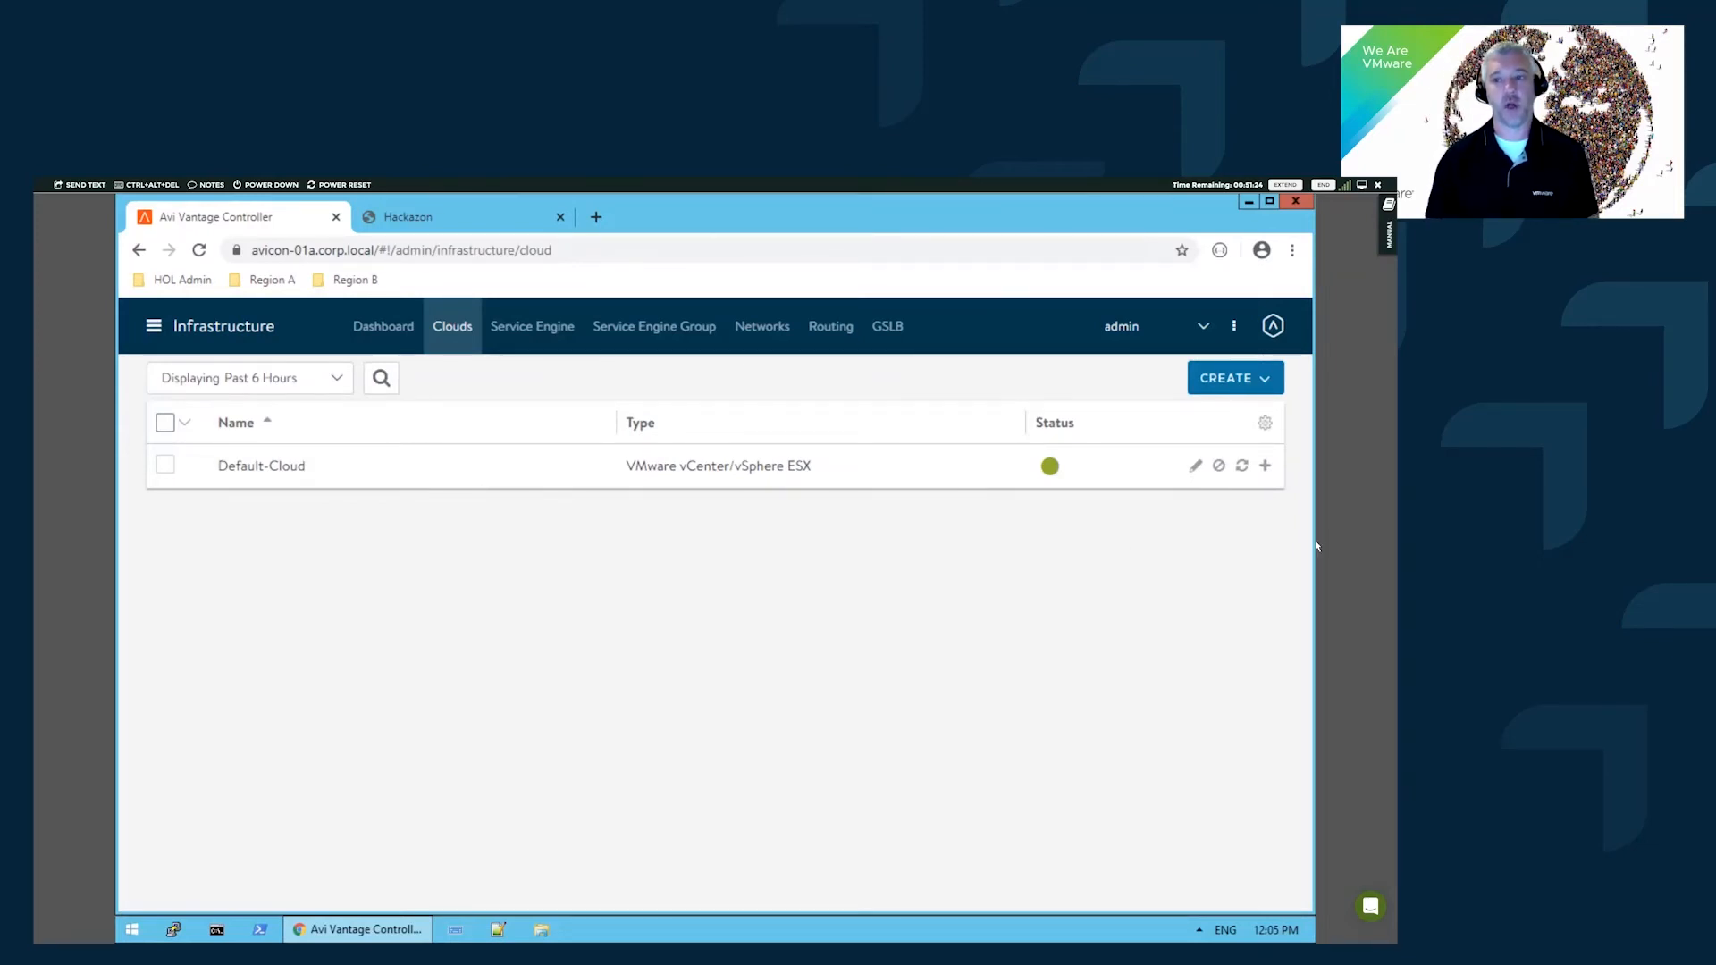
left_click(1246, 378)
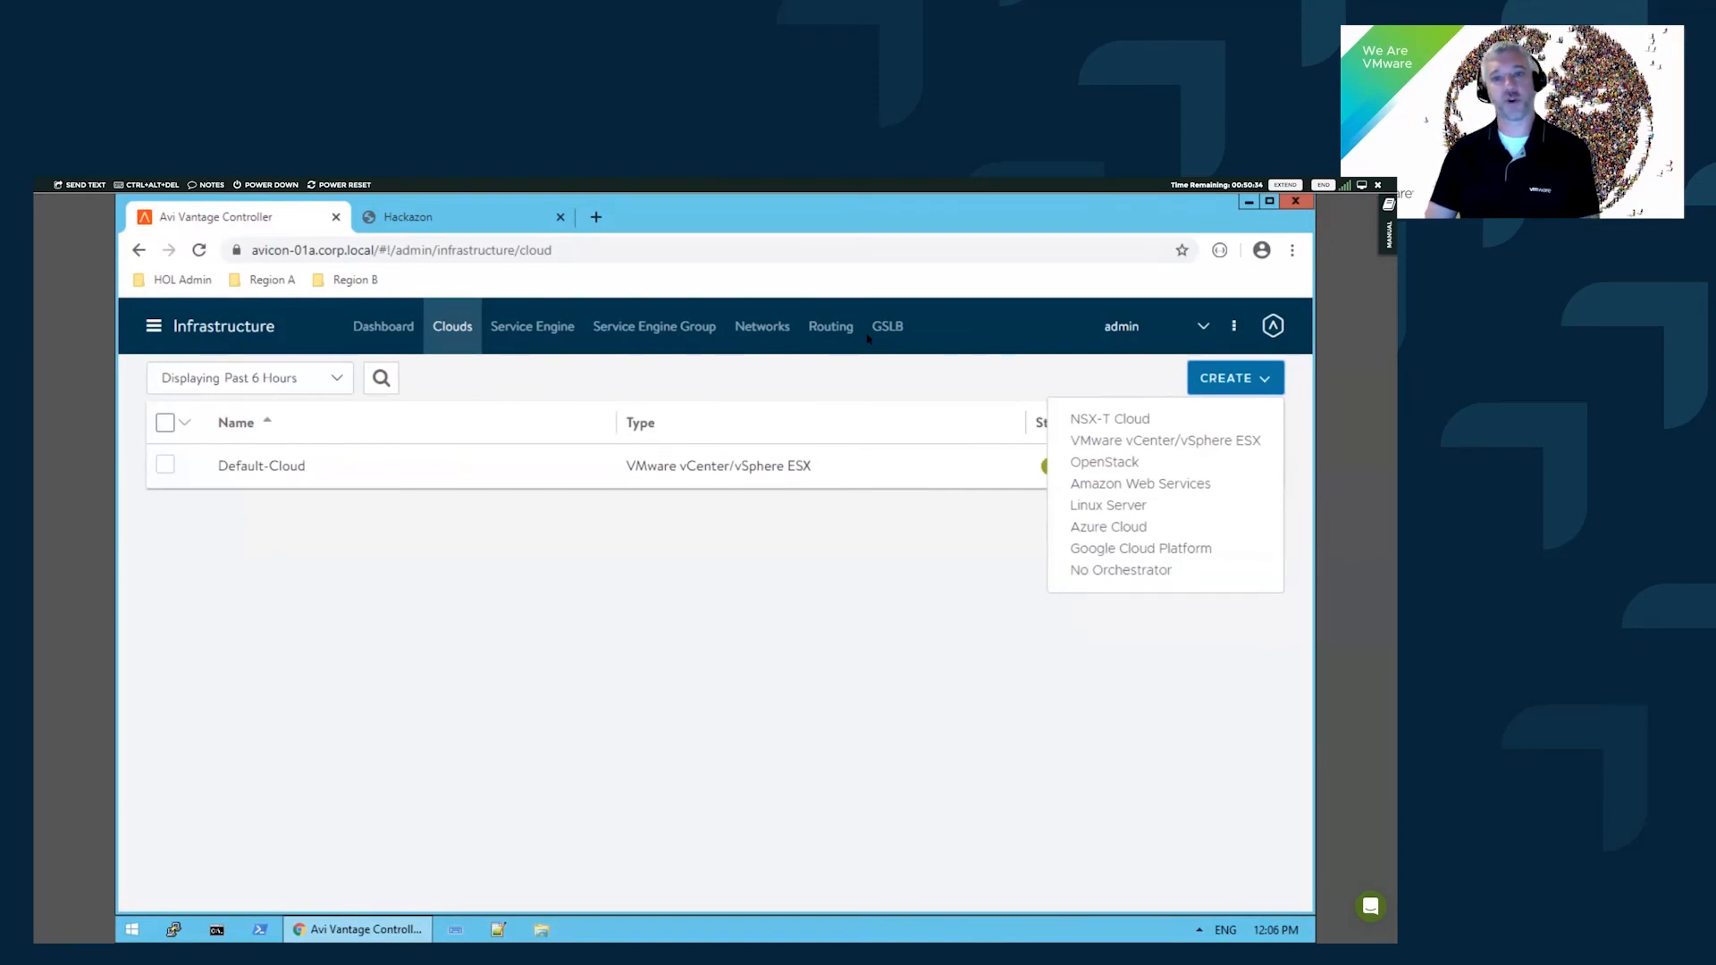
- Browse Default-Cloud's networks, such as VIP-RegionA01-vDS-COMP with subnet 192.168.130.0/24
left_click(781, 329)
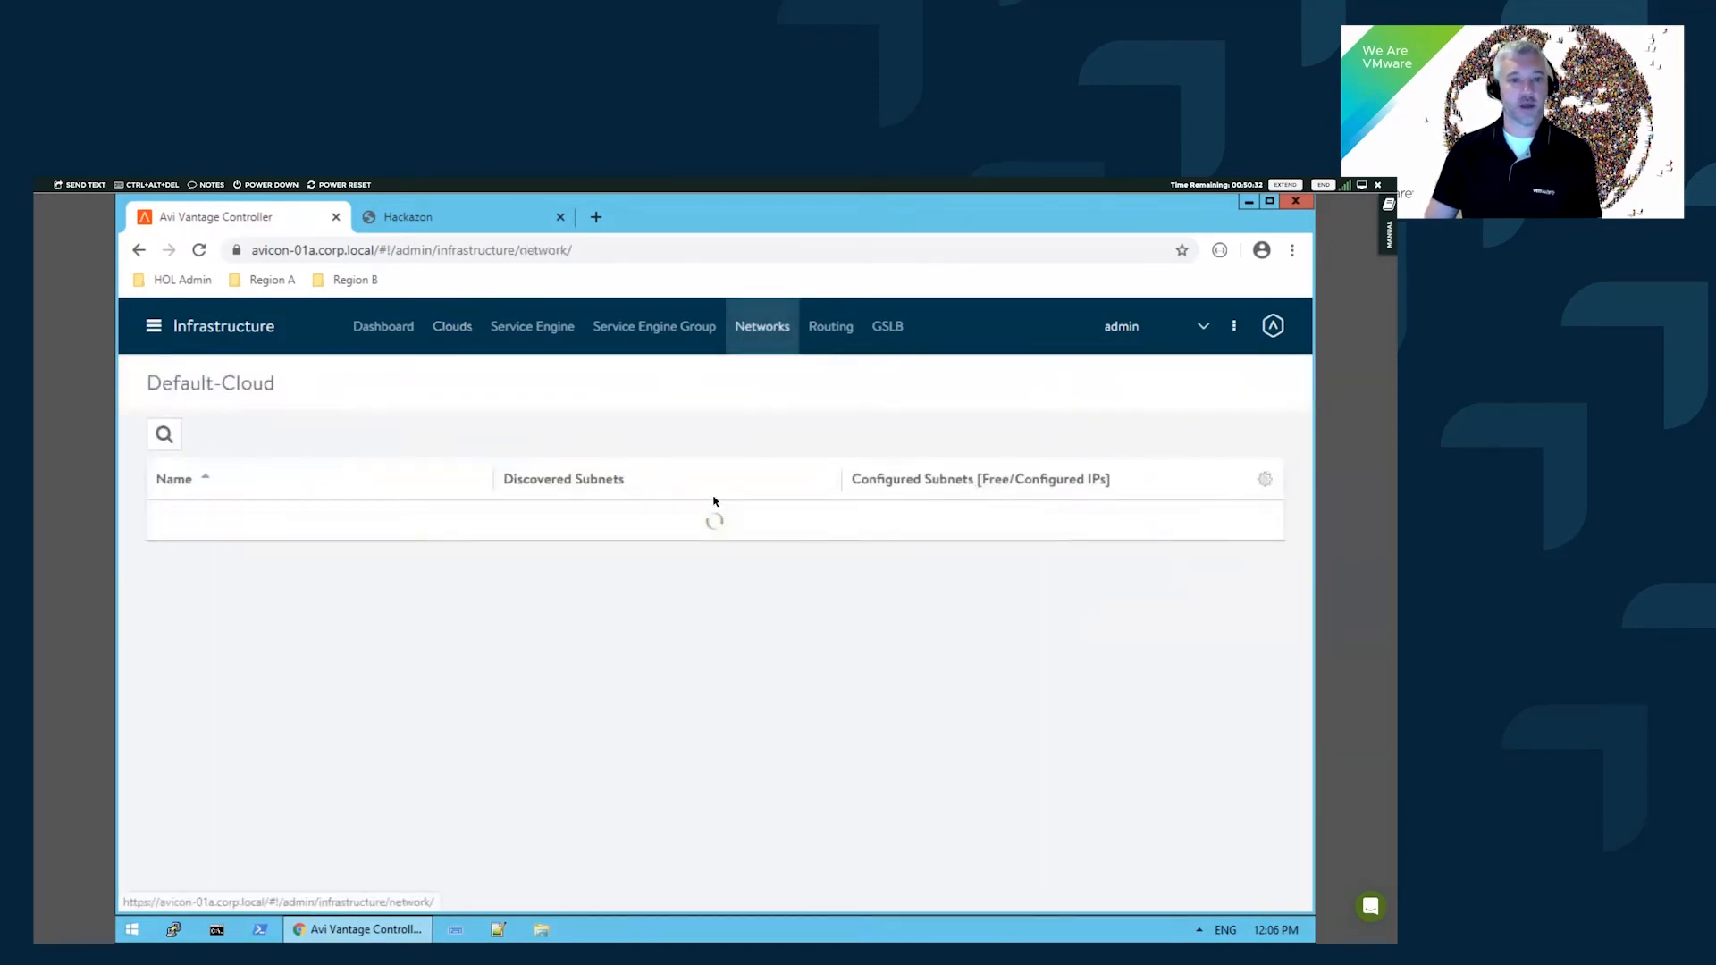
scroll(619, 581, "down", 1)
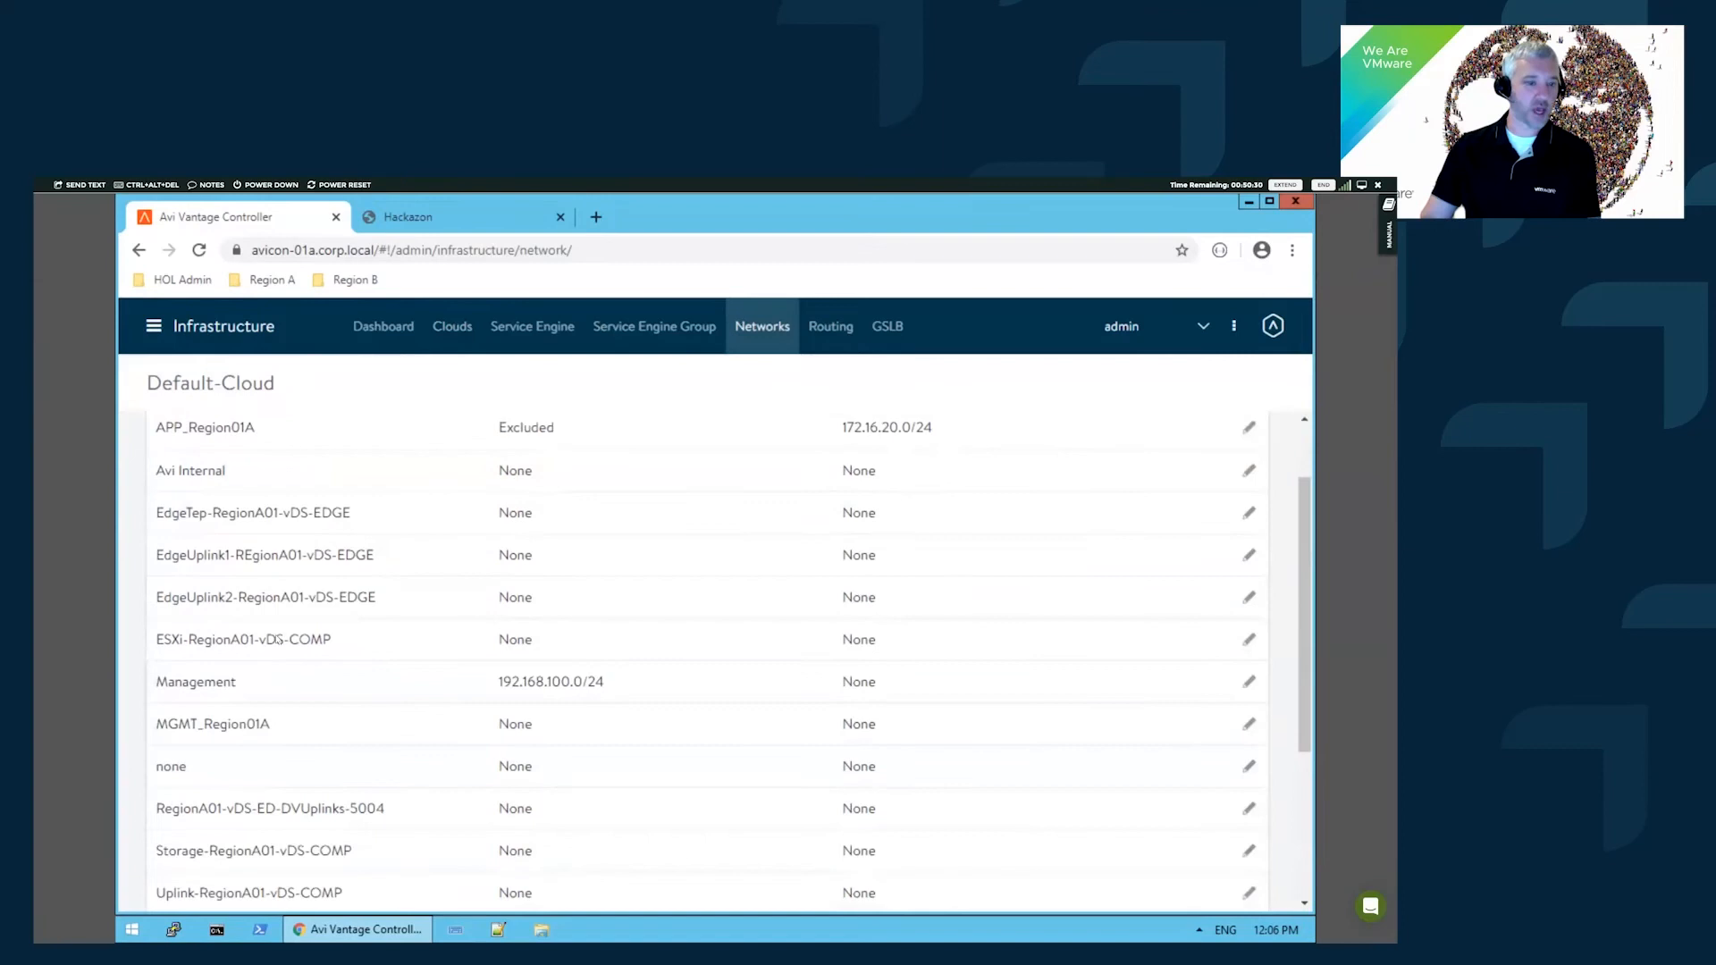
scroll(213, 518, "down", 1)
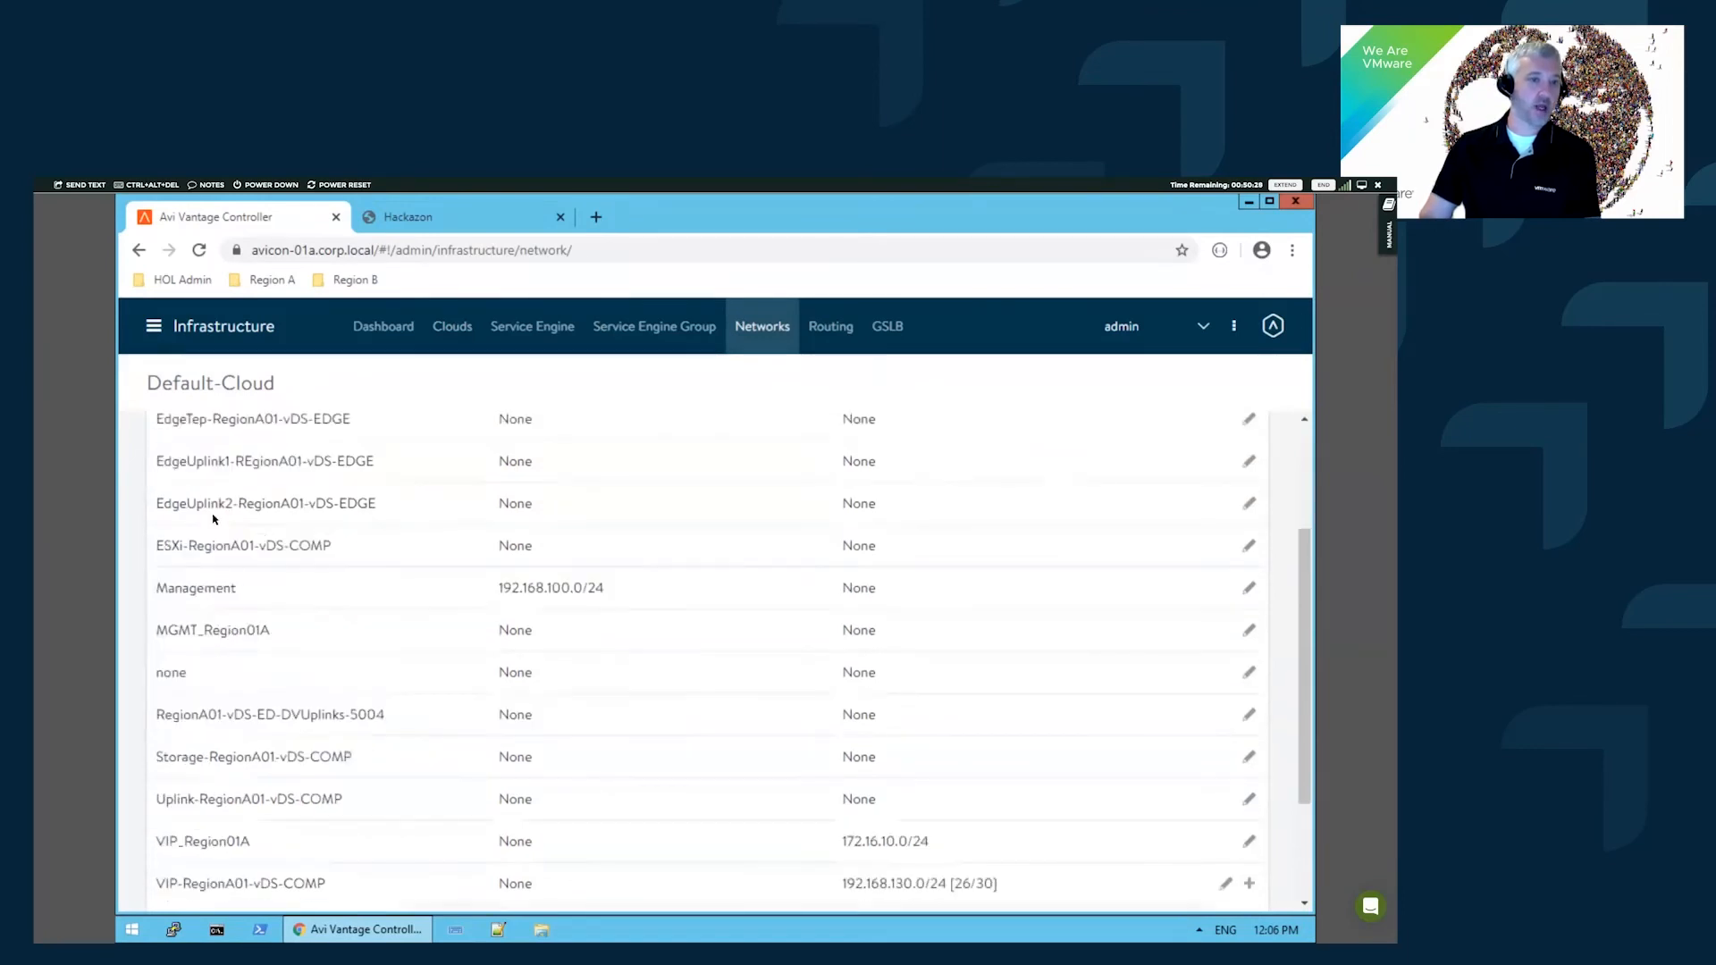
scroll(433, 555, "down", 1)
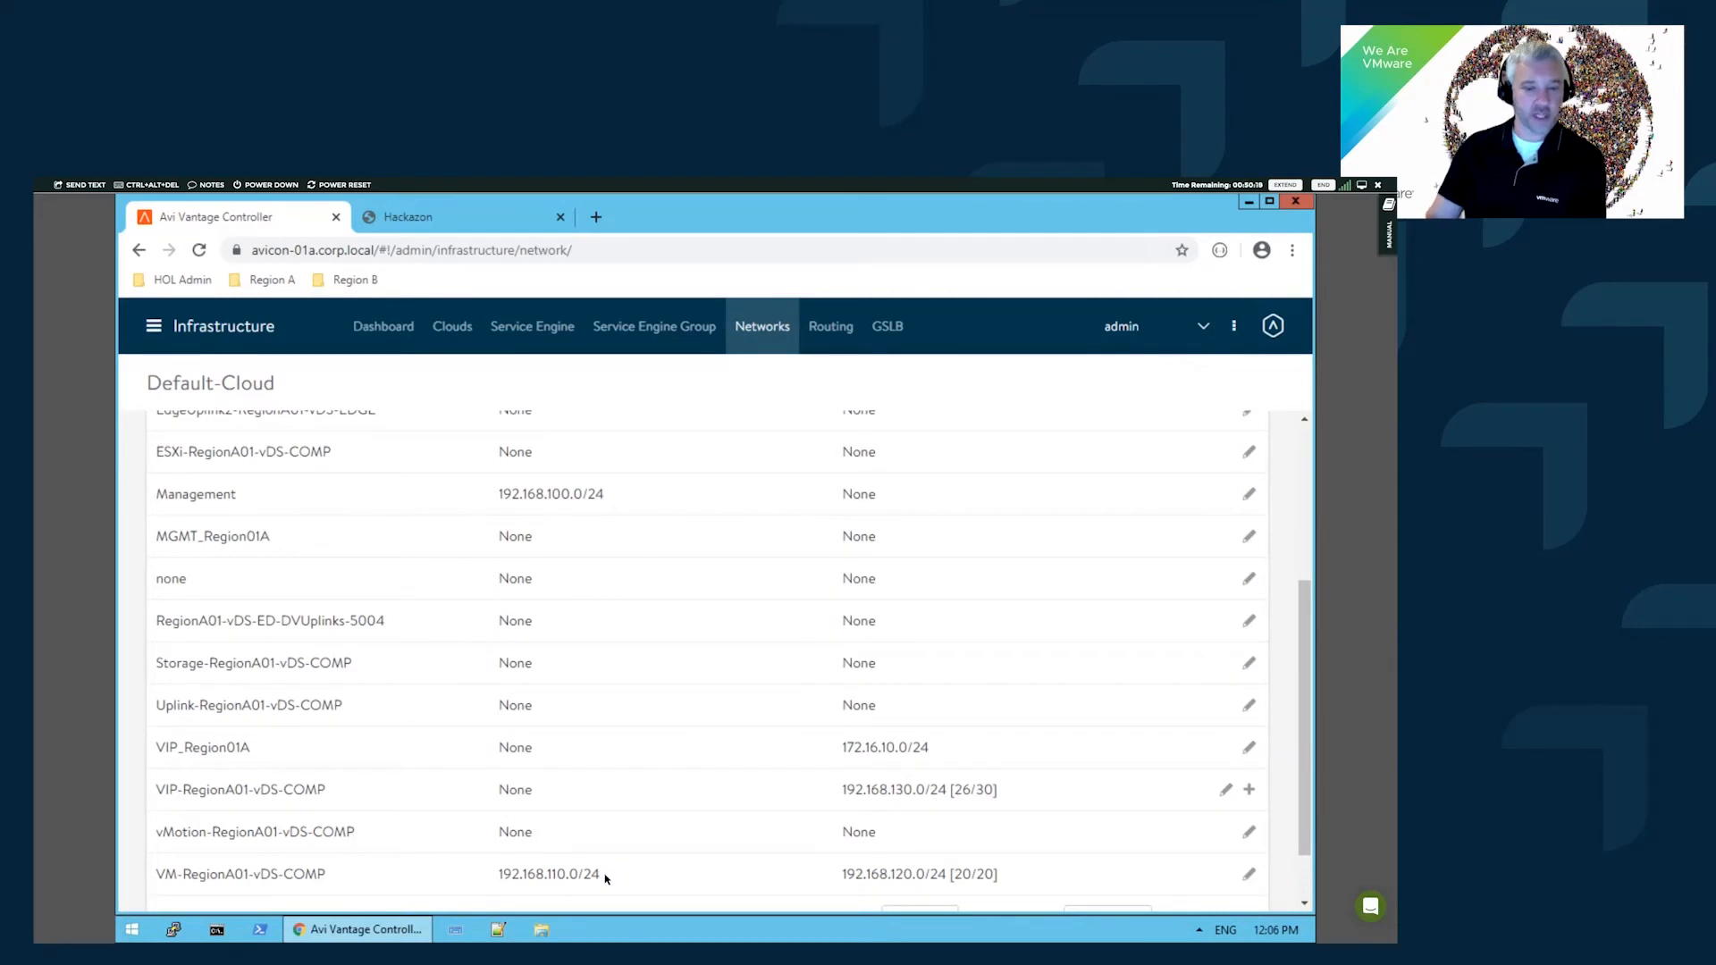
scroll(585, 500, "up", 1)
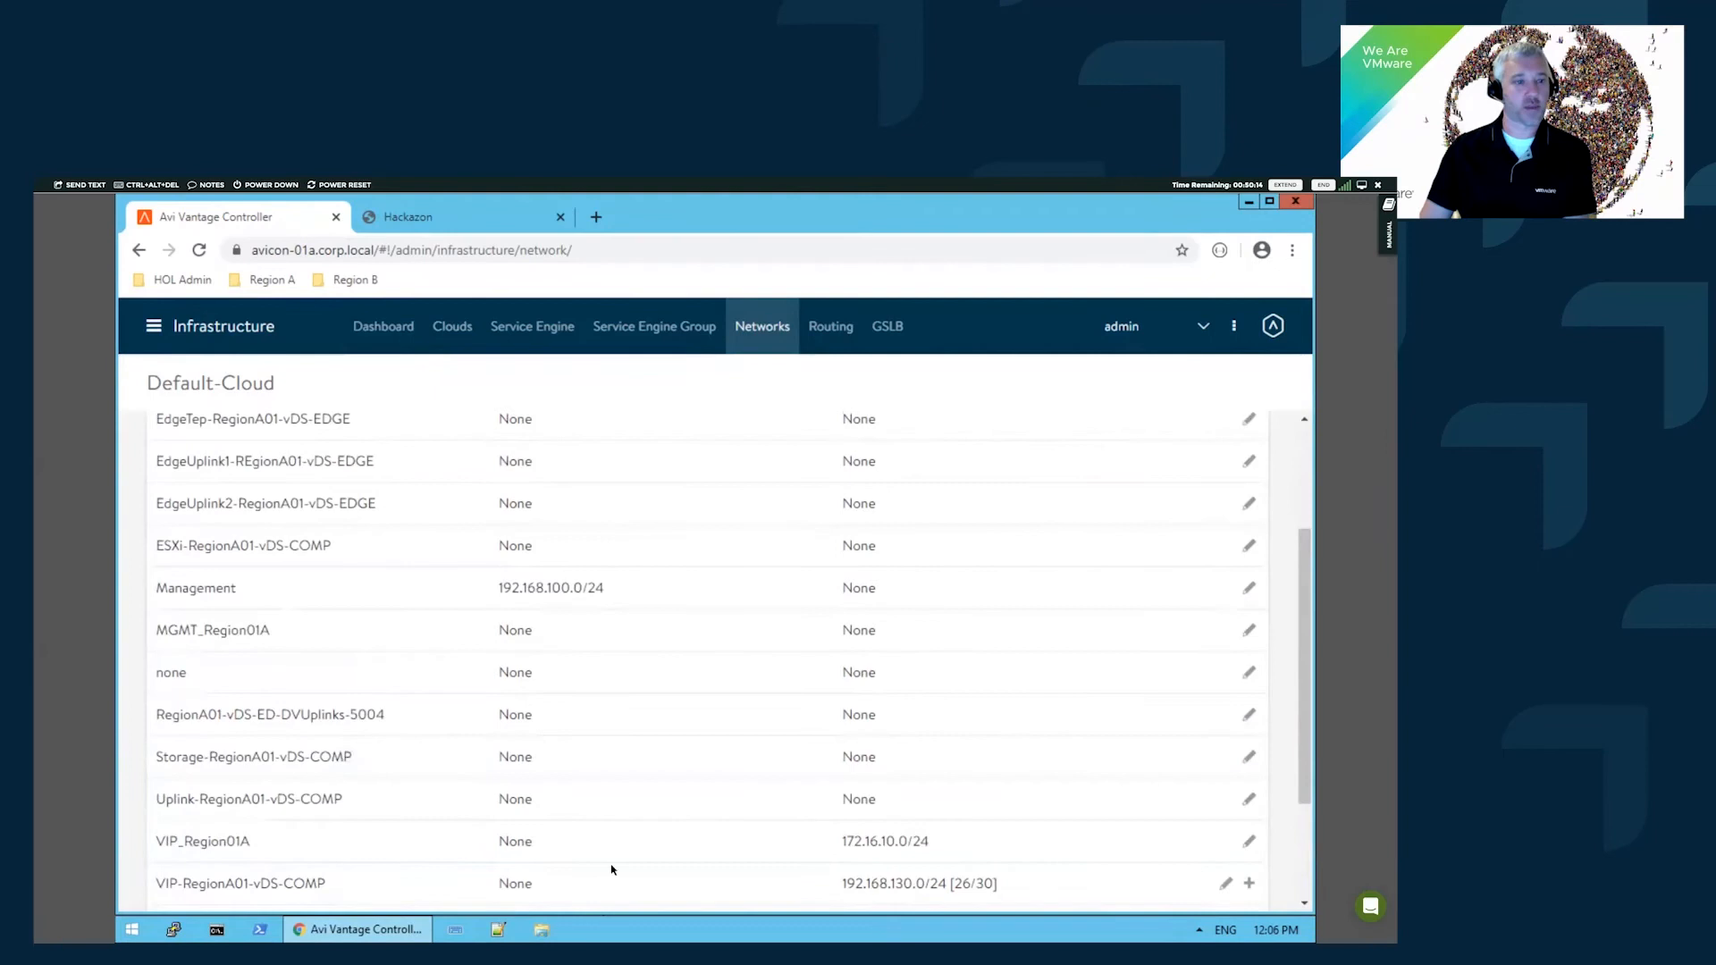
scroll(608, 865, "down", 1)
scroll(697, 608, "up", 2)
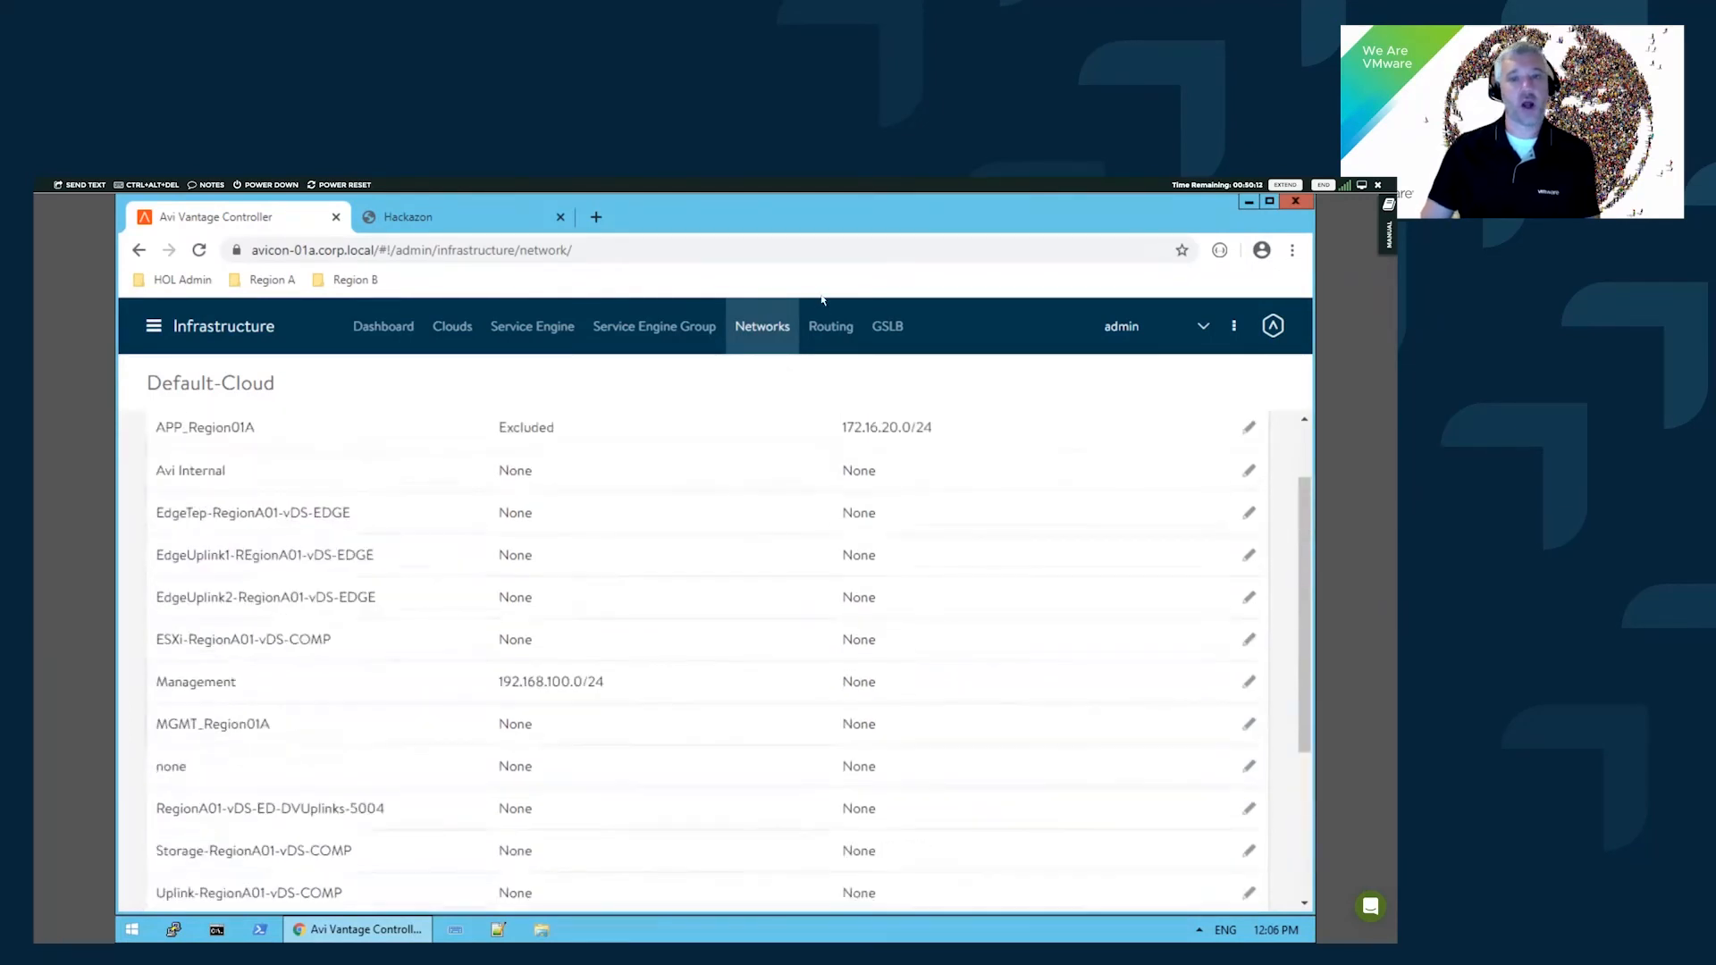
- Edit Default-Cloud and review its vCenter login, IPAM profile ipam-region01a and DNS profile dns-region01a
left_click(386, 328)
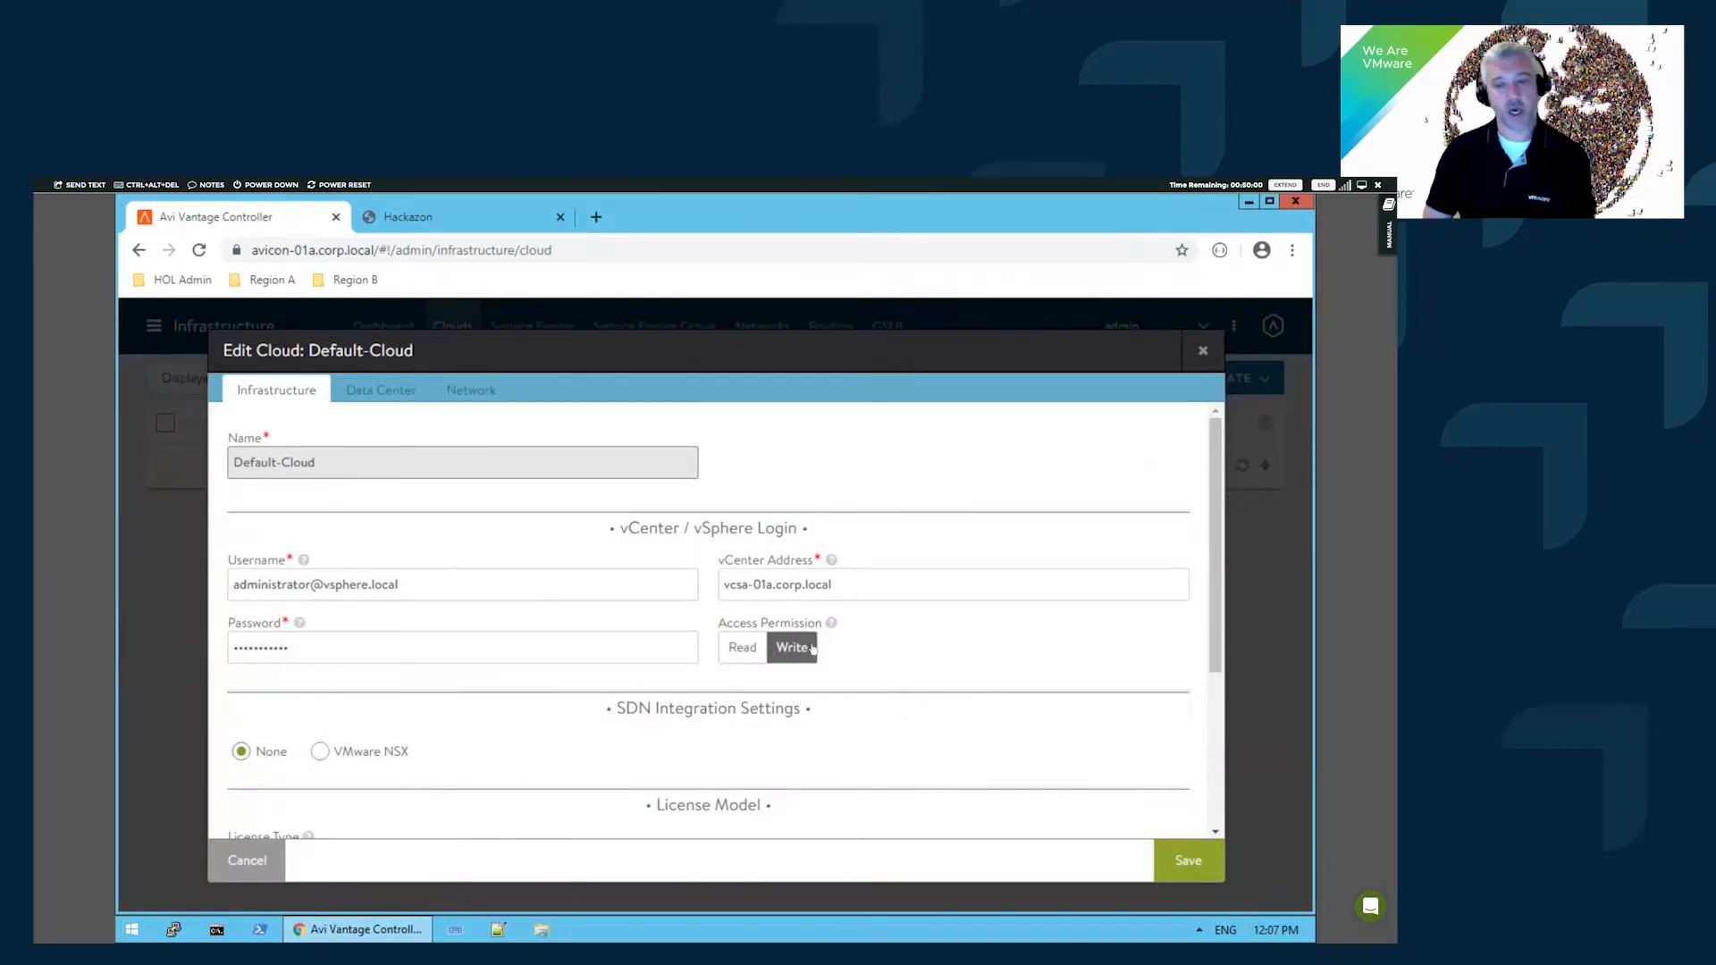
mouse_move(833, 627)
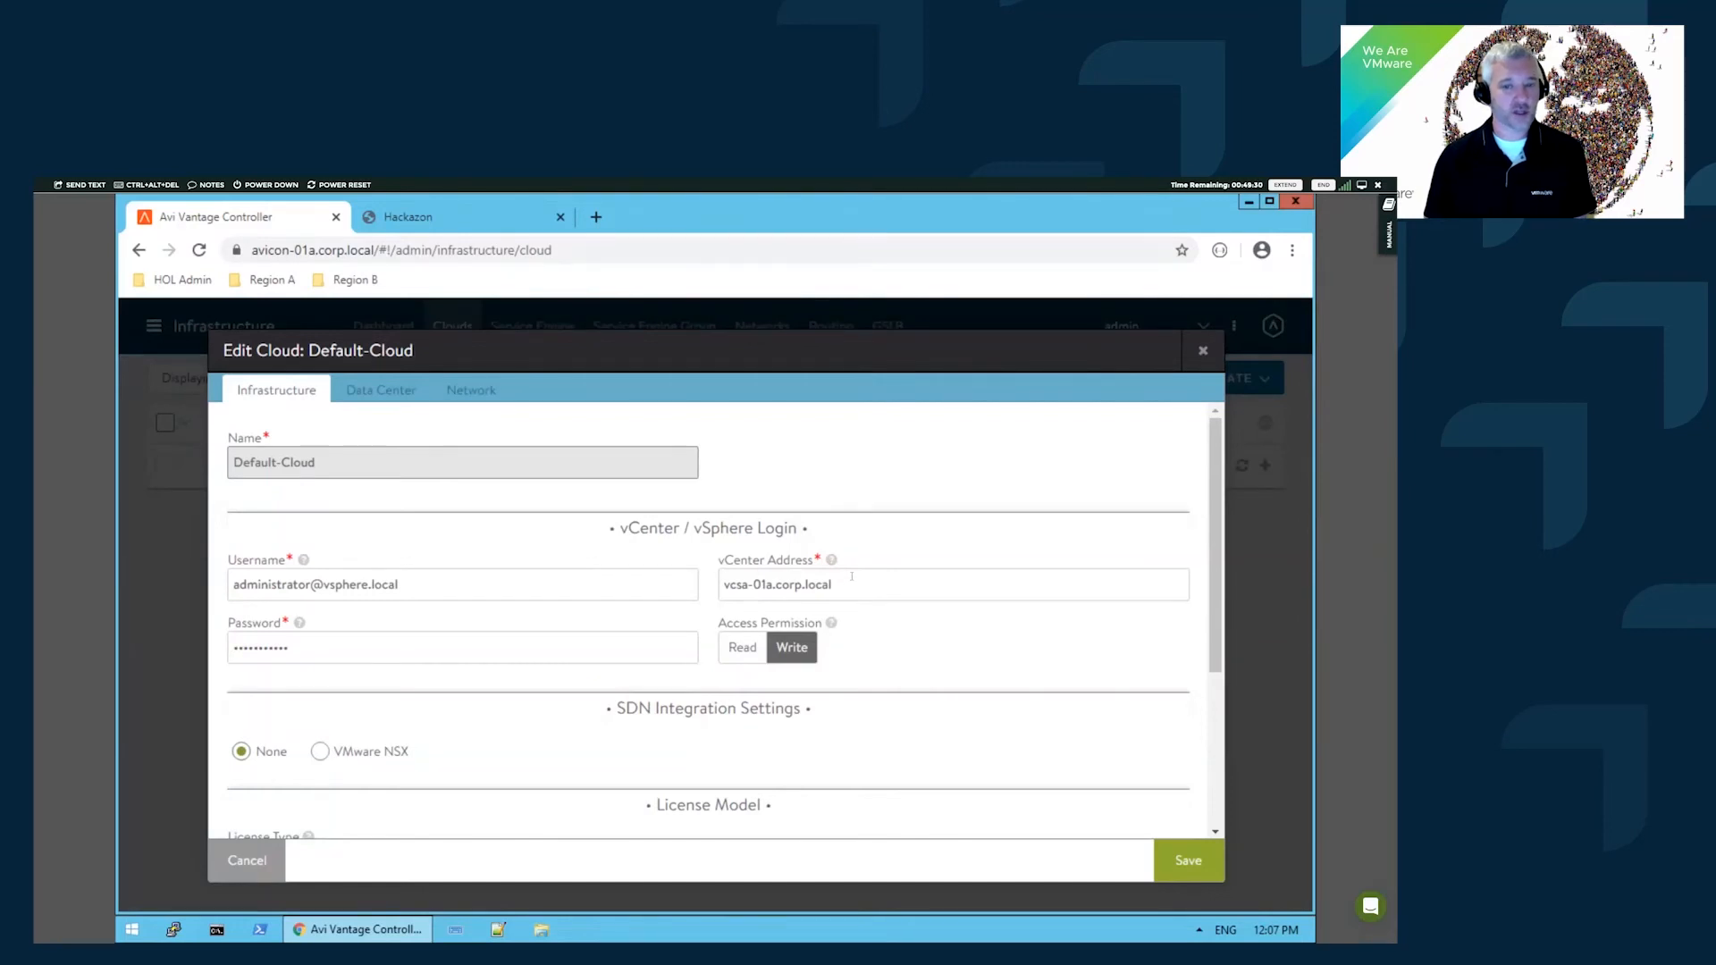
scroll(698, 658, "down", 2)
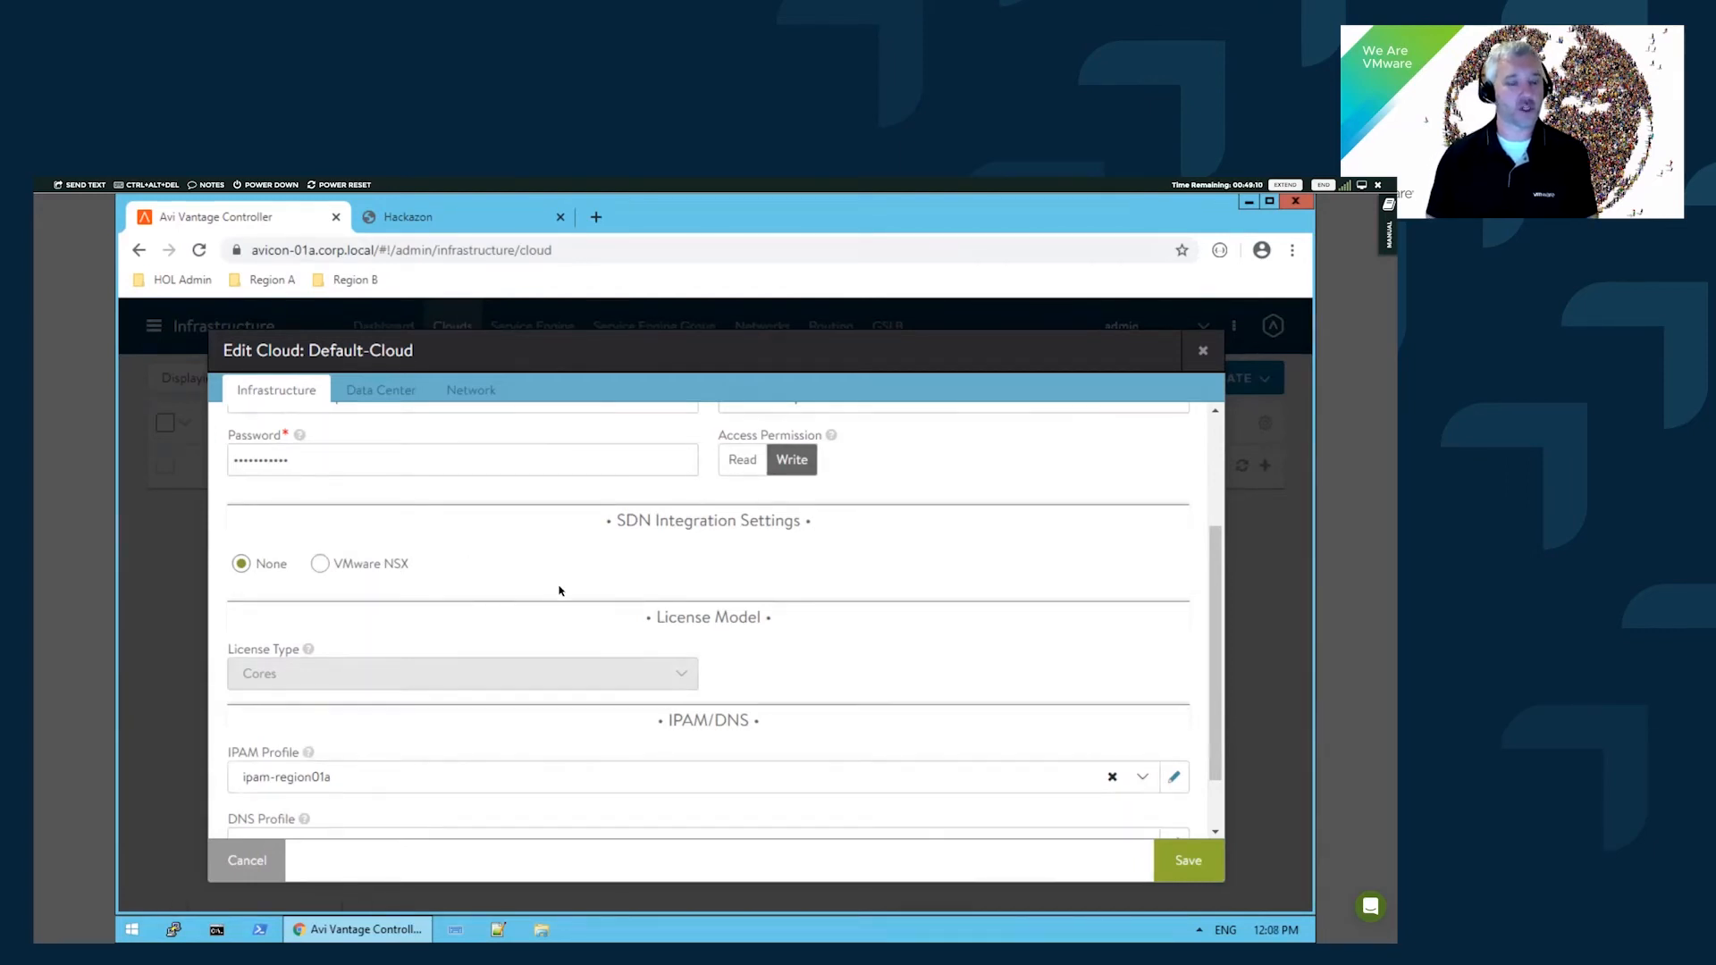
scroll(912, 596, "down", 1)
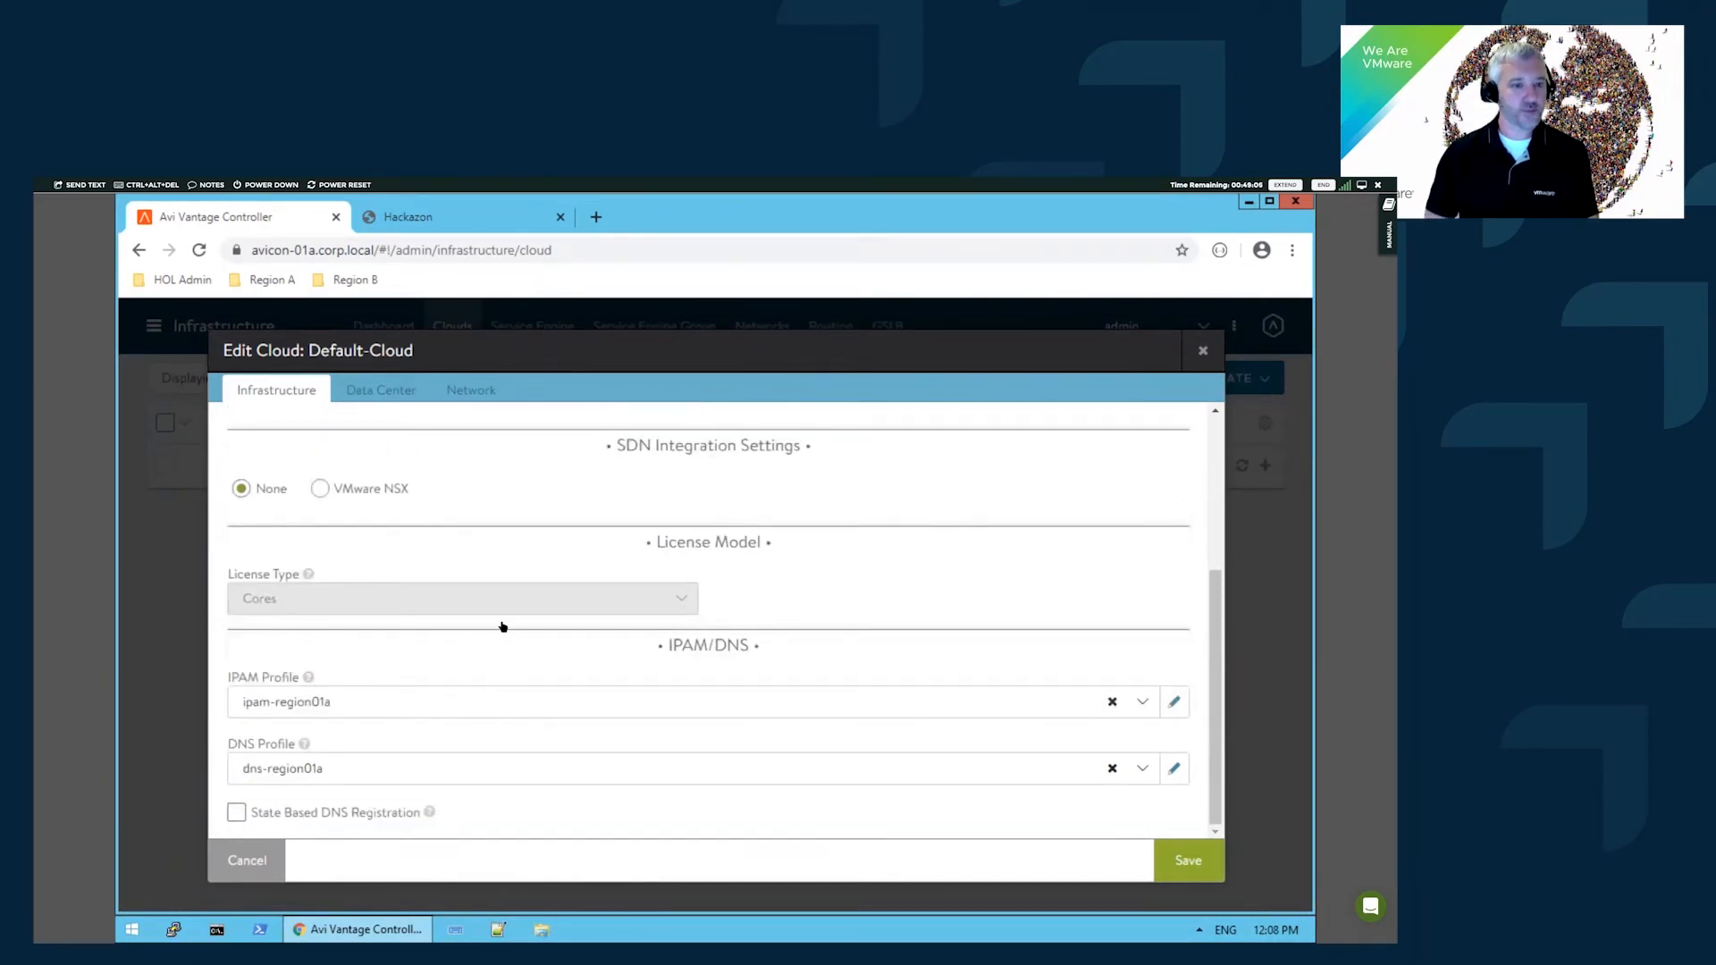
scroll(505, 626, "up", 1)
scroll(362, 746, "down", 1)
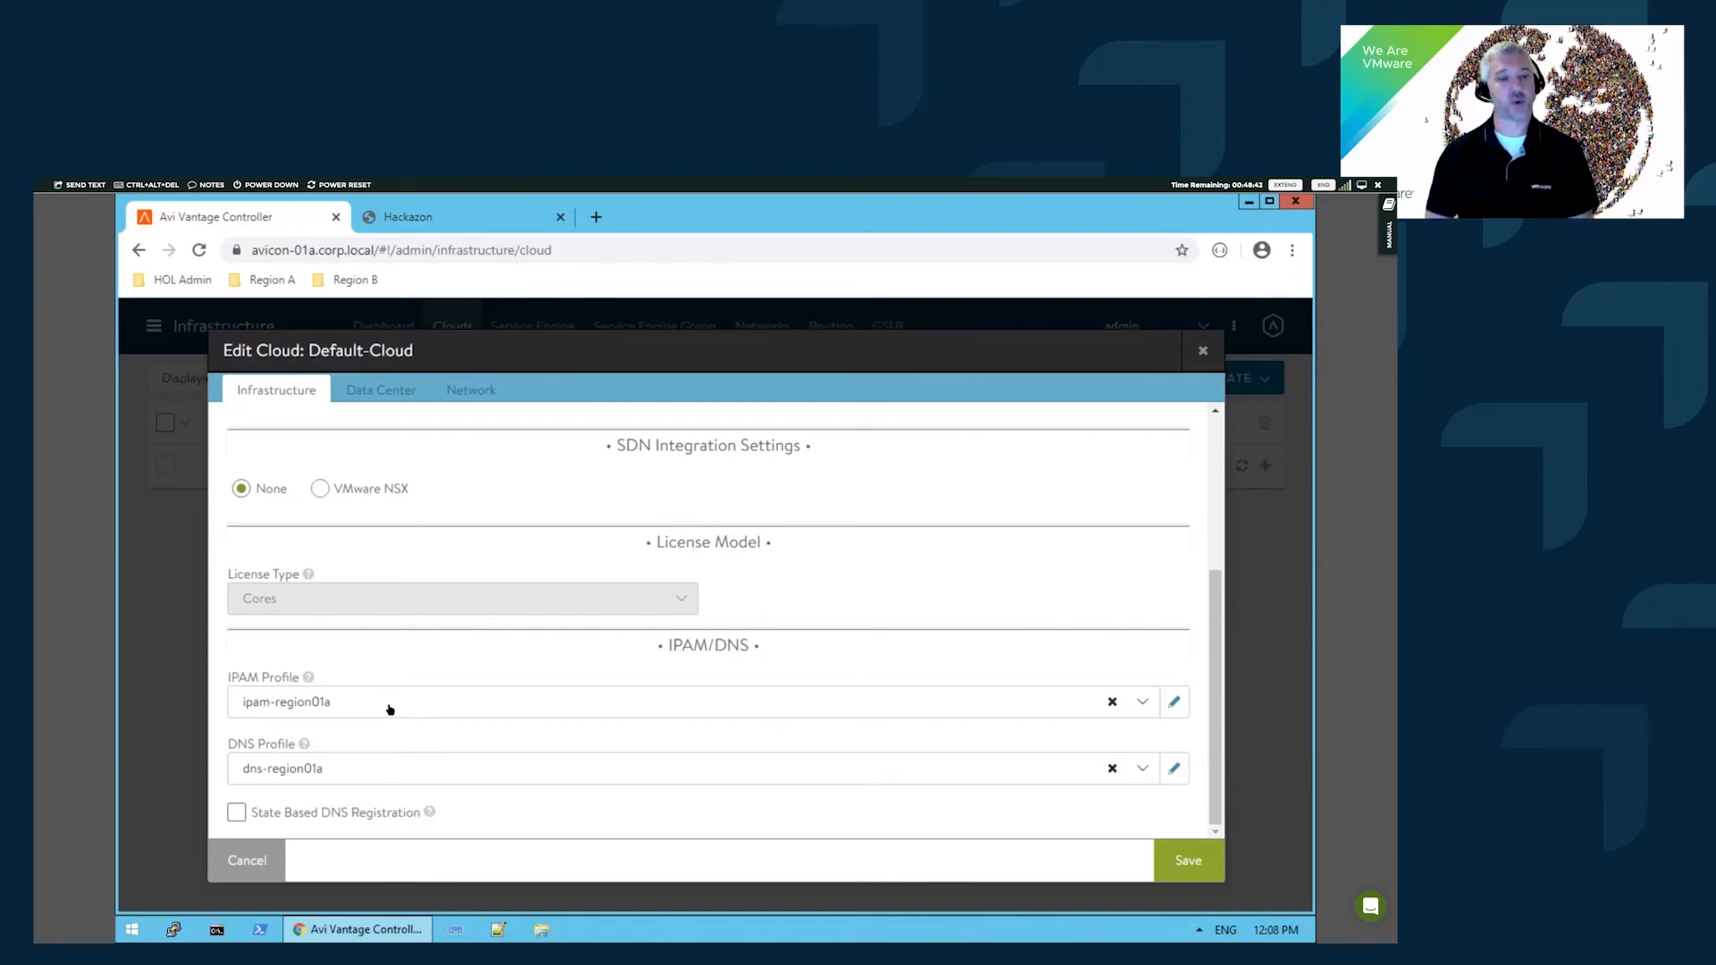
- Show Default-Cloud's Data Center settings: RegionA01 with DHCP enabled
left_click(393, 393)
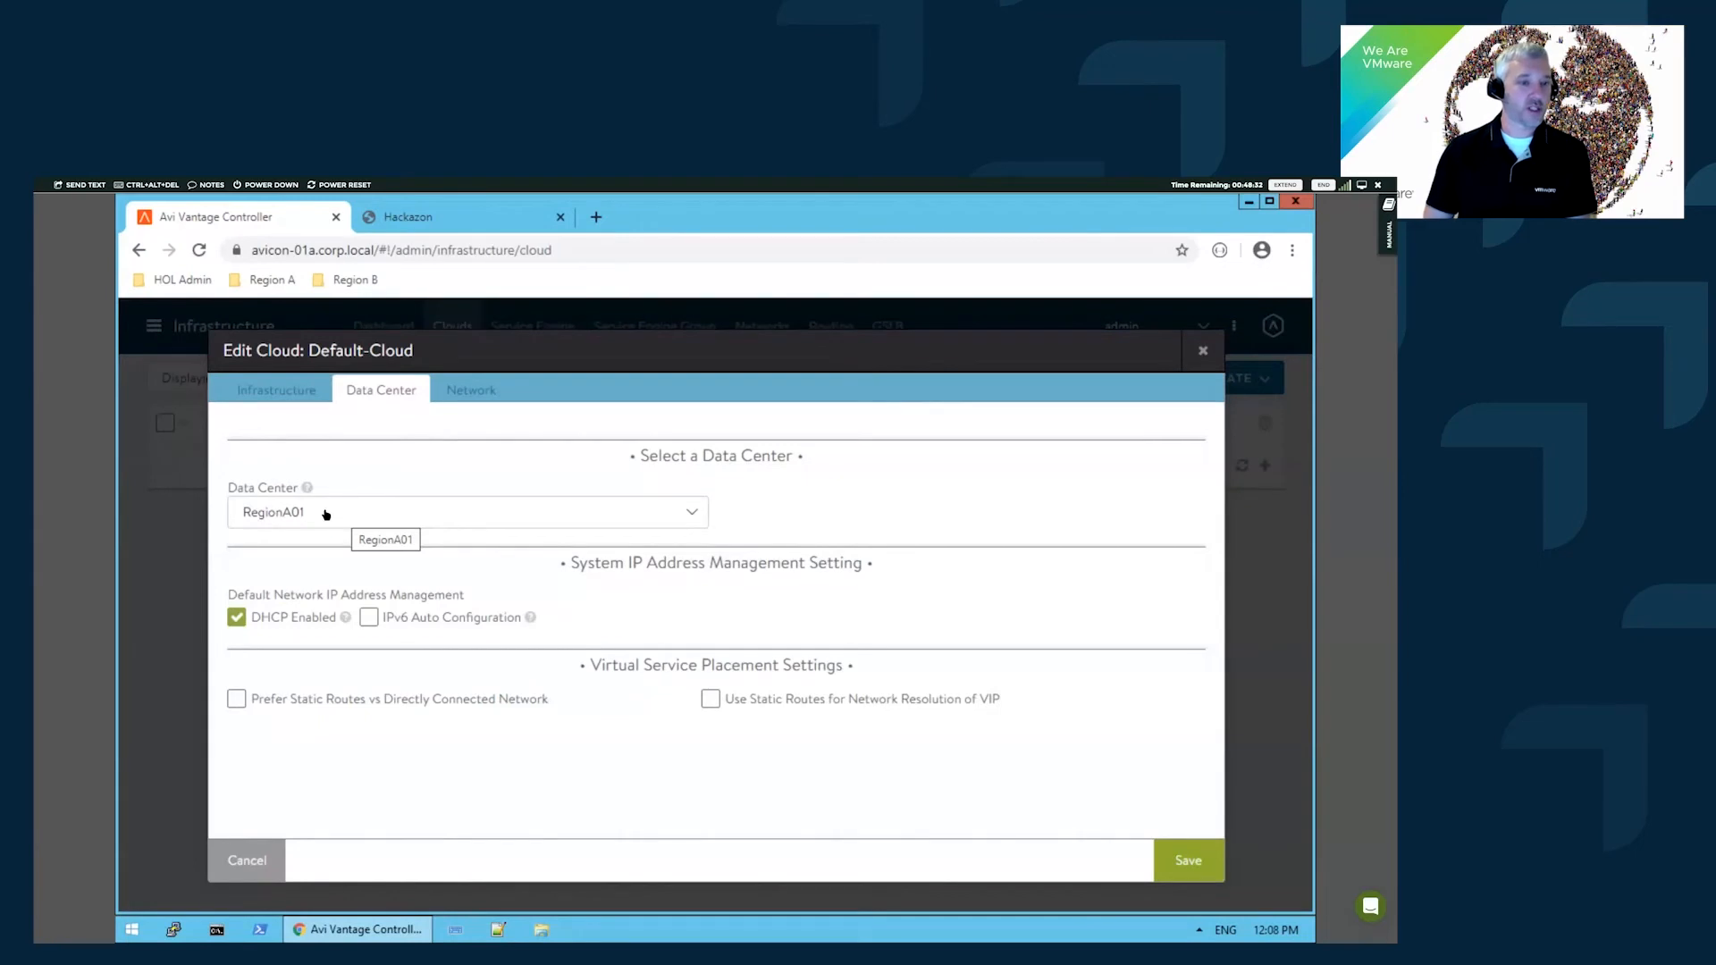
mouse_move(306, 488)
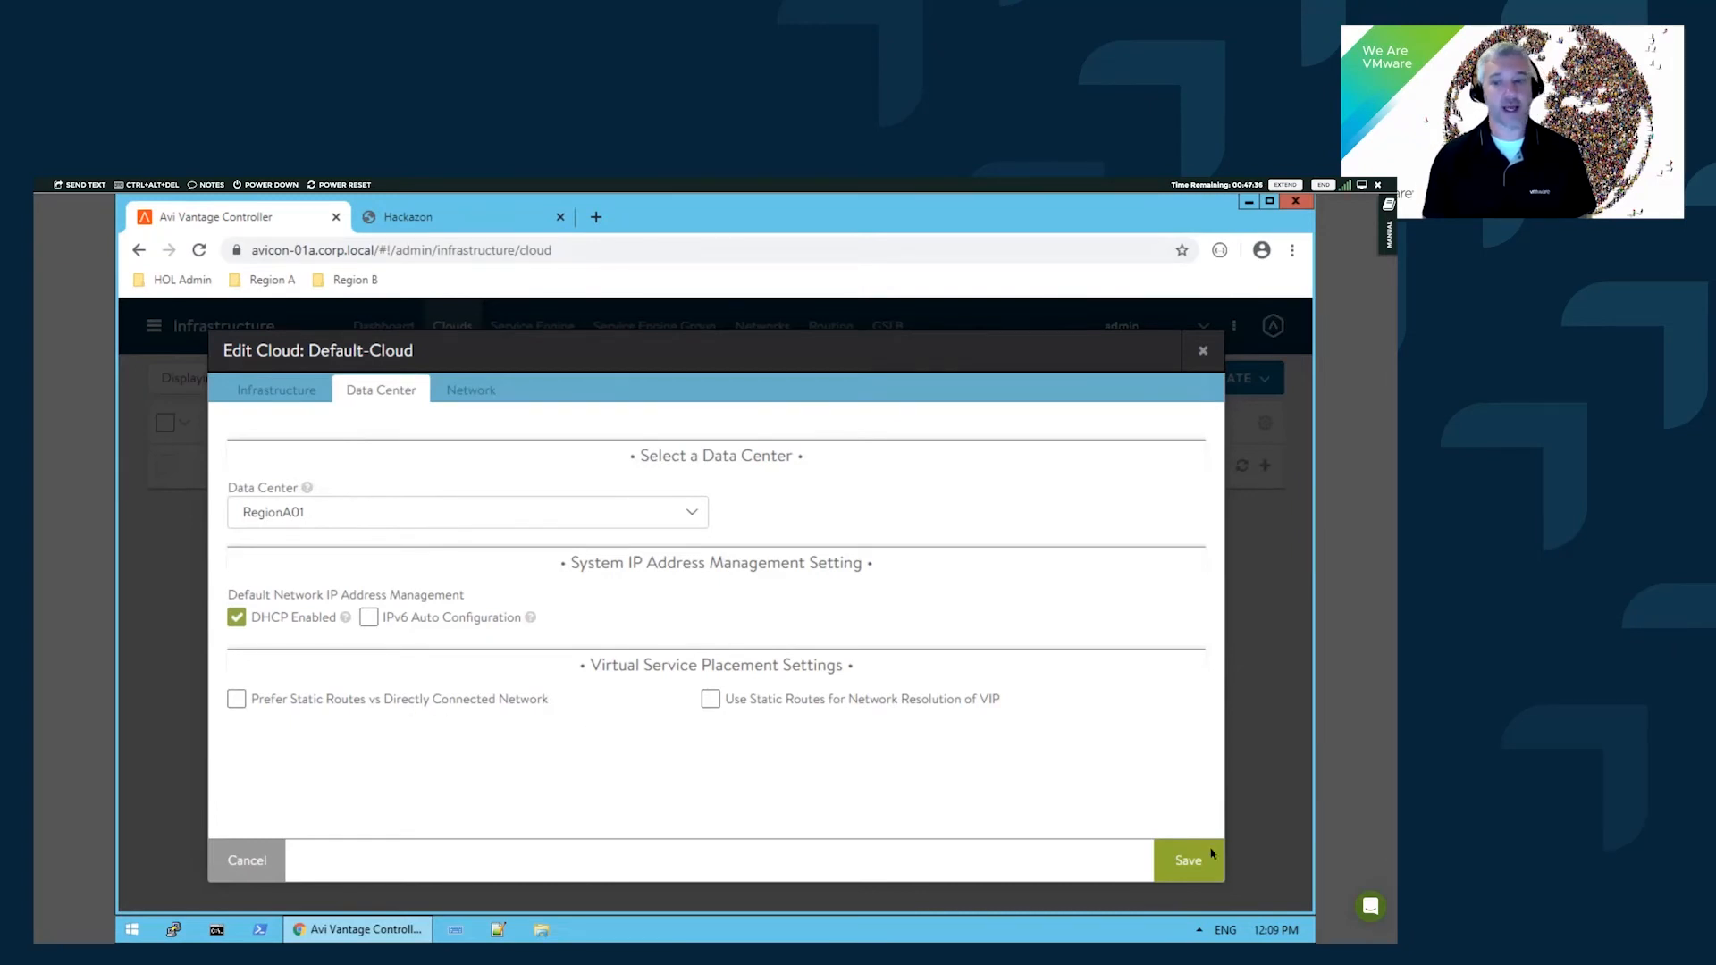
- Try unticking DHCP for the management network, then discard the Default-Cloud edits
left_click(490, 395)
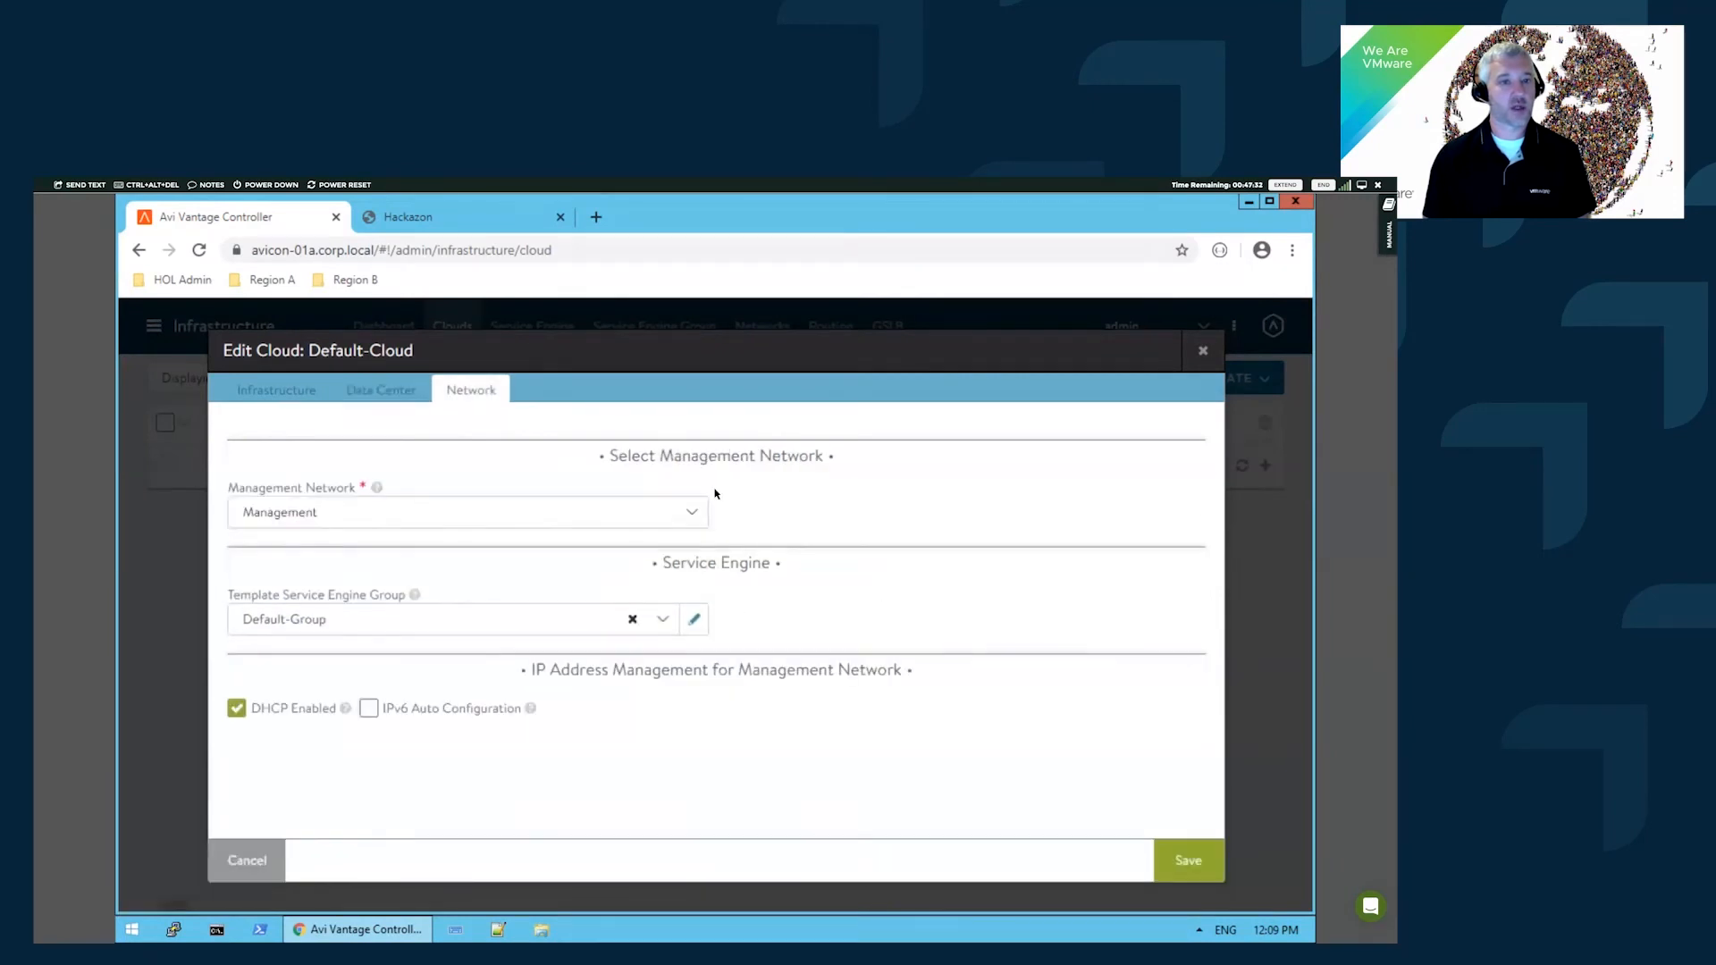
left_click(541, 514)
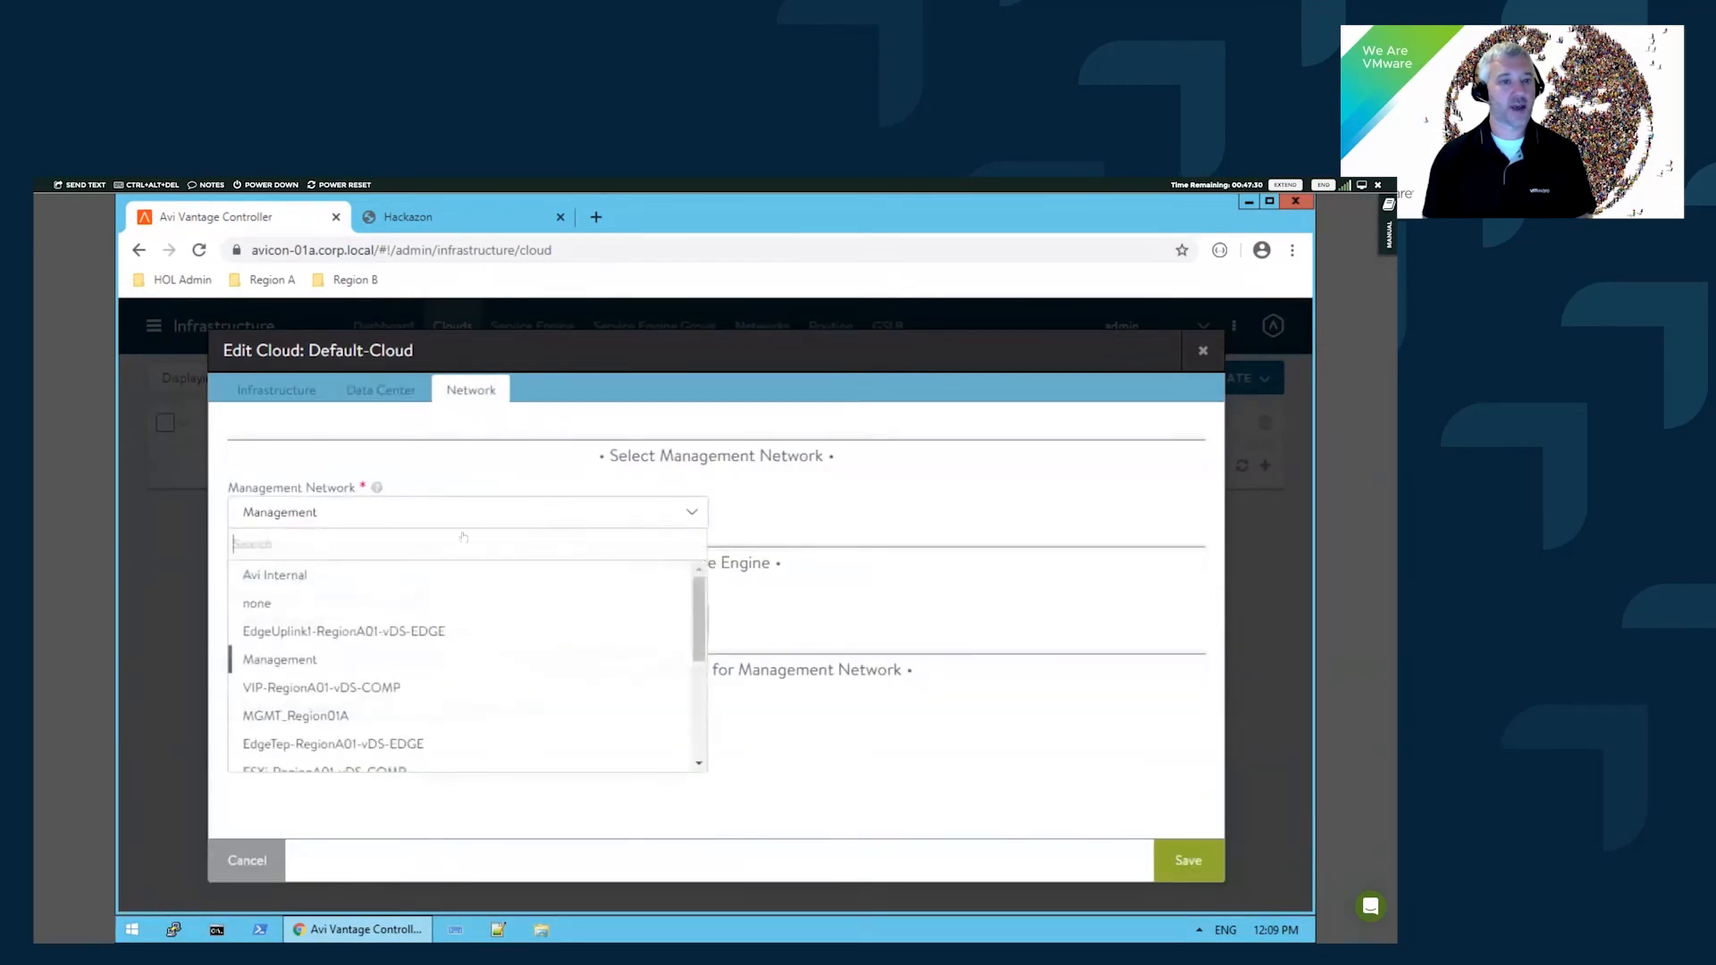
left_click(930, 580)
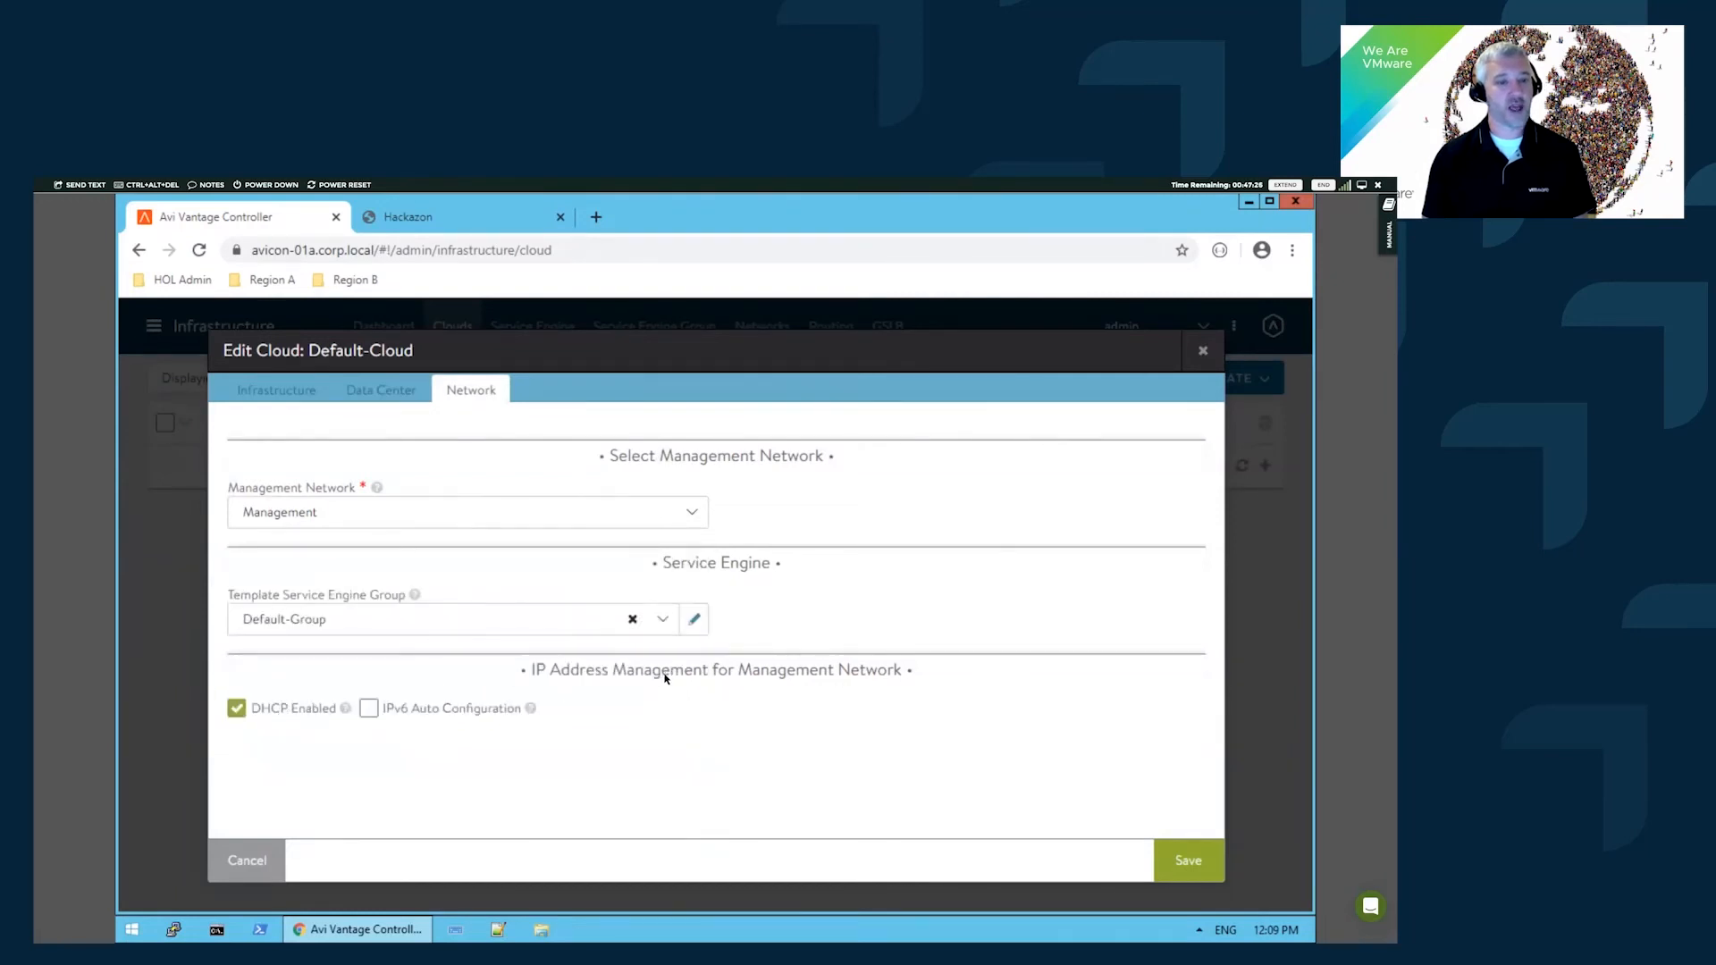
left_click(235, 708)
left_click(345, 728)
left_click(901, 722)
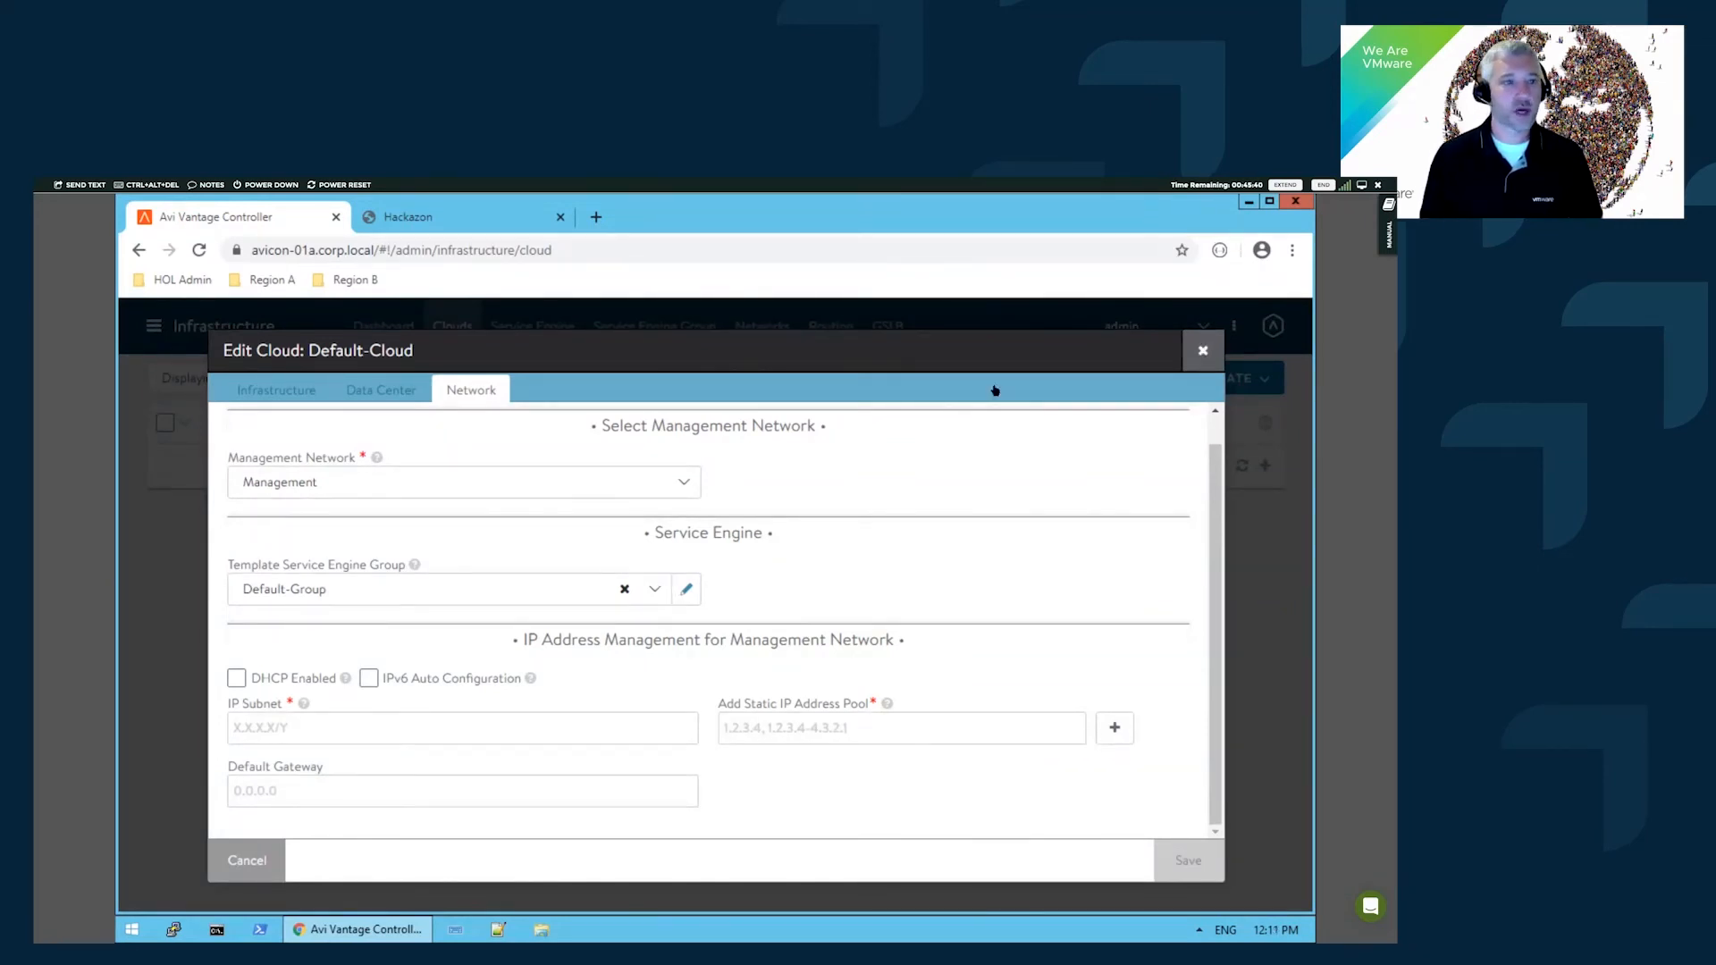
left_click(768, 544)
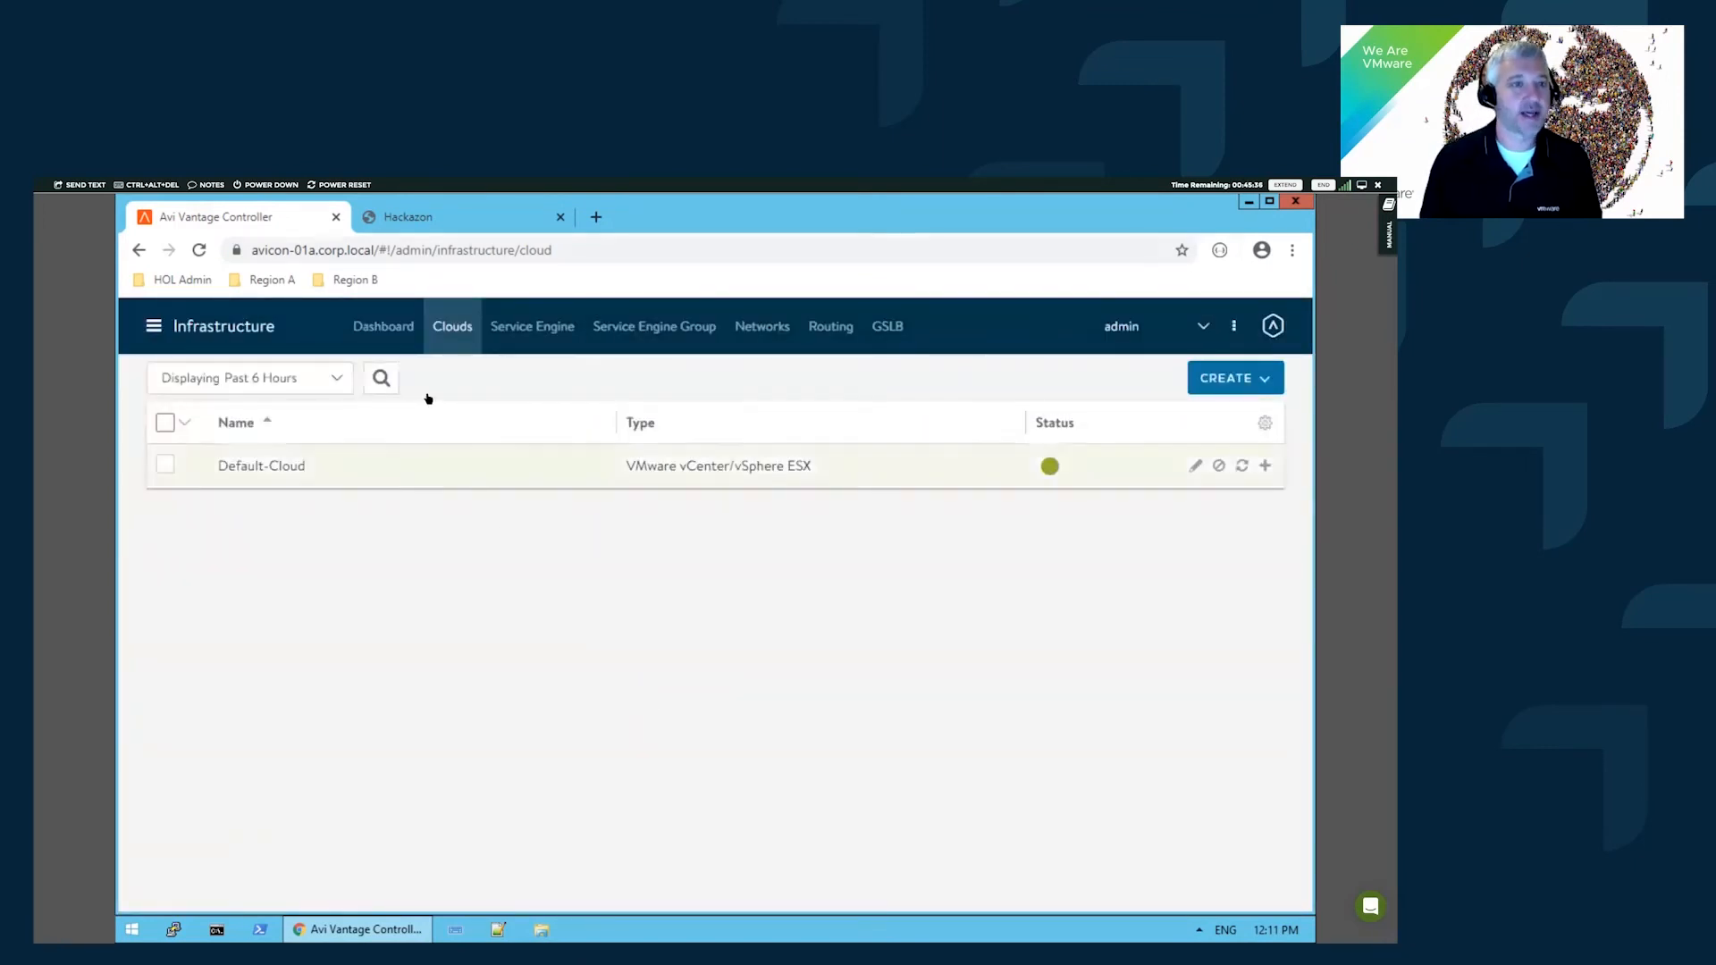
- Go to Applications and open testapp's analytics page from the VS tree, showing pool testapp-pool
left_click(156, 326)
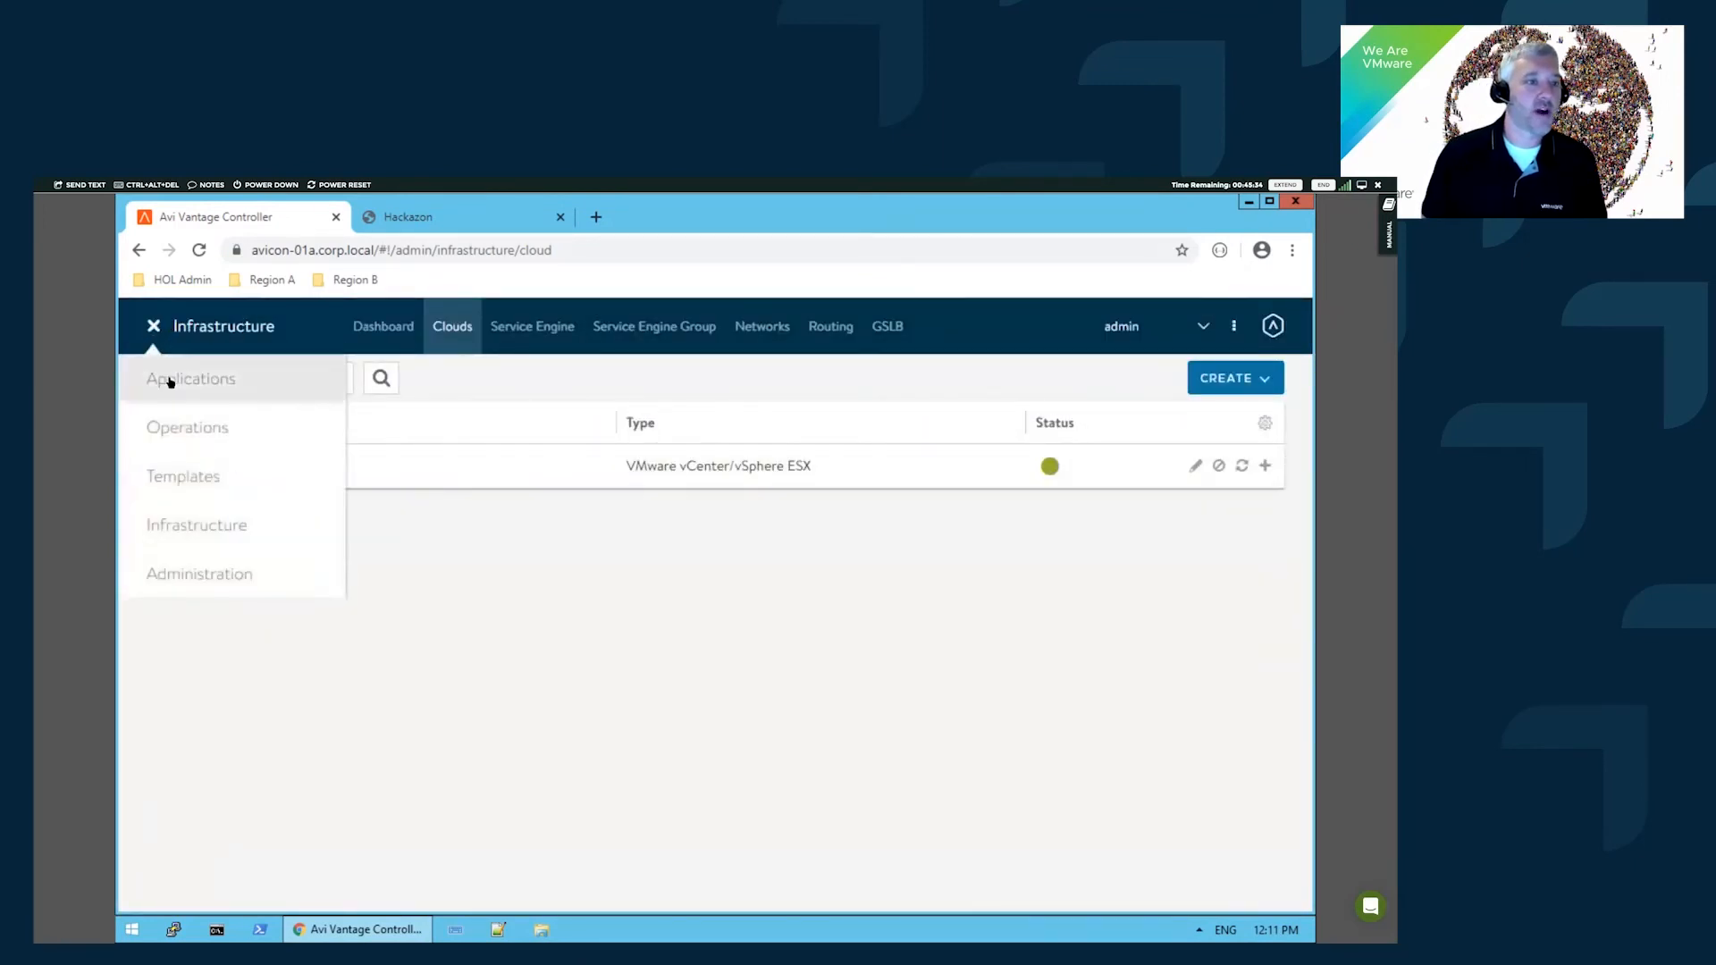
left_click(187, 379)
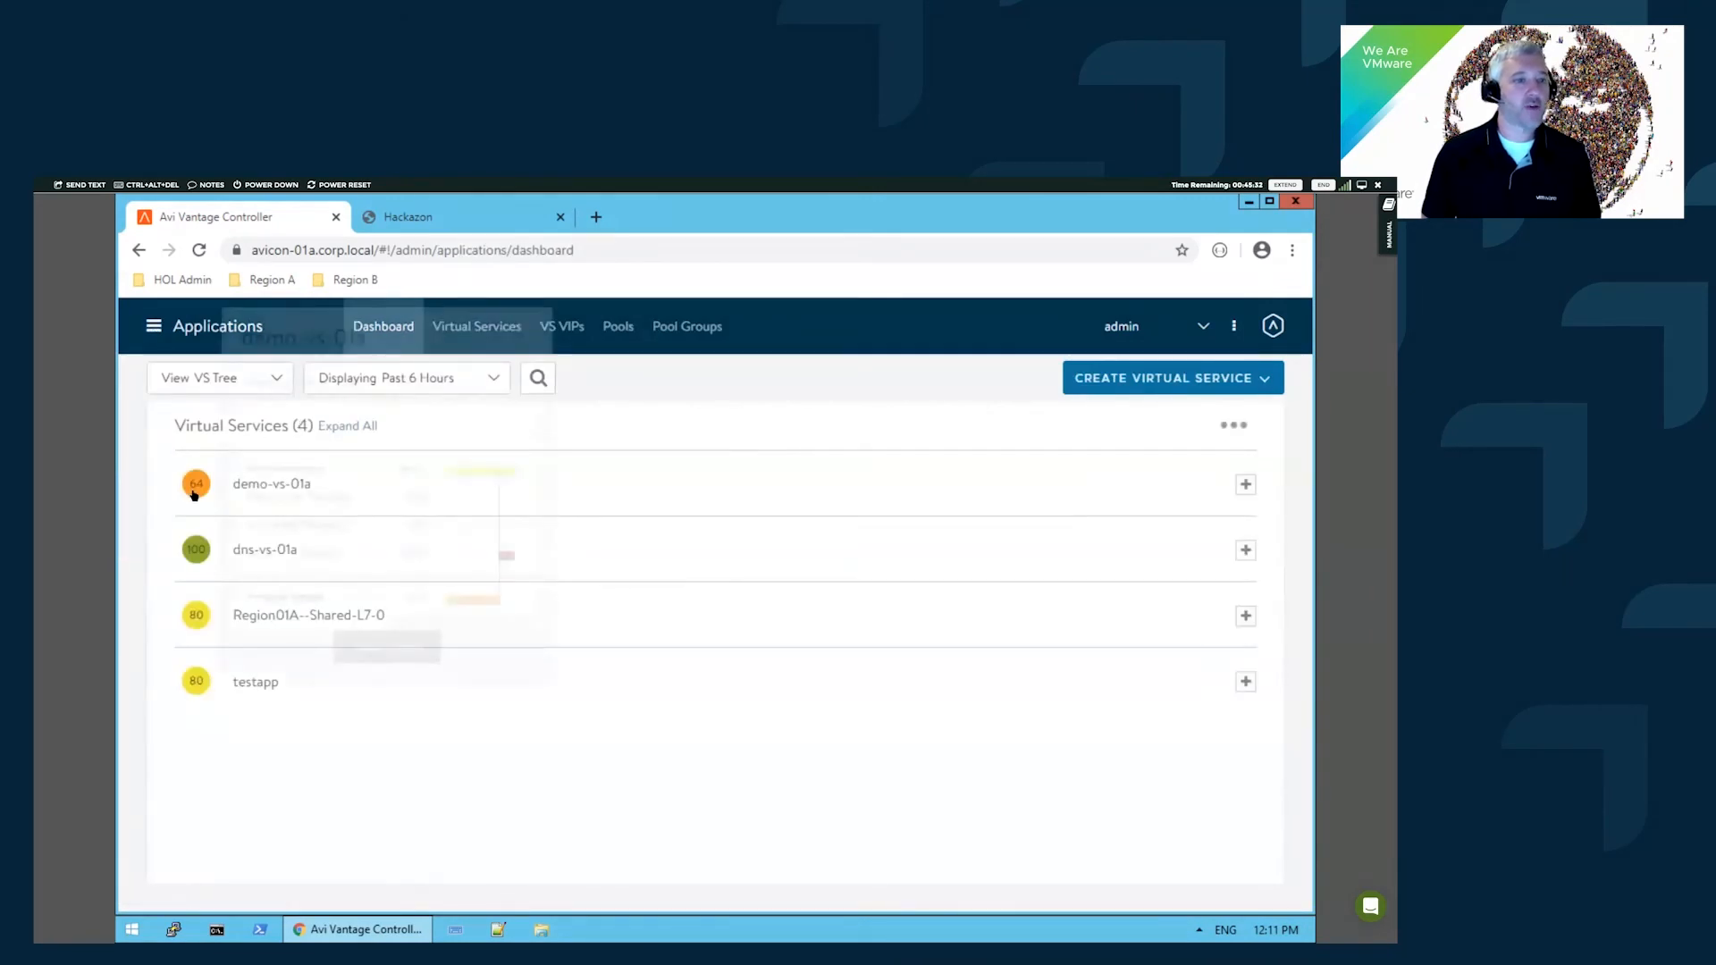
left_click(270, 689)
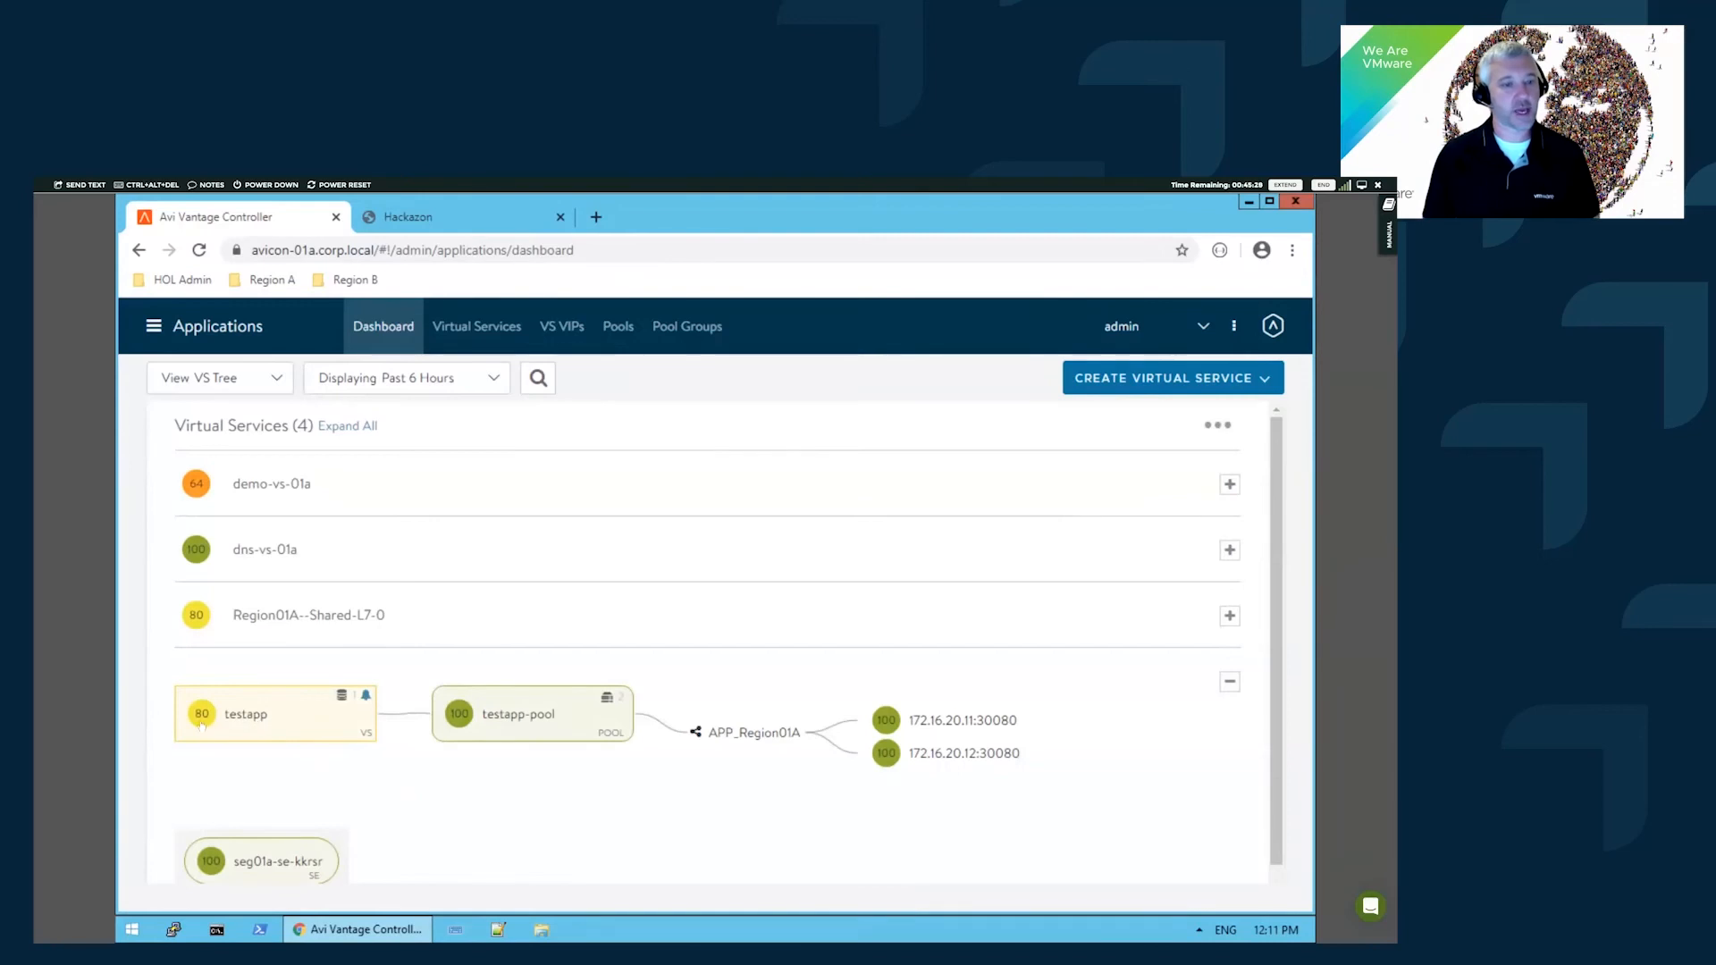
mouse_move(200, 716)
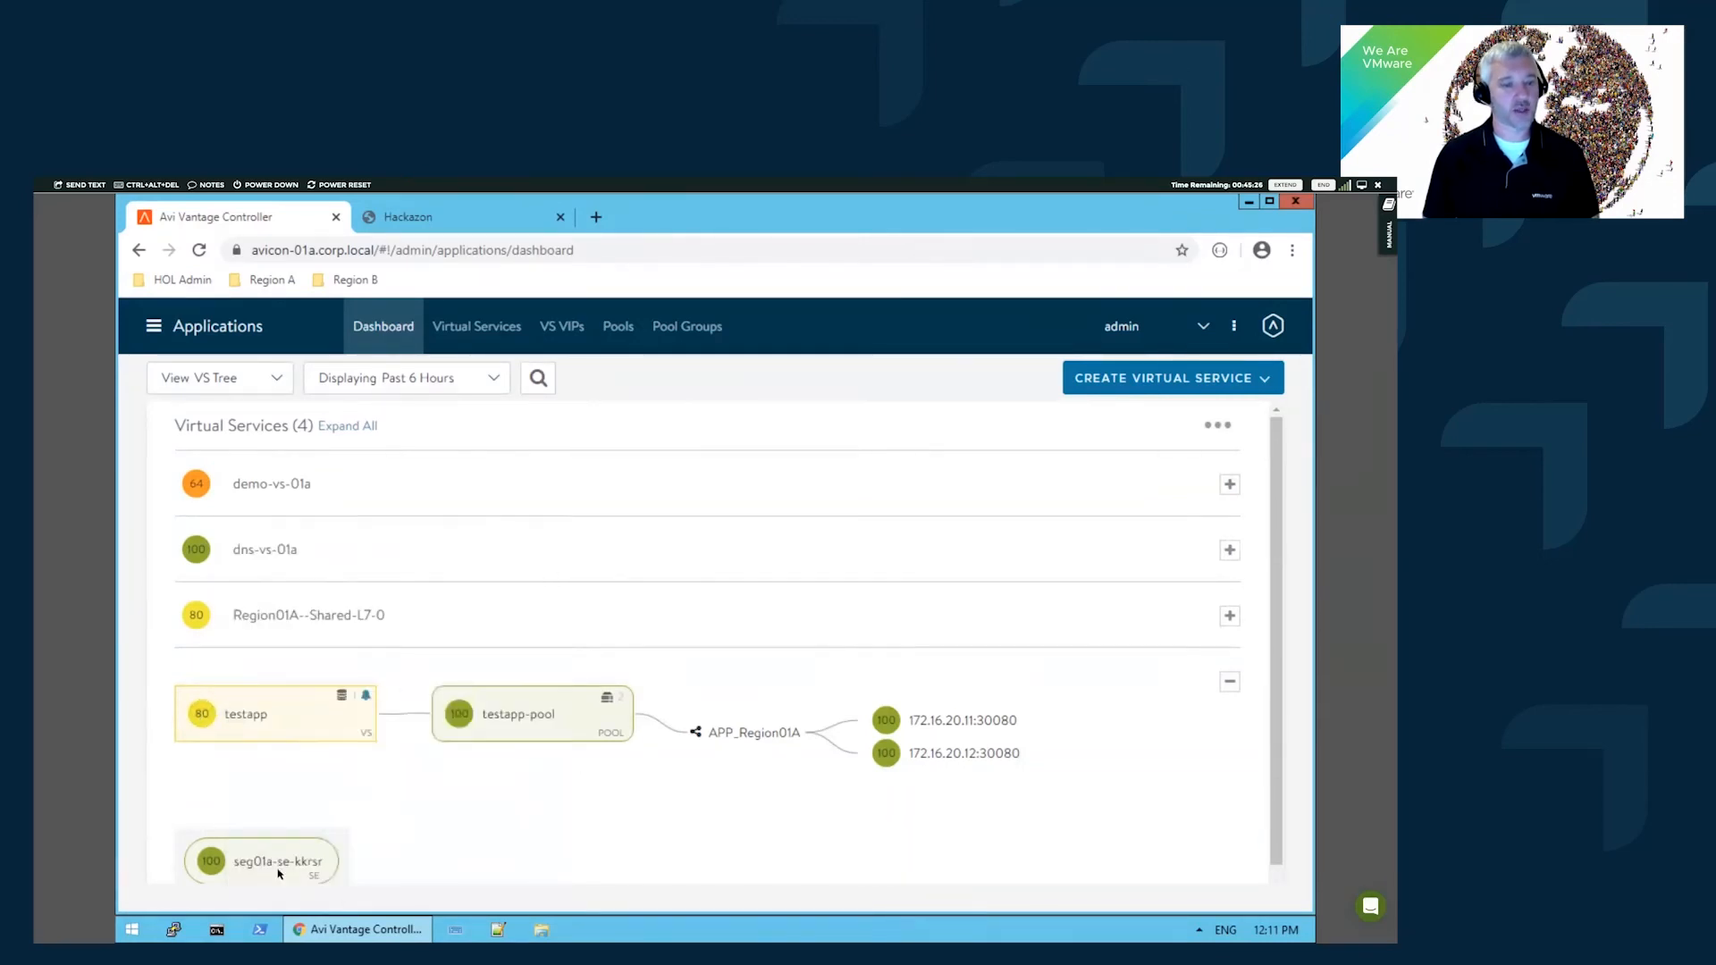
scroll(279, 874, "down", 1)
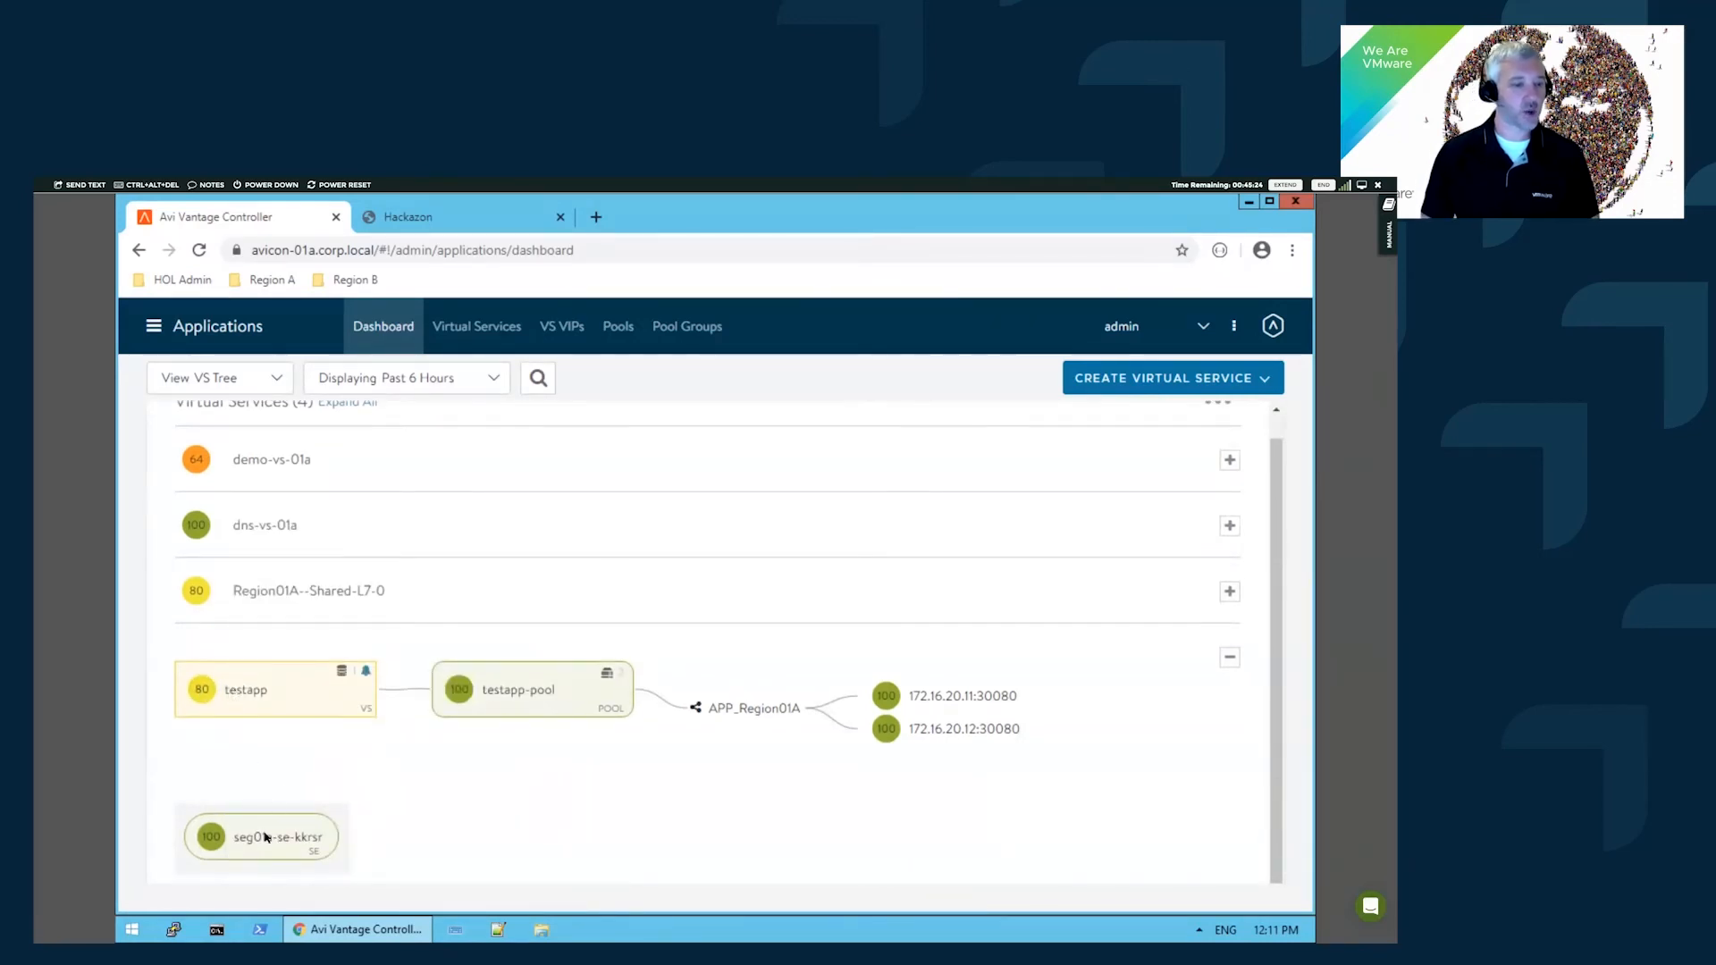
left_click(258, 695)
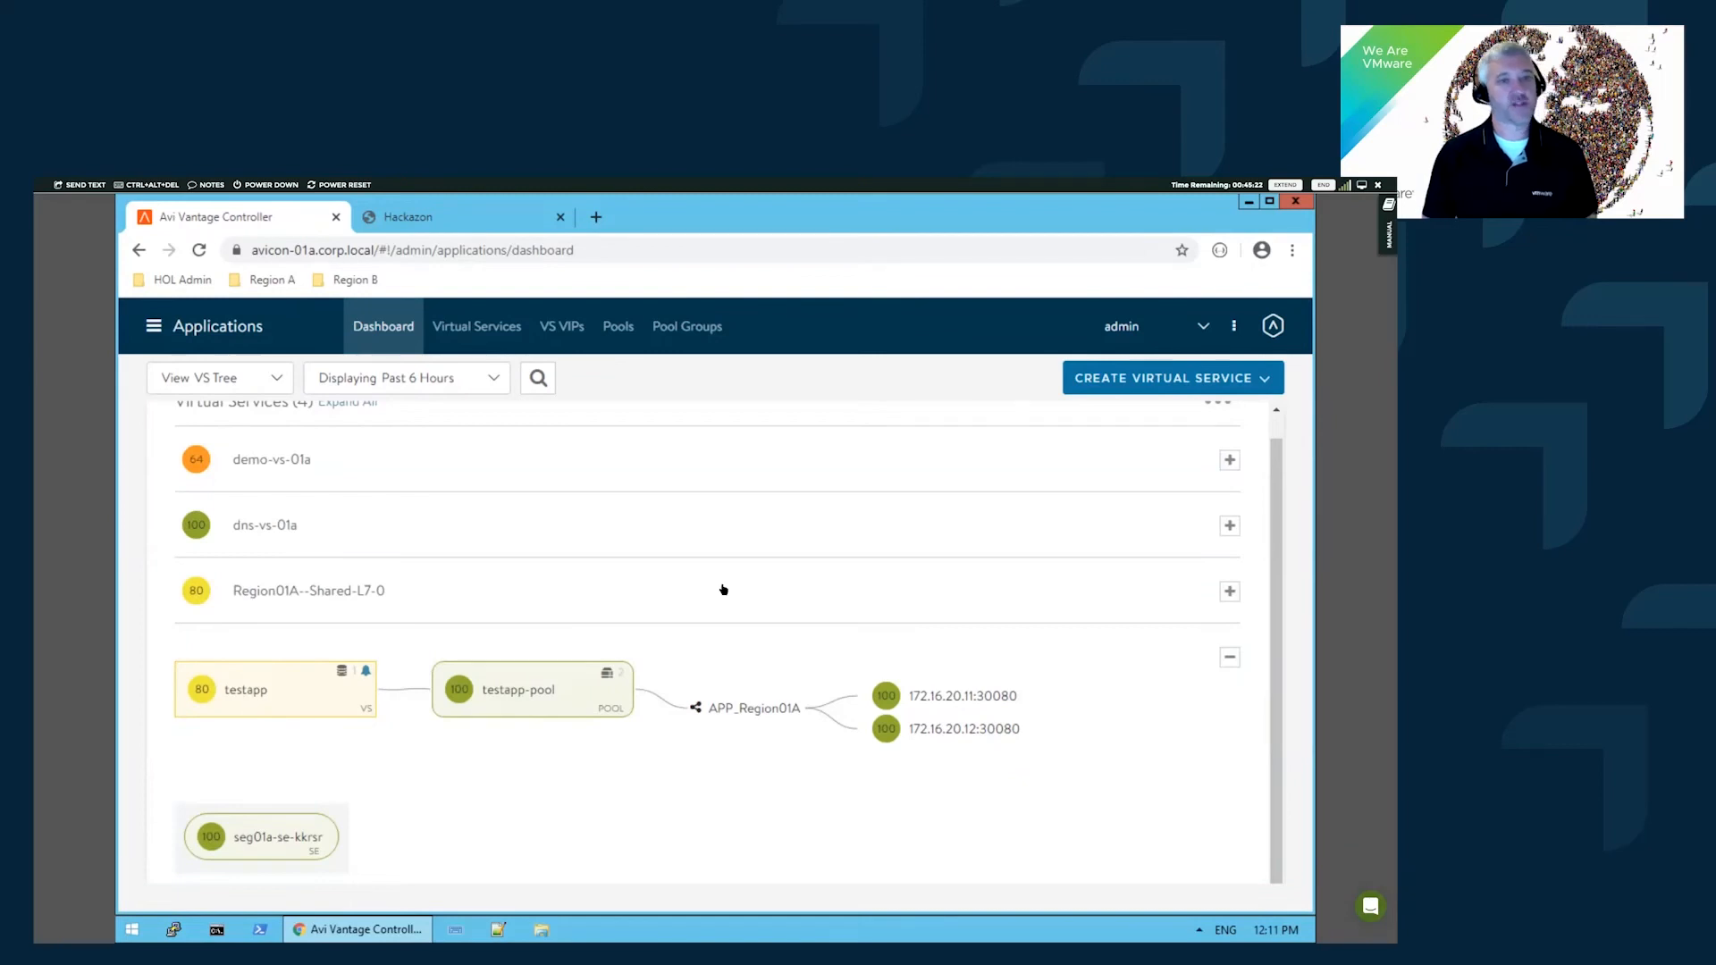
mouse_move(556, 393)
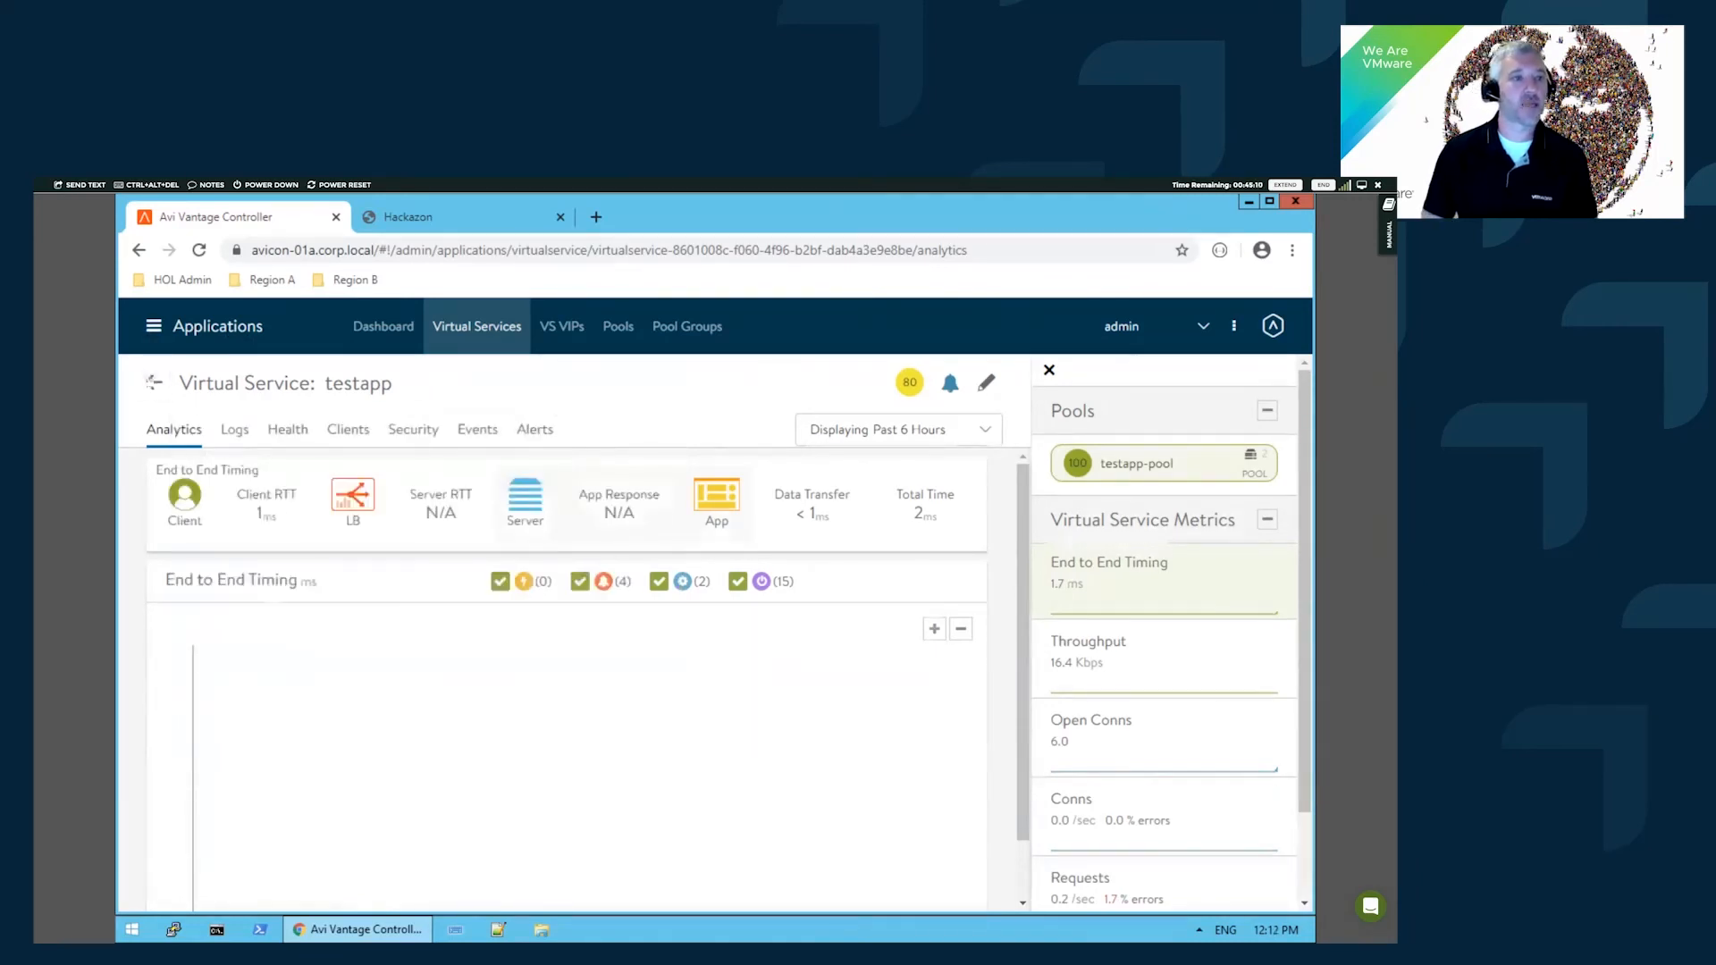
- Go to Infrastructure and list the Service Engine Groups, showing Default-Group with 3 engines
left_click(154, 326)
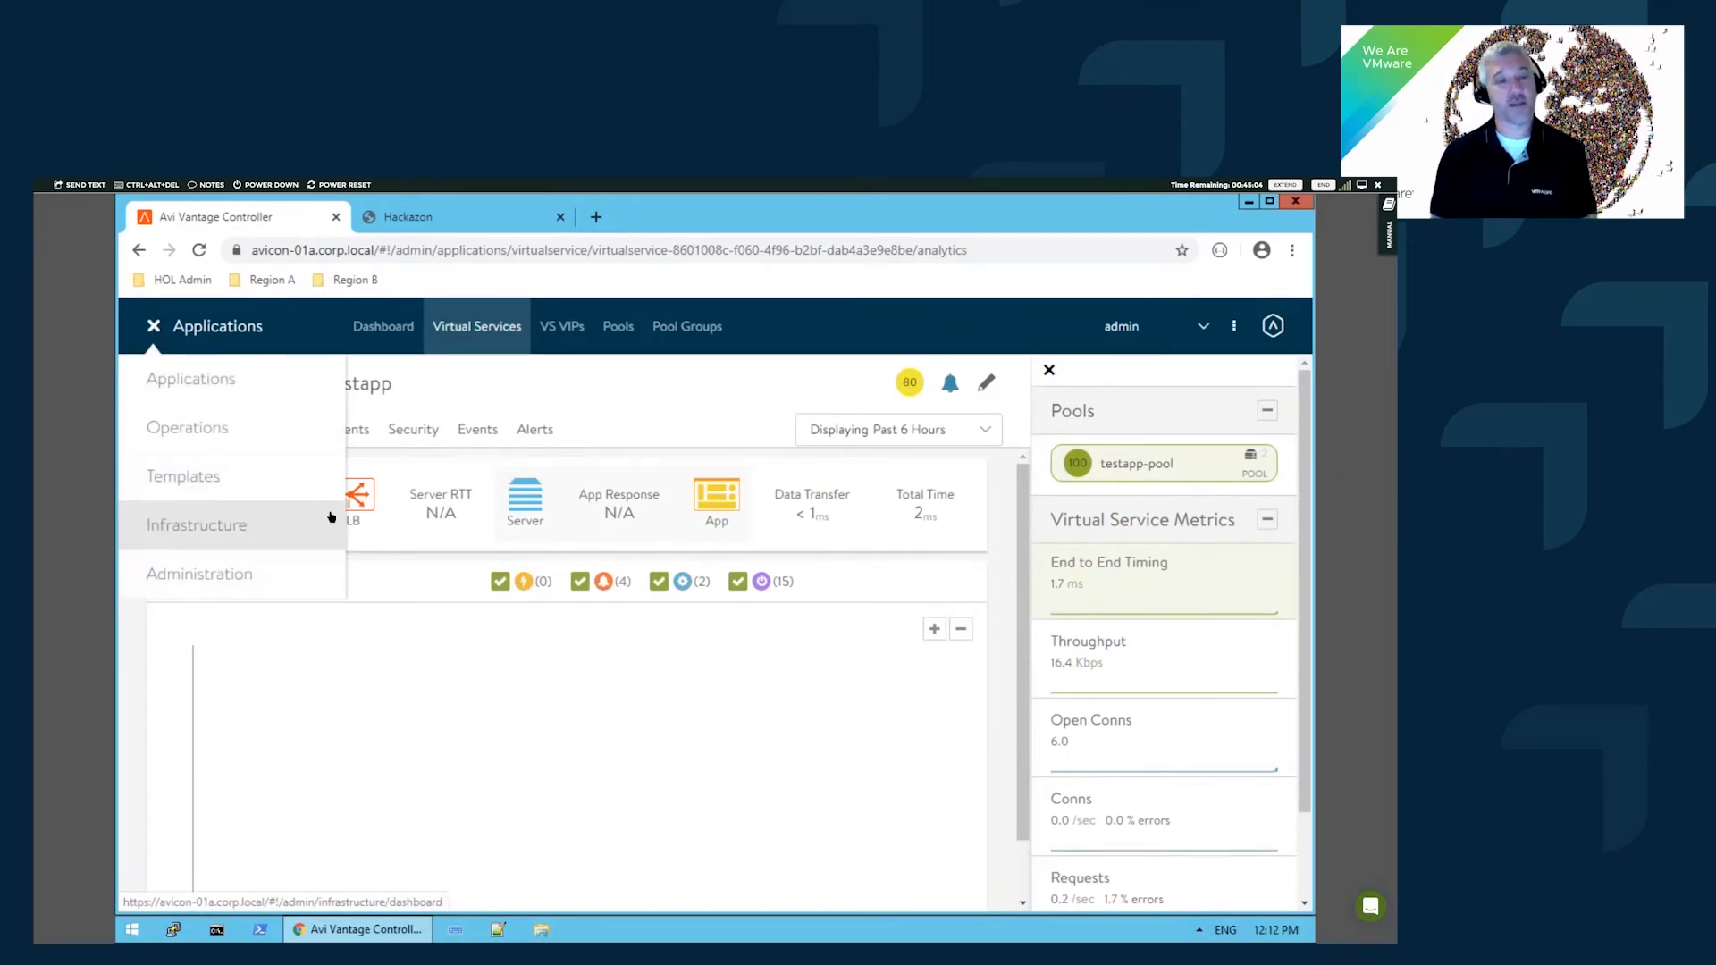
left_click(230, 525)
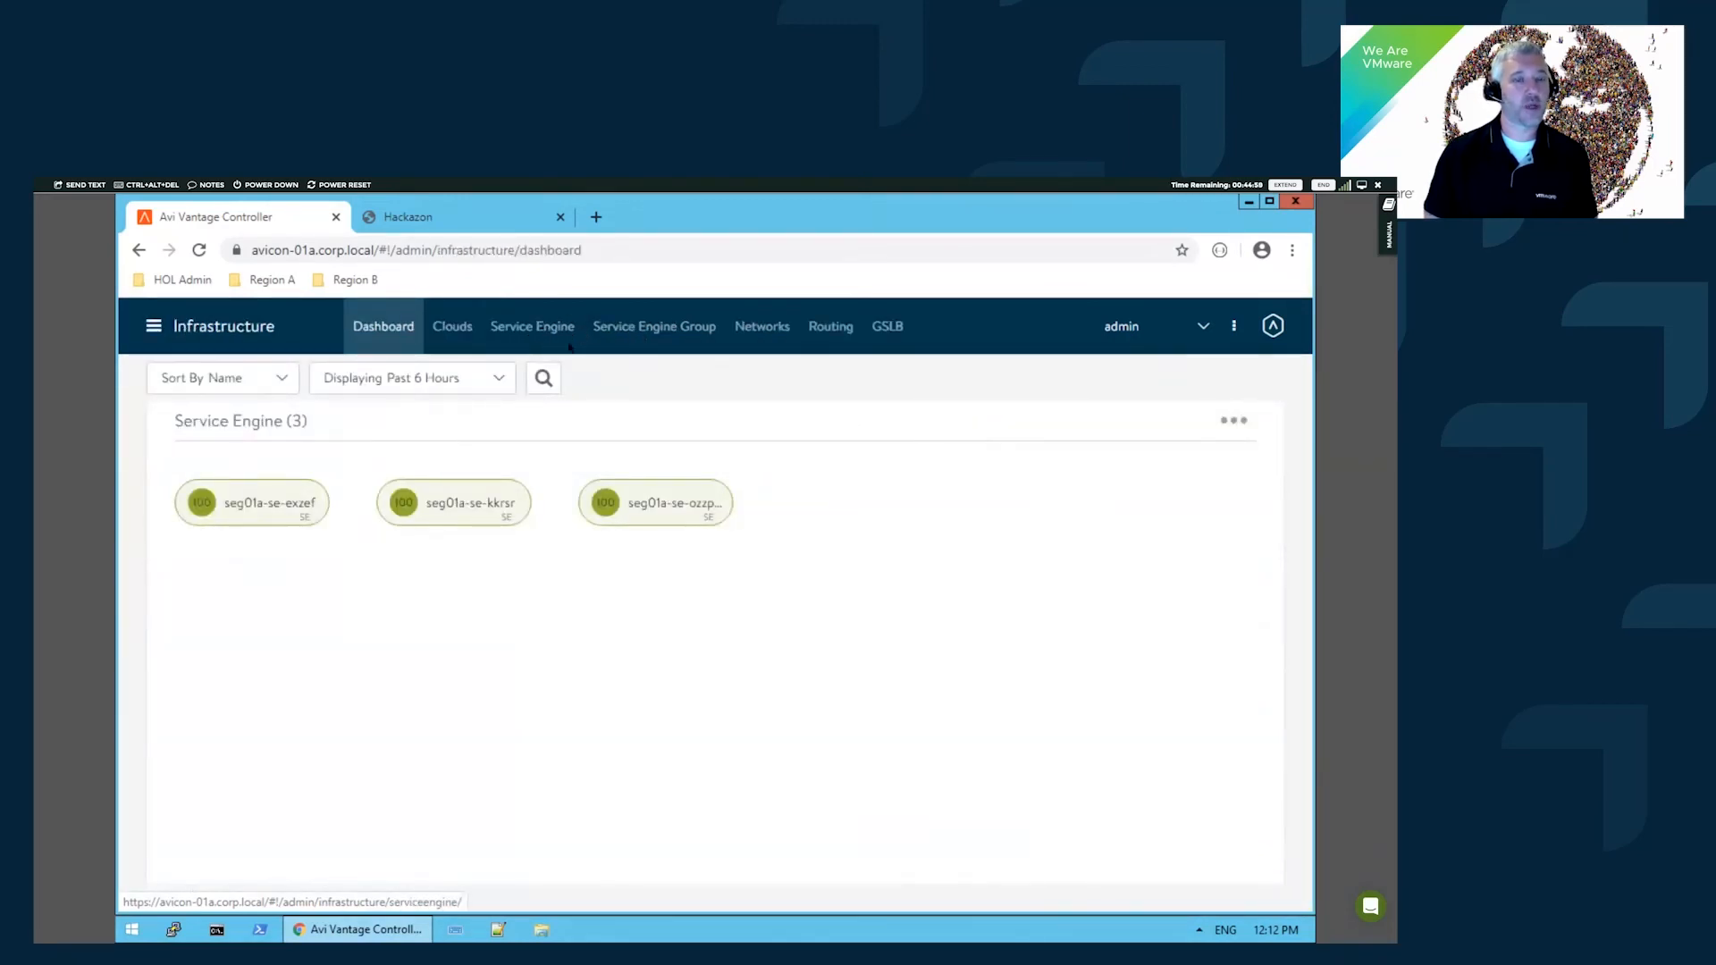
left_click(661, 332)
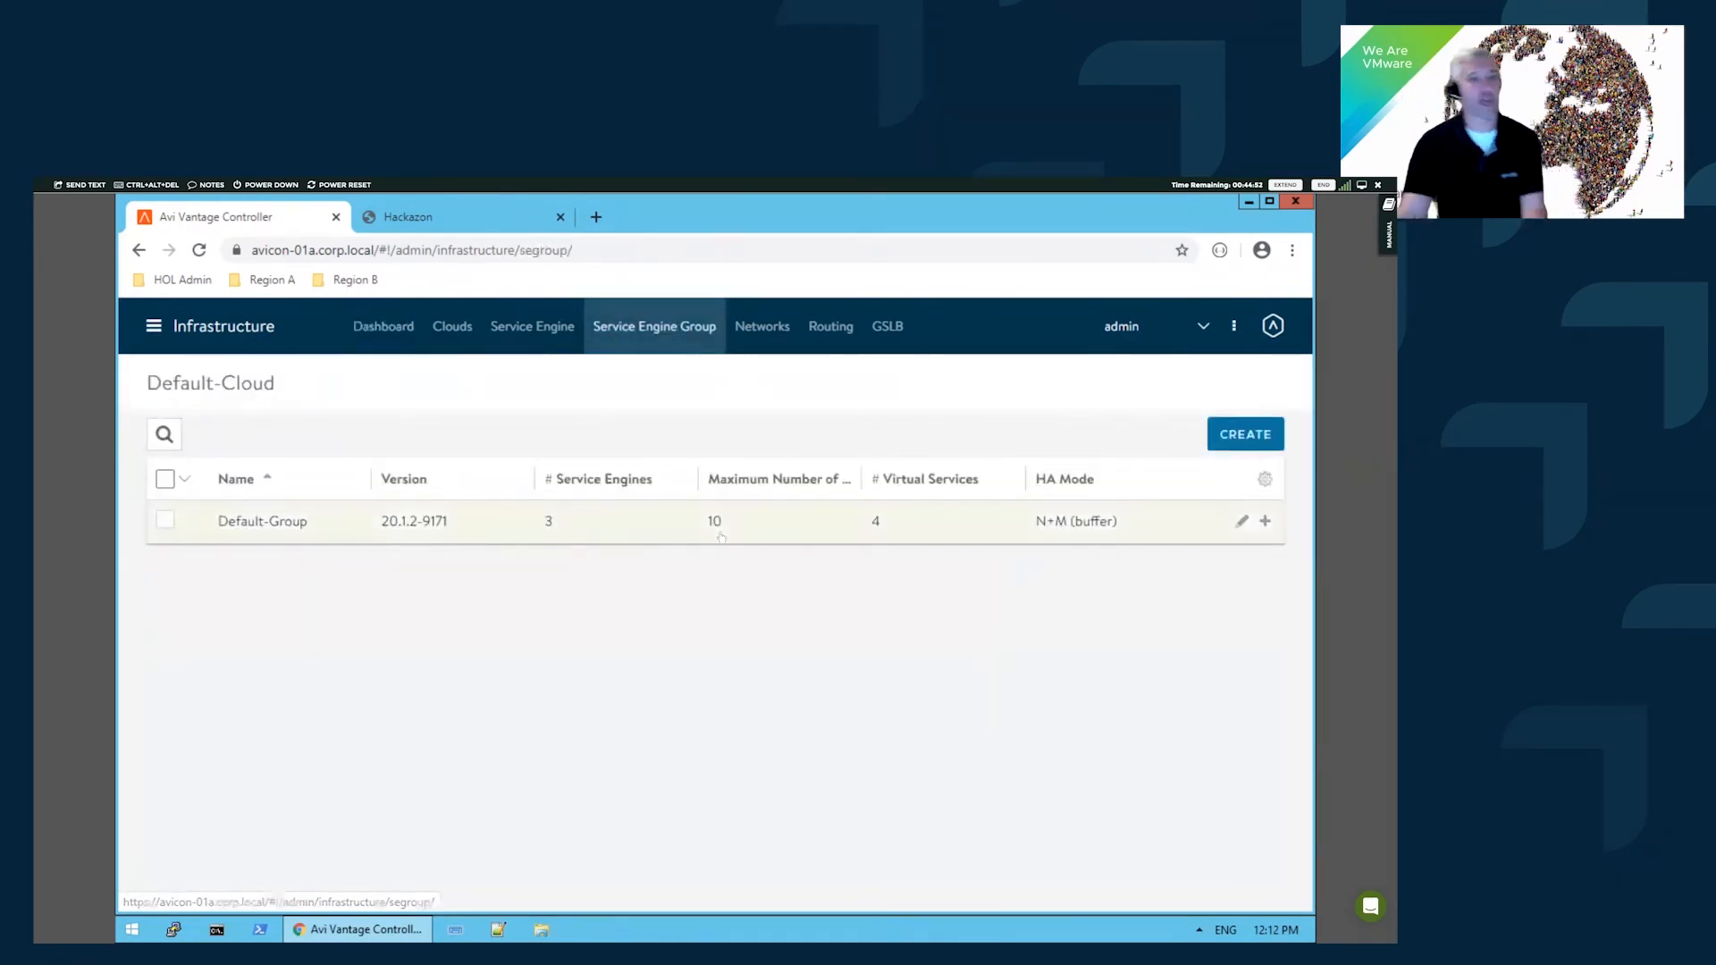
- Edit Default-Group and review its Basic Settings, including 10 max service engines
left_click(1242, 522)
scroll(331, 560, "down", 1)
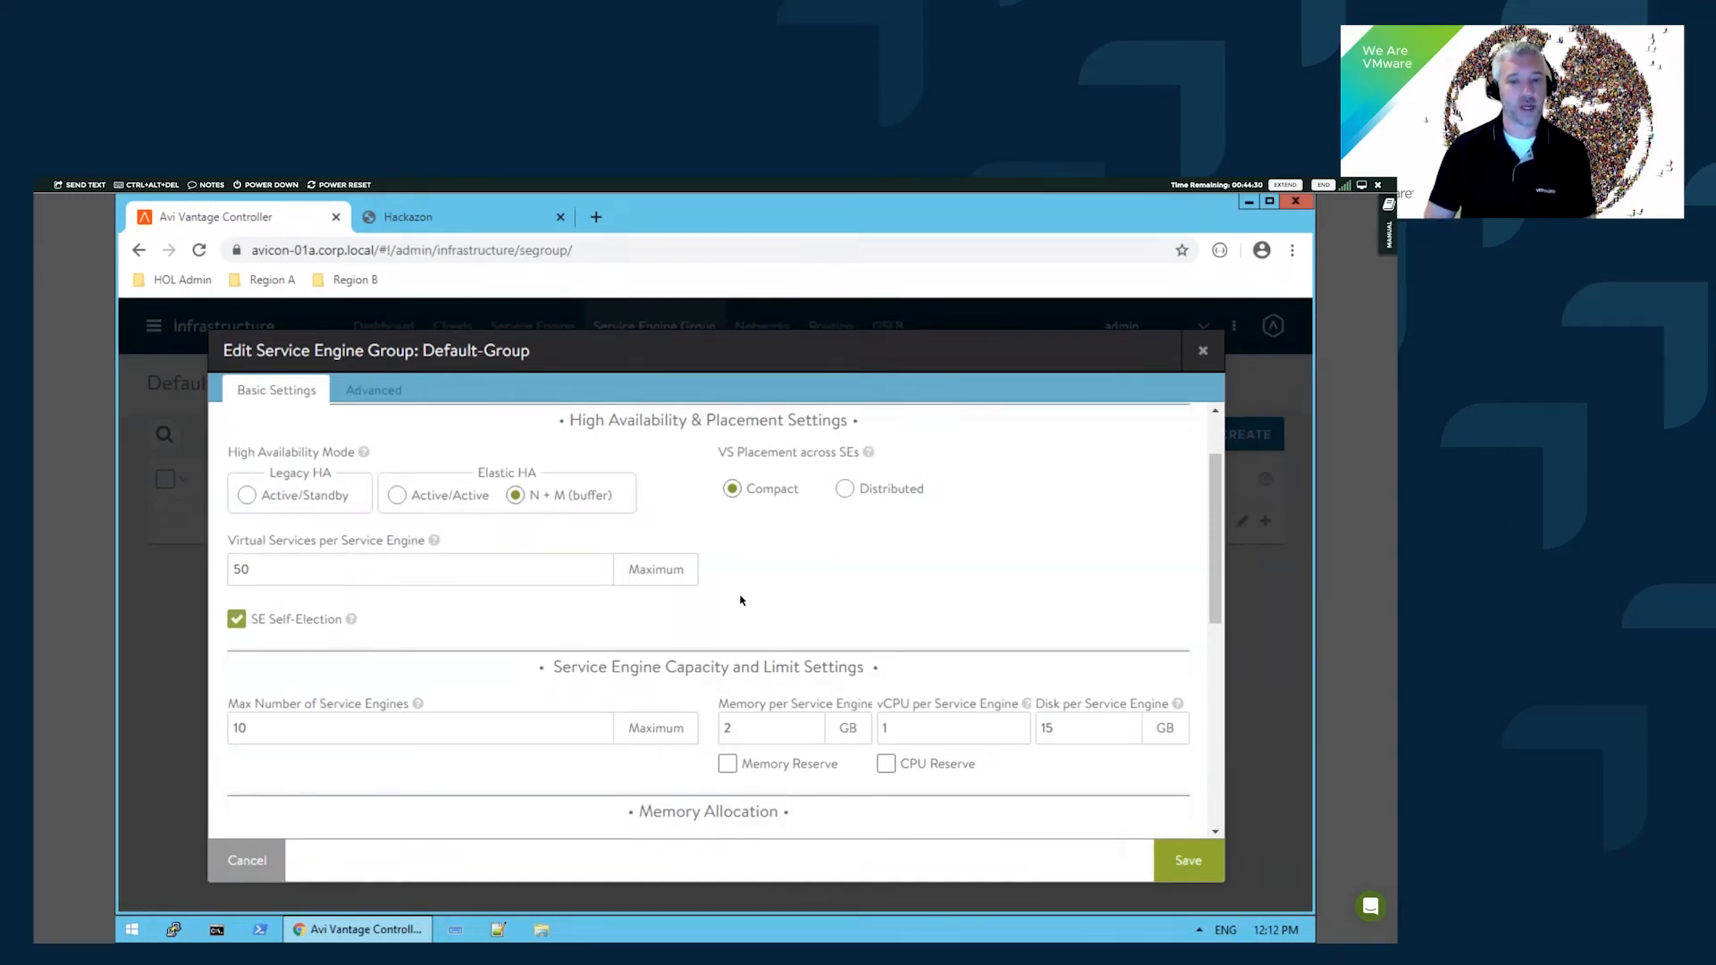
scroll(839, 576, "down", 2)
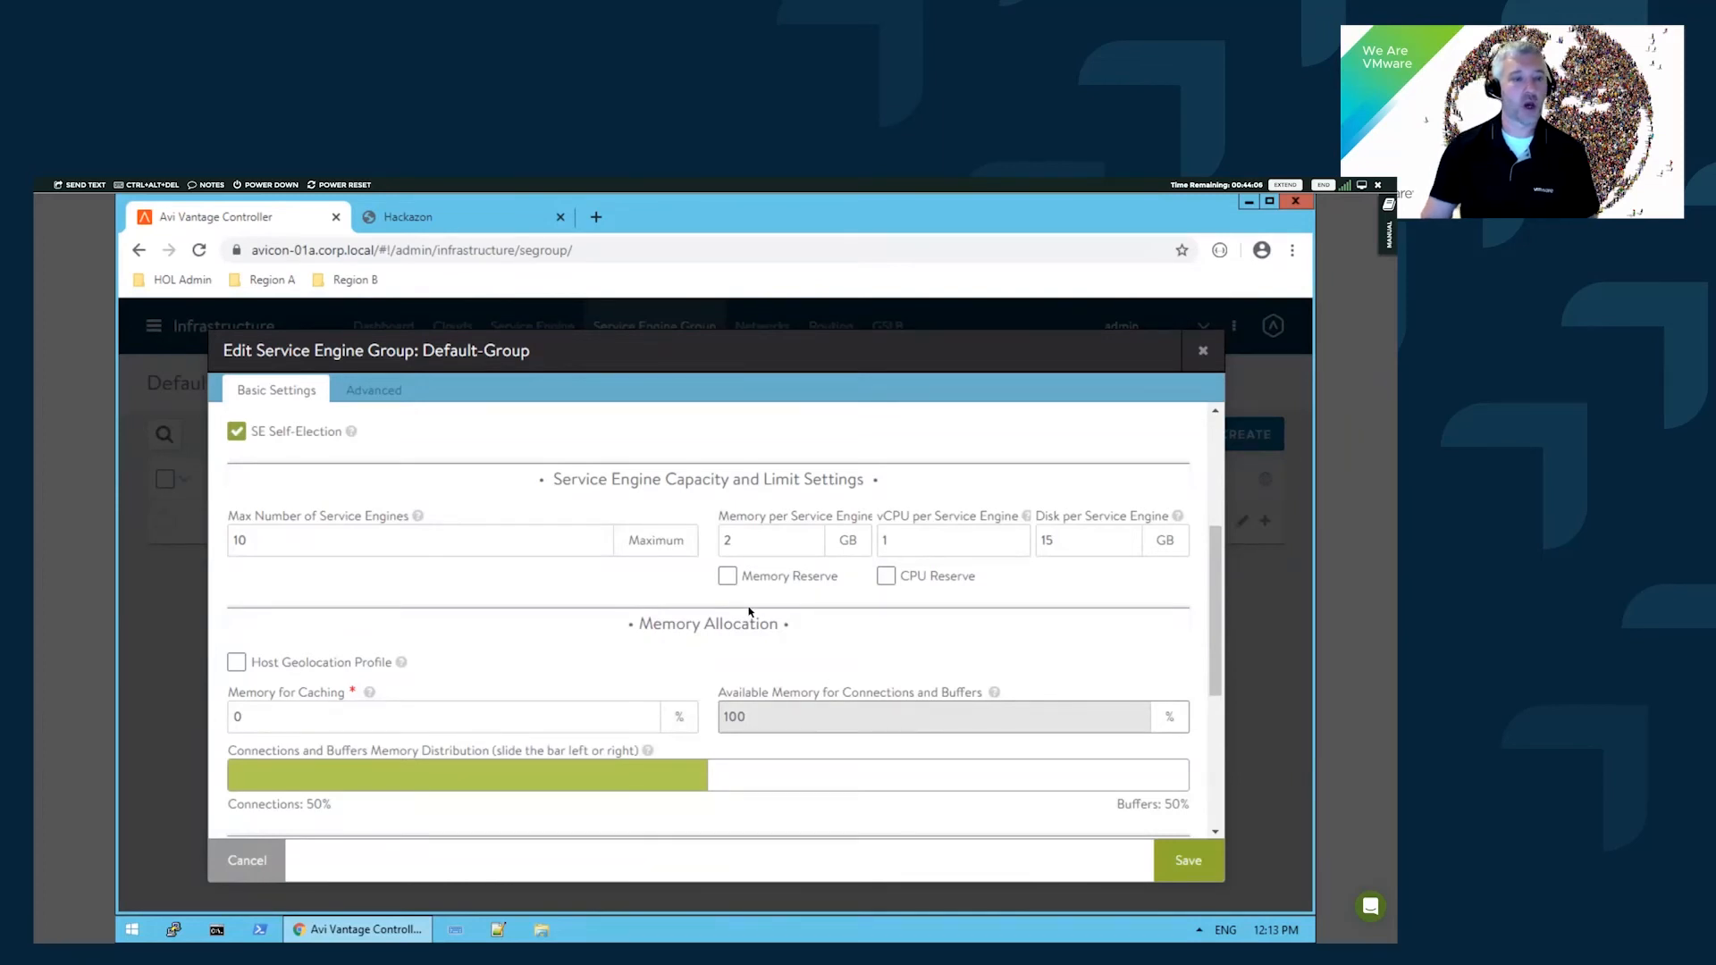
scroll(627, 675, "down", 1)
scroll(627, 674, "down", 1)
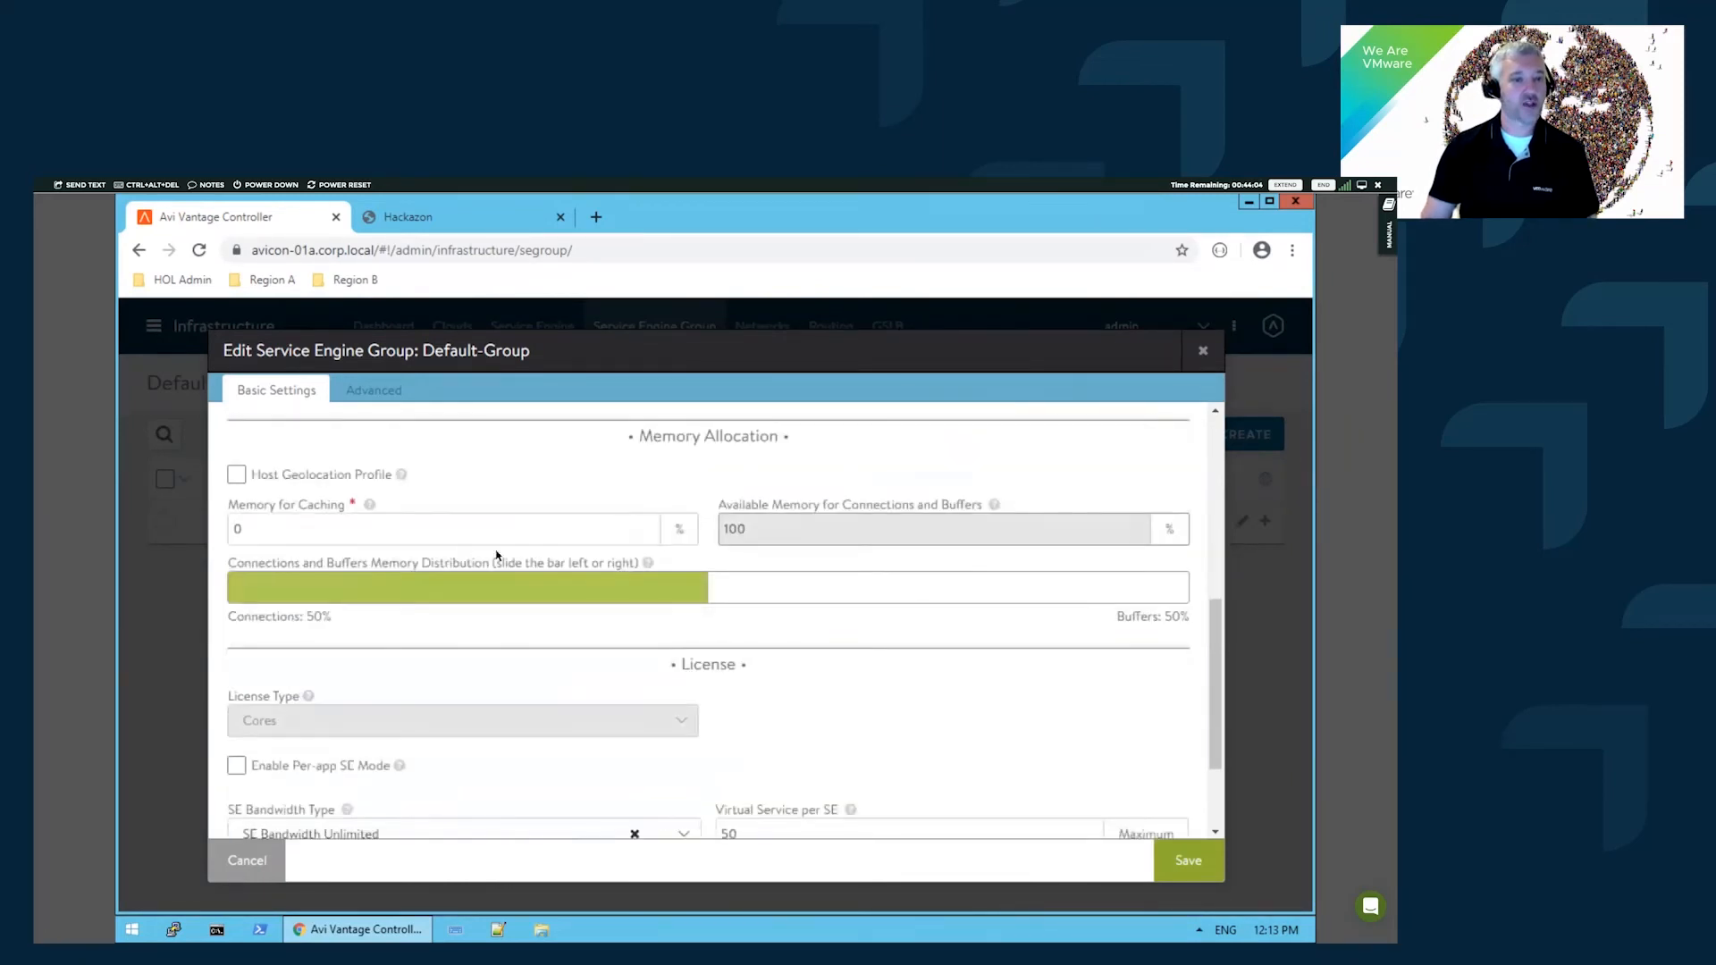
scroll(612, 619, "down", 1)
scroll(536, 693, "down", 1)
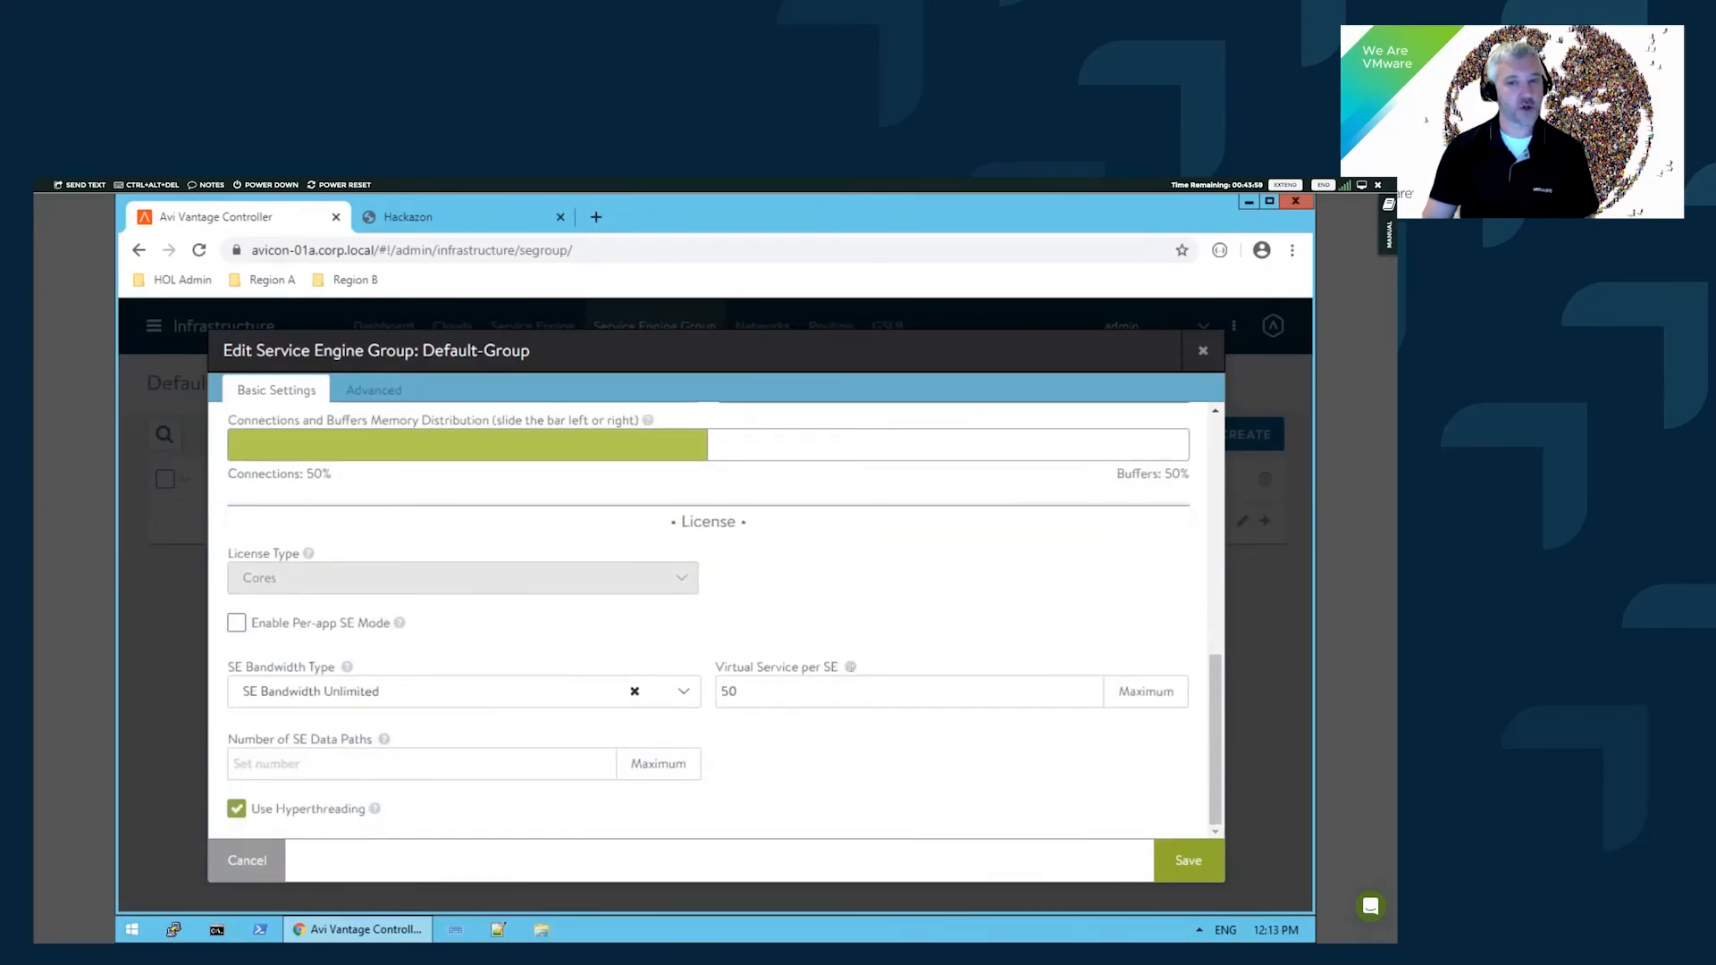
scroll(418, 411, "up", 1)
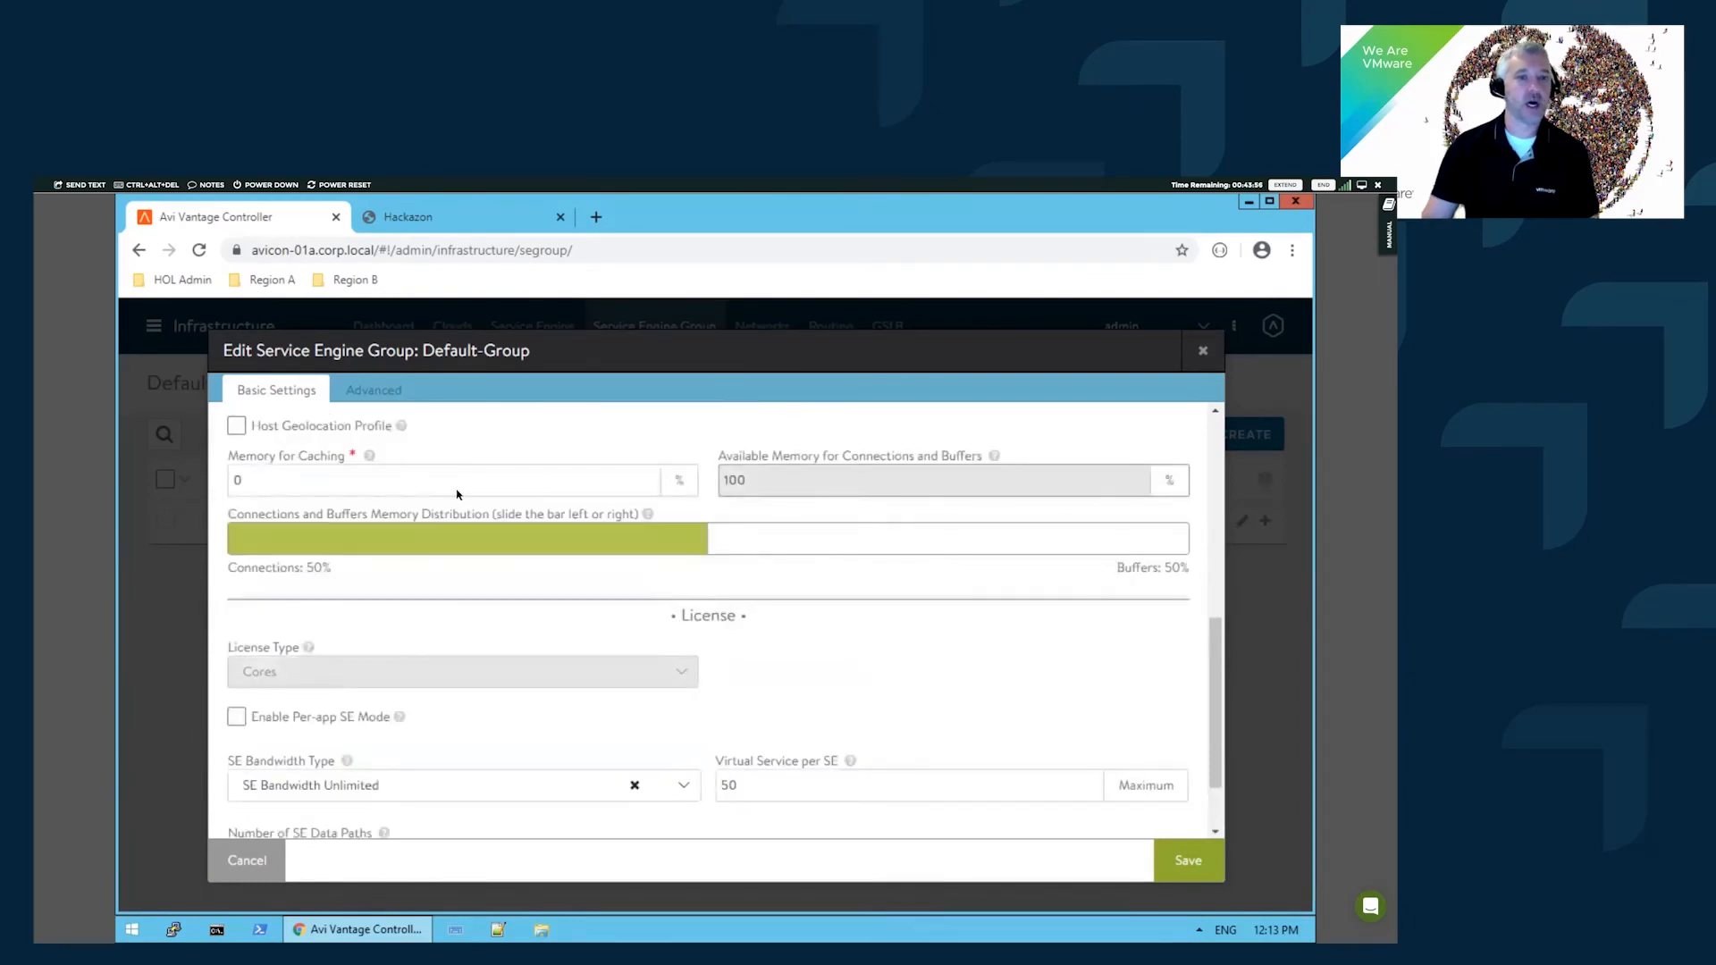
scroll(457, 494, "up", 4)
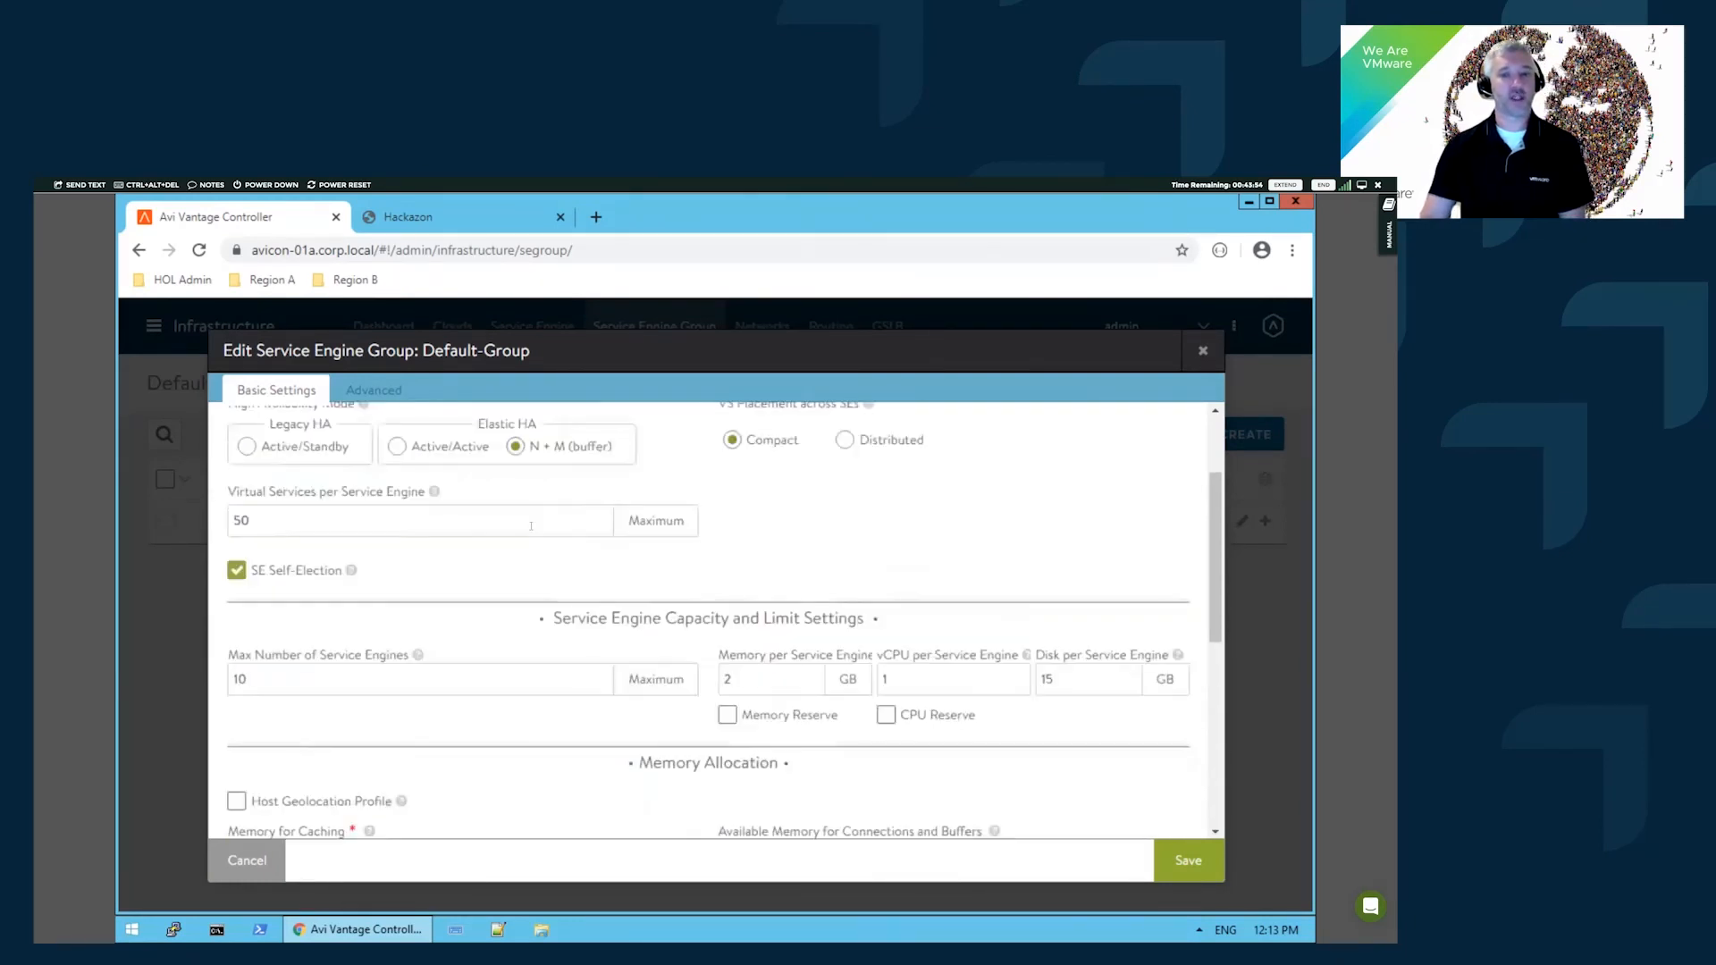
scroll(792, 655, "up", 1)
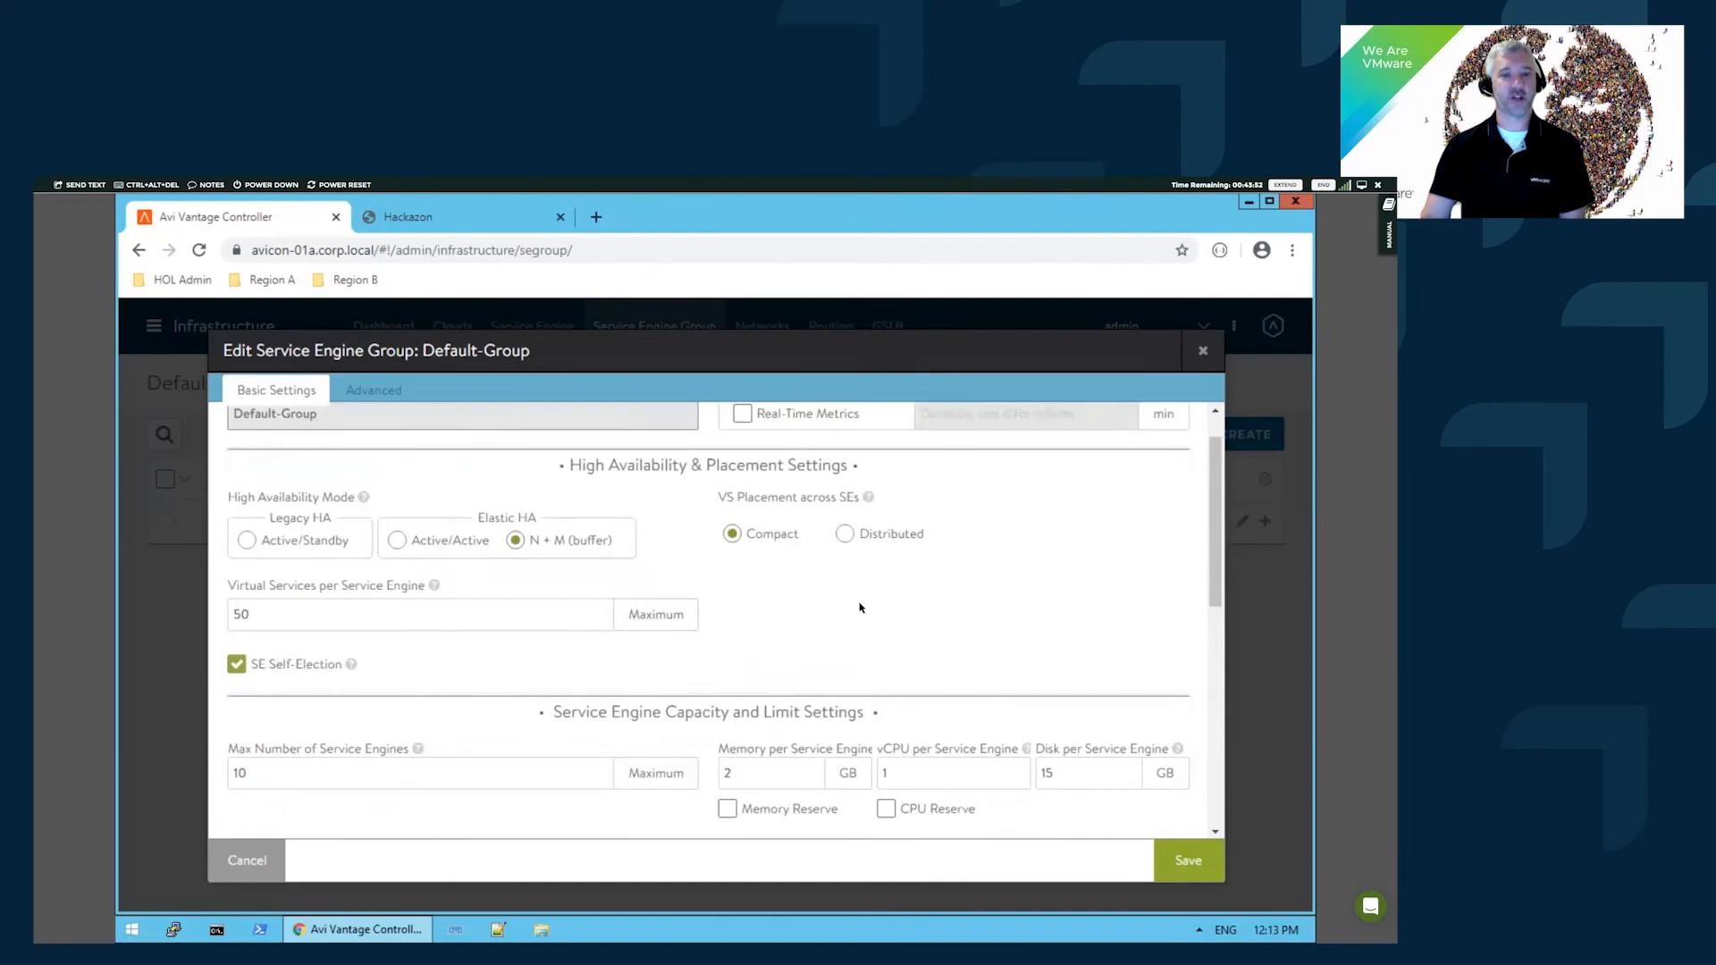
scroll(856, 604, "up", 1)
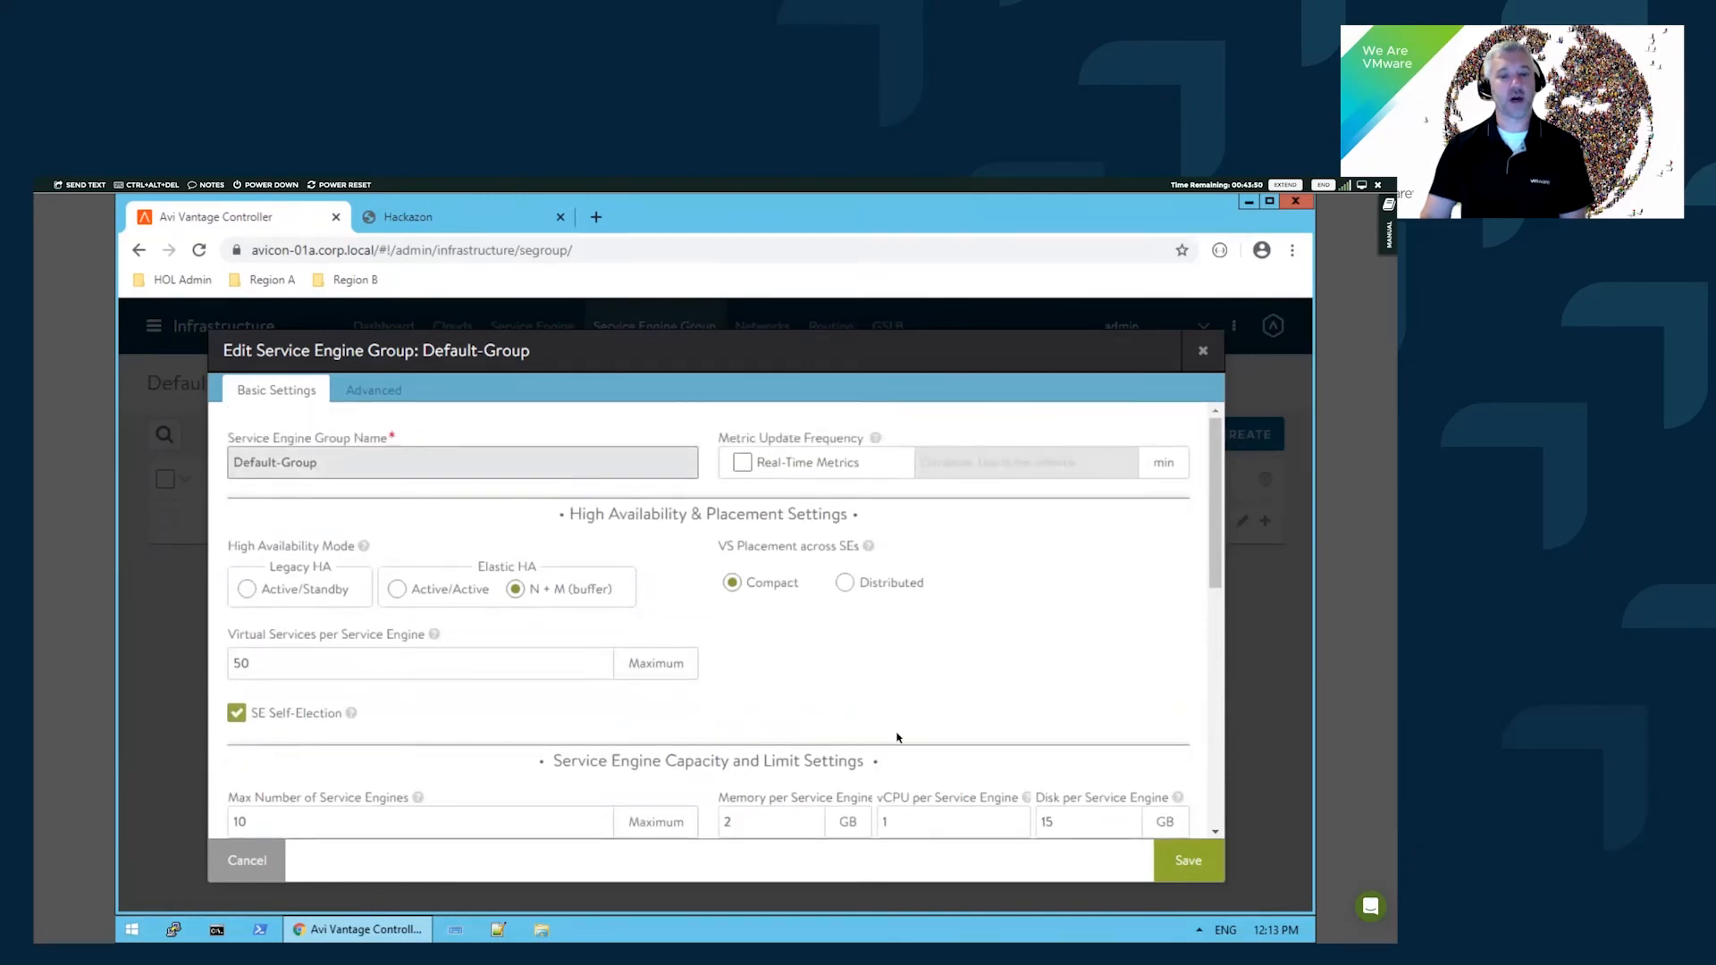
scroll(800, 589, "down", 1)
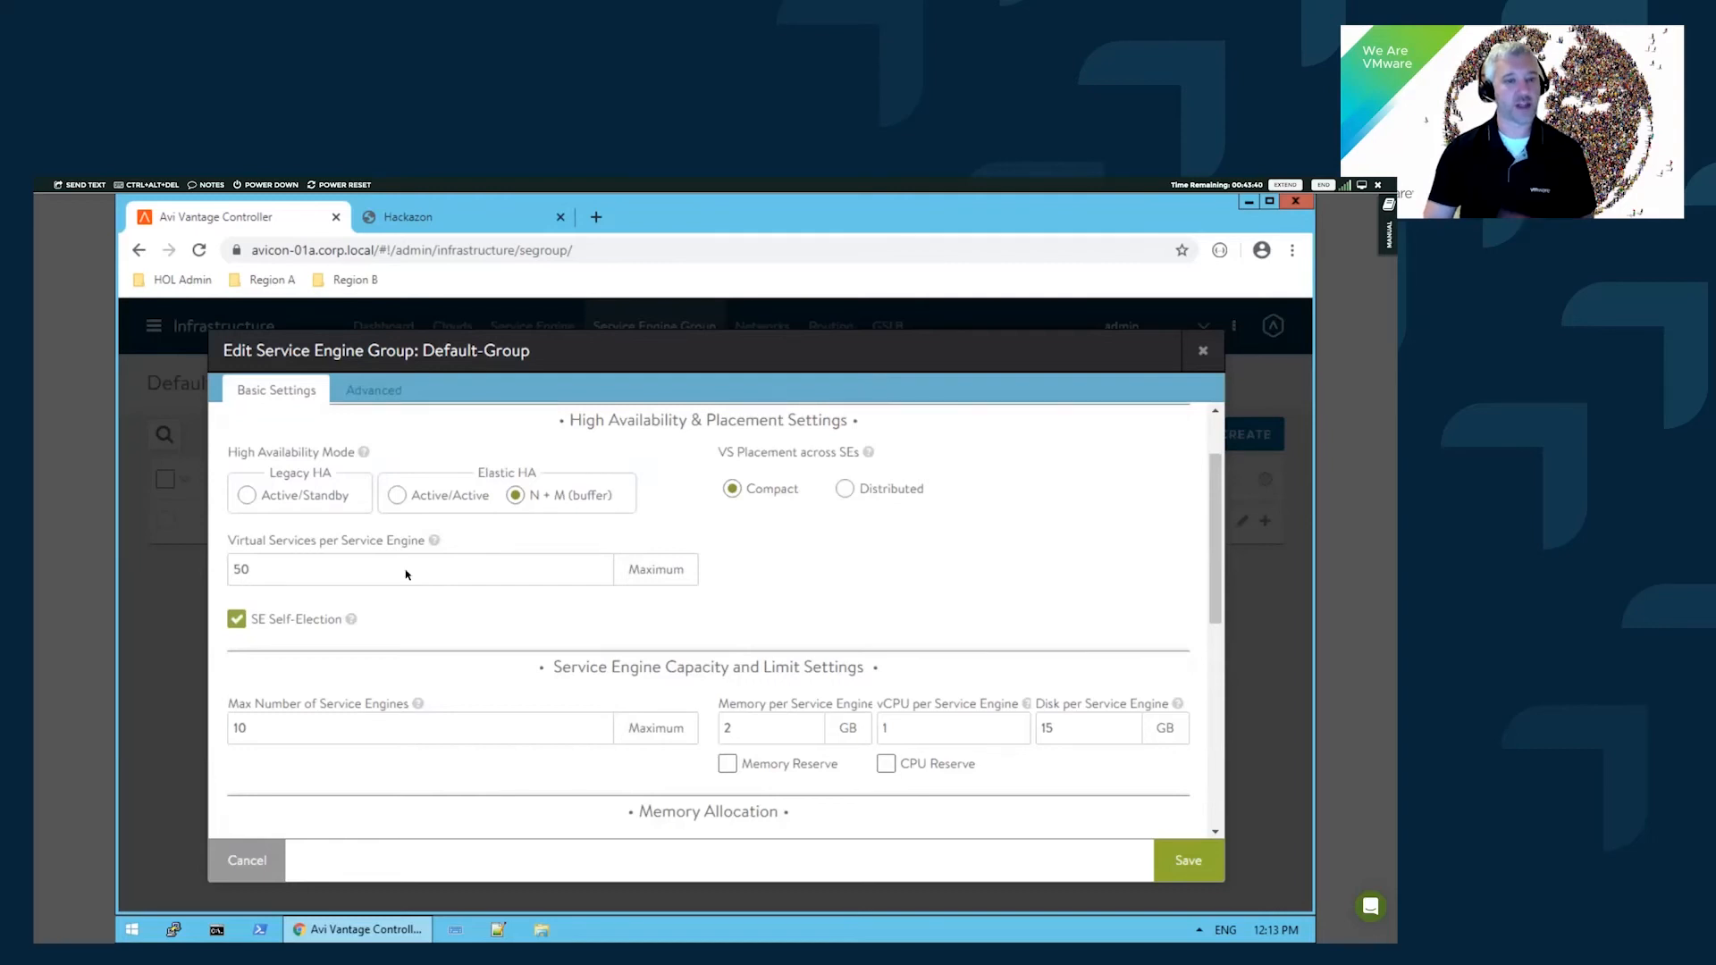
- Review Default-Group's Advanced HA & Placement settings: prefix seg01a, folder AviSeFolder, 1 buffer service engine
left_click(369, 393)
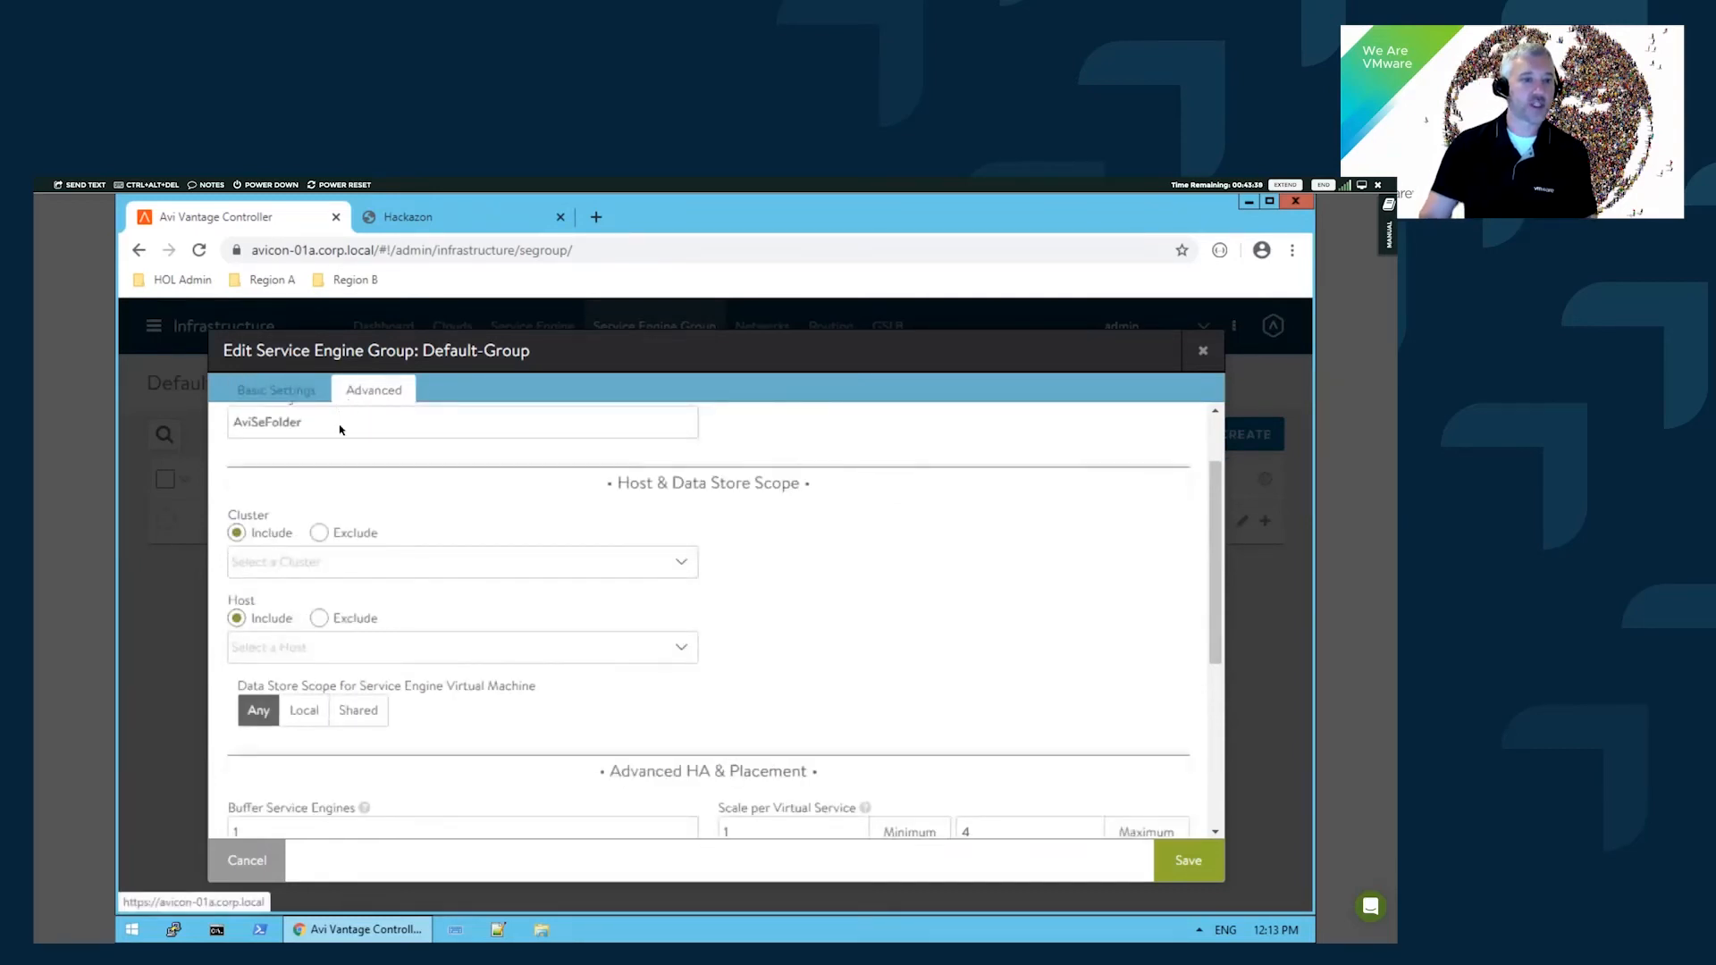
scroll(453, 530, "up", 1)
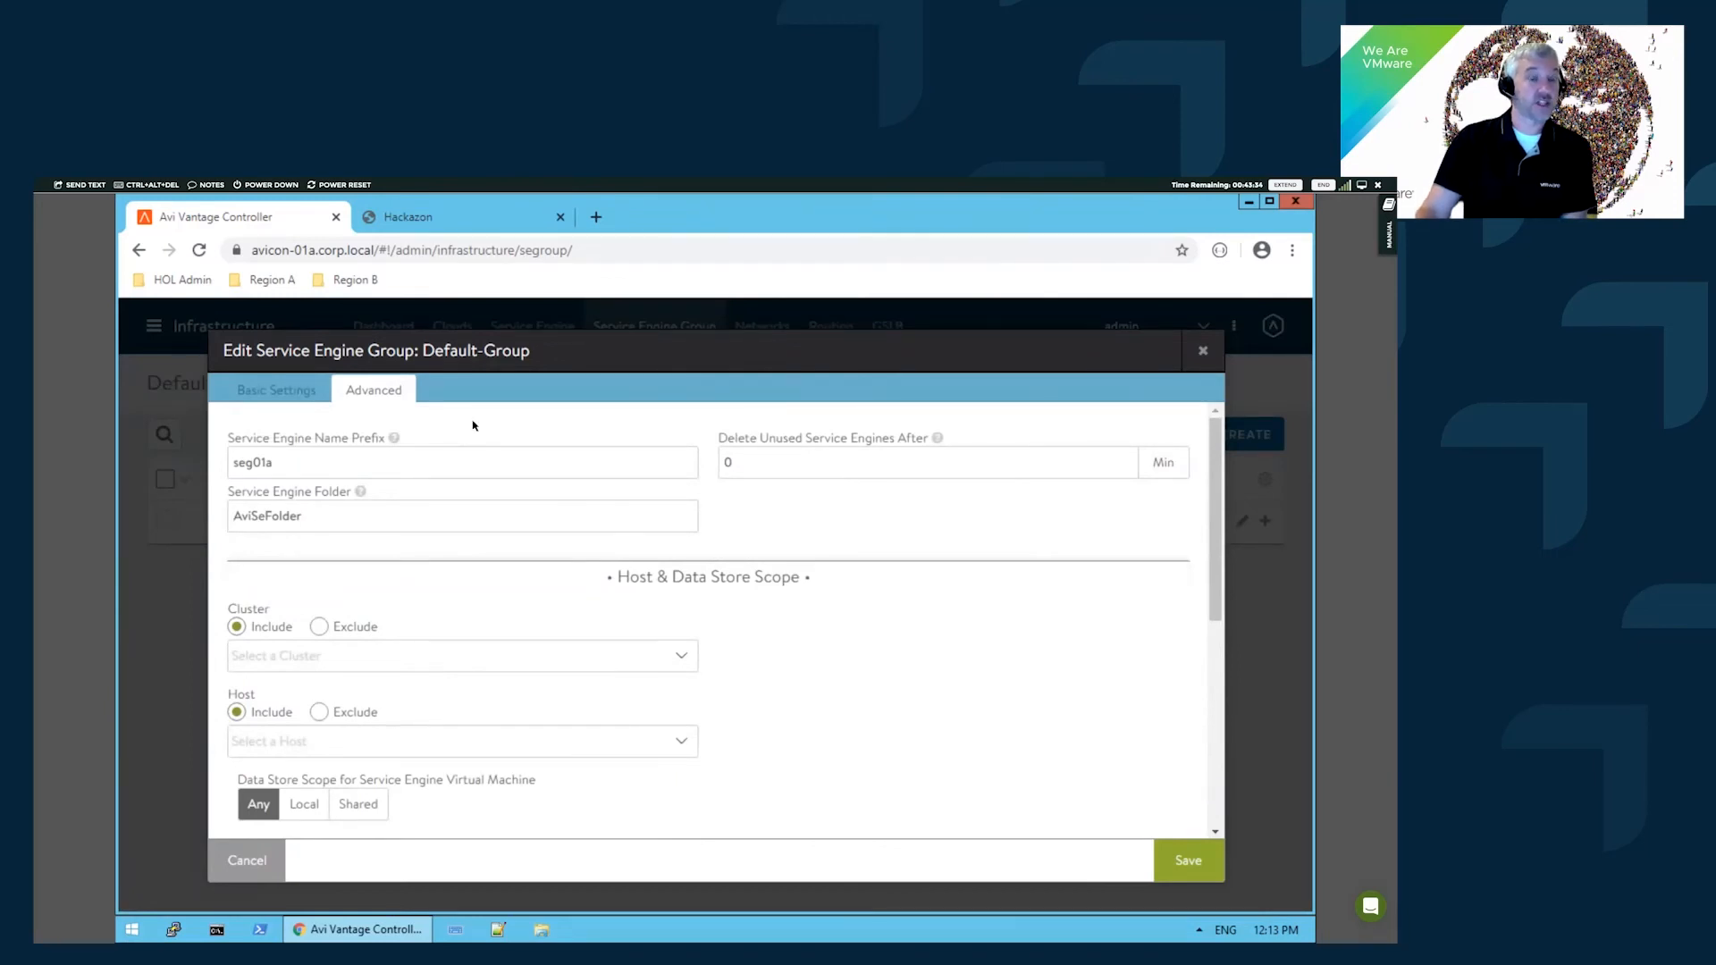
scroll(509, 602, "down", 3)
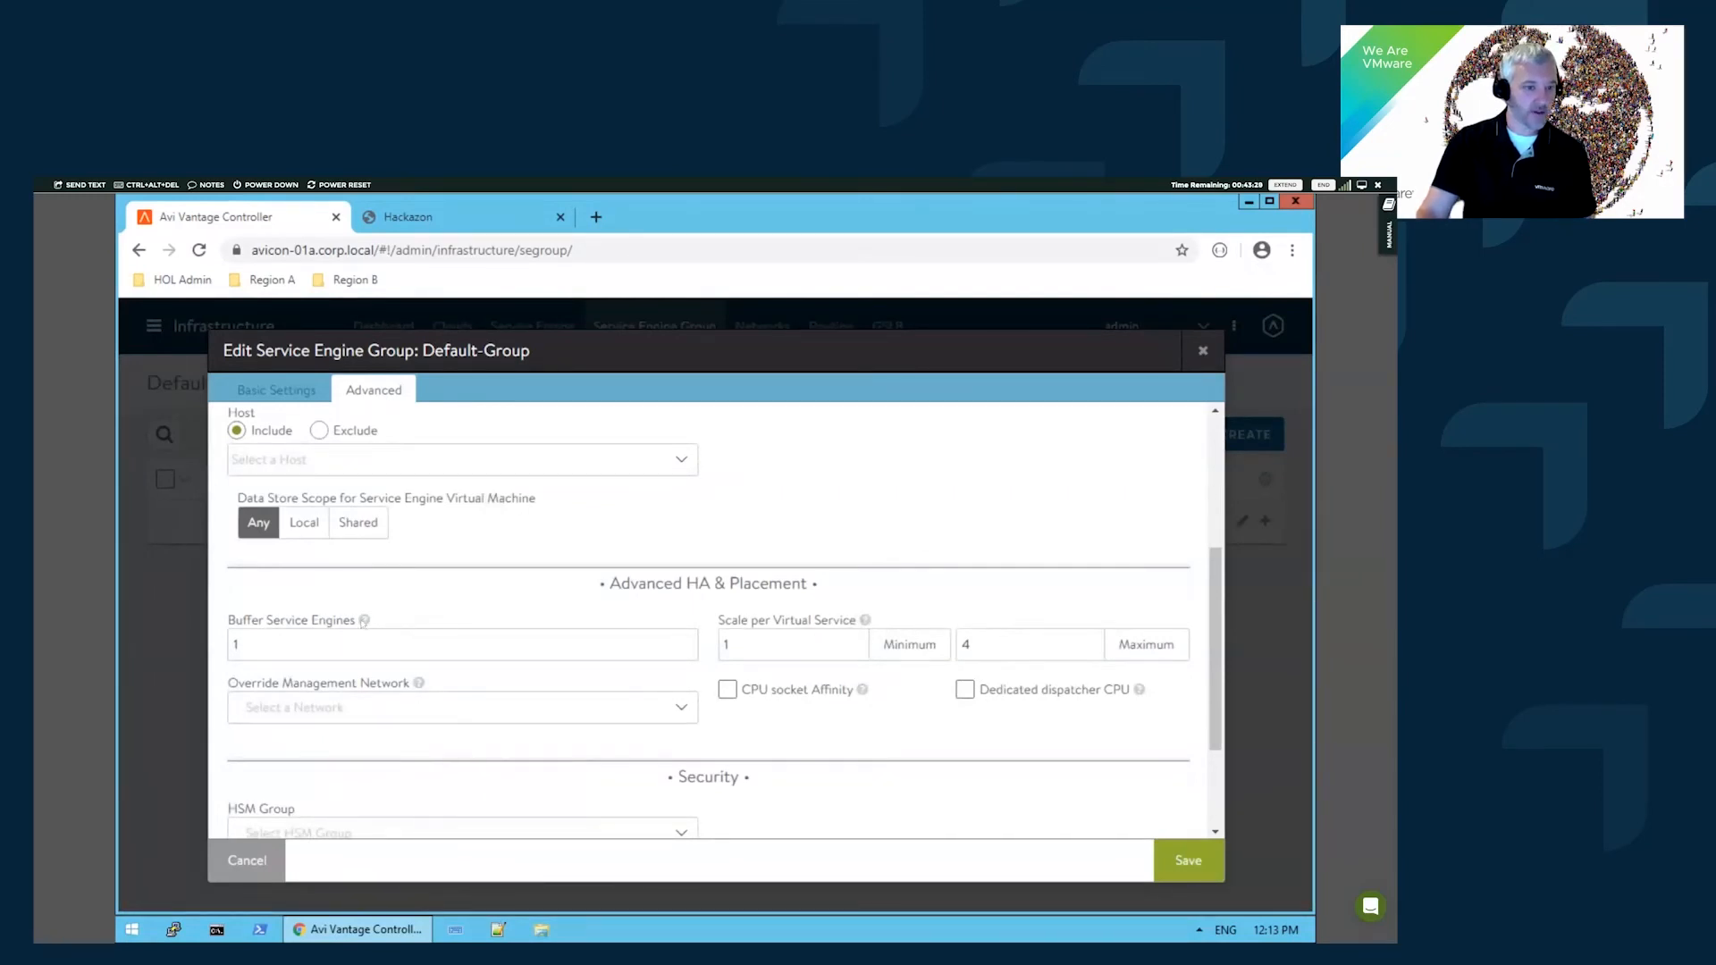
mouse_move(364, 620)
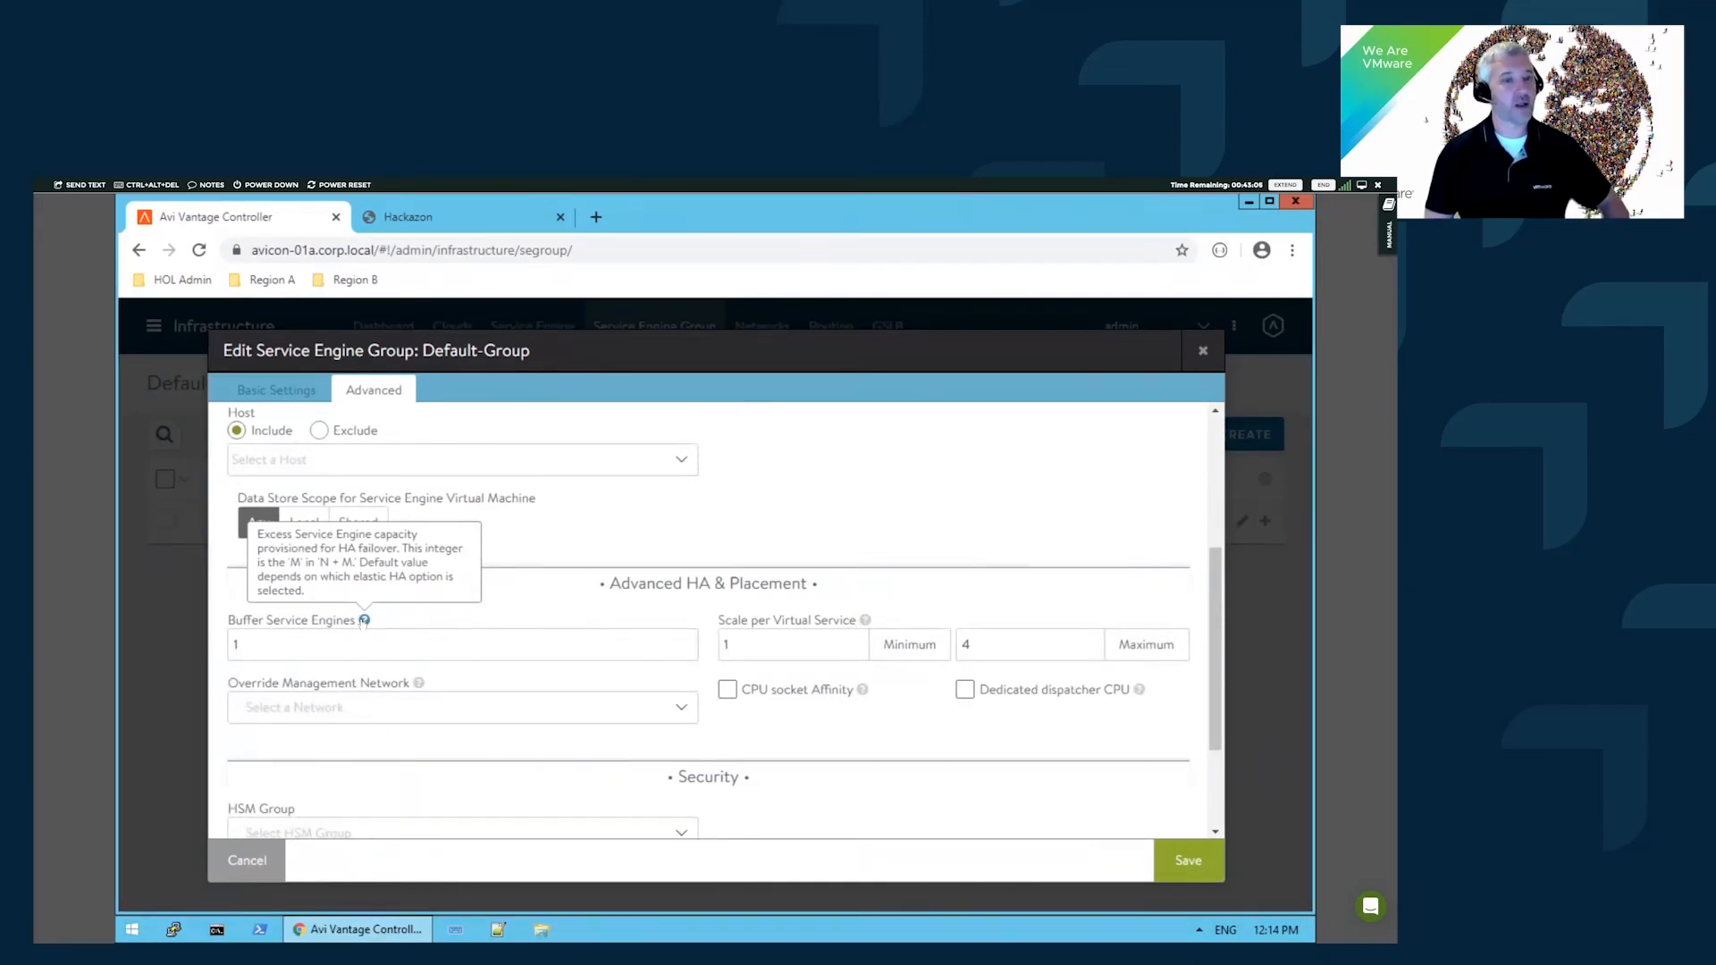
- Cancel the Default-Group edits, view the Service Engines list, then return to testapp's analytics page
left_click(248, 861)
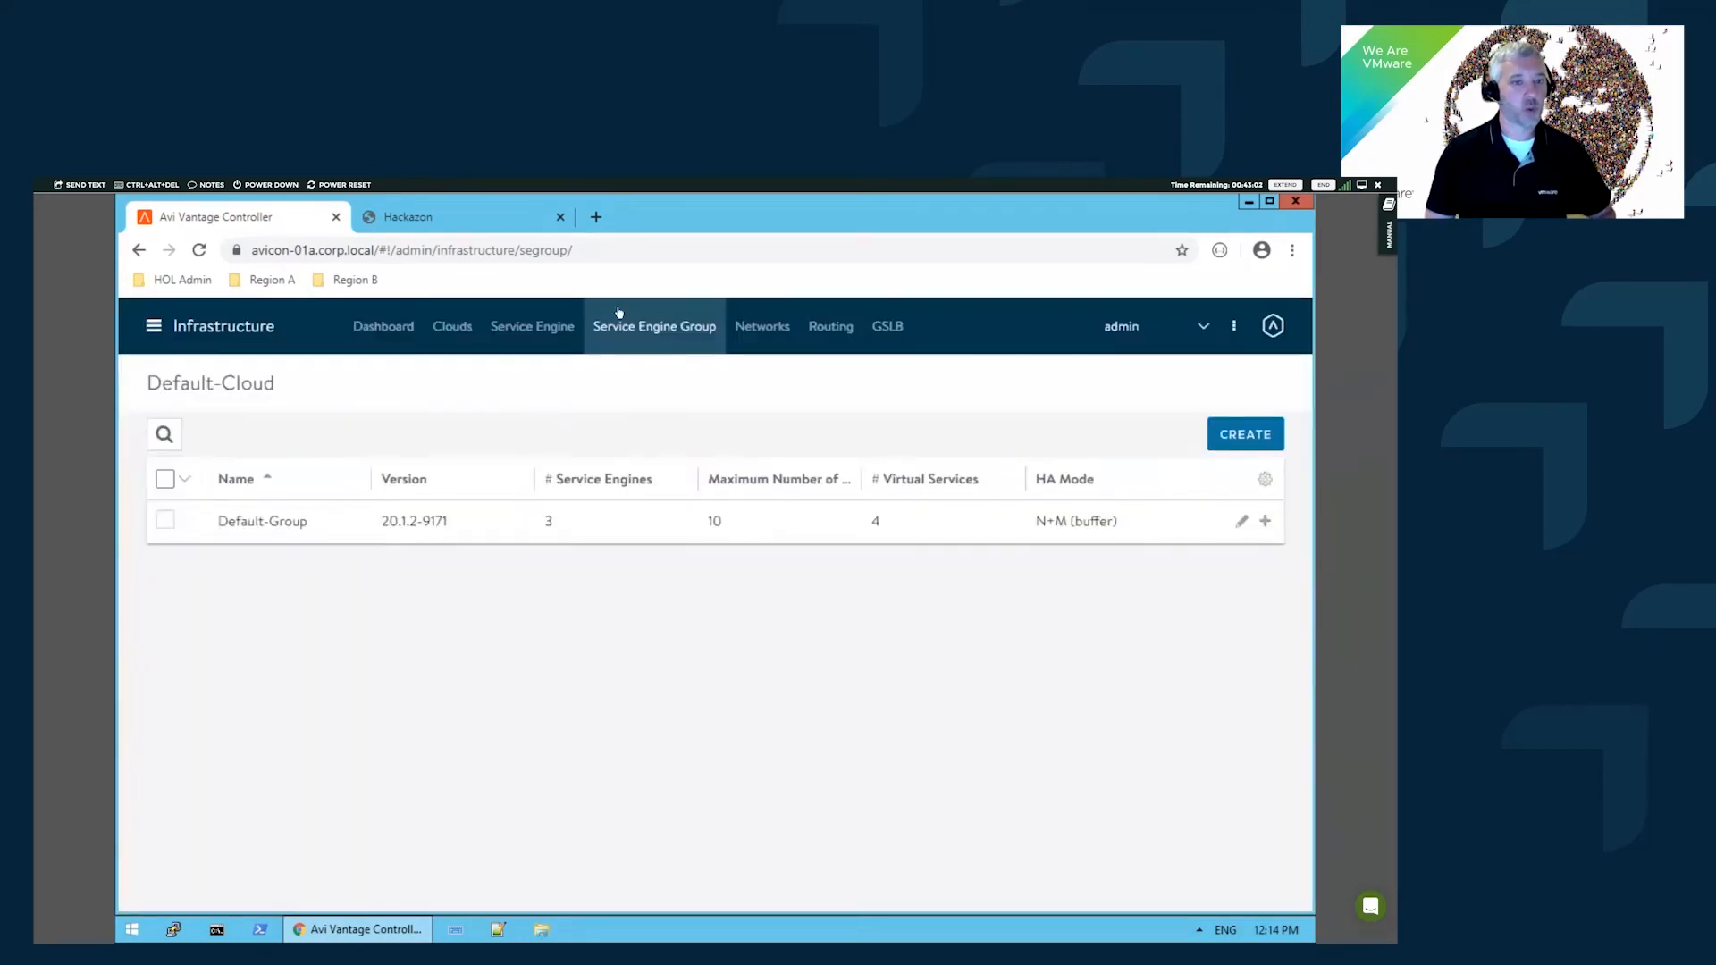
left_click(531, 326)
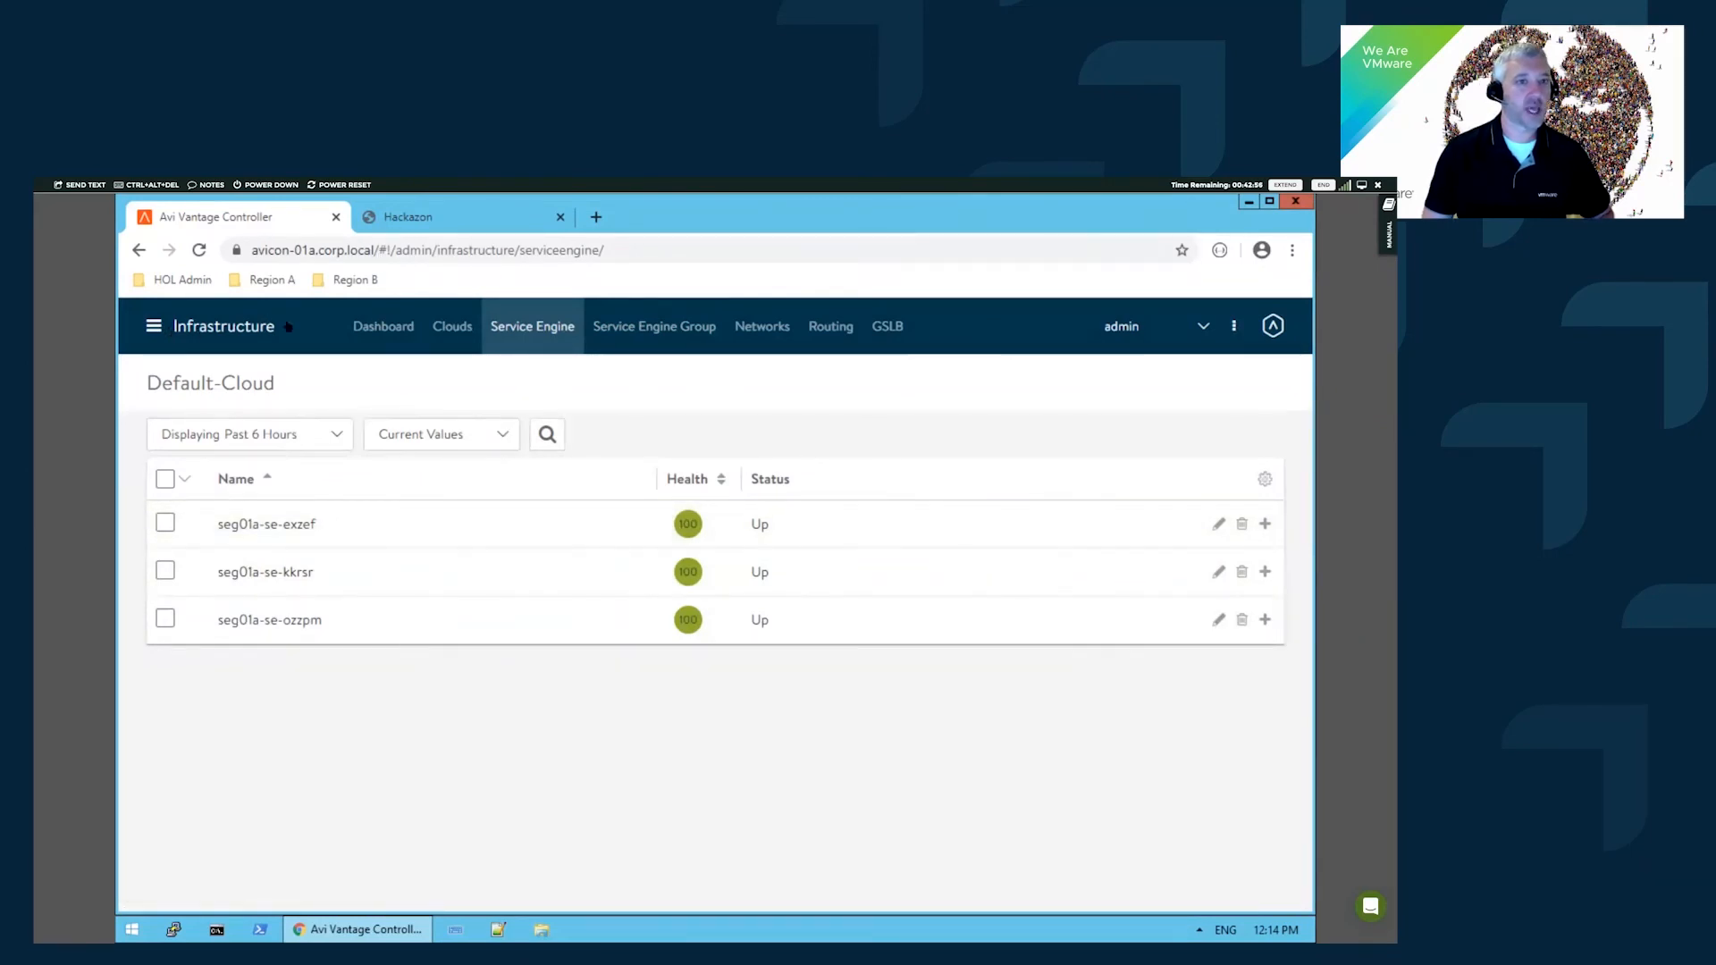
left_click(157, 332)
left_click(179, 373)
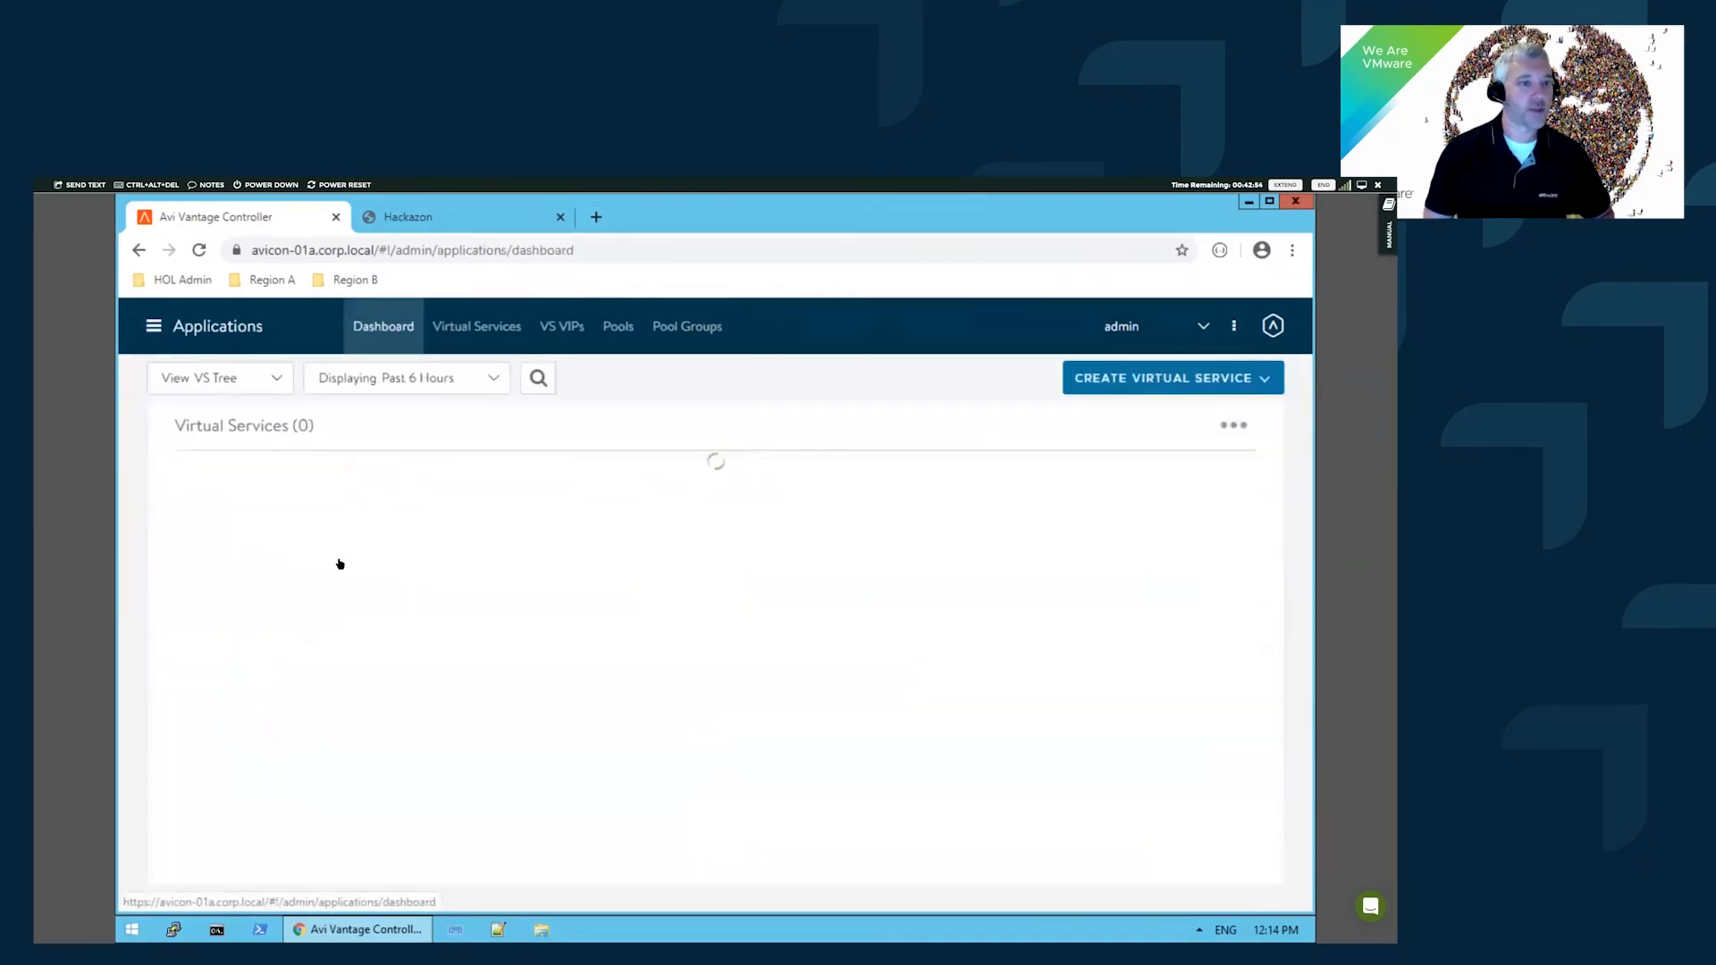
left_click(246, 683)
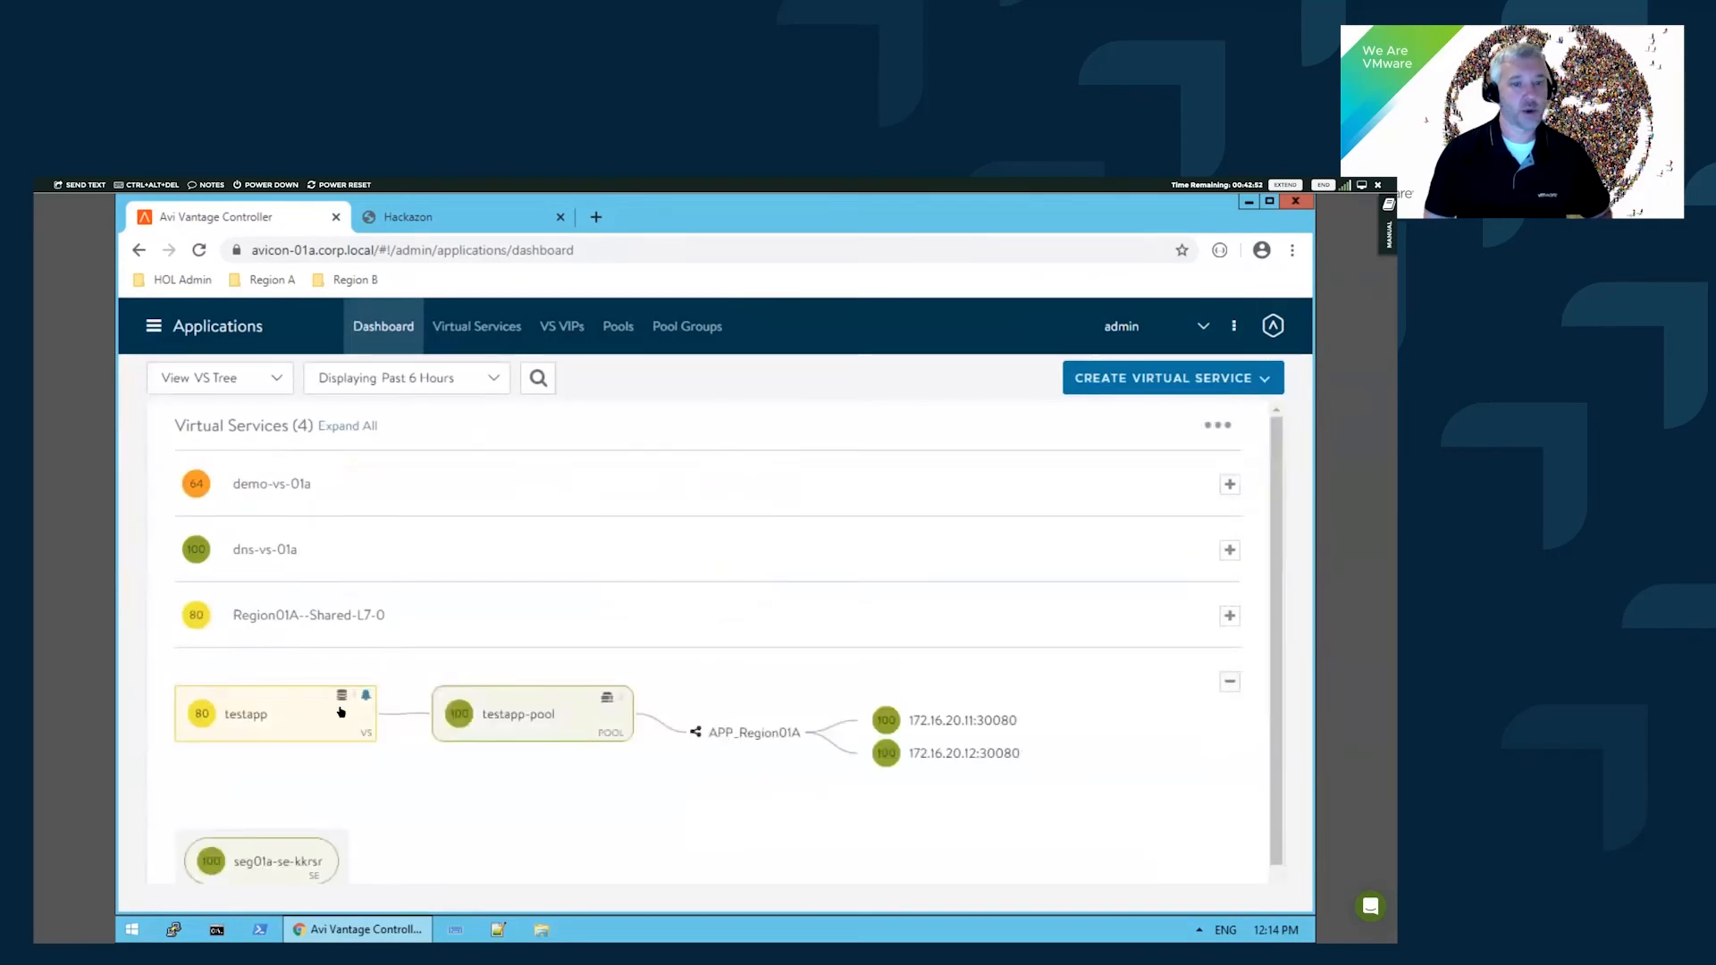
left_click(210, 708)
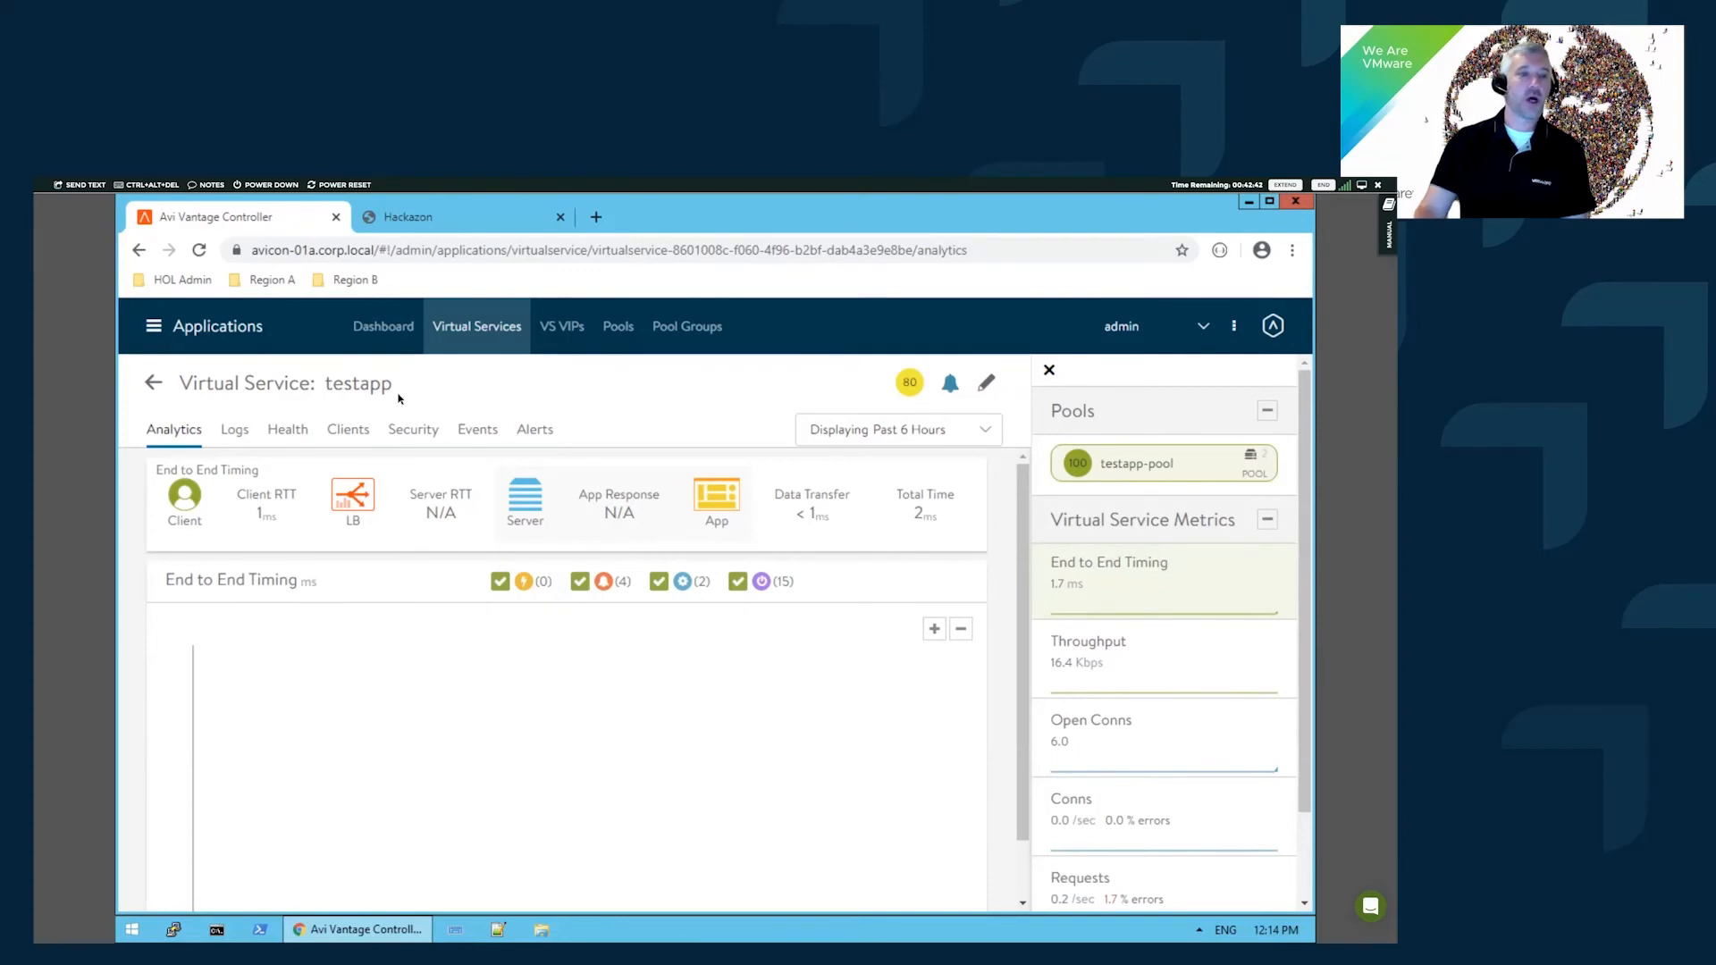
- Scale out testapp (VIP 192.168.130.92) with the service engine left on Select Automatically
mouse_move(367, 396)
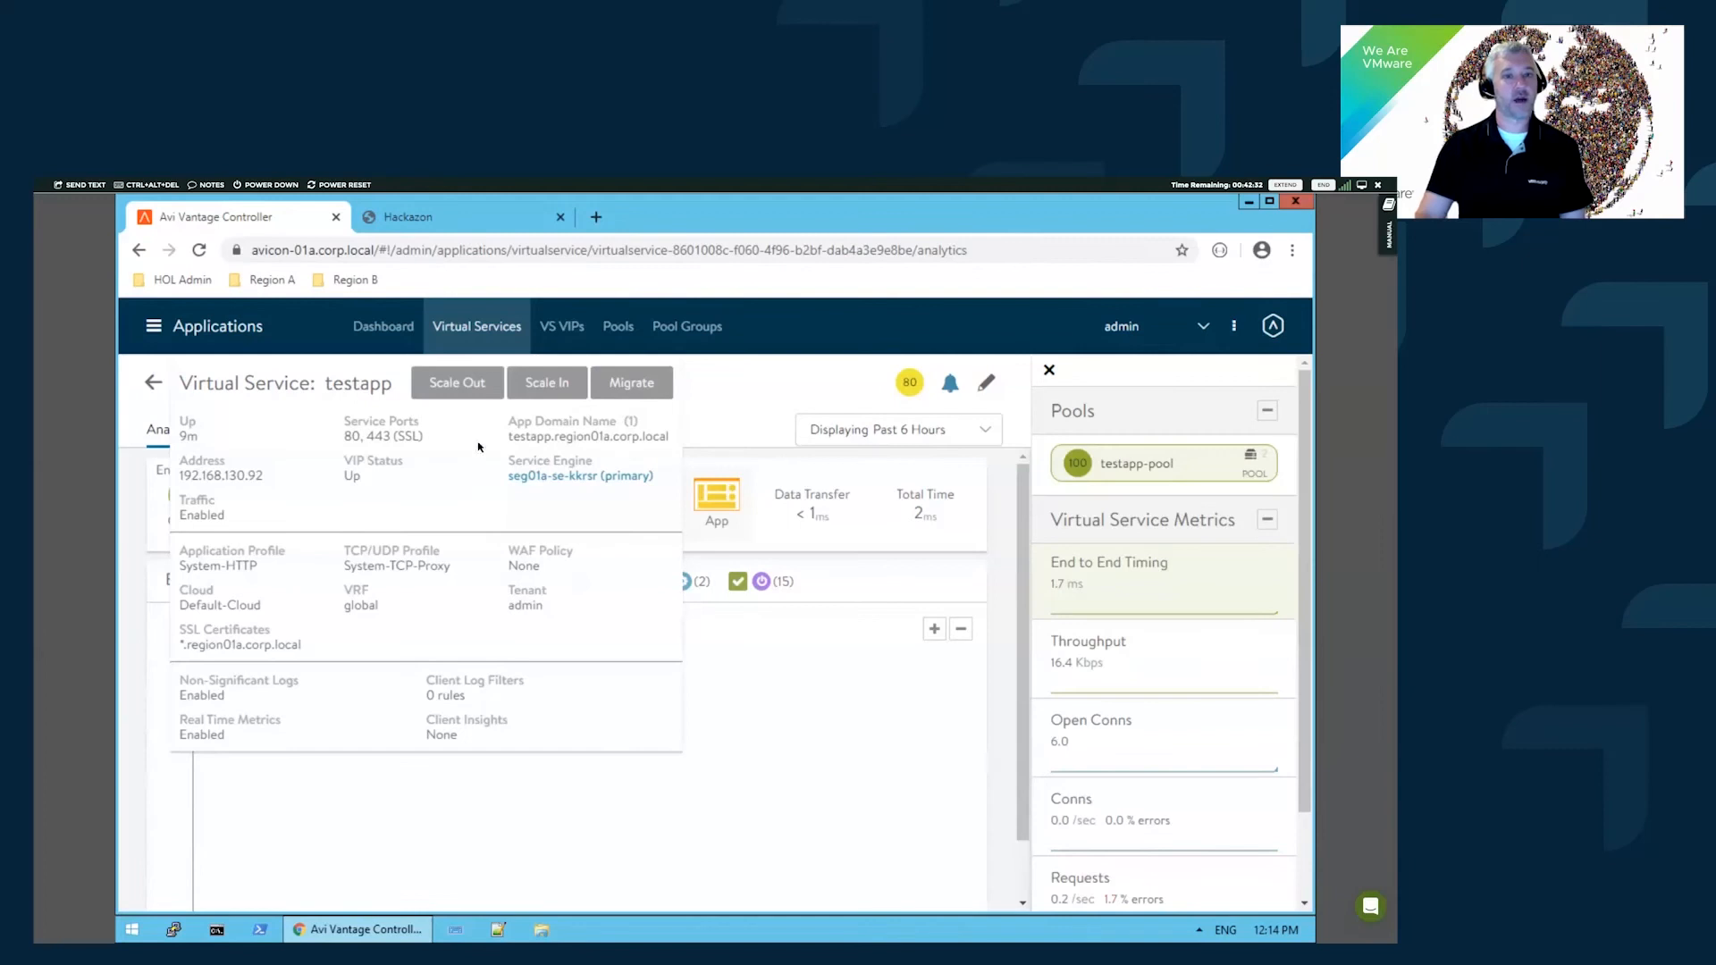
left_click(472, 384)
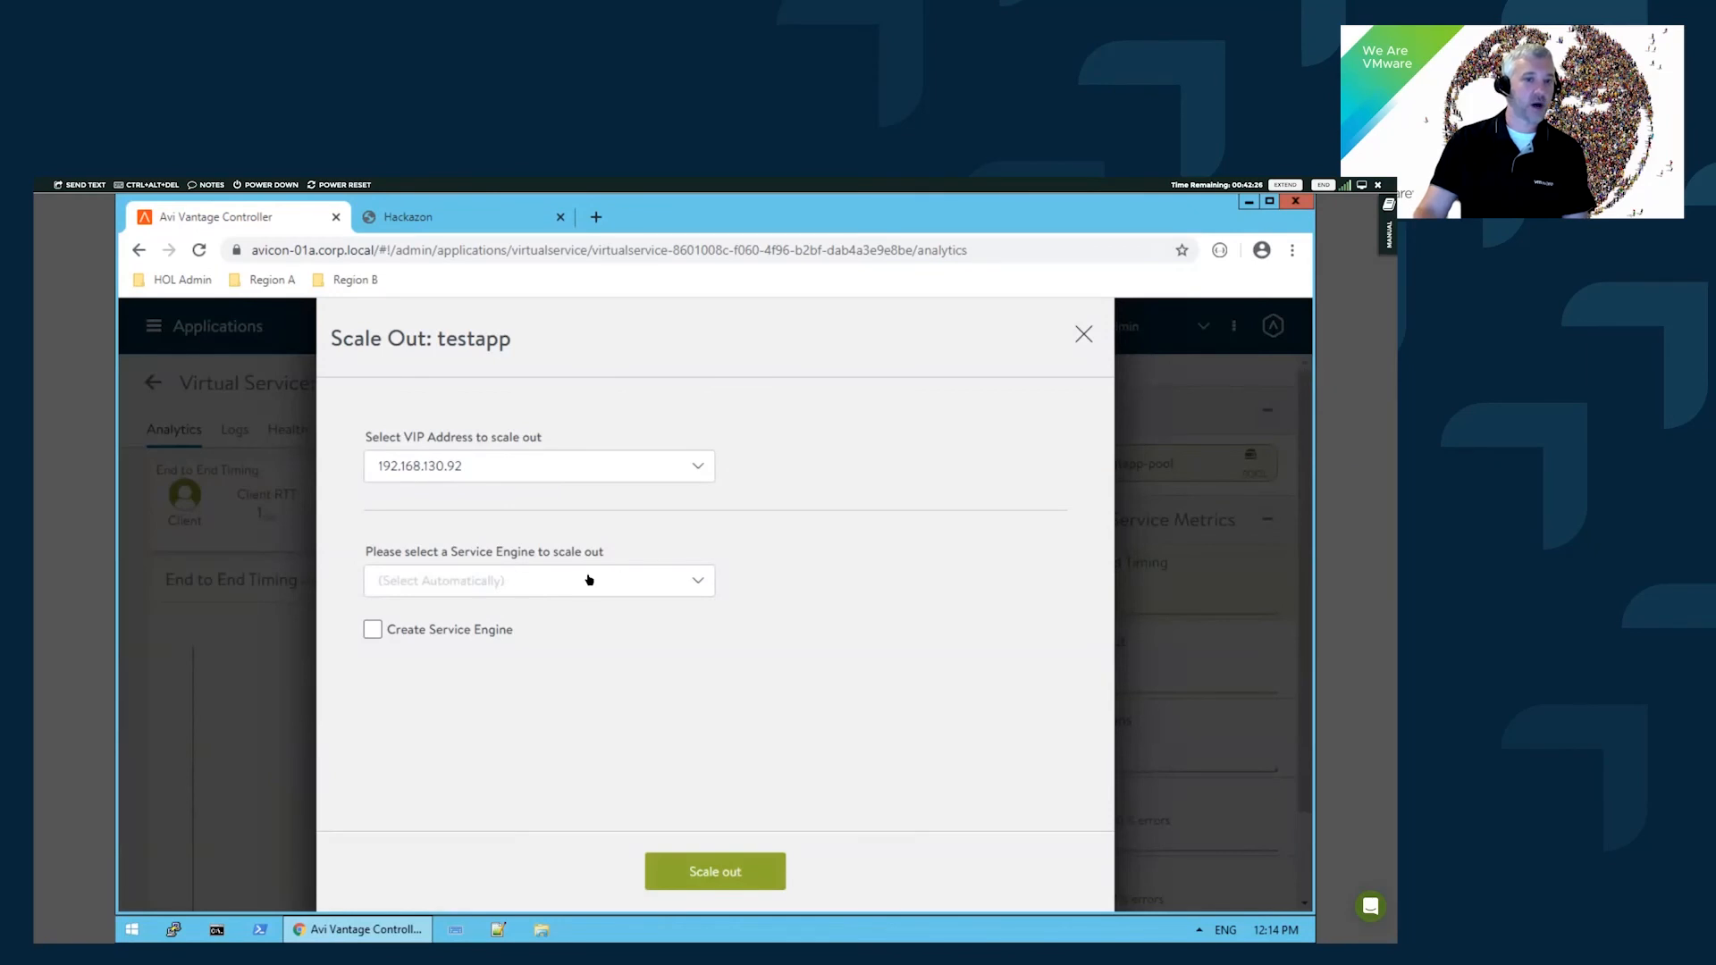
left_click(699, 579)
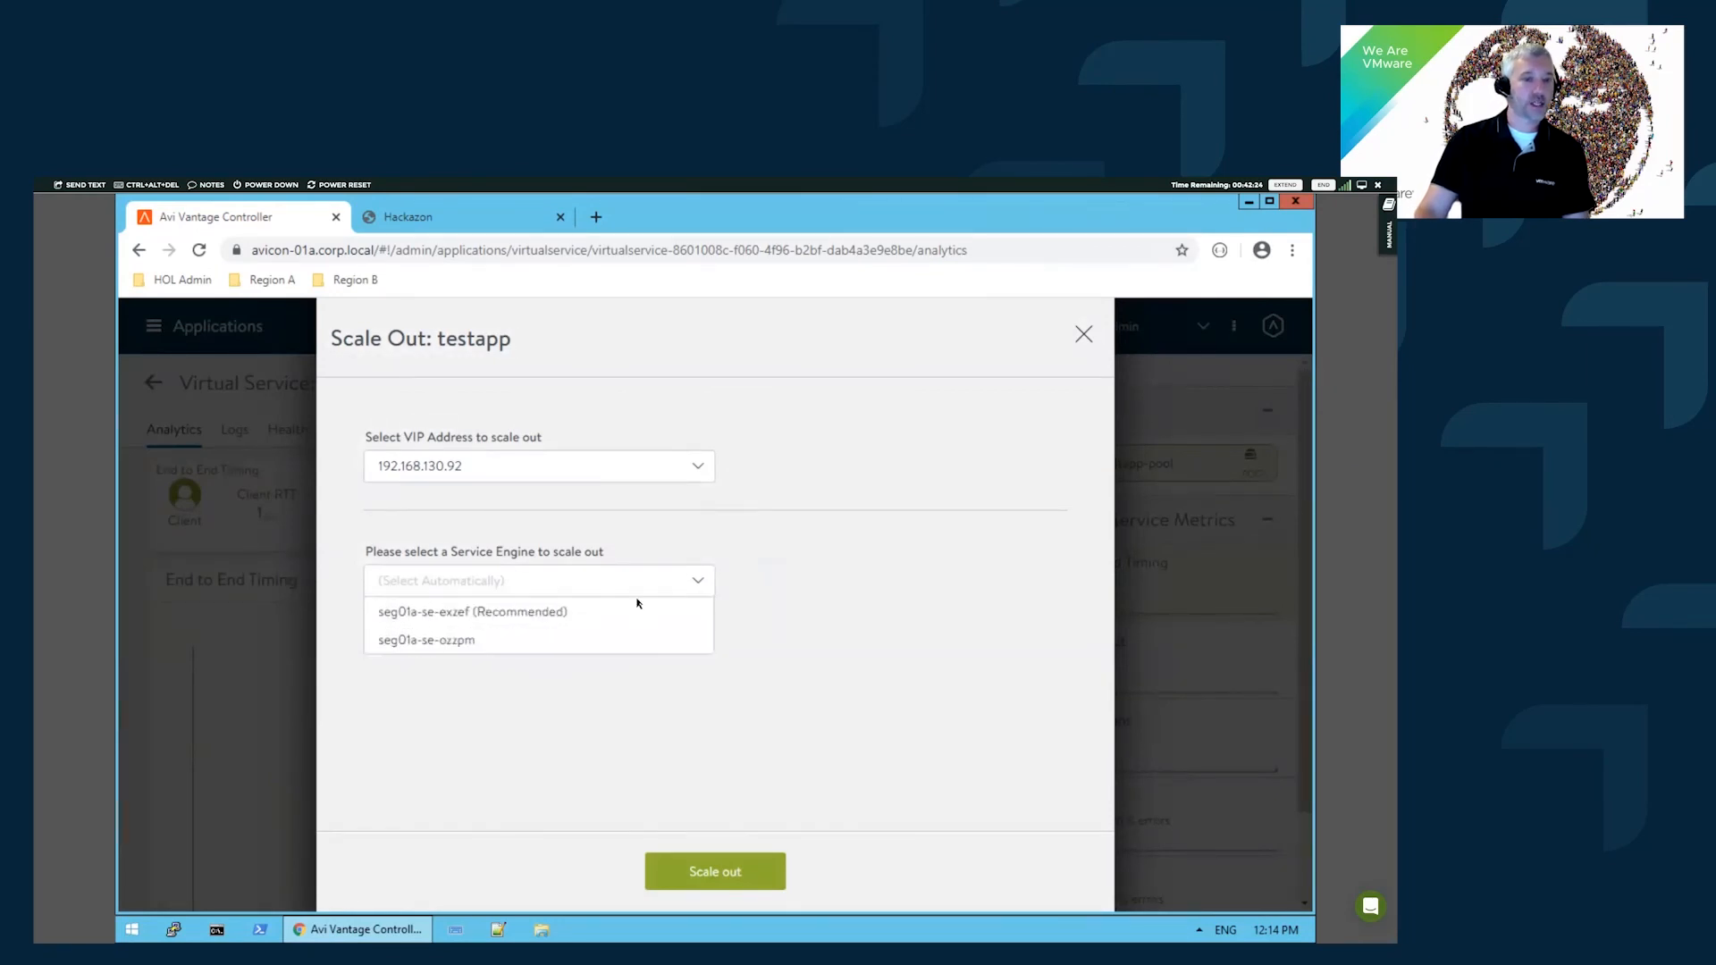
left_click(949, 638)
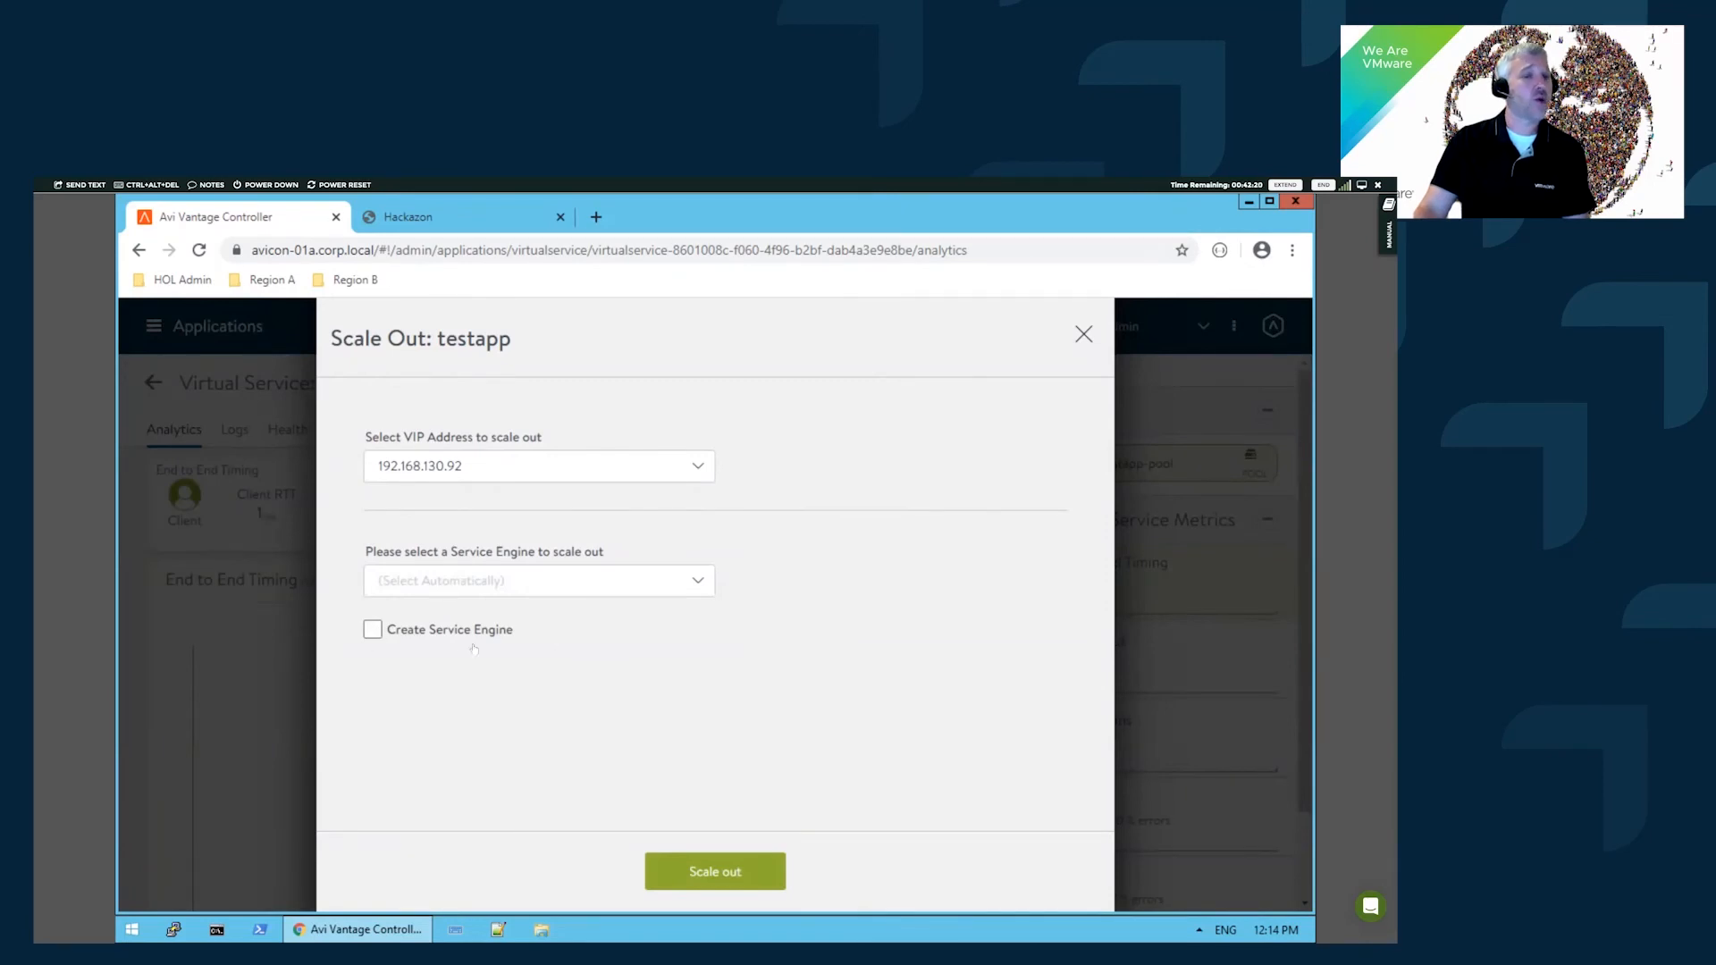
left_click(742, 871)
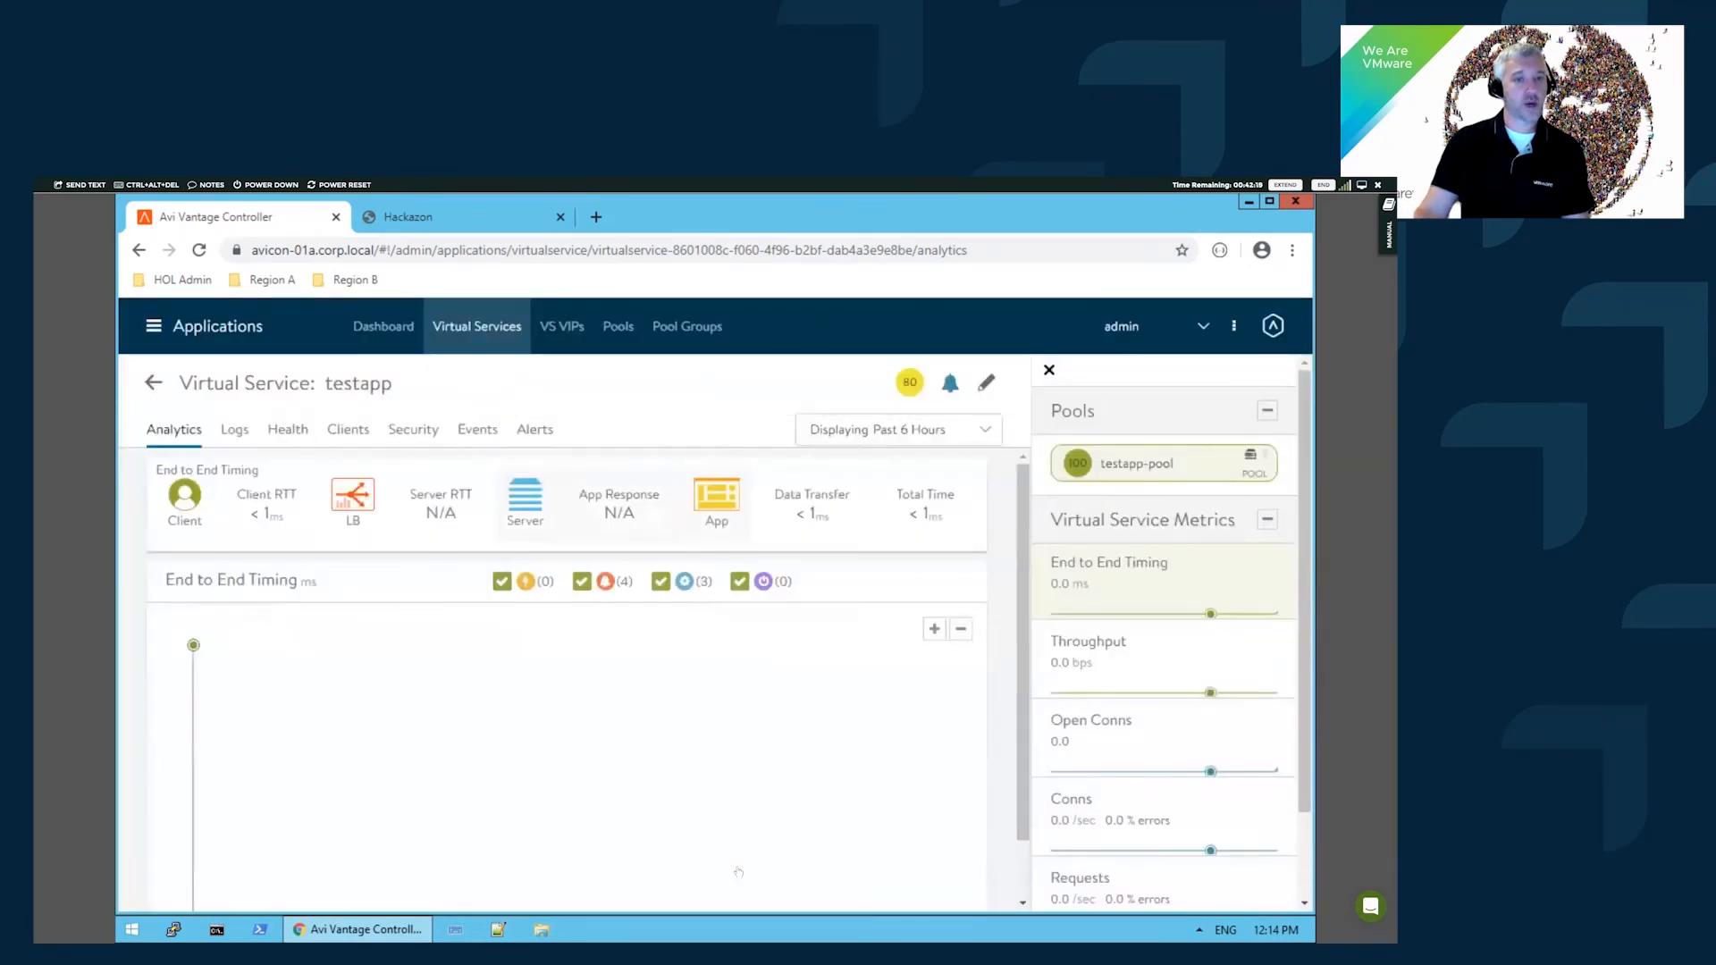
mouse_move(899, 384)
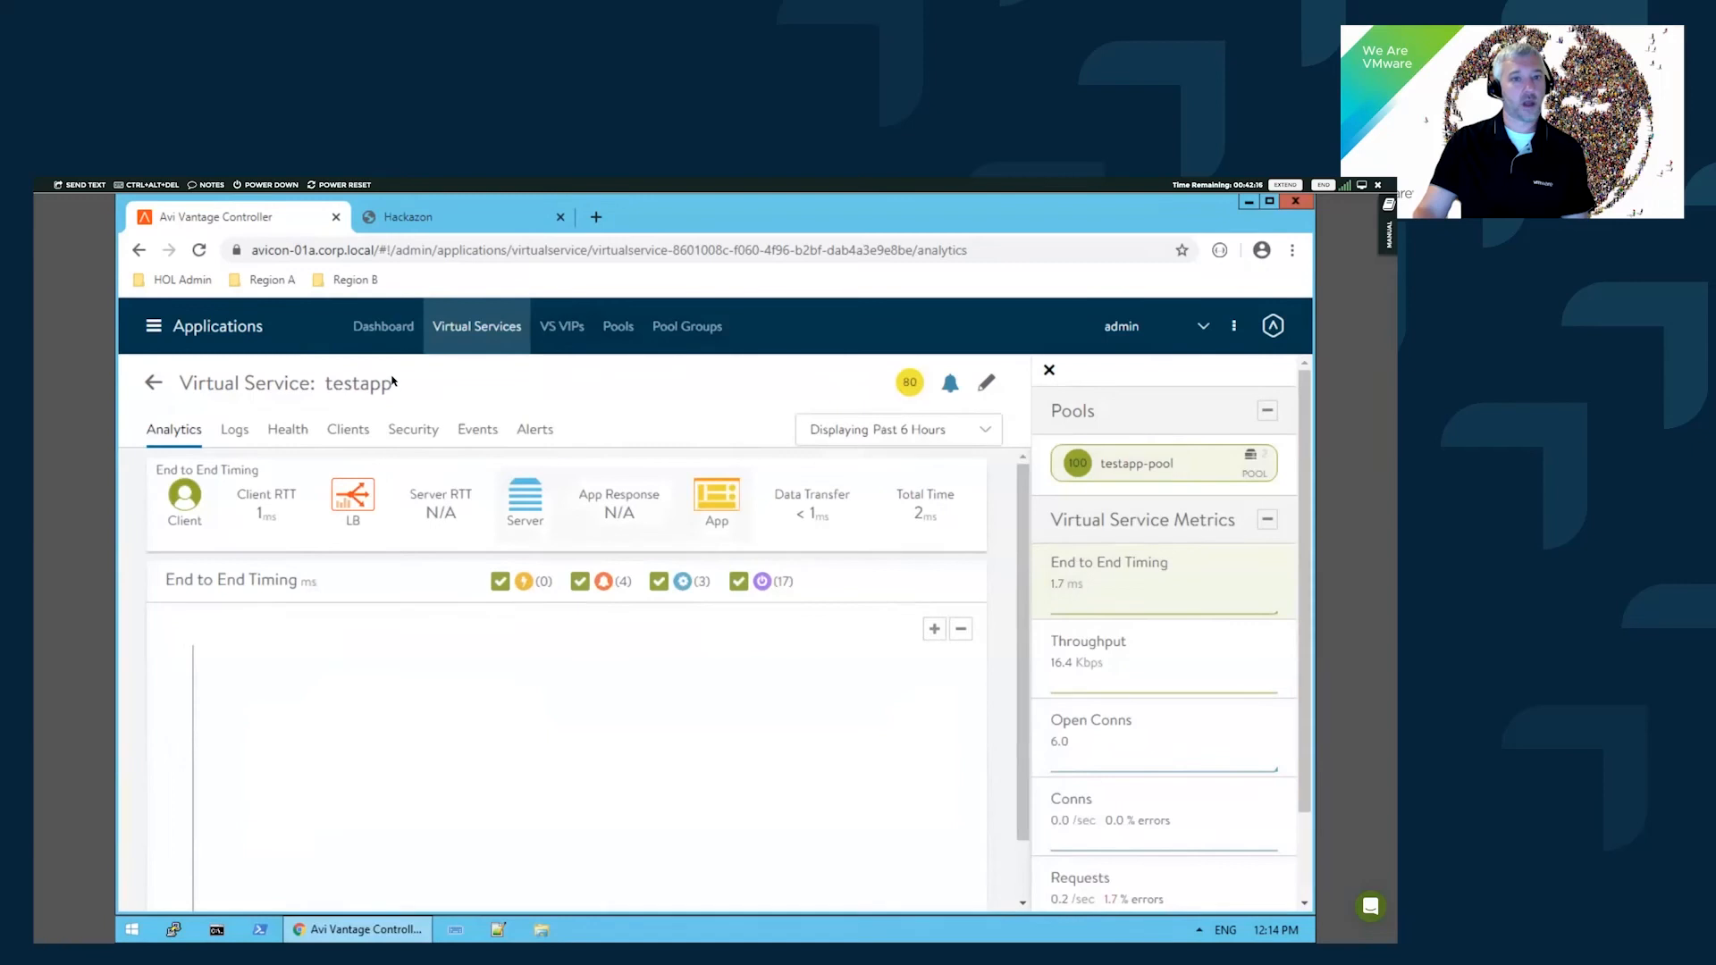
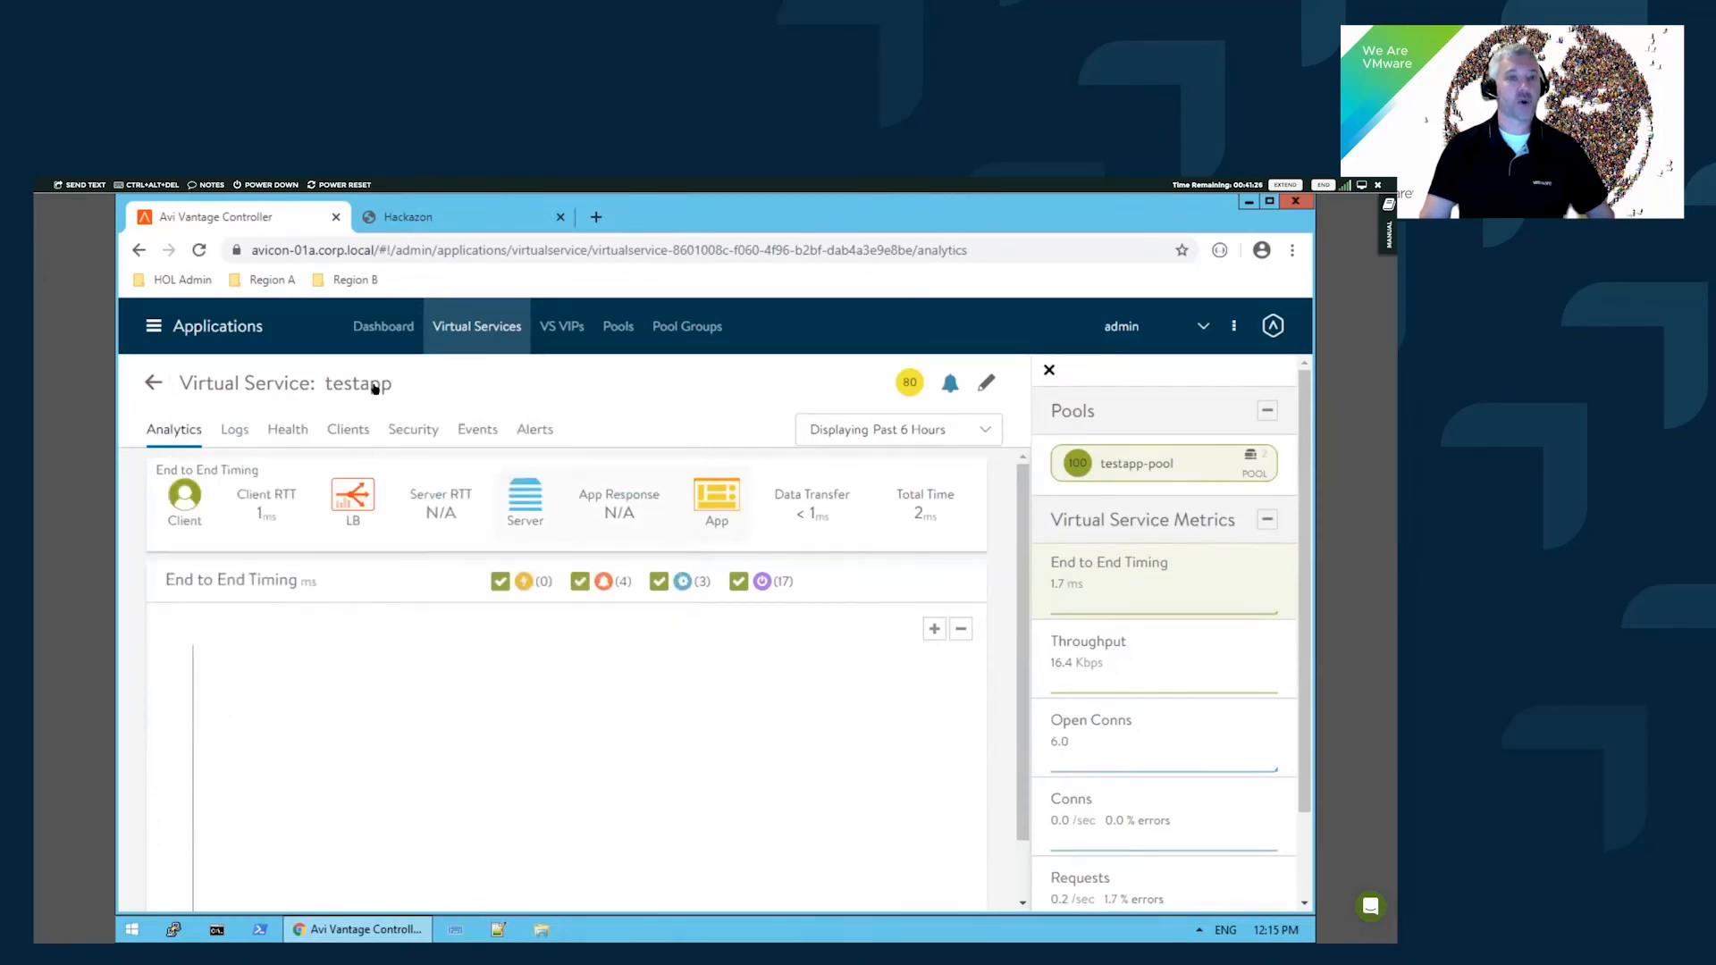
- Scale in testapp from seg01a-se-ozzpm with automatic engine selection, then dismiss the progress notice
mouse_move(375, 386)
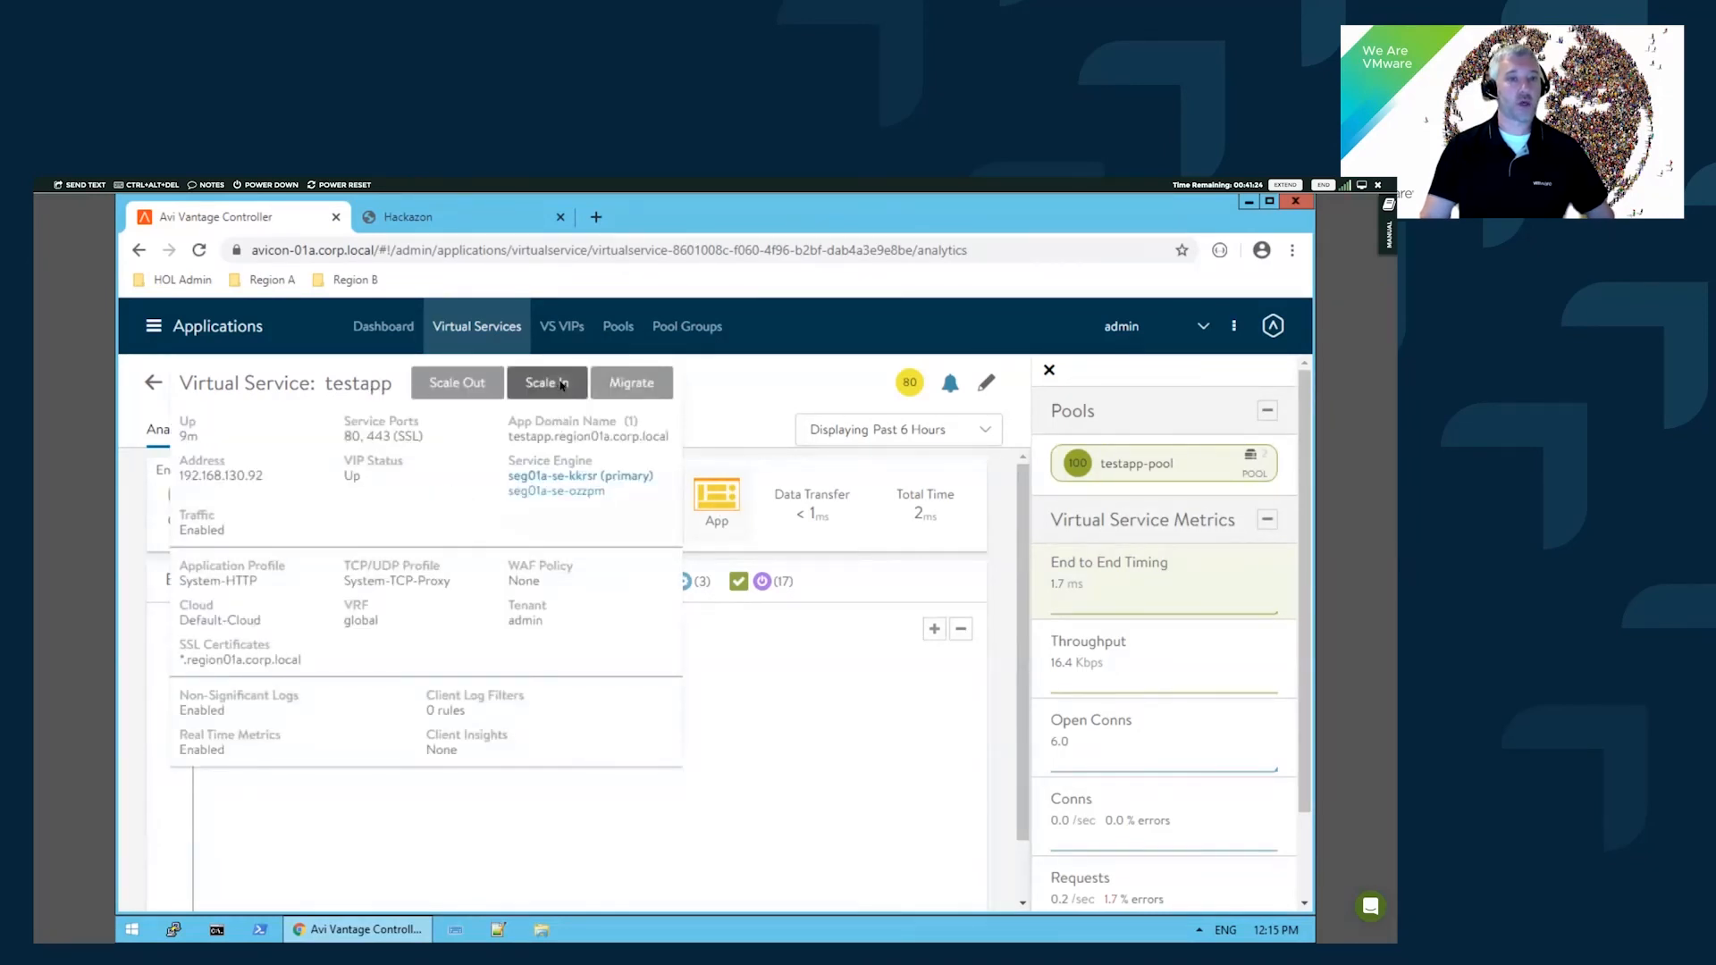
left_click(547, 383)
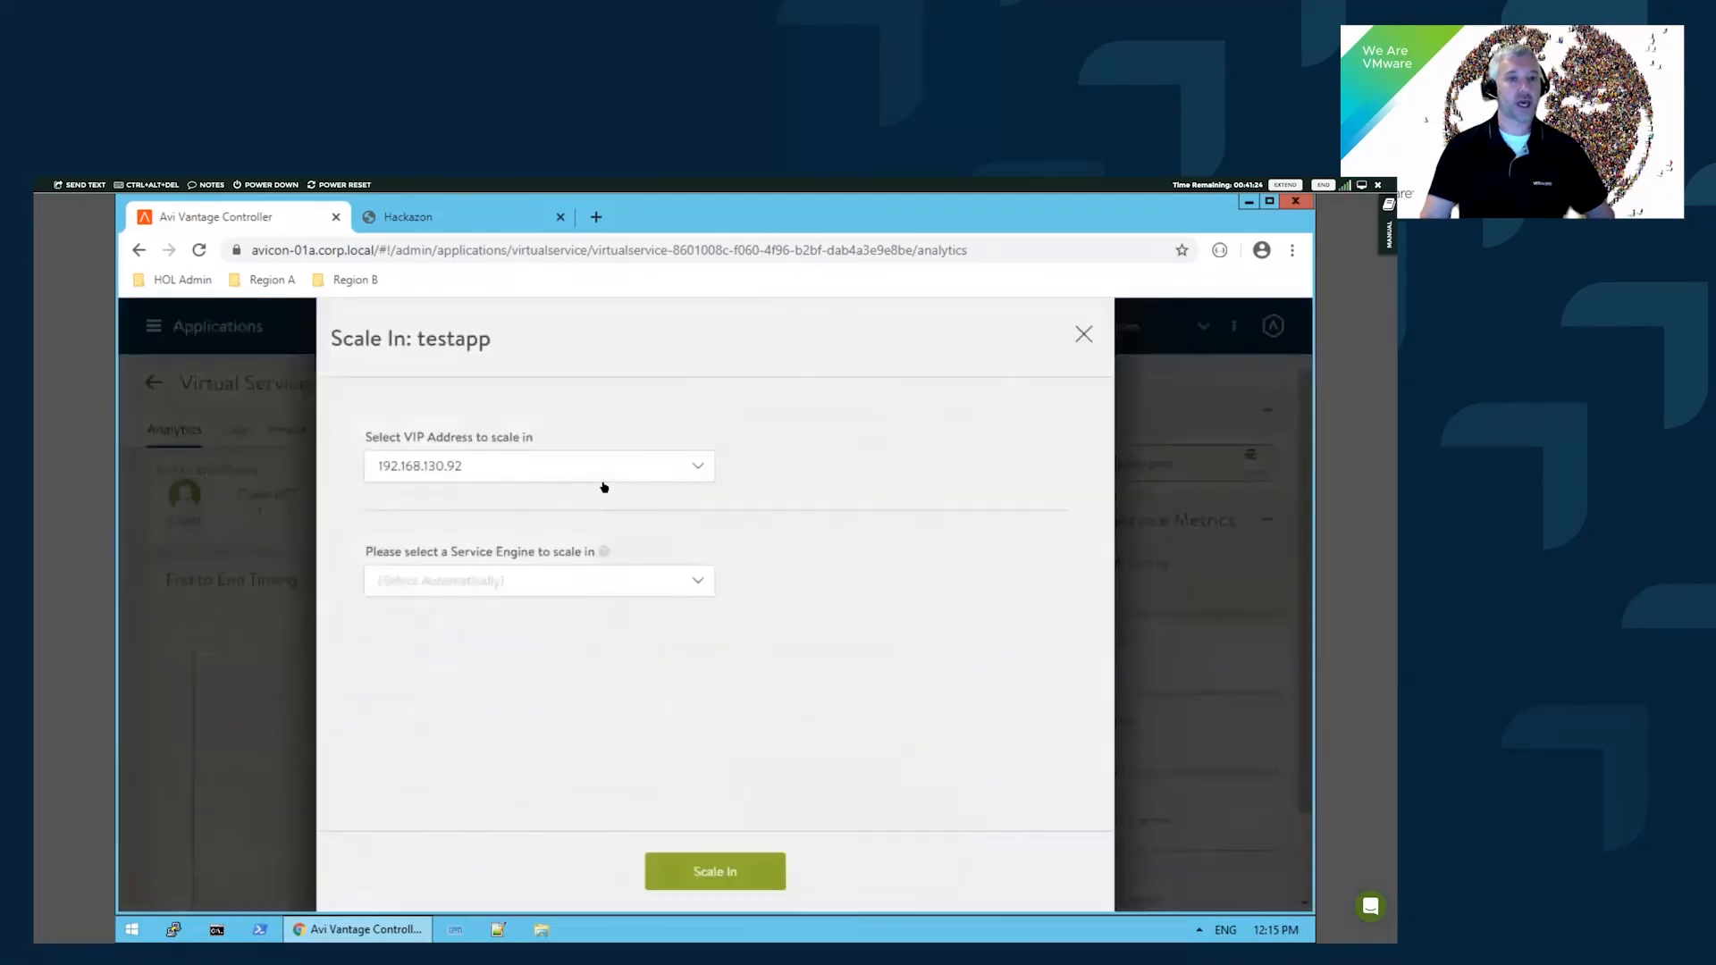
left_click(715, 874)
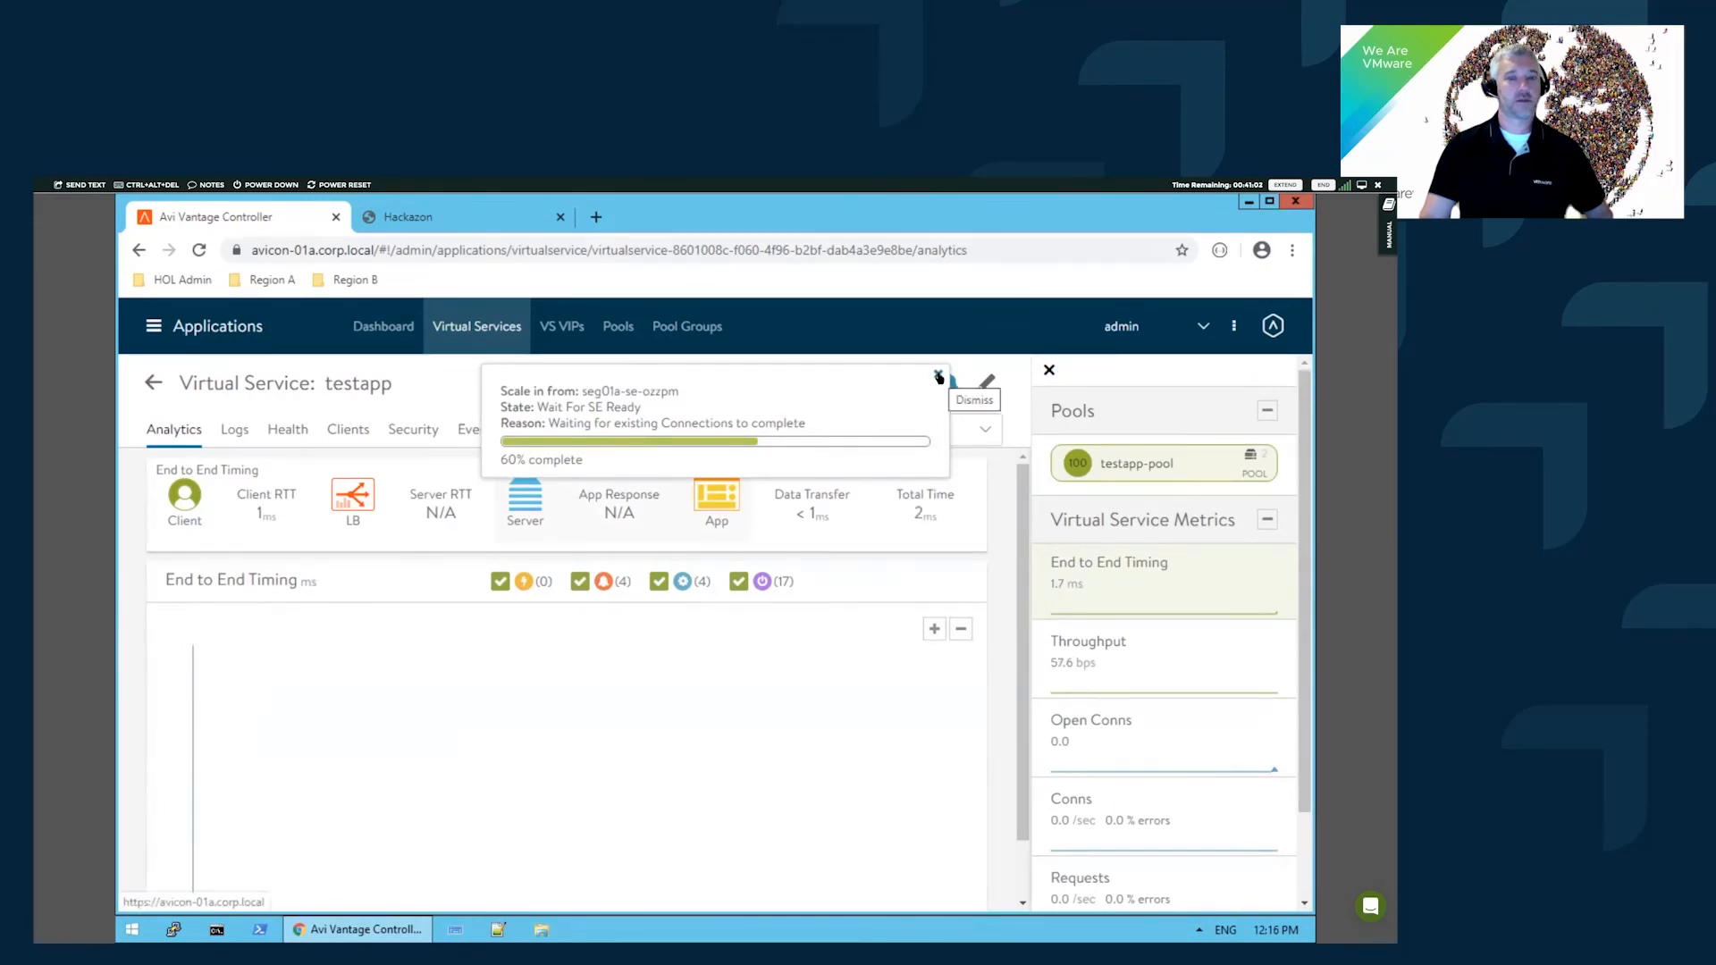
left_click(938, 376)
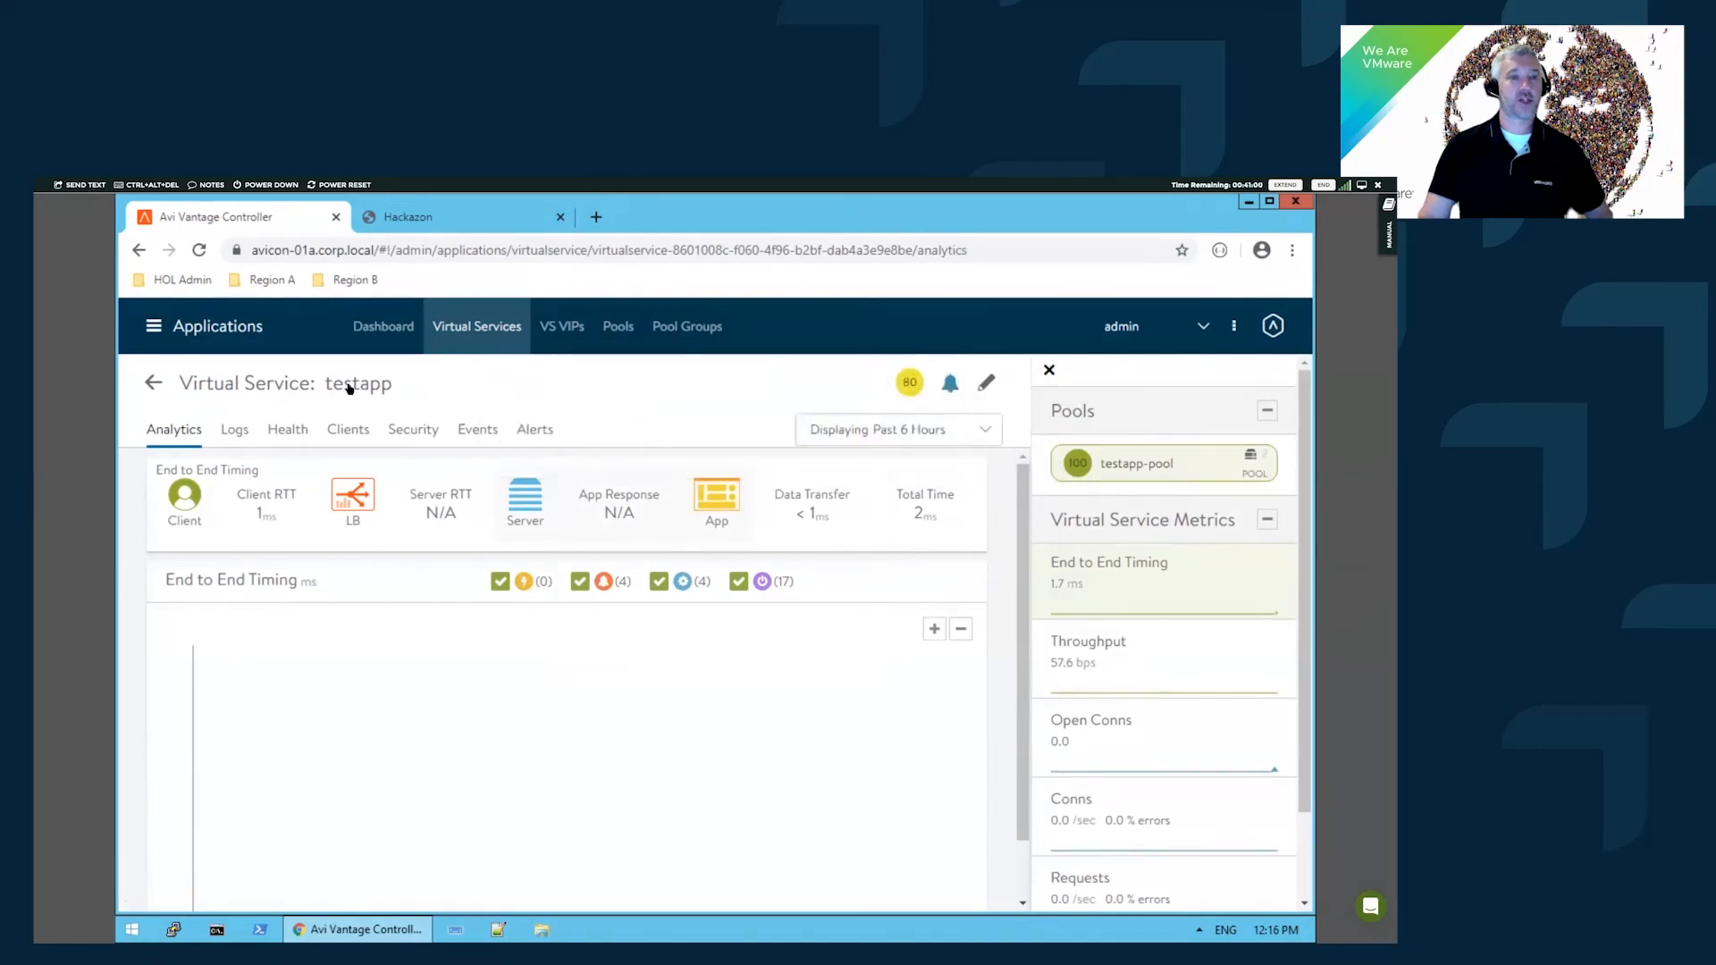
mouse_move(352, 387)
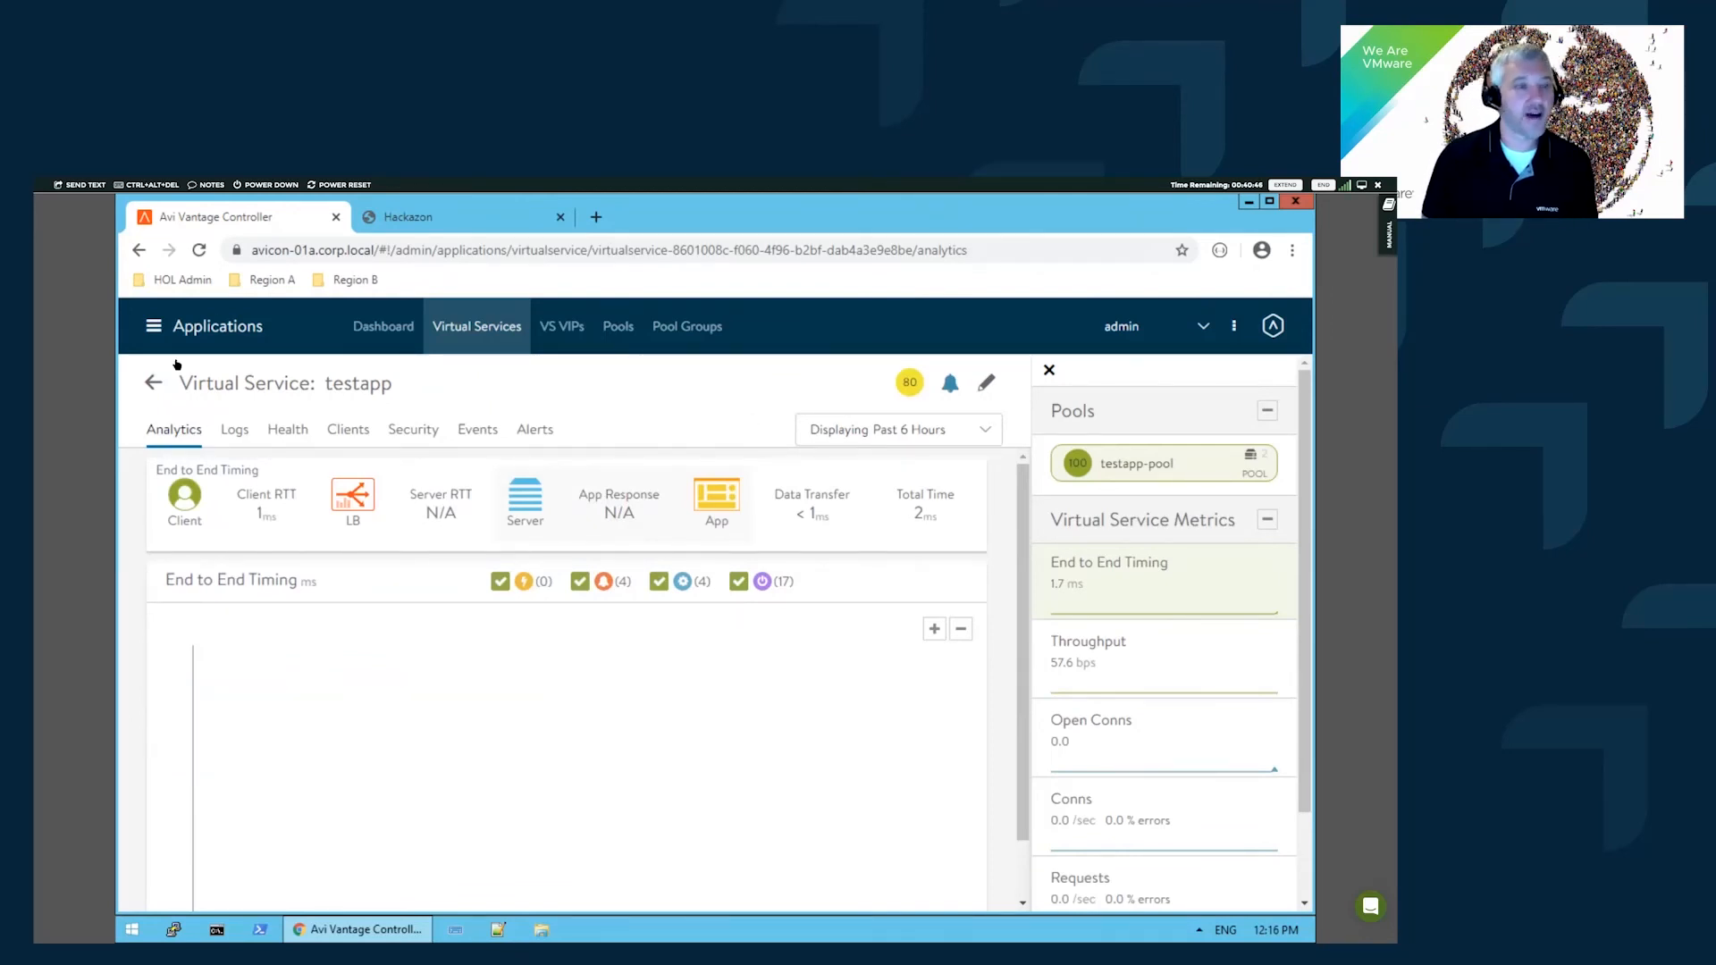
- Navigate from Virtual Services to the Templates > WAF Policy list
left_click(154, 383)
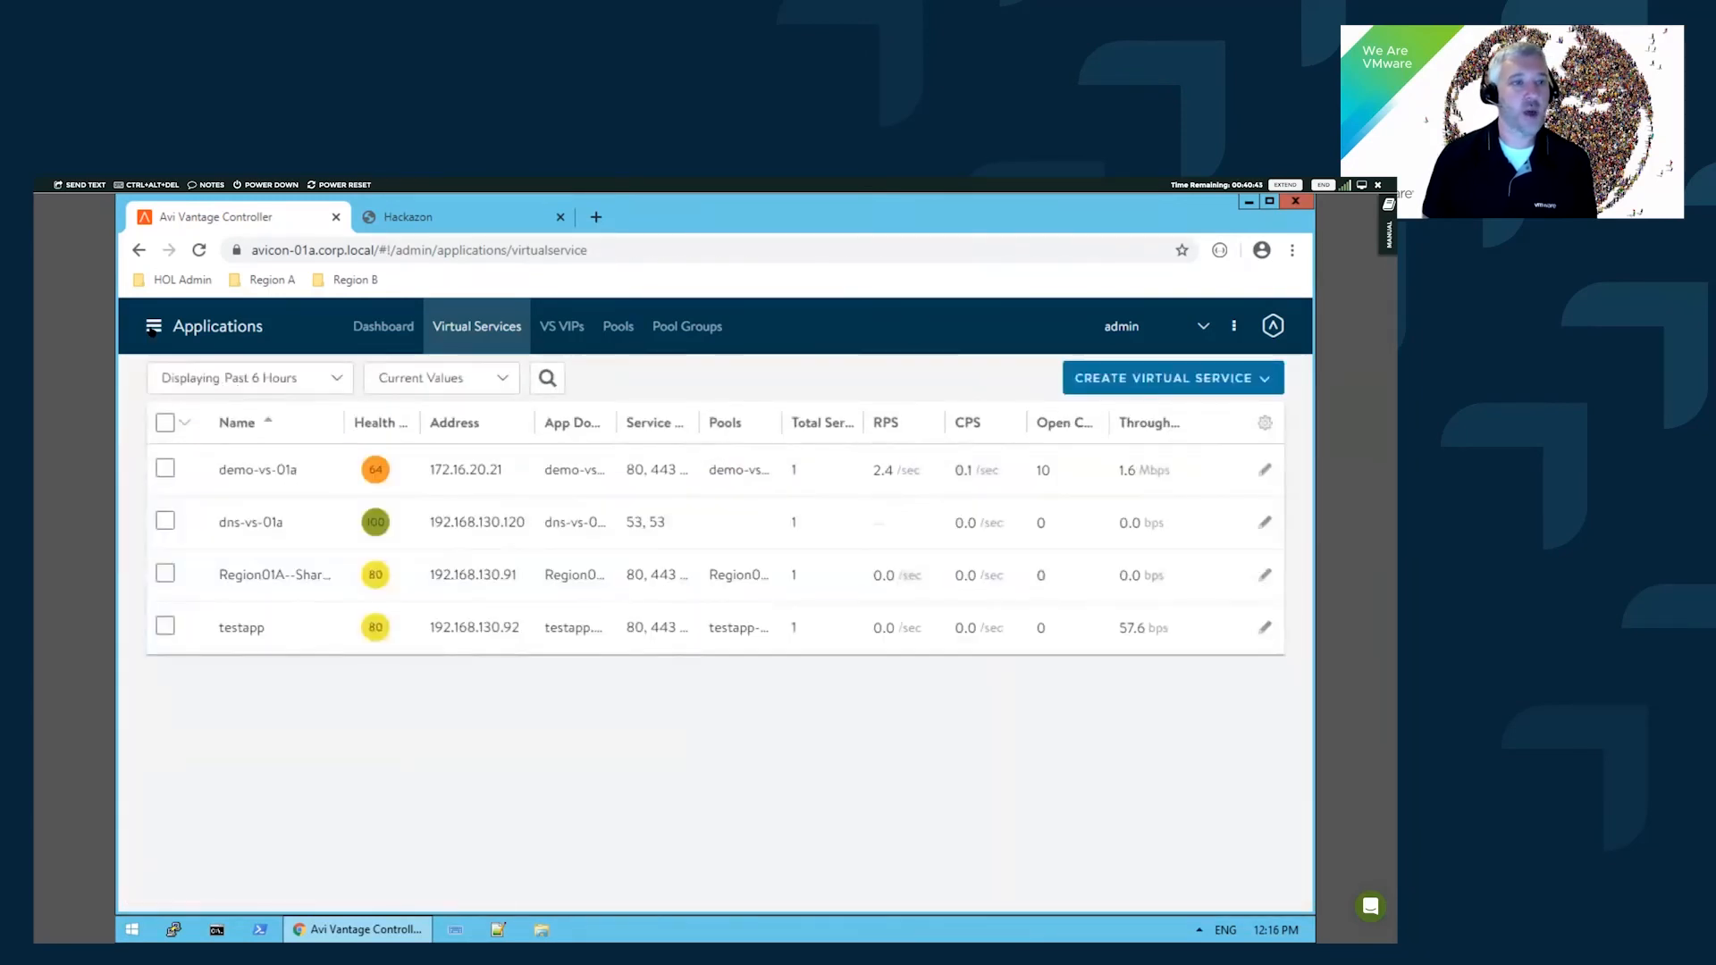
left_click(152, 327)
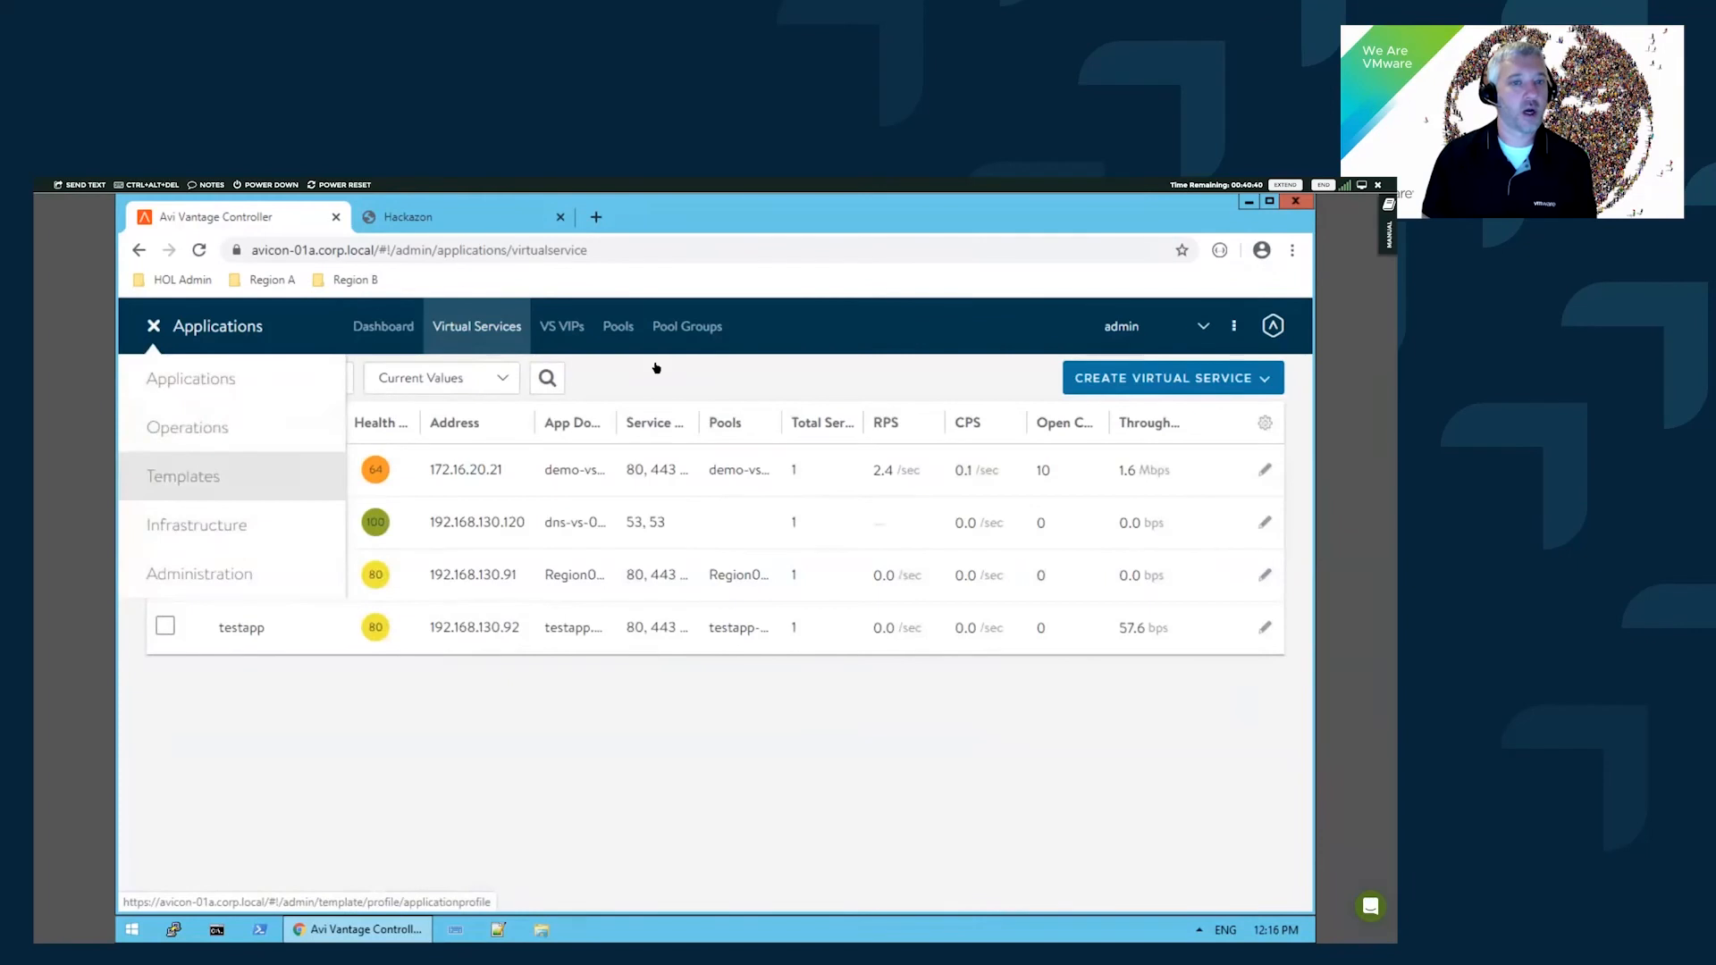
left_click(192, 477)
left_click(749, 326)
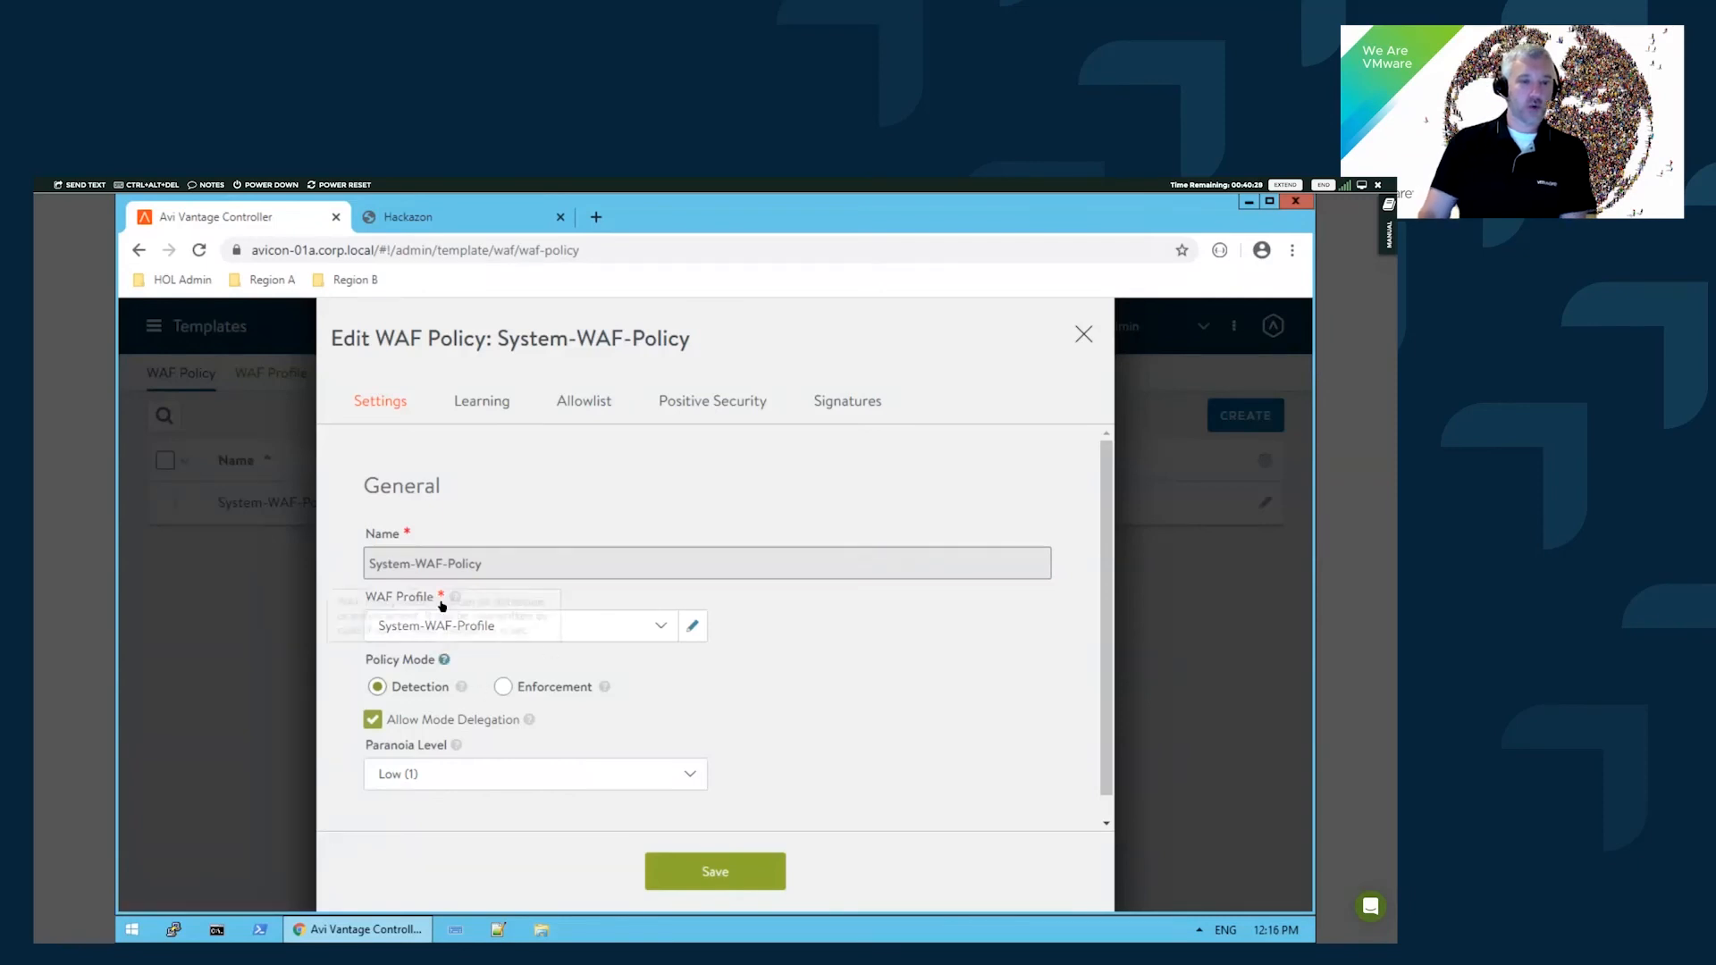
- Review System-WAF-Policy's System-WAF-Profile settings and close the profile unchanged
left_click(692, 628)
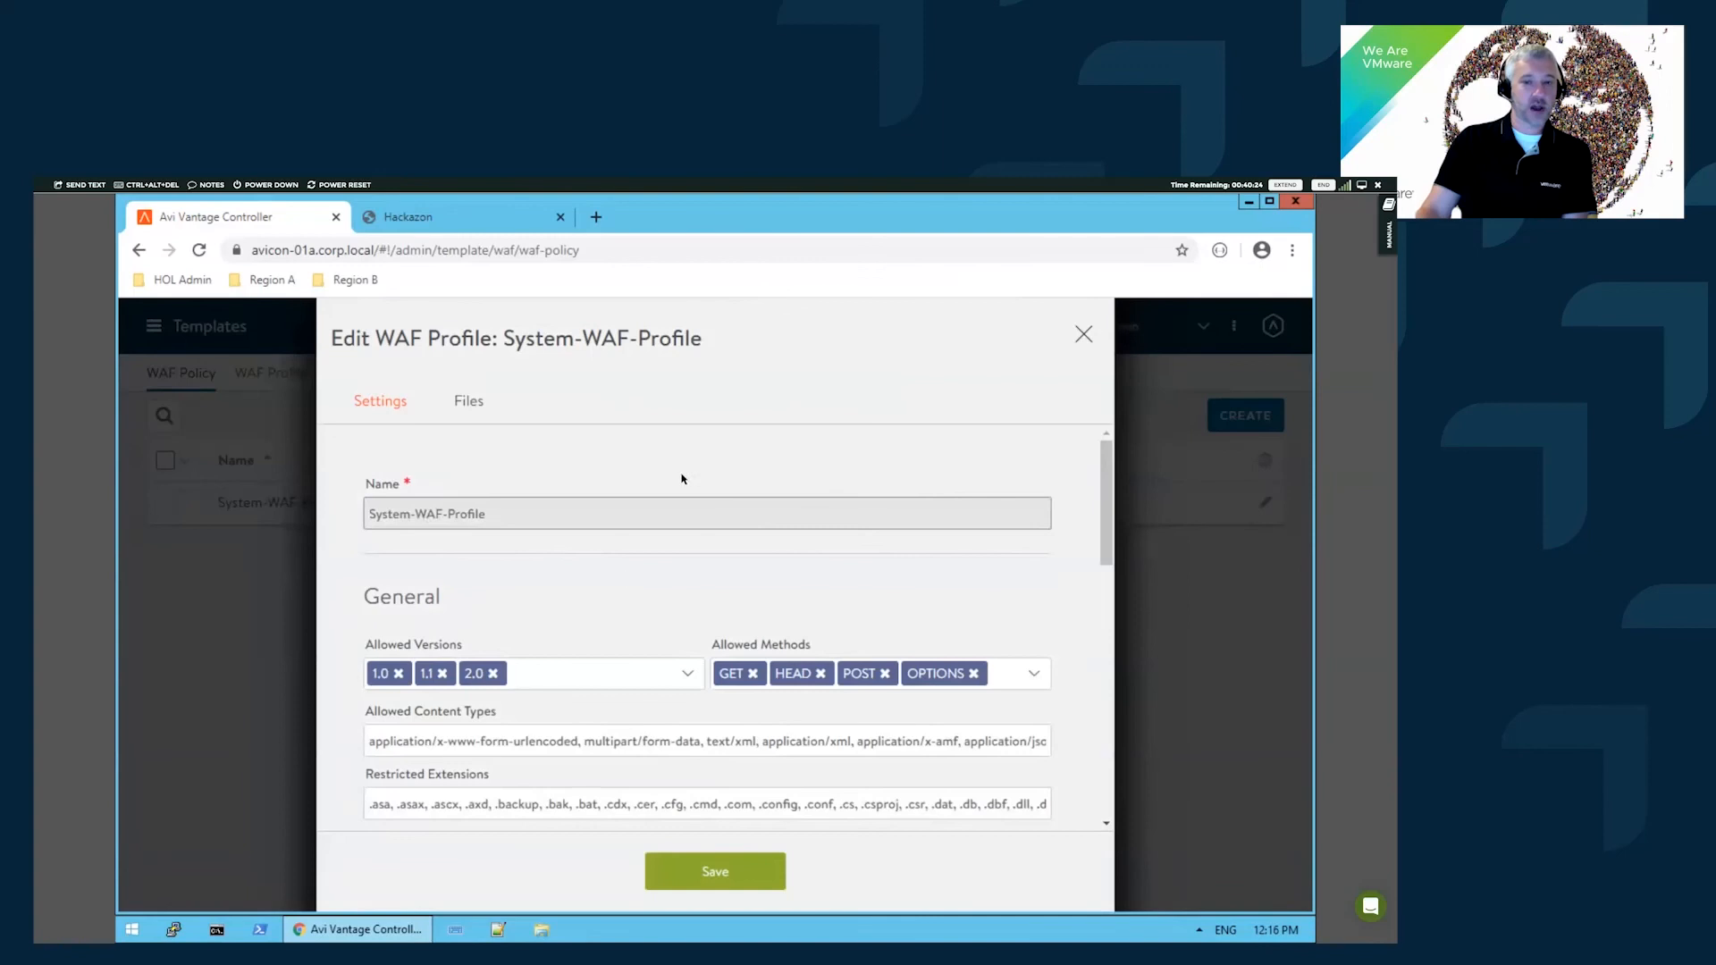
scroll(682, 475, "down", 2)
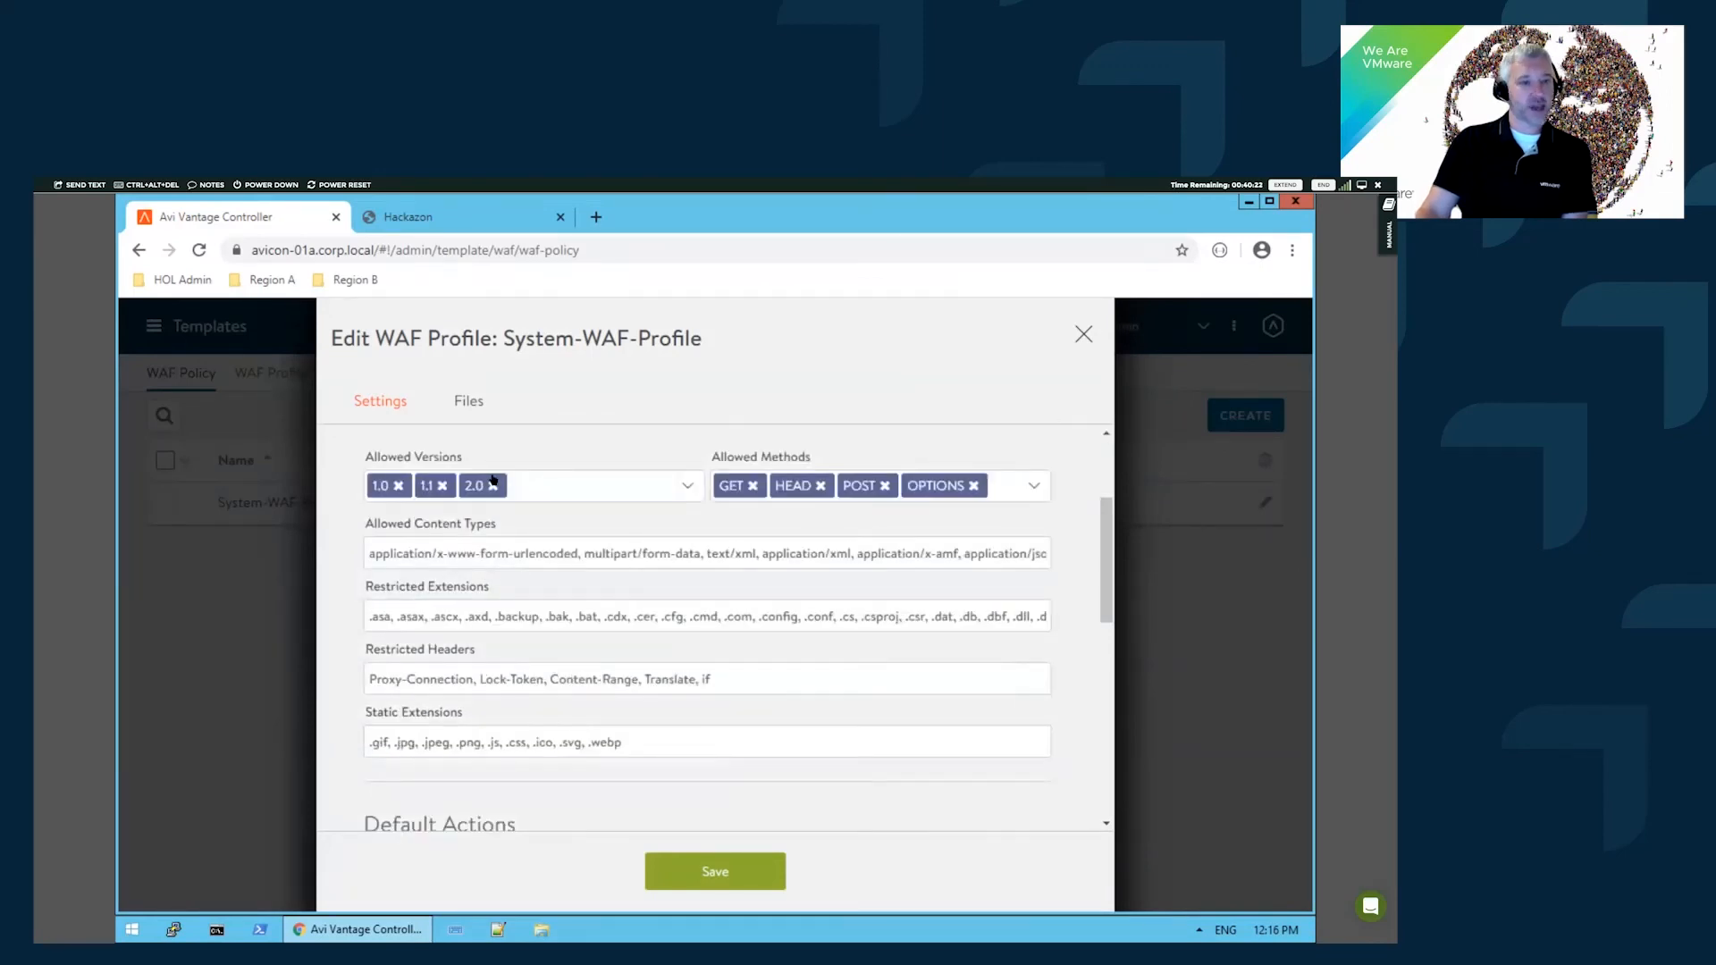
scroll(469, 517, "up", 1)
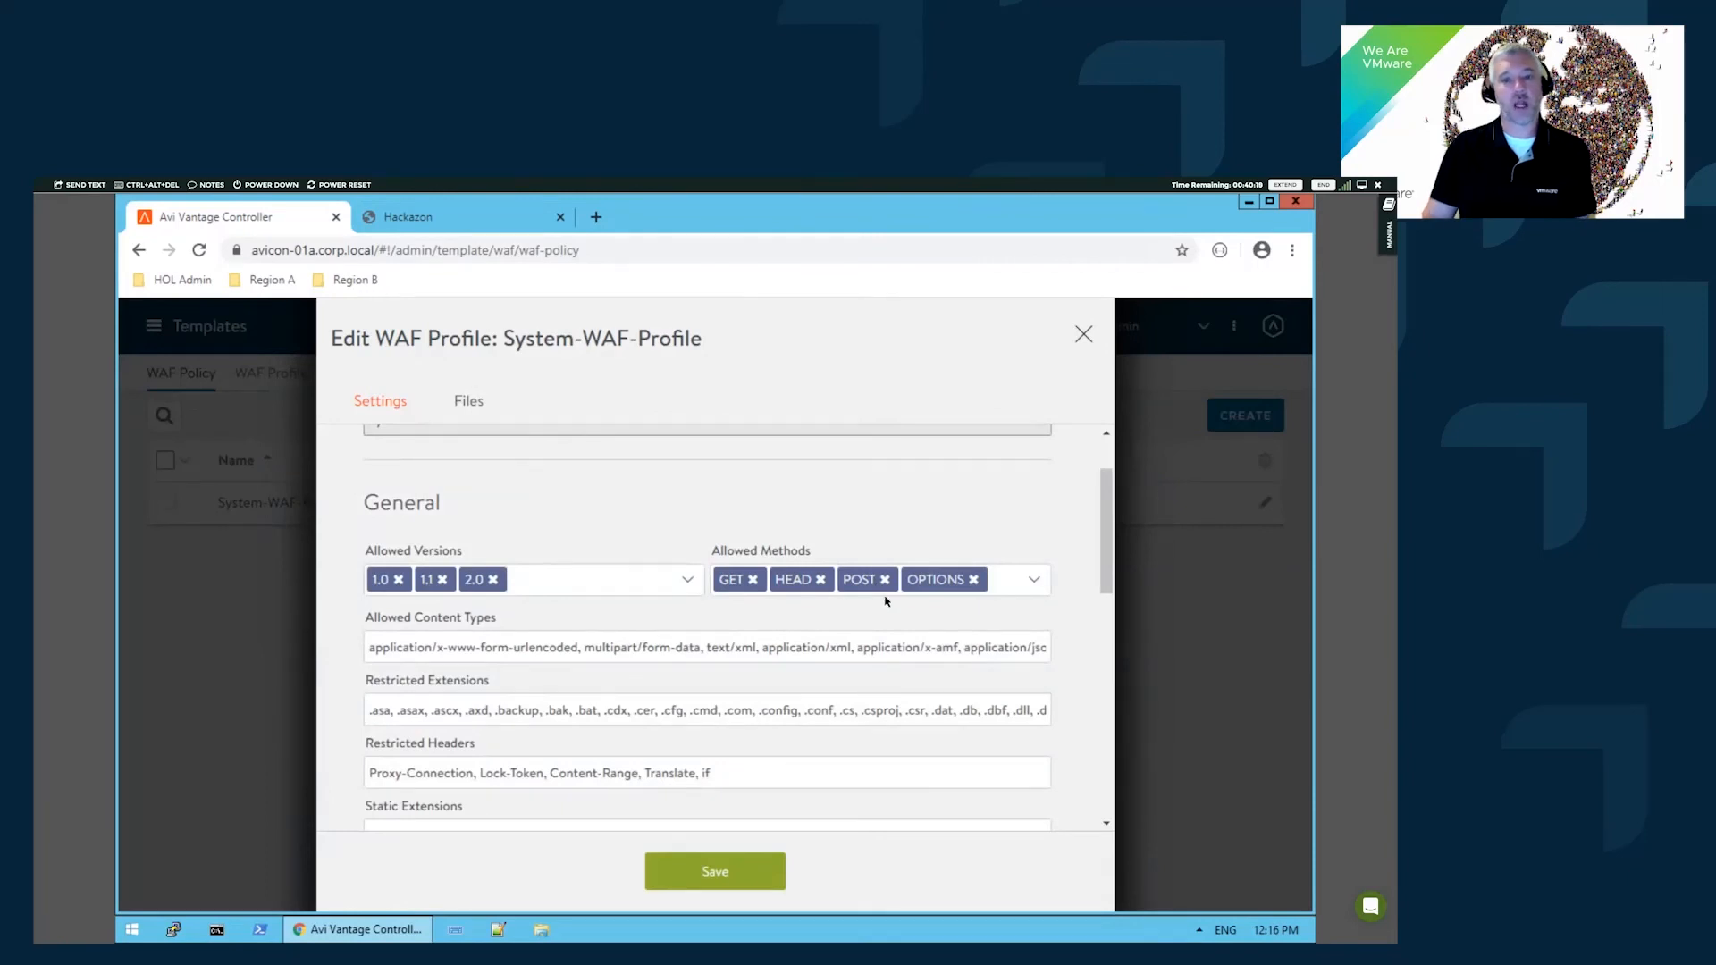
scroll(843, 674, "down", 1)
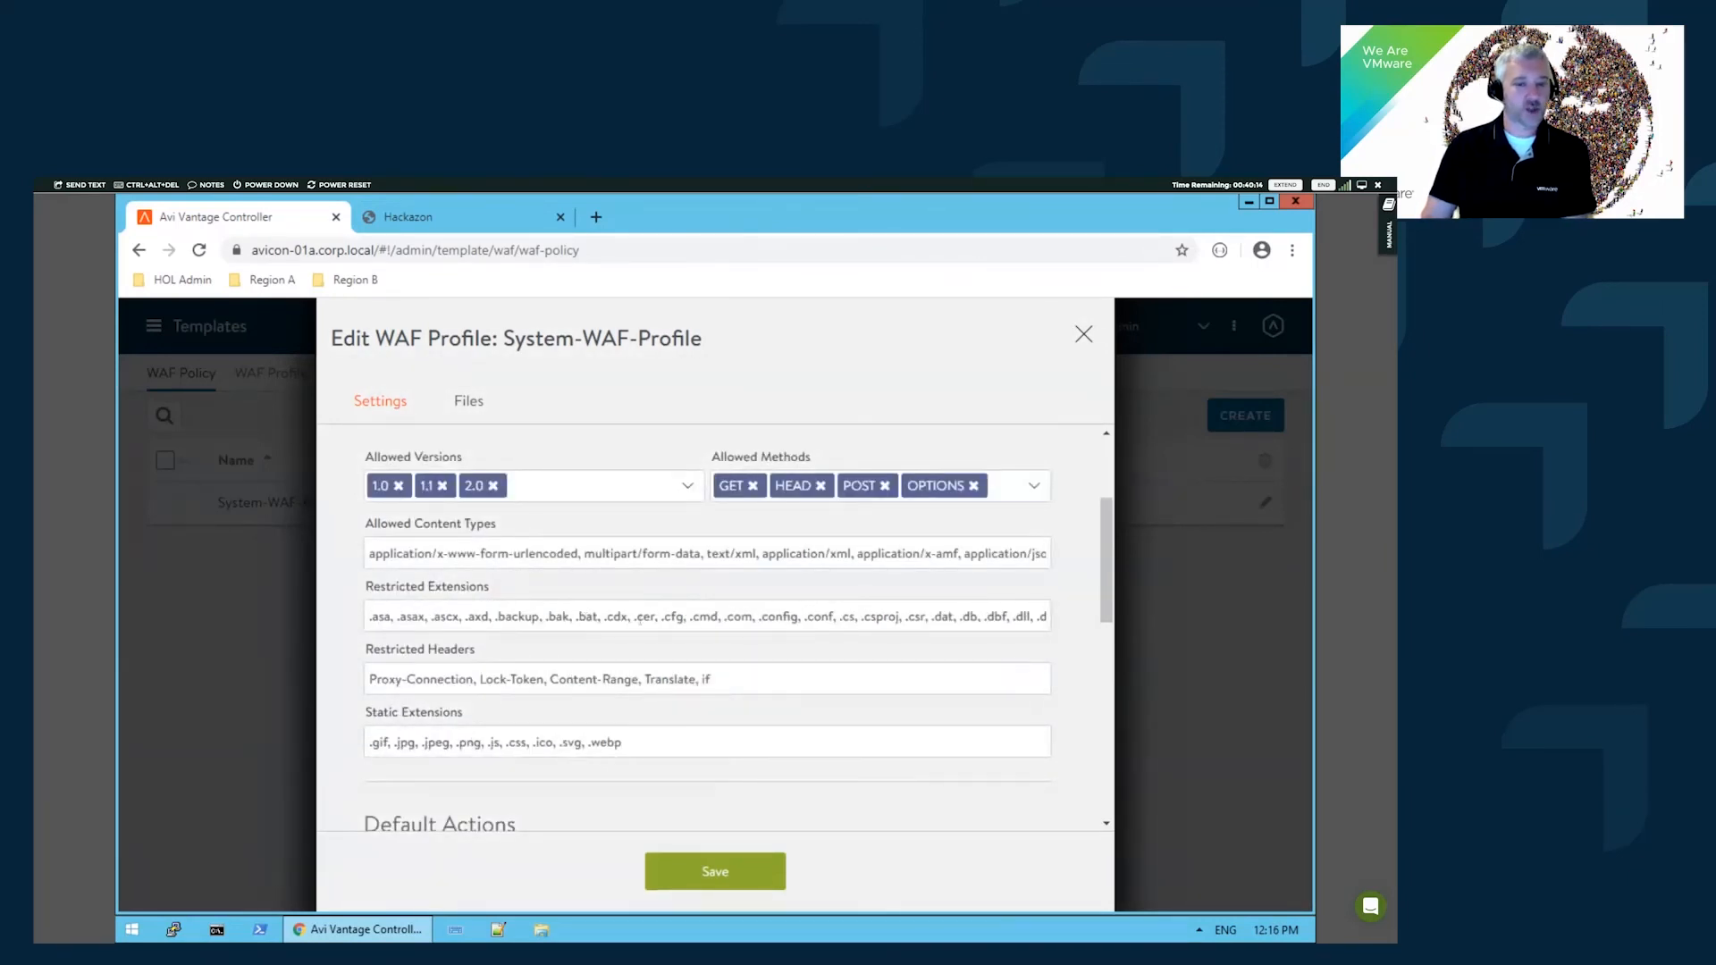
scroll(569, 556, "down", 1)
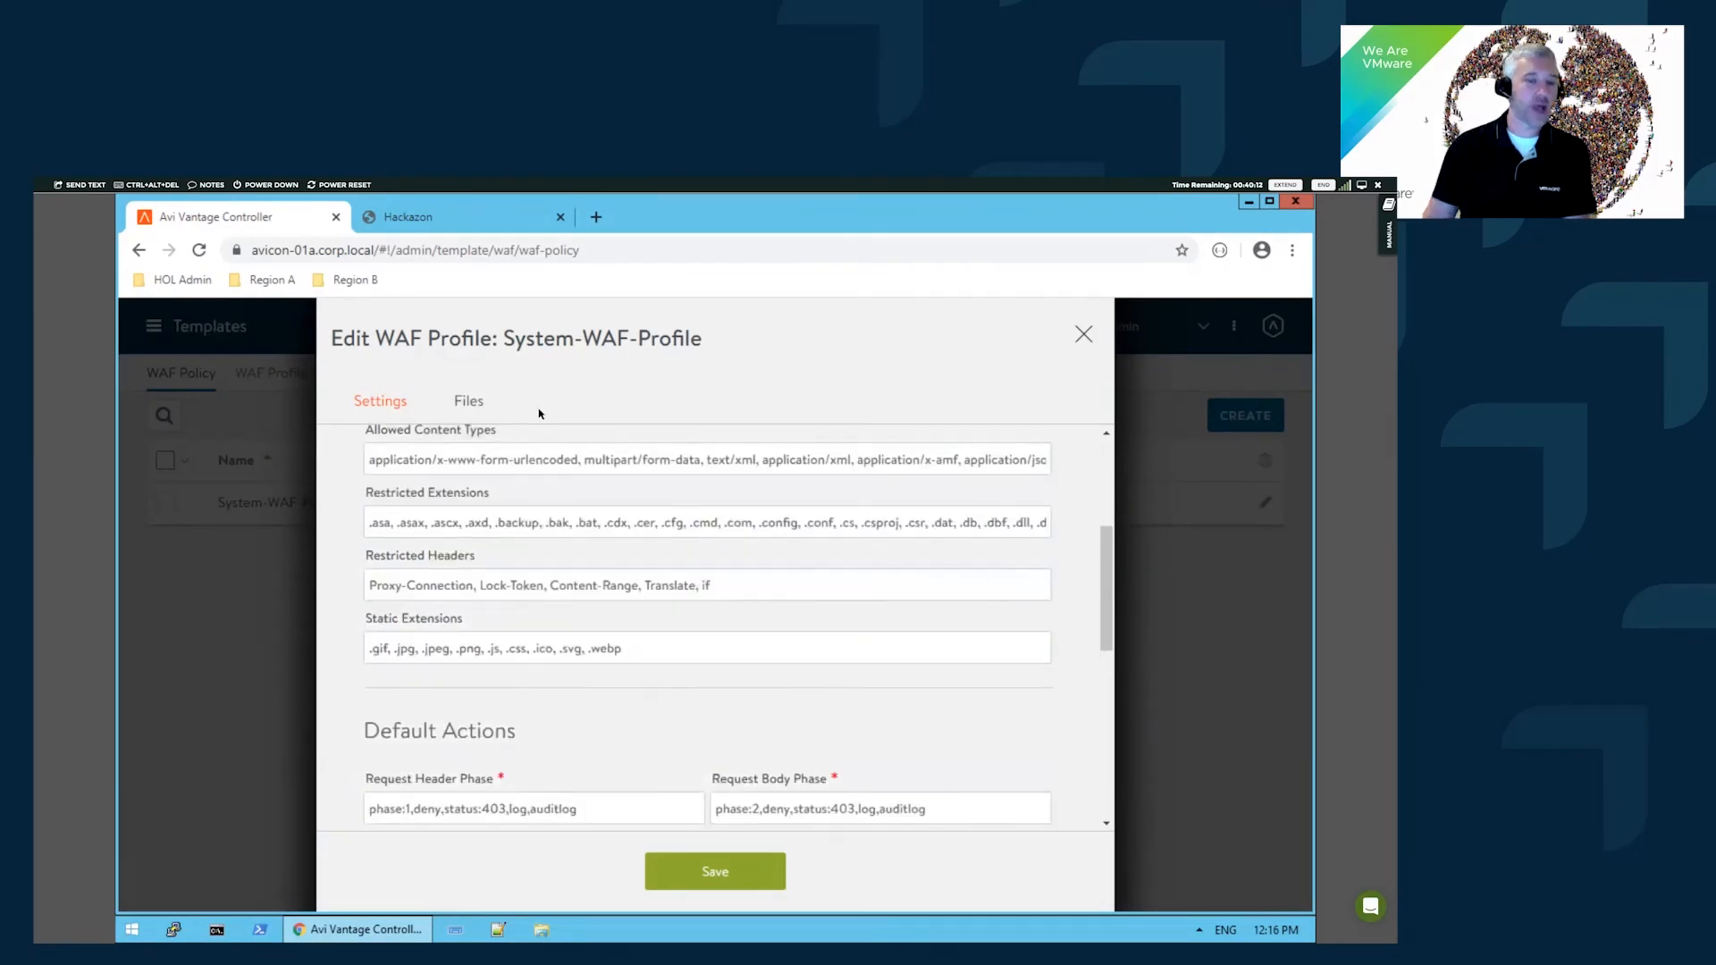
left_click(1083, 334)
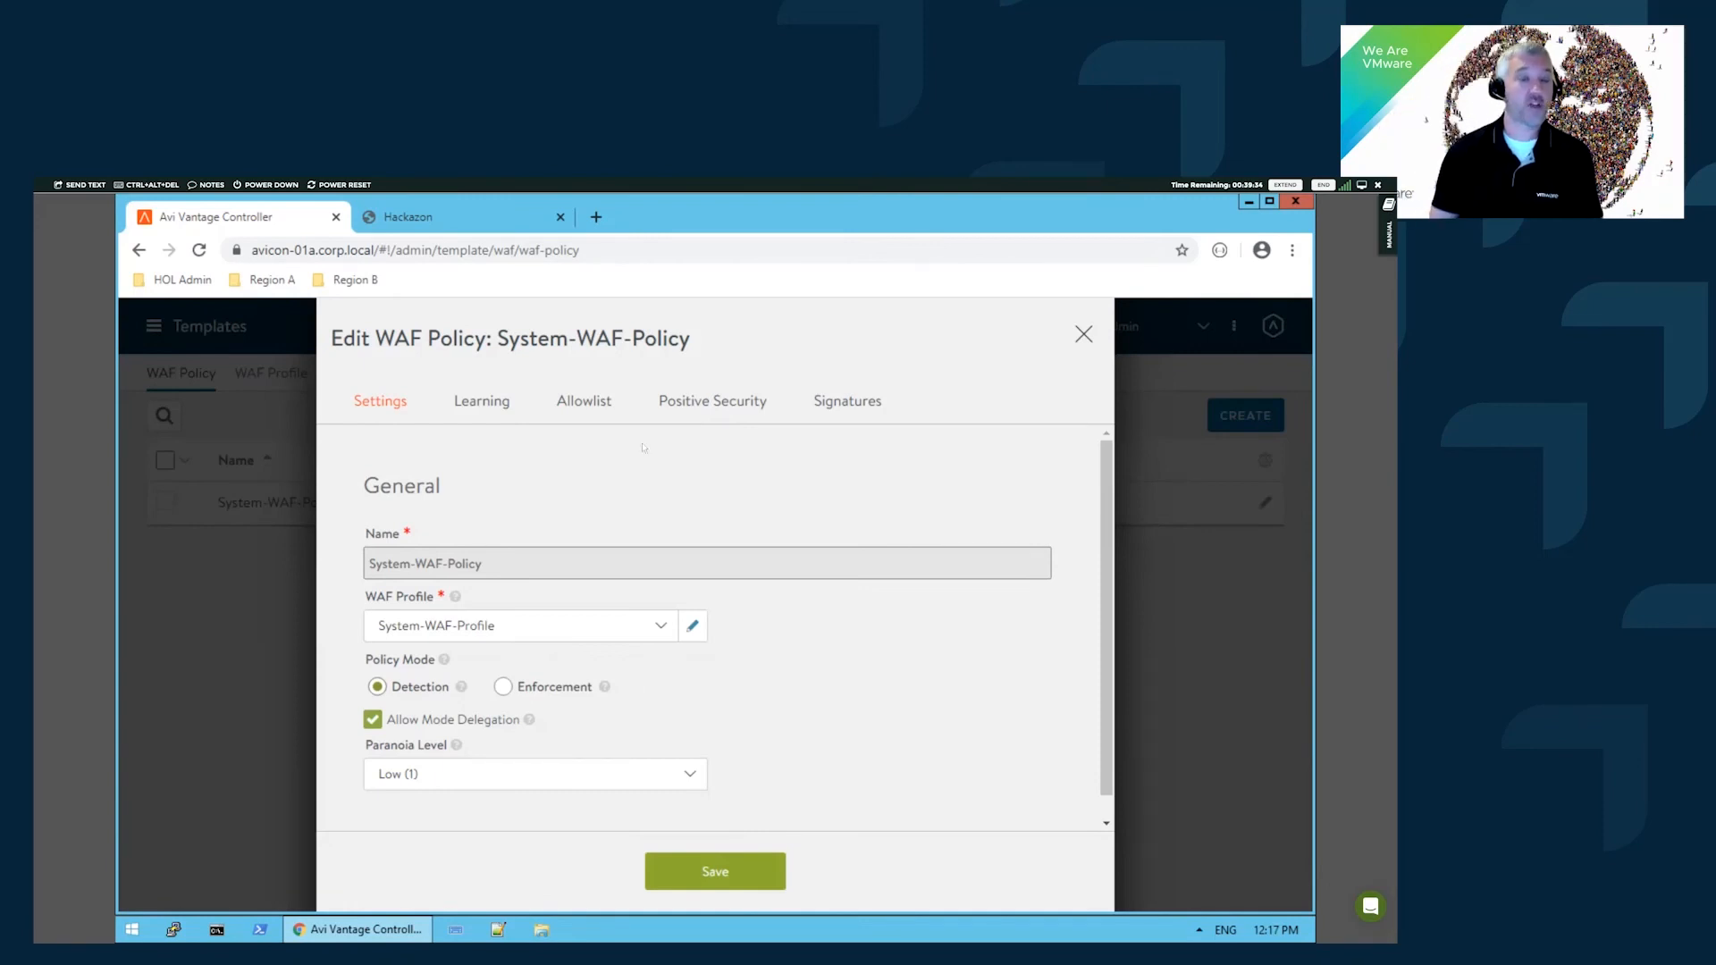
- Enable WAF learning for System-WAF-Policy, with 1% sampling, 30-minute interval and 100 max parameters
left_click(466, 408)
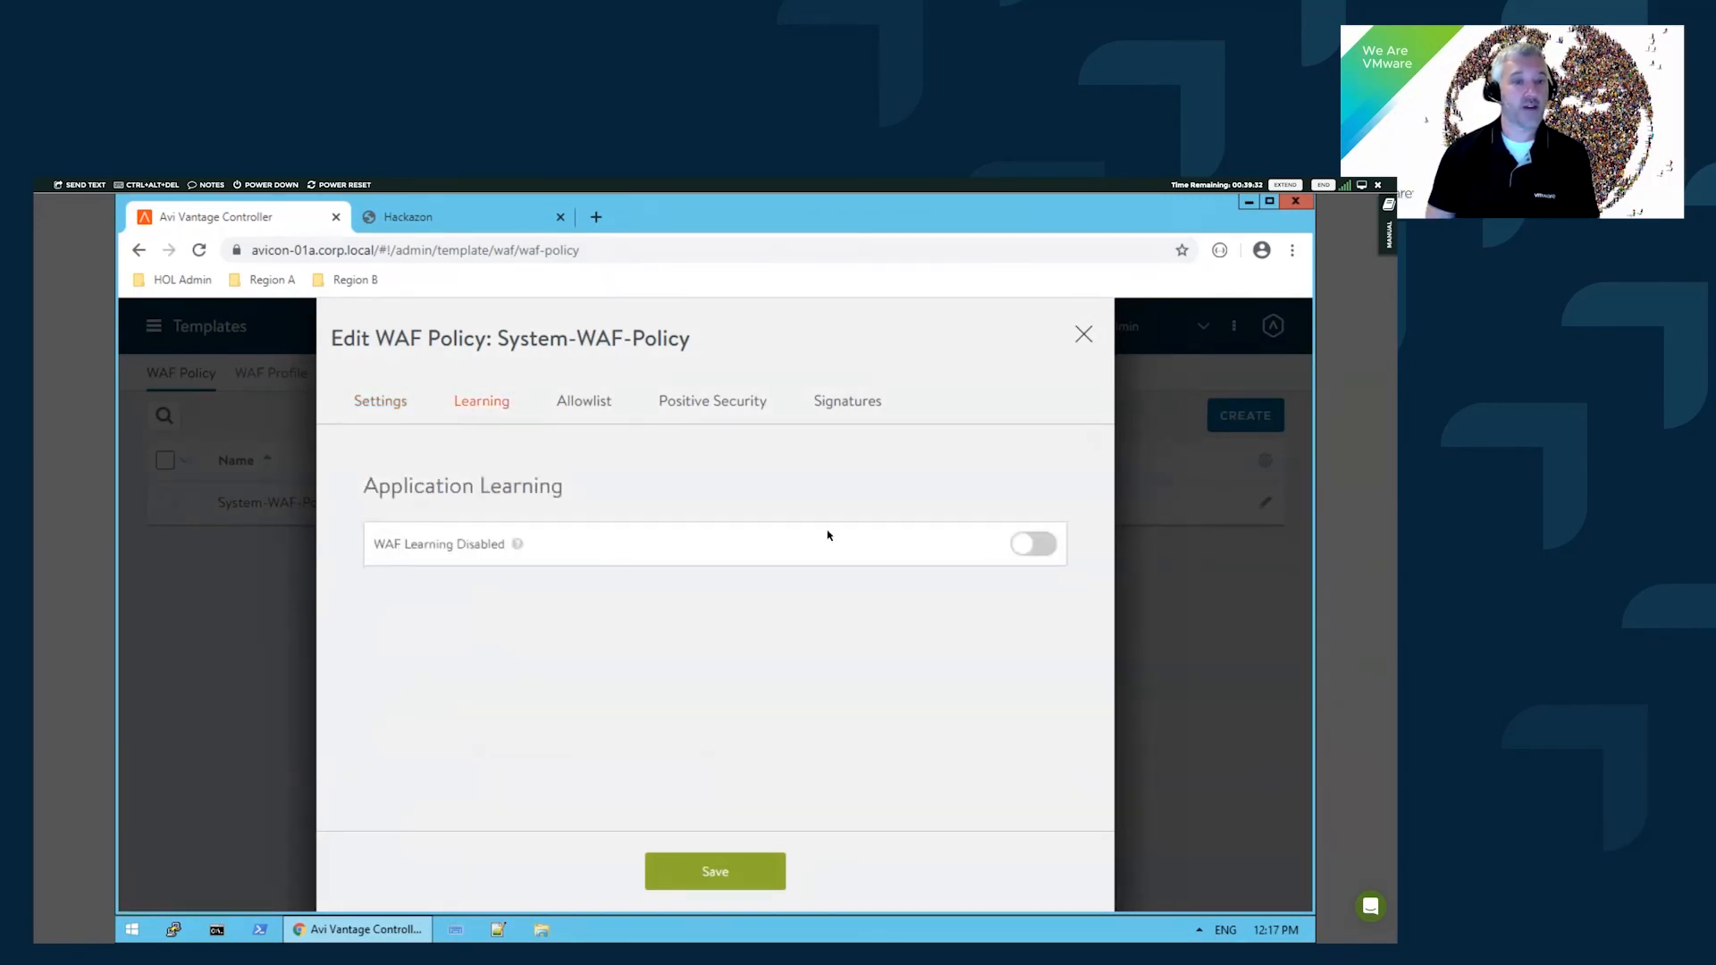
left_click(1025, 546)
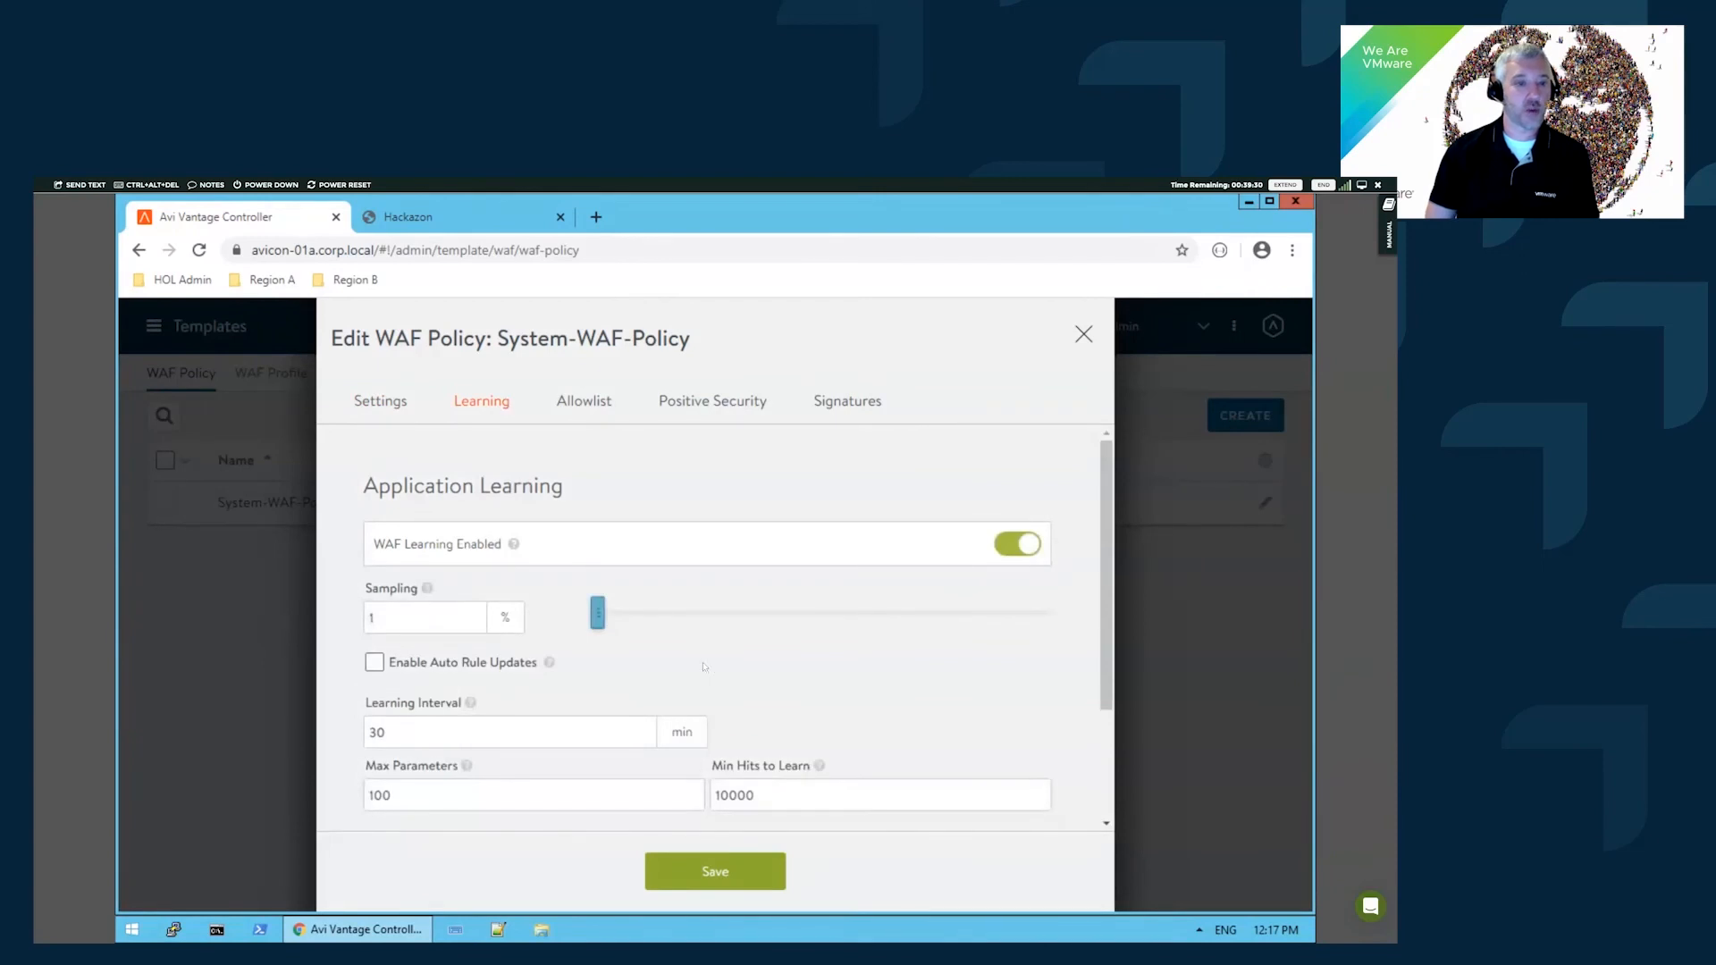
scroll(552, 586, "down", 1)
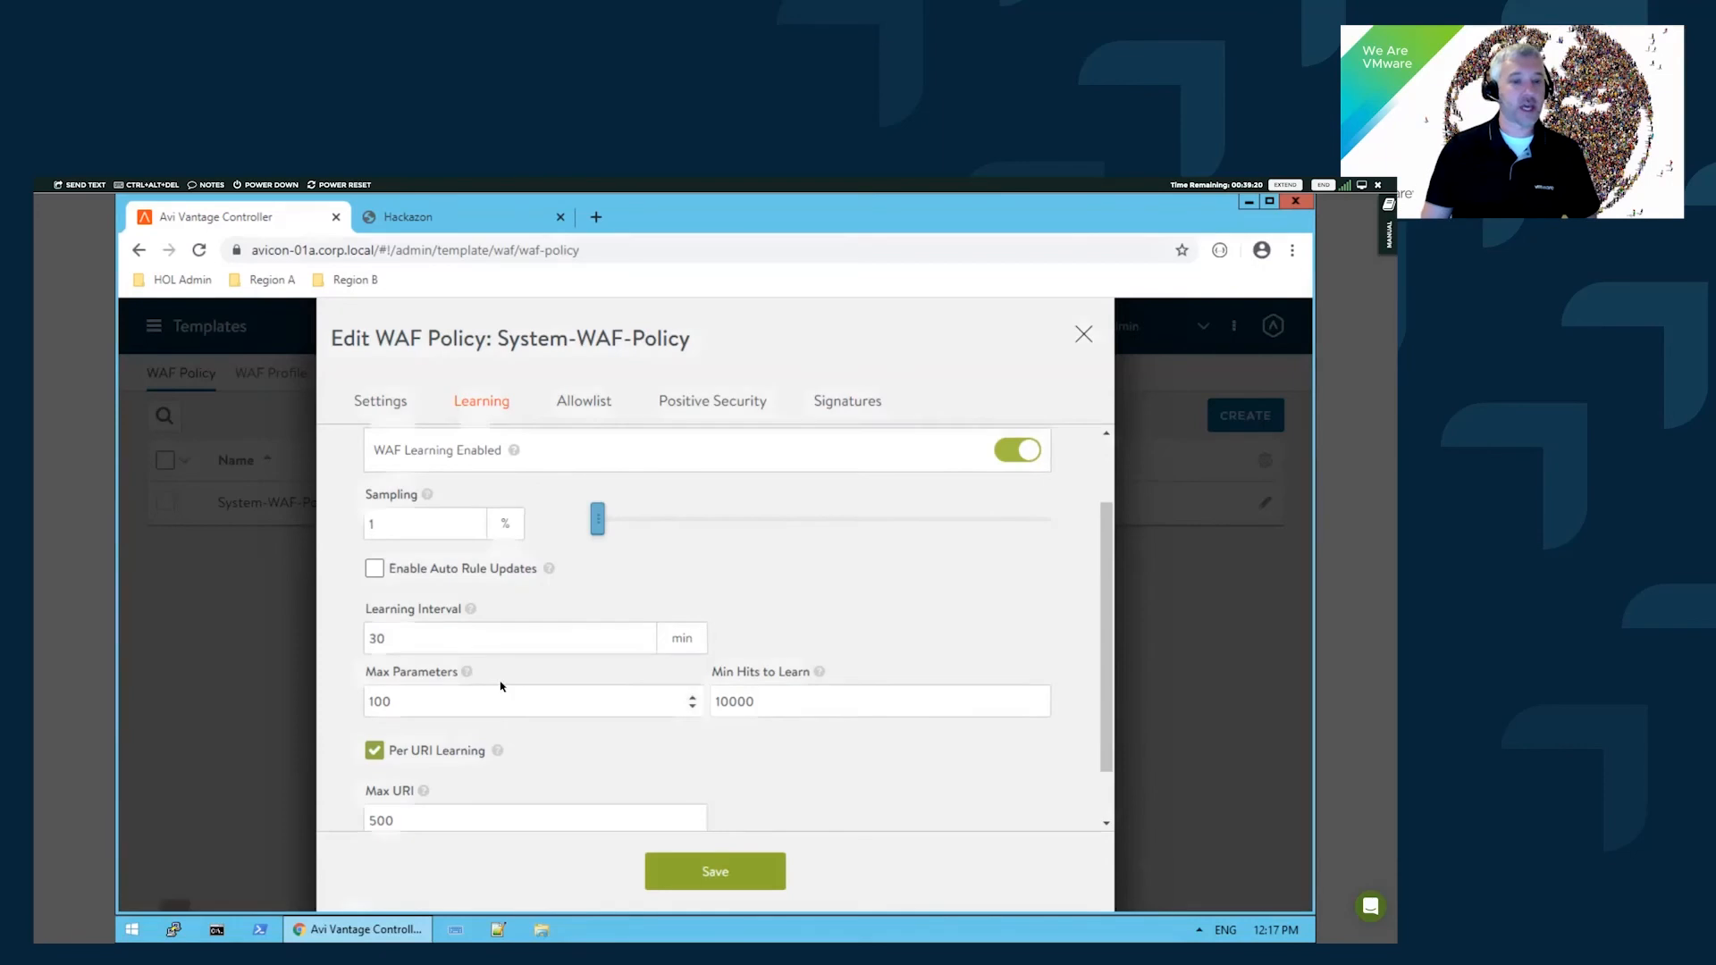
scroll(563, 661, "down", 1)
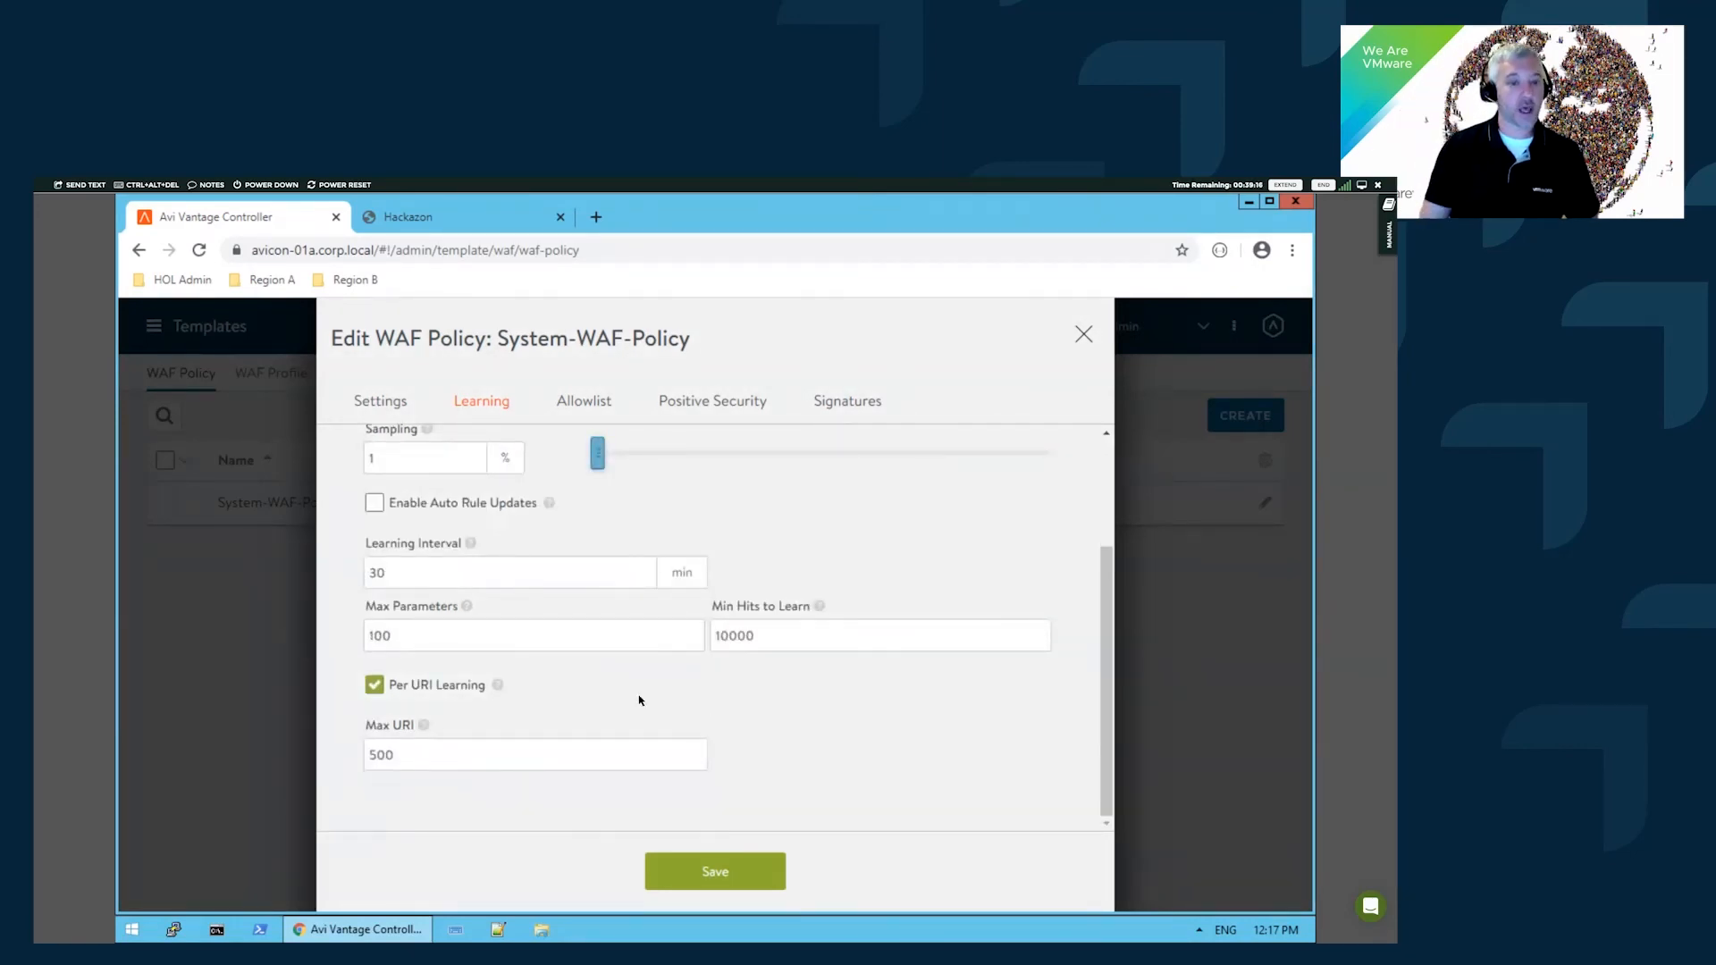
scroll(554, 657, "up", 1)
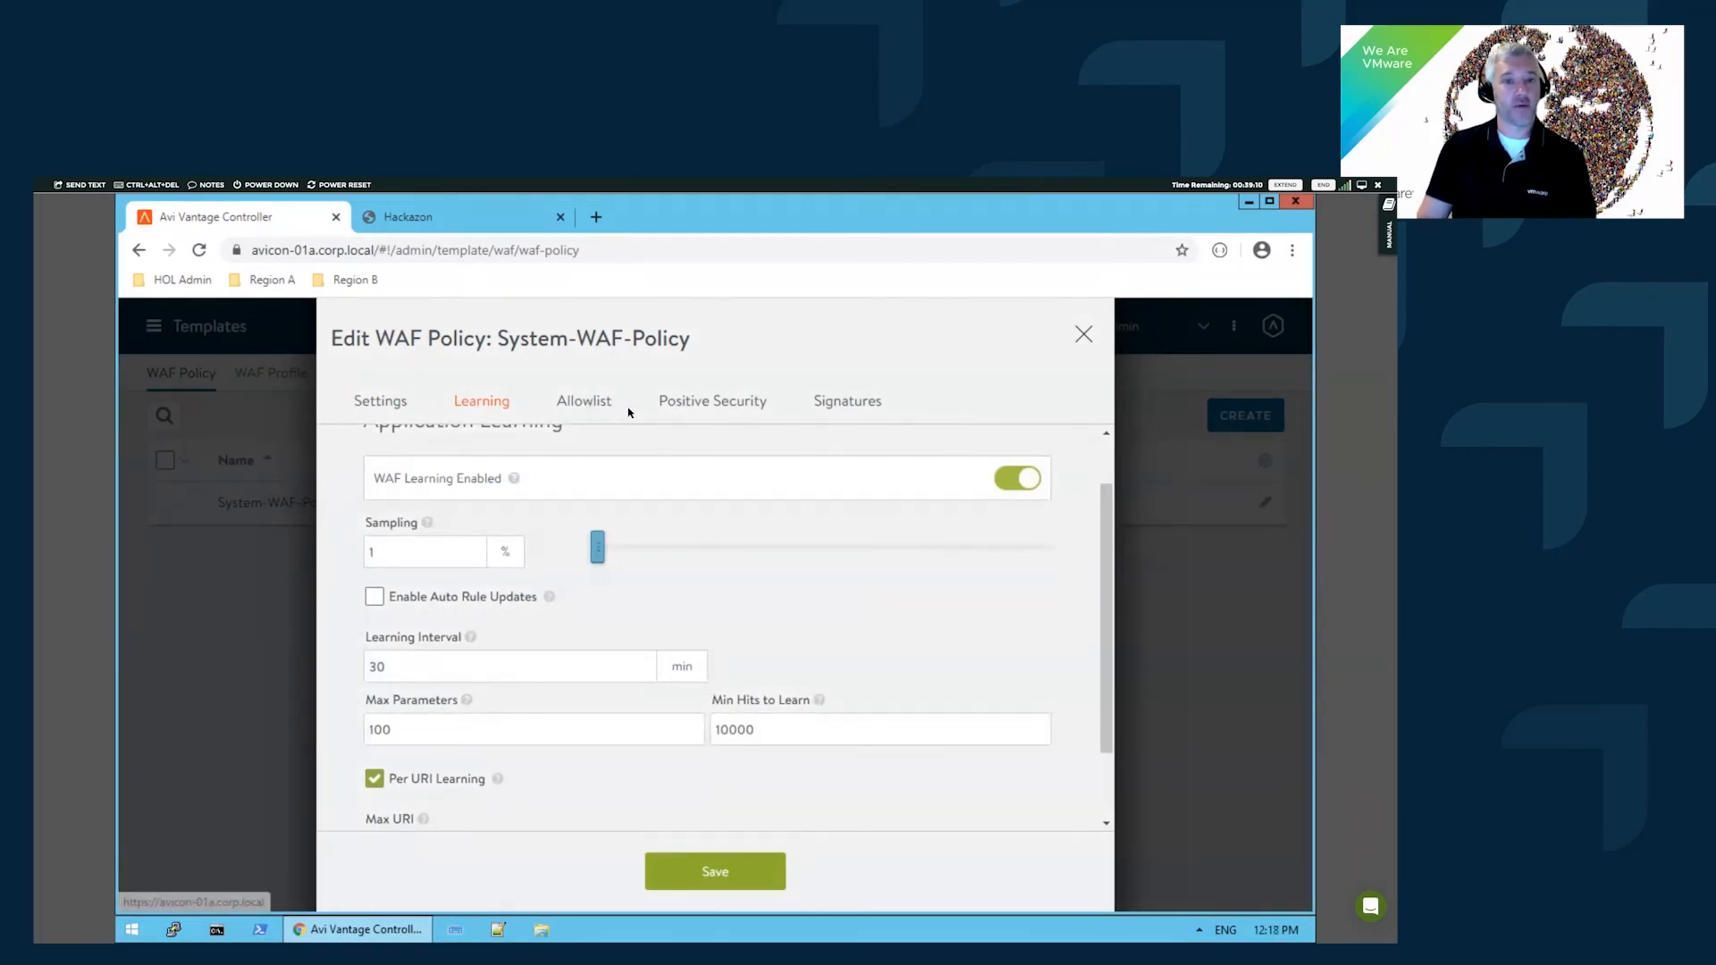
- On System-WAF-Policy's Signatures, list the CRS rule versions available beyond the current CRS-2017-1
left_click(856, 402)
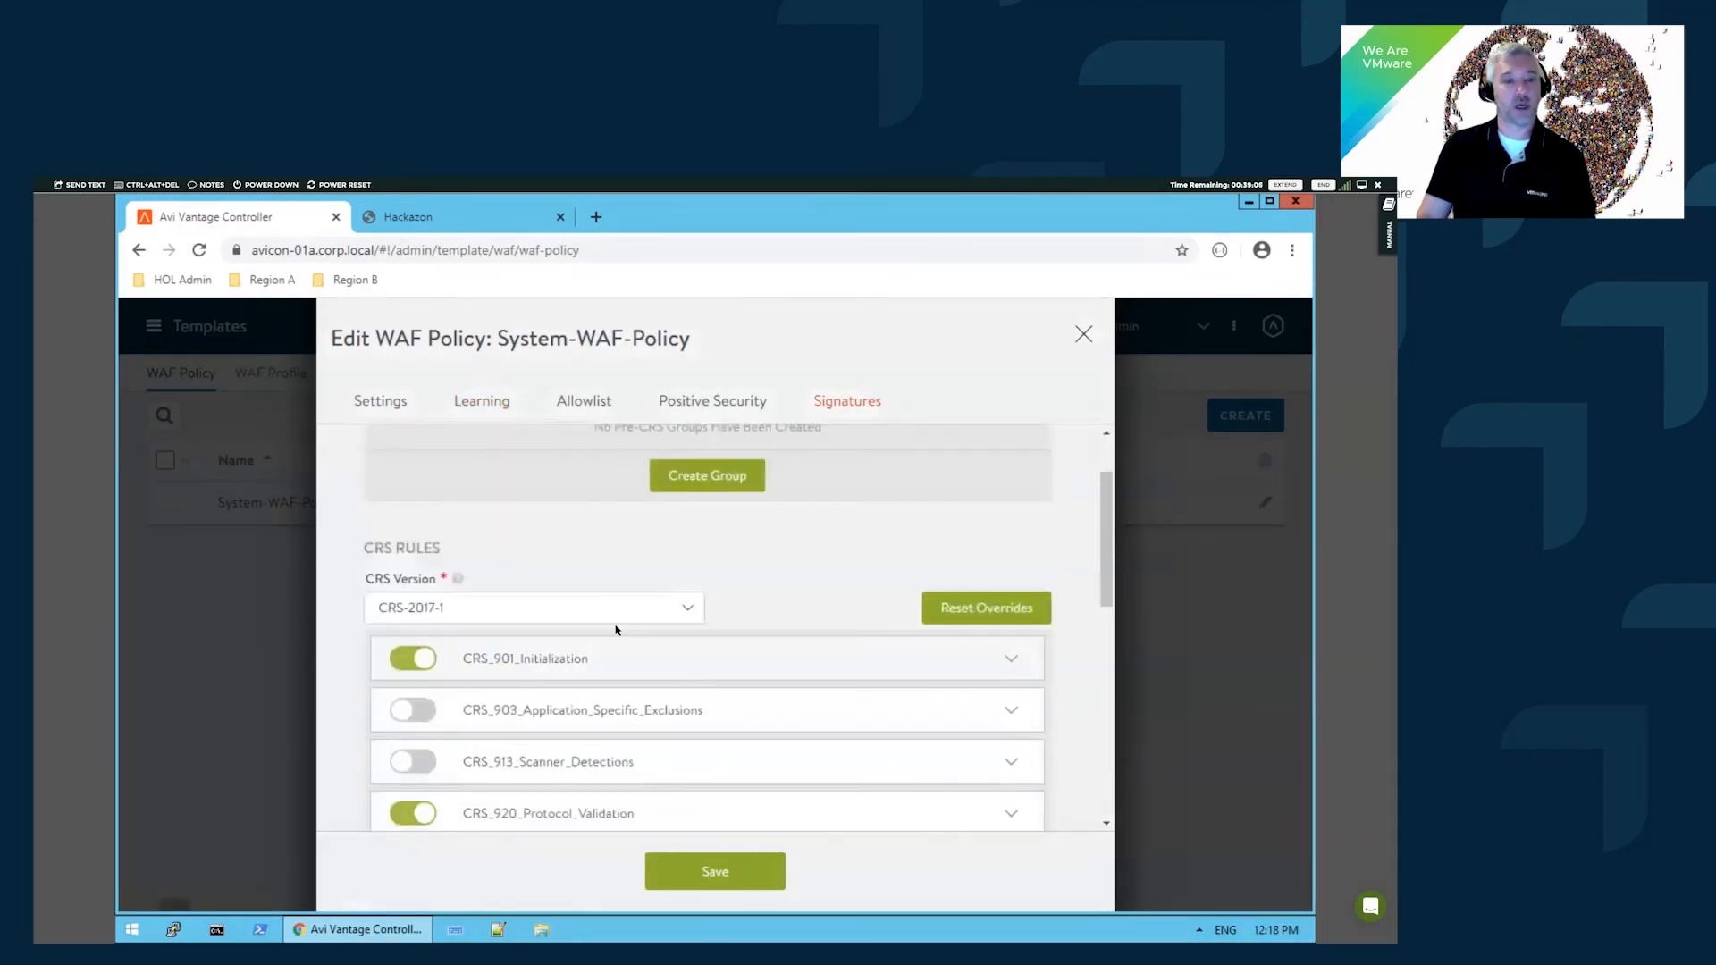
scroll(661, 711, "down", 1)
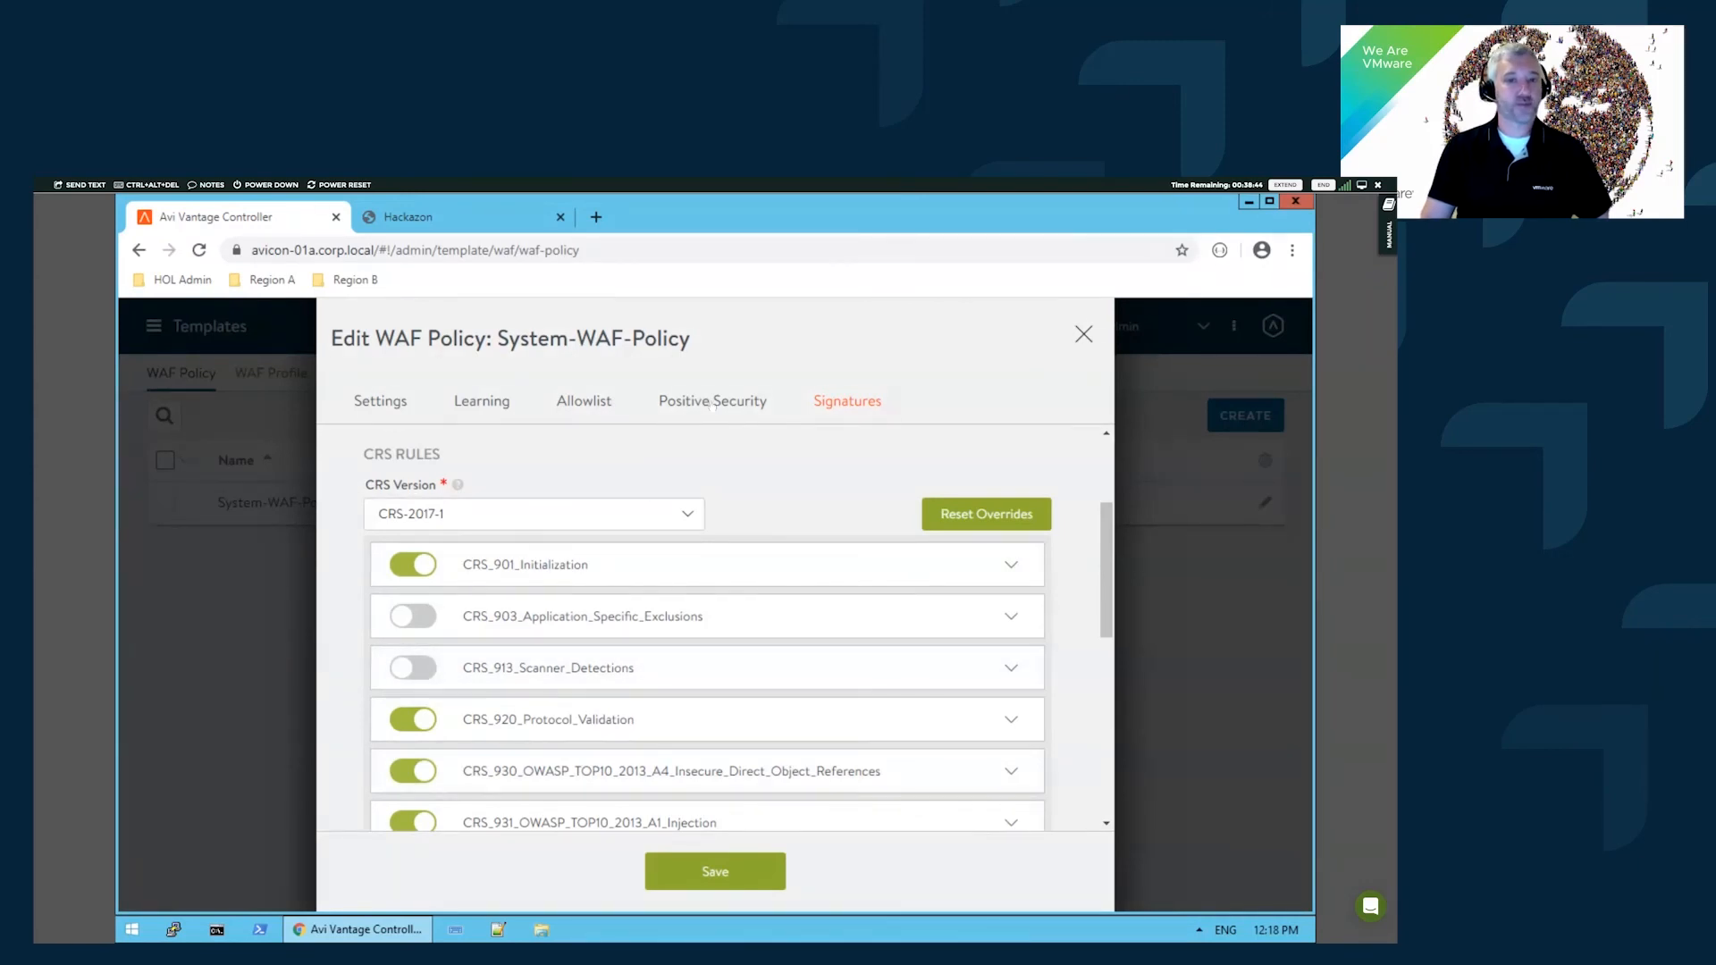
left_click(626, 516)
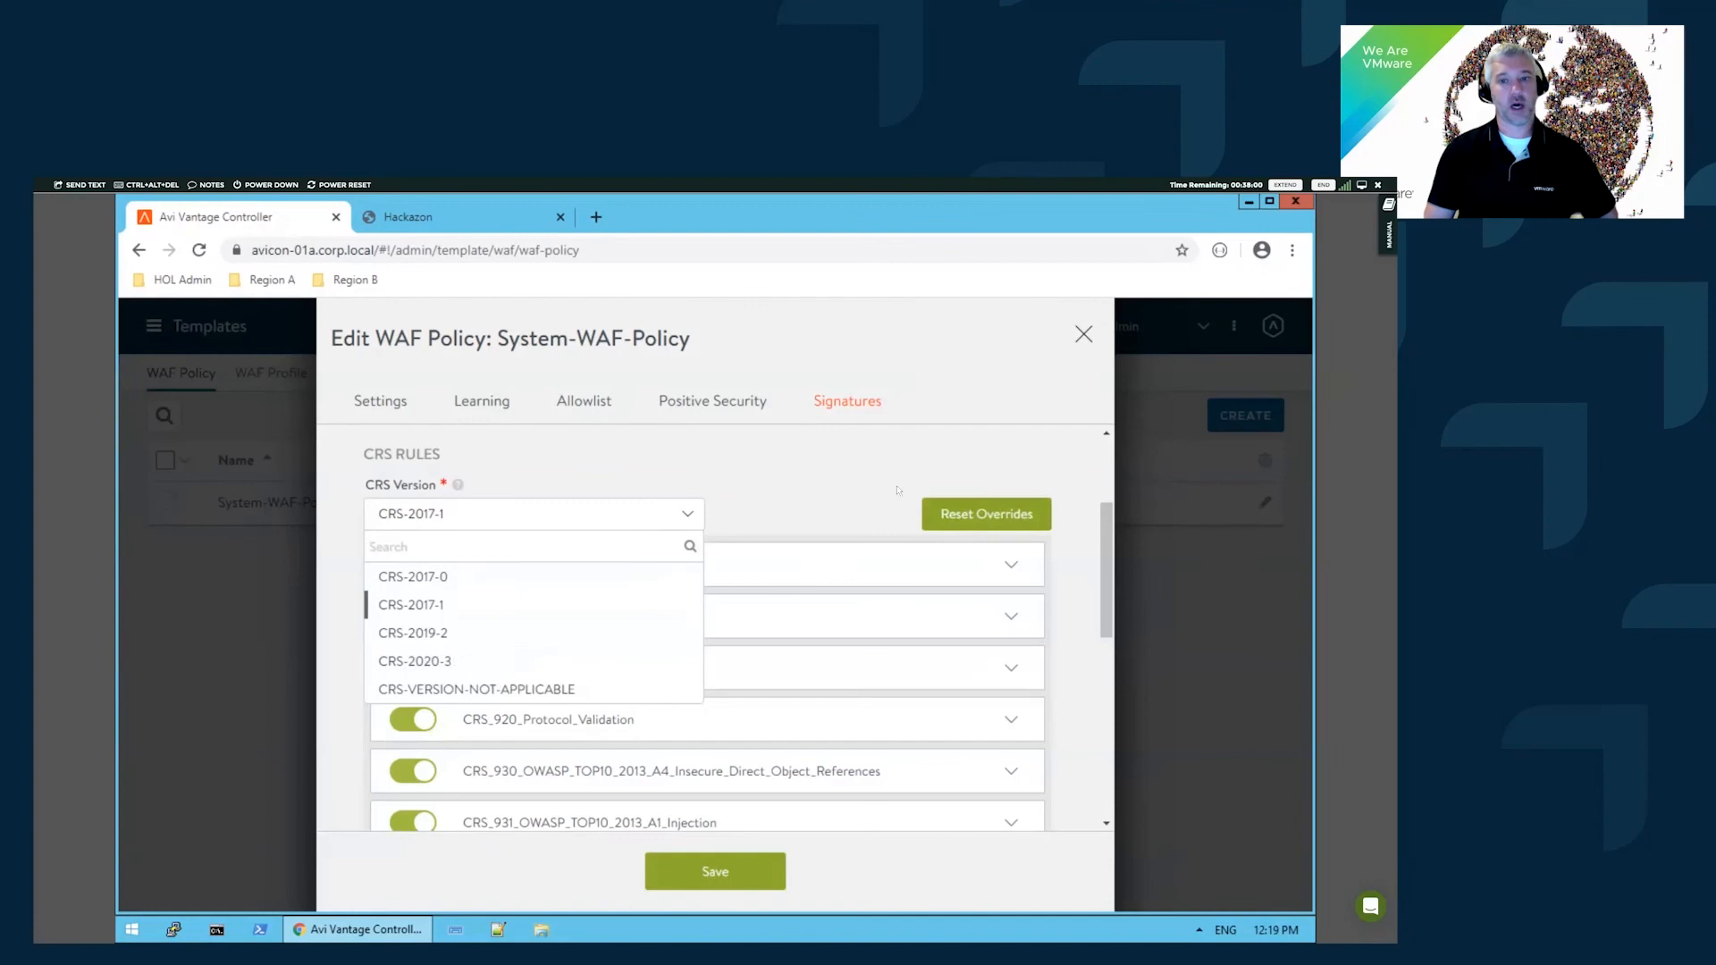
- Discard the WAF policy edits and open demo-vs-01a's analytics page under Applications
left_click(1083, 334)
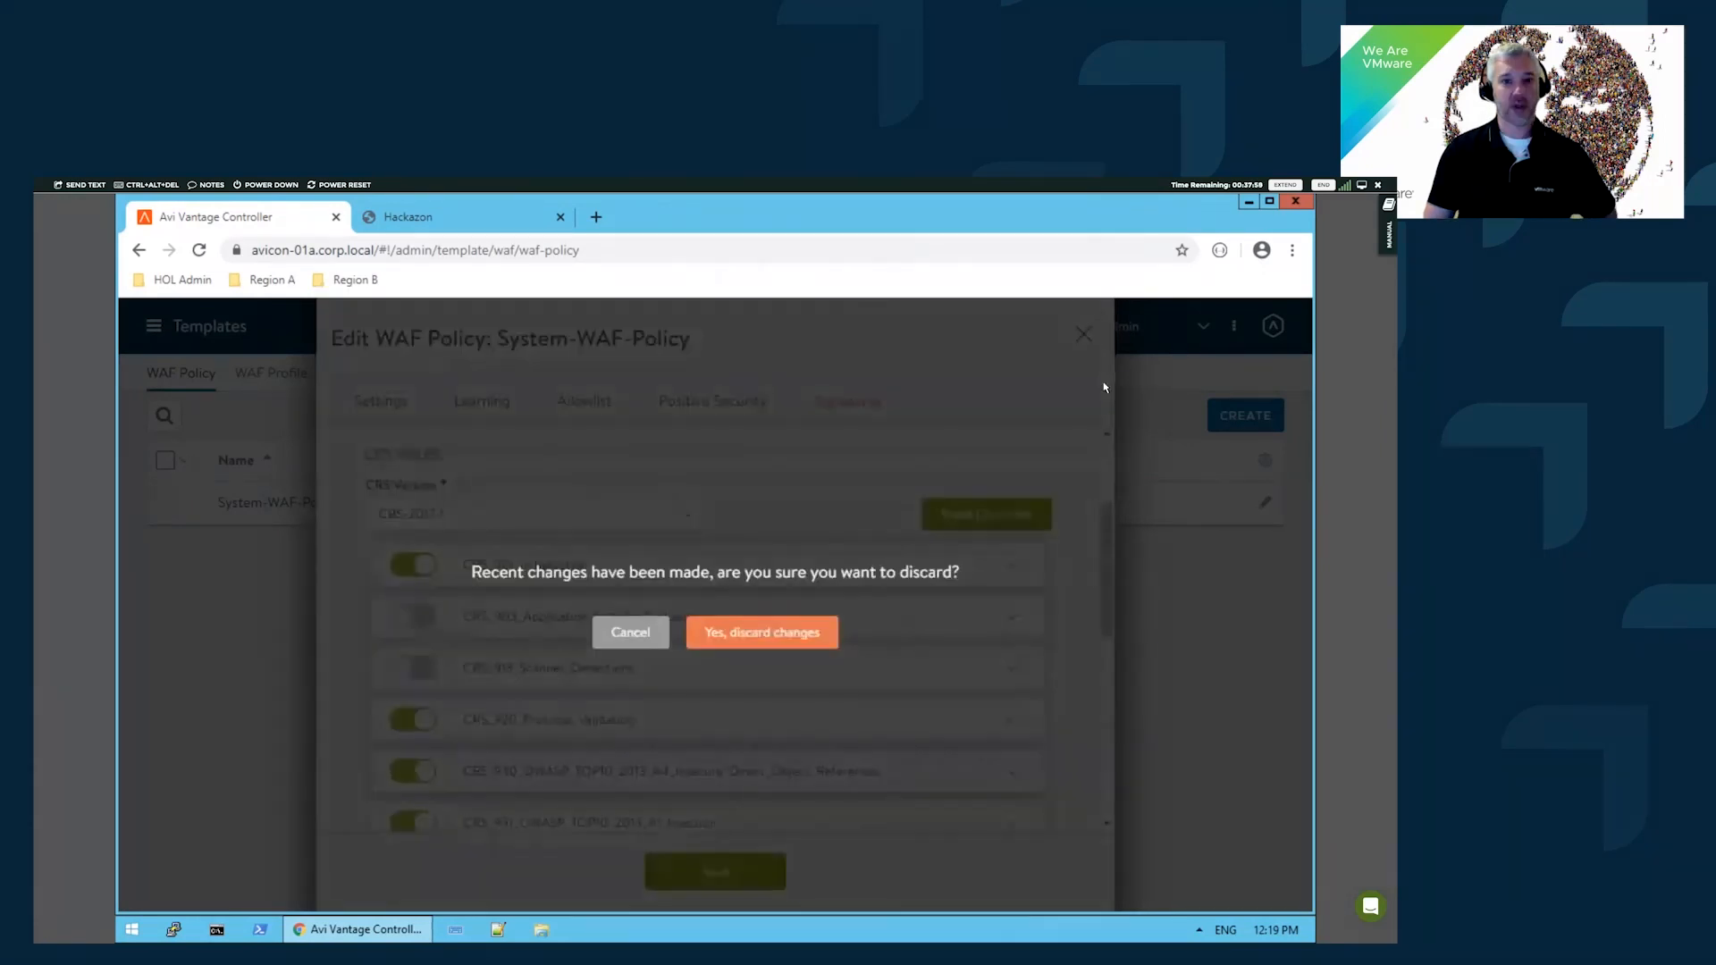
left_click(790, 635)
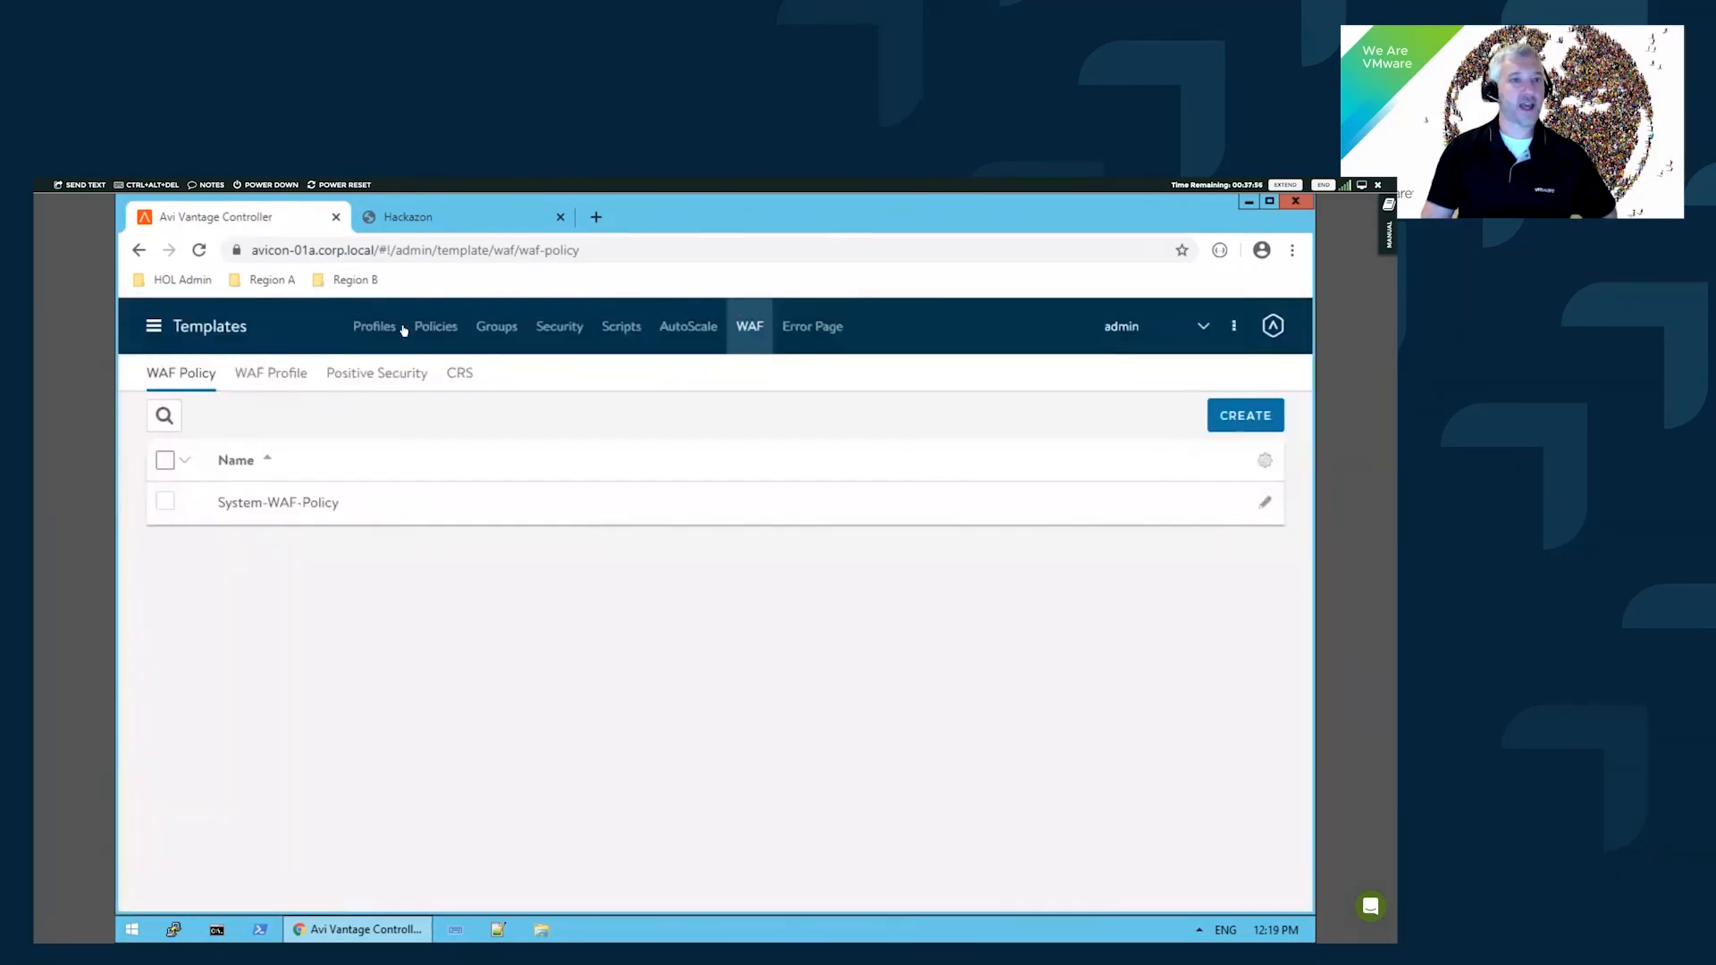
left_click(207, 334)
left_click(332, 384)
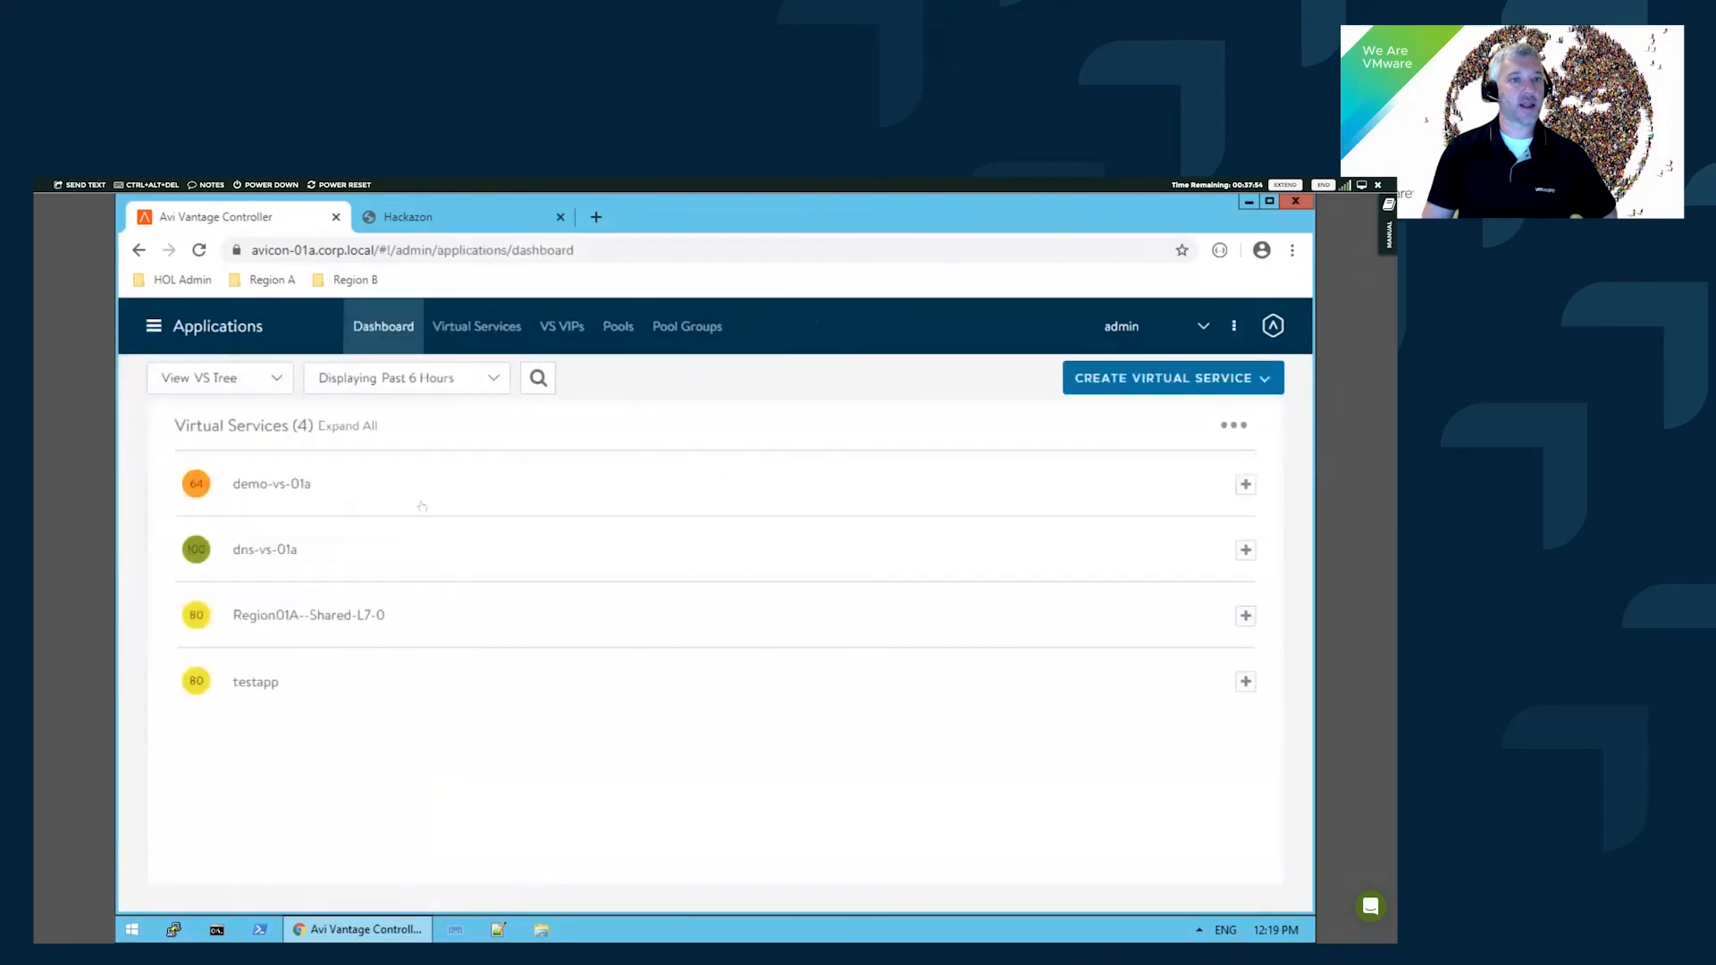
left_click(279, 484)
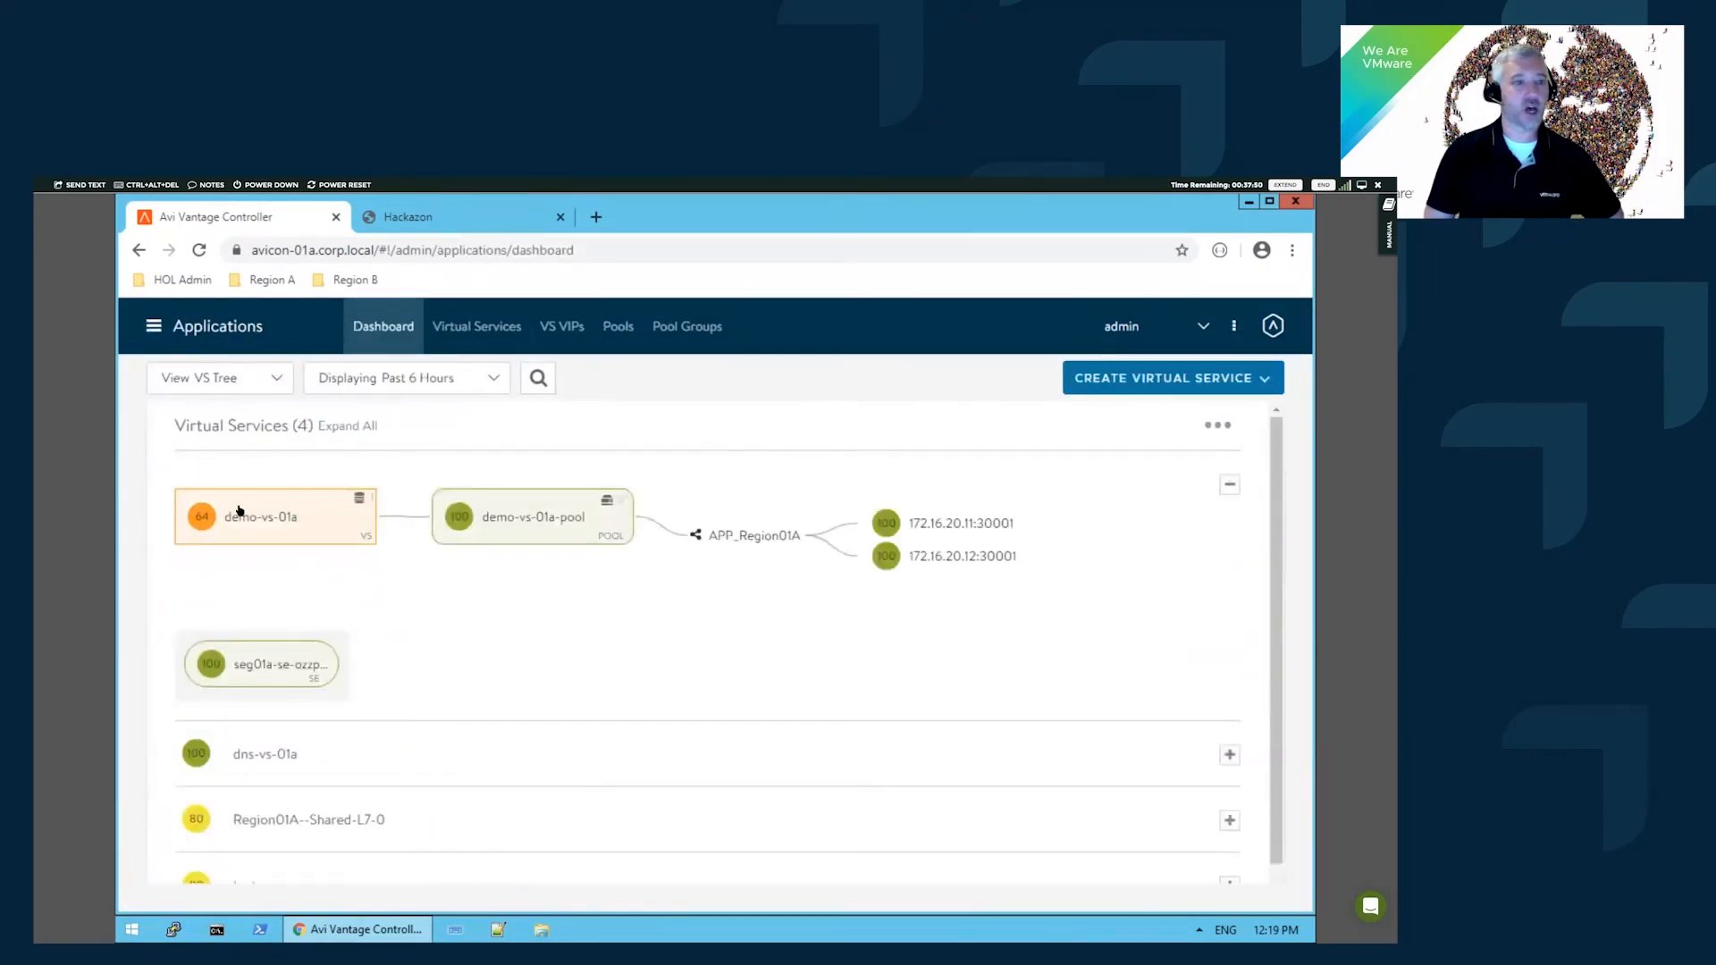
left_click(268, 519)
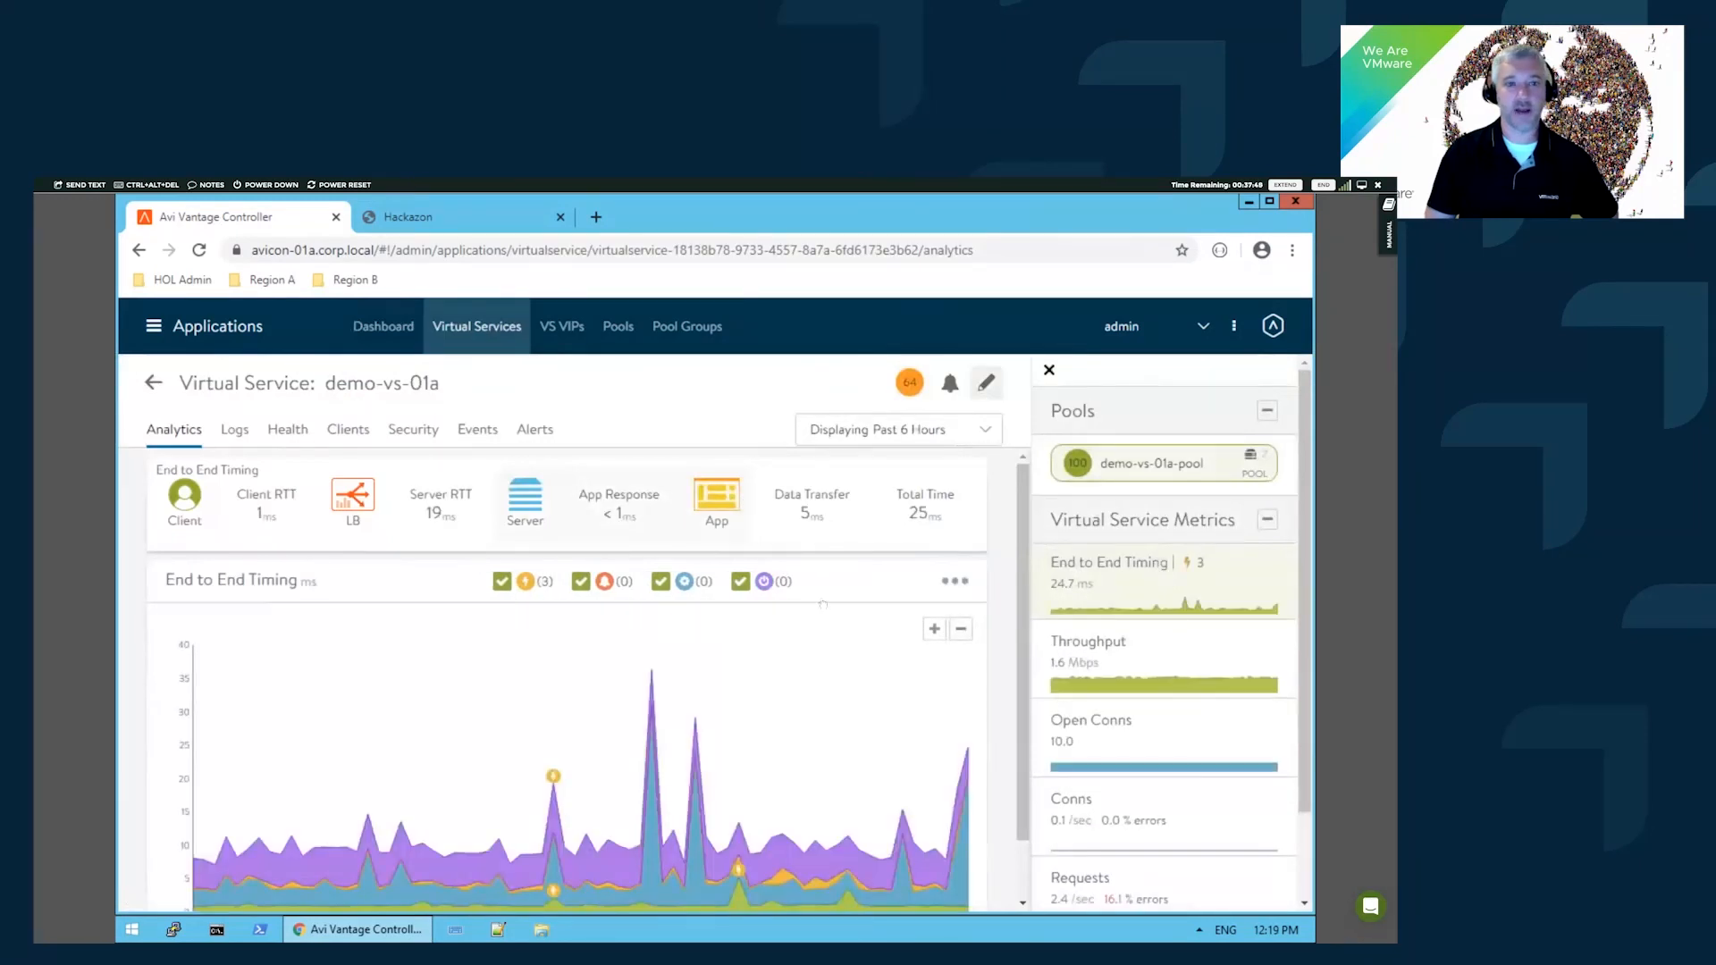
- Attach System-WAF-Policy to demo-vs-01a and save the virtual service
left_click(986, 383)
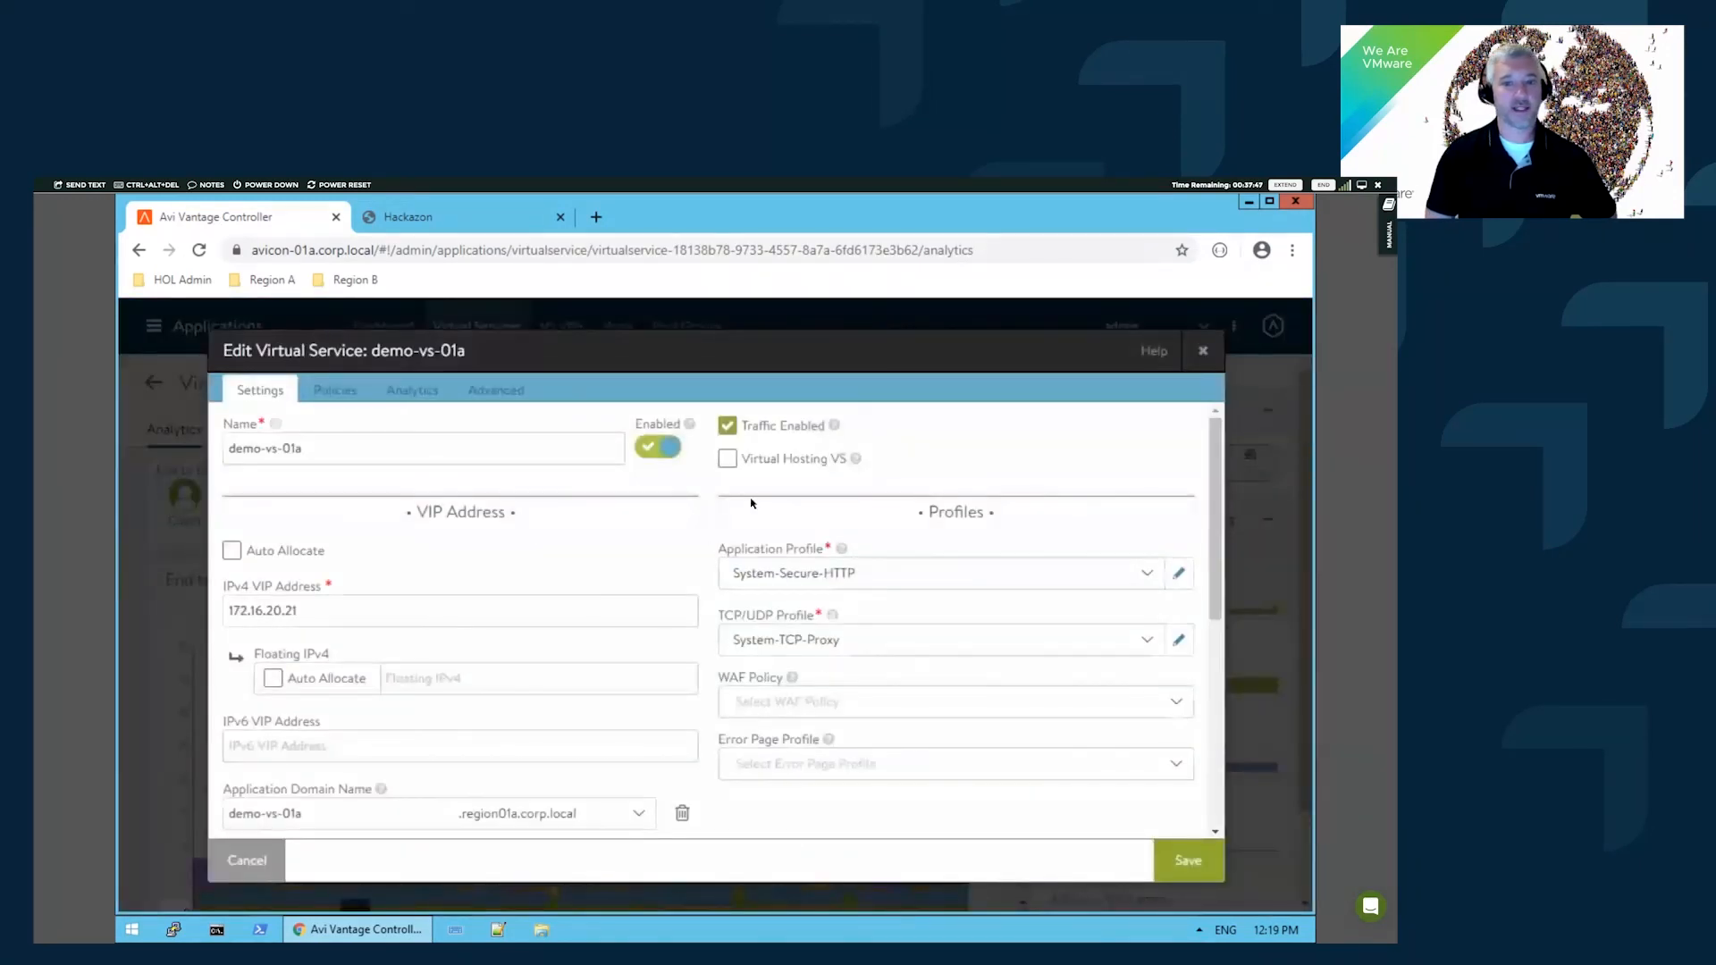
left_click(782, 706)
left_click(794, 638)
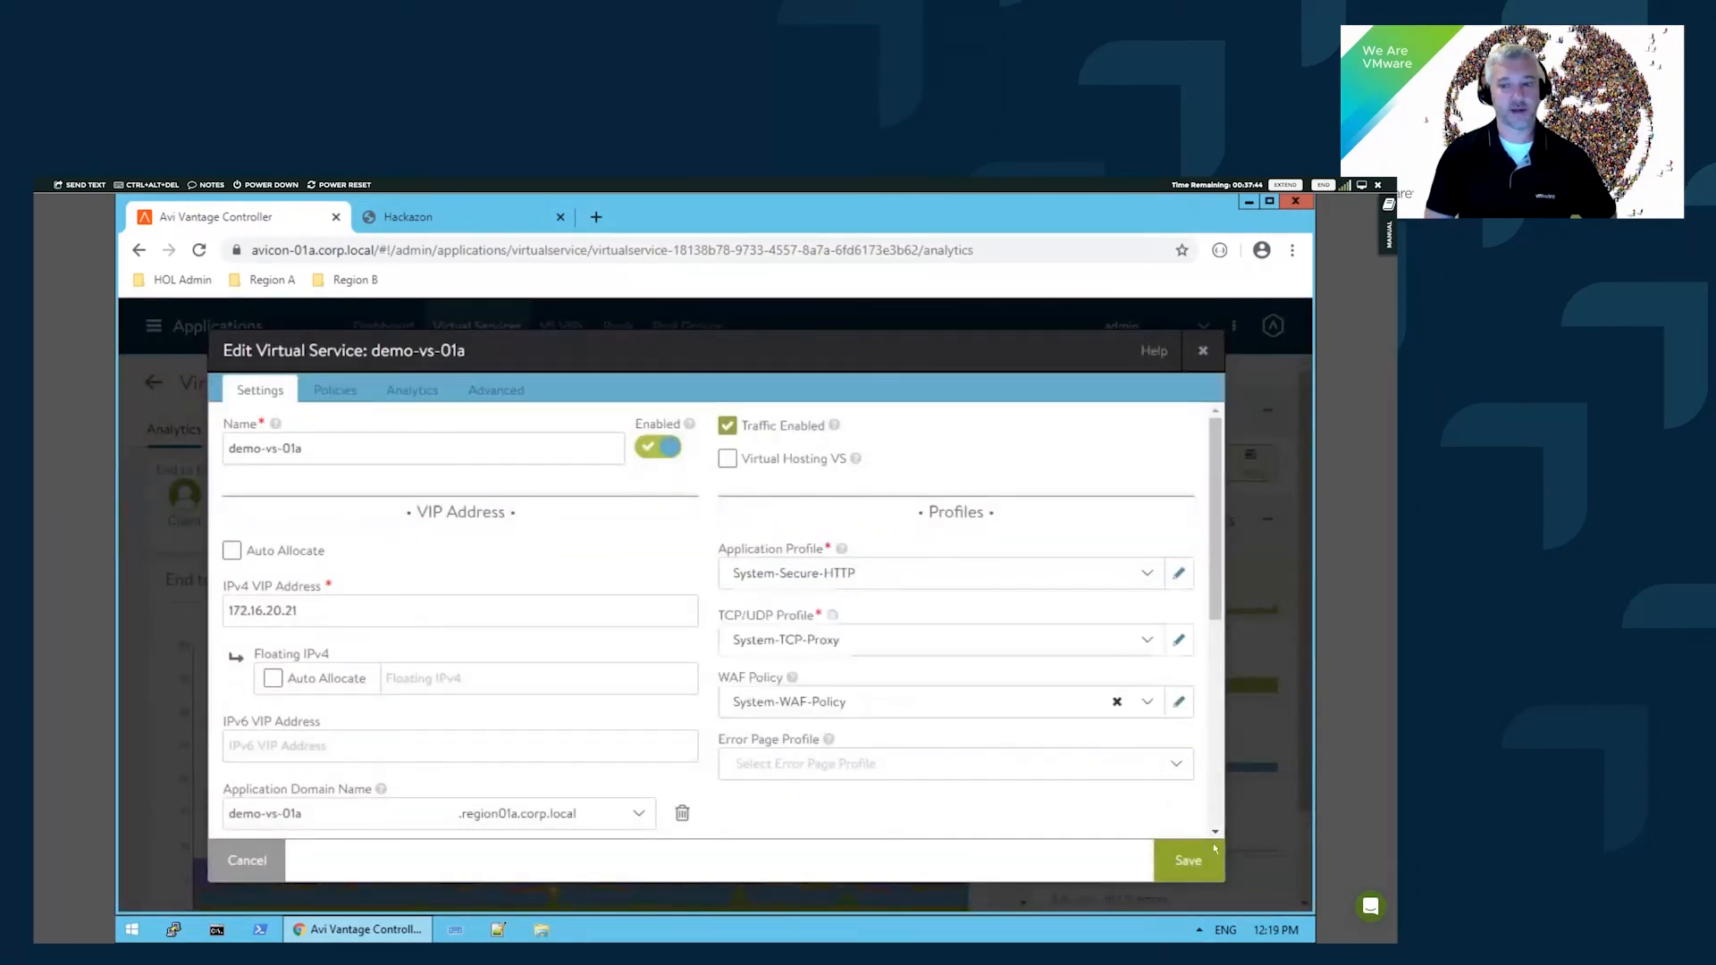
left_click(1177, 877)
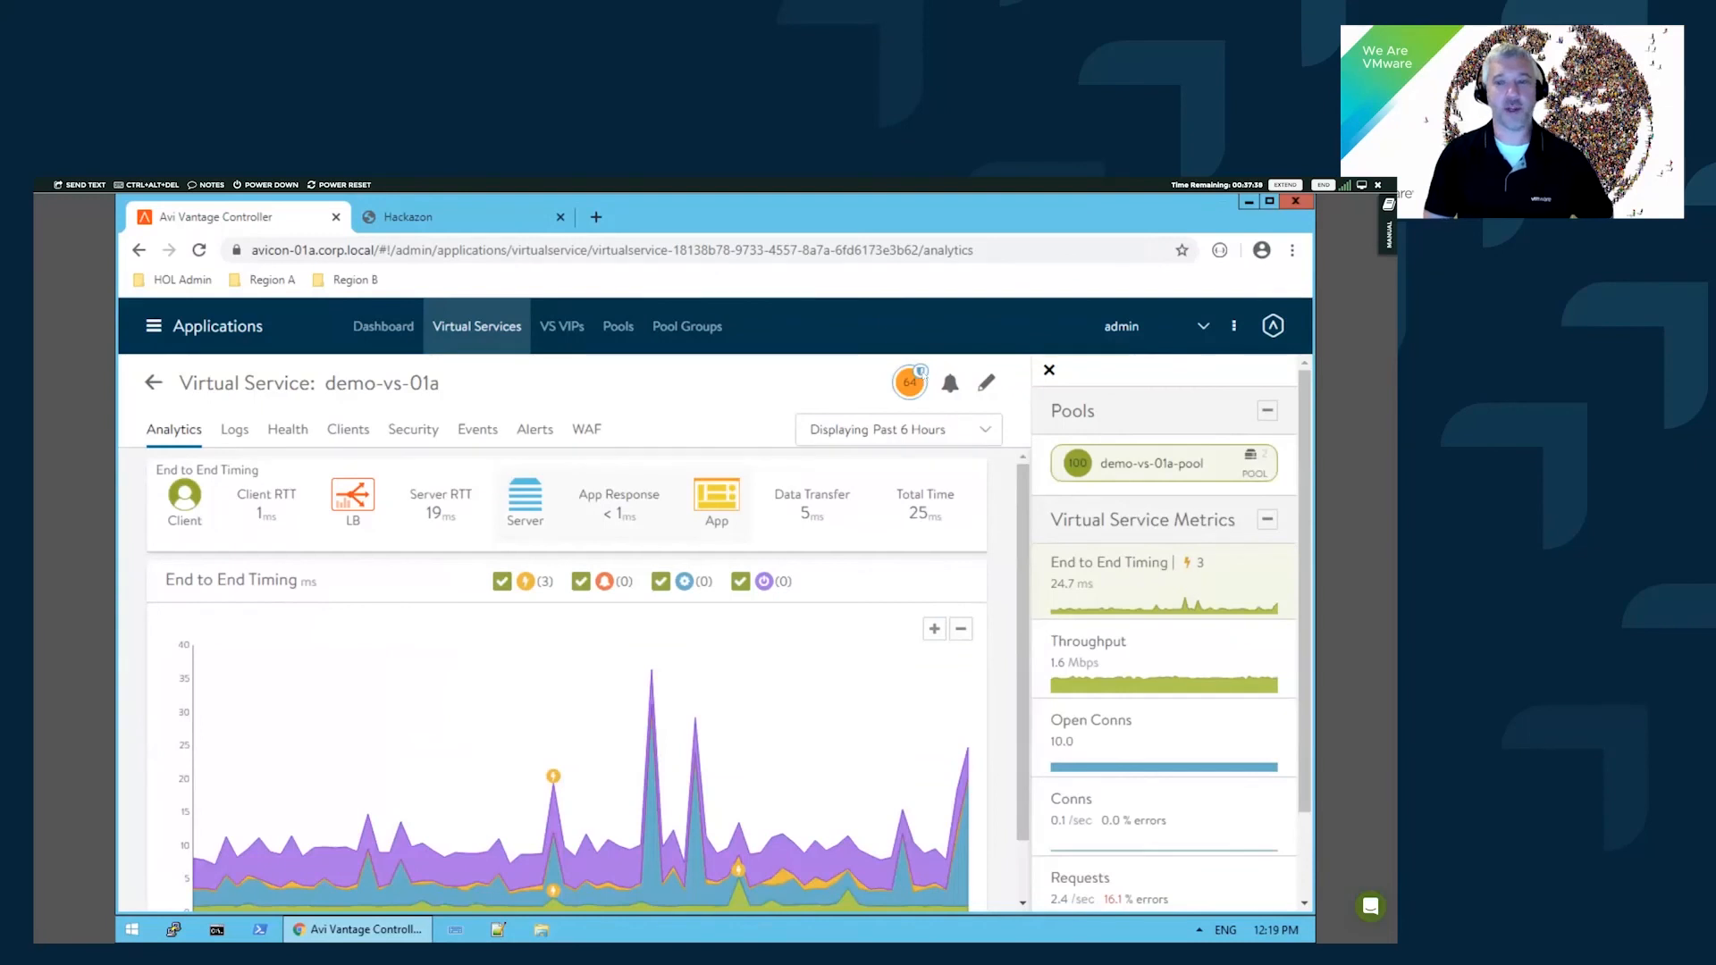
- Check demo-vs-01a's health score and logs including non-significant ones, then open Swagger API docs
left_click(920, 374)
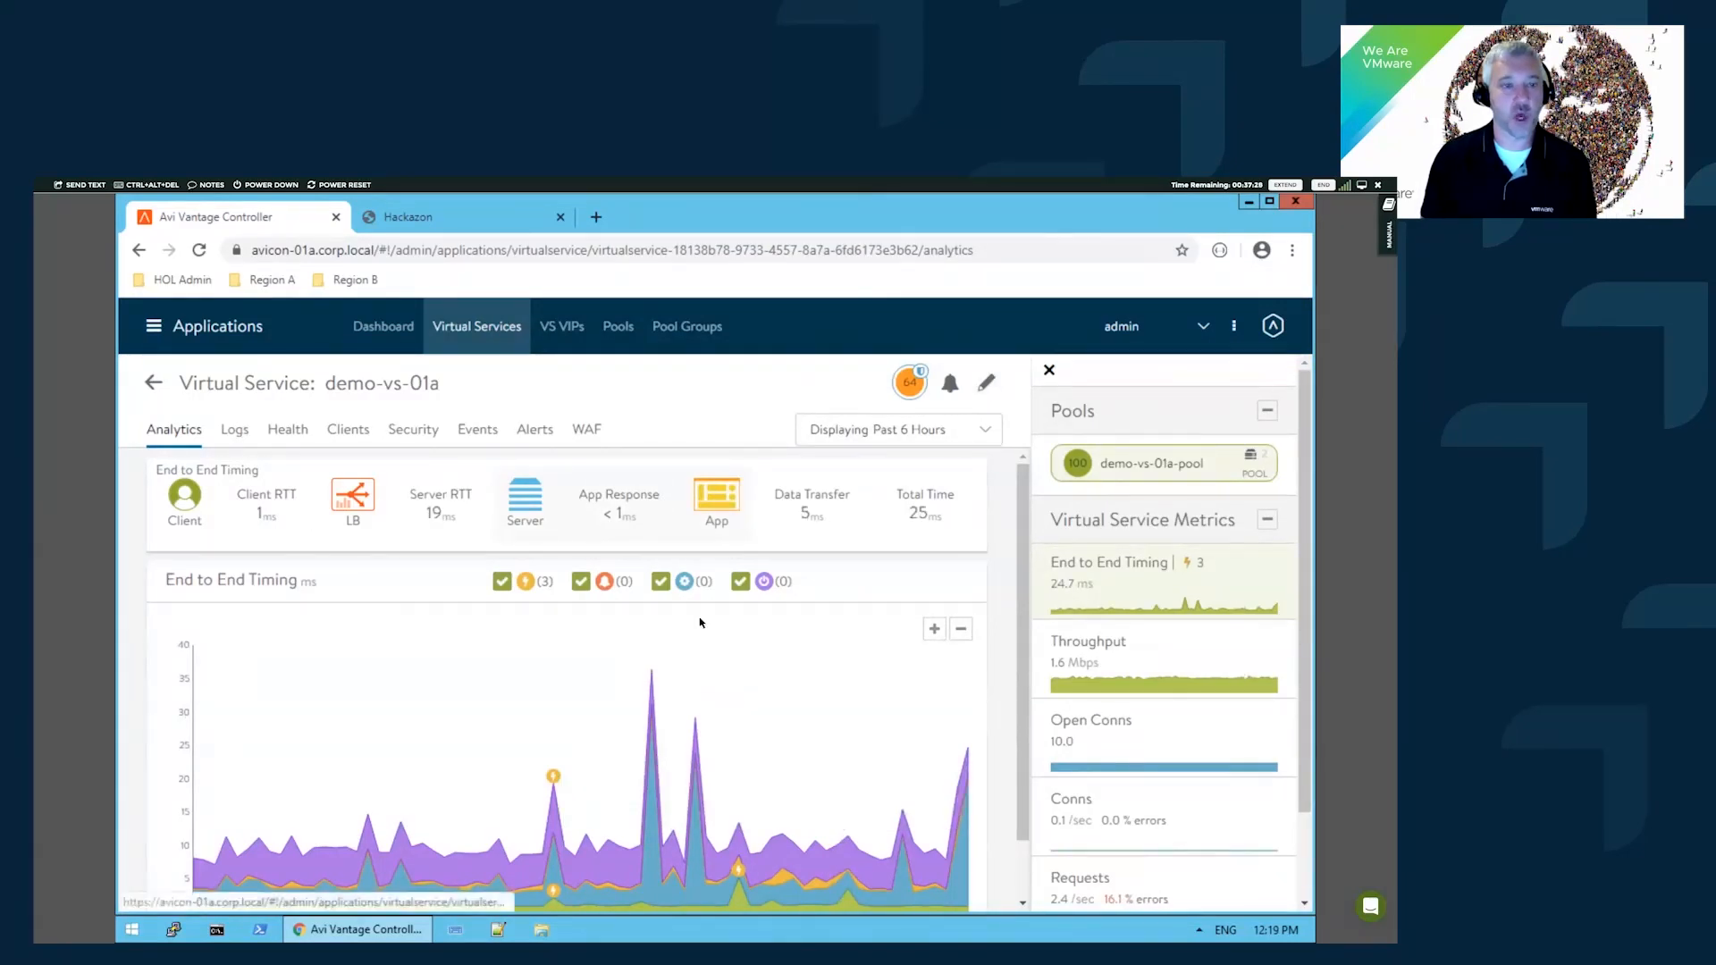
left_click(229, 432)
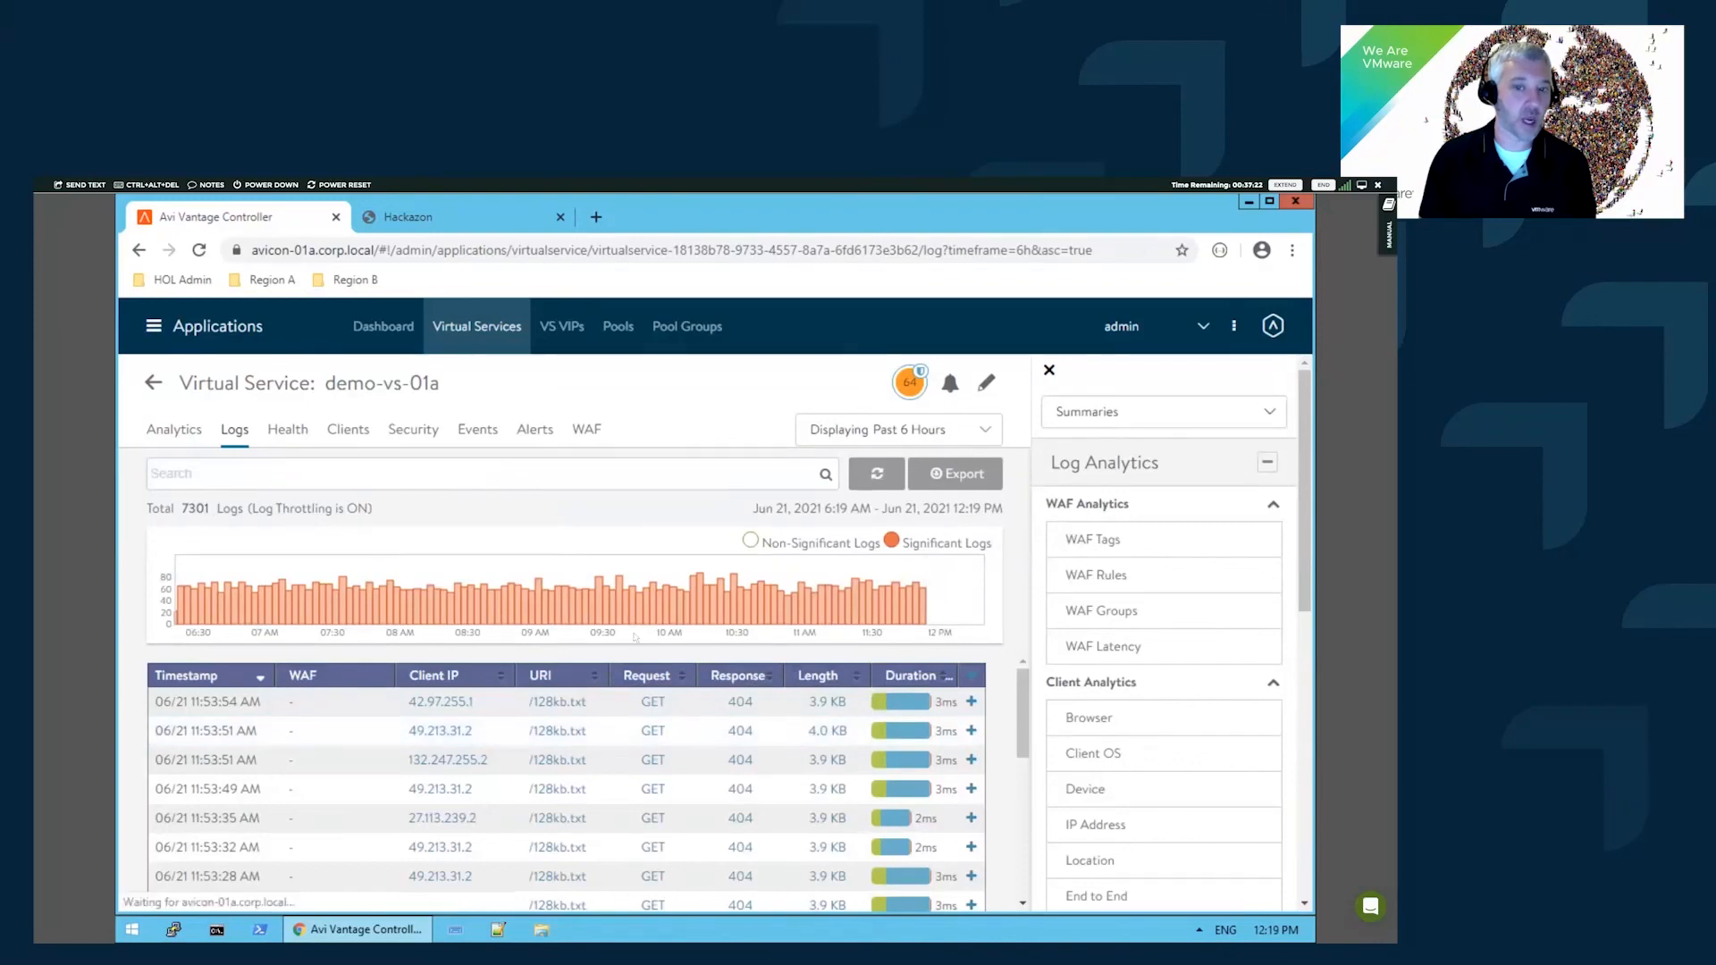
left_click(754, 543)
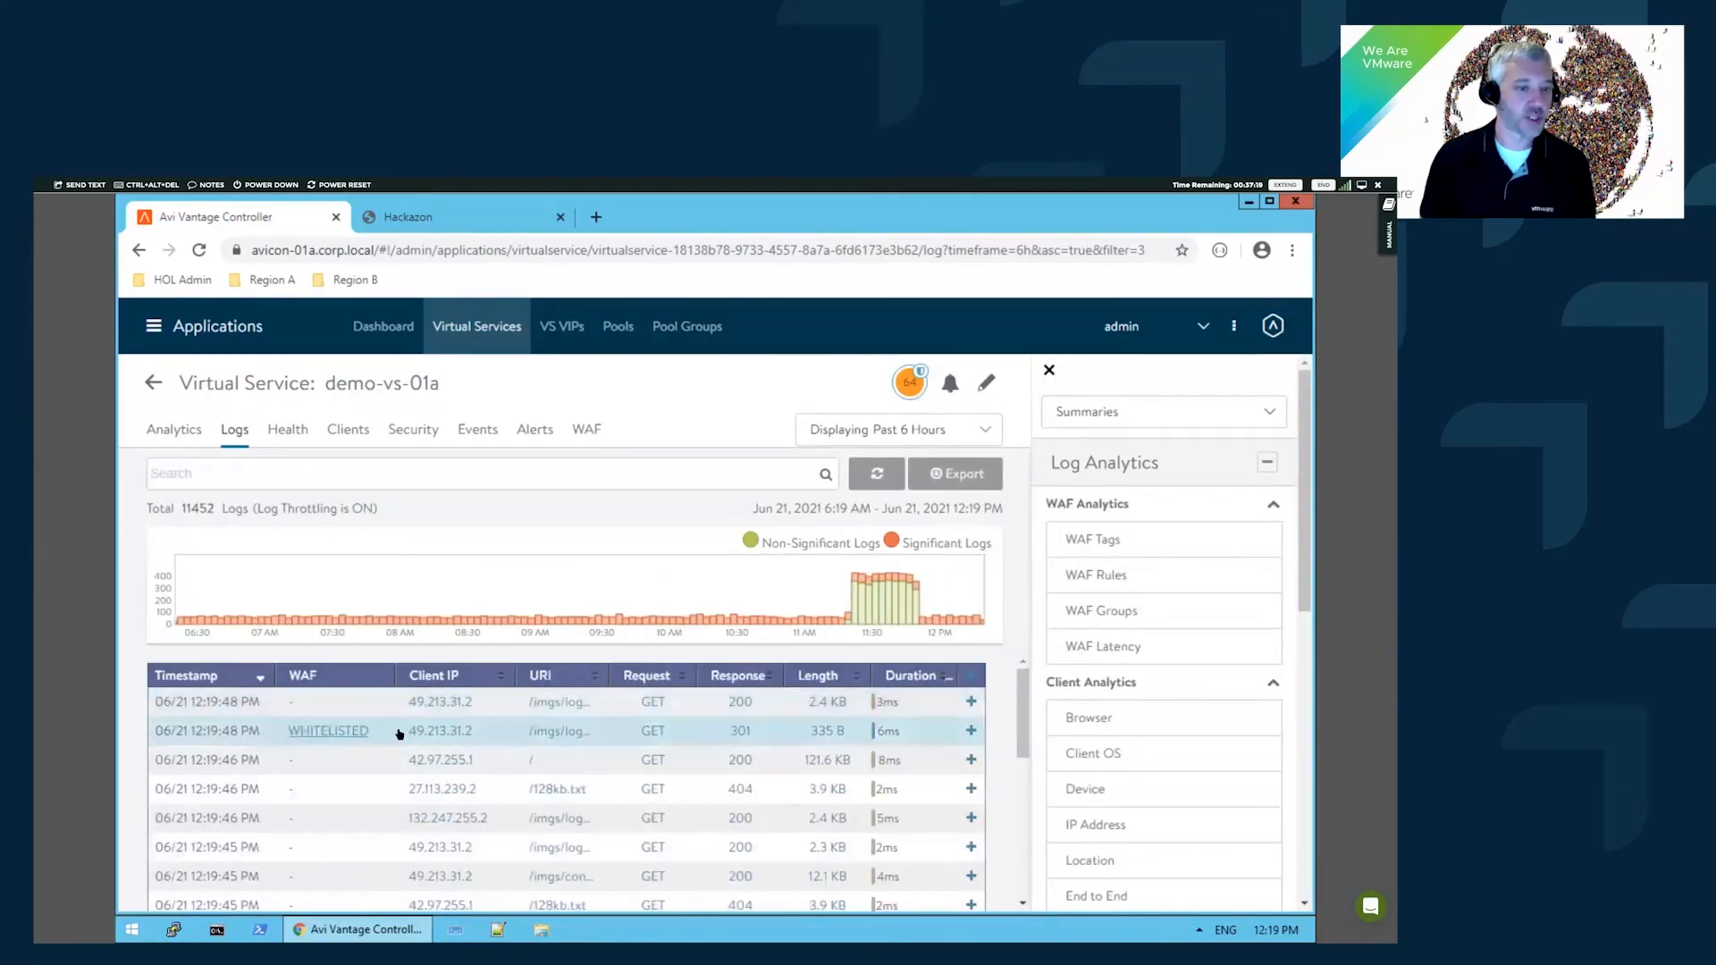
scroll(330, 724, "down", 1)
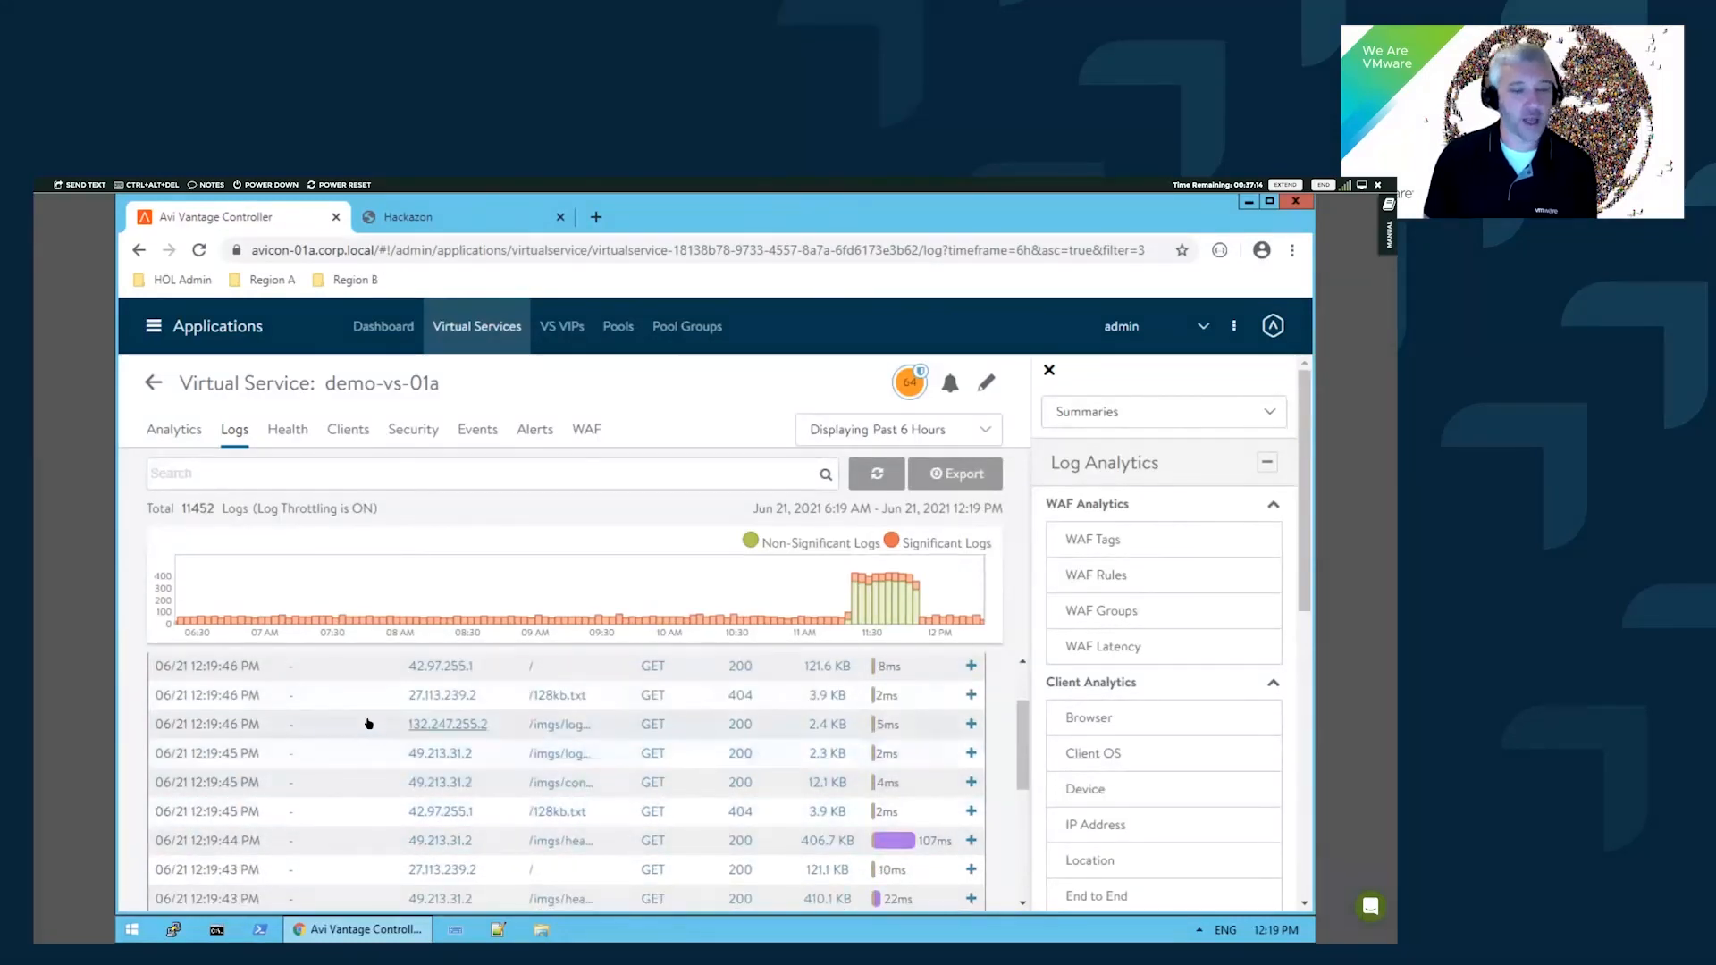
scroll(367, 716, "up", 1)
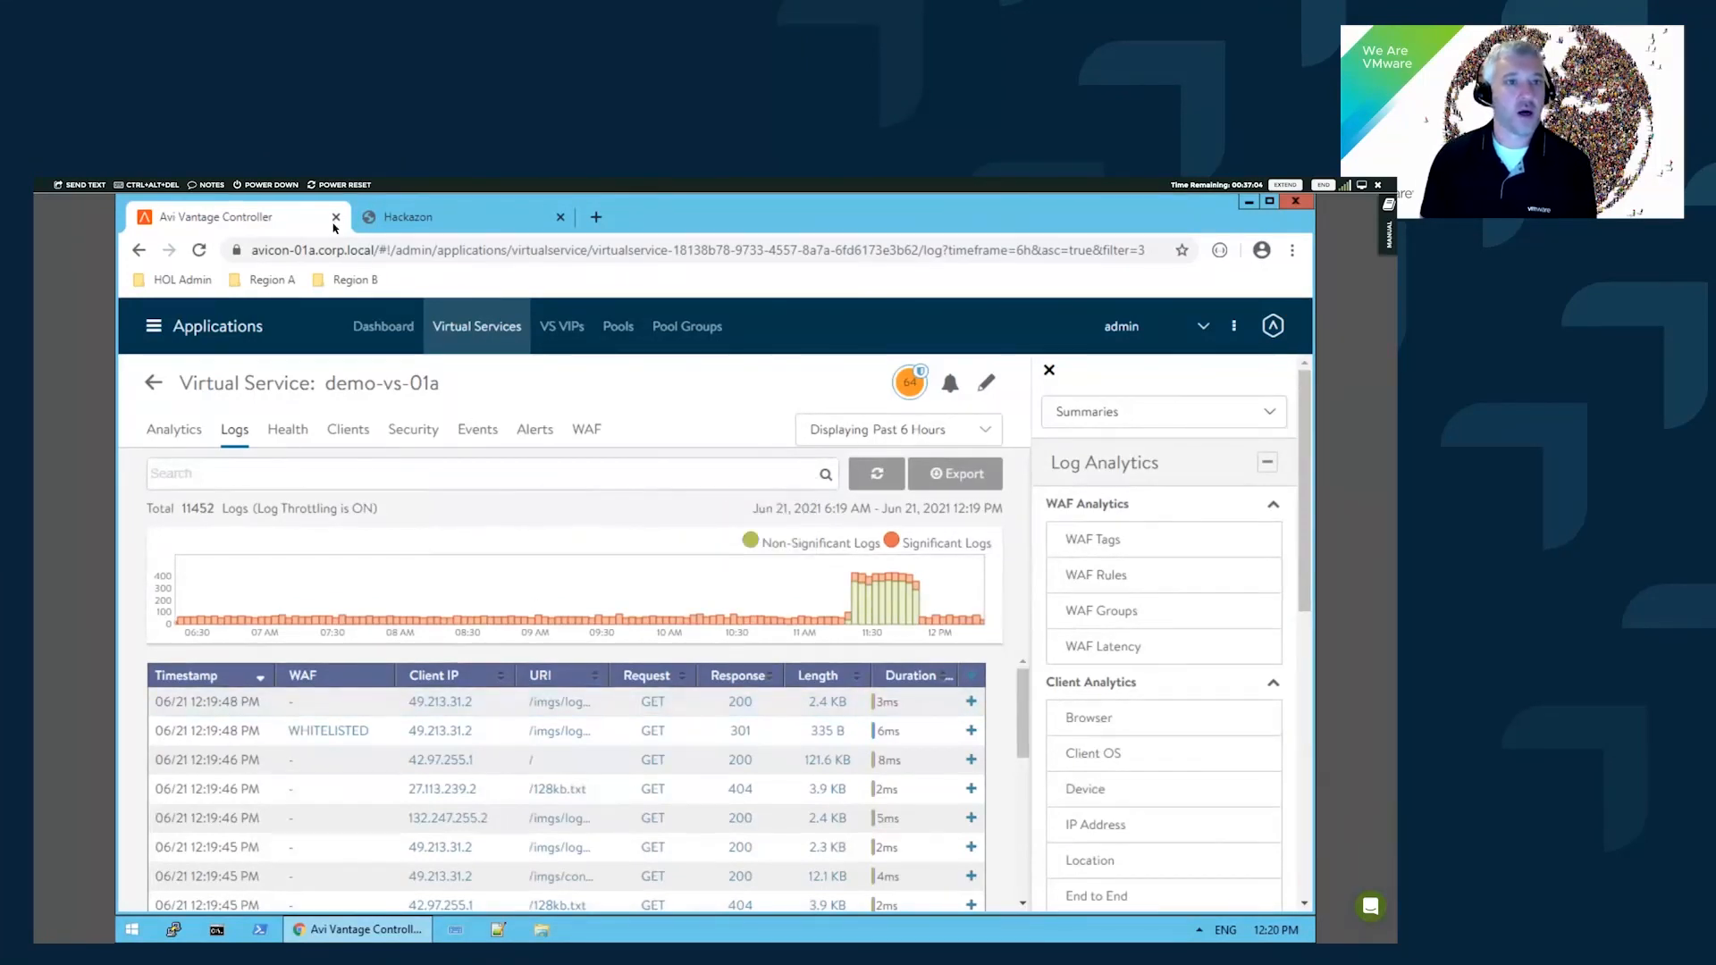
left_click(1234, 327)
left_click(1218, 456)
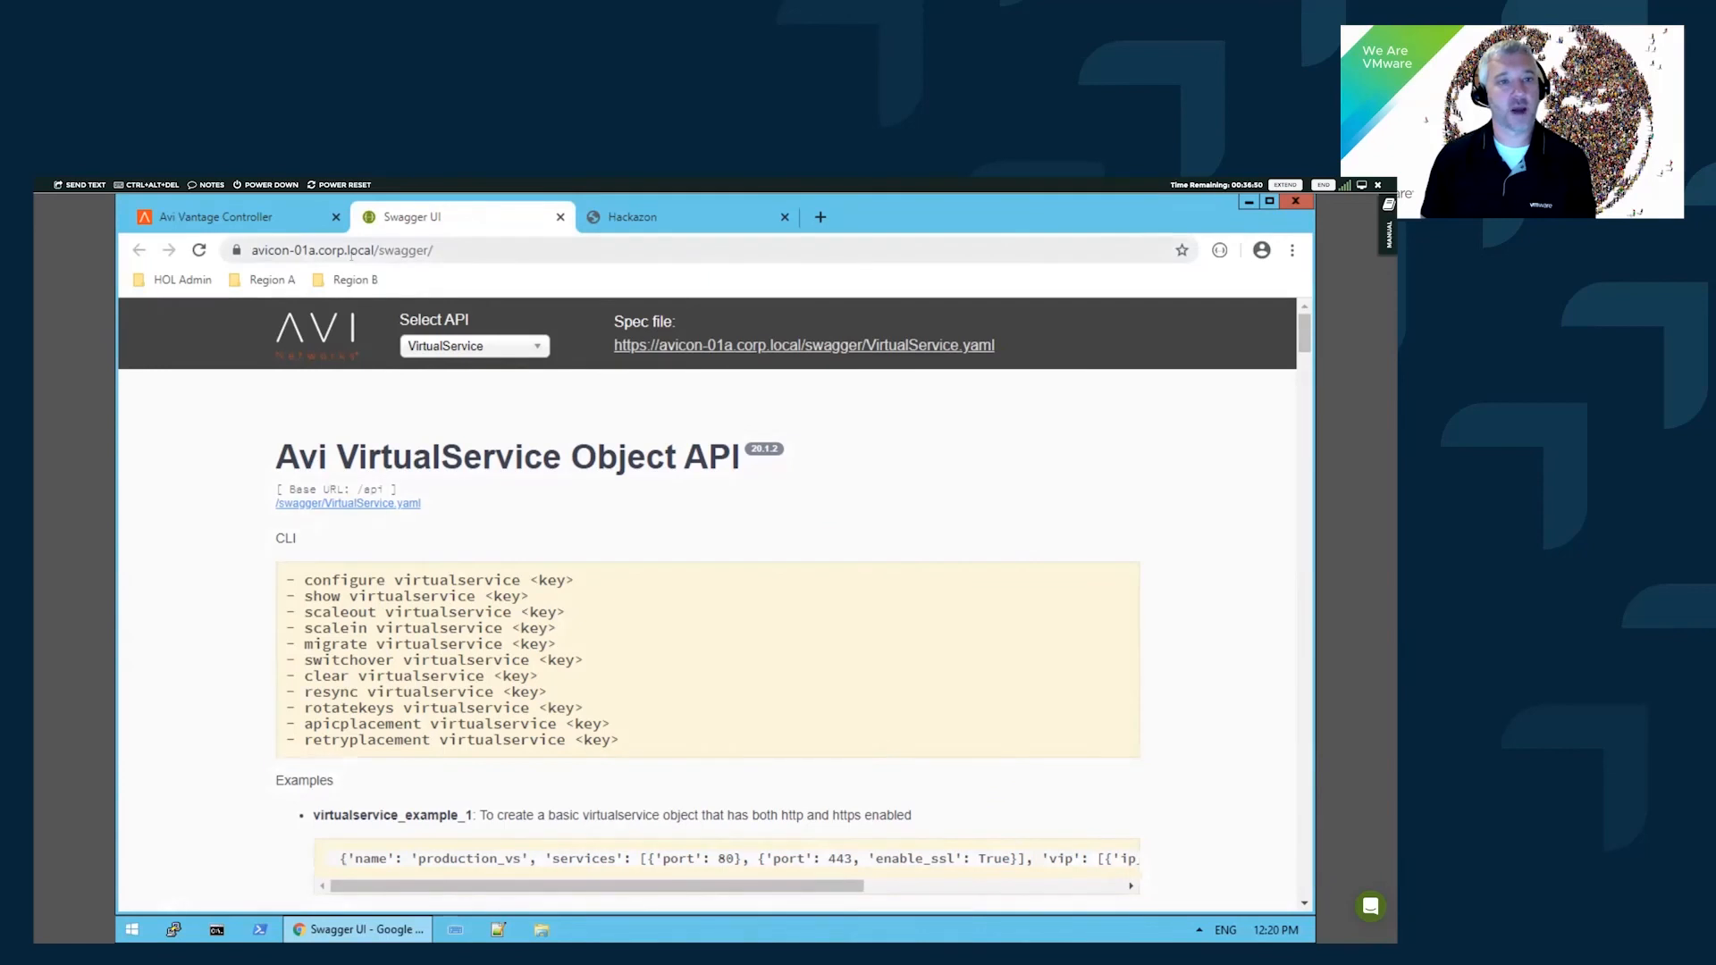
- Keep VirtualService as the selected API in Swagger UI
left_click(488, 353)
scroll(474, 501, "up", 1)
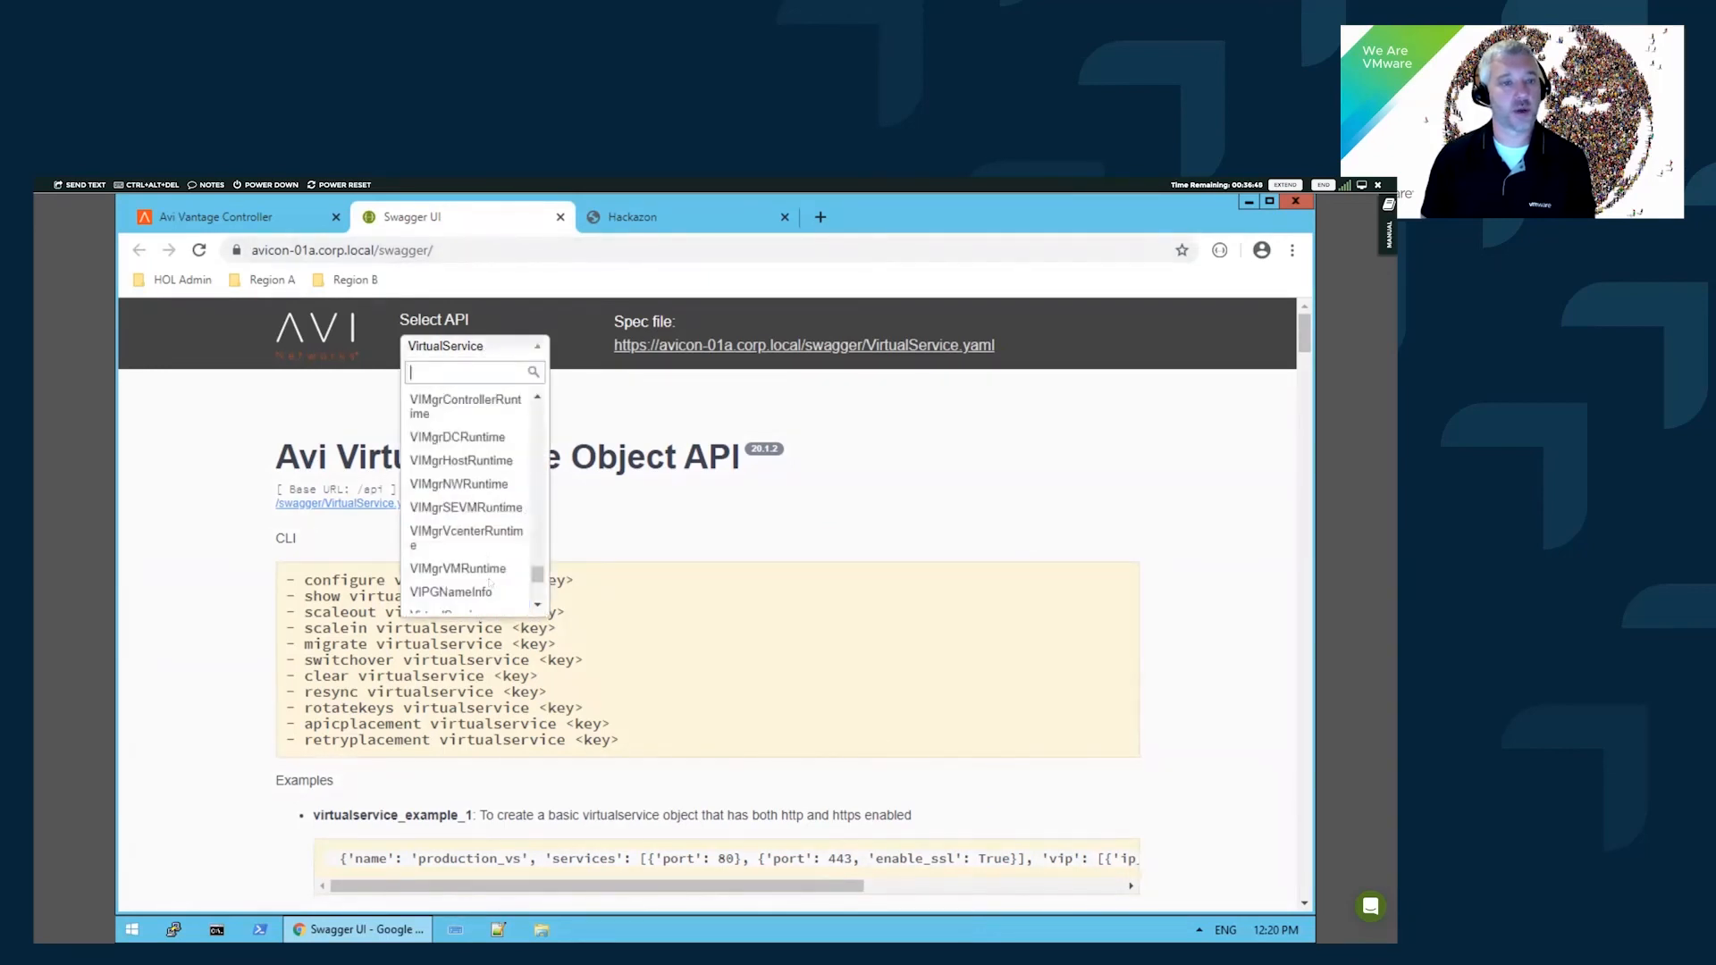
scroll(487, 577, "down", 1)
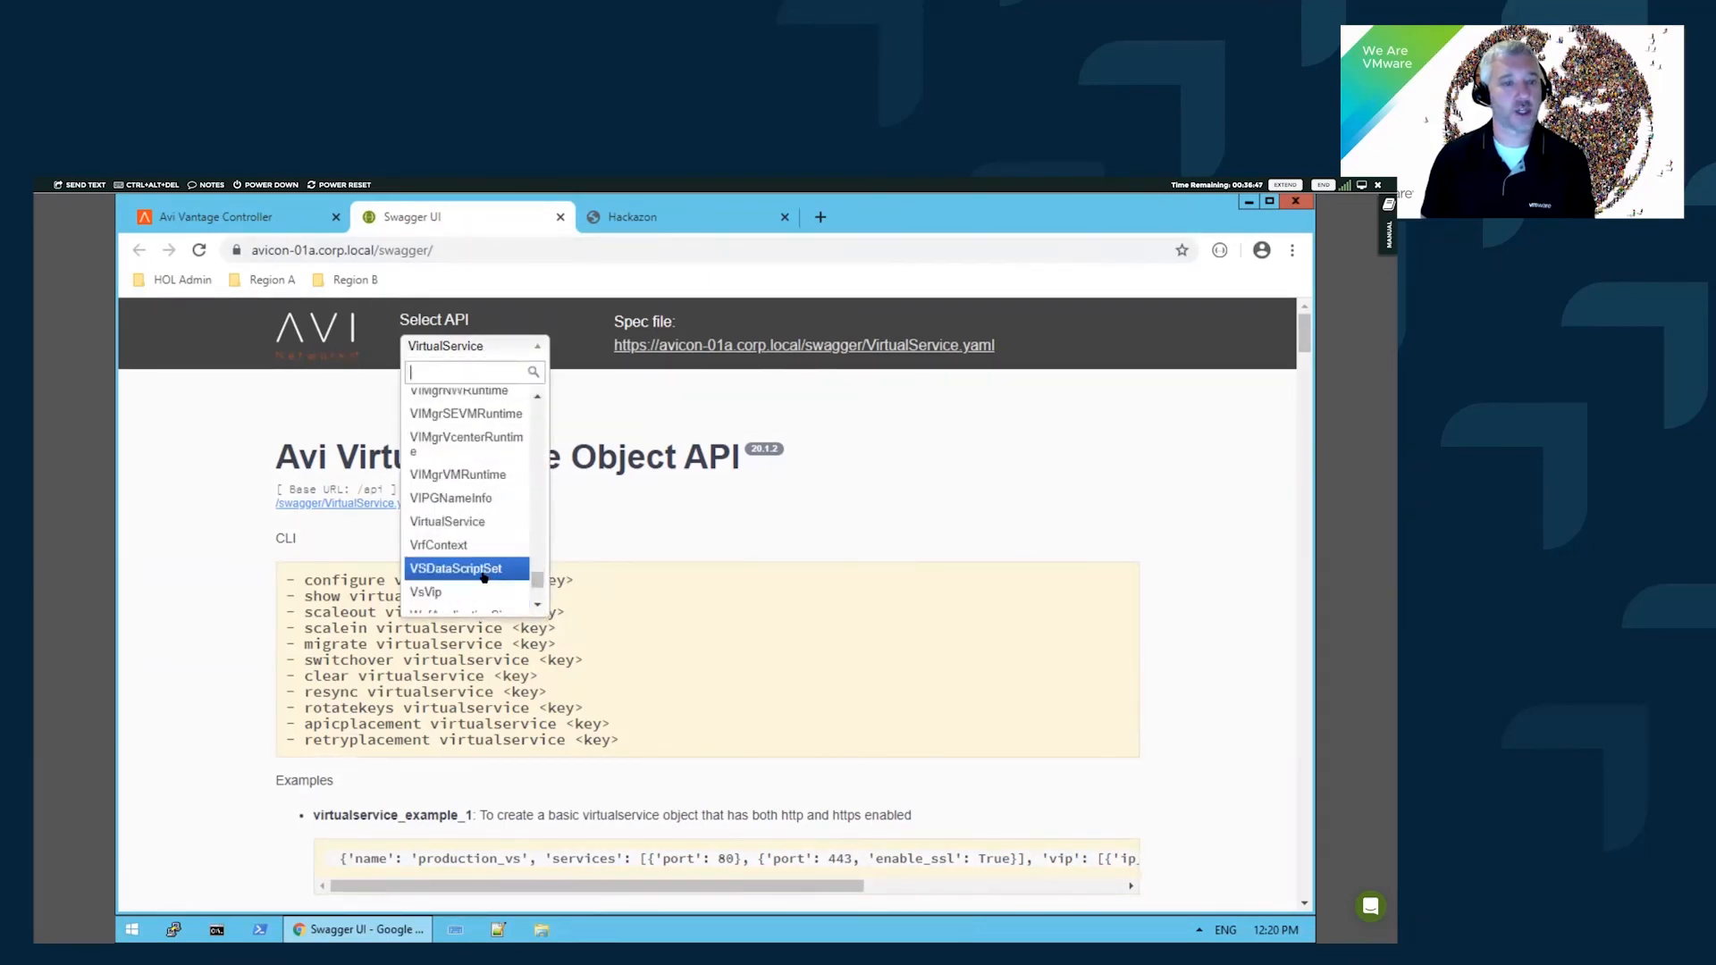
left_click(506, 522)
- Expand POST /virtualservice and display its request body's VirtualService Model schema
scroll(689, 581, "down", 2)
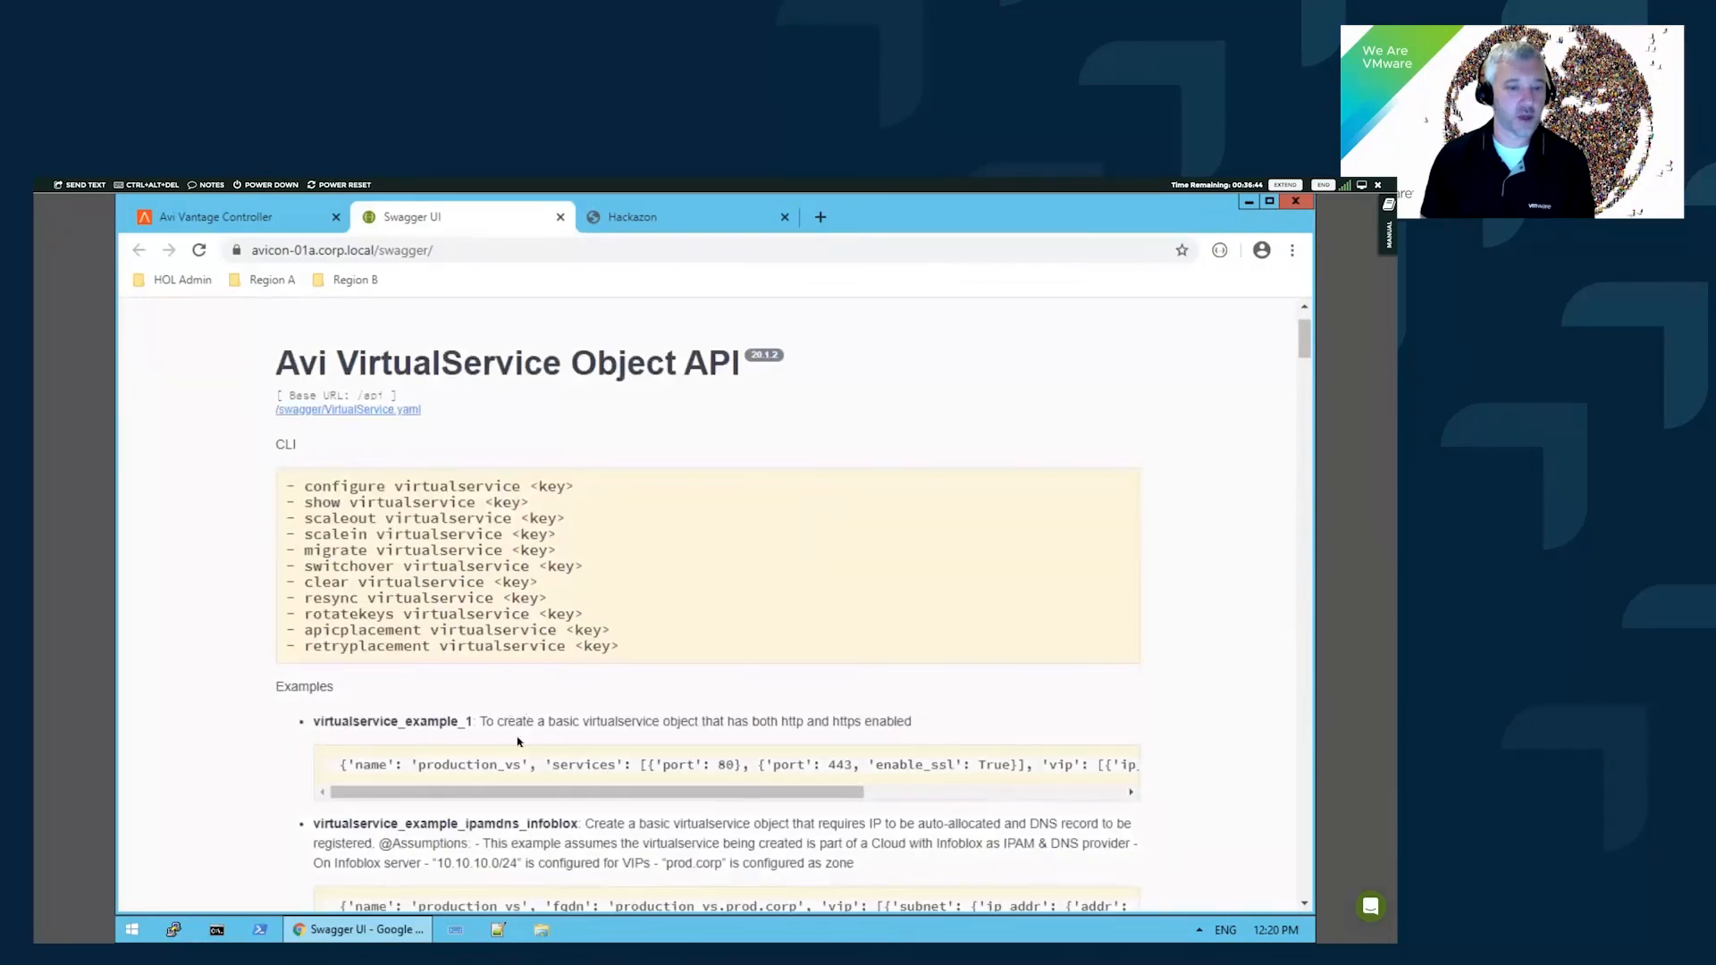
scroll(505, 768, "down", 3)
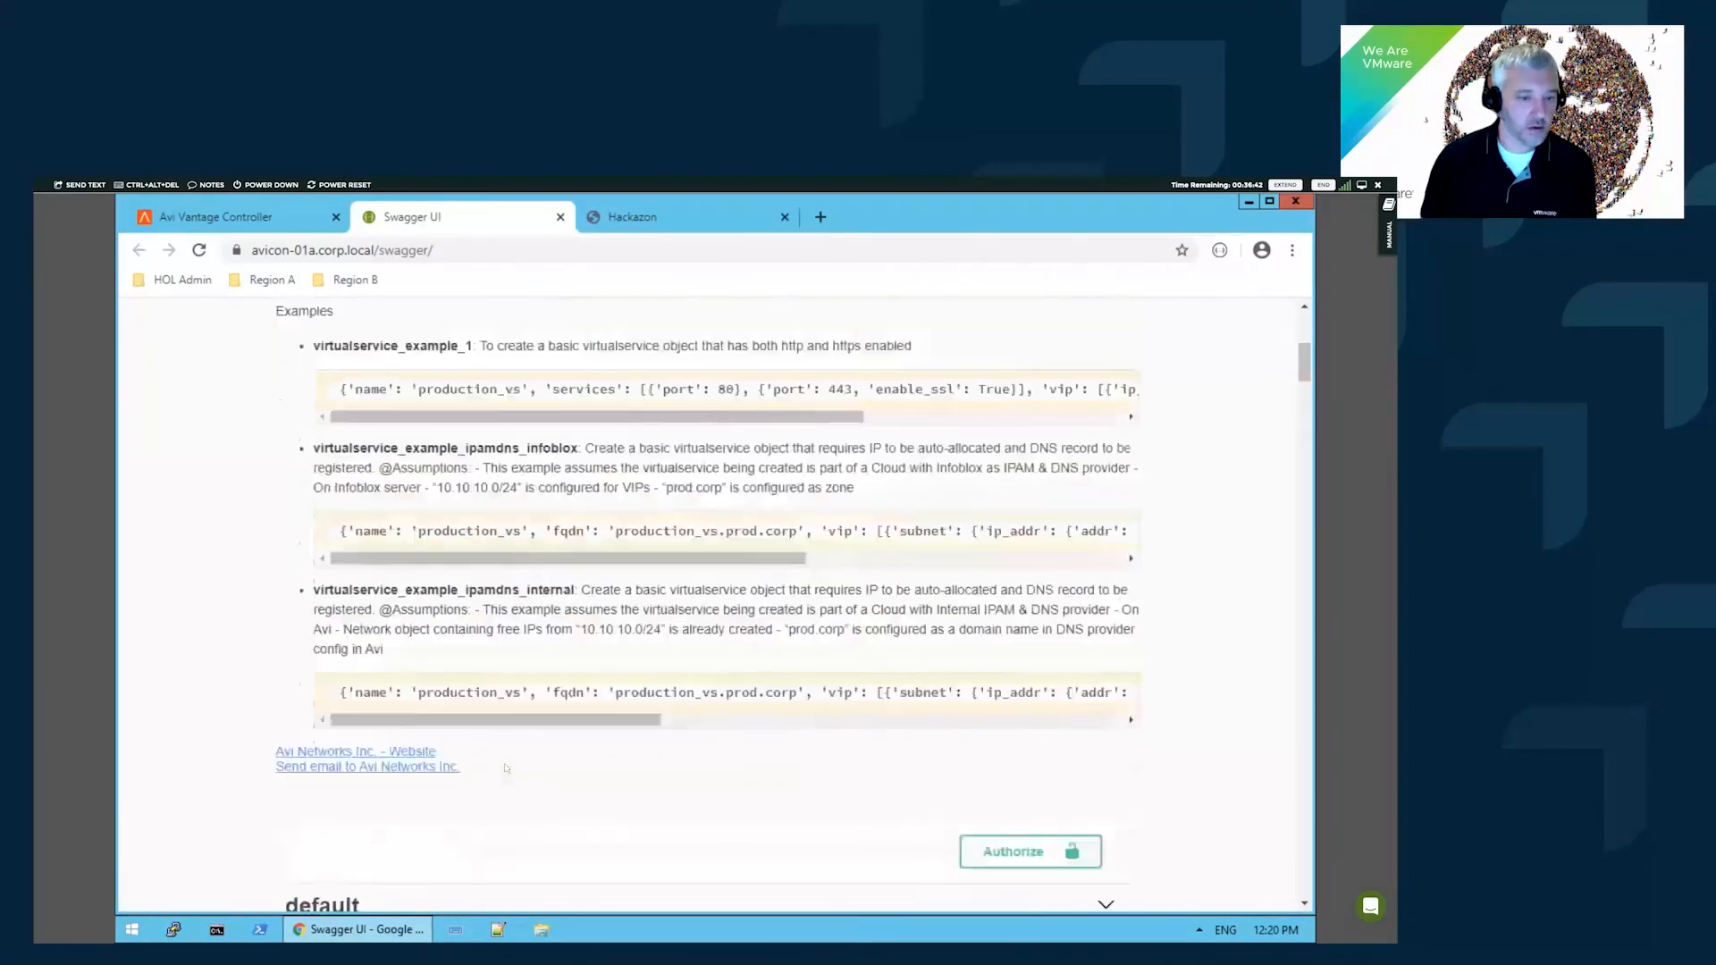
scroll(505, 769, "down", 2)
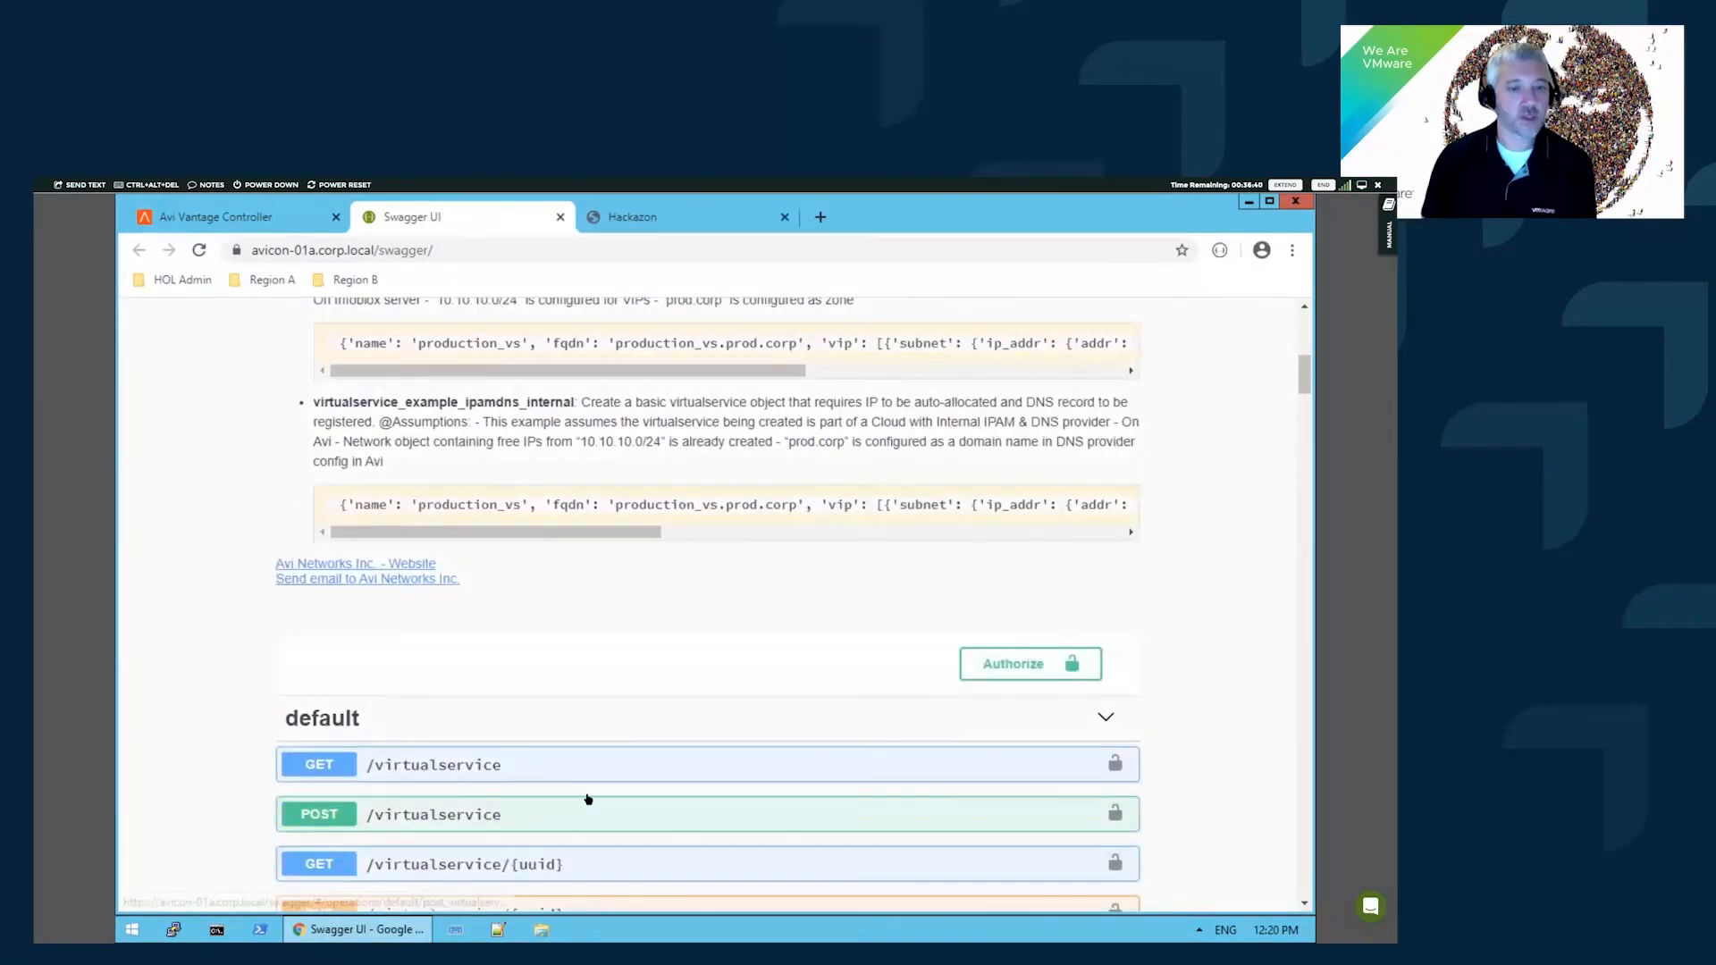
left_click(586, 809)
left_click_drag(1304, 344, 1308, 352)
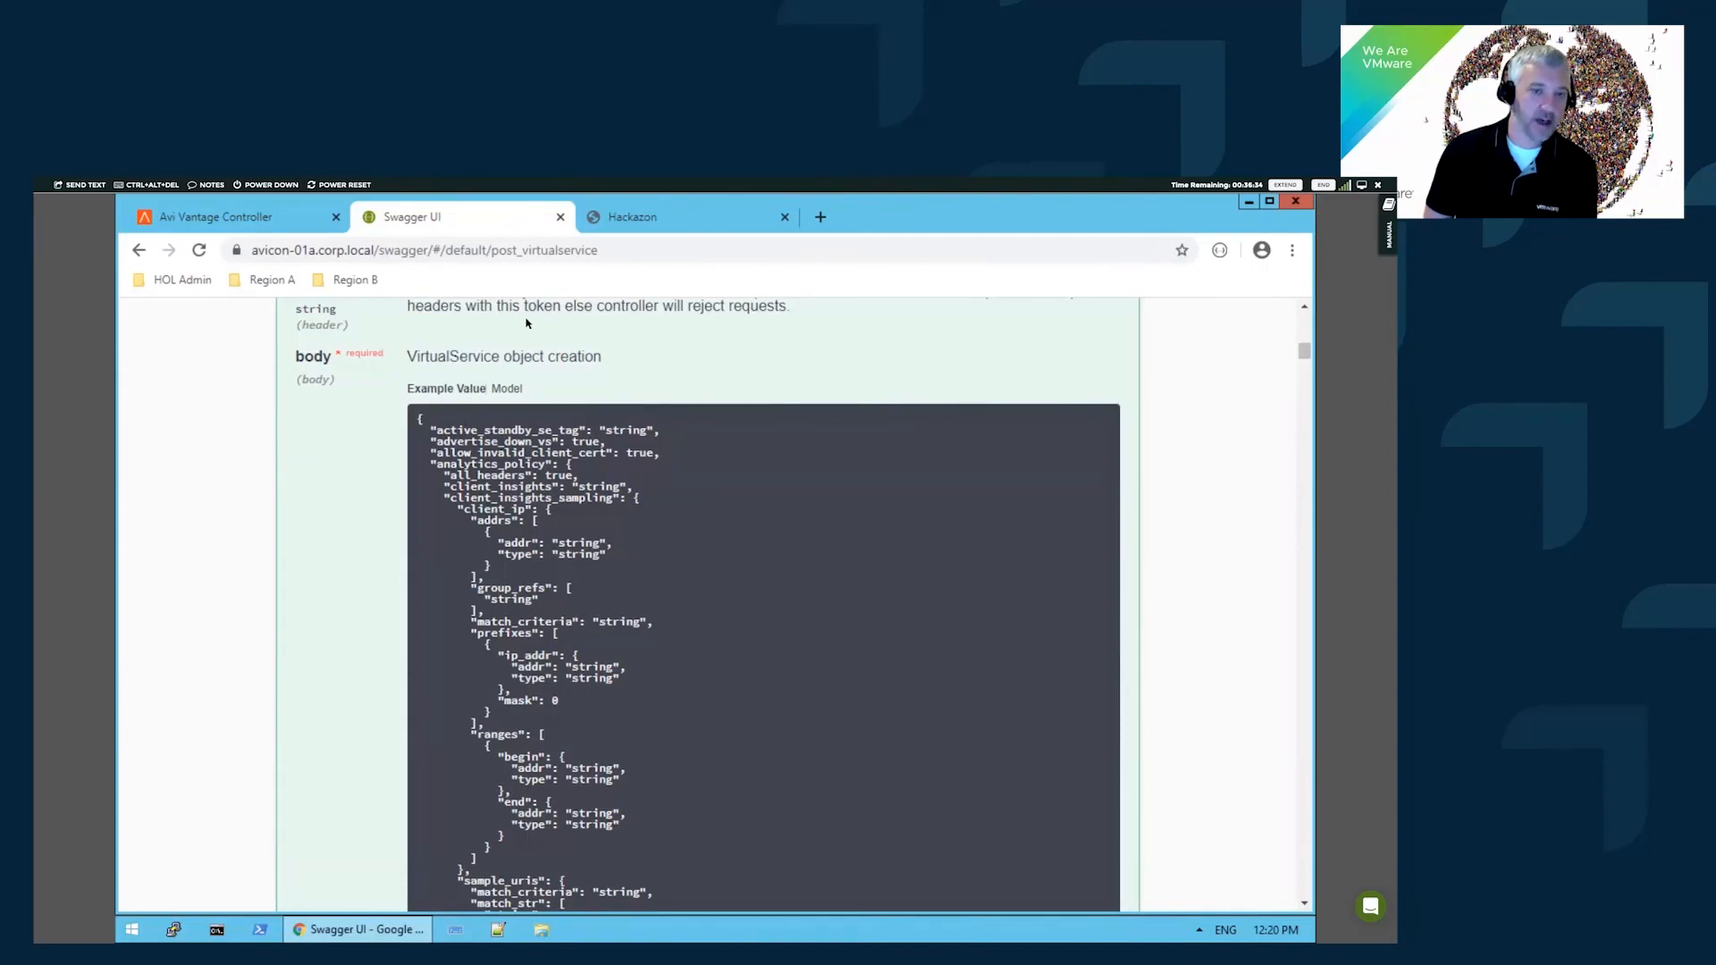
left_click(509, 388)
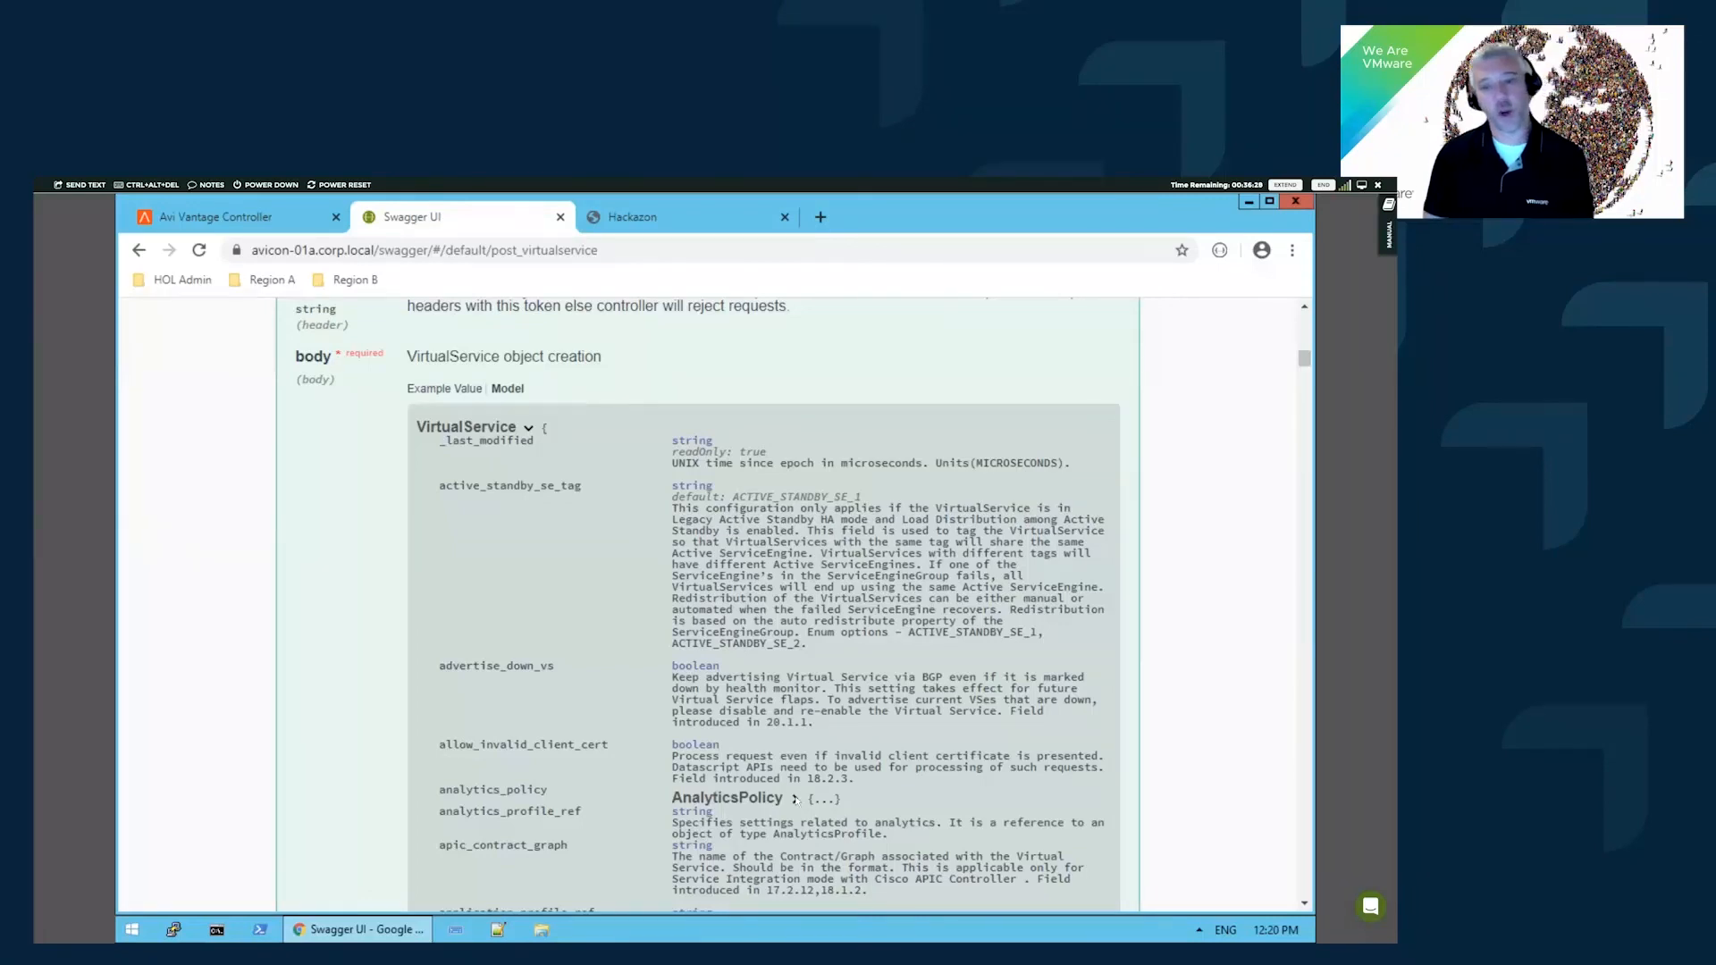
scroll(863, 426, "down", 1)
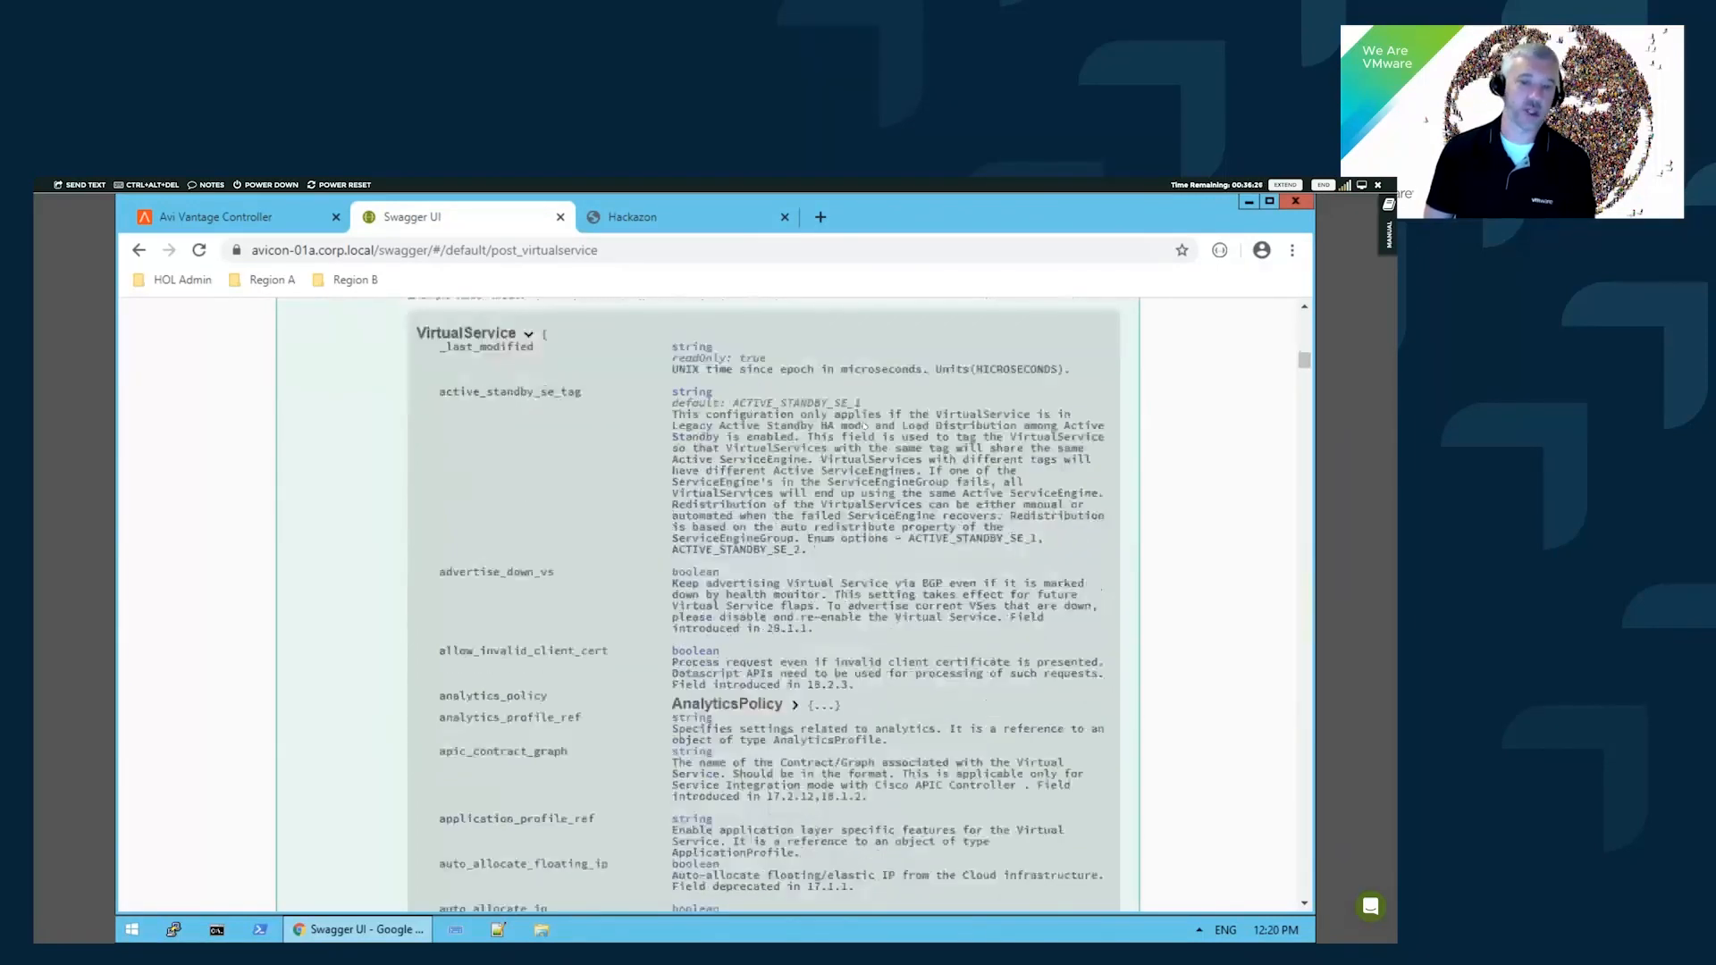